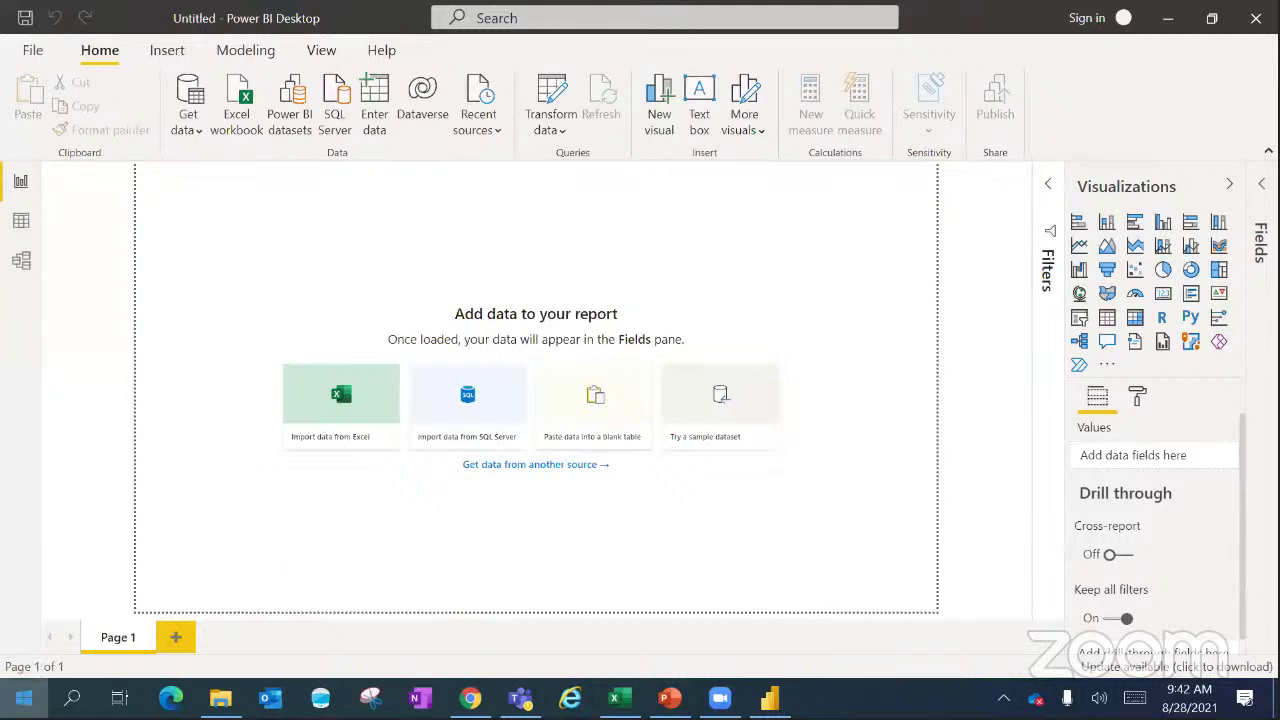
- Locate Power BI Desktop in the Windows list of installed programs
click(24, 698)
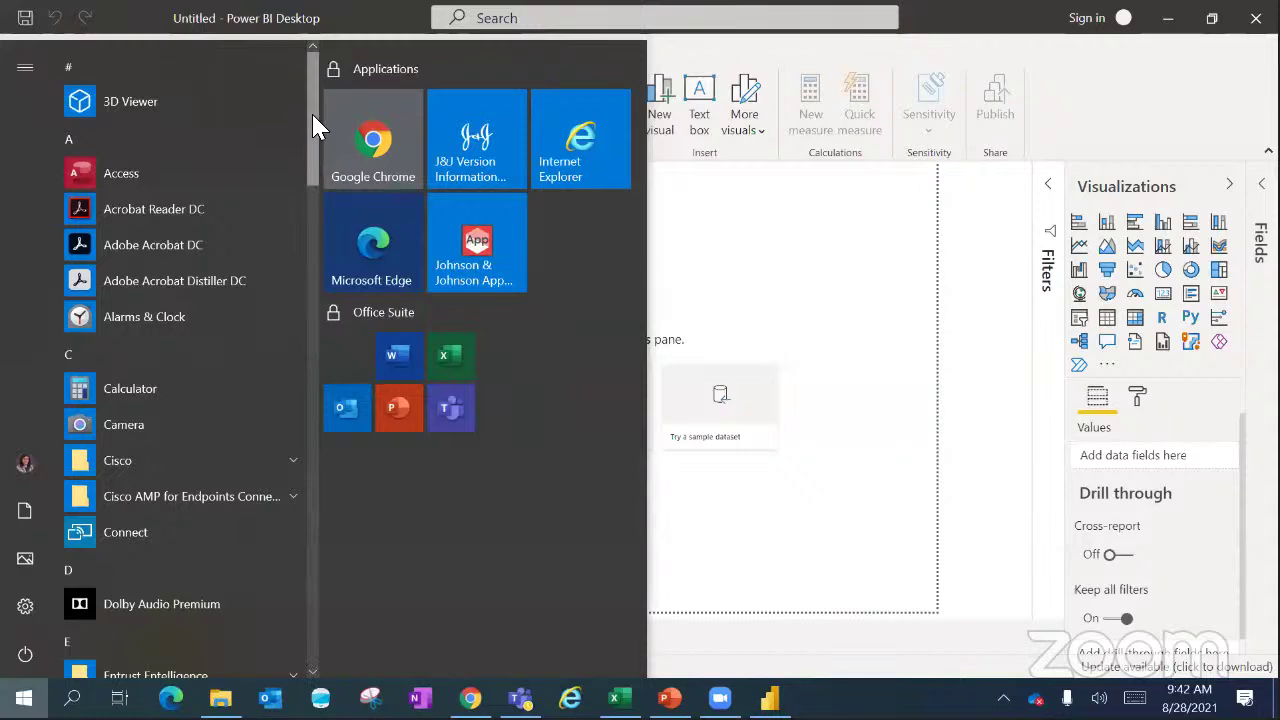
drag(314, 120, 305, 332)
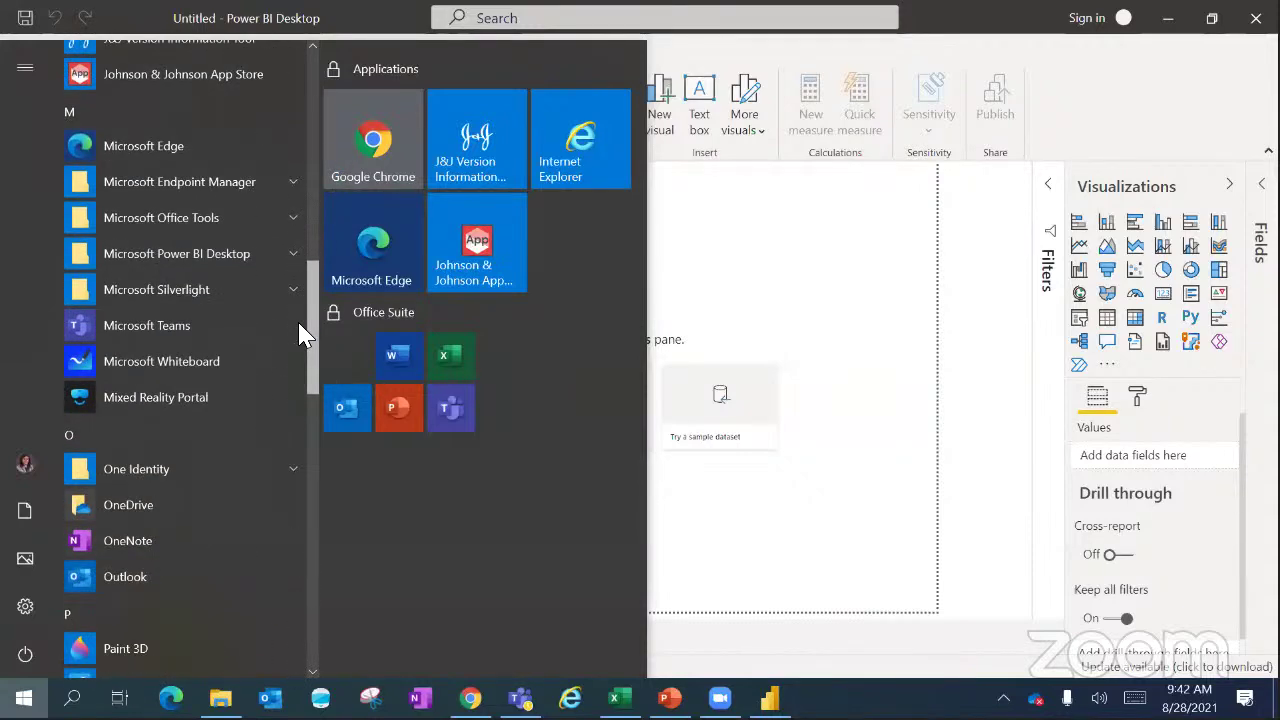
click(285, 250)
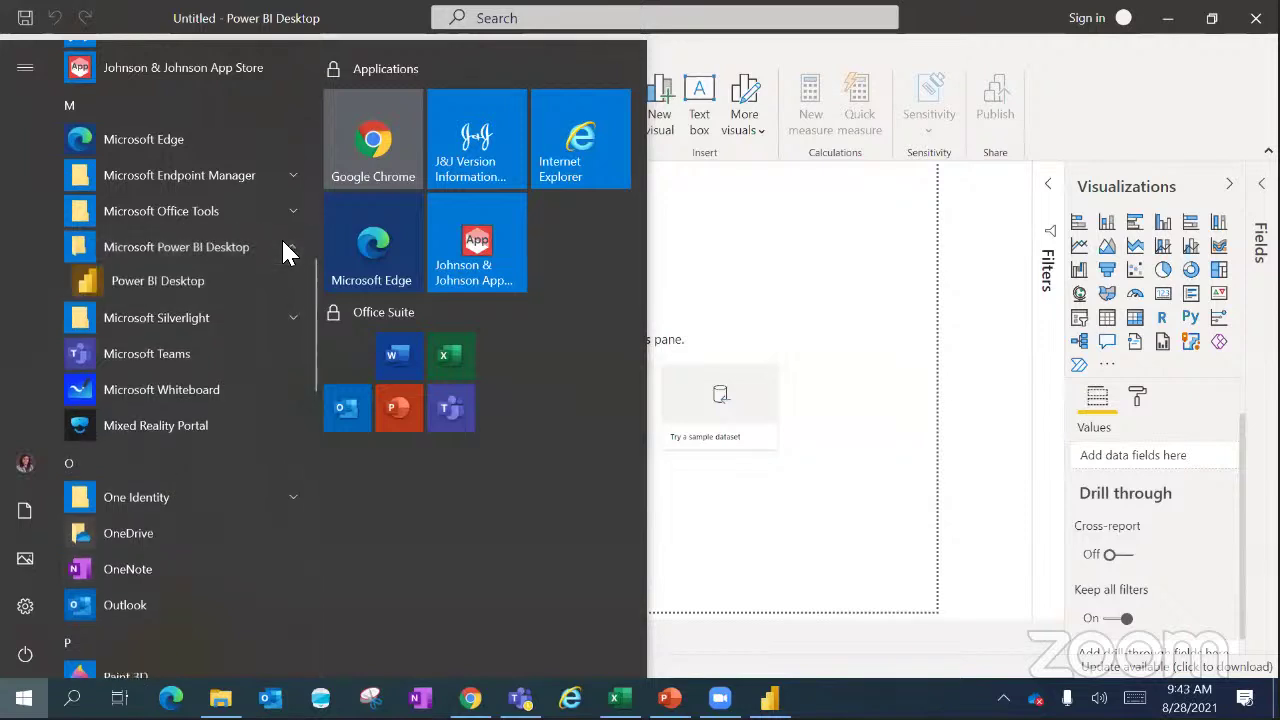
click(687, 257)
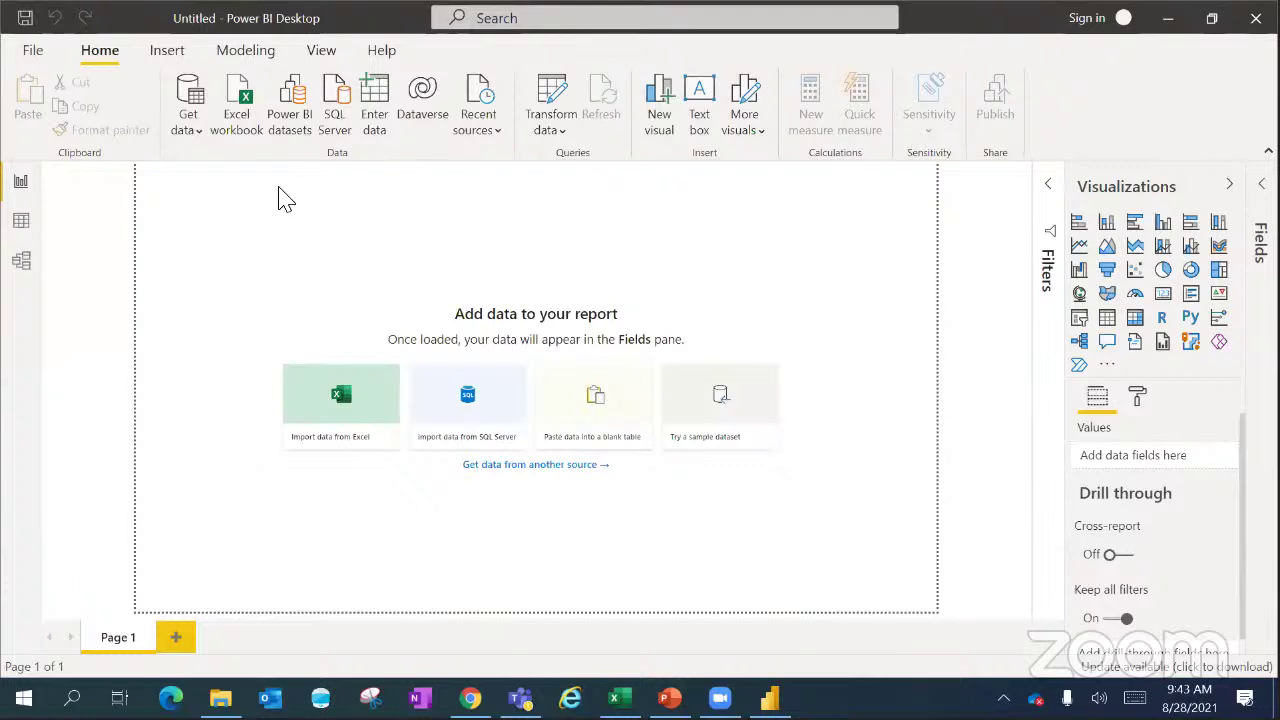
- Examine the common data sources, the full list of data connectors and the recently used sources
click(198, 140)
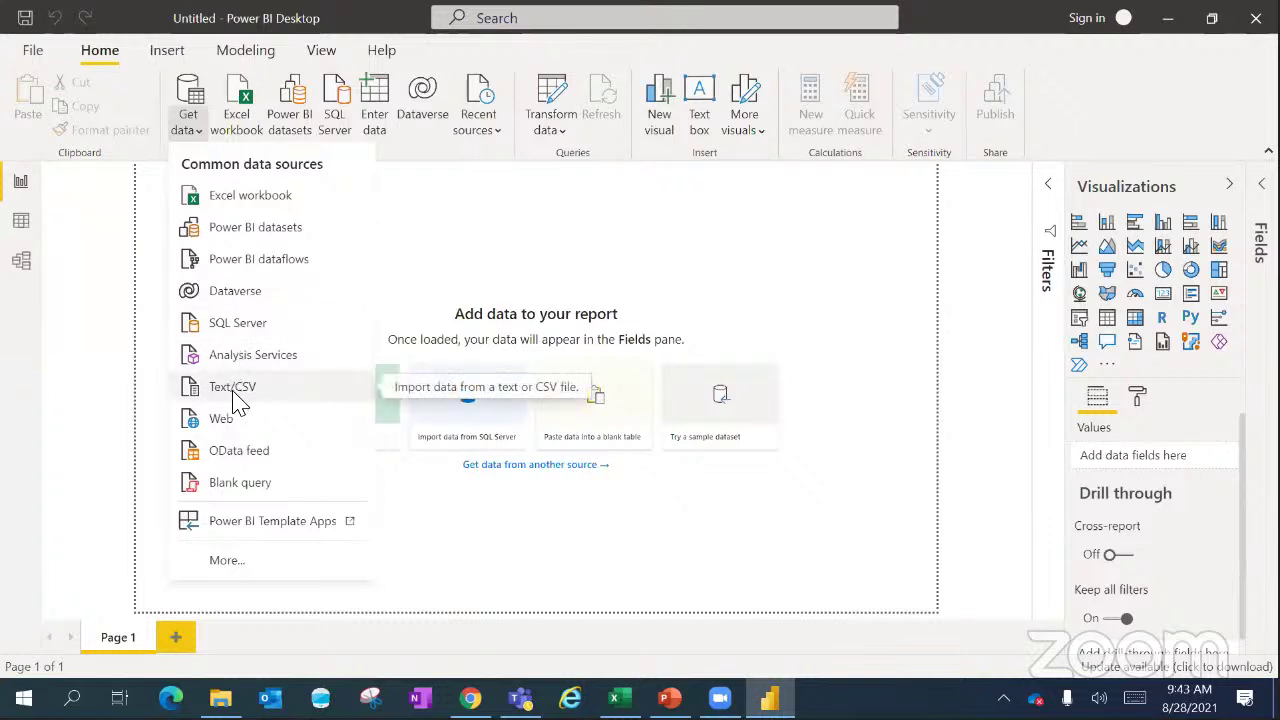
click(226, 562)
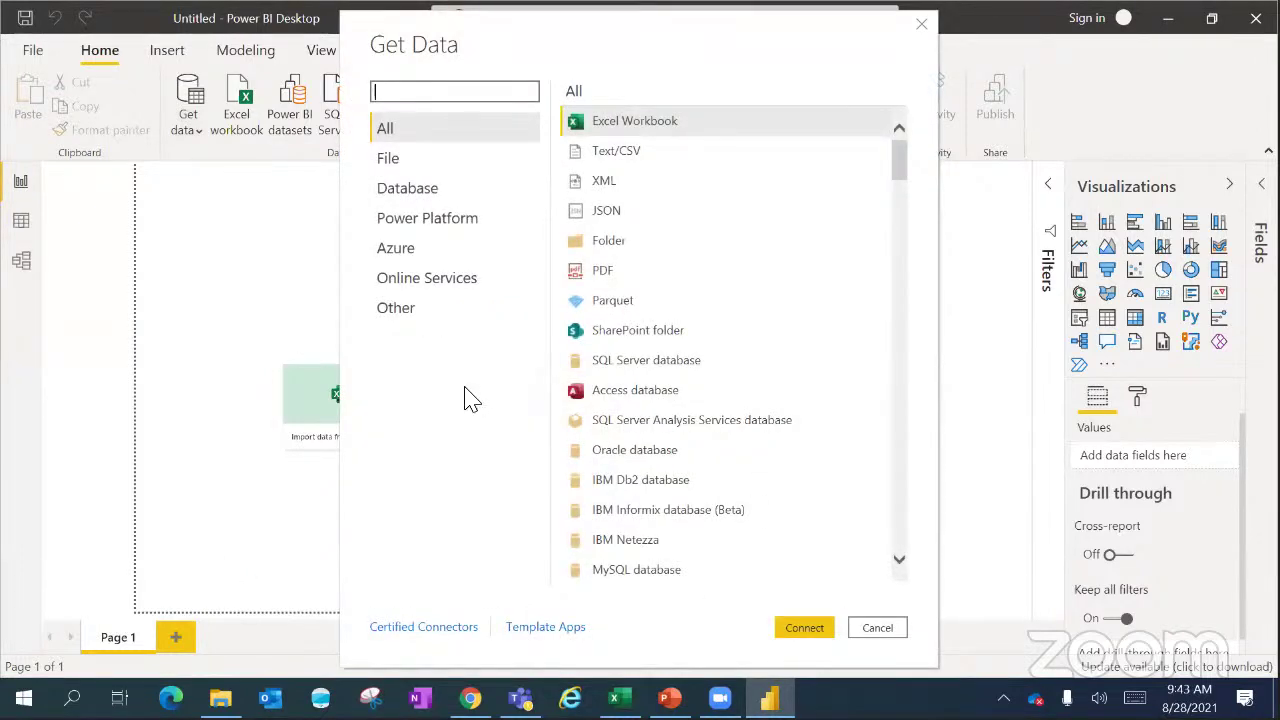
mouse_move(899, 172)
mouse_down()
mouse_move(899, 547)
mouse_move(899, 160)
mouse_up()
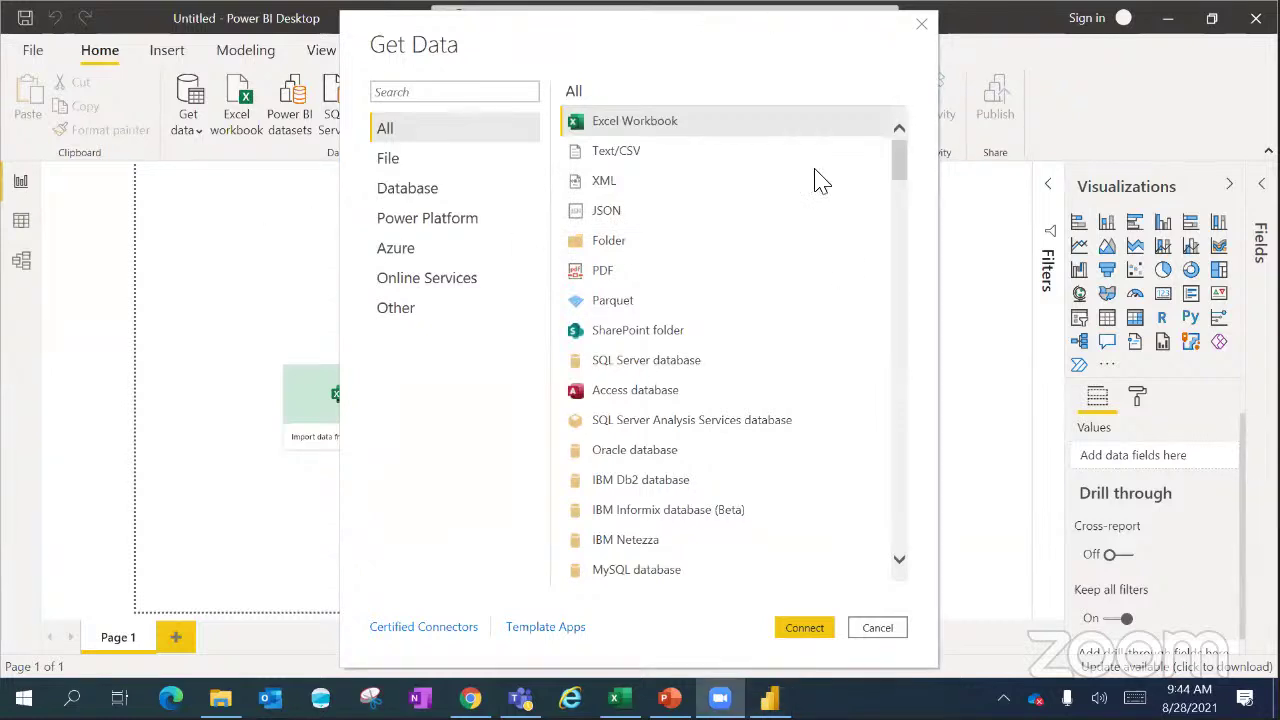
click(921, 24)
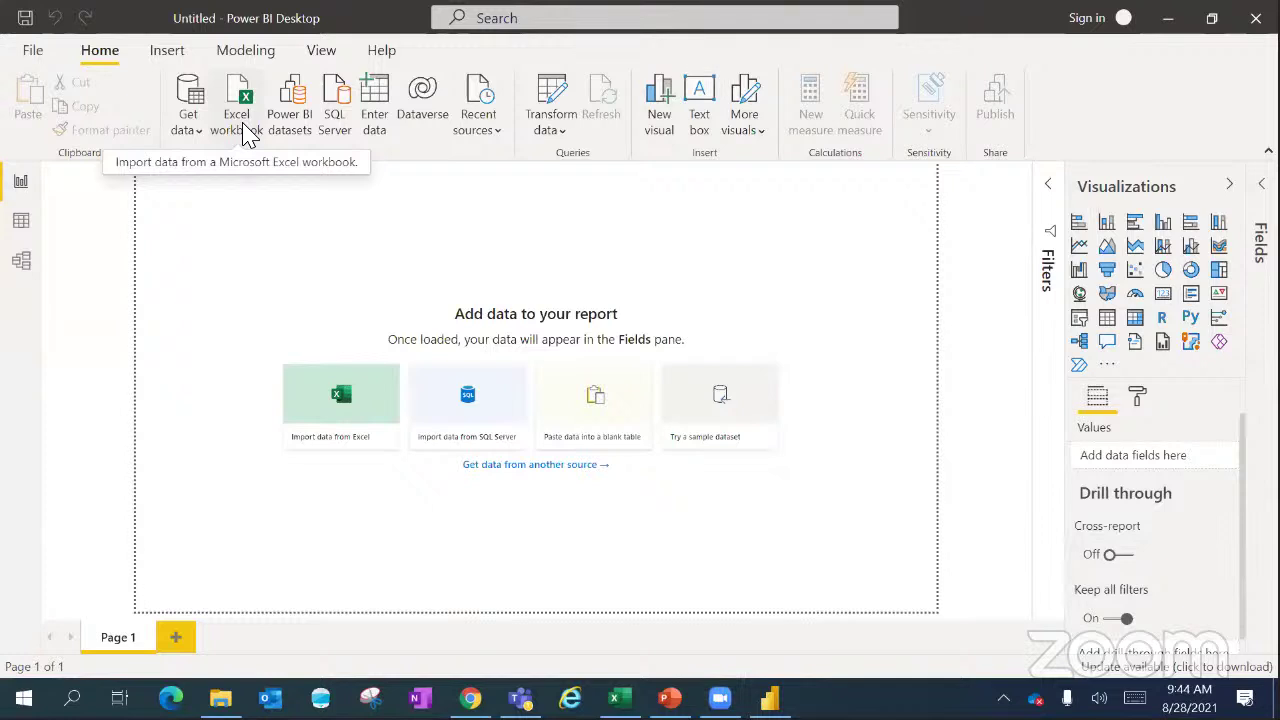
click(192, 130)
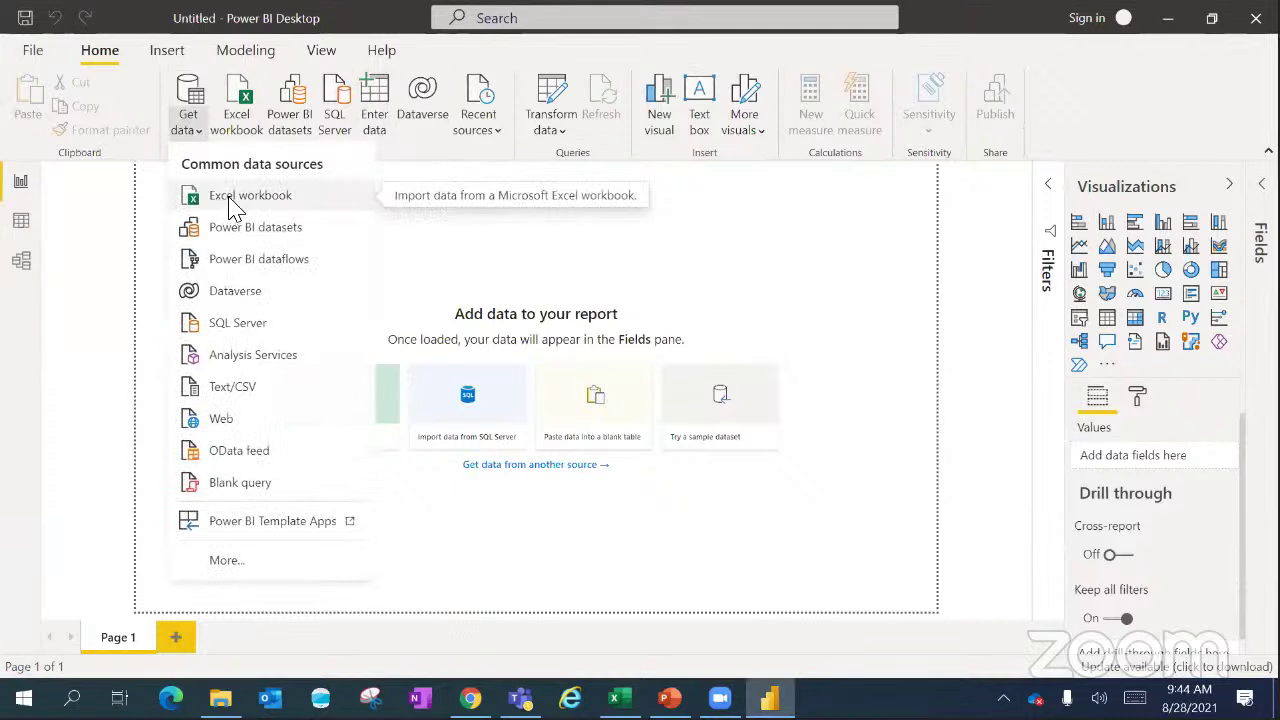
click(528, 266)
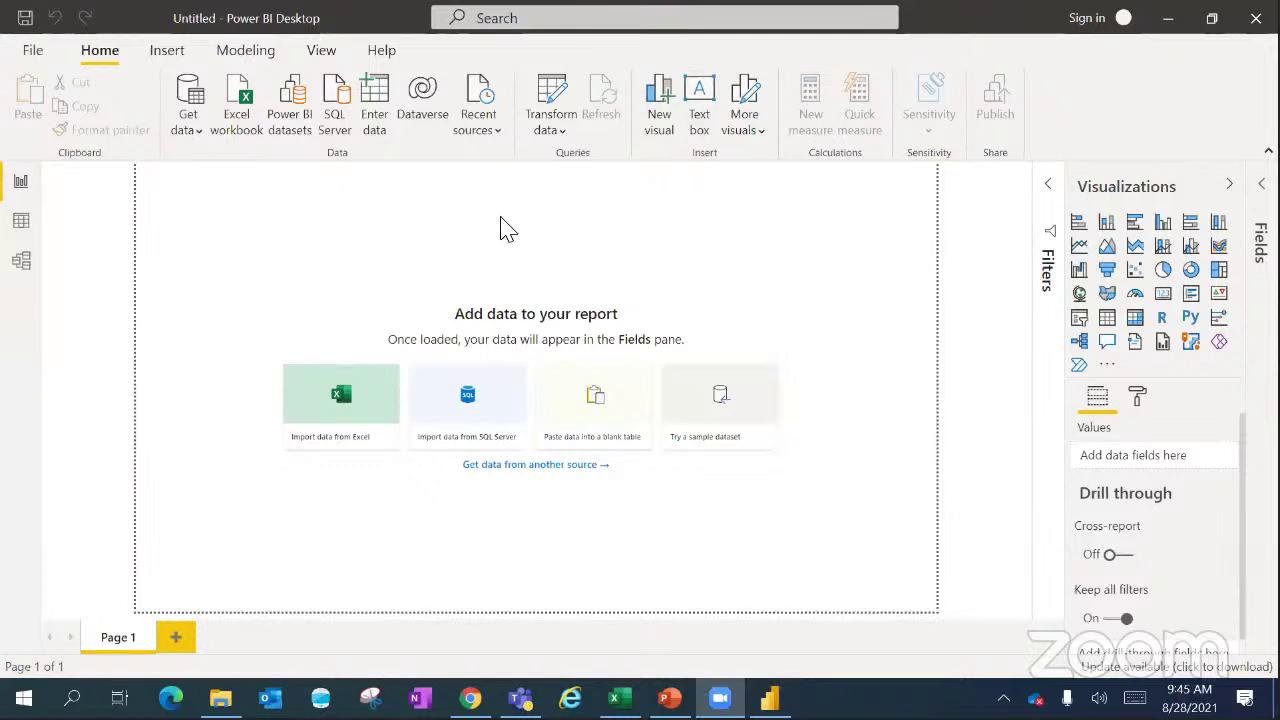
click(490, 130)
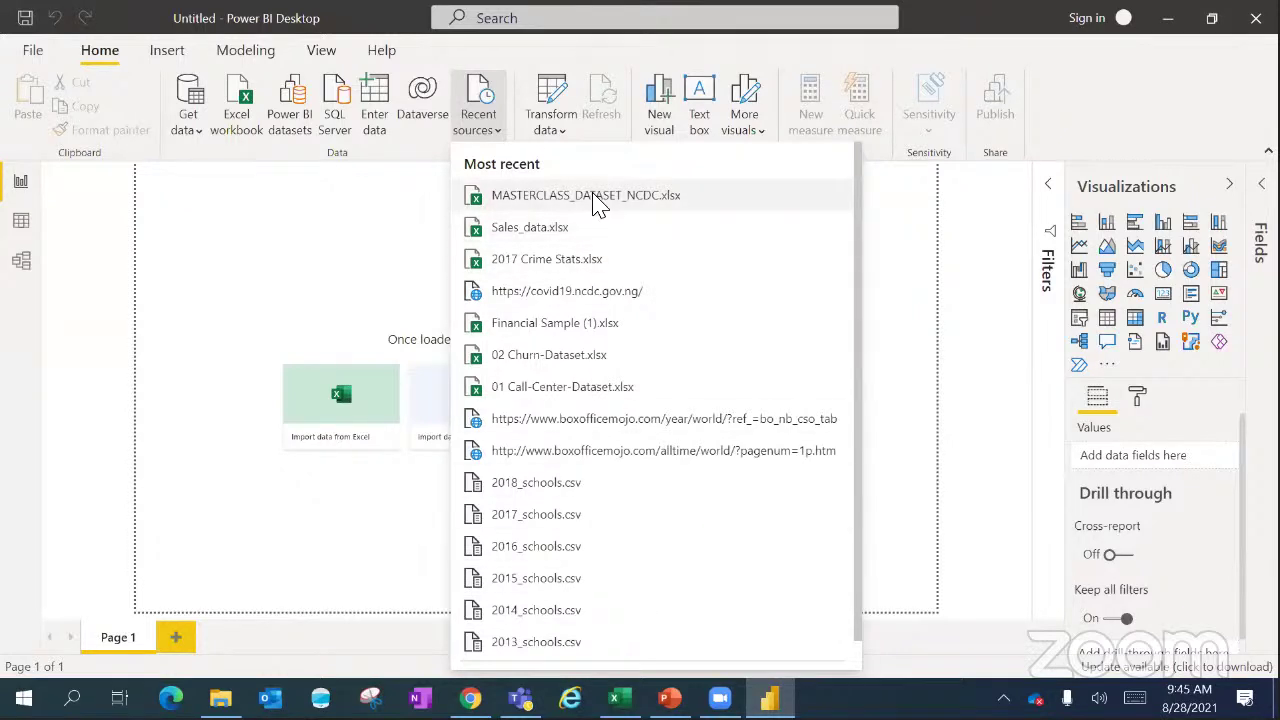
click(388, 244)
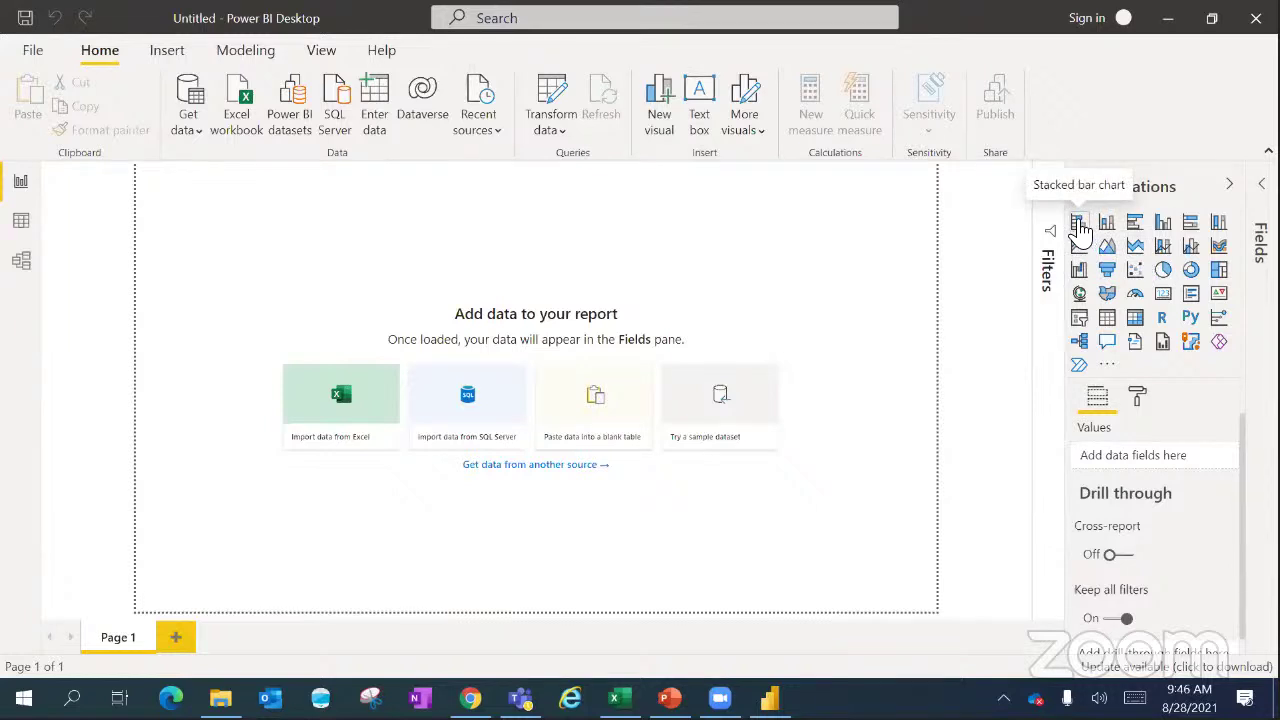
- Try out an empty stacked bar chart on the page by enlarging it, and delete it
click(1080, 228)
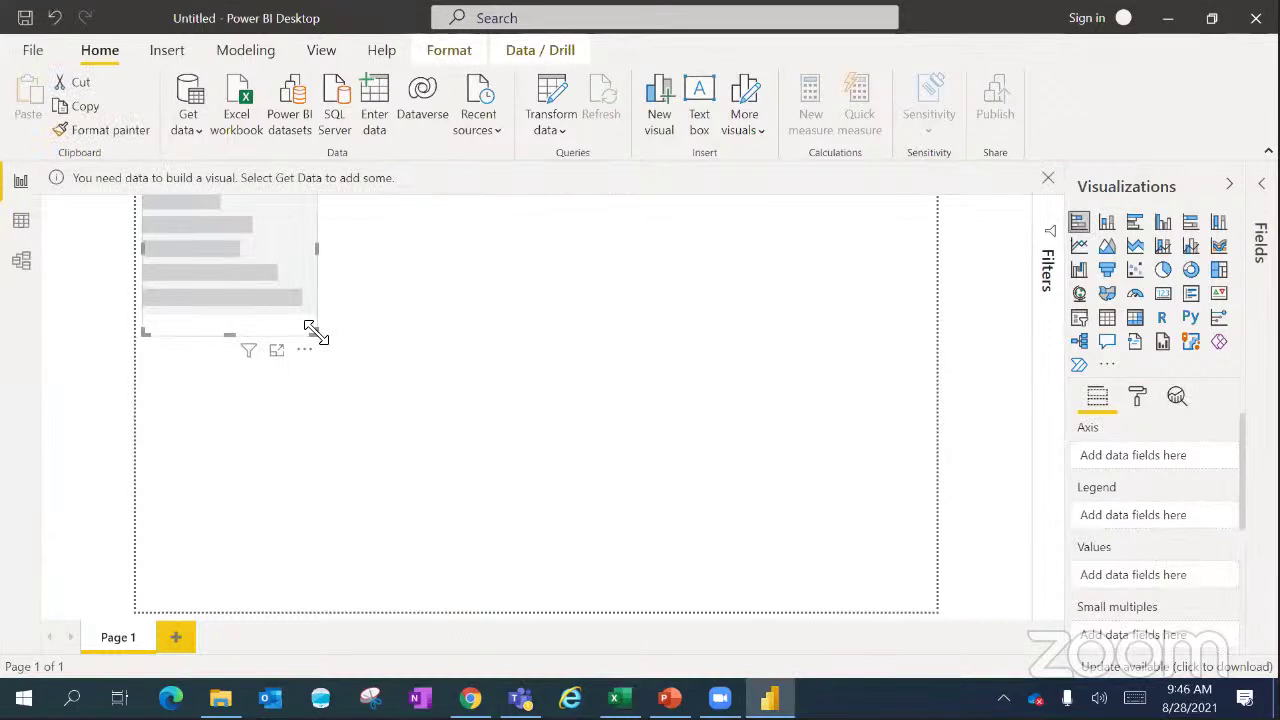
drag(316, 336, 392, 408)
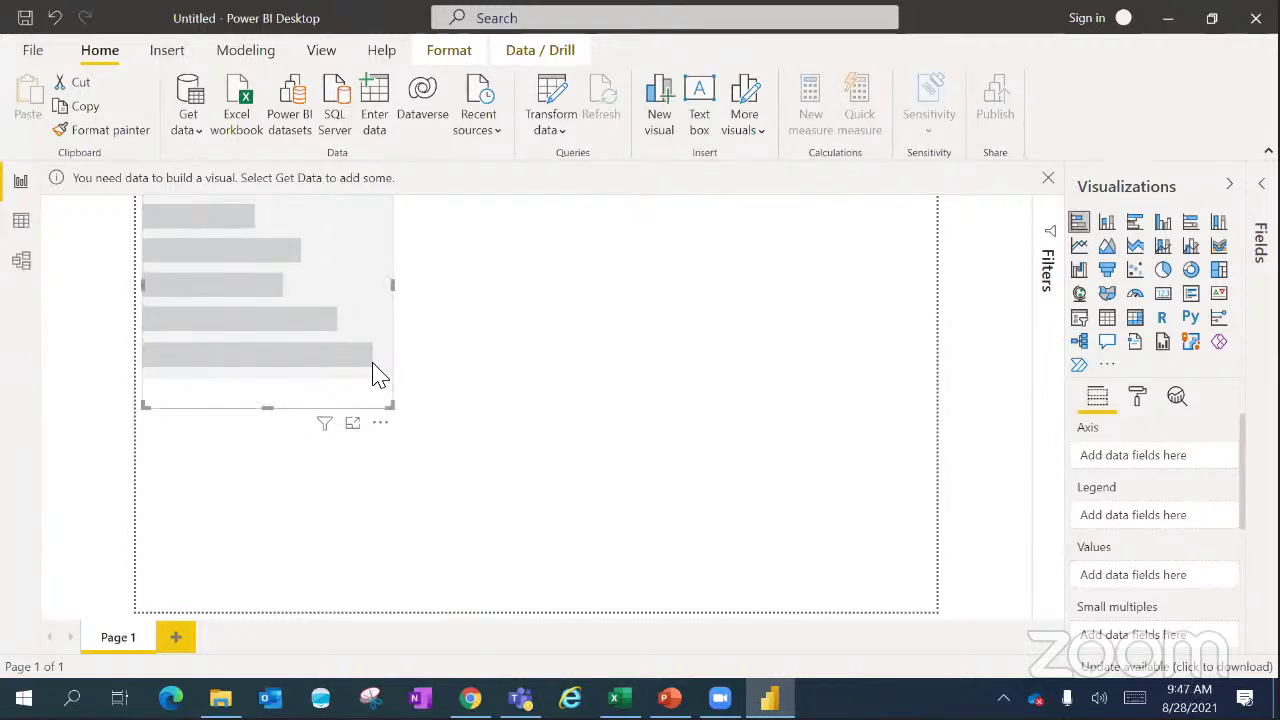
key(Delete)
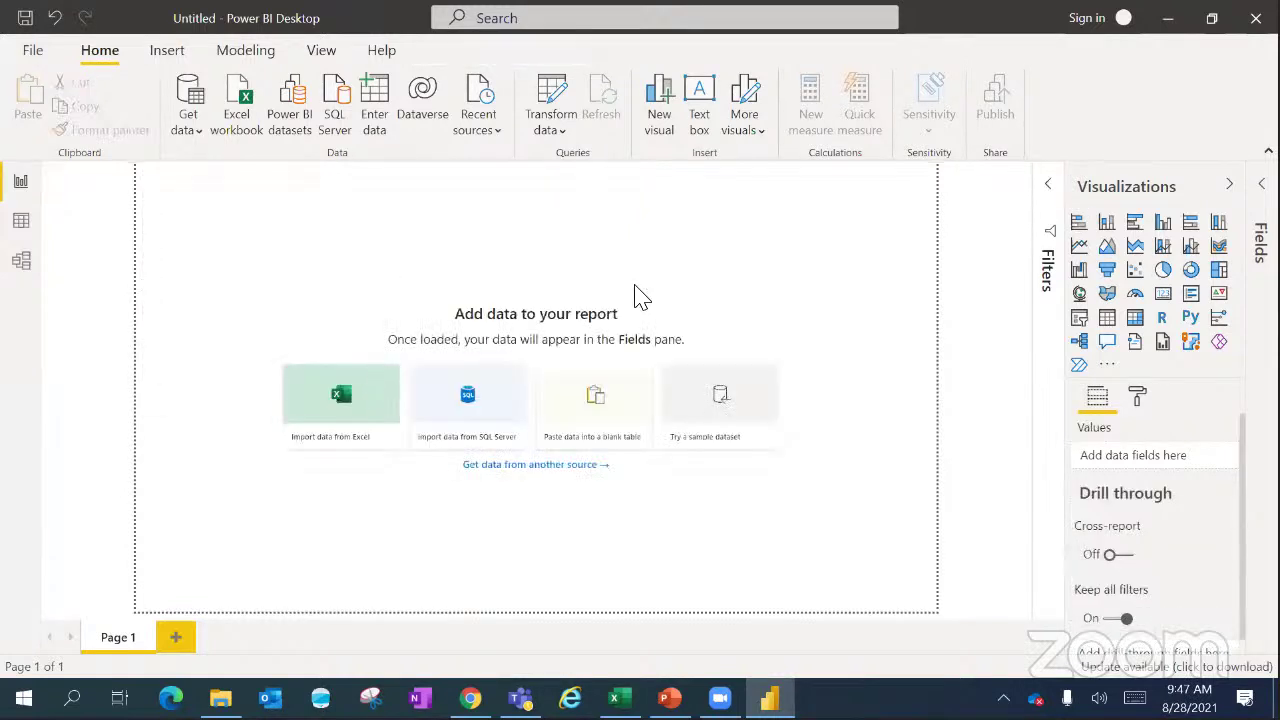
- Try out an empty donut chart moved lower on the page and a default new visual, deleting each one
click(1191, 271)
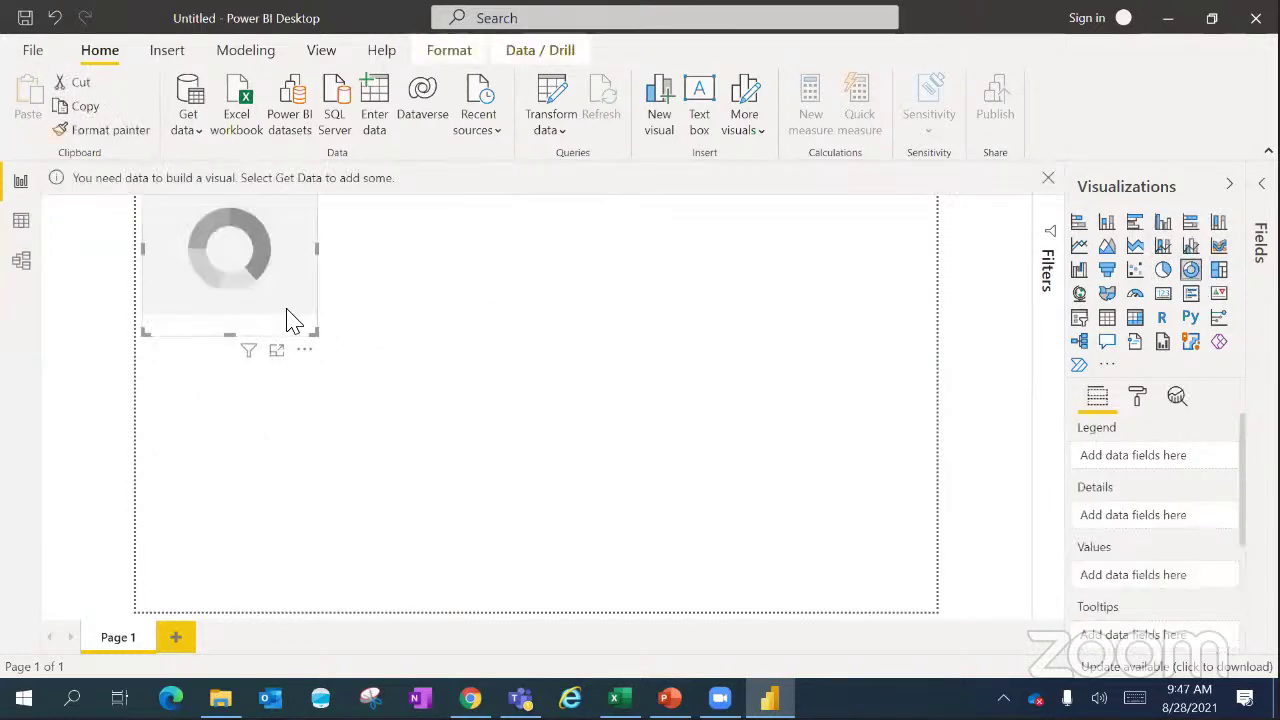
drag(289, 318, 288, 368)
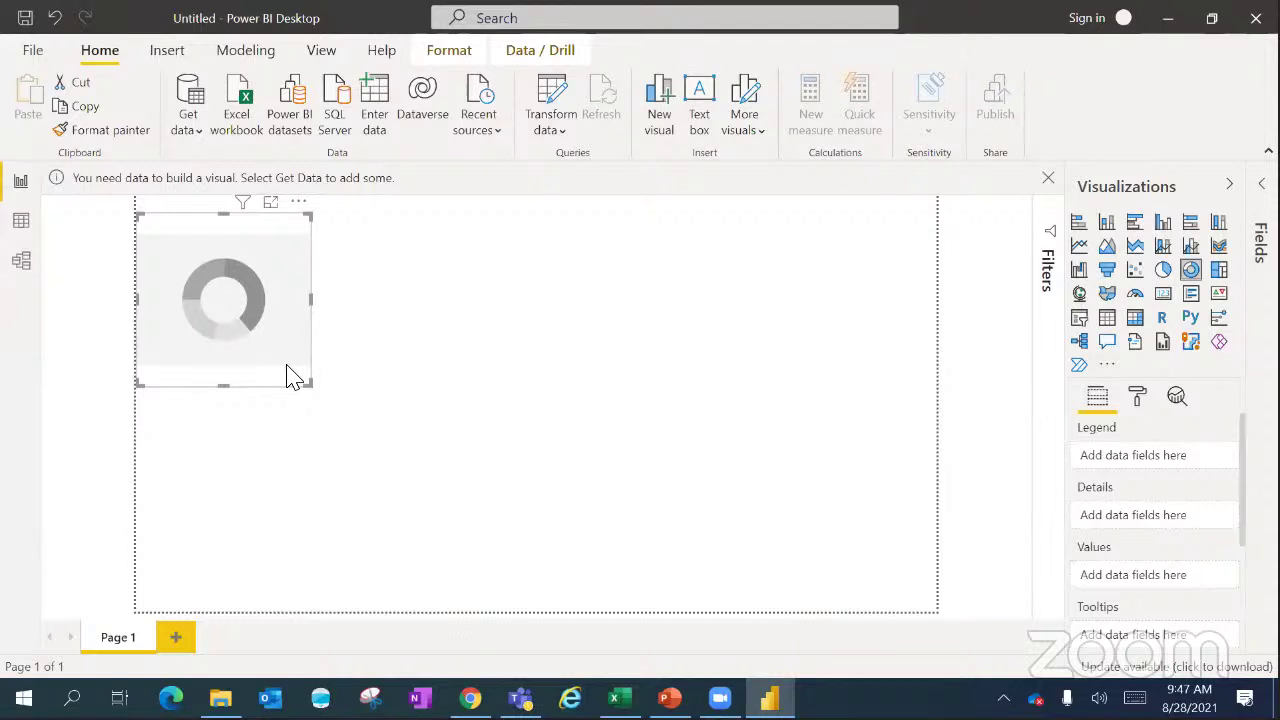
key(Delete)
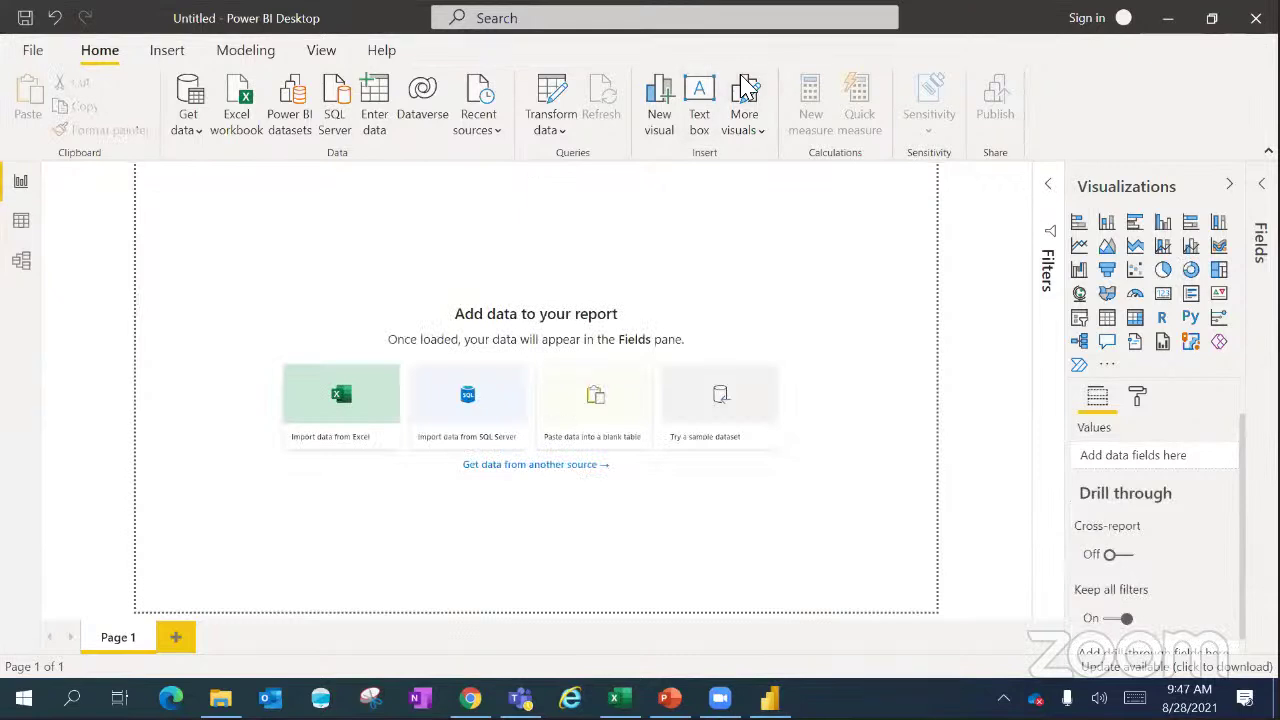
click(658, 117)
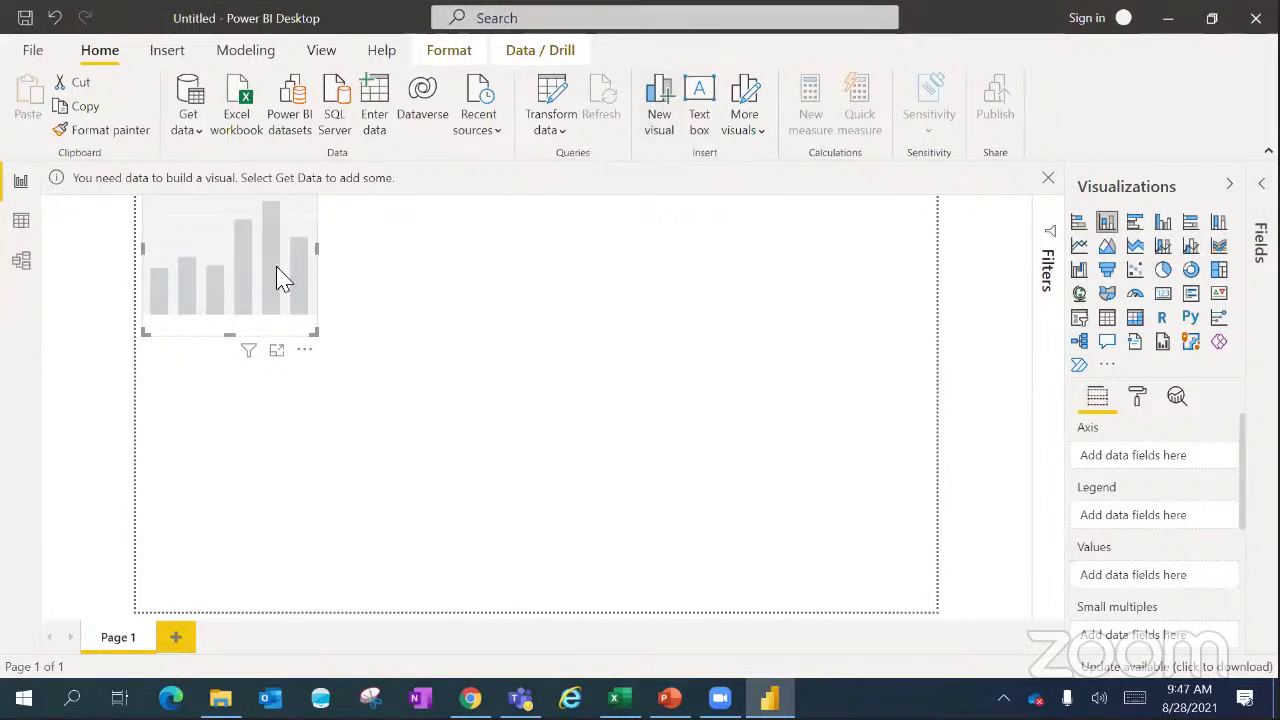
key(Delete)
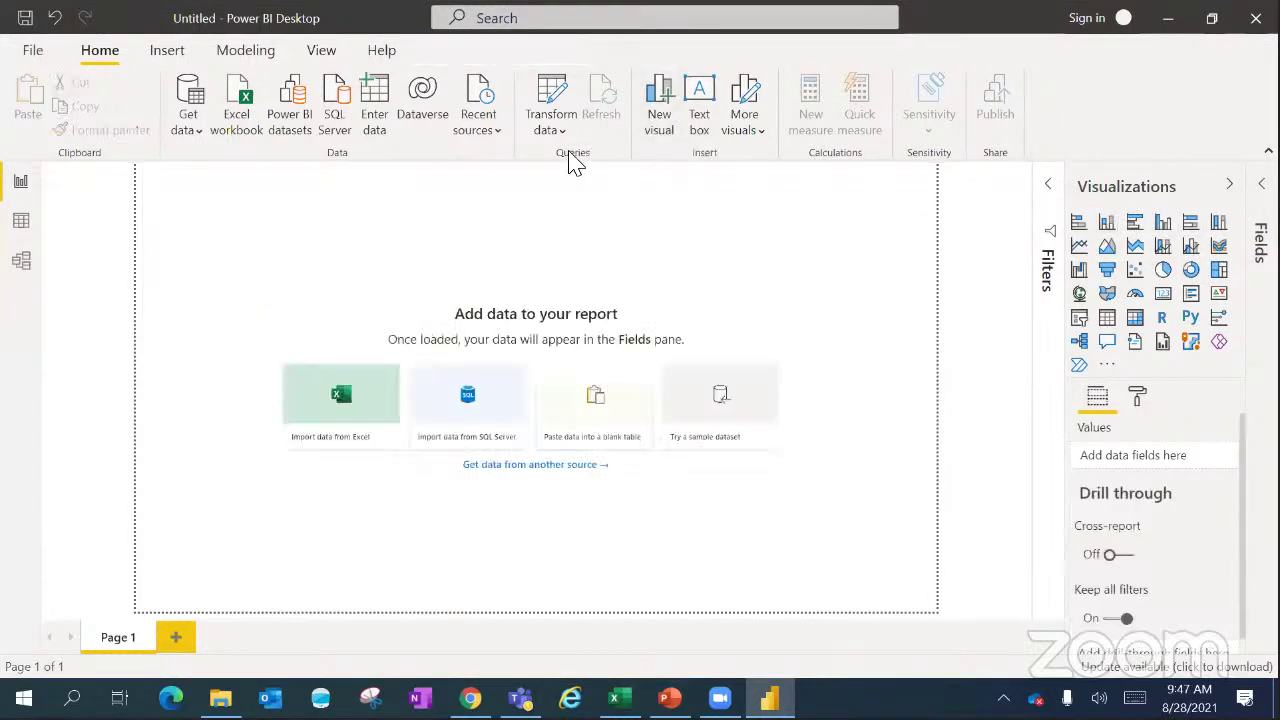
- Insert a text box reading "DATALEUM MASTERCLASS" on the report page and reduce its height
click(700, 100)
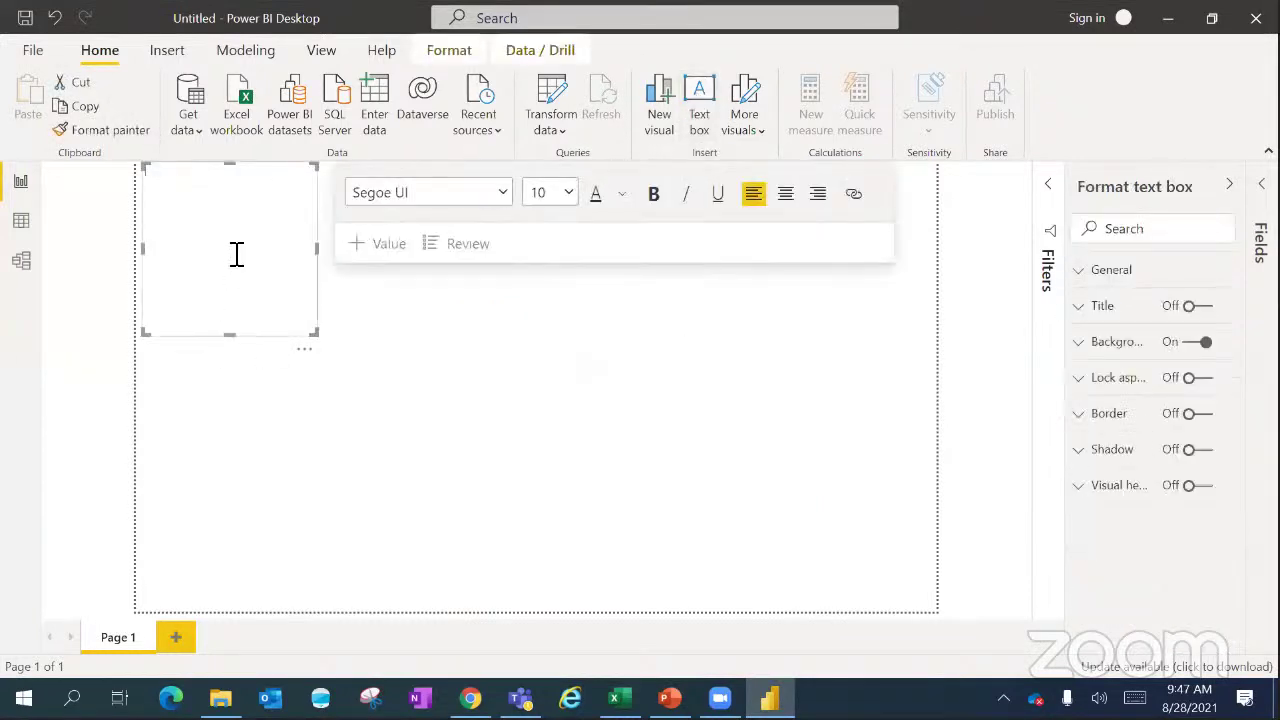
text(DATA)
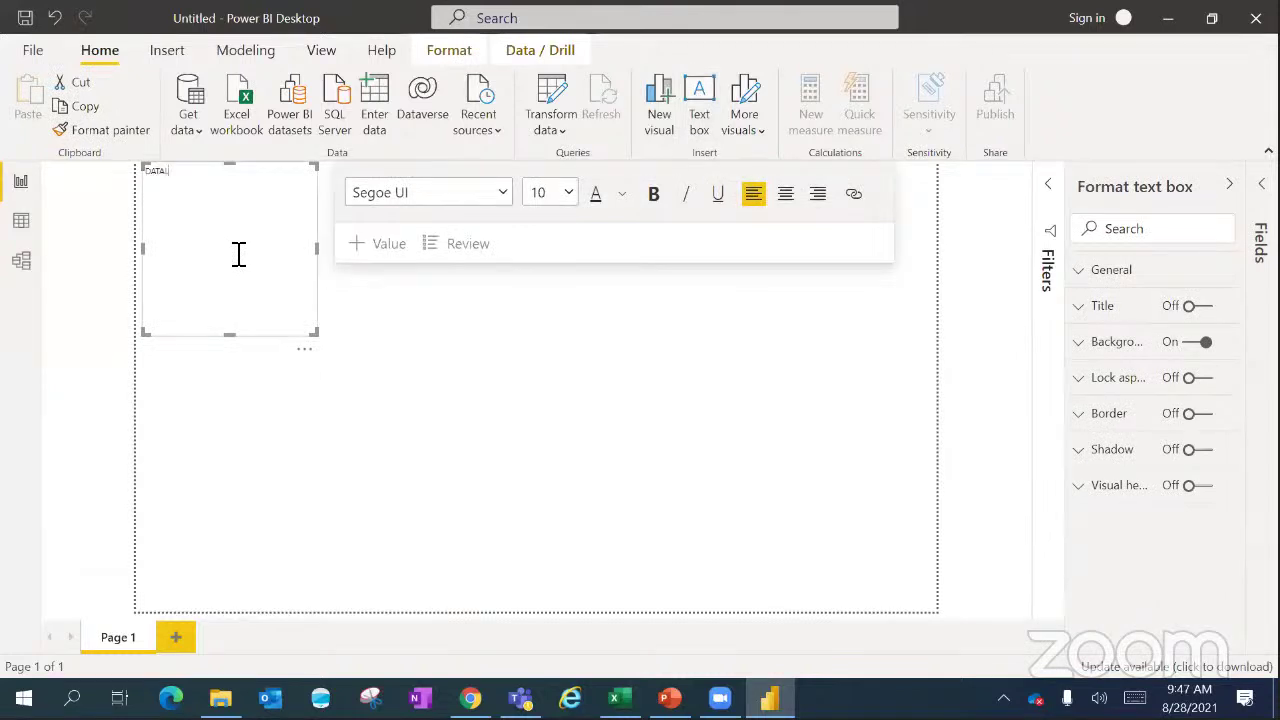
text(LEUM MASTERCLASS)
drag(229, 333, 151, 186)
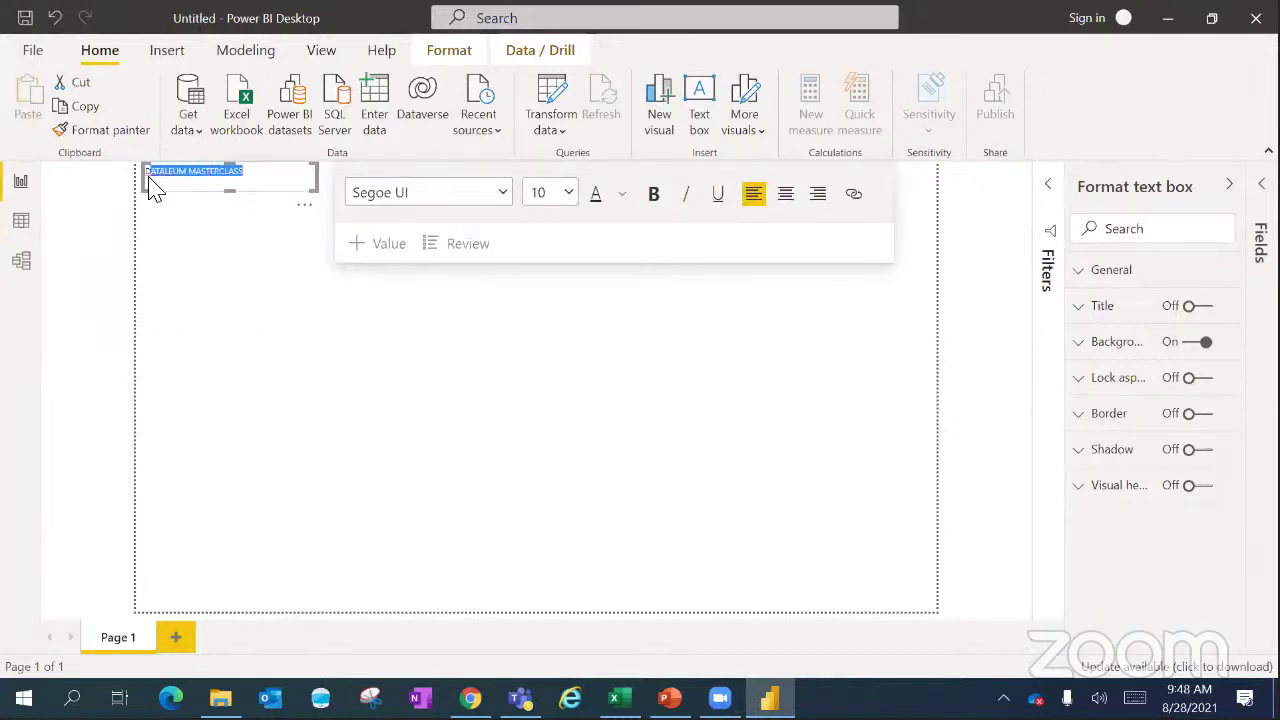
- Format the "DATALEUM MASTERCLASS" text as 24 pt, bold and italic
click(571, 196)
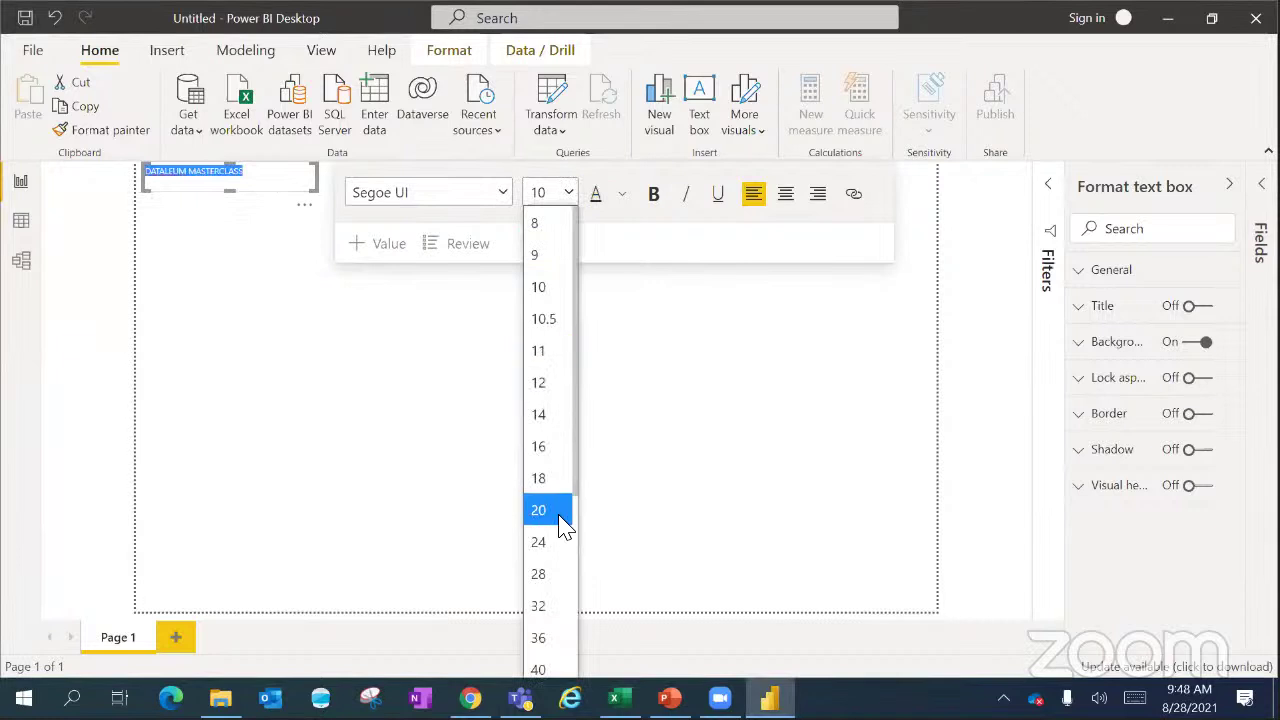
click(552, 541)
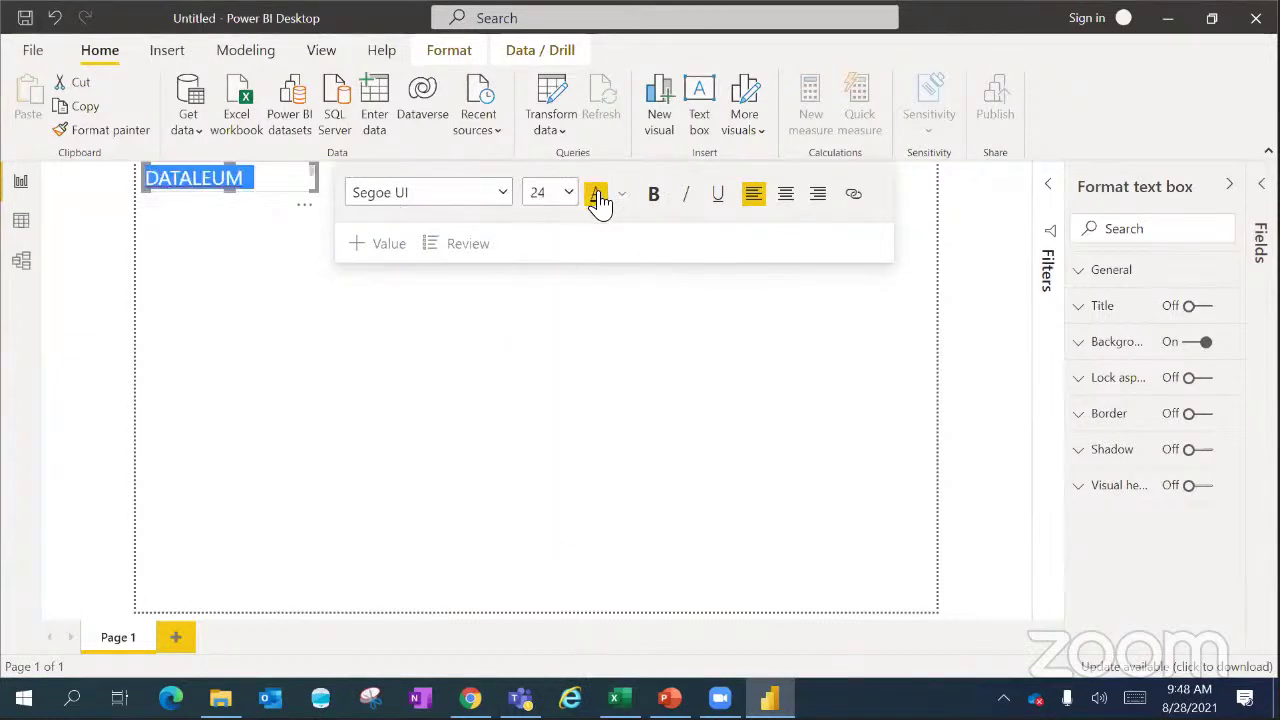
click(655, 197)
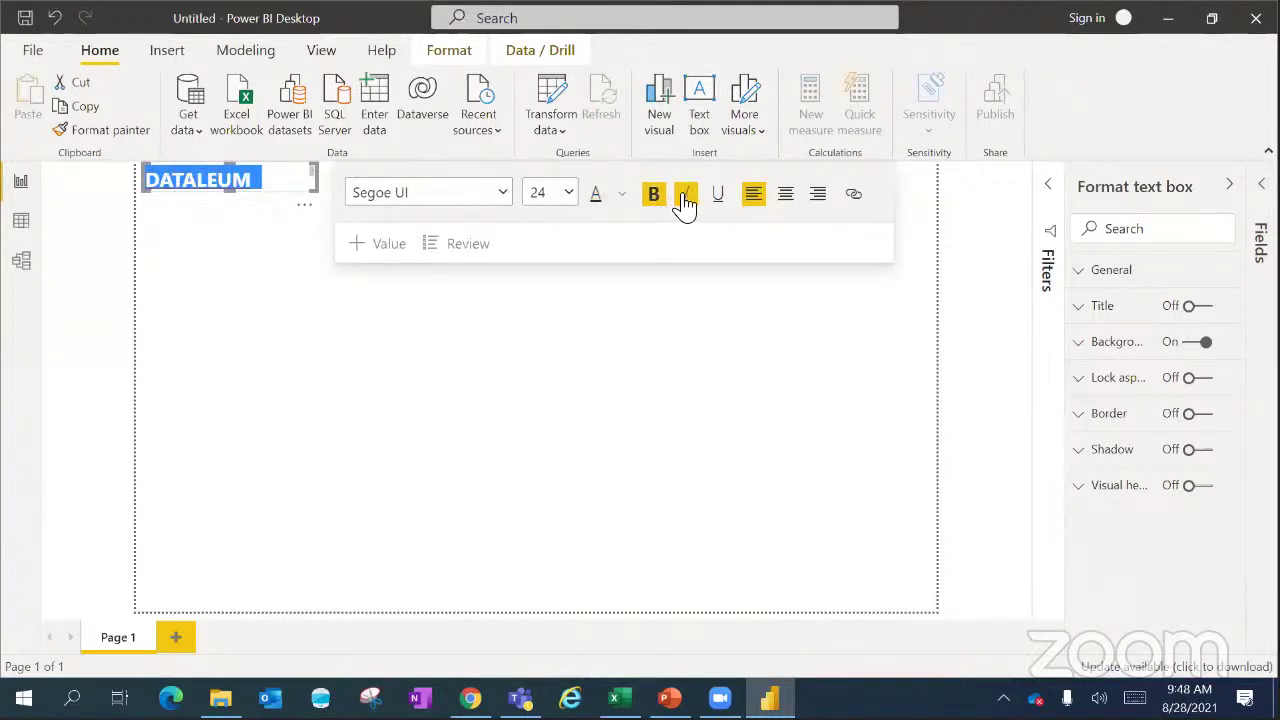
click(686, 196)
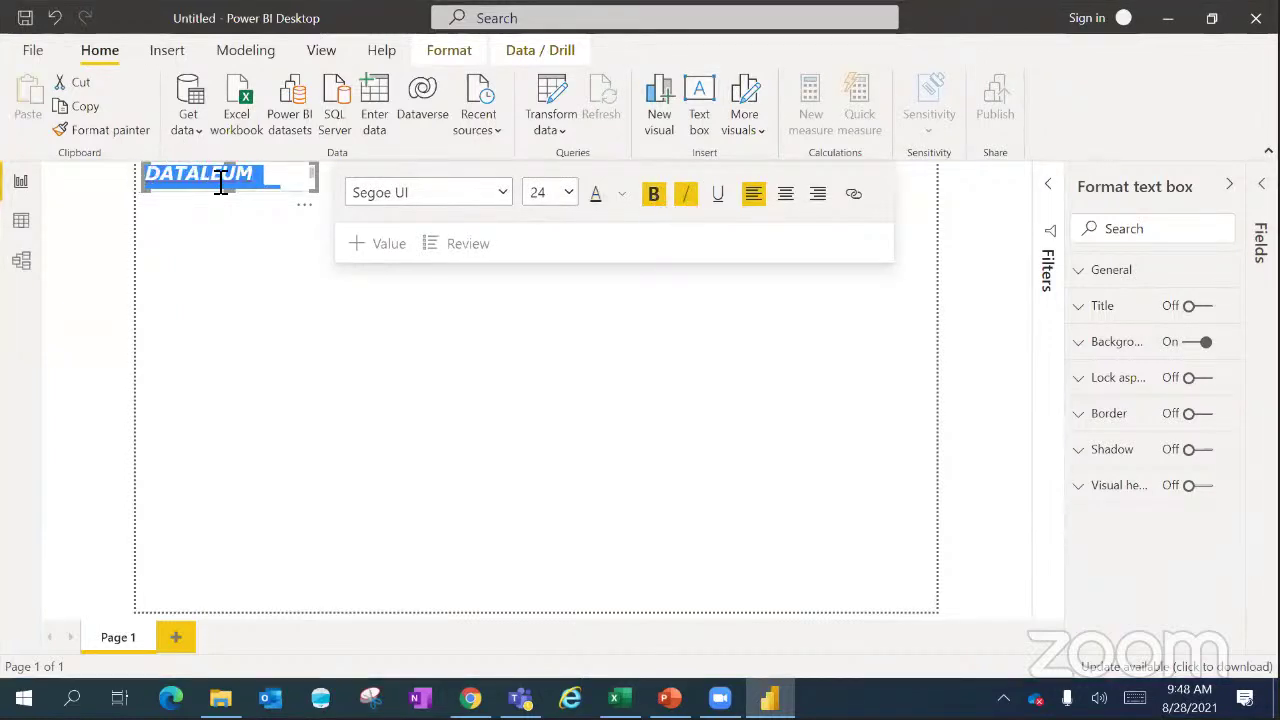
- Make the text box taller and widen it so the title fits on one line
click(272, 340)
click(308, 289)
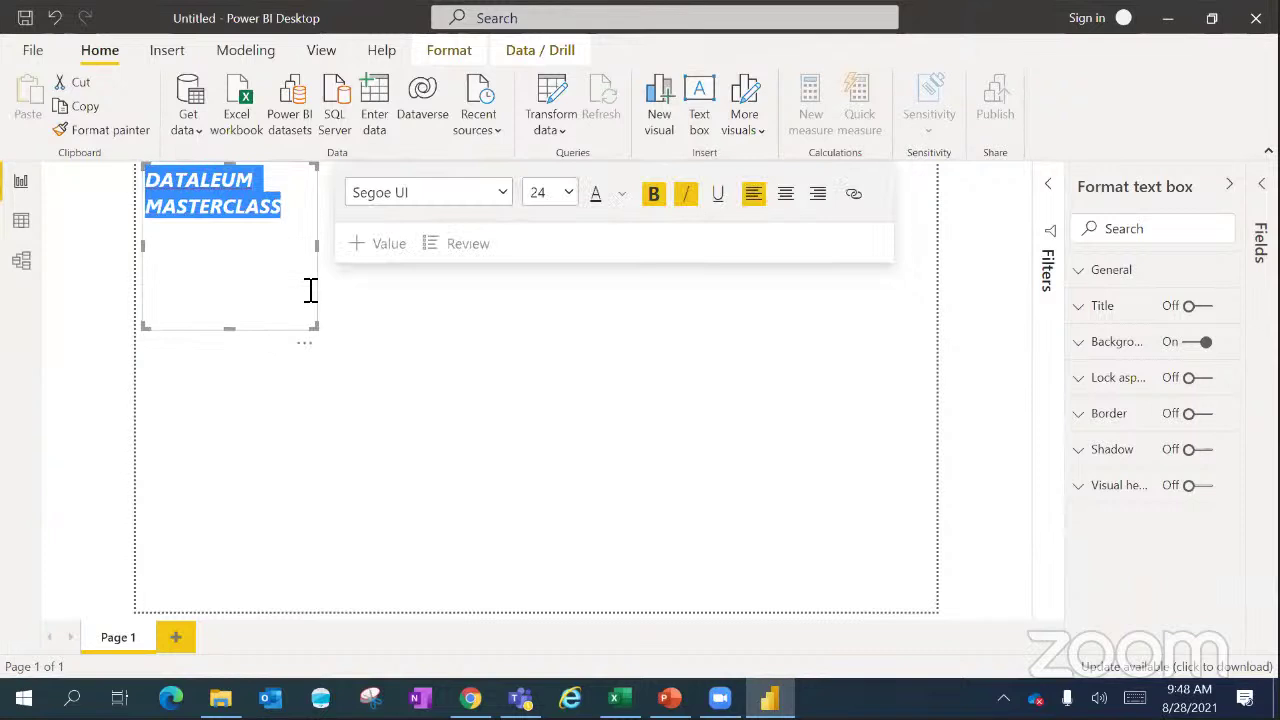
drag(317, 246, 557, 248)
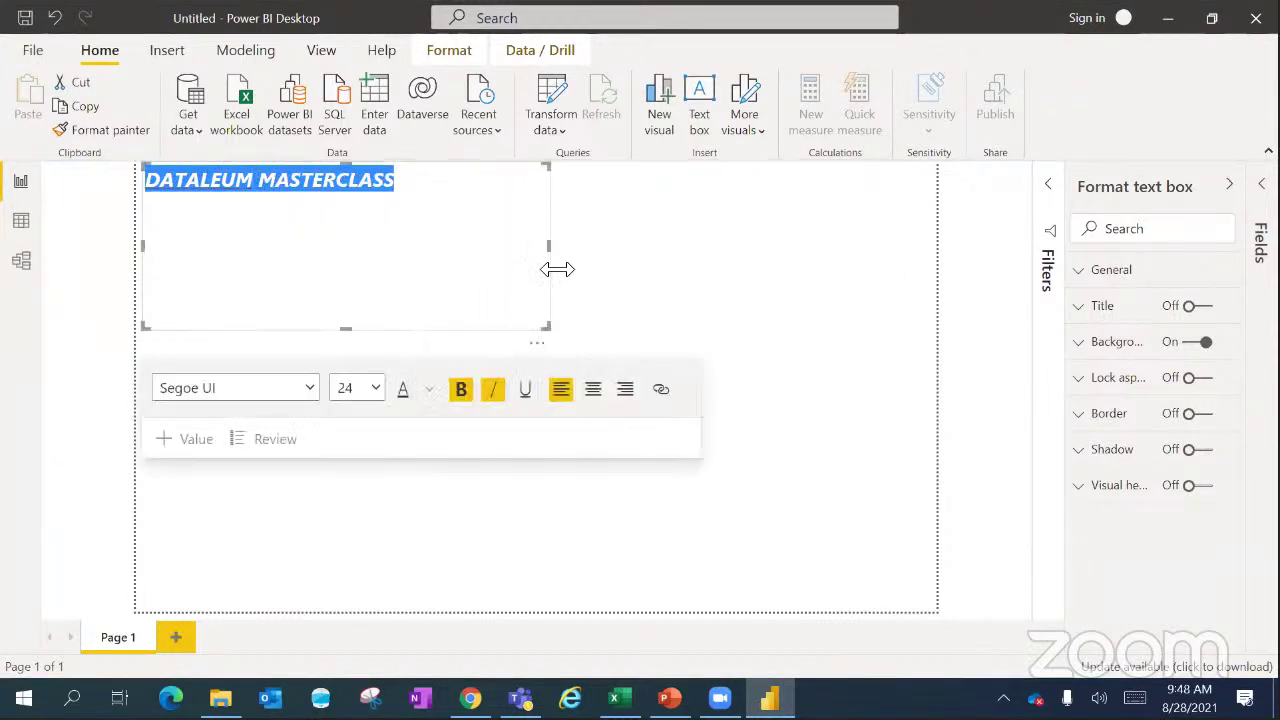
- Try the different text alignments on the title and leave it centered in the text box
click(592, 394)
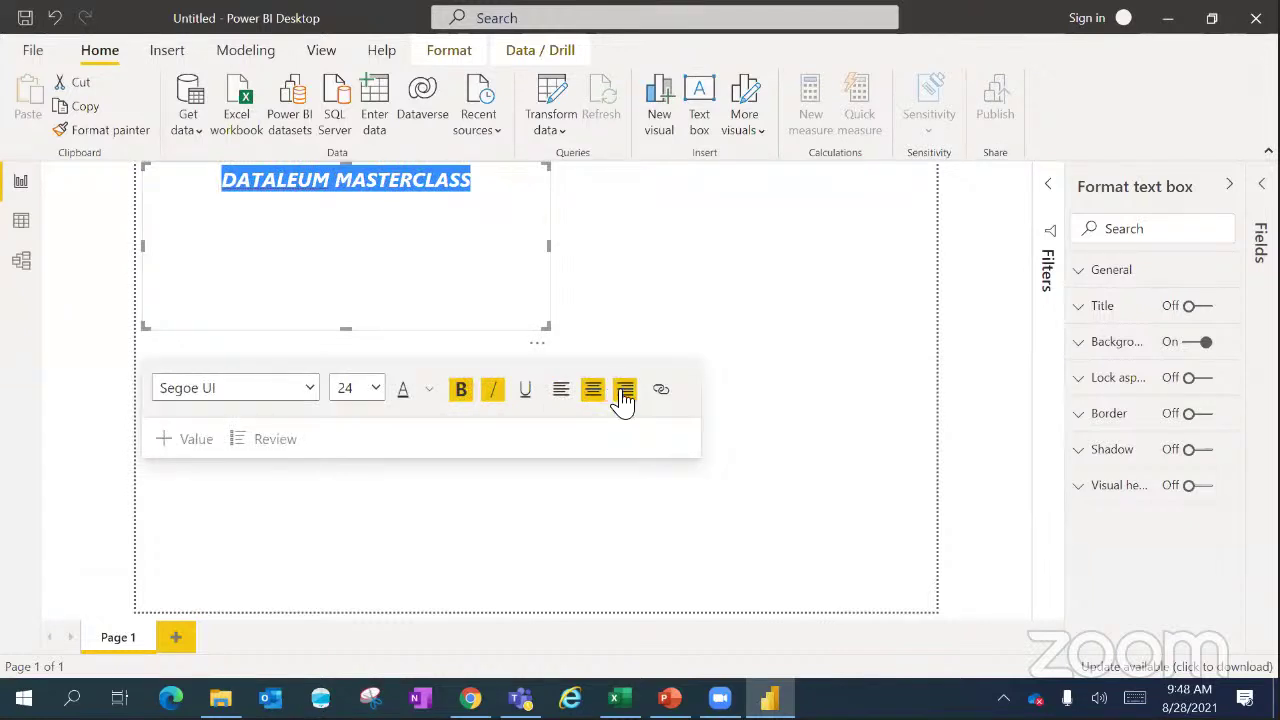
click(625, 394)
click(561, 394)
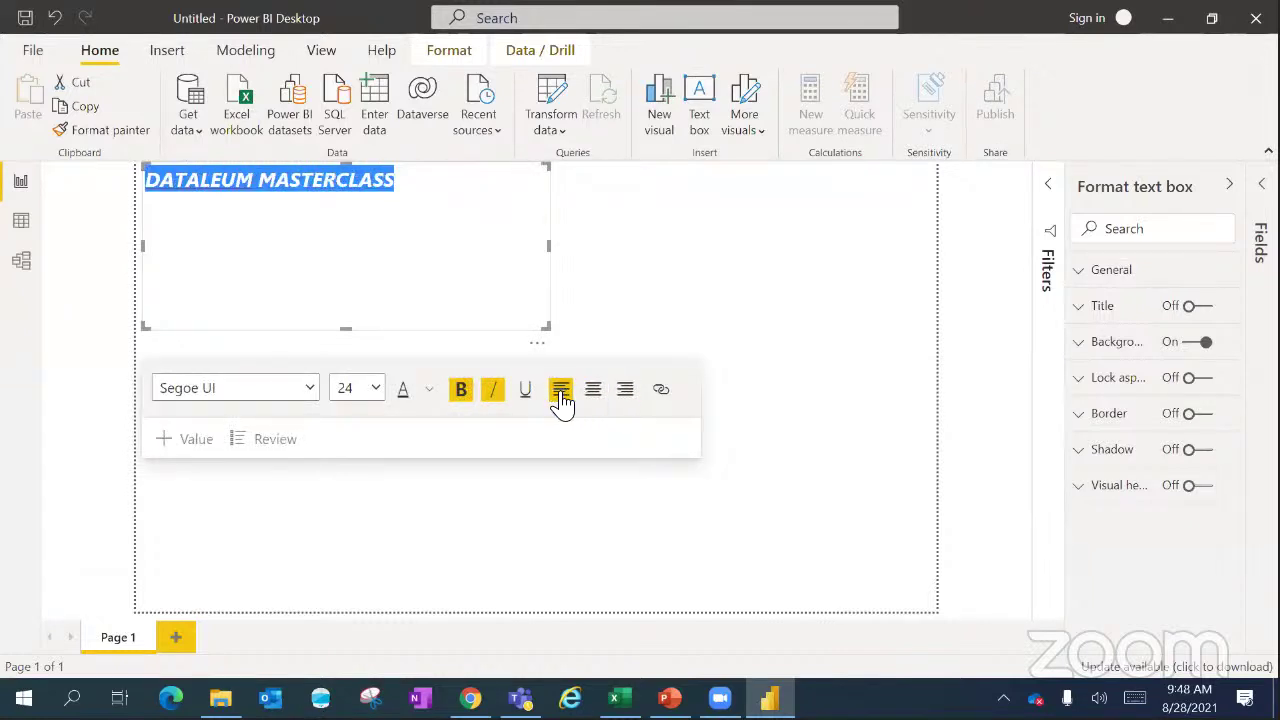
click(593, 390)
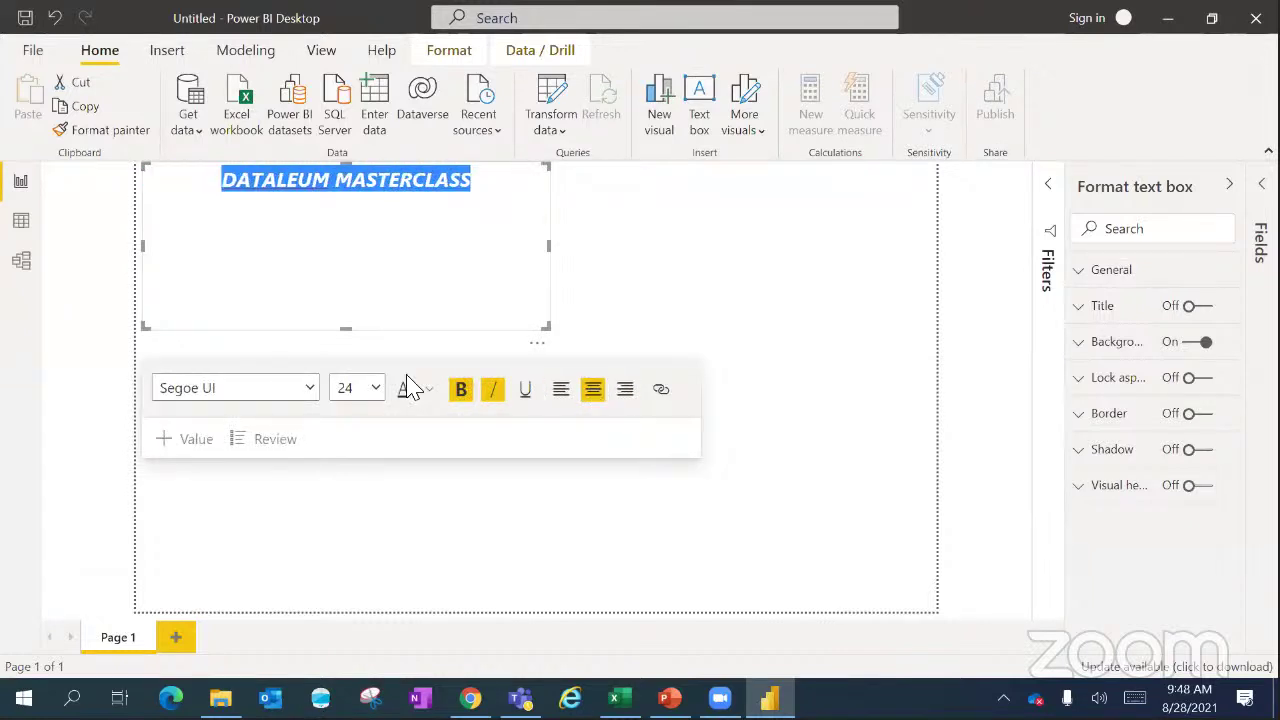
- Set the title's font to Comic Sans MS and shorten the text box to fit just around the text
click(310, 389)
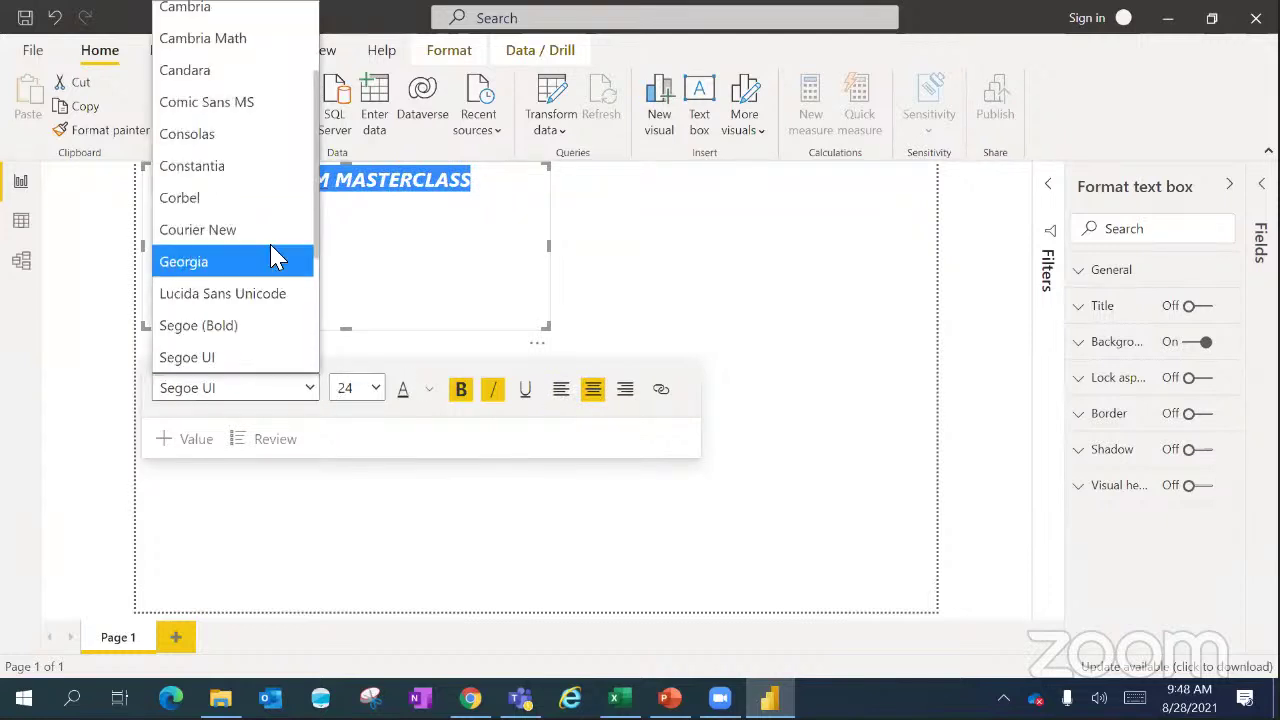
click(240, 118)
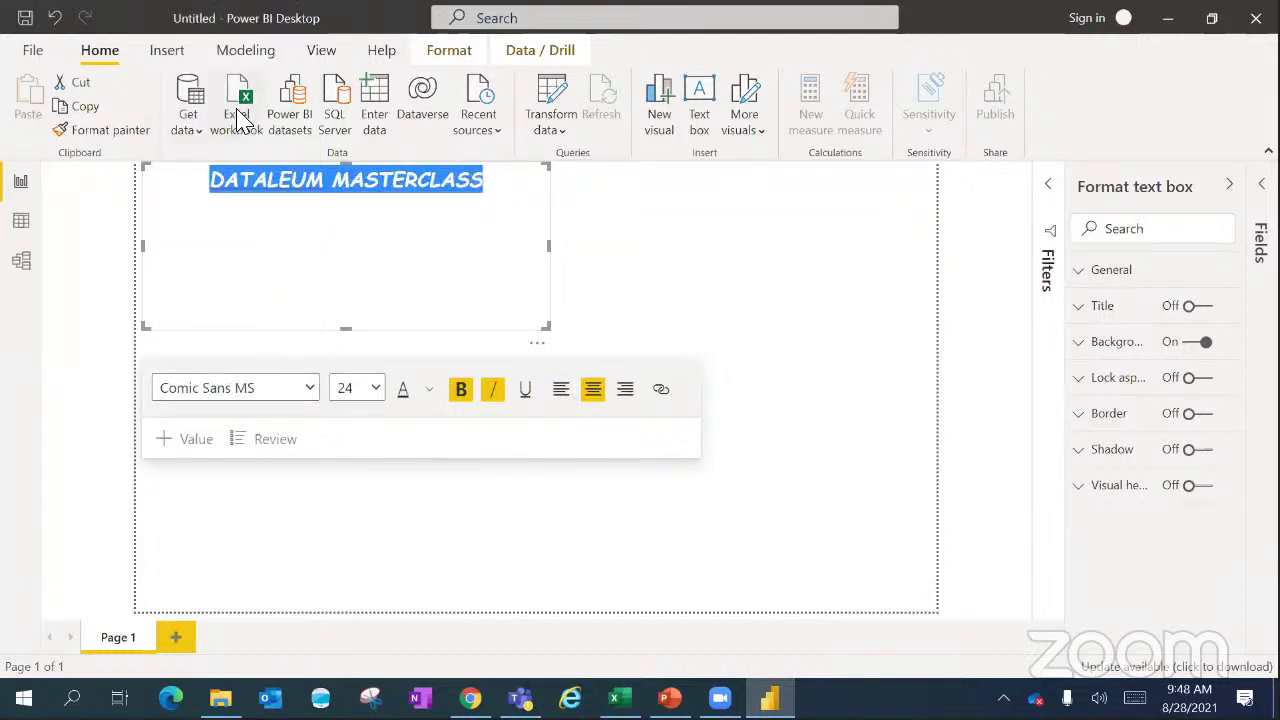
drag(346, 328, 345, 228)
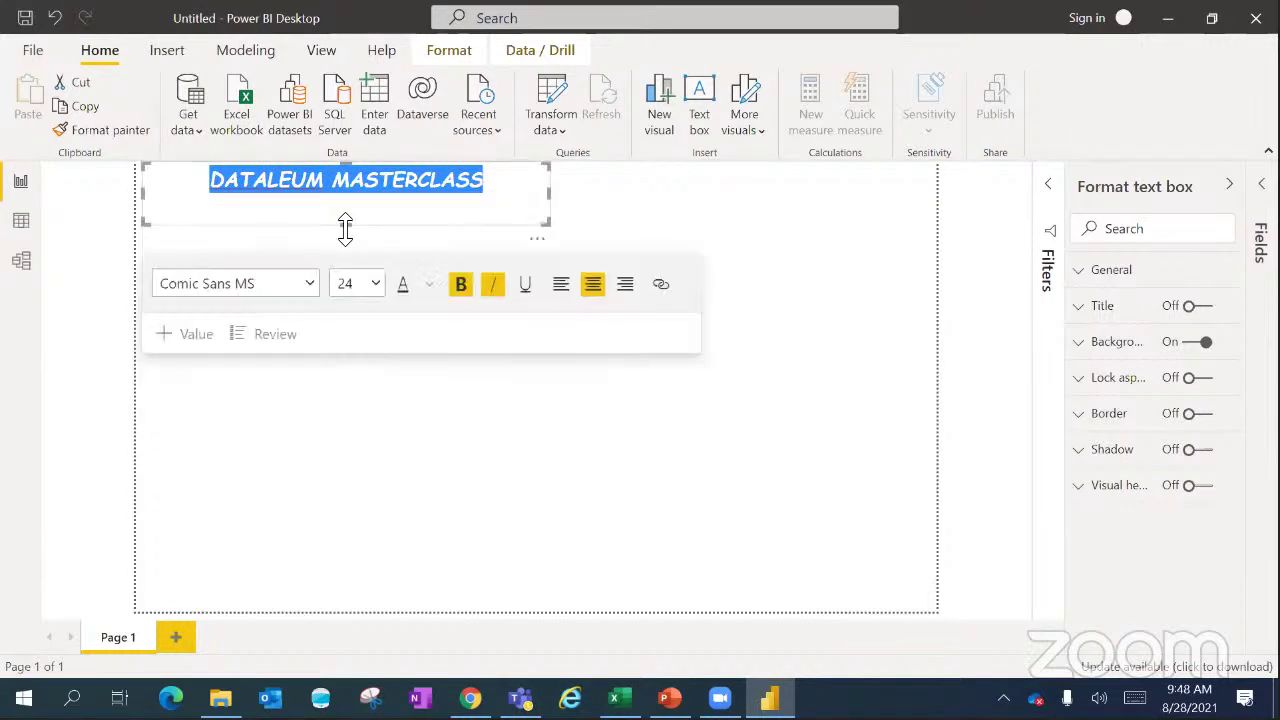
- Delete the "DATALEUM MASTERCLASS" text box from the report page
click(472, 234)
key(Delete)
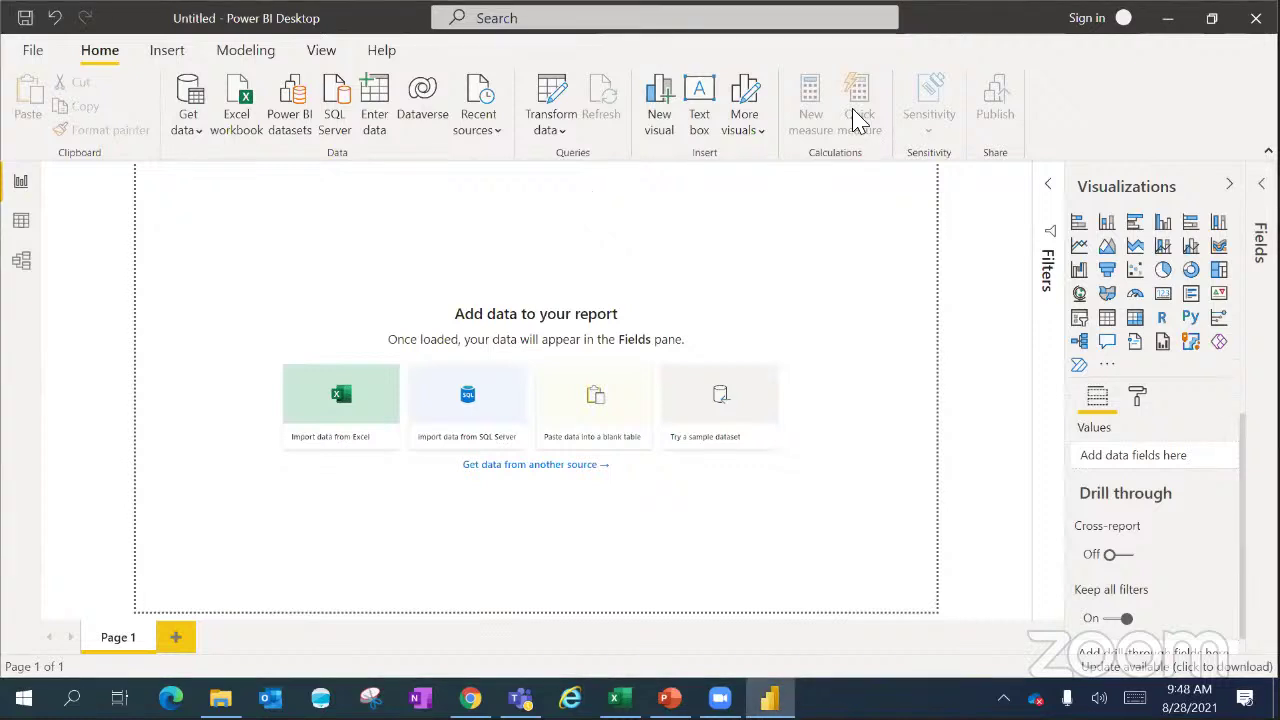
- Look at the sources for importing additional visuals and at the insert tools available for the report
click(757, 128)
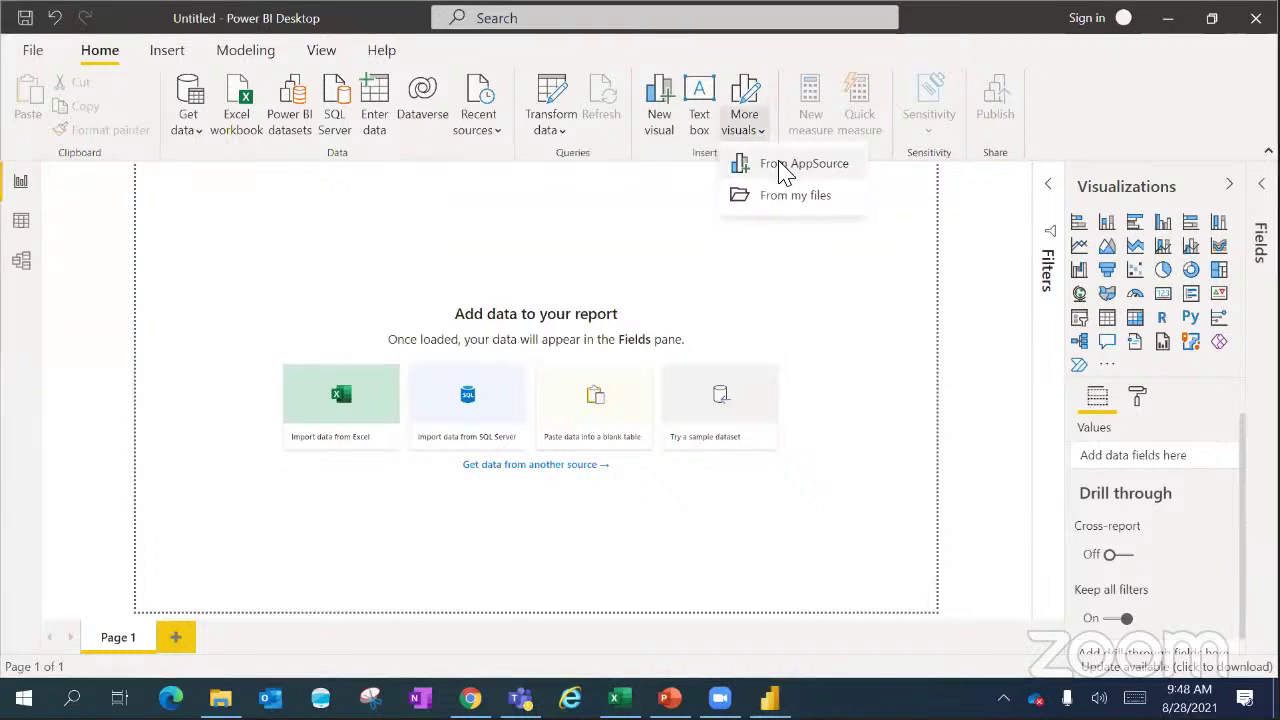
click(820, 286)
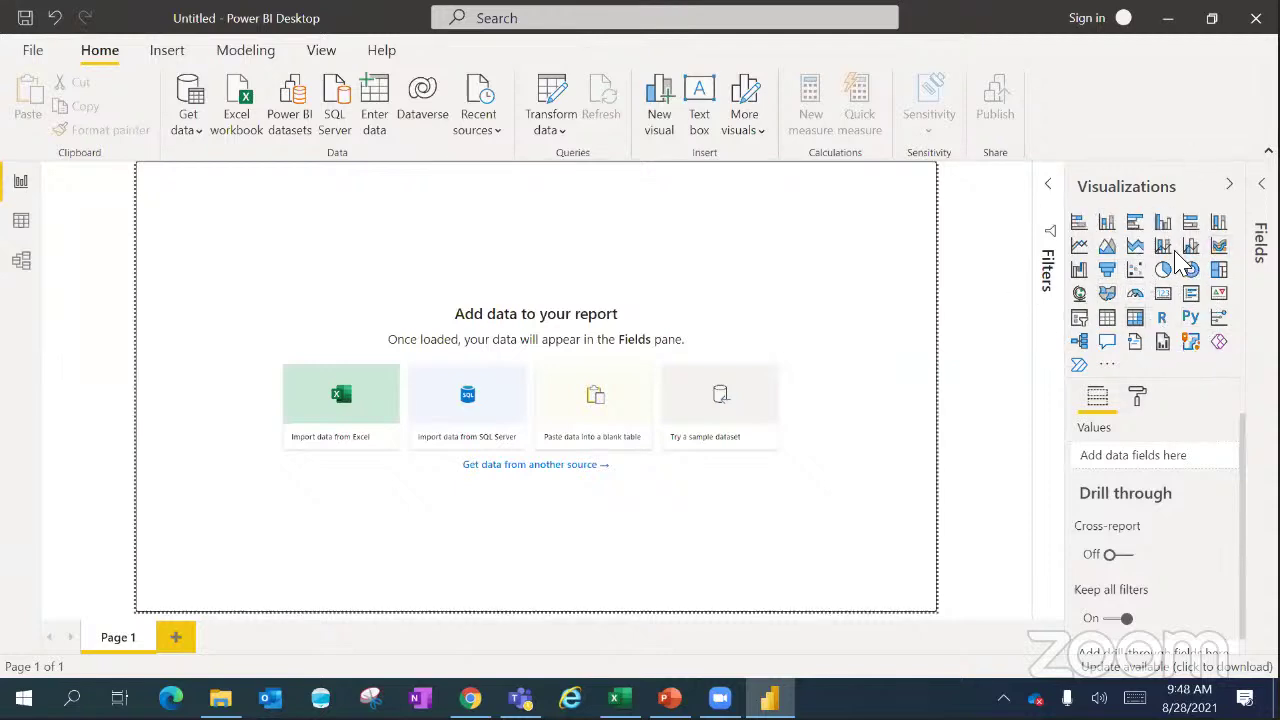
click(766, 134)
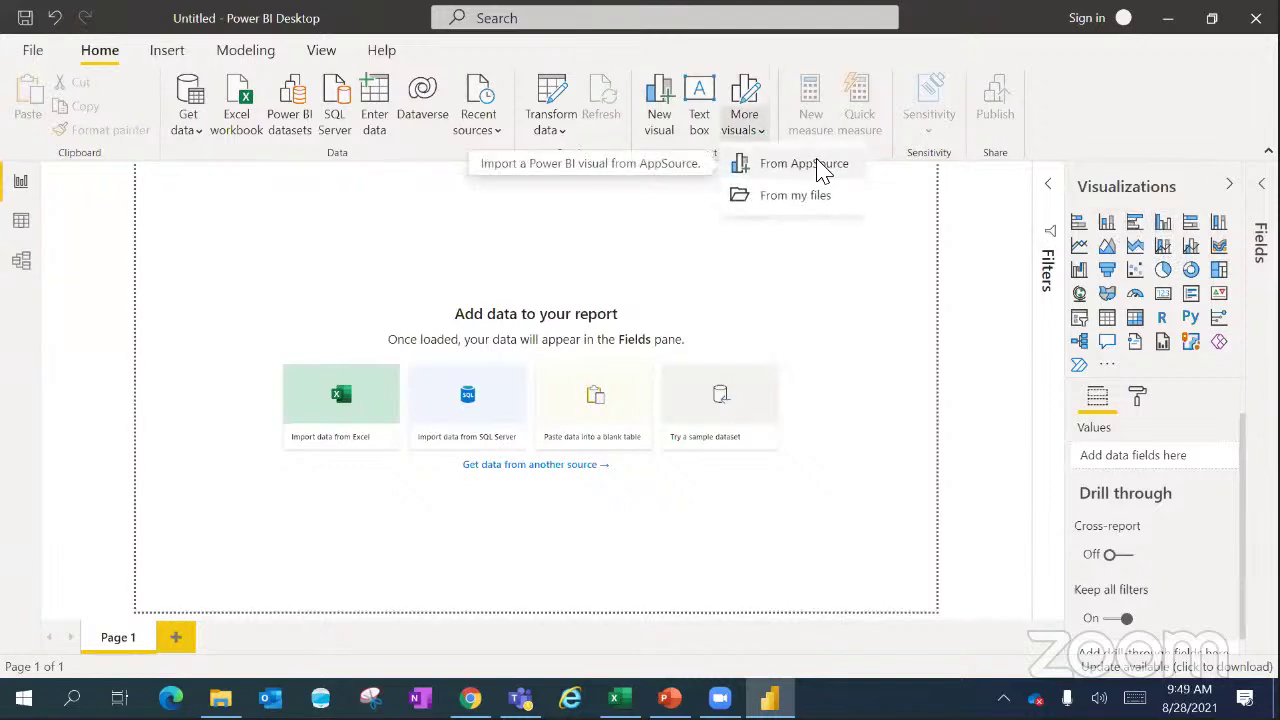
click(391, 287)
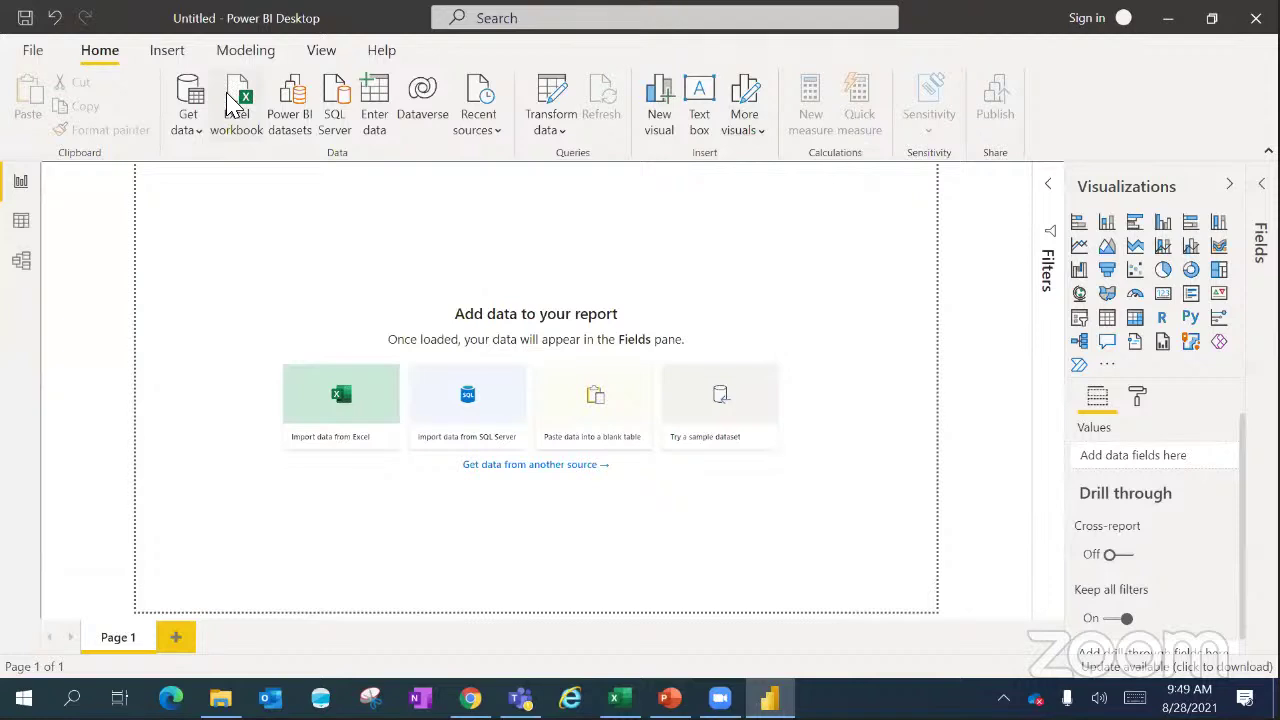
click(180, 52)
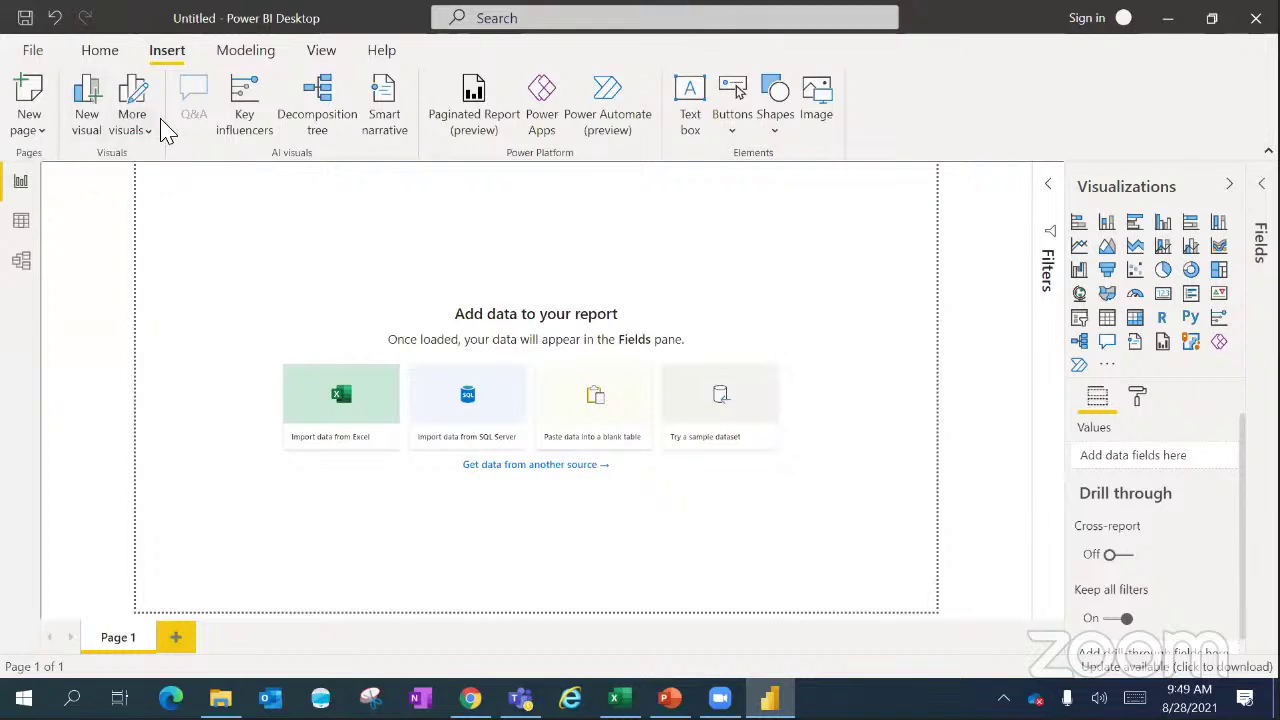
click(100, 52)
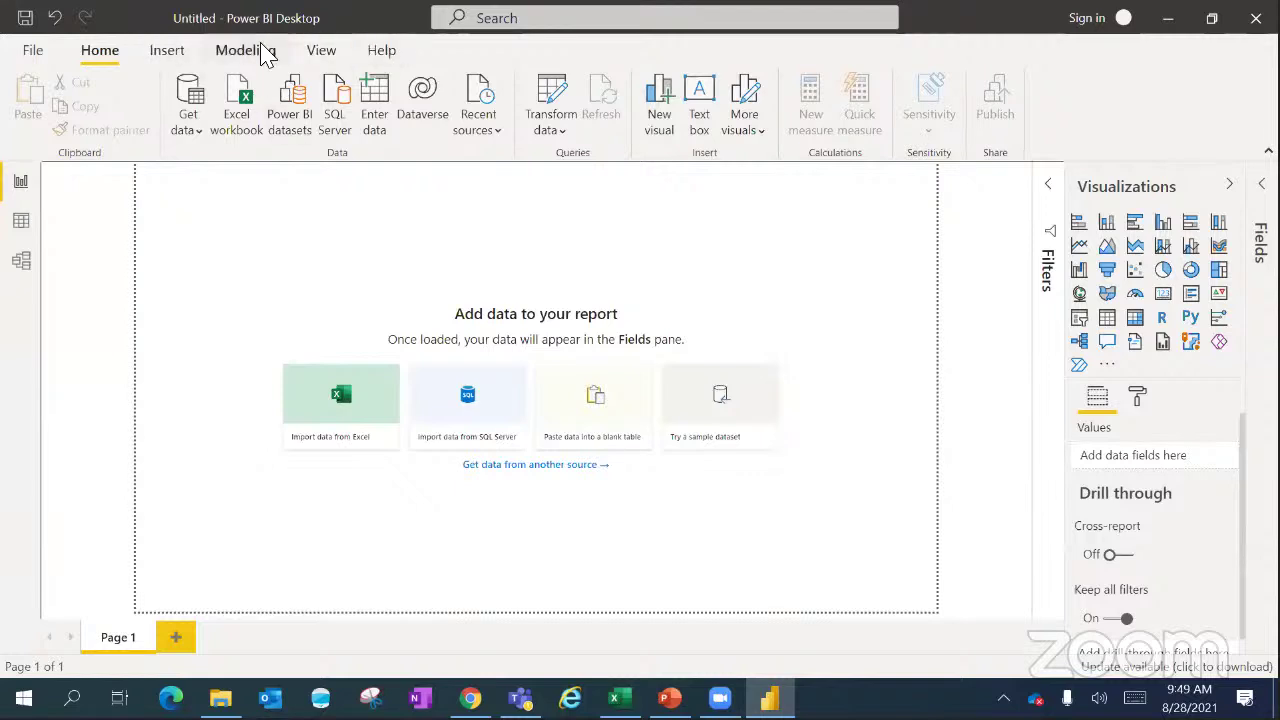
- Insert a rectangle with one rounded corner and a circle, and move the circle to the right of the rectangle
click(167, 52)
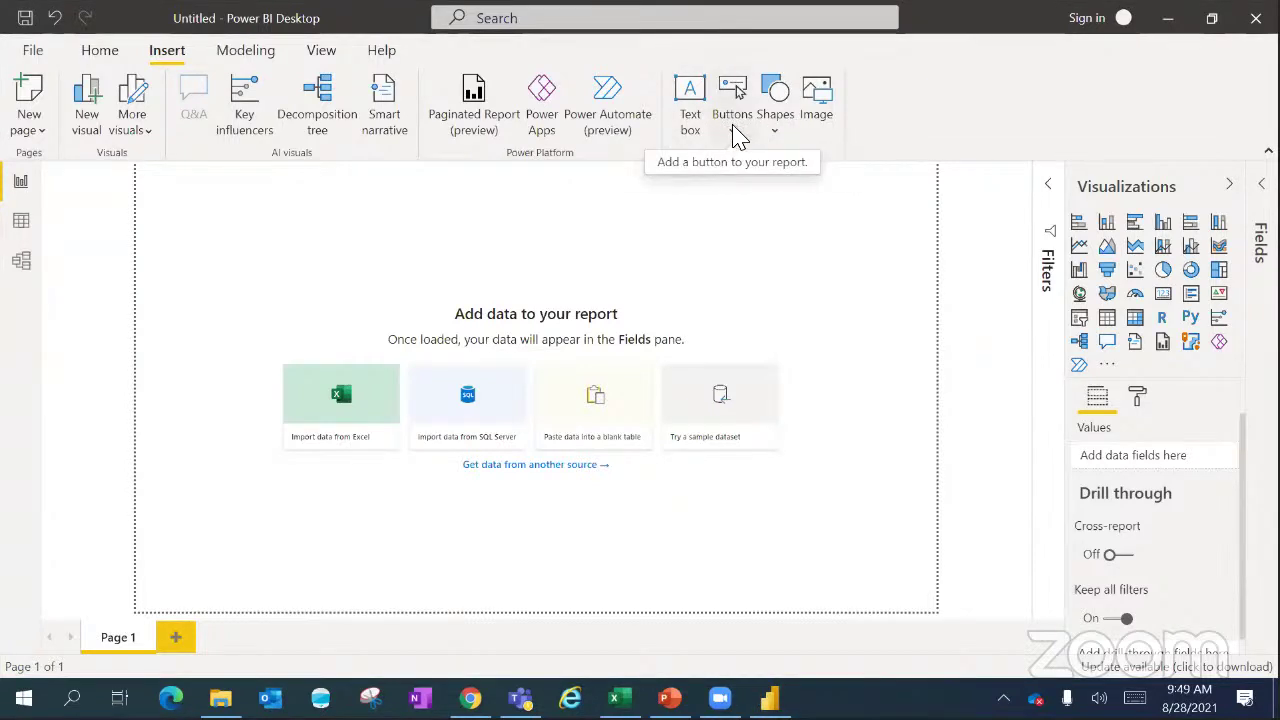
click(776, 130)
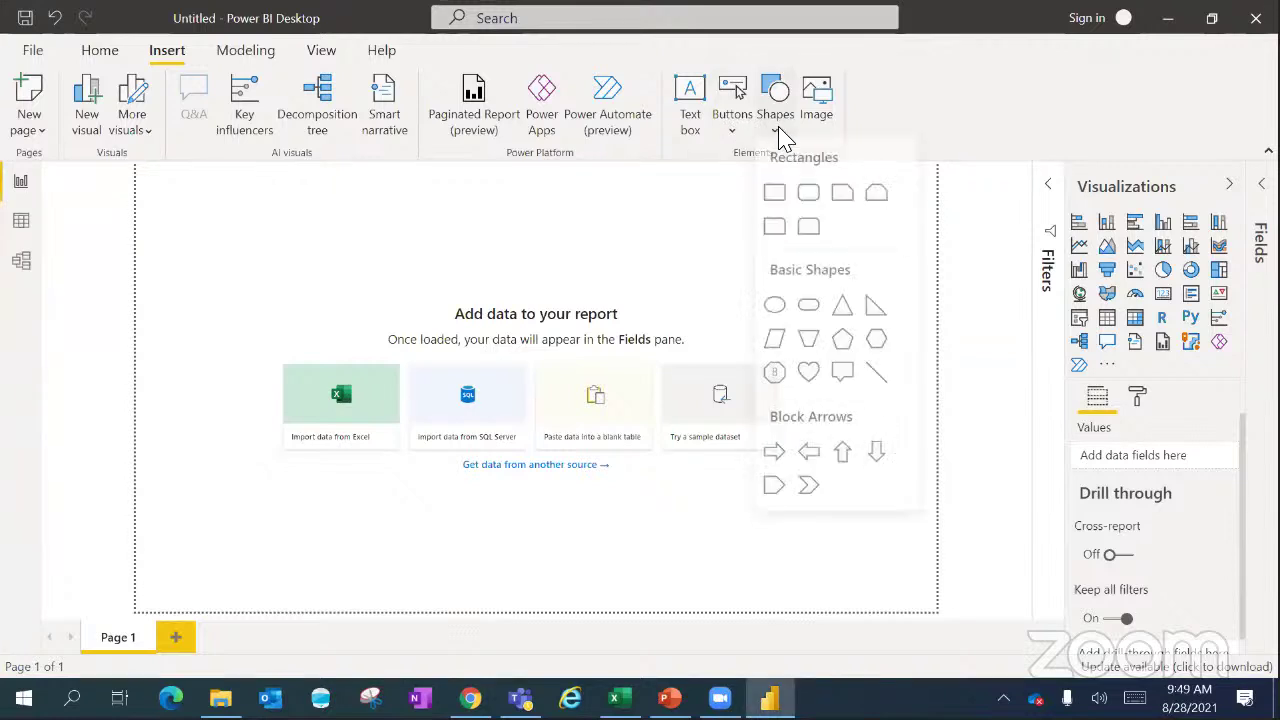
click(774, 228)
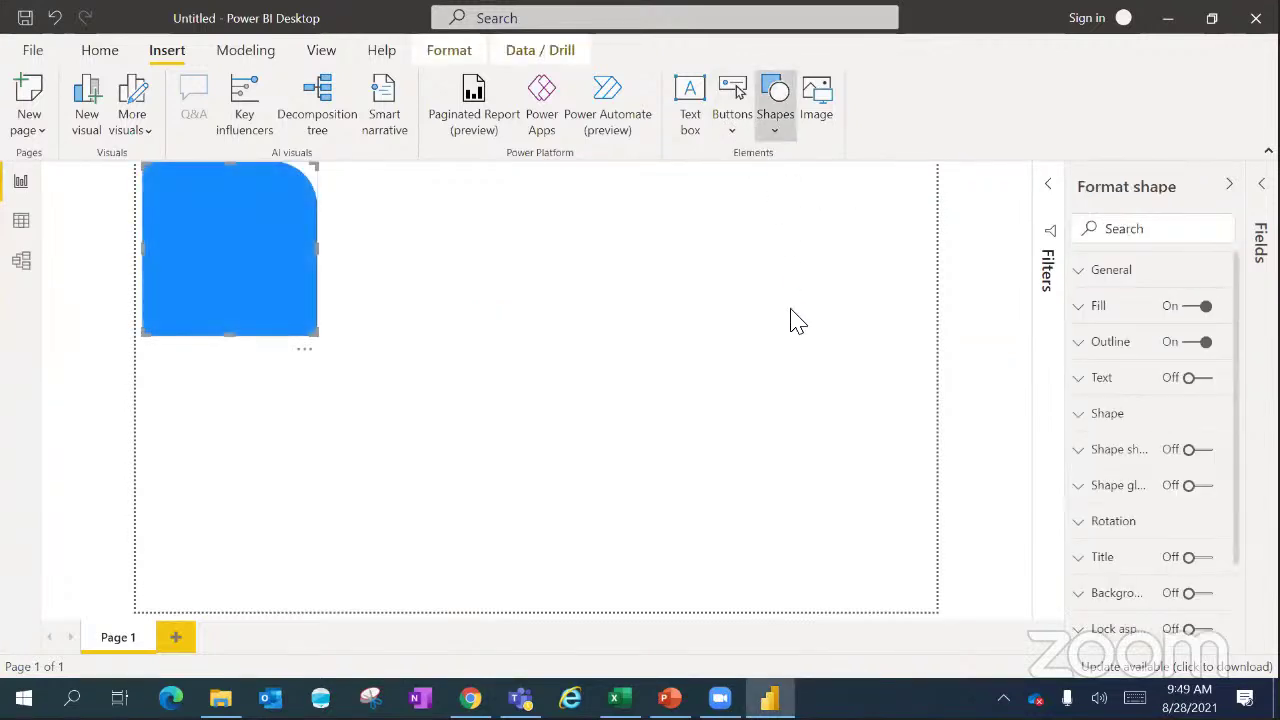
click(776, 130)
click(775, 308)
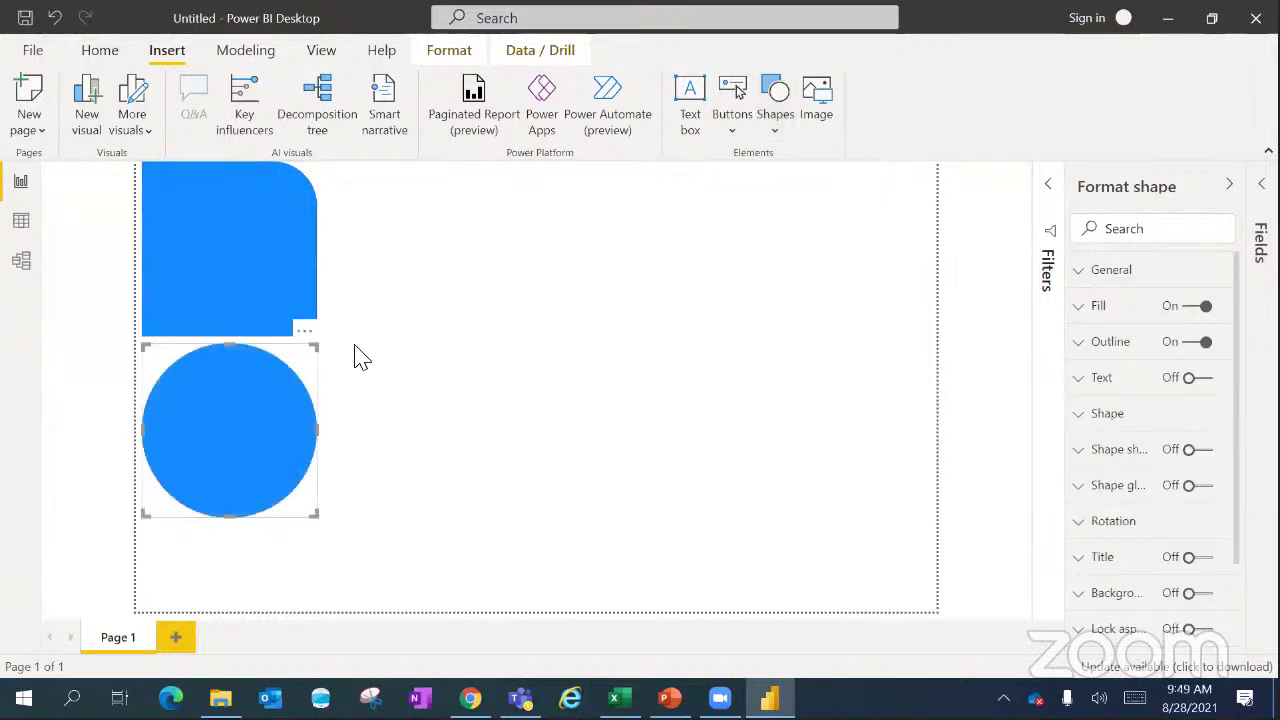
drag(294, 371, 534, 206)
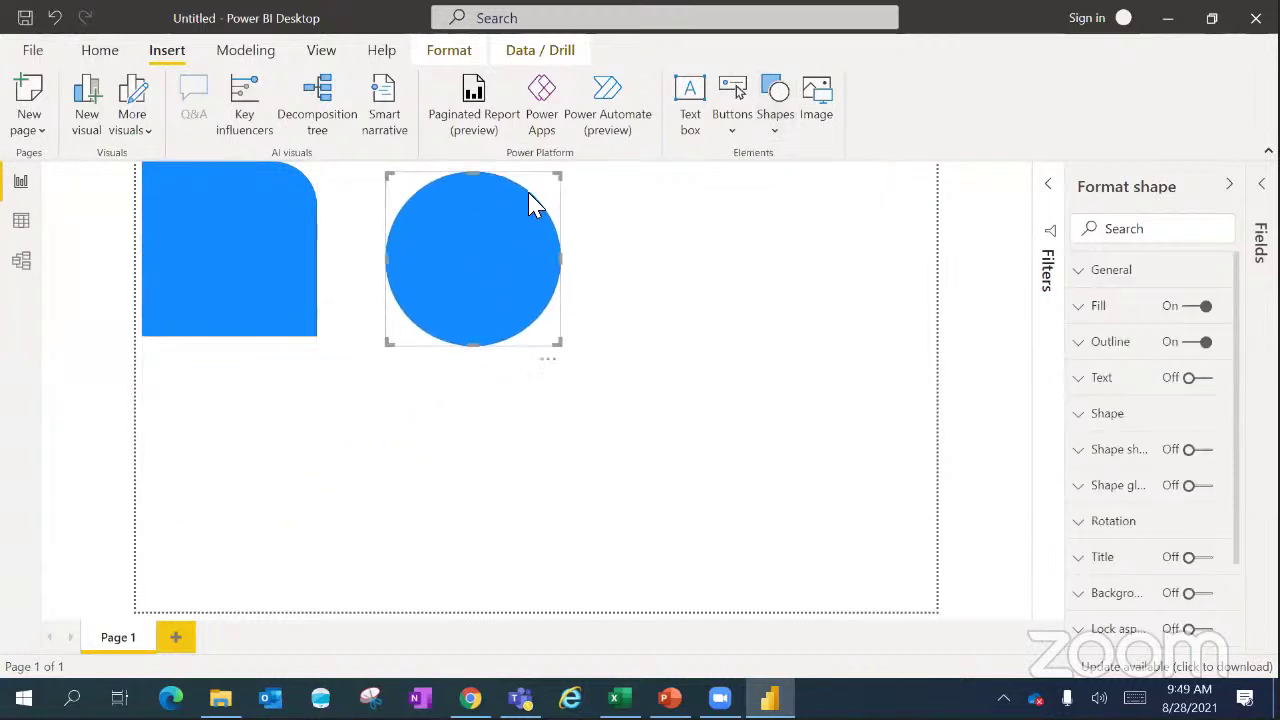
click(795, 240)
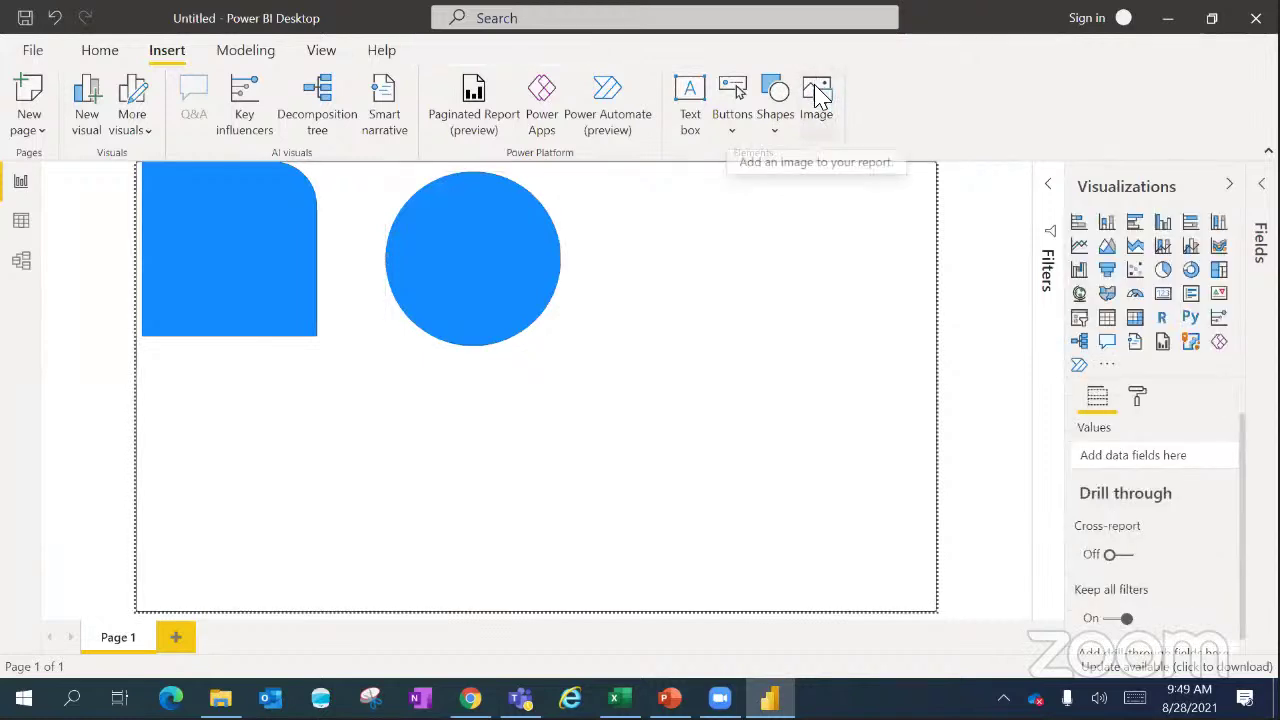
- Insert the "Dataleum logo.png" image from the DATALEUM folder's LOGO subfolder and place it near the page's upper-right corner
click(816, 92)
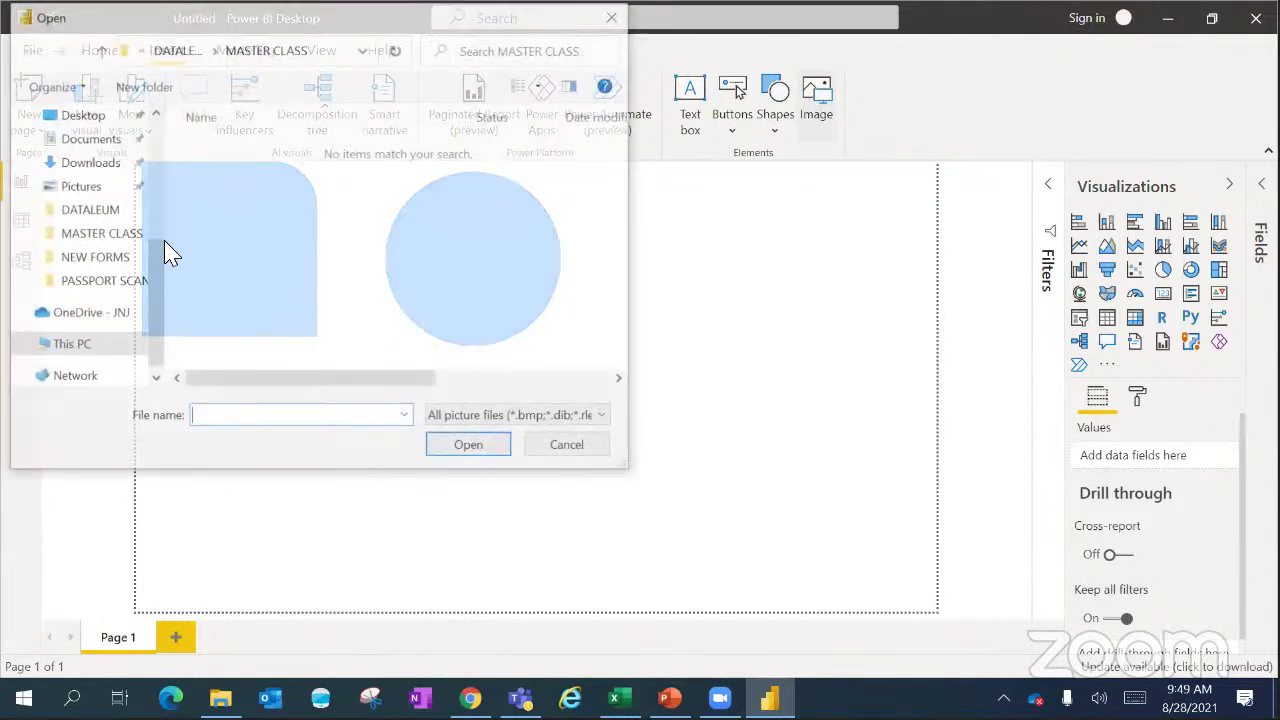
scroll(160, 255, down, 4)
scroll(160, 190, up, 4)
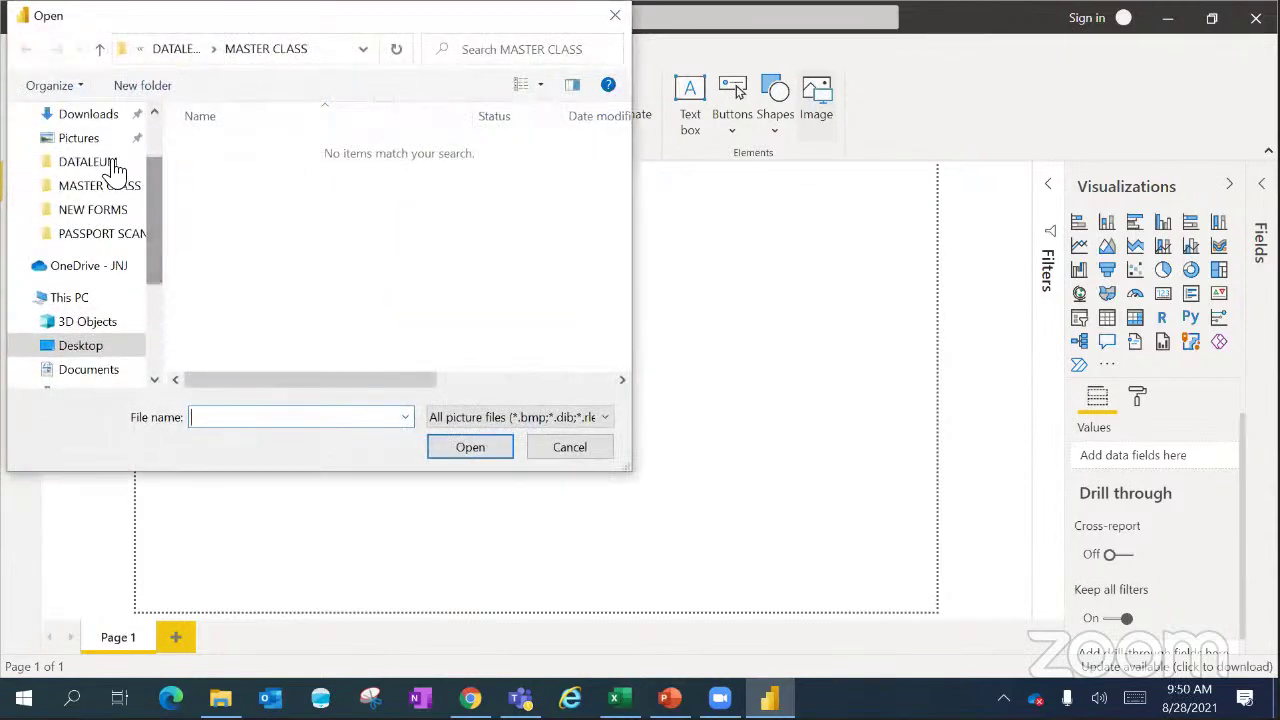
click(114, 164)
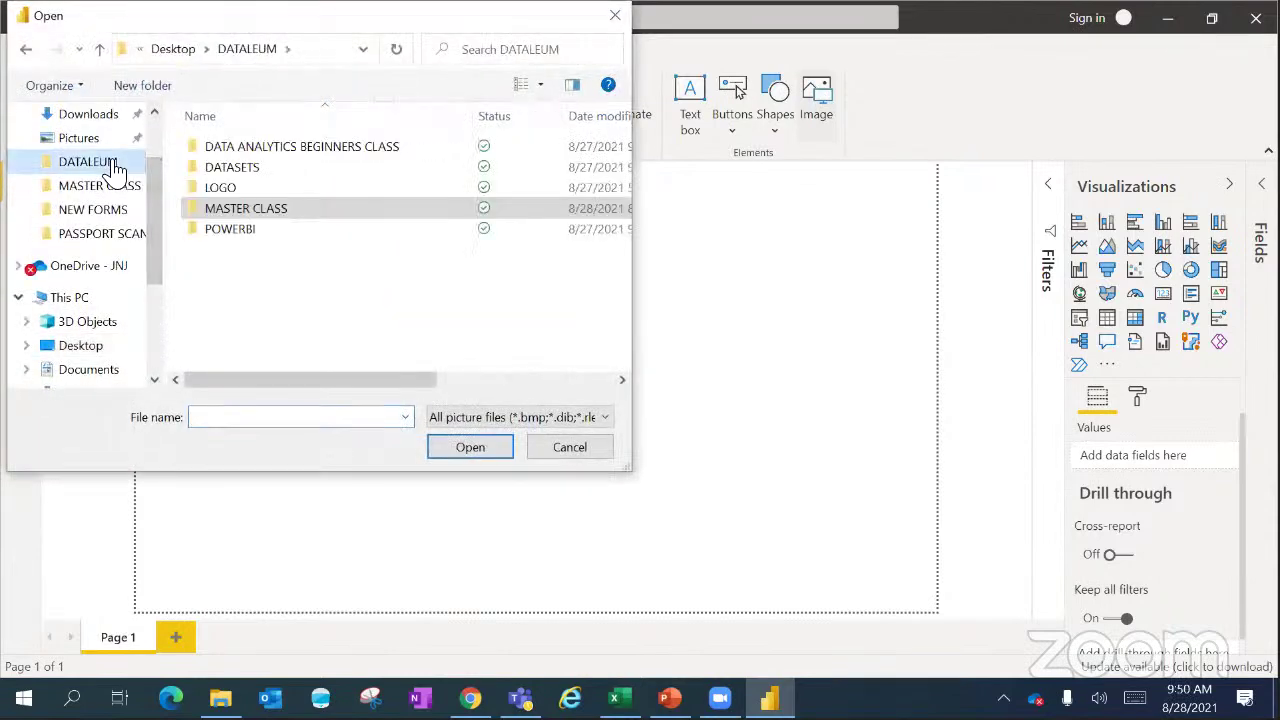
click(222, 192)
double_click(224, 190)
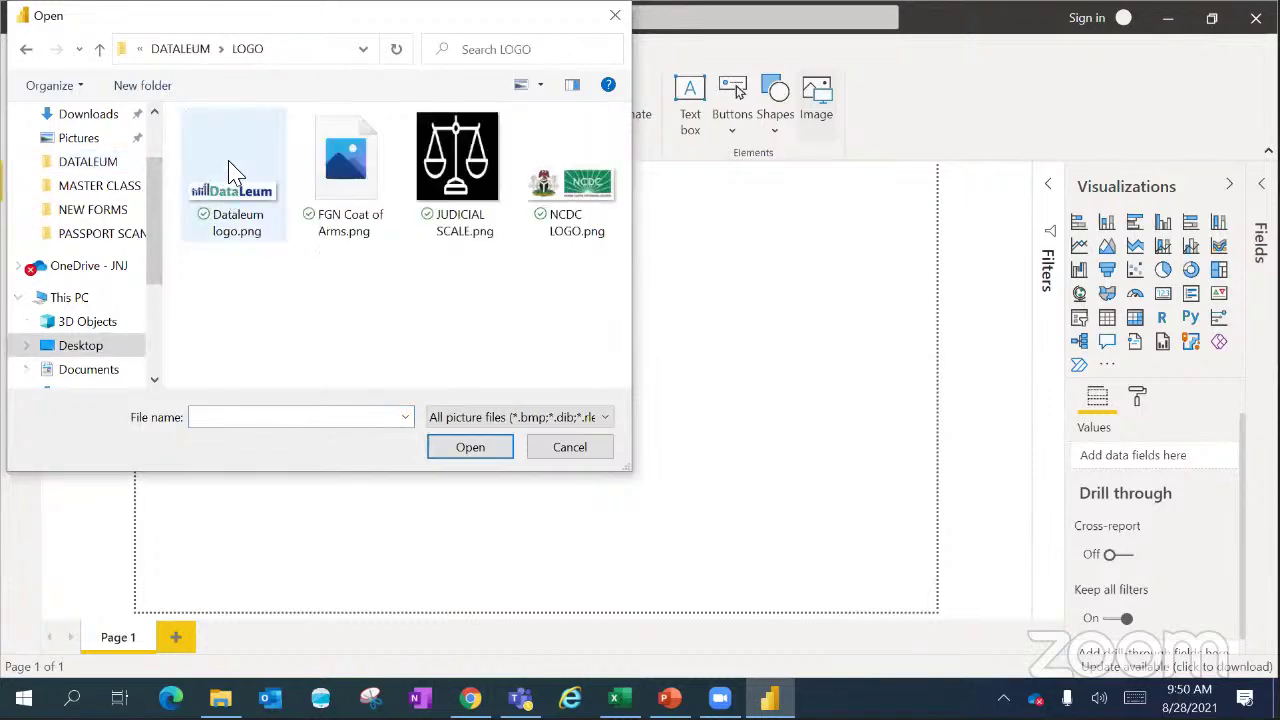
double_click(231, 172)
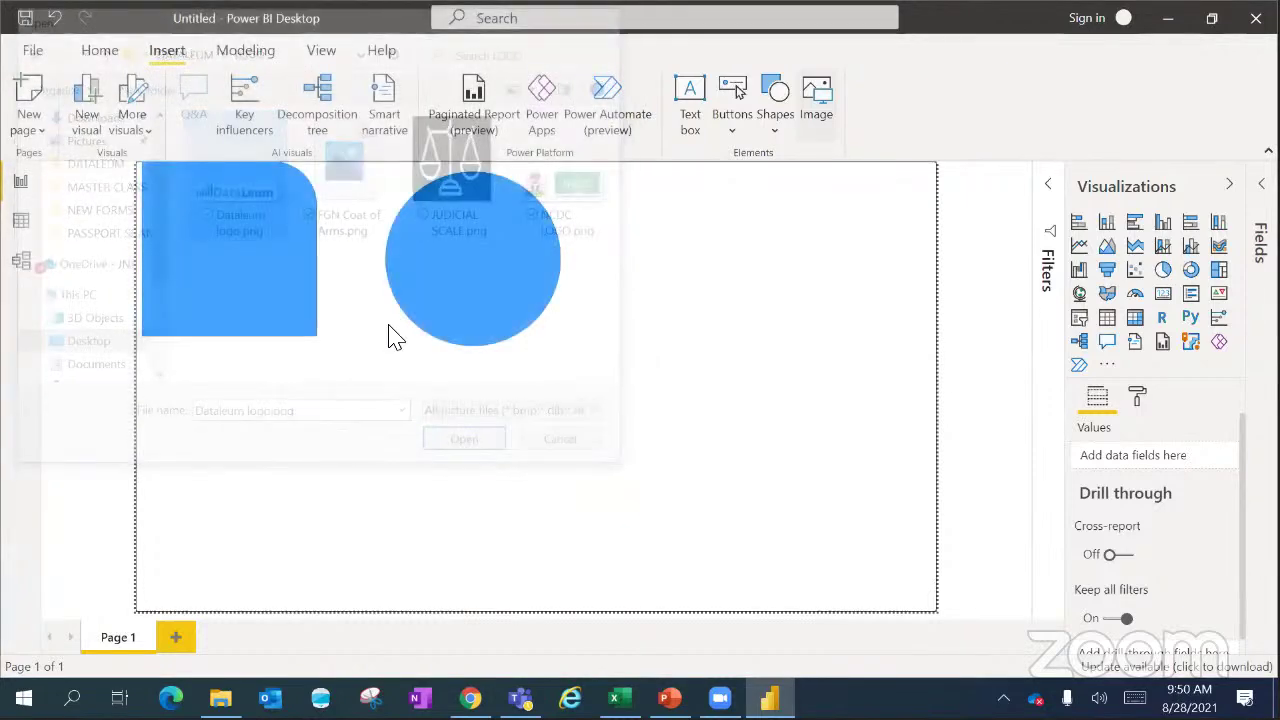
mouse_move(775, 203)
mouse_down()
mouse_move(829, 180)
mouse_move(814, 334)
mouse_move(777, 331)
mouse_move(776, 214)
mouse_up()
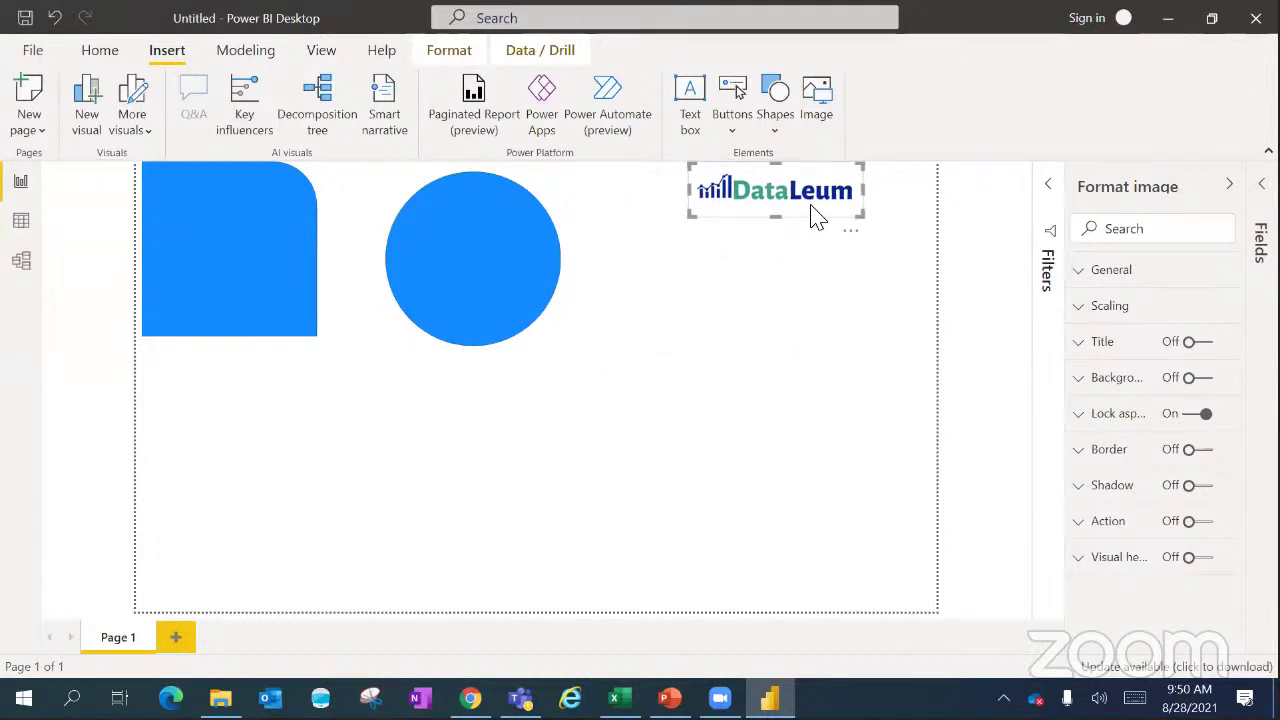
- Delete the logo image, the circle and the rounded-corner rectangle from the report page
key(Delete)
click(515, 245)
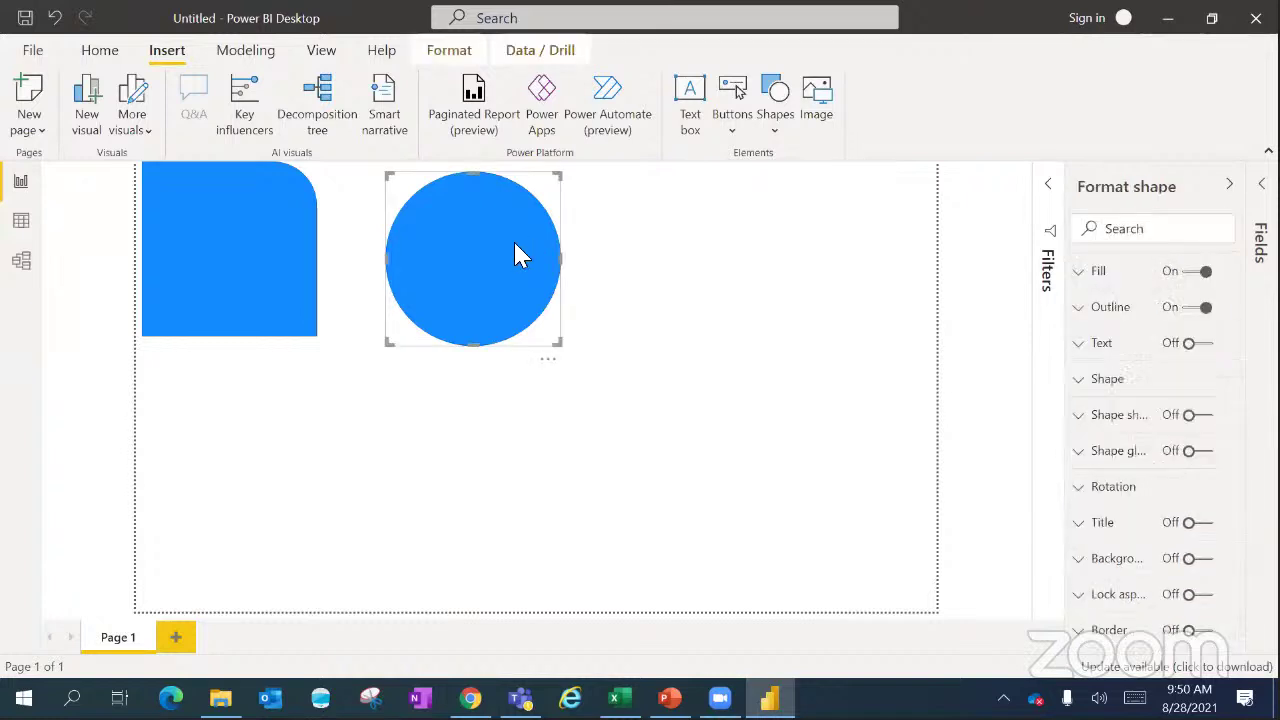
key(Delete)
click(269, 252)
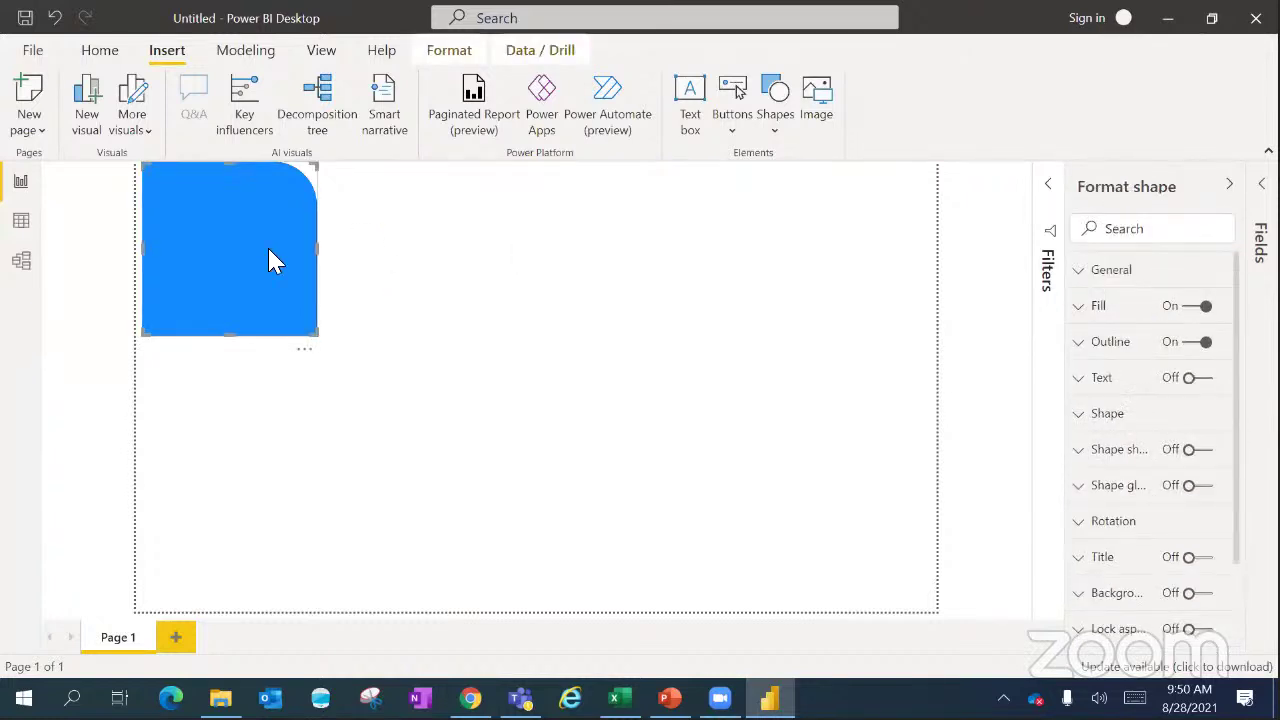
key(Delete)
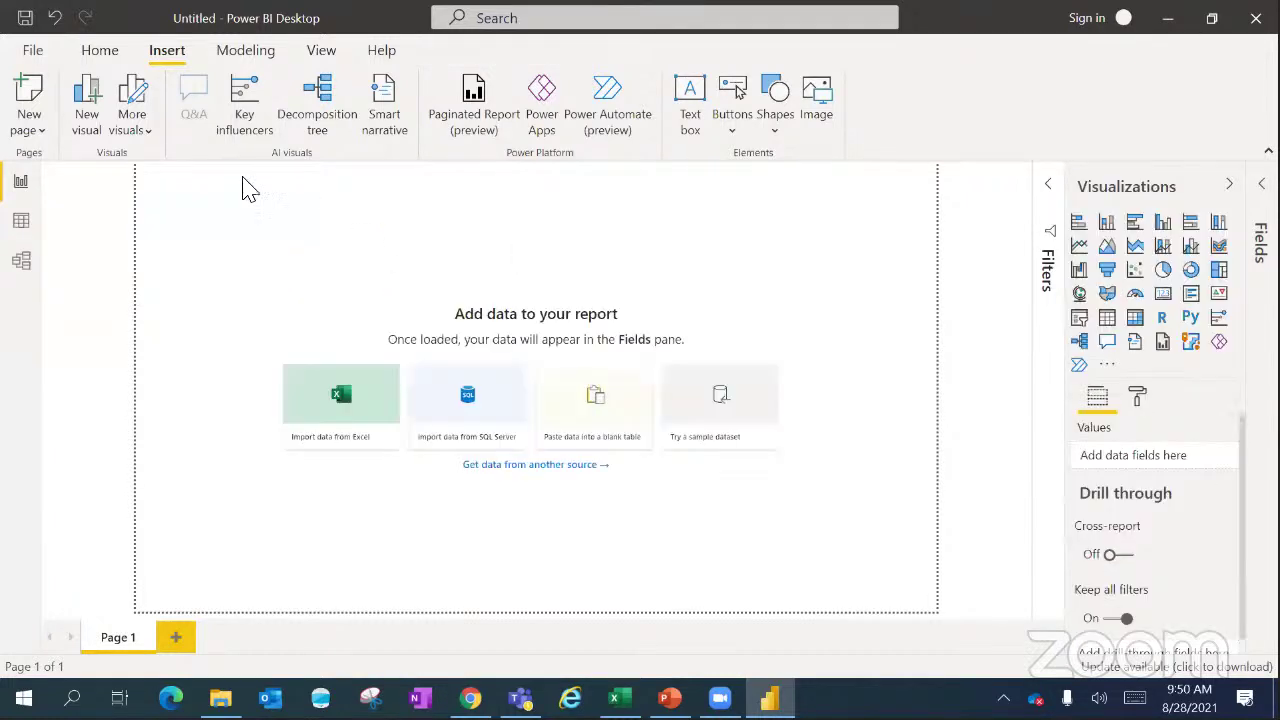
- Try the Bloom theme on the report, switch back to the white theme and browse the full set of themes
click(236, 56)
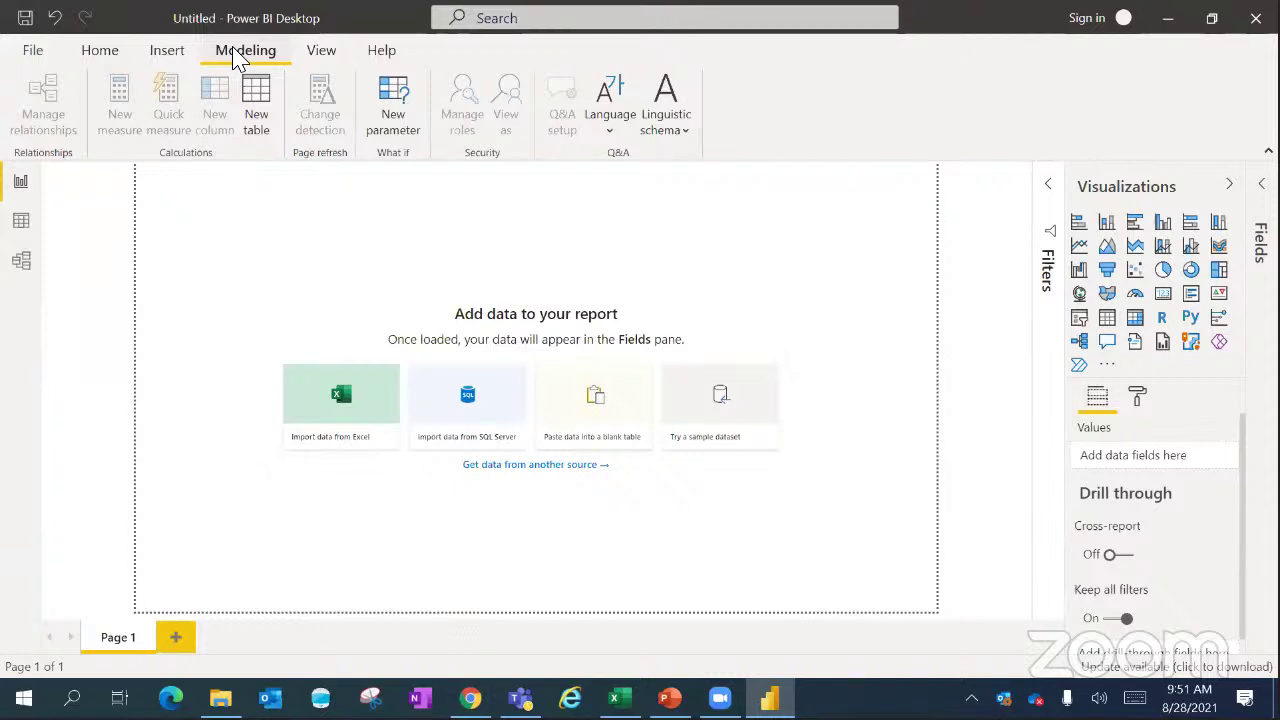
click(330, 58)
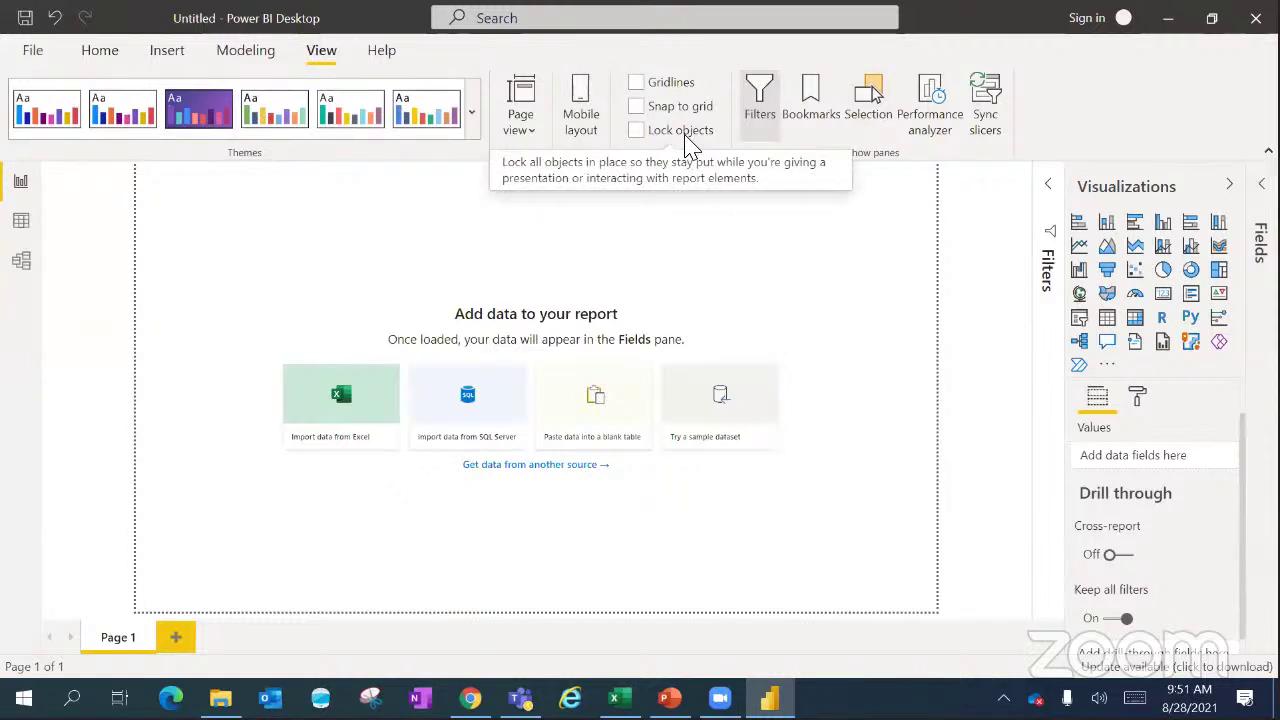
click(179, 120)
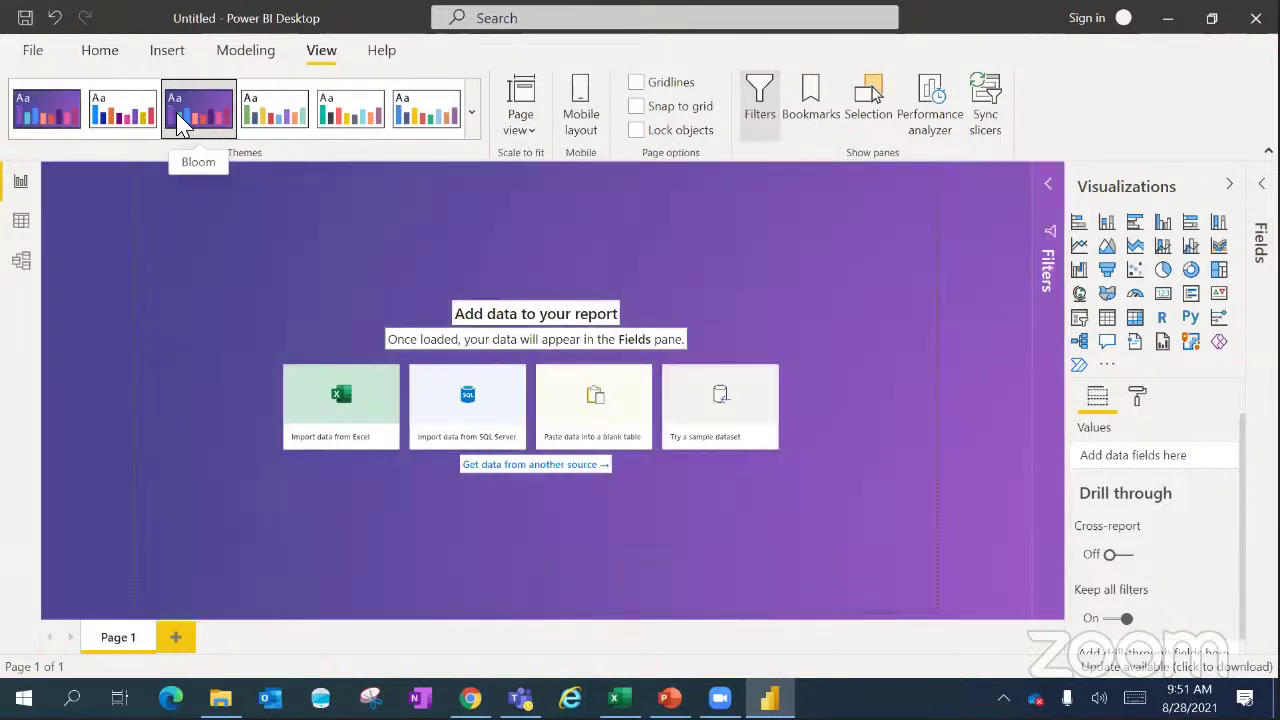
click(120, 112)
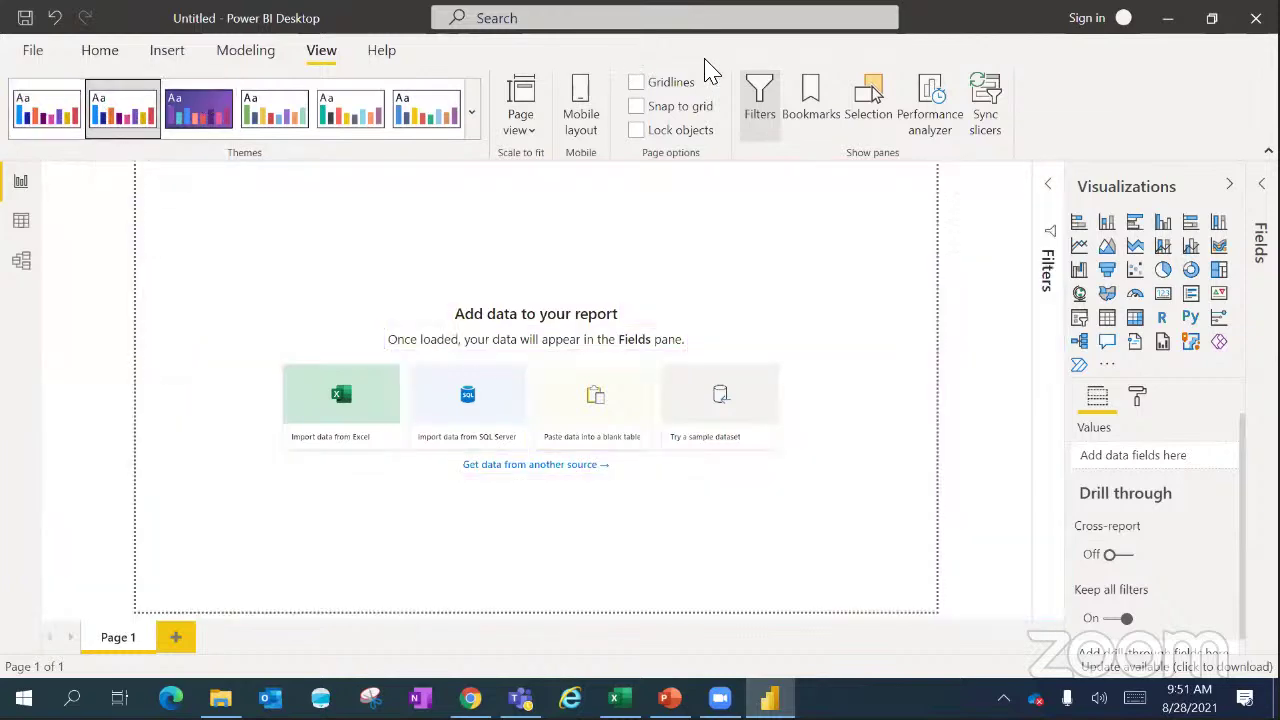
click(475, 115)
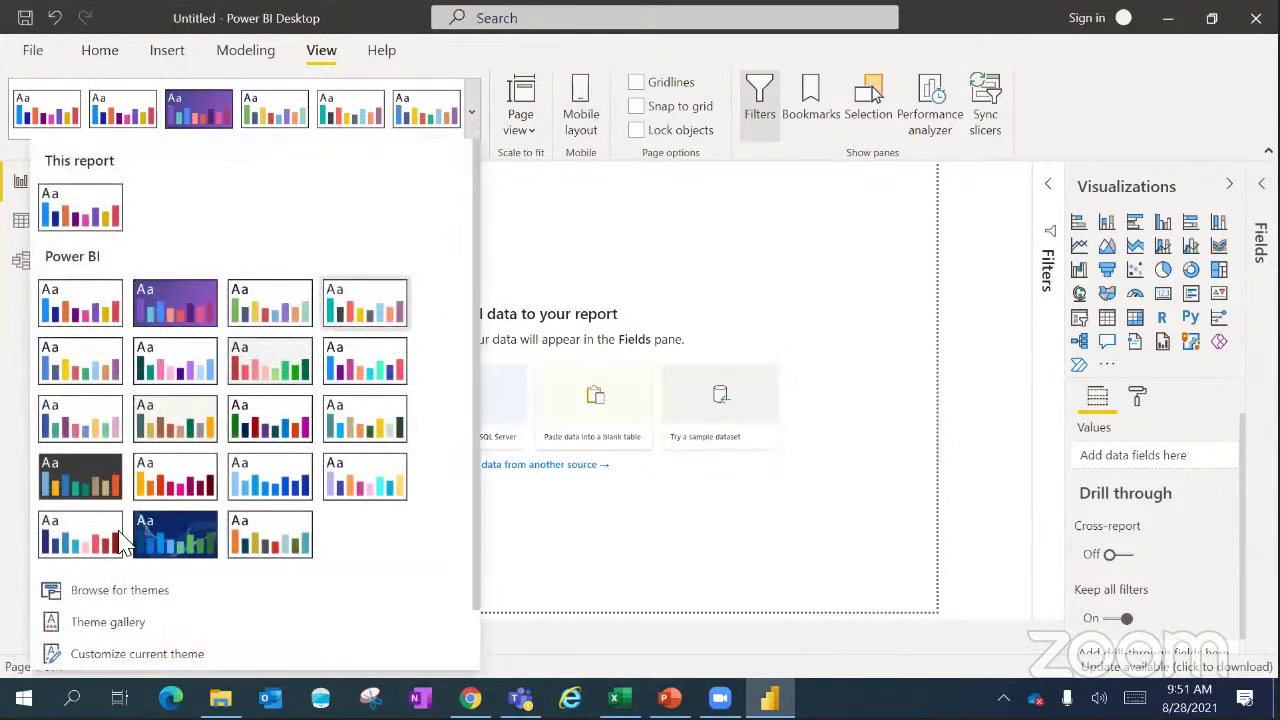
click(165, 553)
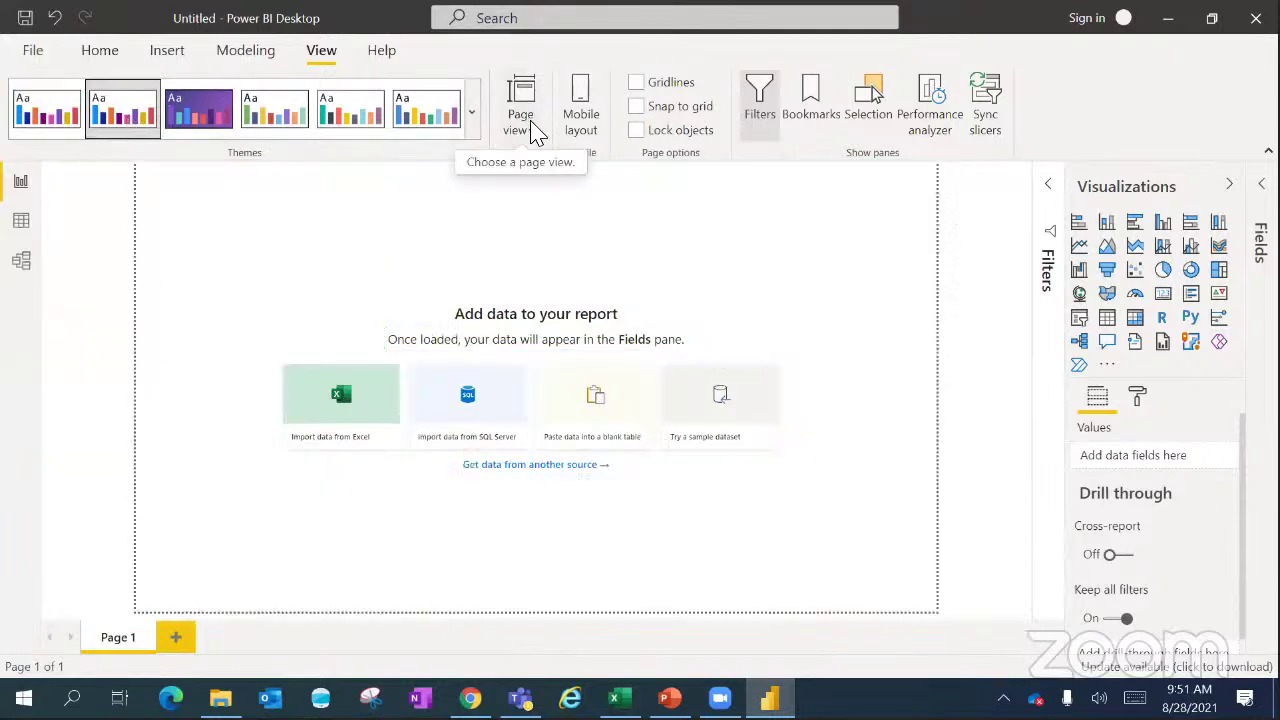
- Try the Fit to width and Actual size page views and return to Fit to page
click(530, 128)
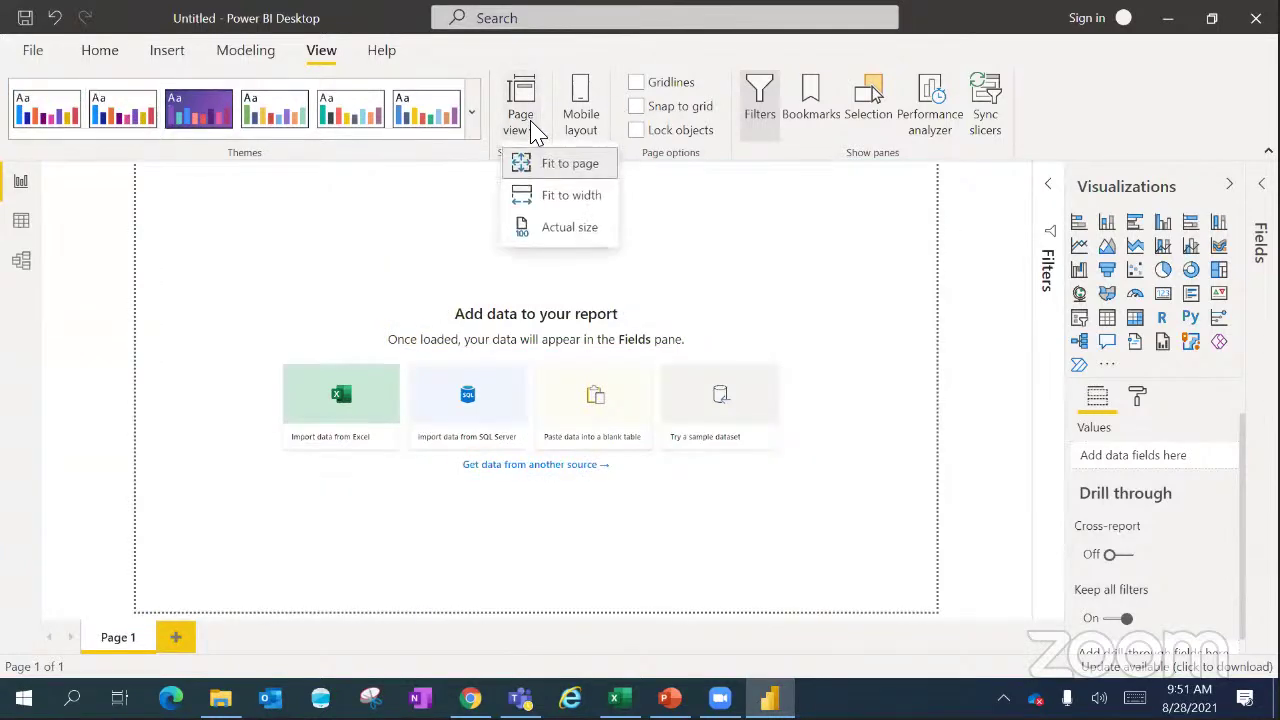
click(564, 200)
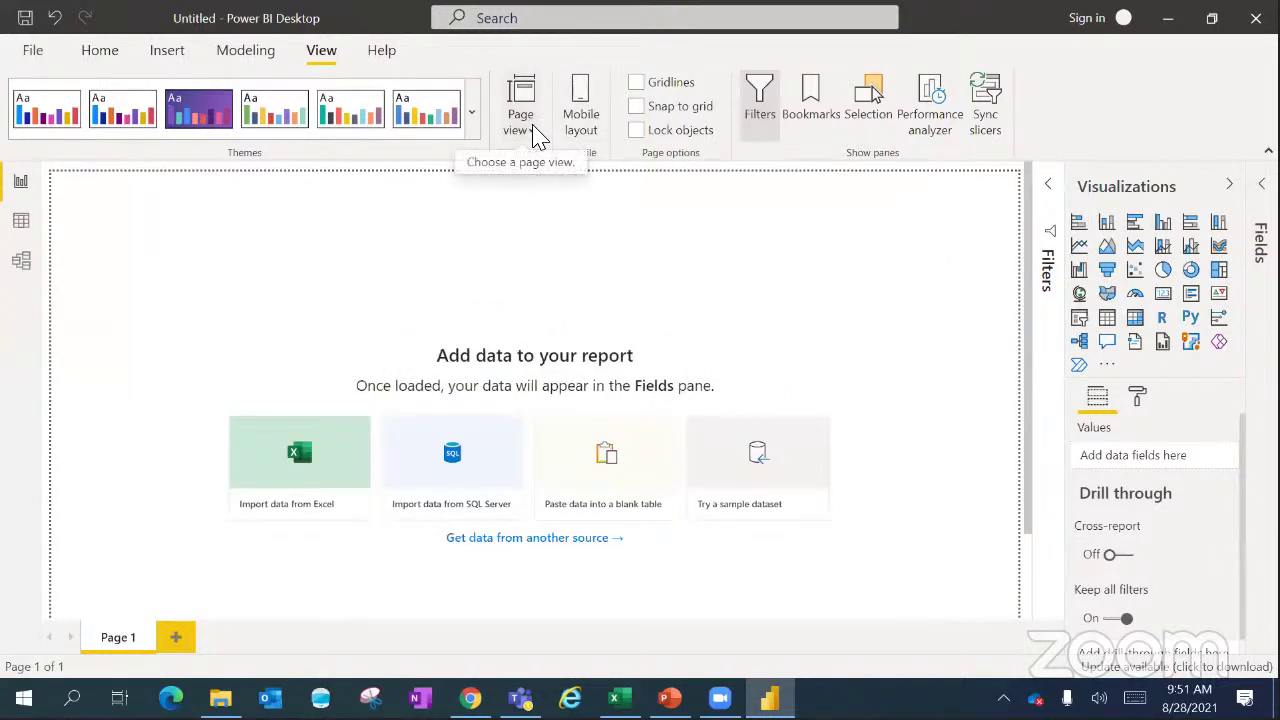
click(533, 130)
click(529, 194)
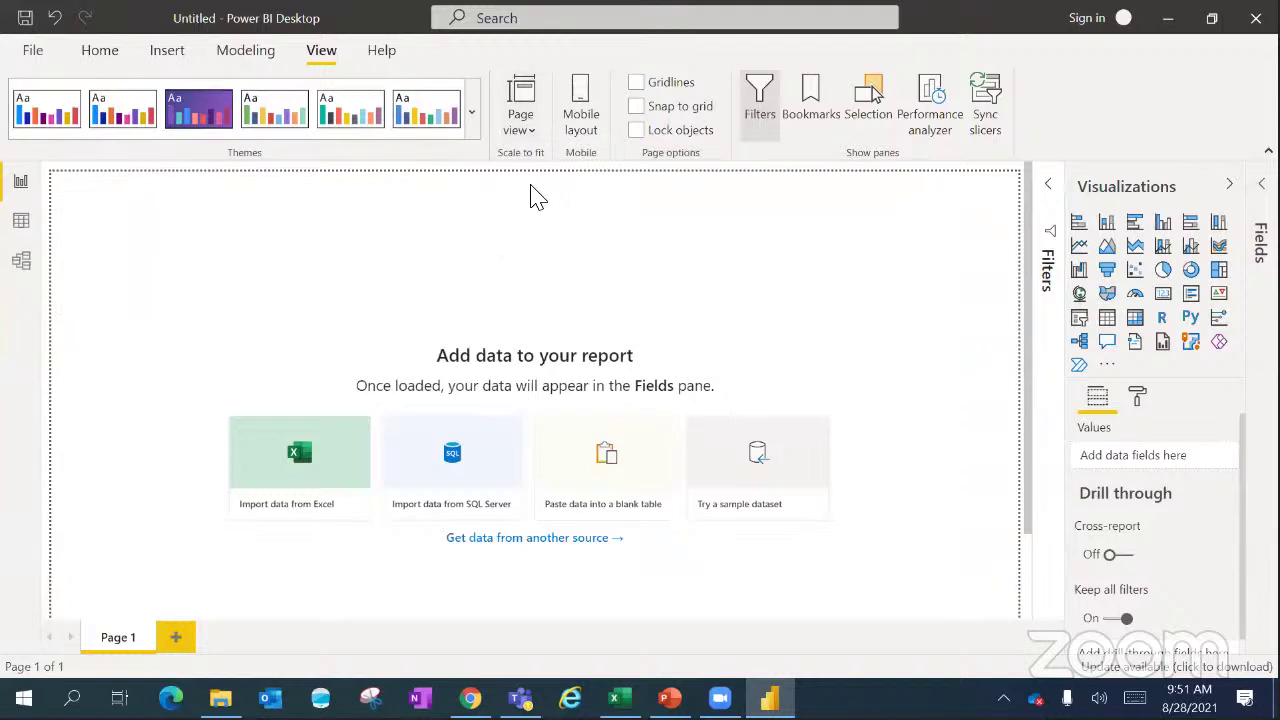
click(527, 143)
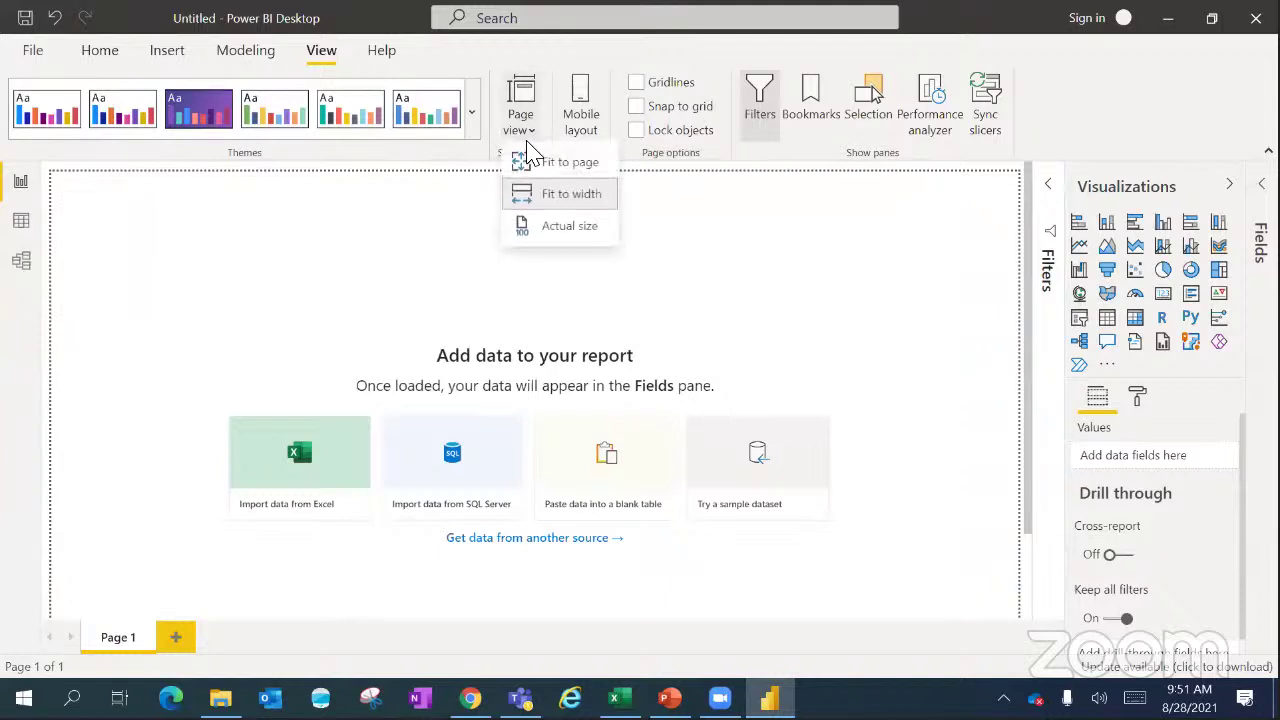
click(548, 226)
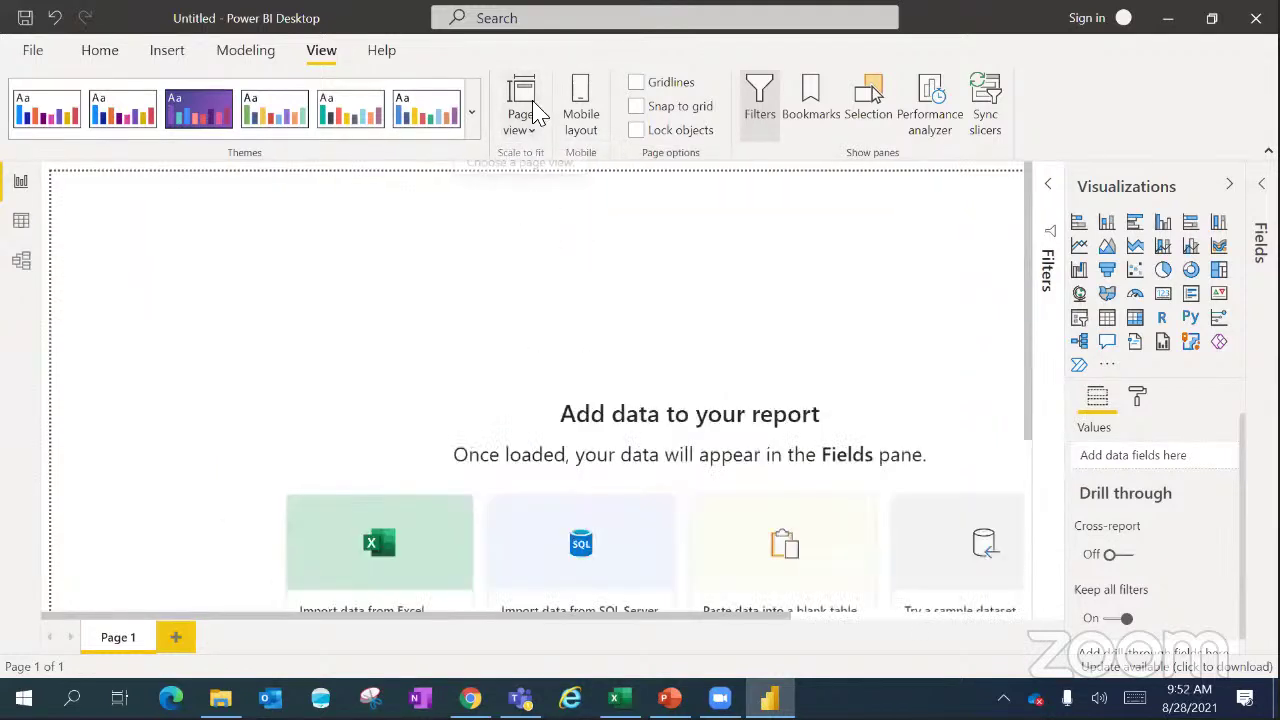
click(535, 128)
click(560, 165)
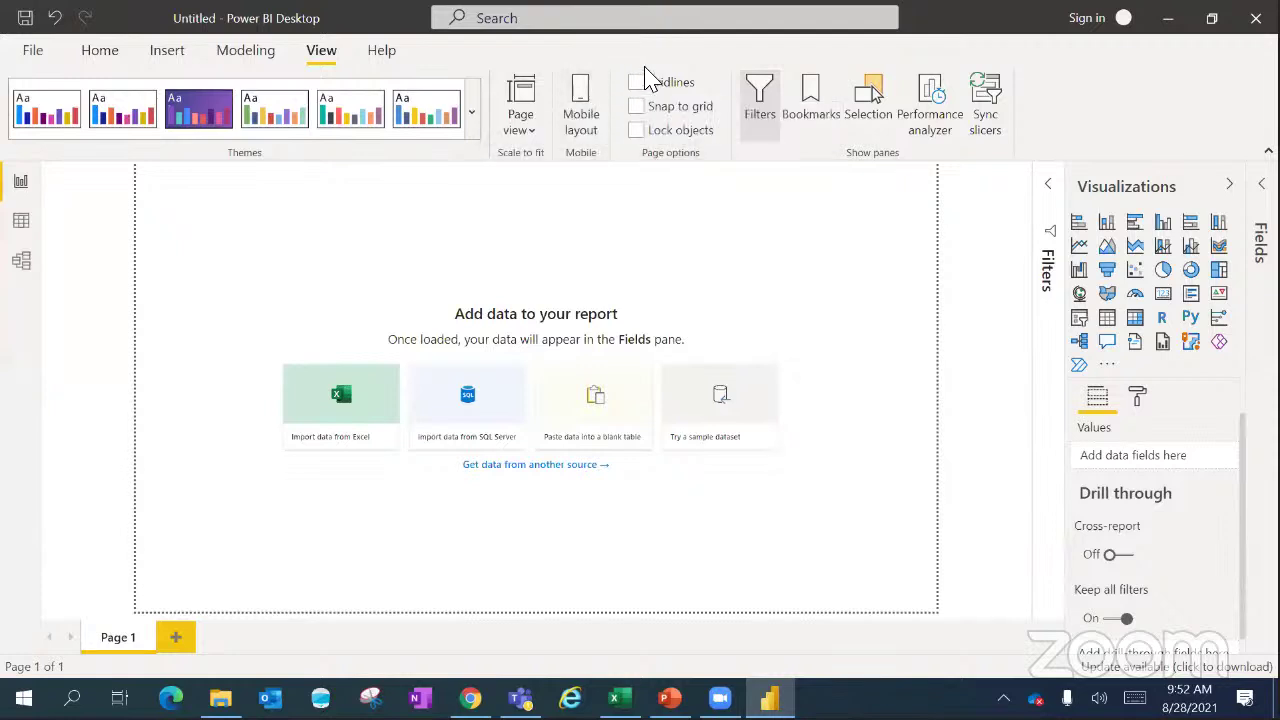
- Turn on gridlines for the report page
click(637, 80)
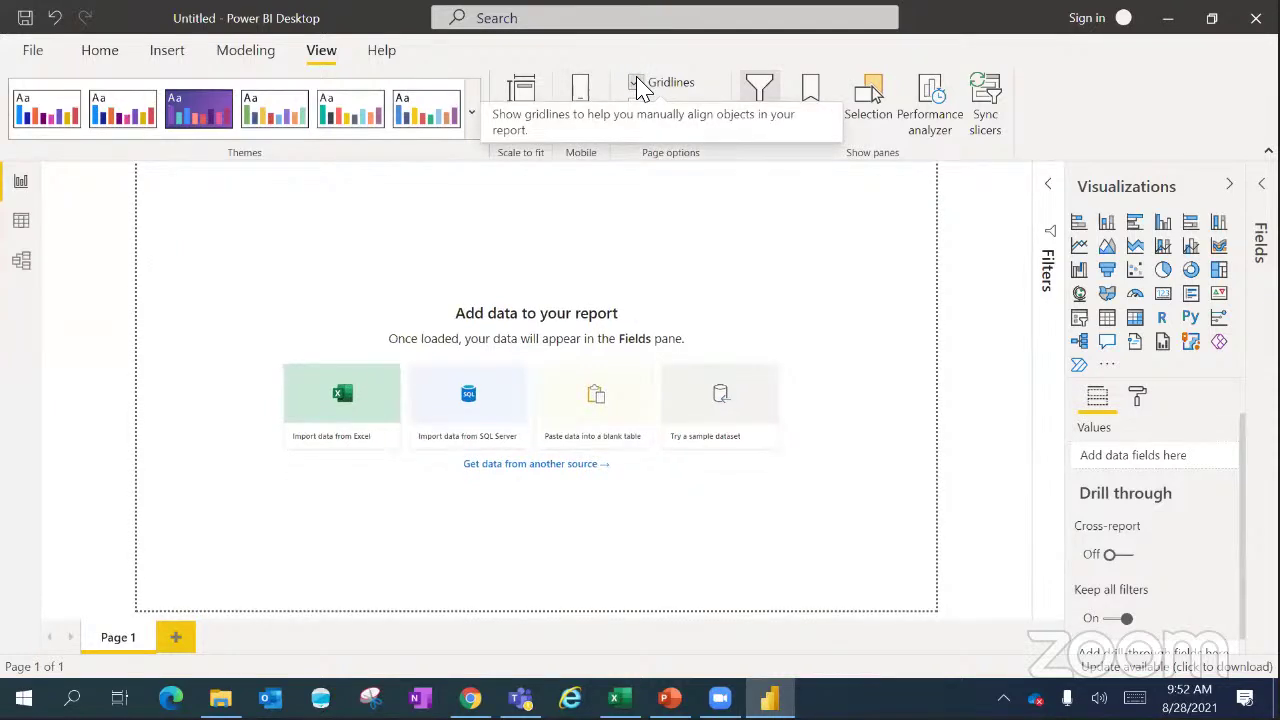
- Turn off the report page's gridlines and check the program's version information in the About dialog
click(640, 88)
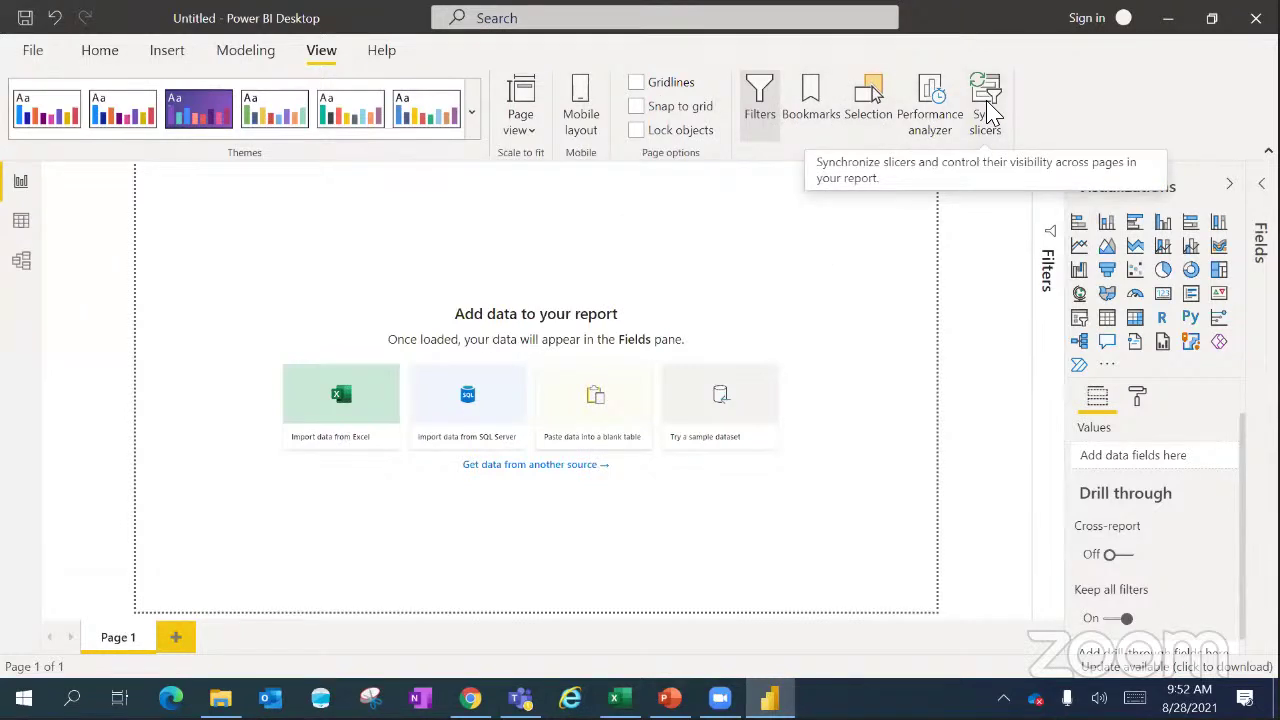
click(392, 58)
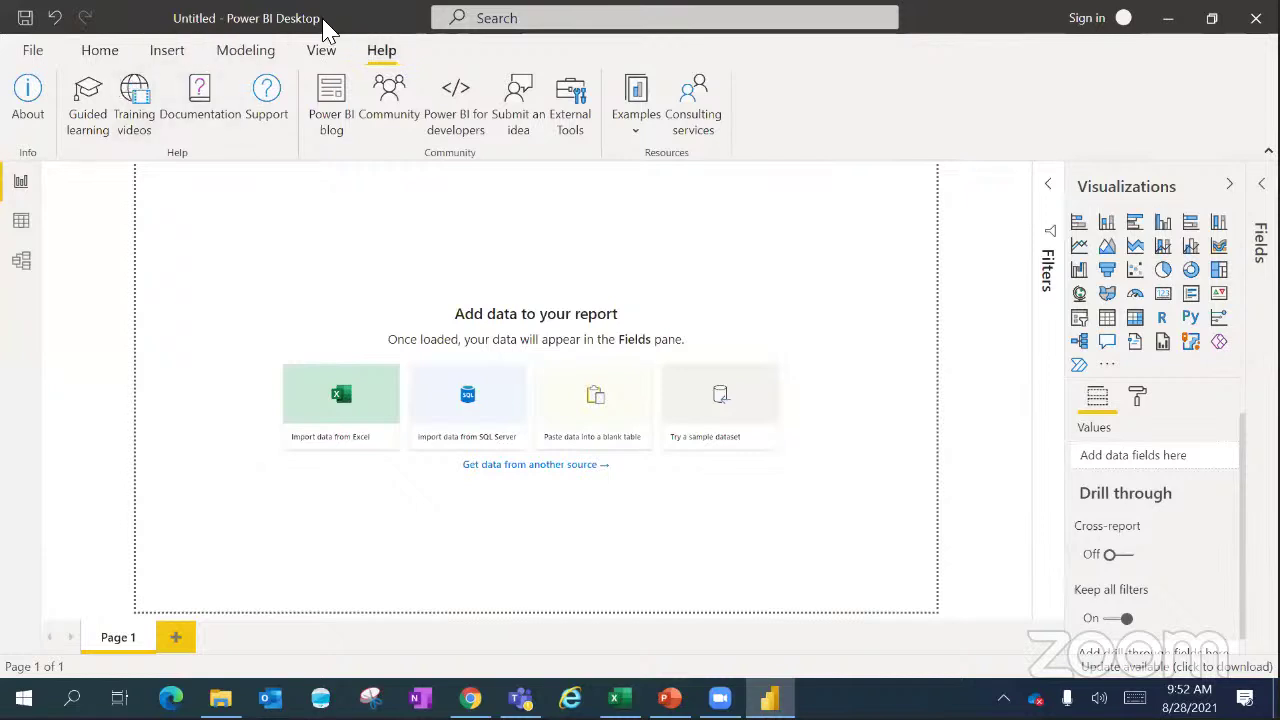
click(30, 108)
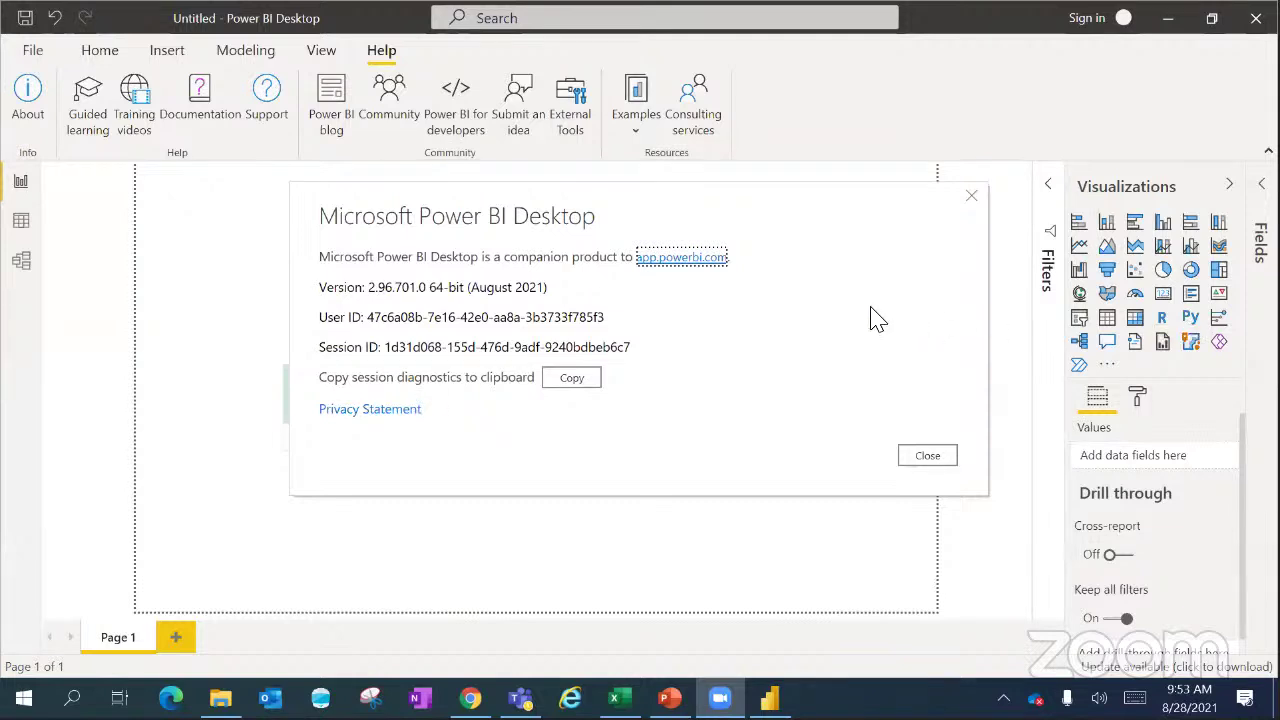
click(971, 198)
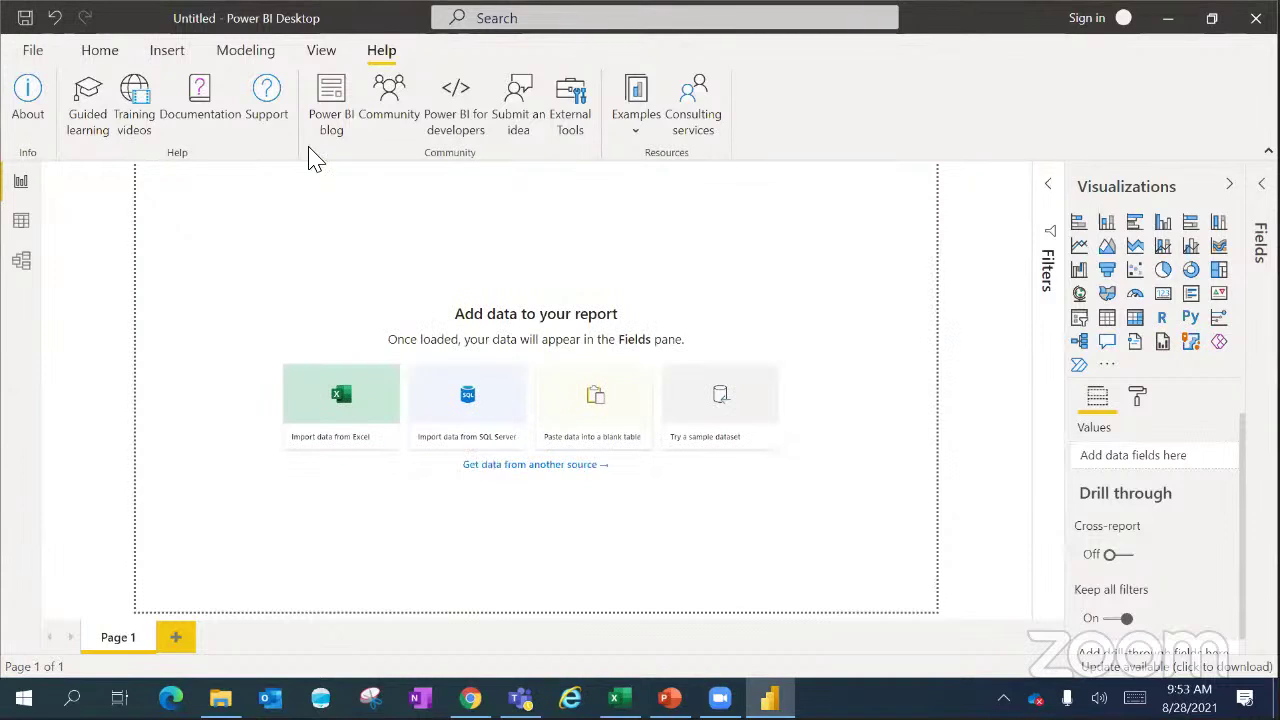
- Look at the empty Data view and Model view, and return to the Report view
click(21, 224)
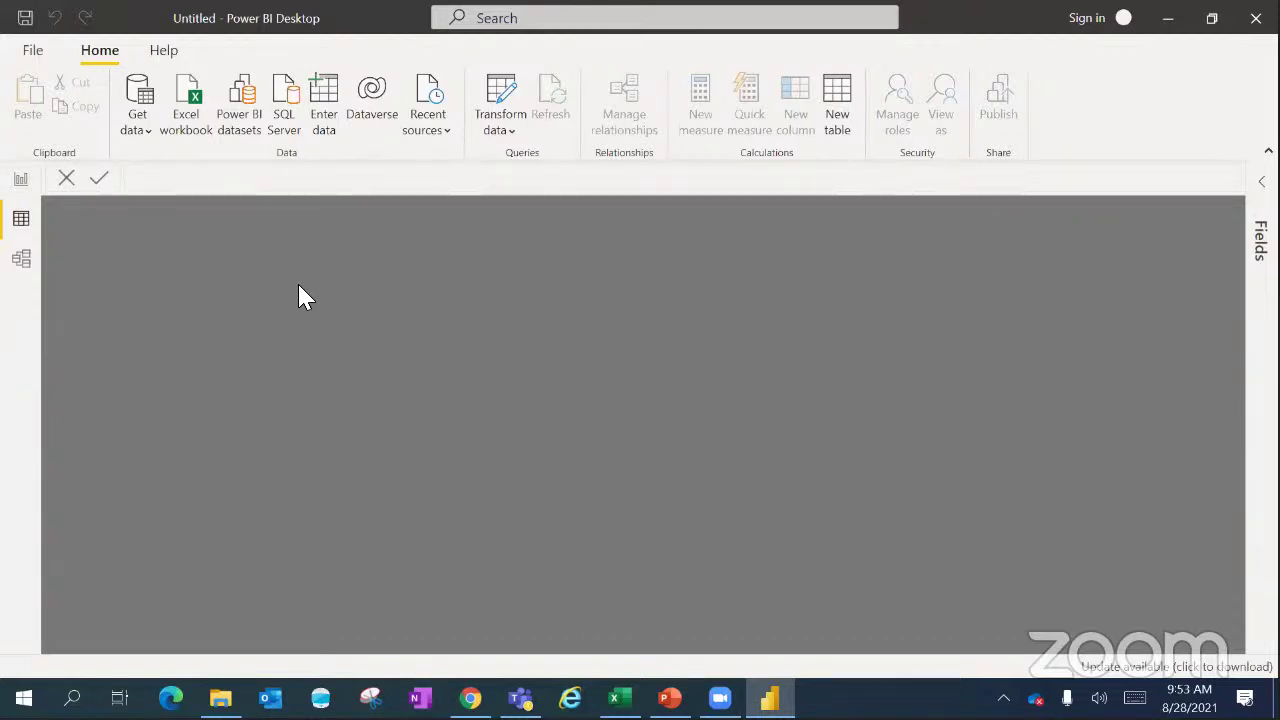
click(23, 260)
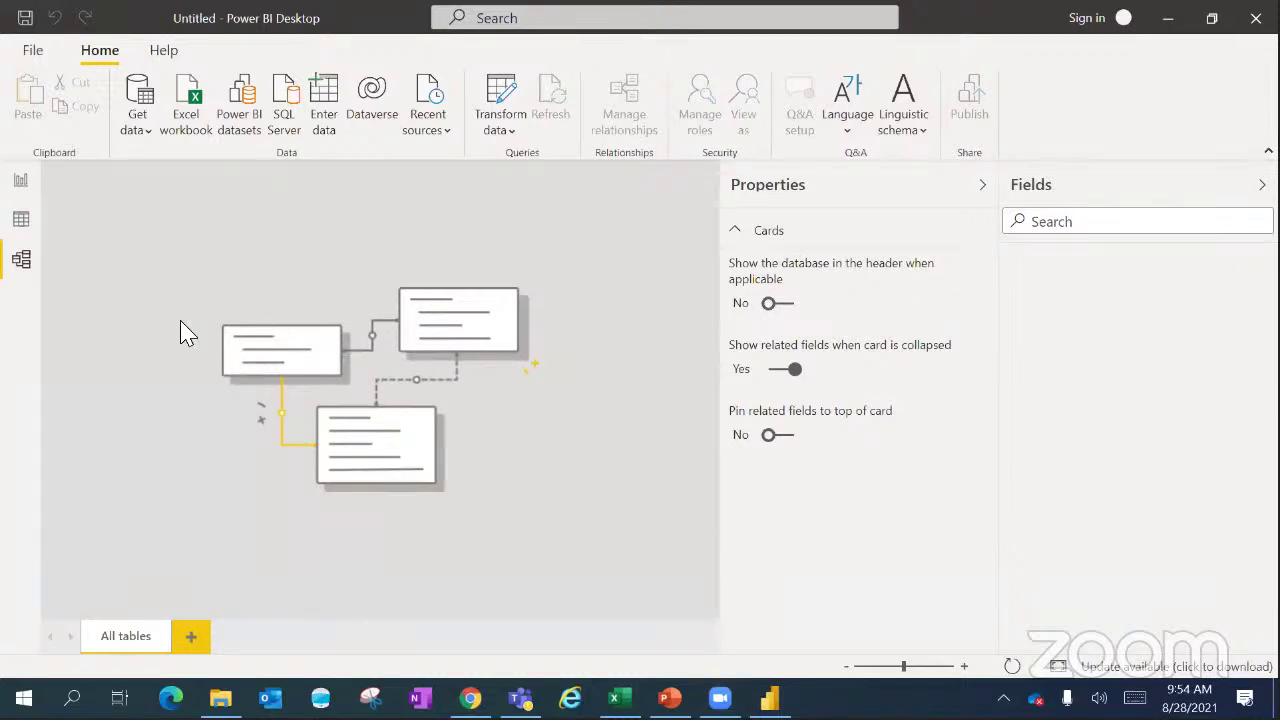
click(20, 190)
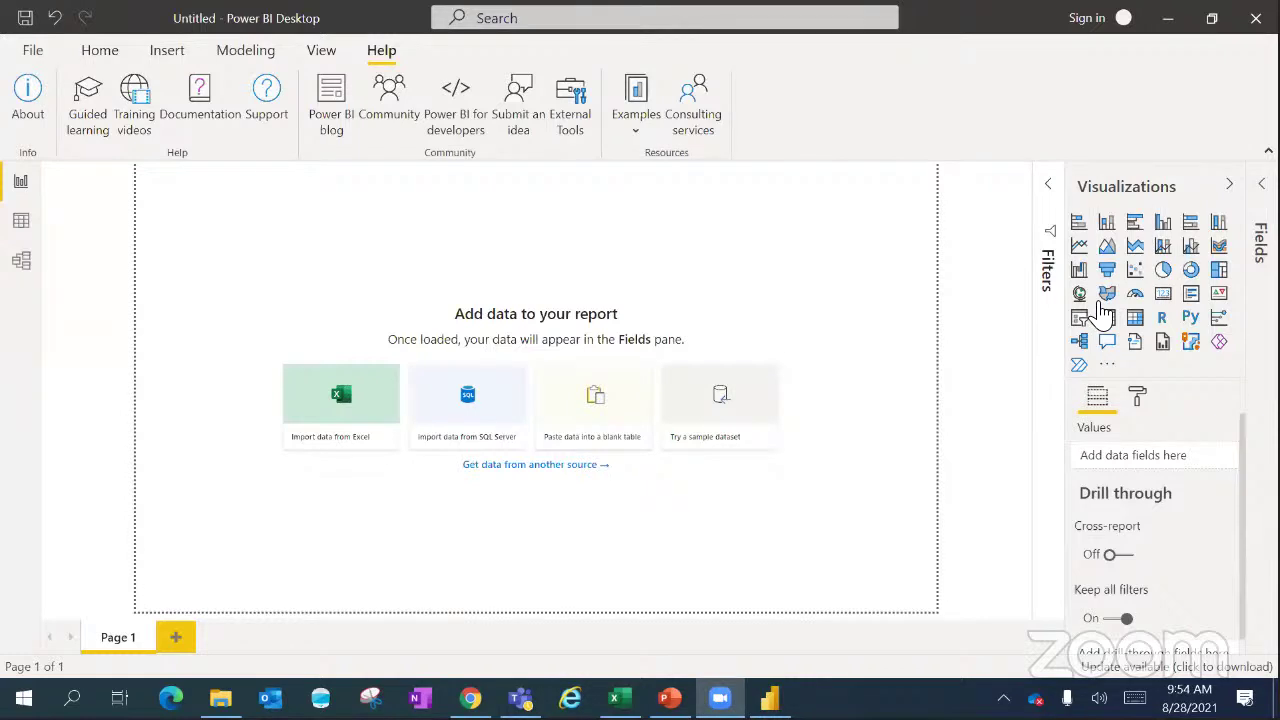
- Try to import the Excel workbook MASTERCLASS_DATASET_NCDC.xlsx from the MASTER CLASS folder
click(100, 52)
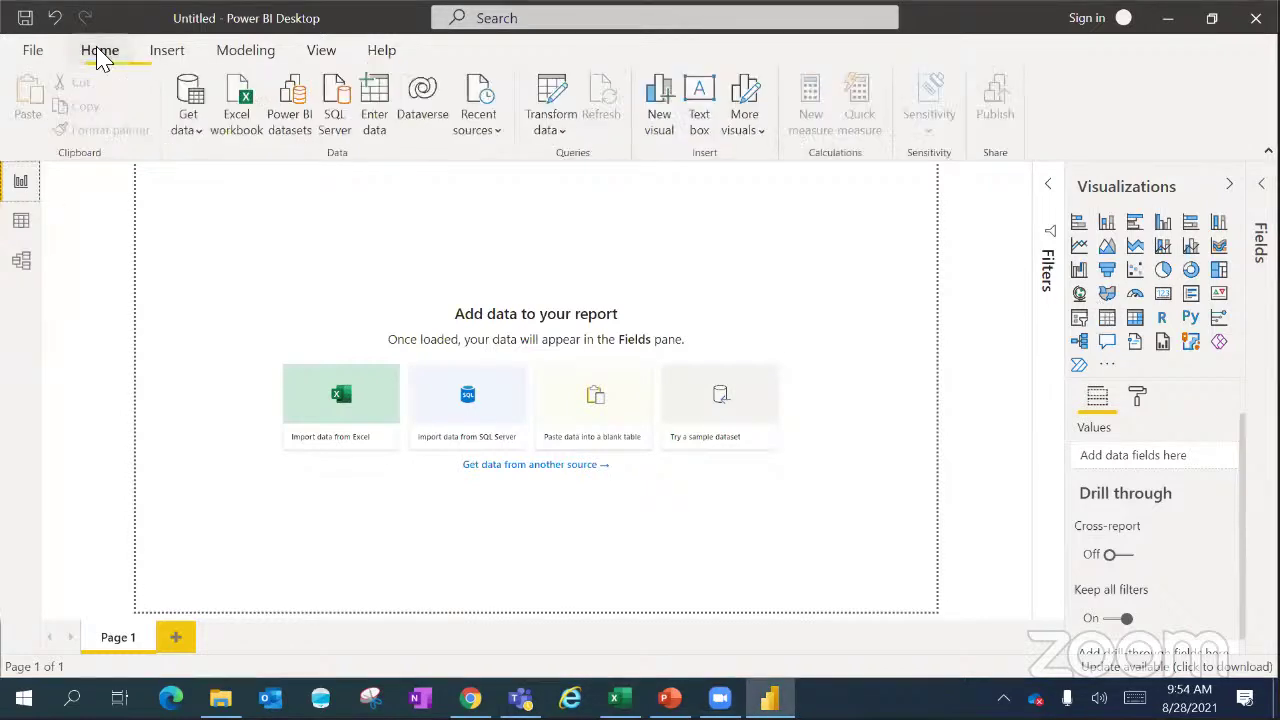
click(240, 118)
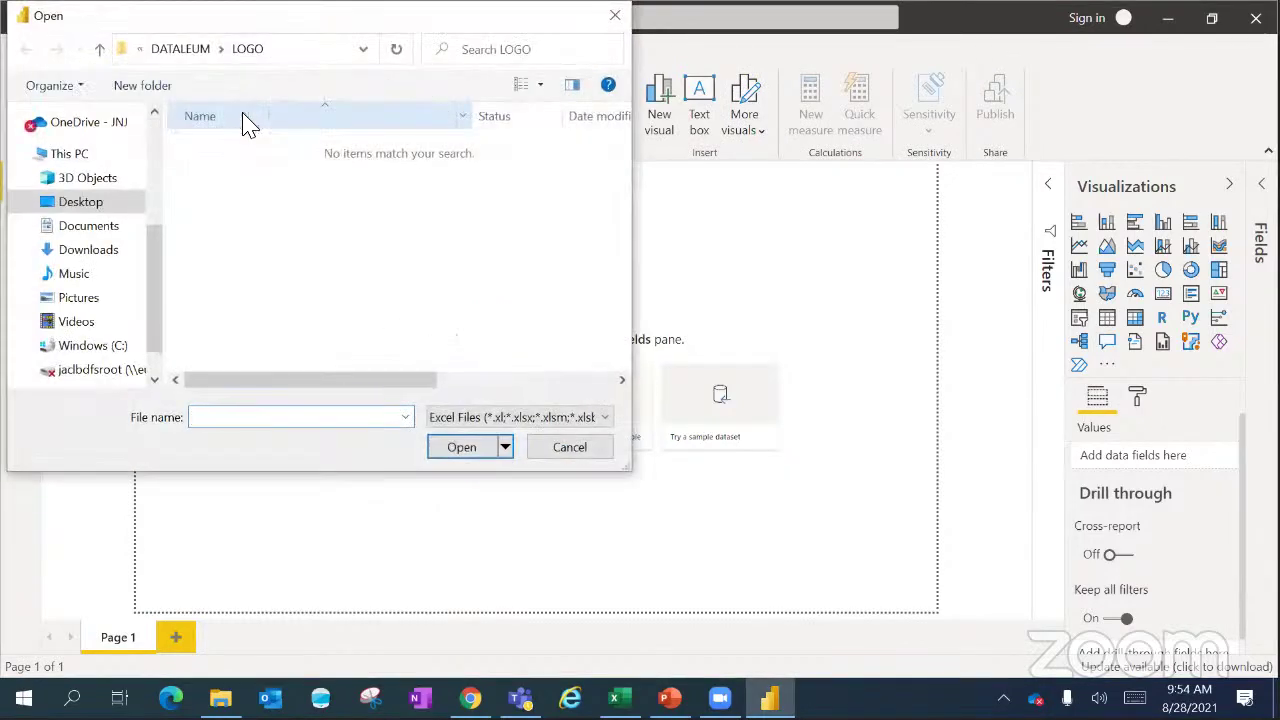
drag(150, 270, 149, 129)
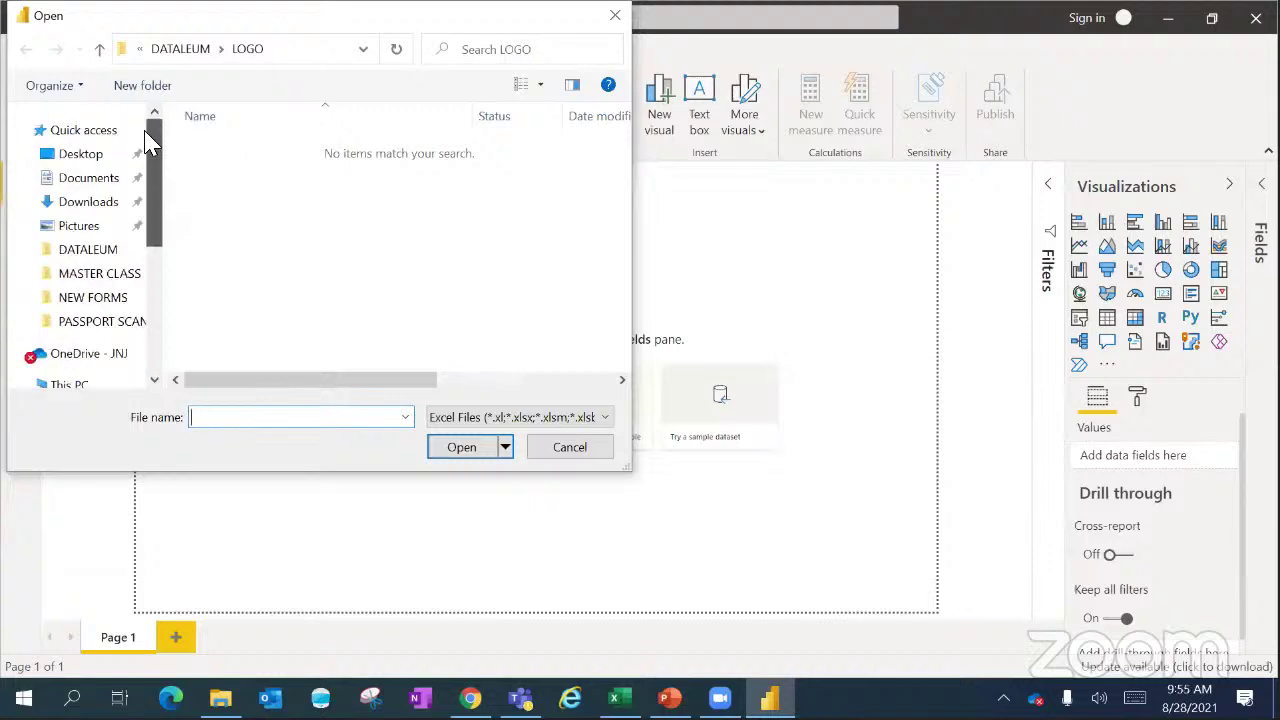
click(110, 250)
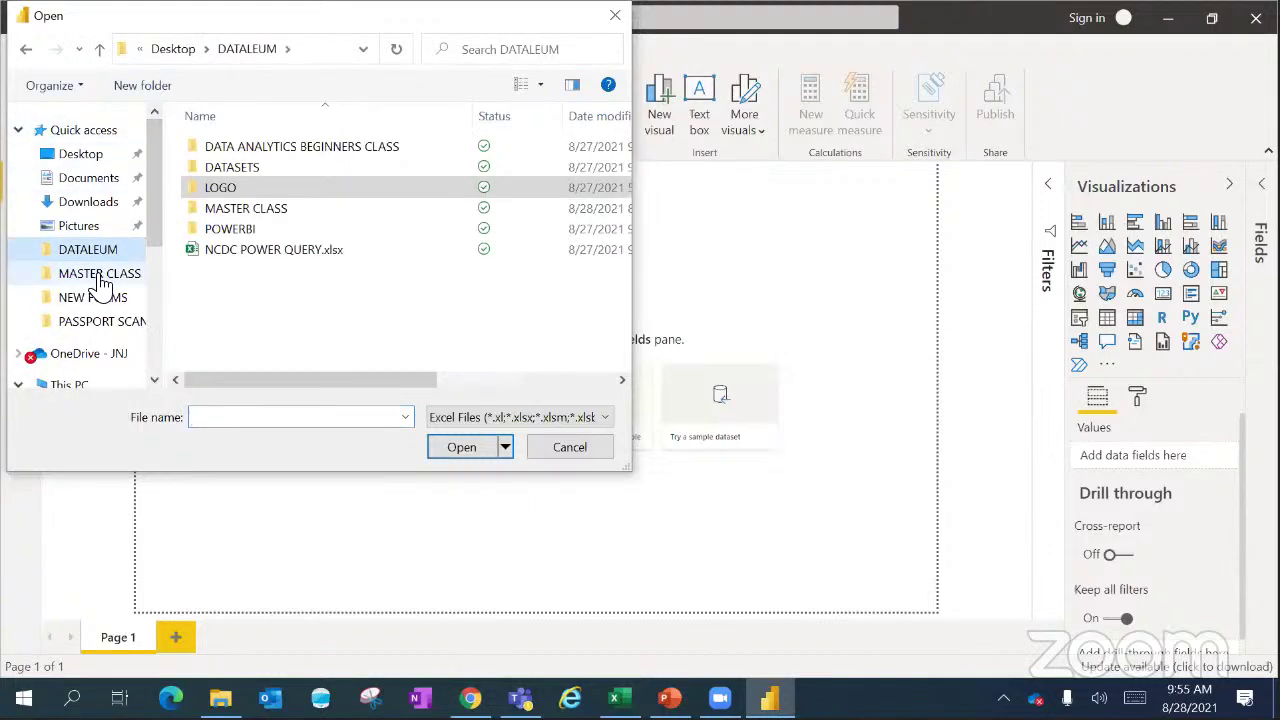
click(100, 274)
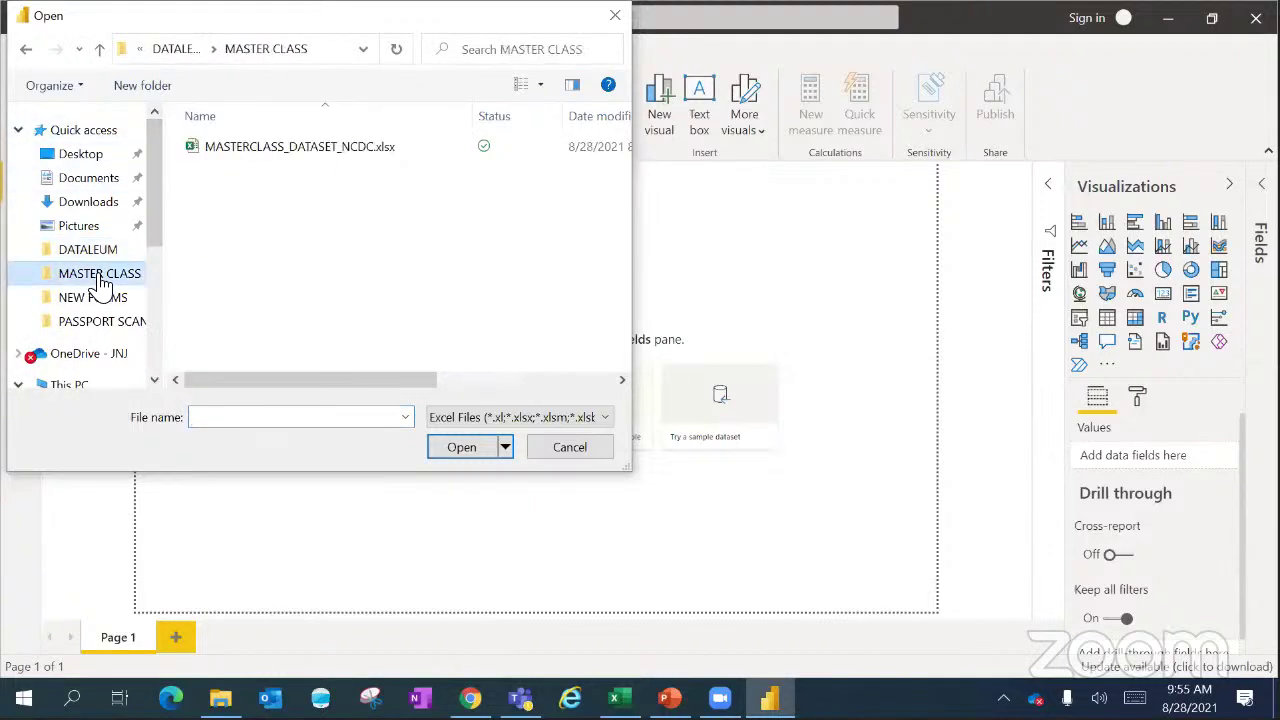
double_click(302, 158)
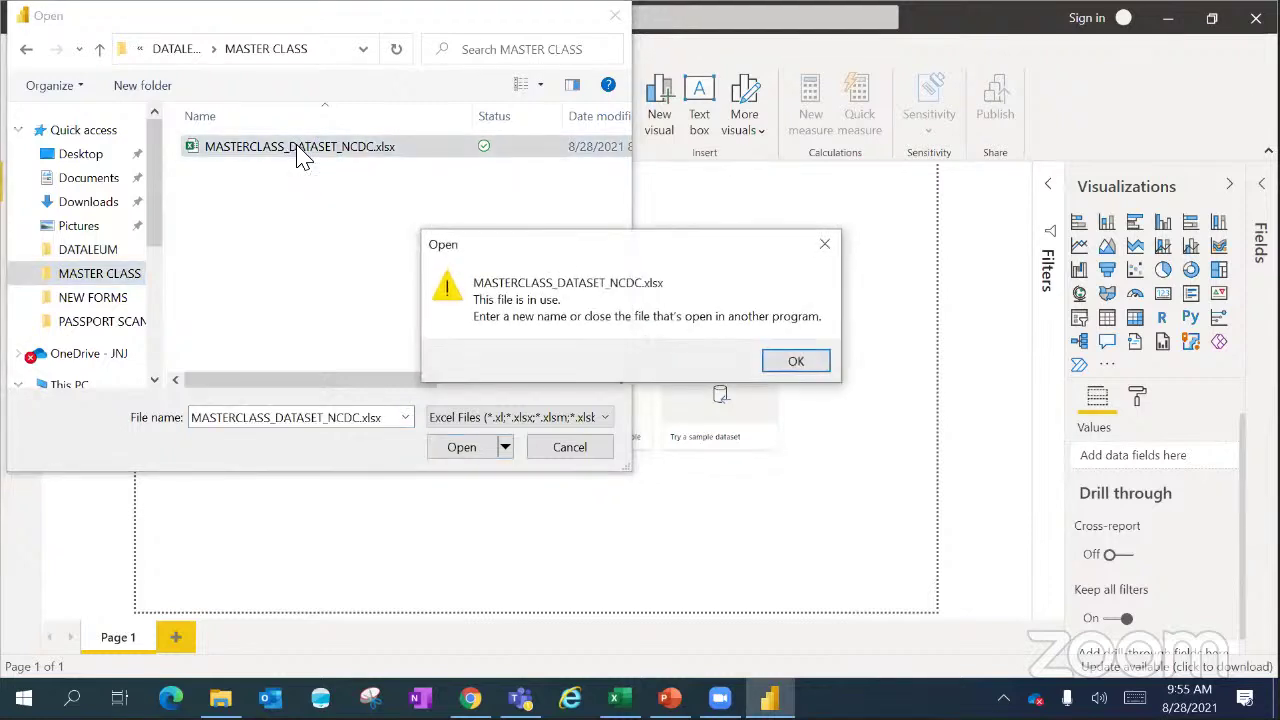
click(796, 364)
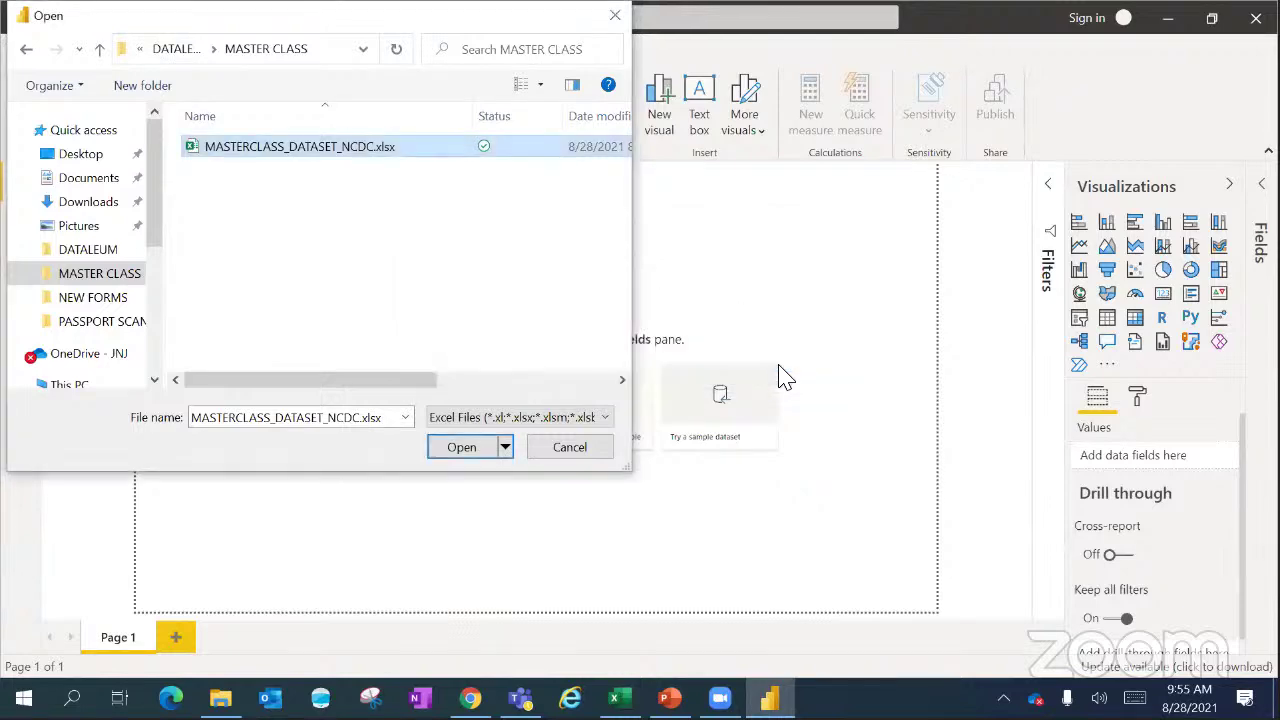
click(616, 20)
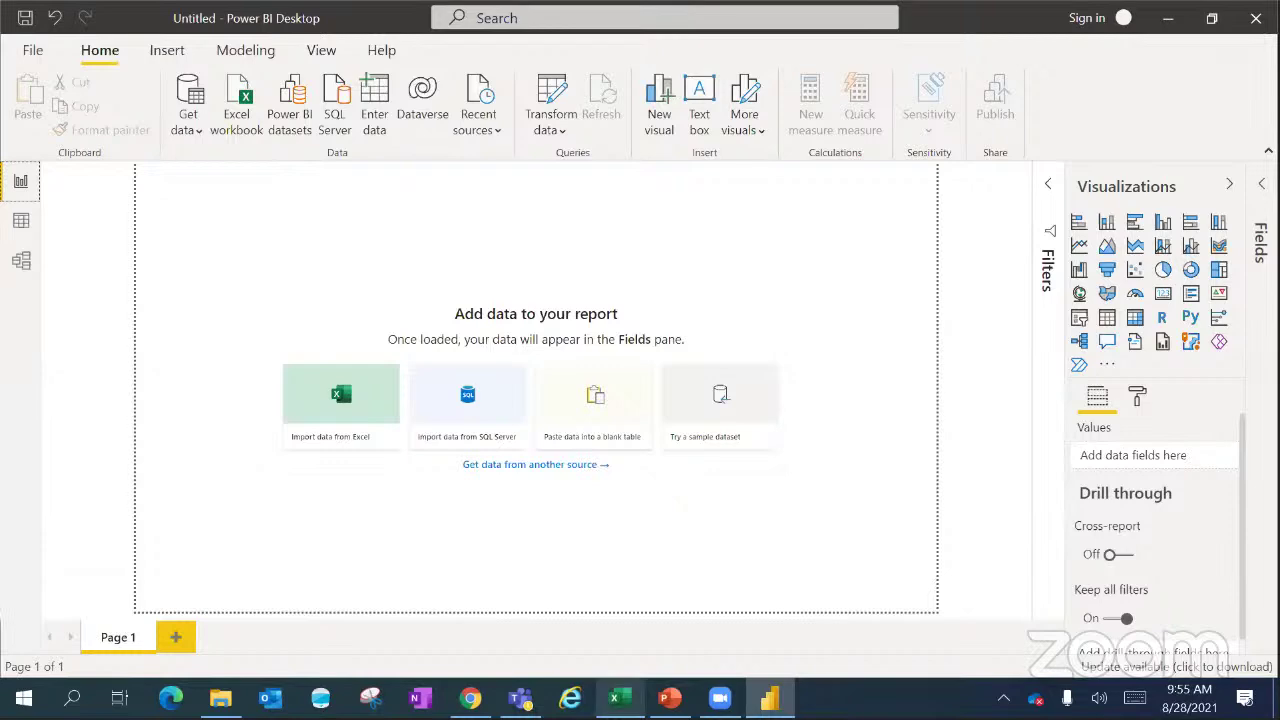
- Switch to the MASTERCLASS_DATASET_NCDC.xlsx workbook in Excel and examine the case figures on Sheet1 and the state zones on Sheet2
mouse_move(620, 698)
click(610, 620)
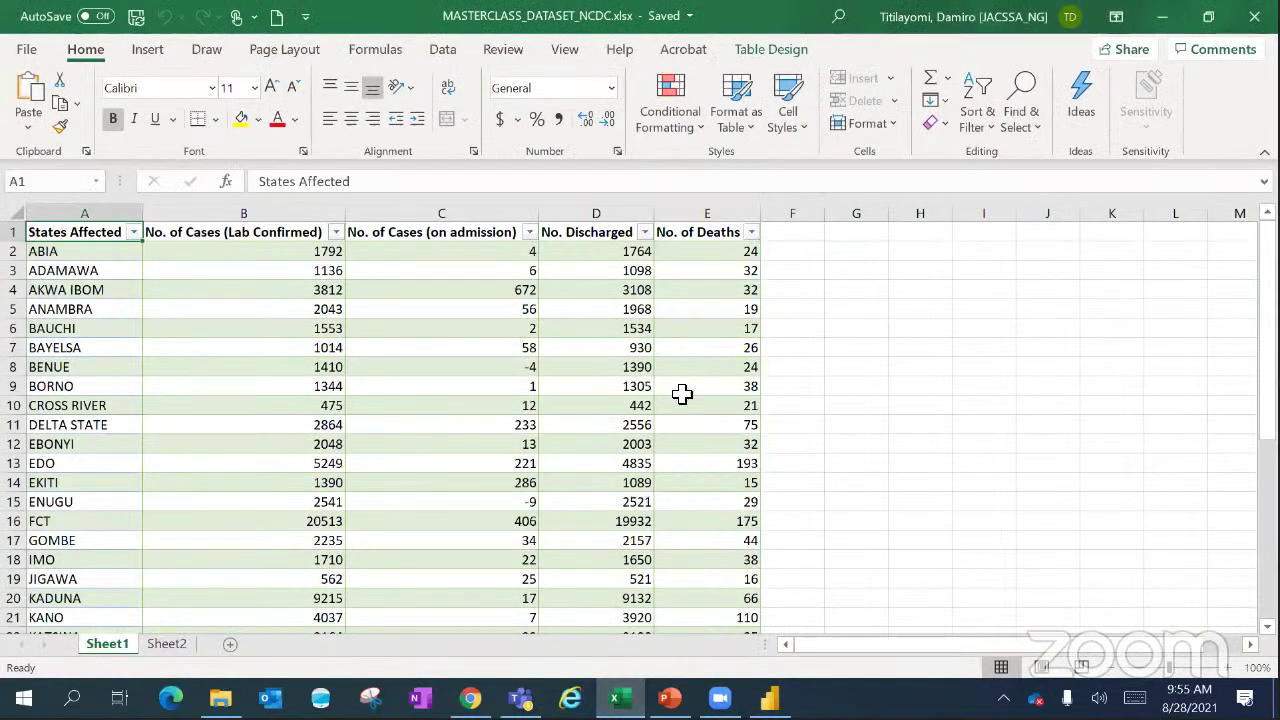
key(Caps_Lock)
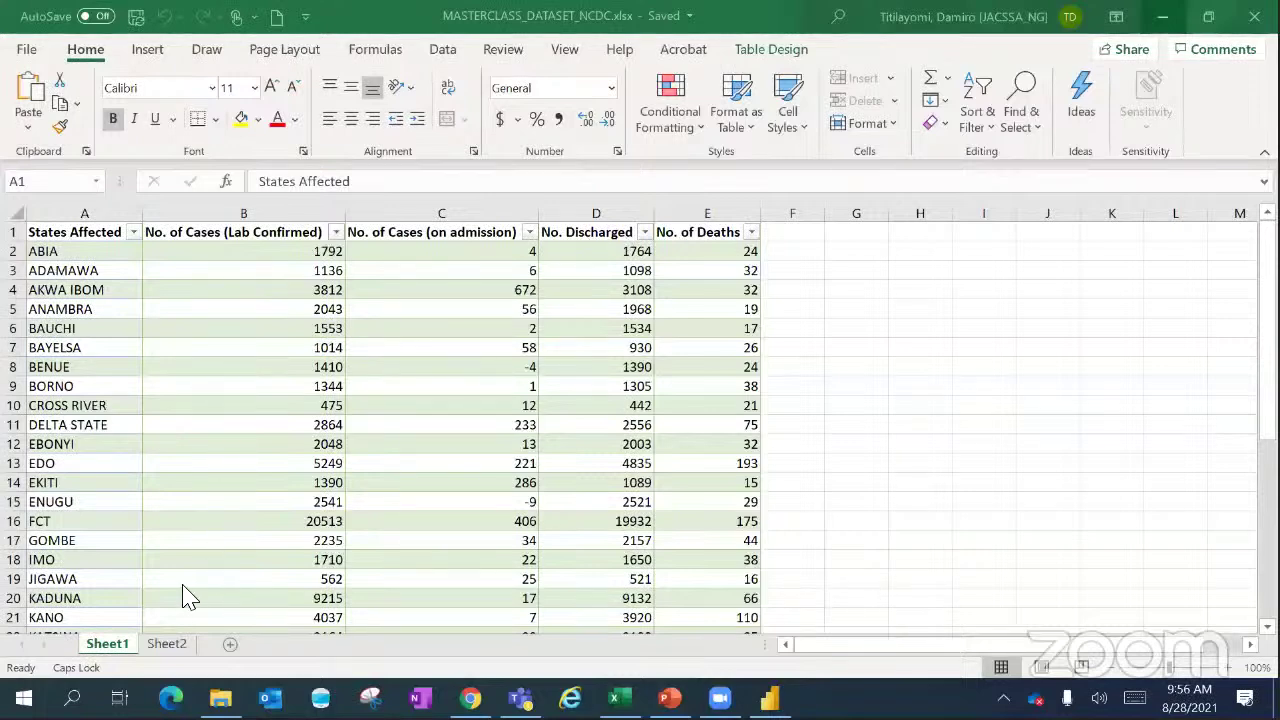
click(166, 644)
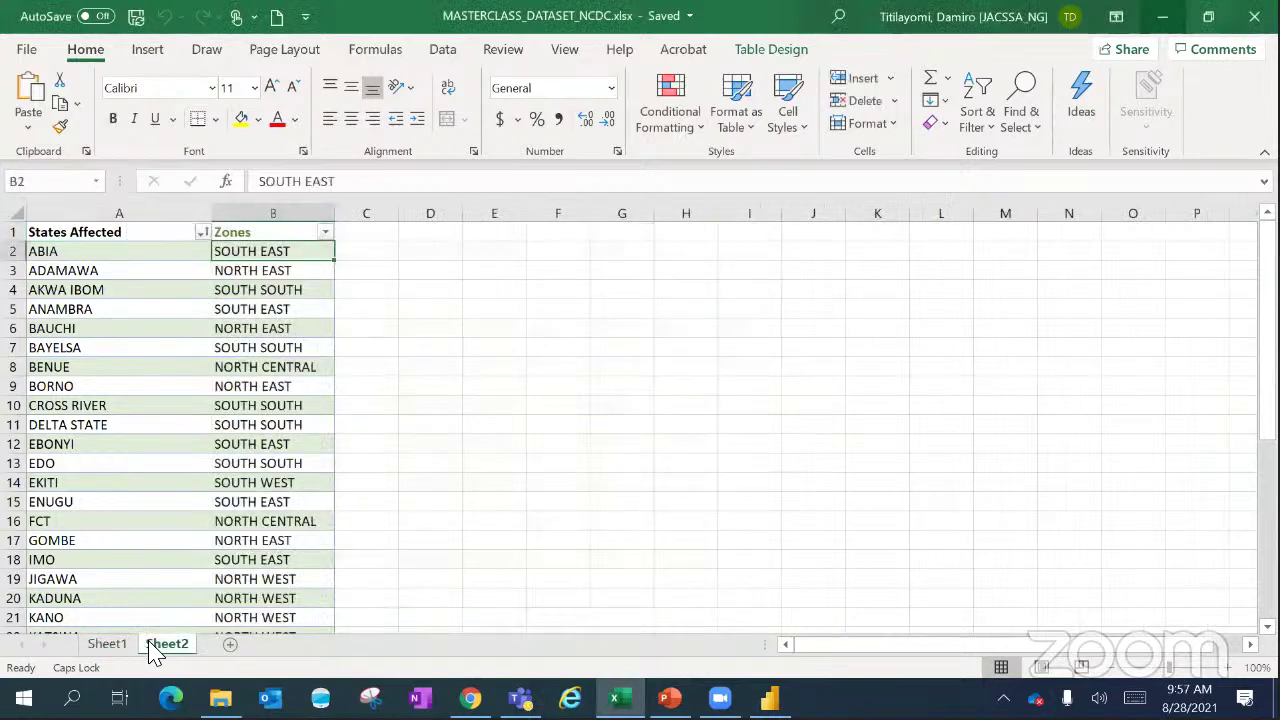
click(110, 646)
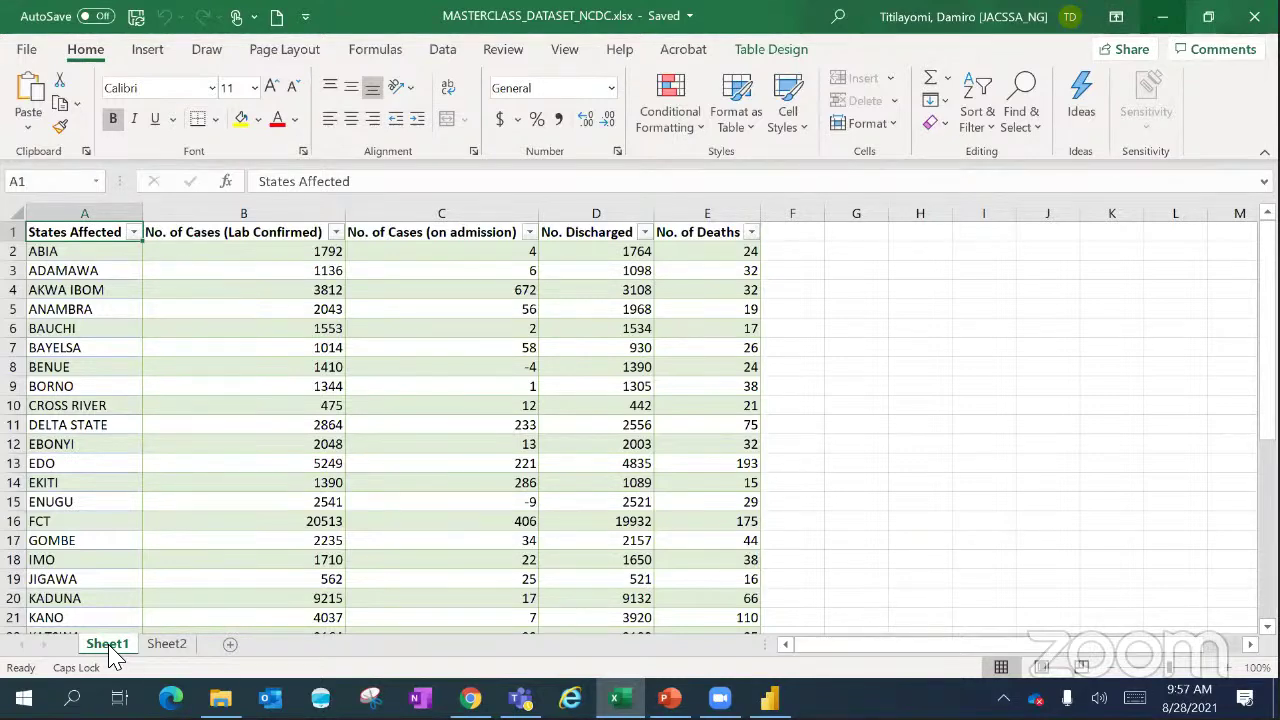
click(157, 652)
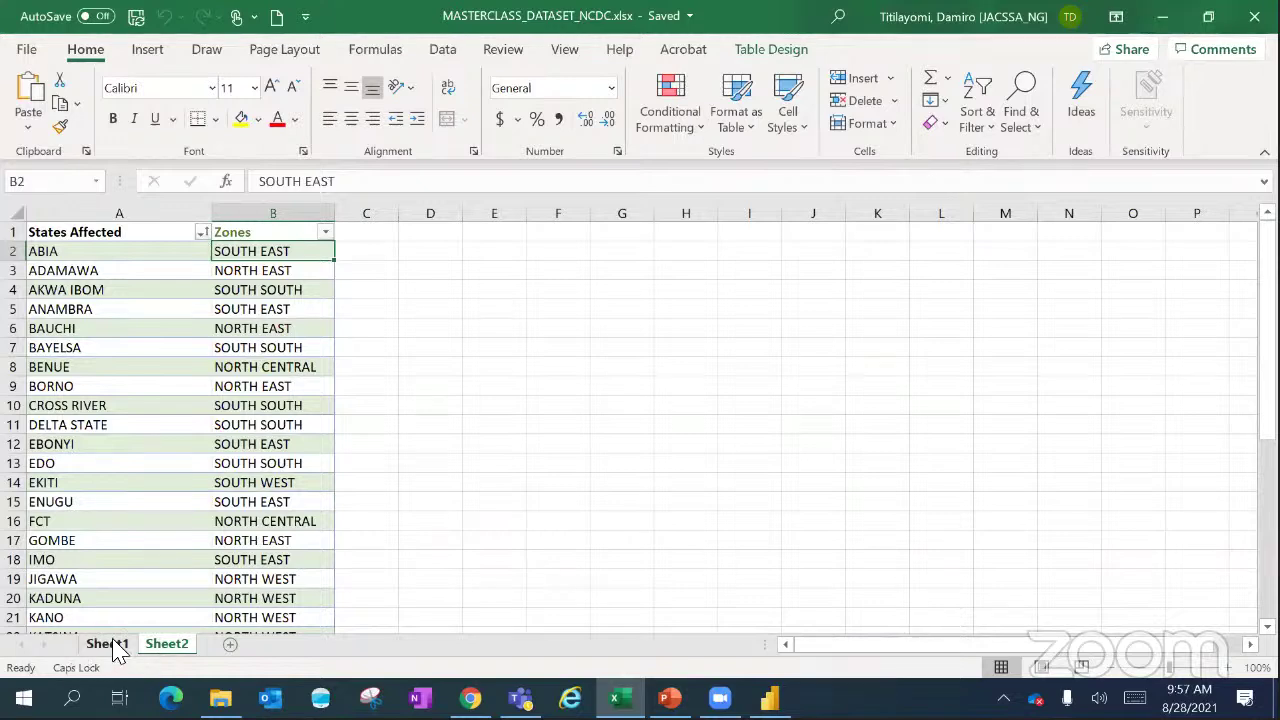
click(110, 644)
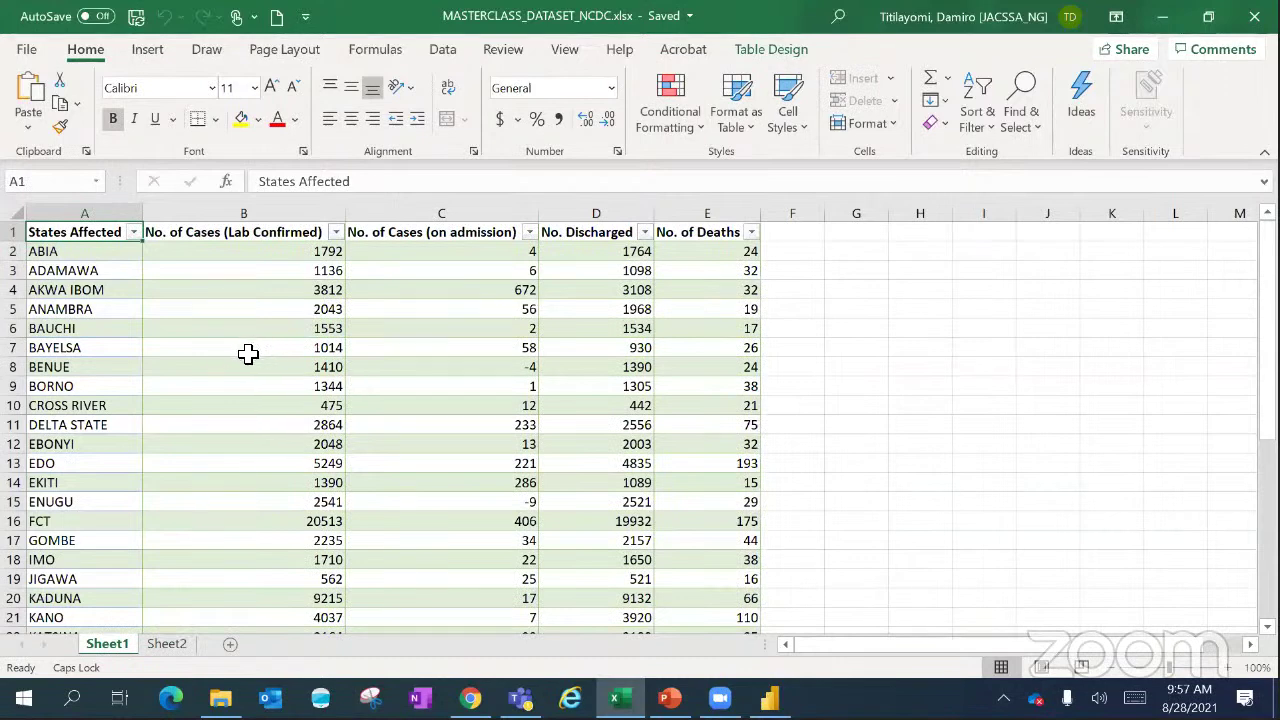
click(246, 349)
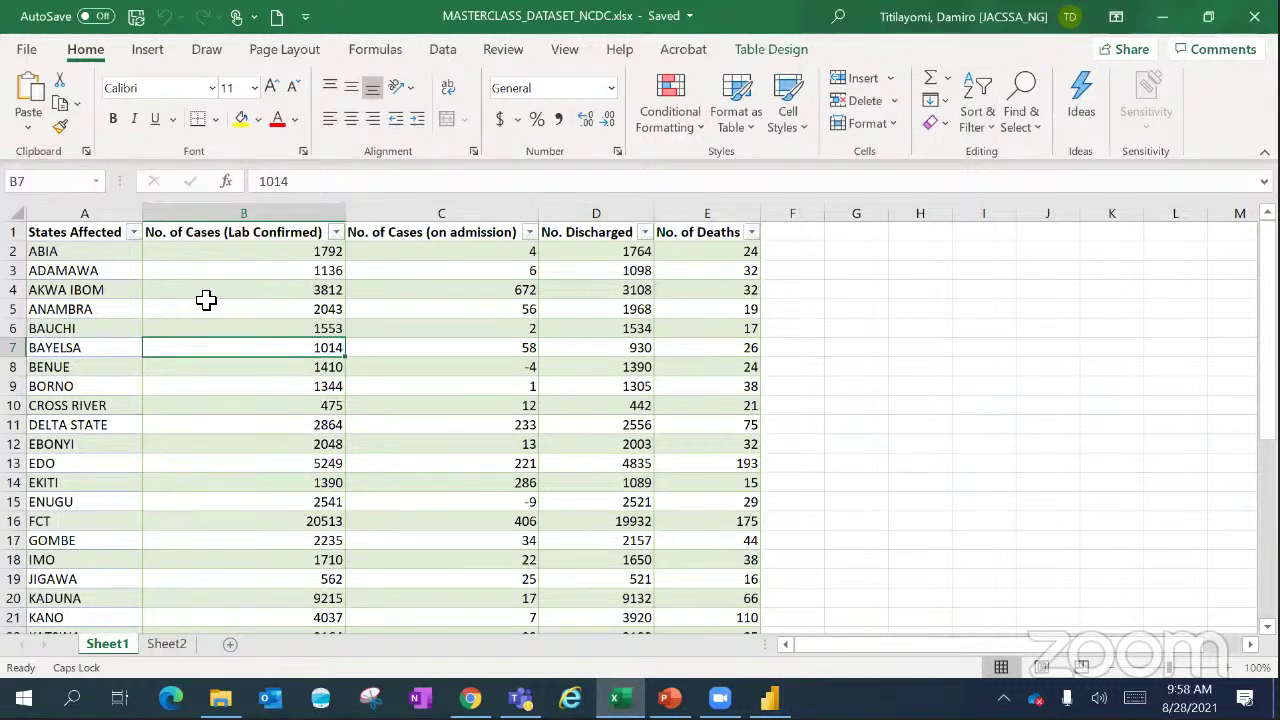
click(150, 306)
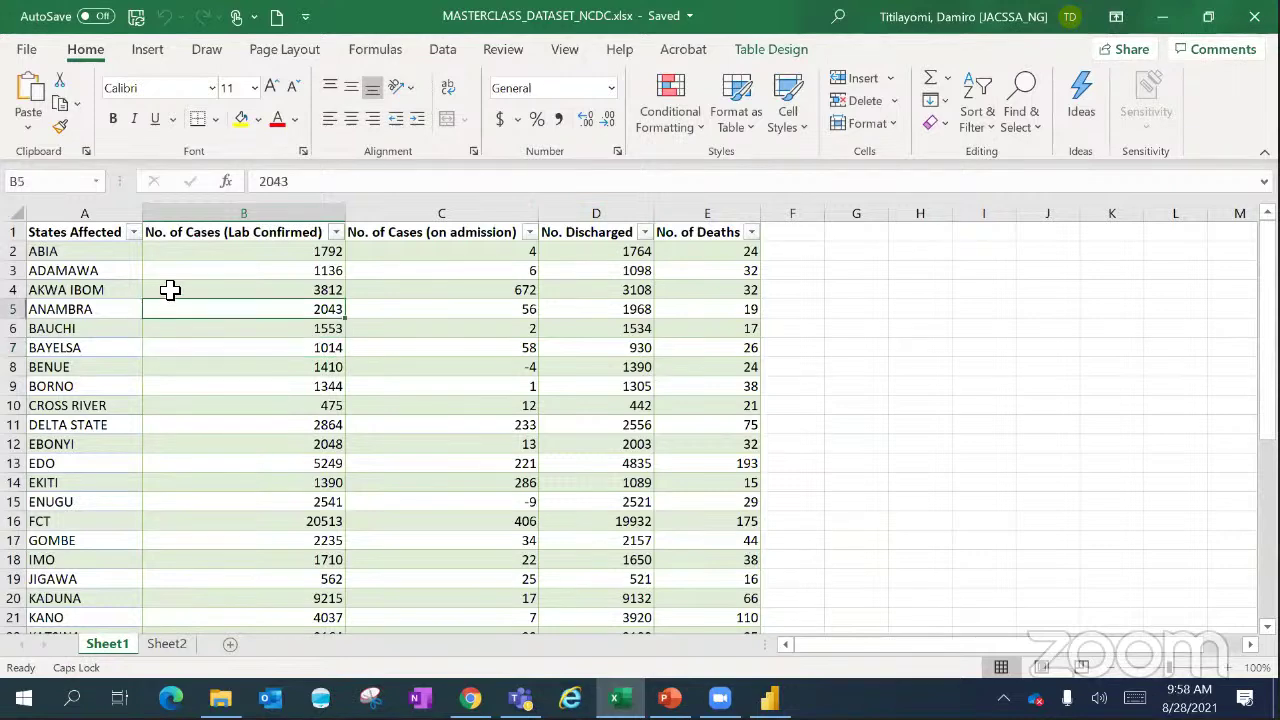
click(160, 289)
click(100, 277)
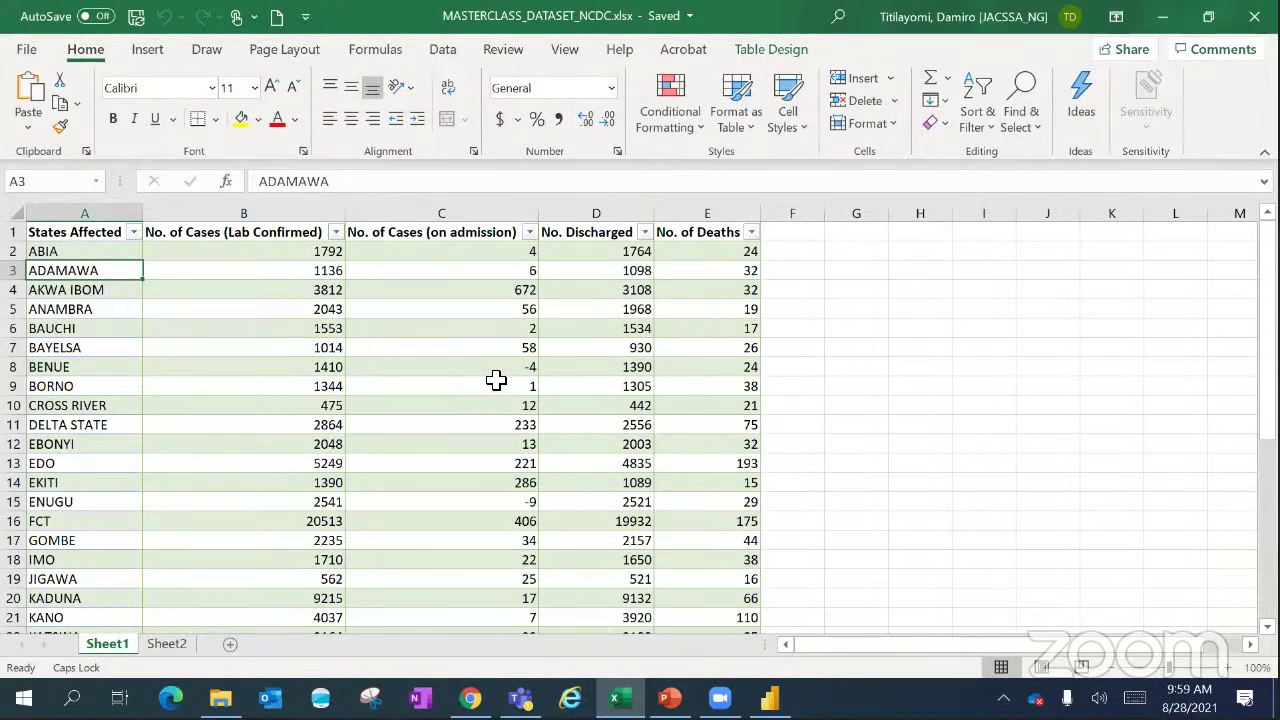
click(388, 310)
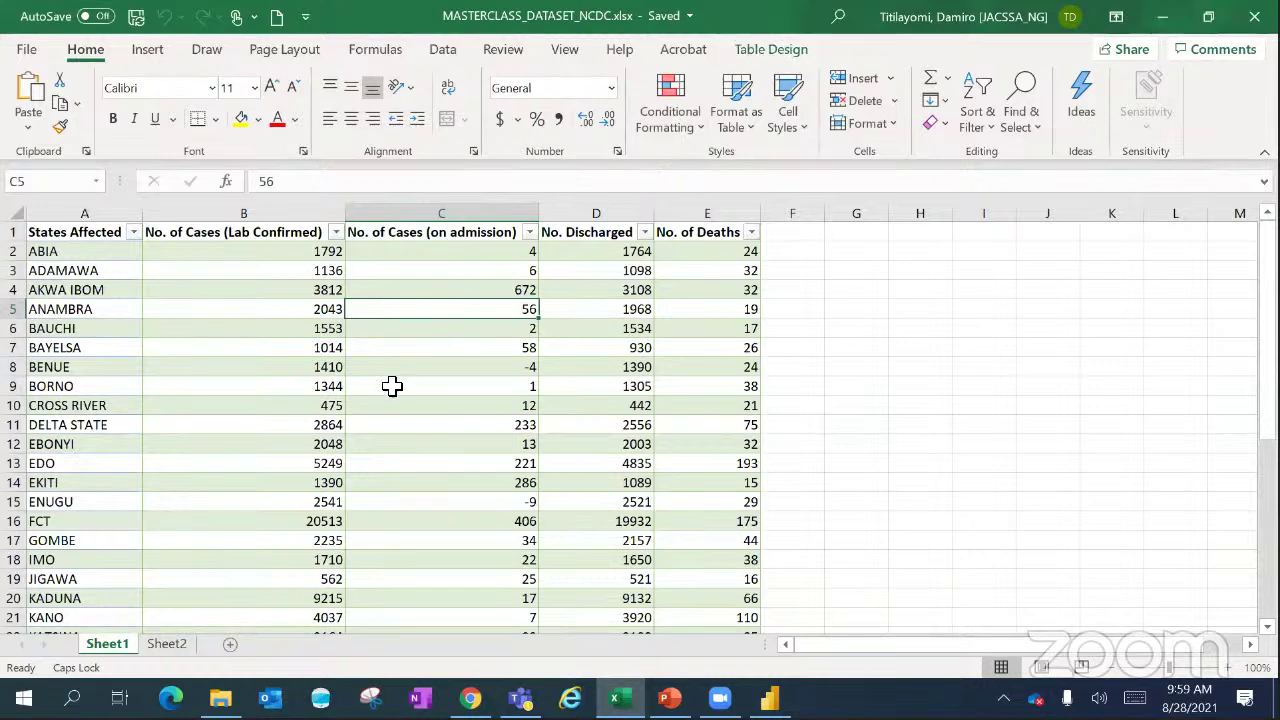
- Convert the whole States Affected case table on Sheet1 to a normal range
click(104, 234)
key(ctrl+shift+Right)
key(ctrl+shift+Down)
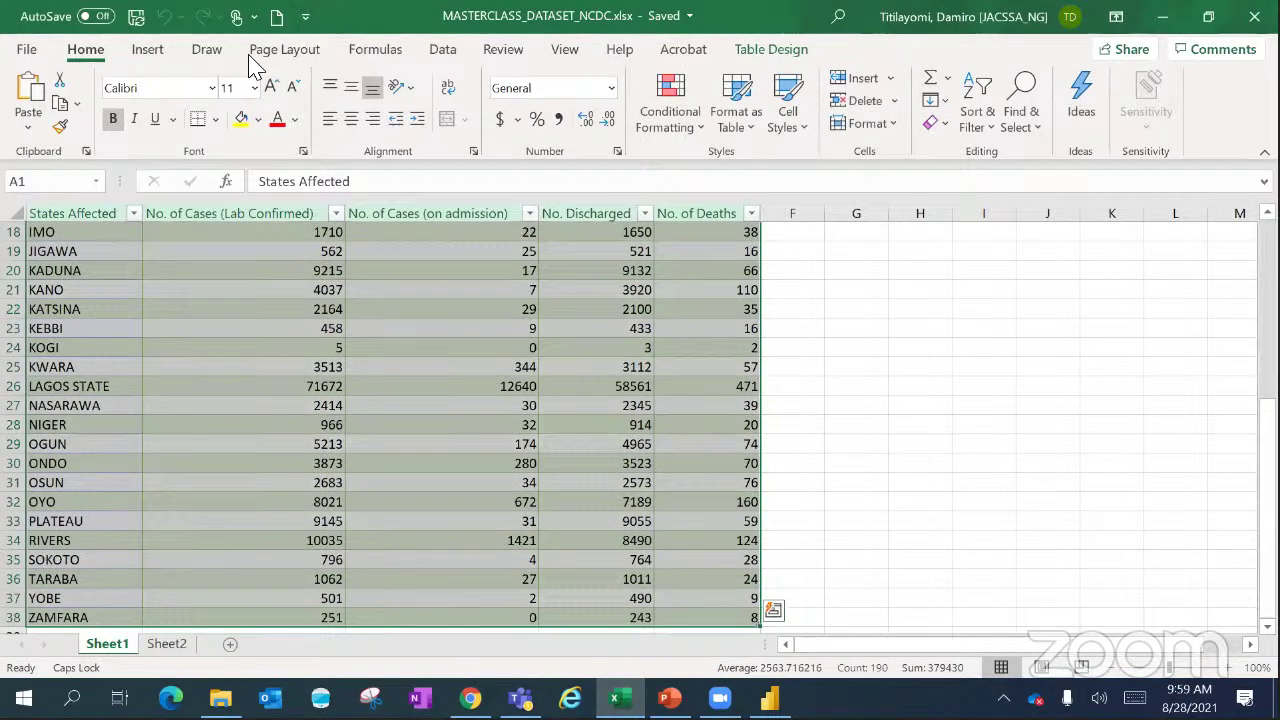
click(750, 47)
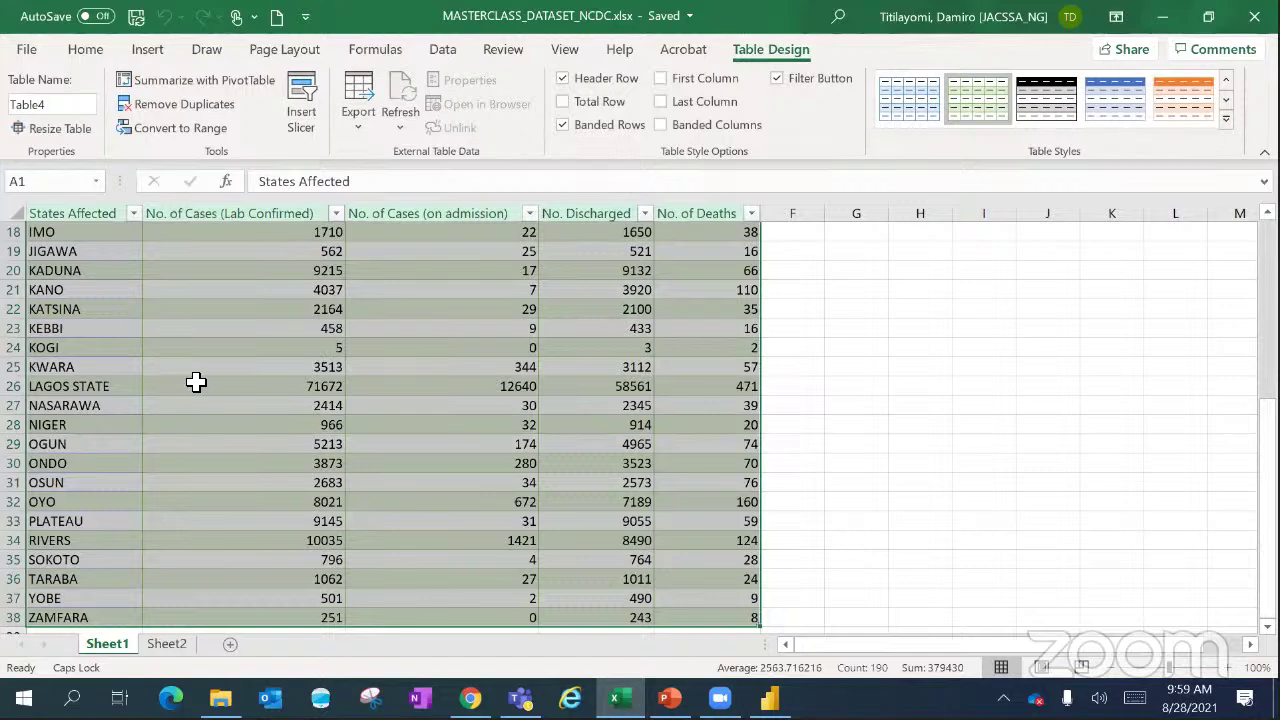
click(167, 130)
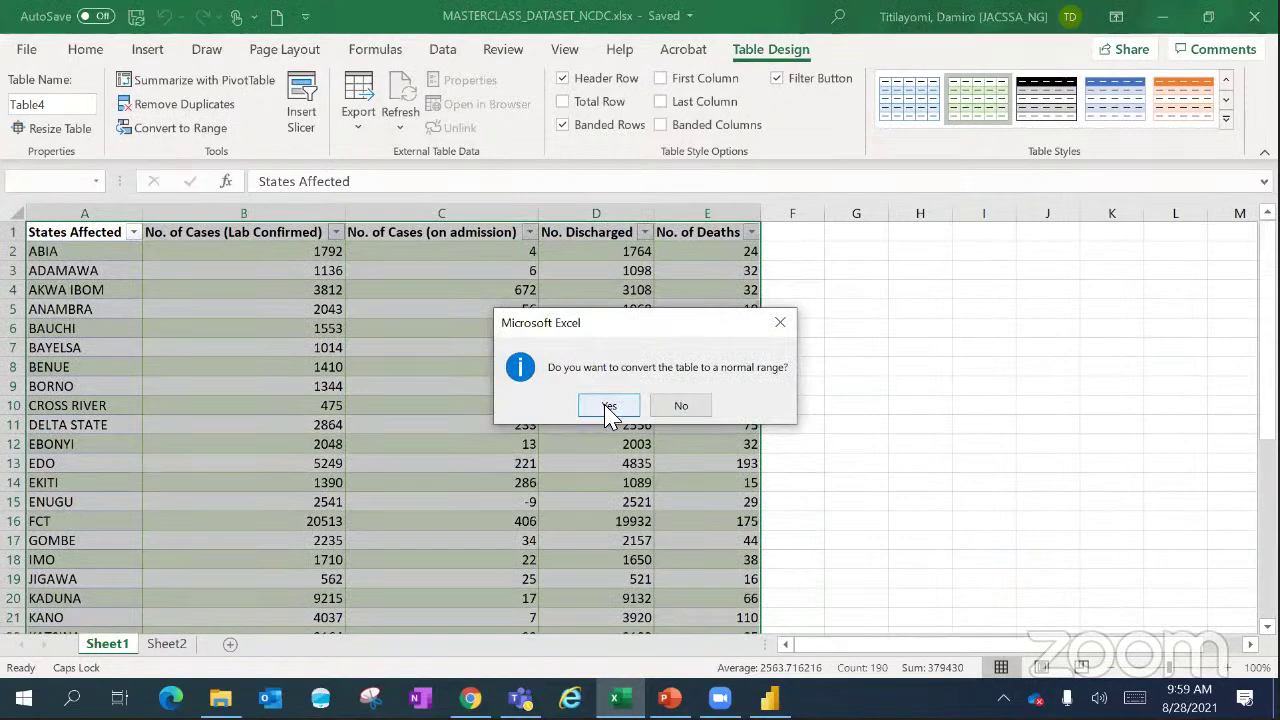
click(609, 405)
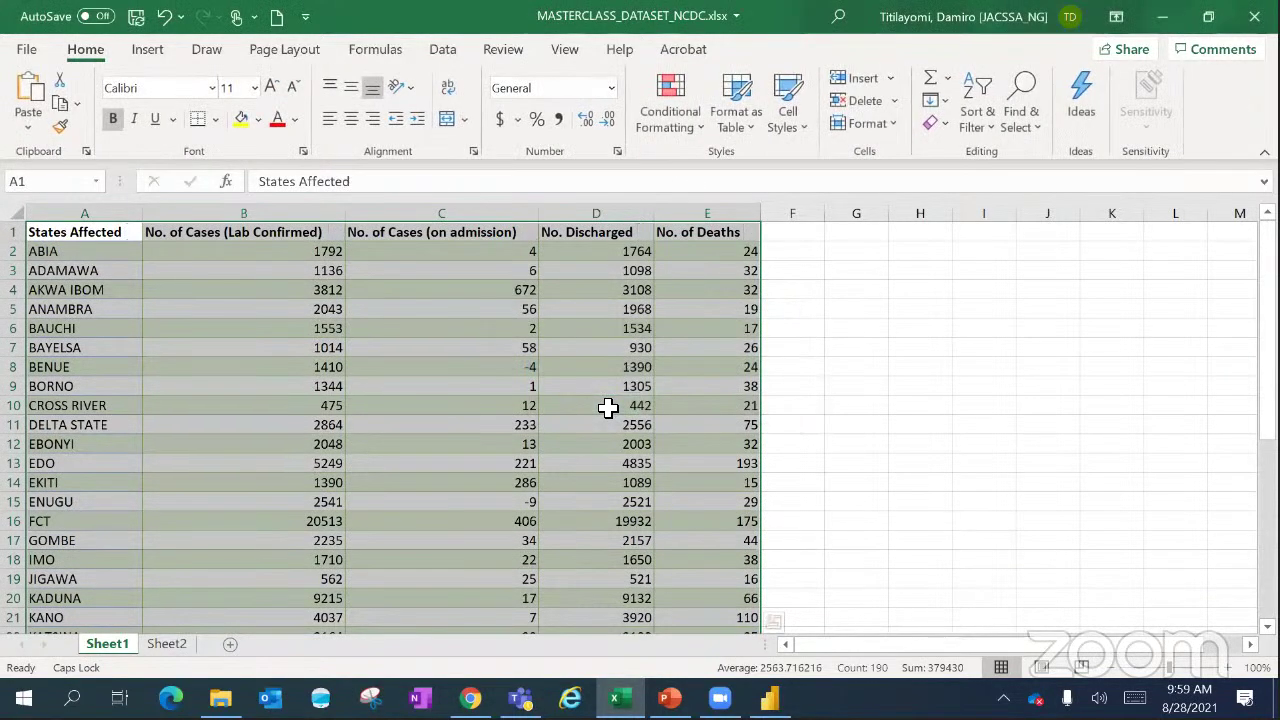
- Compare the case data range on Sheet1 with the States Affected and Zones table on Sheet2
click(523, 370)
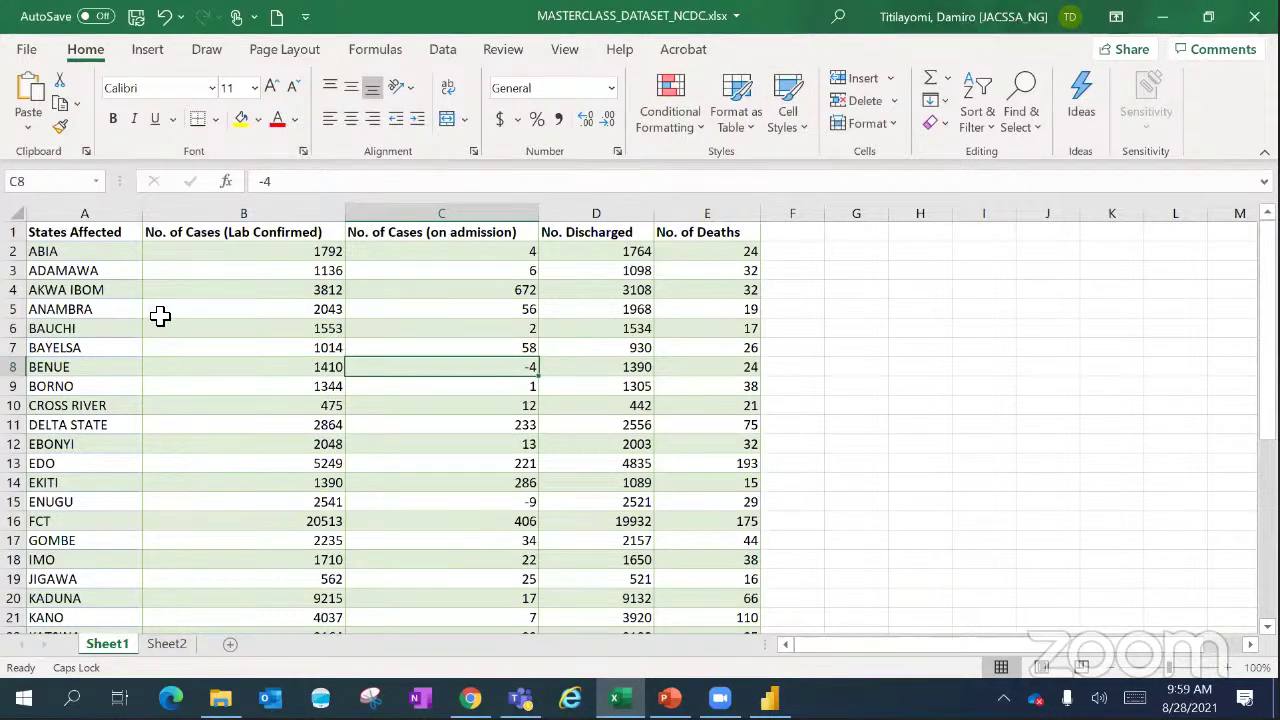
click(160, 315)
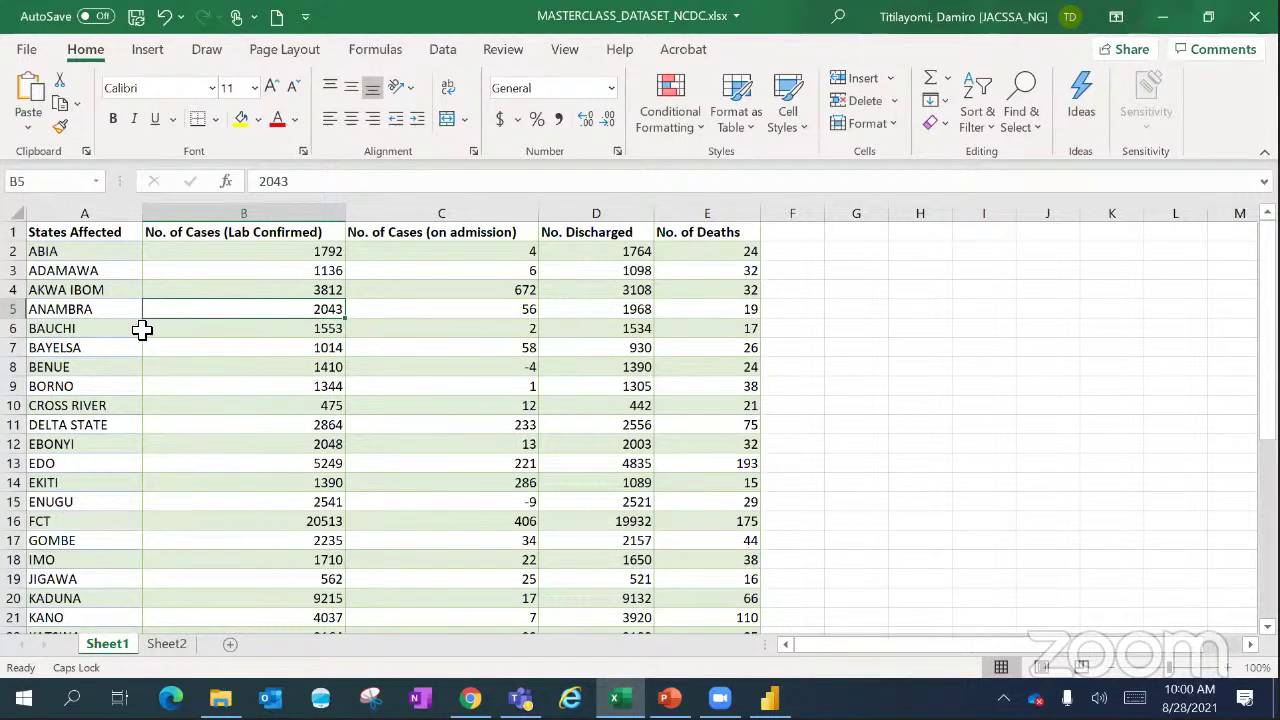
click(175, 649)
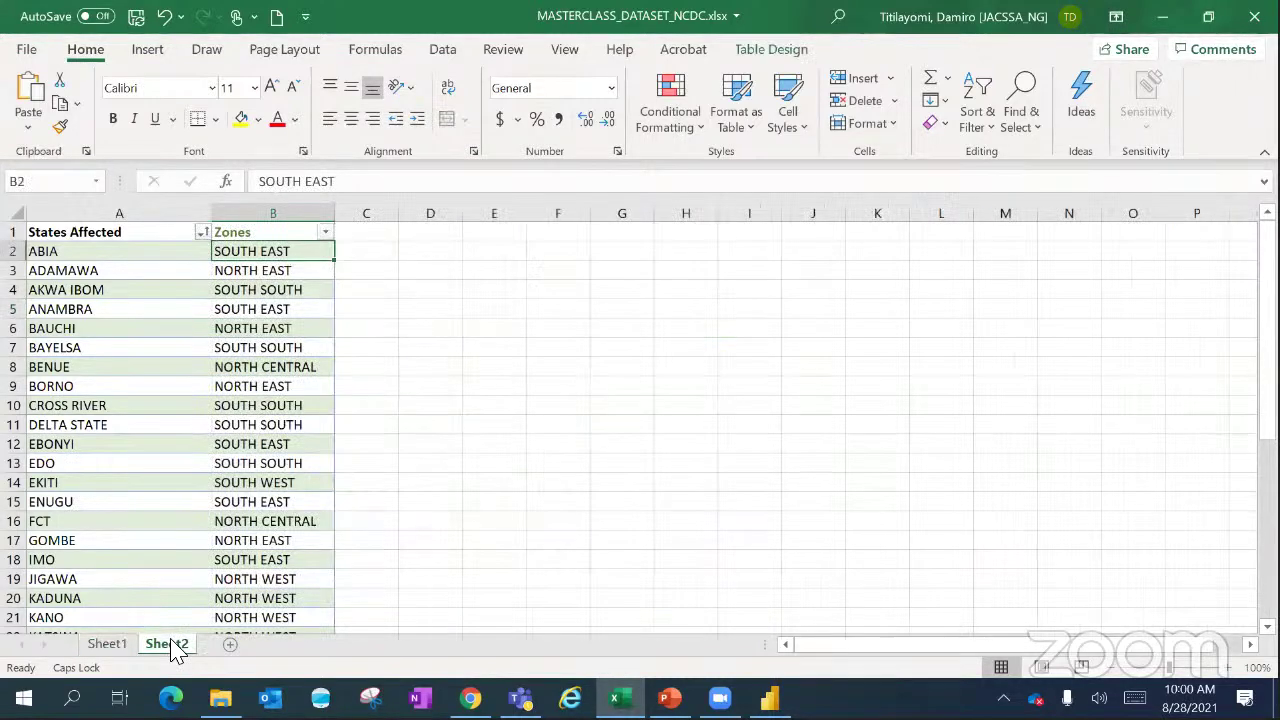
click(93, 315)
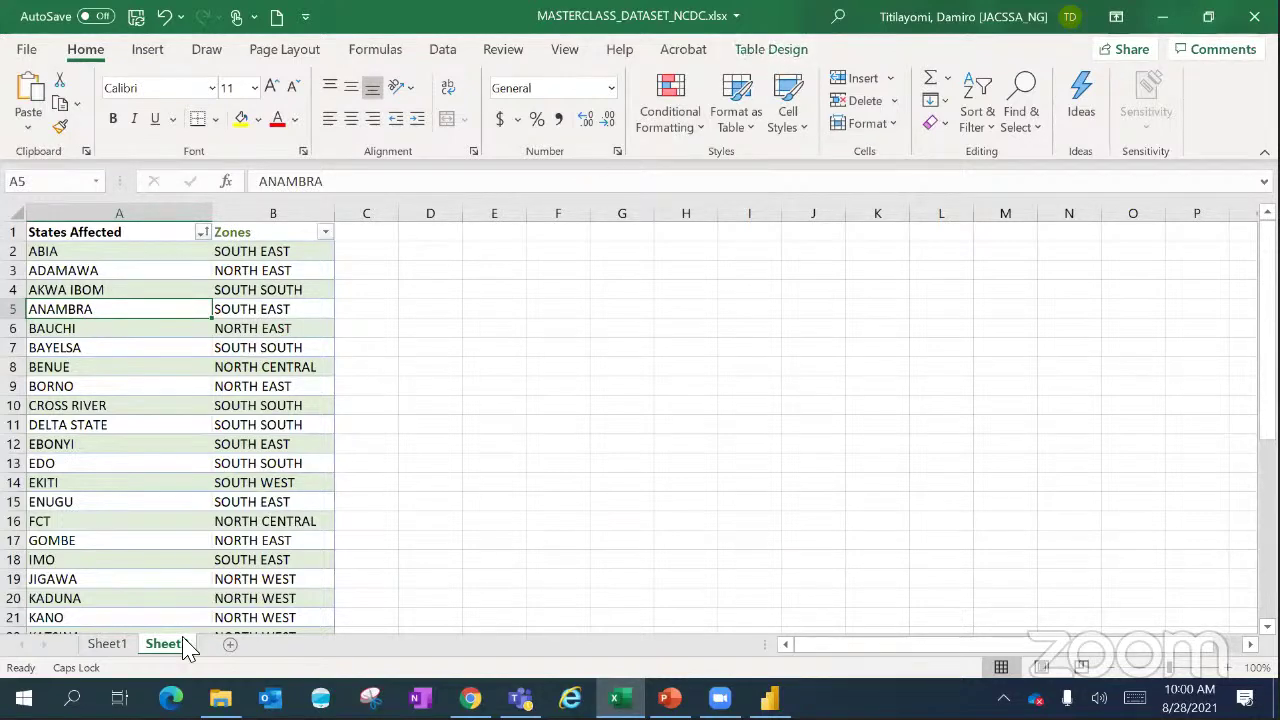
click(122, 648)
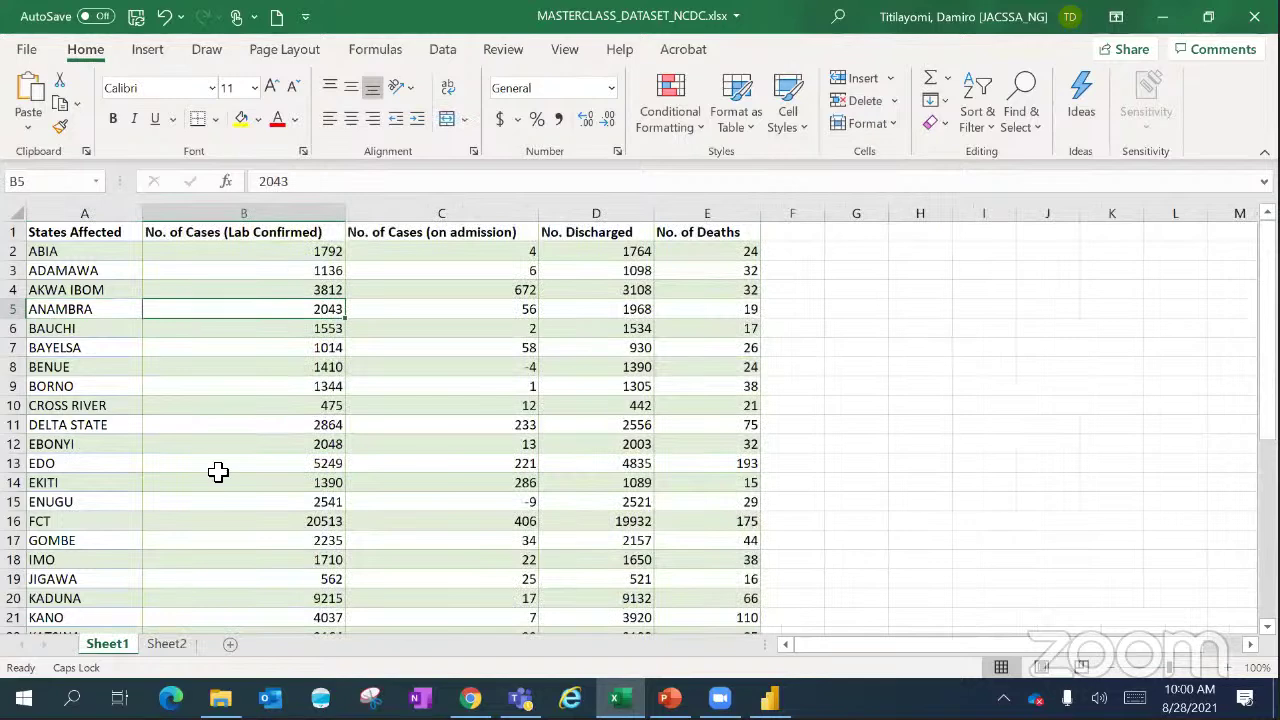
click(218, 466)
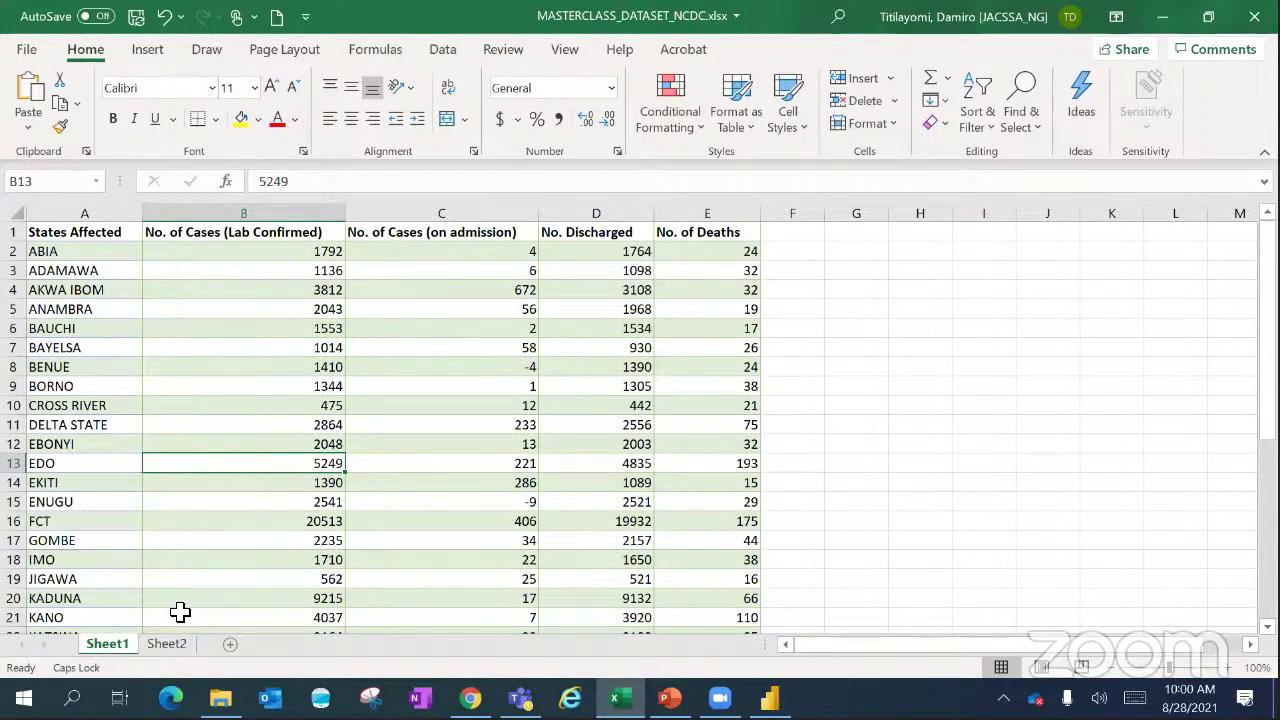
- Review the state names and zones on Sheet2 against the States Affected column and case figures on Sheet1
click(167, 645)
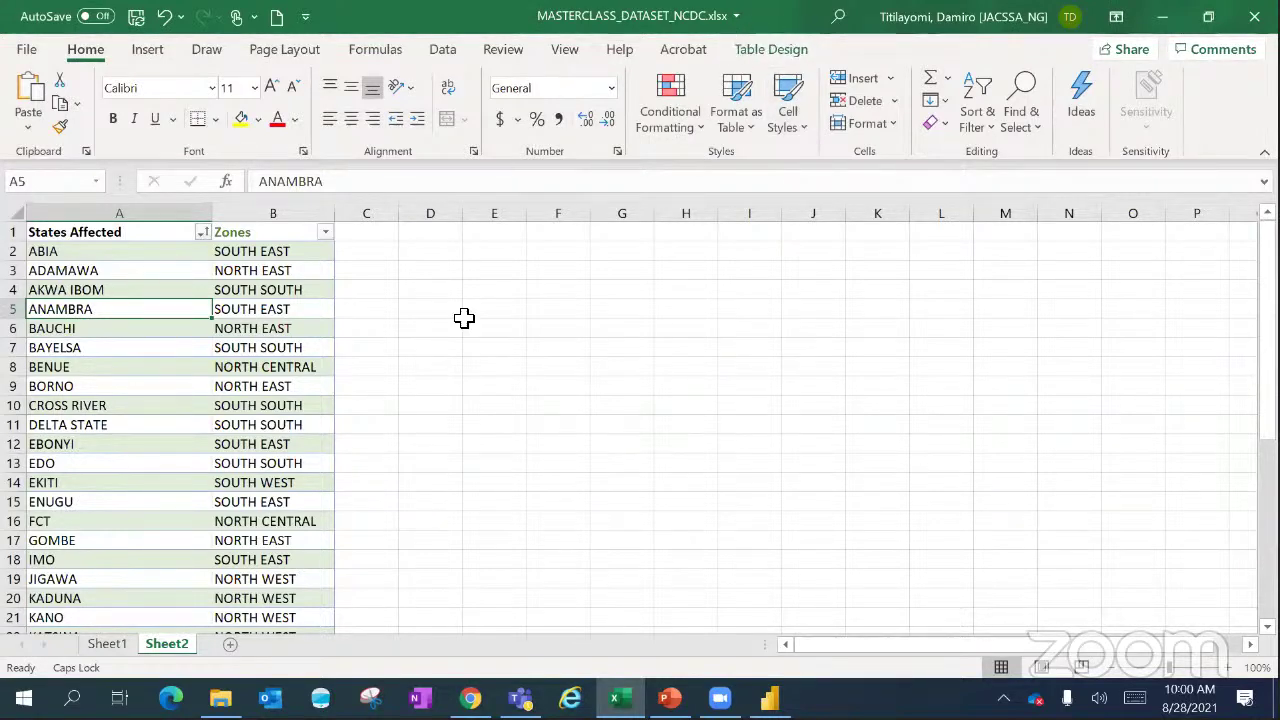
click(106, 645)
click(290, 425)
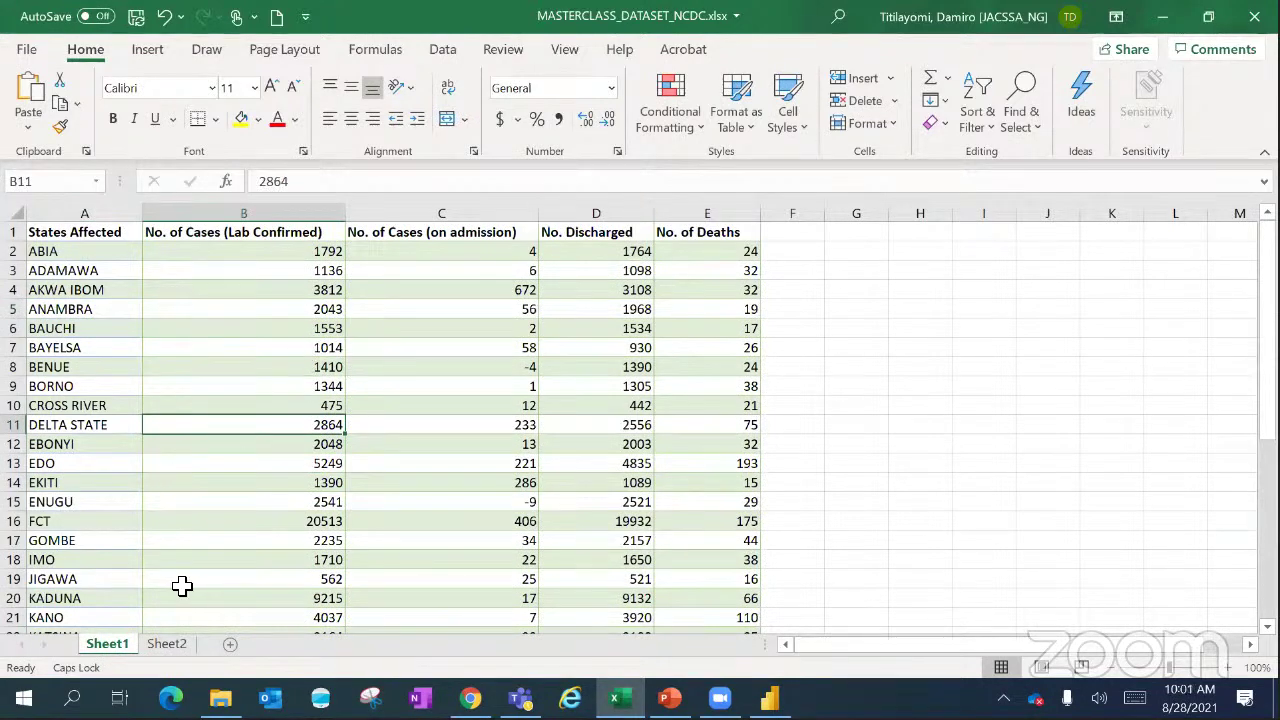
click(168, 645)
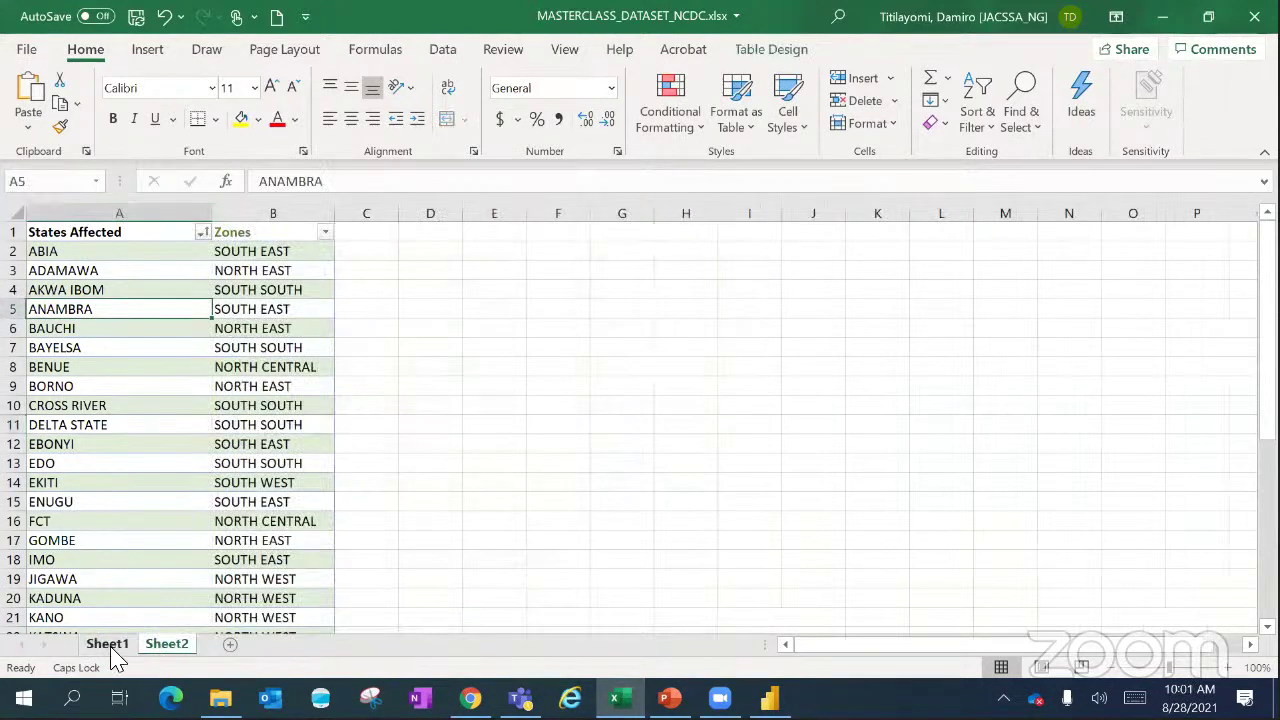
click(105, 645)
click(165, 645)
click(105, 645)
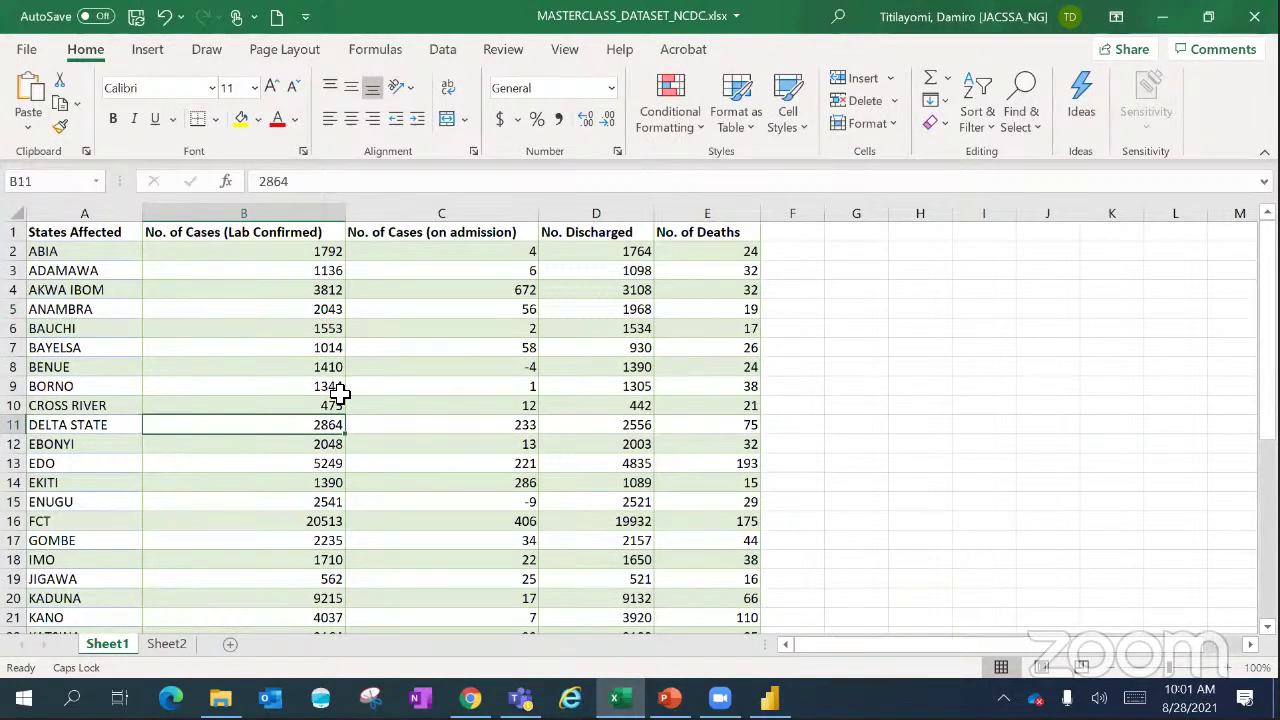
- Turn the case data range A1:E38 on Sheet1 into a table with headers
click(112, 318)
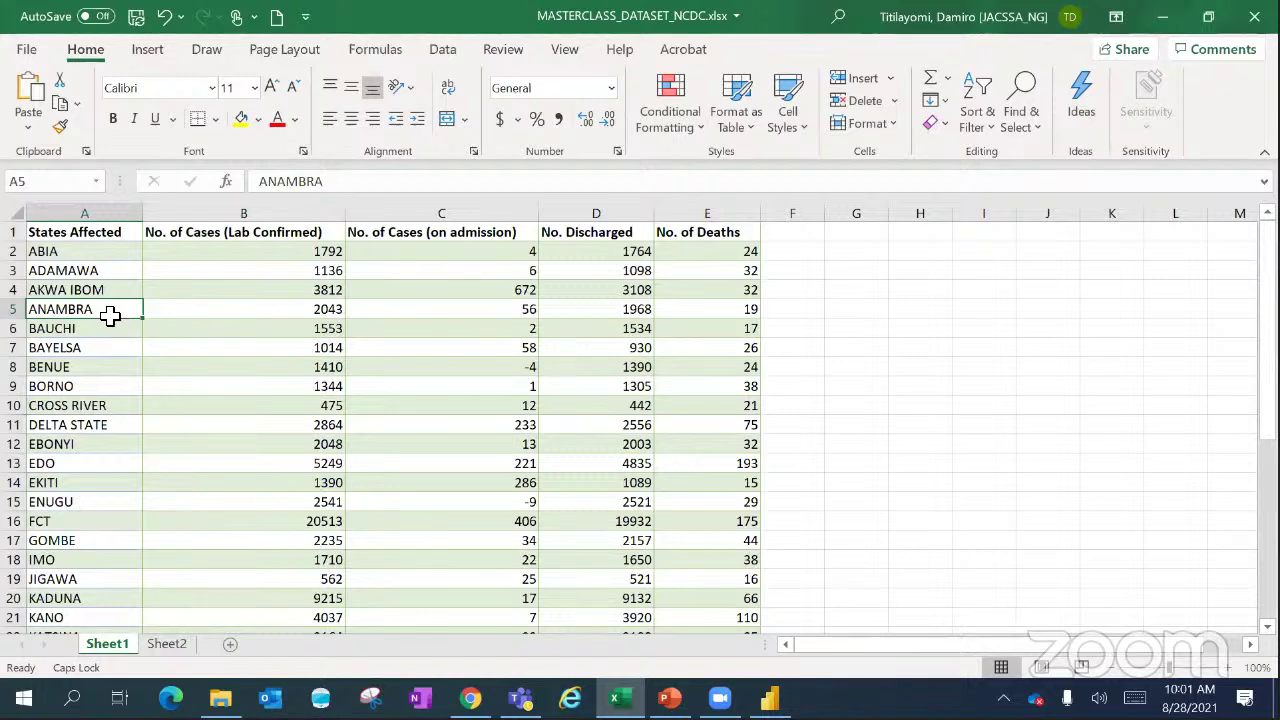
key(ctrl+t)
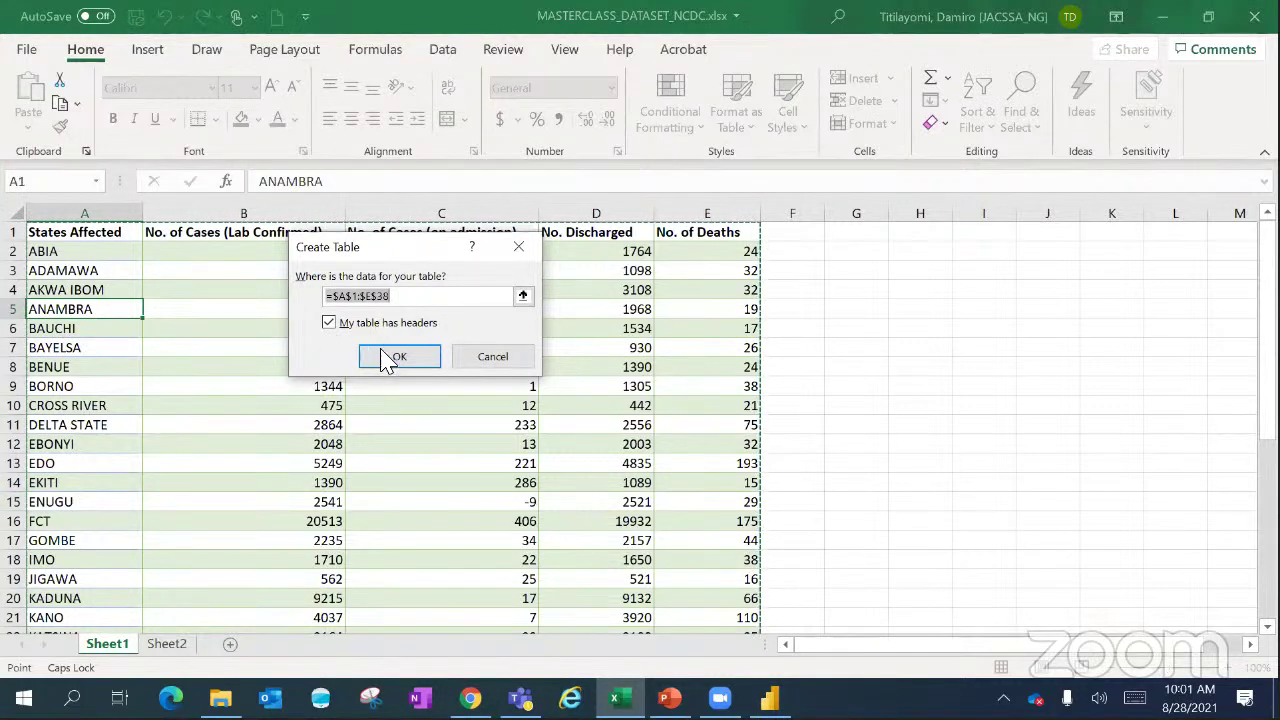
click(392, 358)
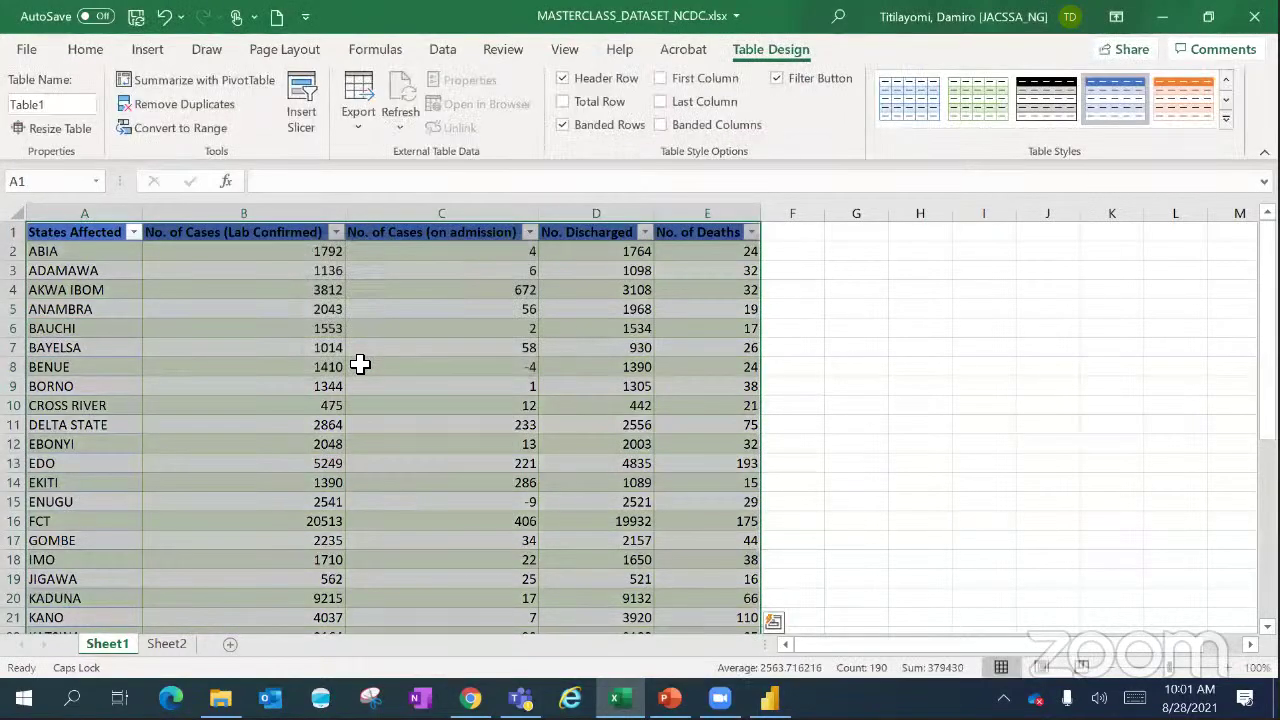
click(362, 366)
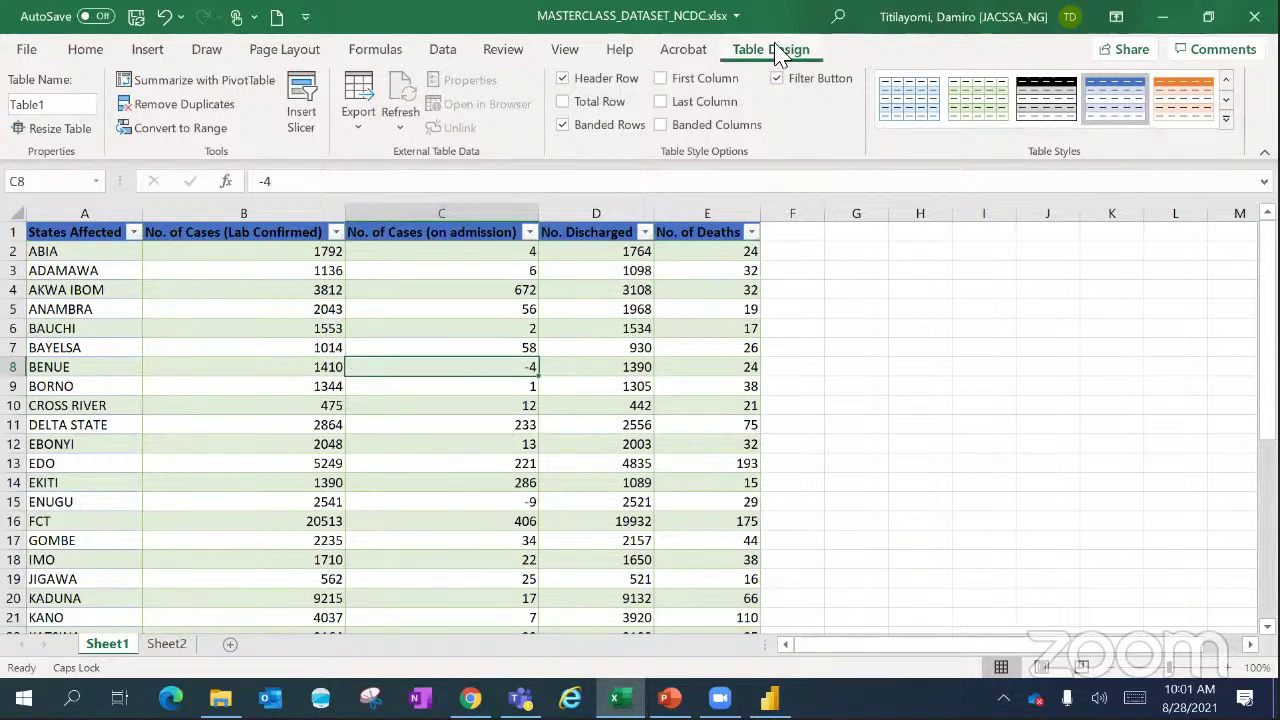
click(212, 501)
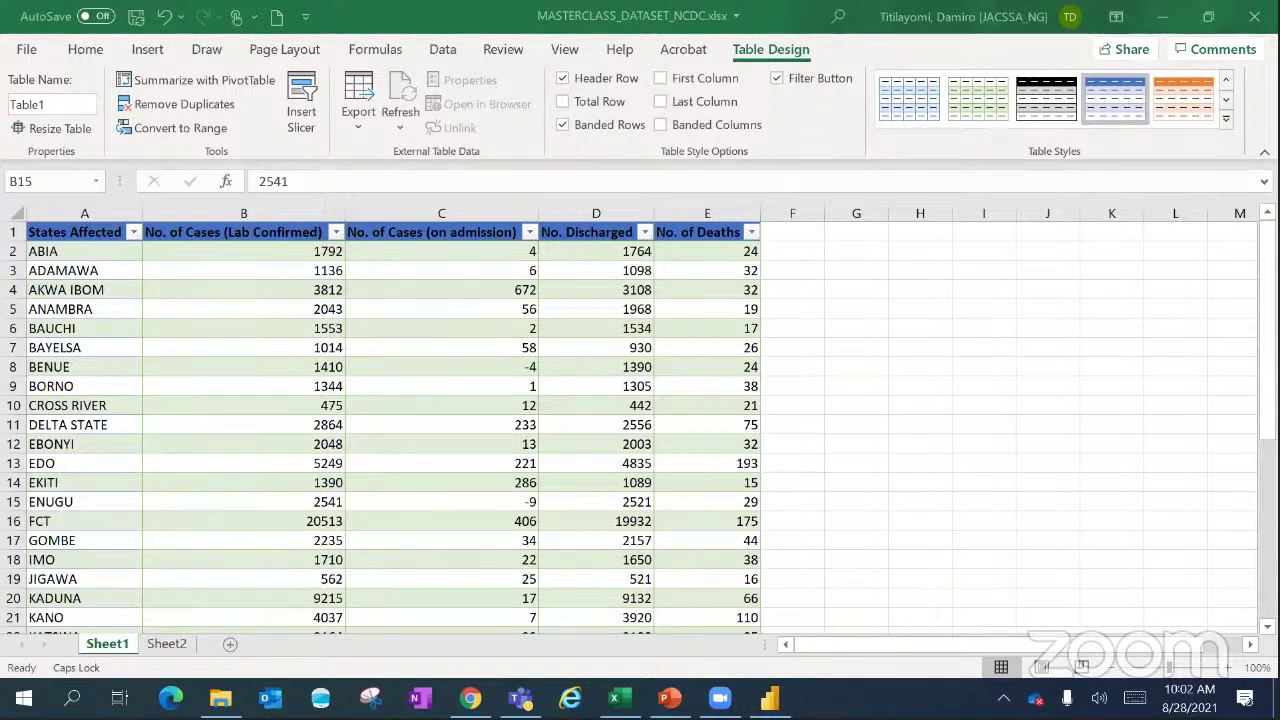
click(276, 310)
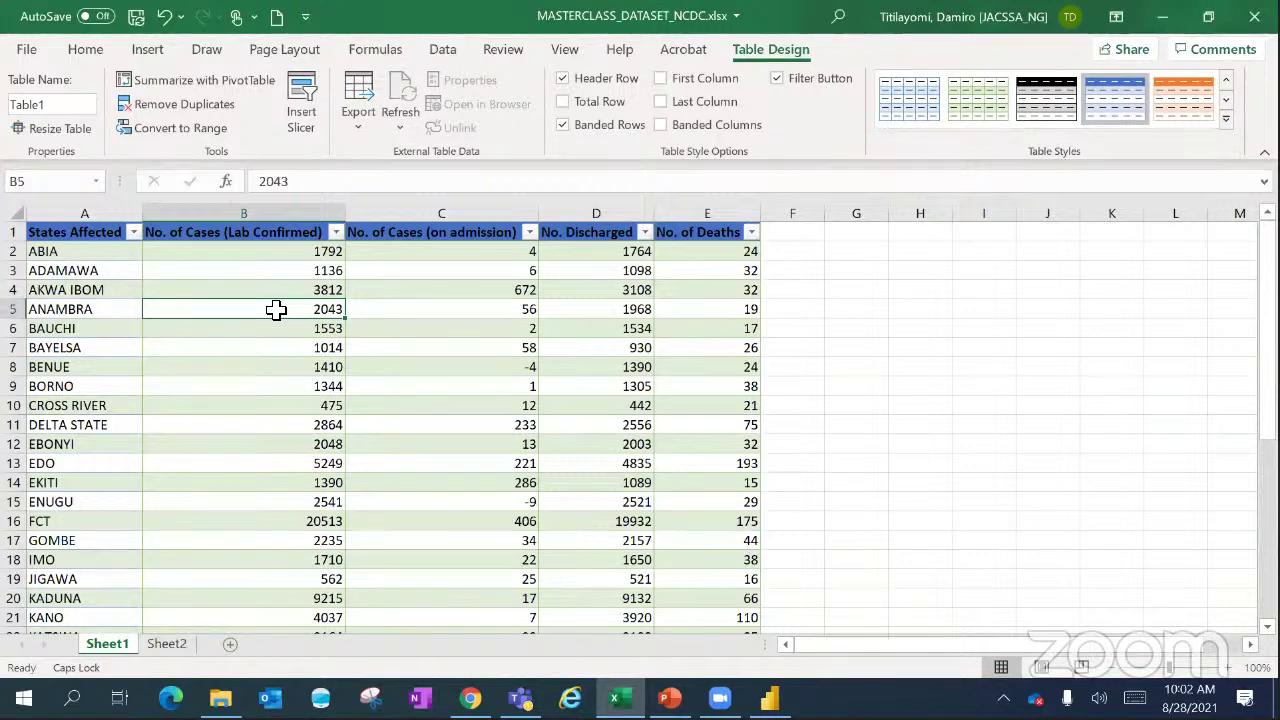
click(102, 236)
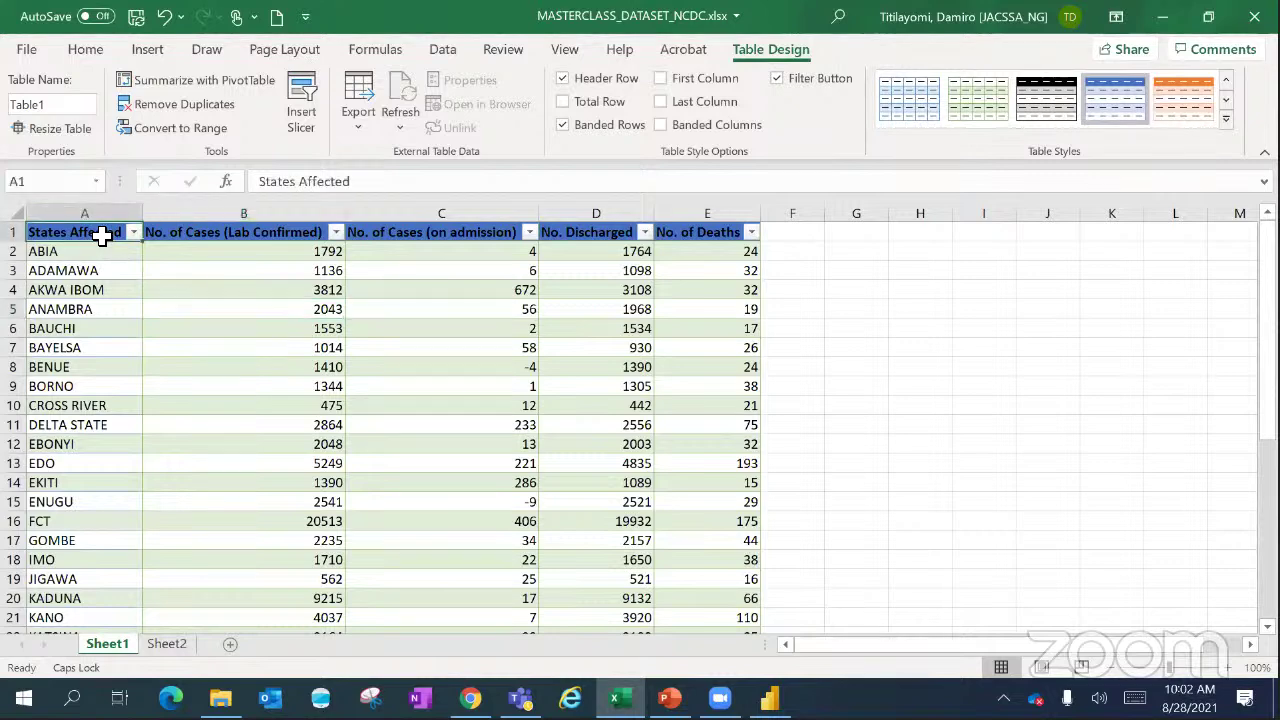
- Select the entire States Affected case table on Sheet1 and convert it back to a normal range
click(160, 52)
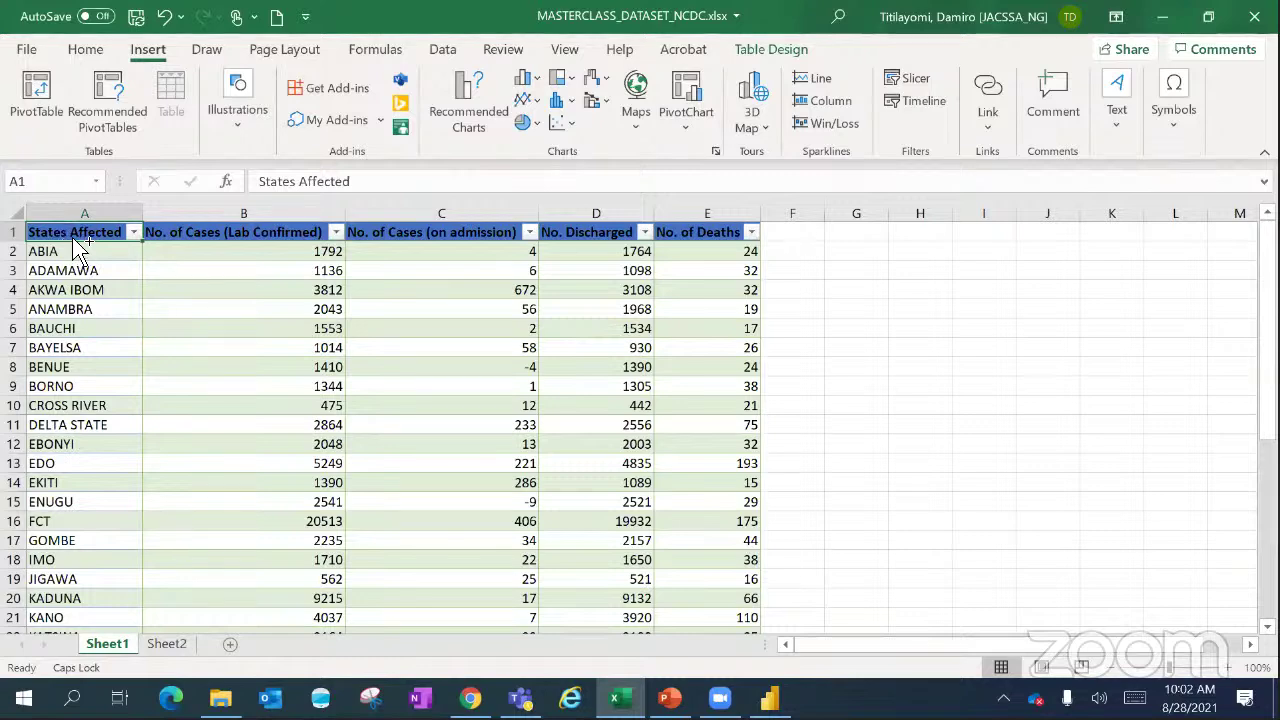
key(ctrl+shift+Right)
key(ctrl+shift+Down)
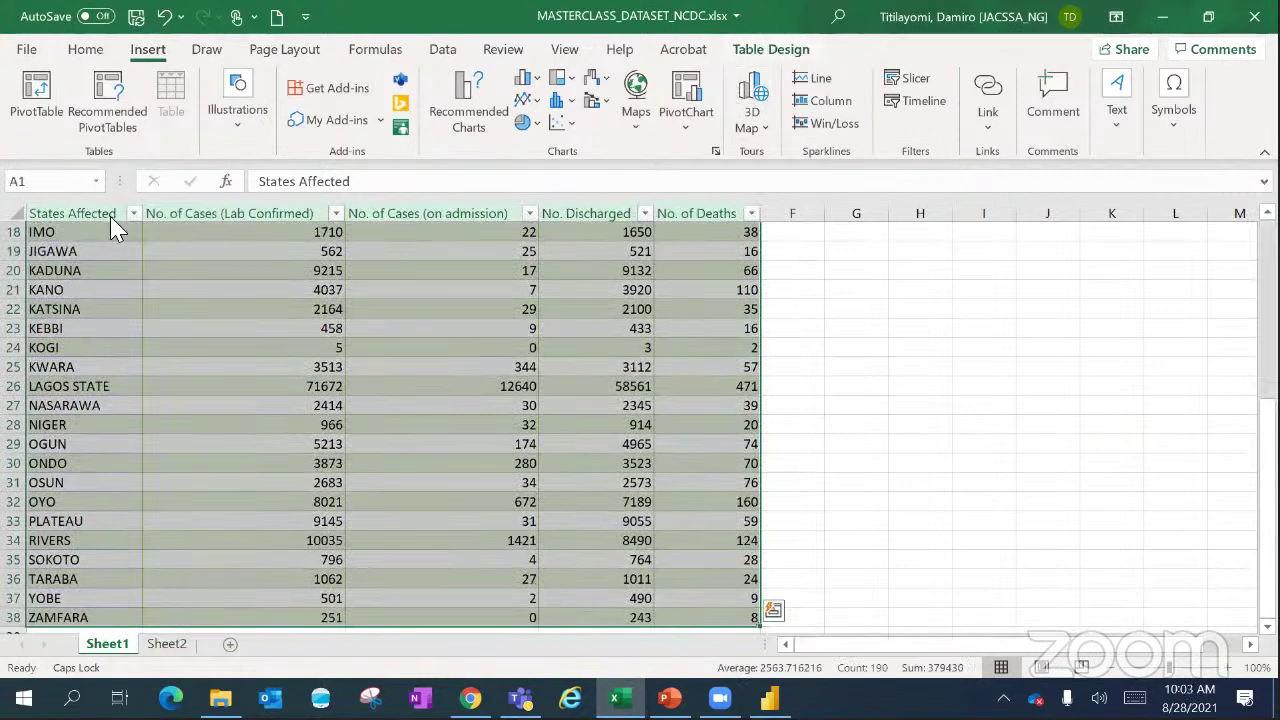
click(772, 50)
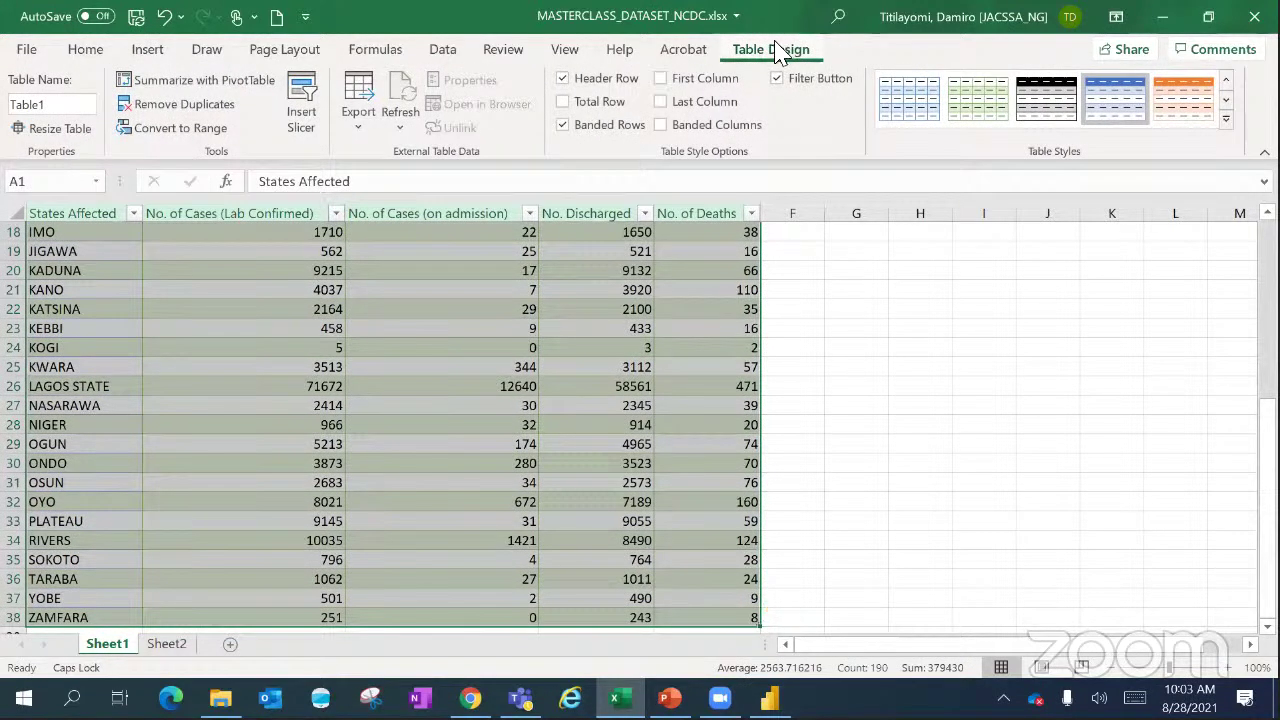
click(182, 131)
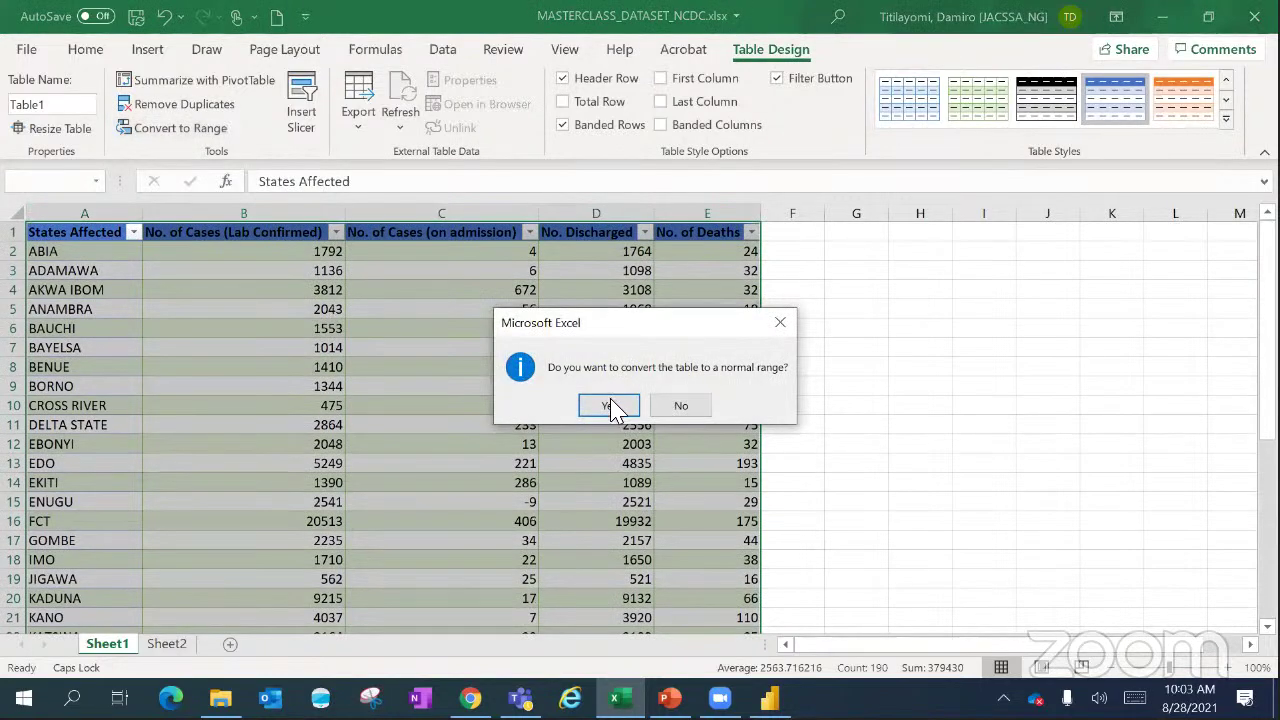
click(610, 407)
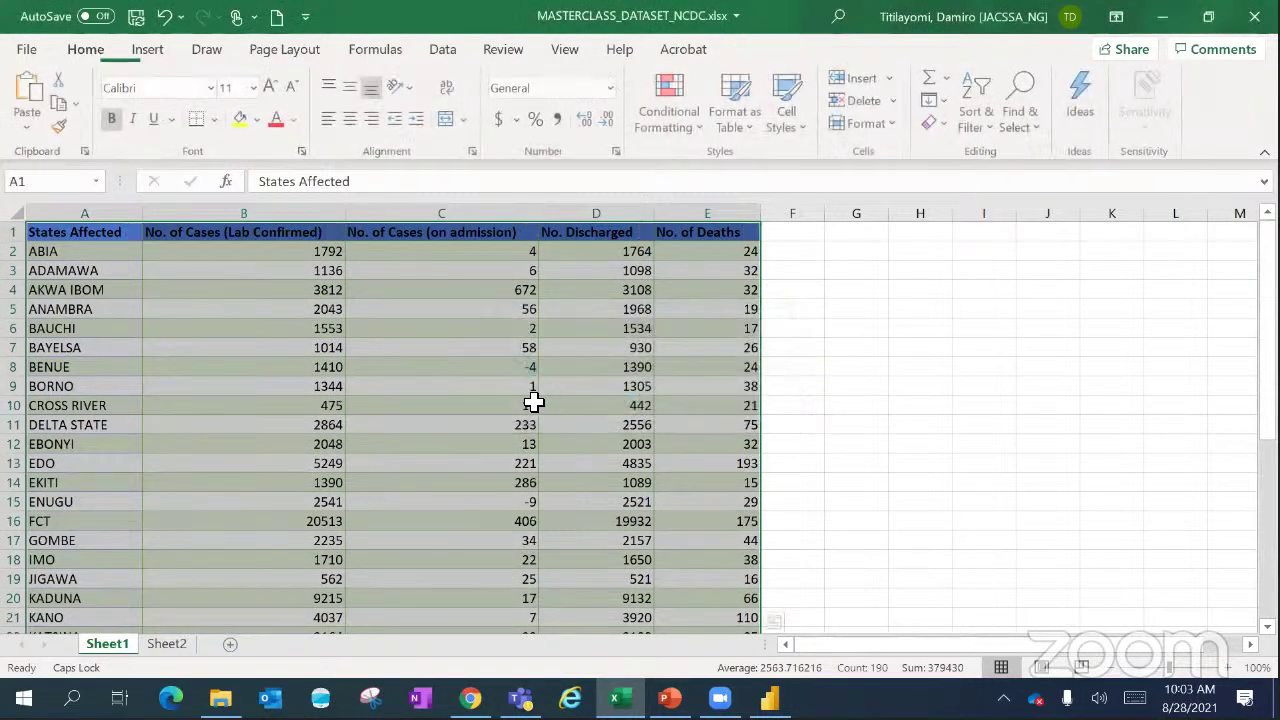
- Create a table with headers from the case data in A1:E38 on Sheet1
click(533, 402)
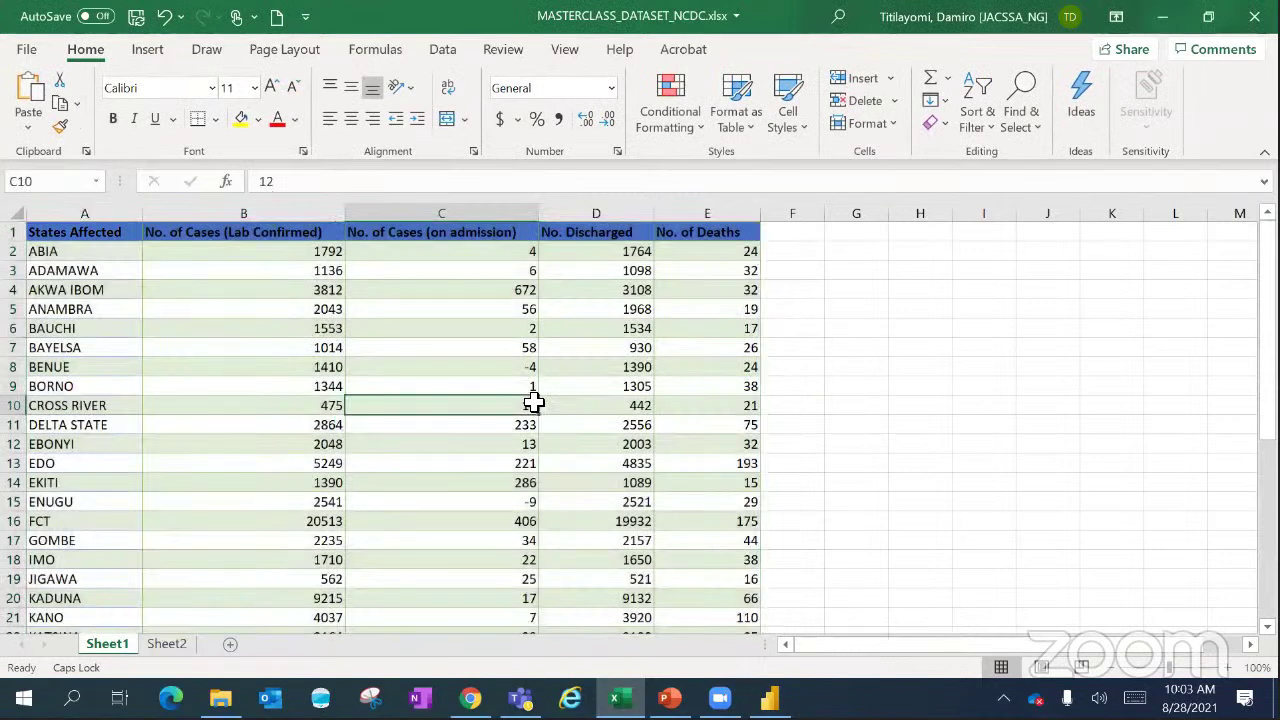
key(ctrl+t)
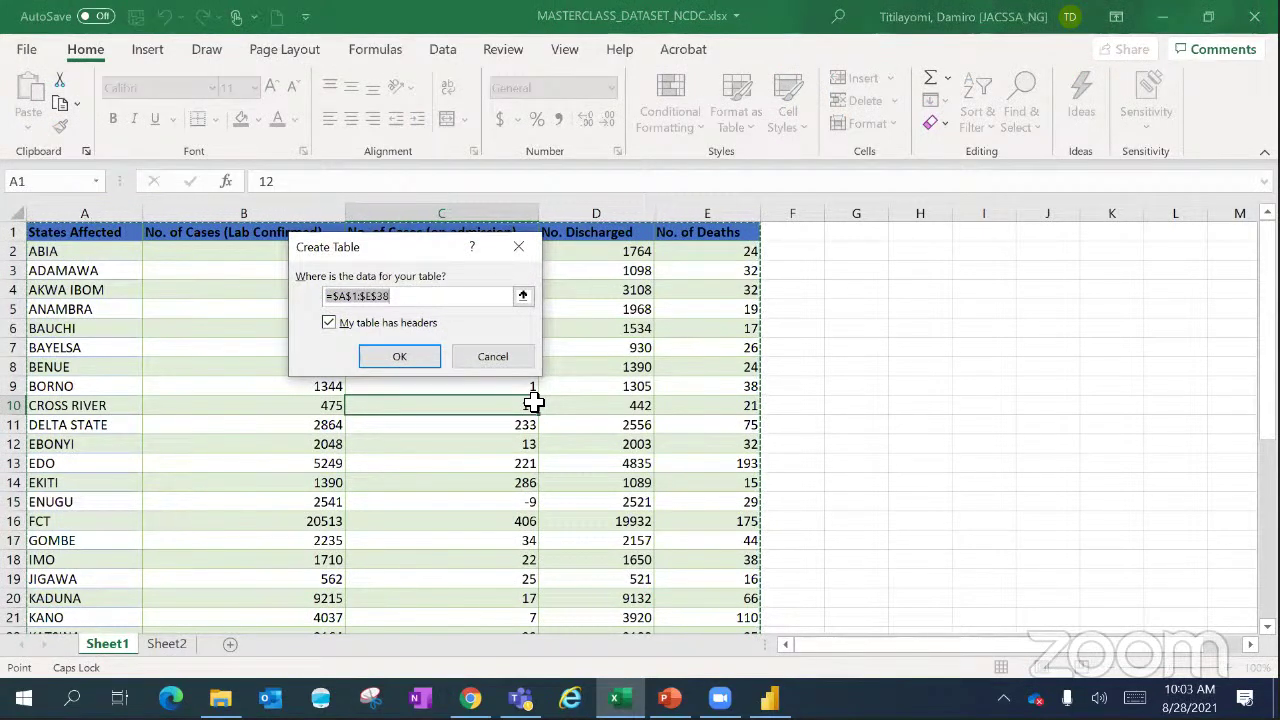
key(Return)
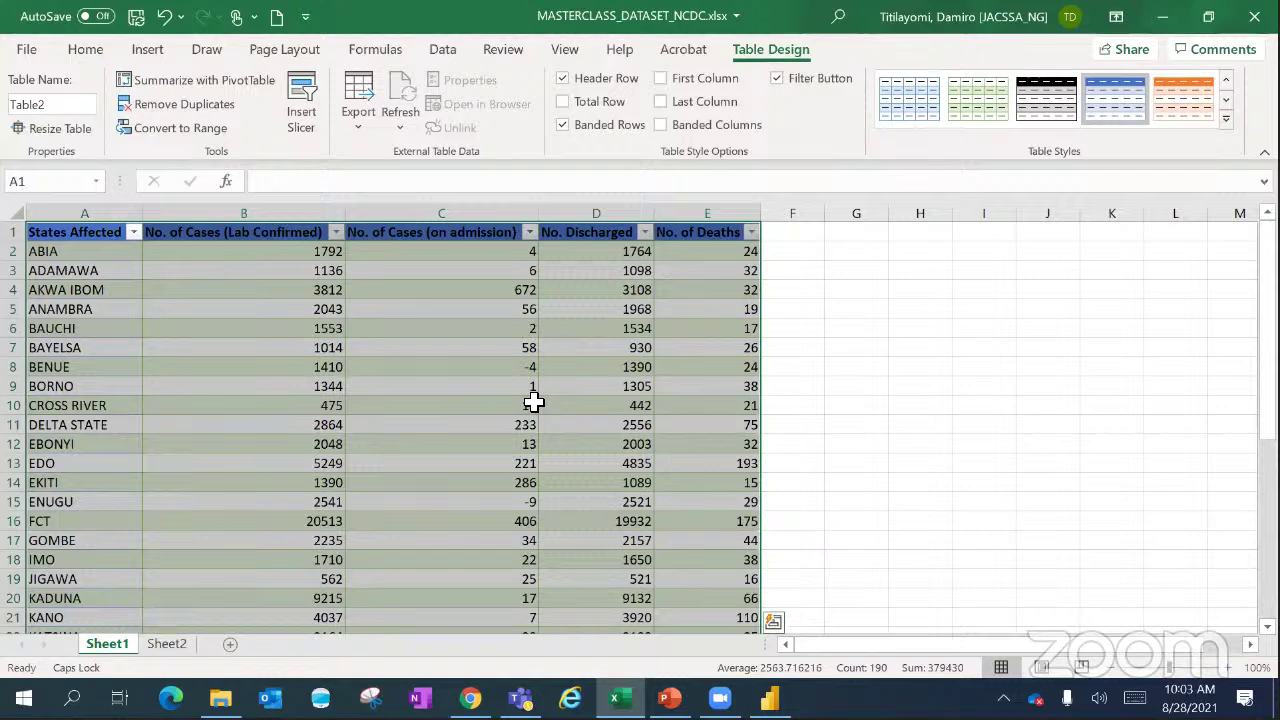
- Enter the sample text HDHDKM in G3, HSTSSS in G6 and GSGTSVSV in G9, outside the case table
click(884, 279)
text(HDHDKM)
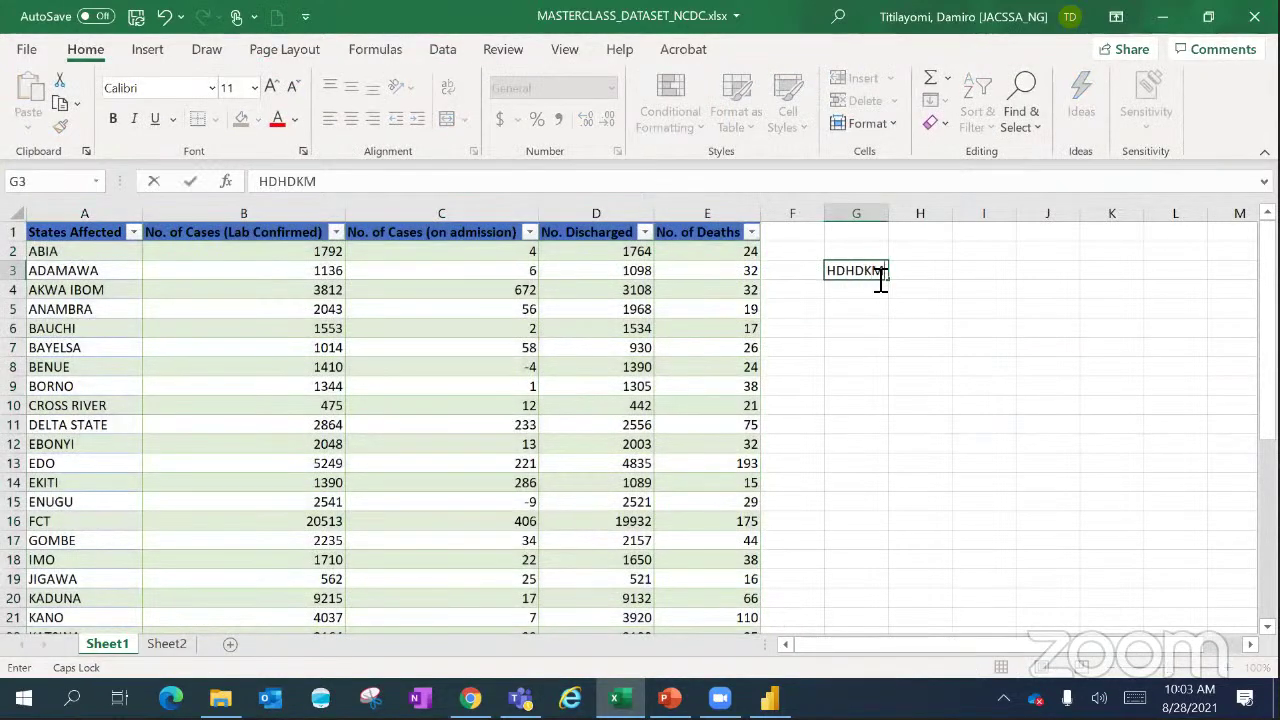
click(871, 330)
text(HSTS)
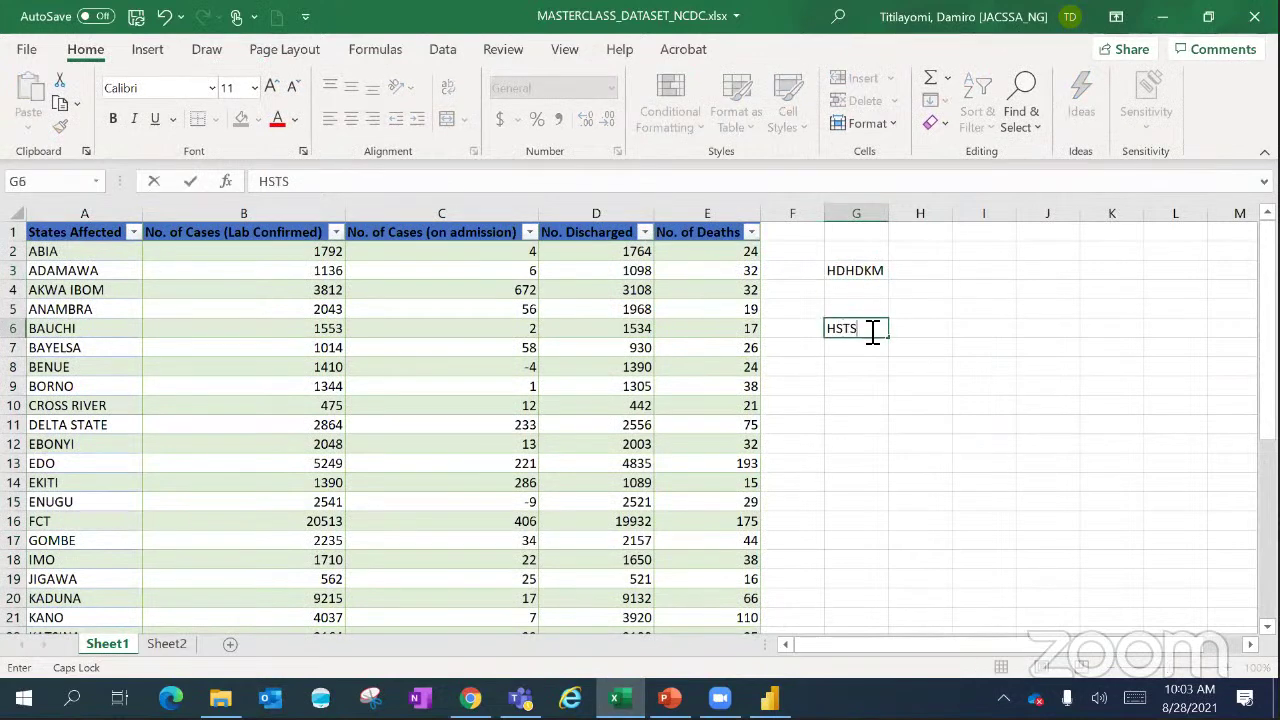
text(SS)
key(Return)
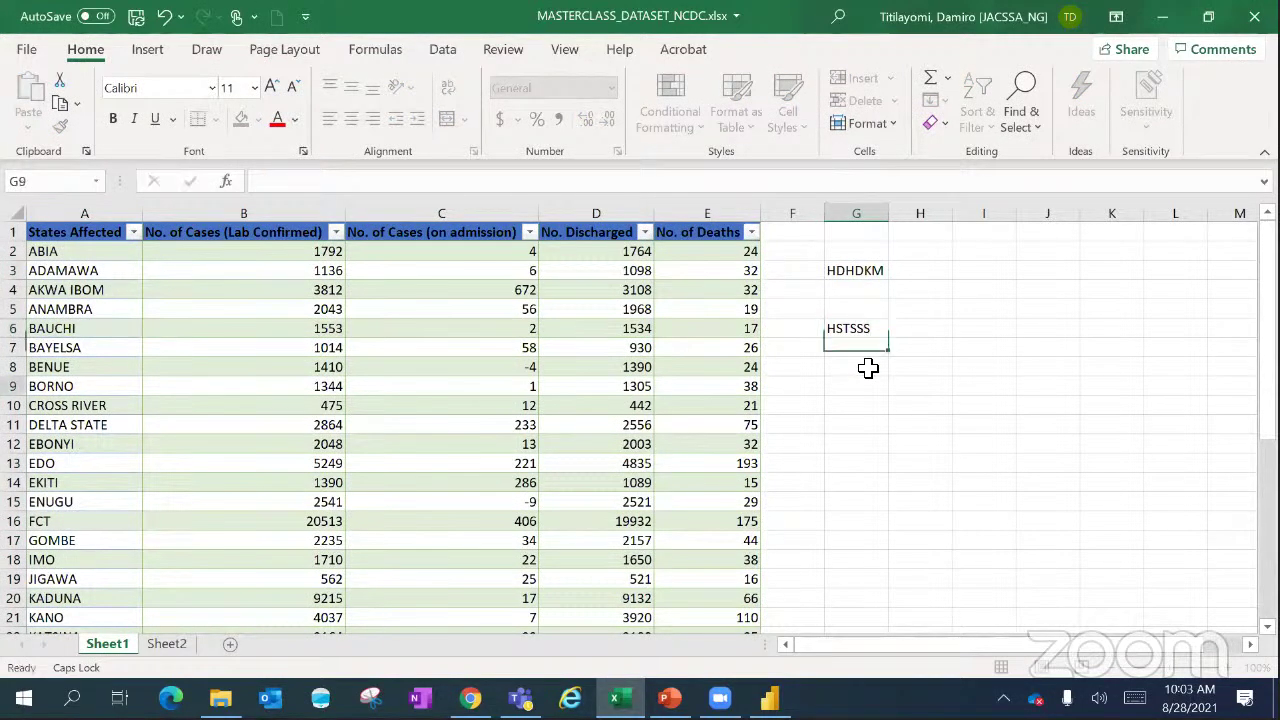
click(866, 388)
text(GSGTSVSV)
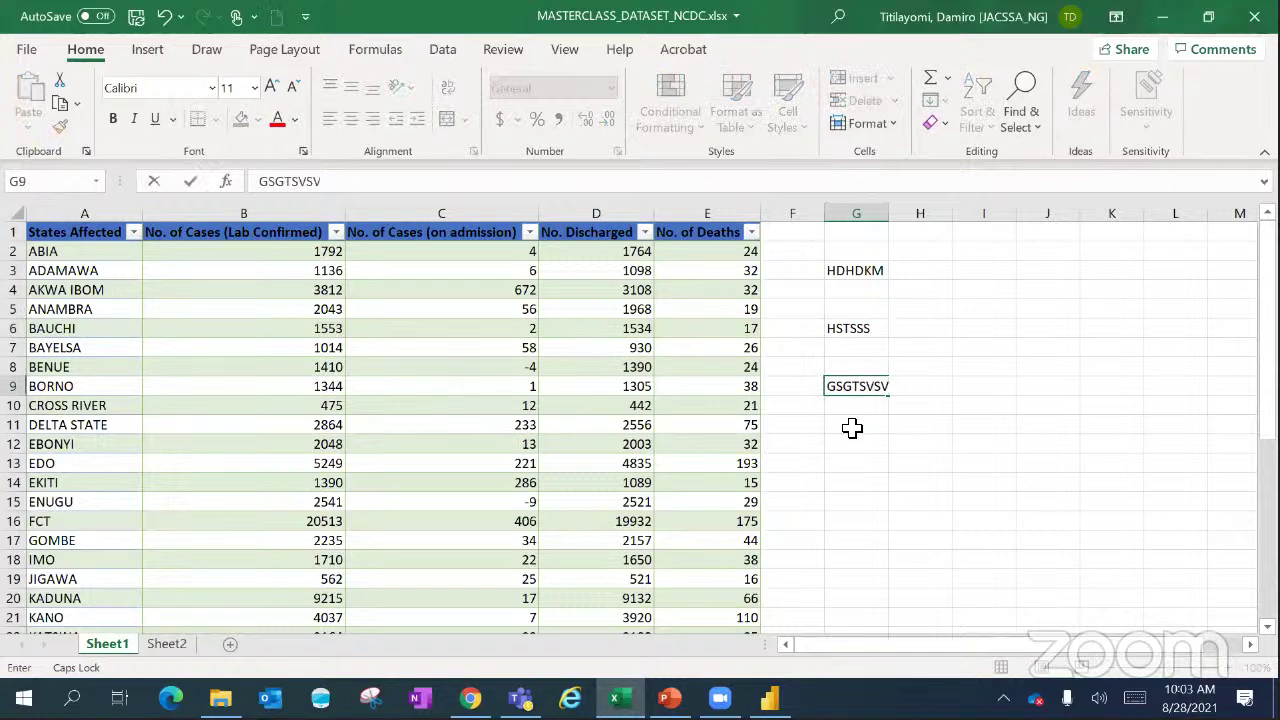
click(852, 428)
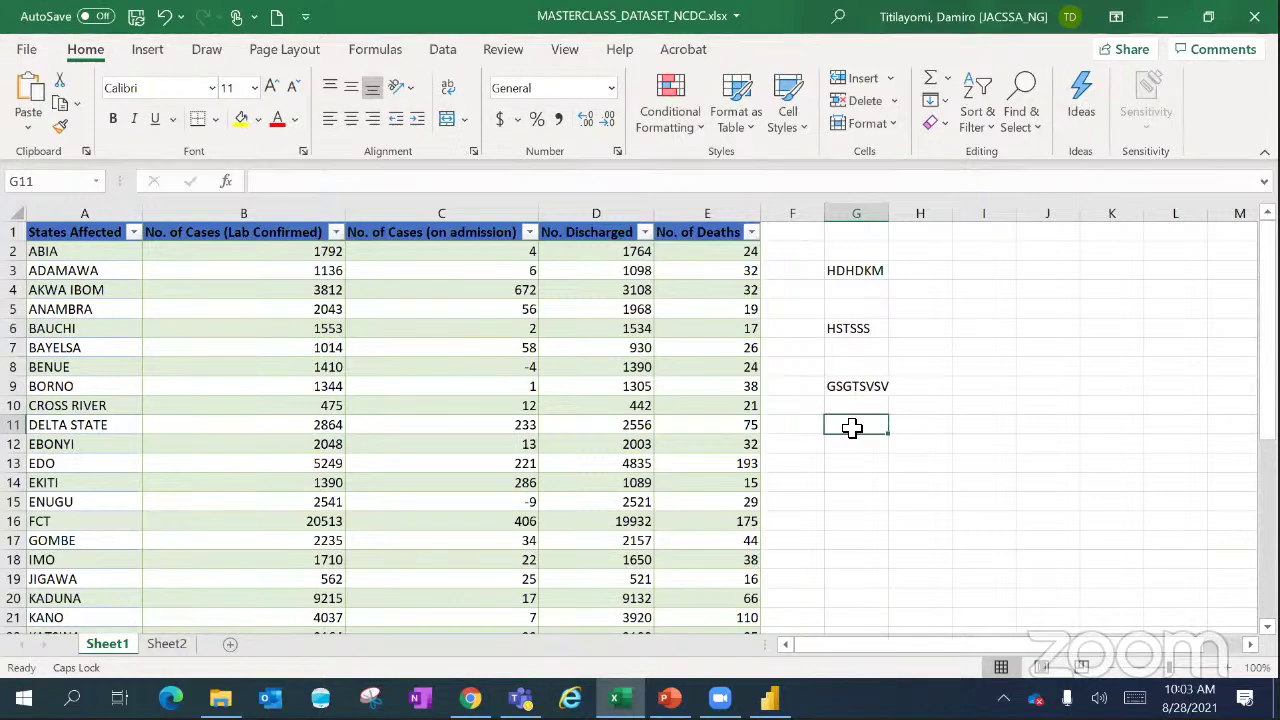
click(500, 364)
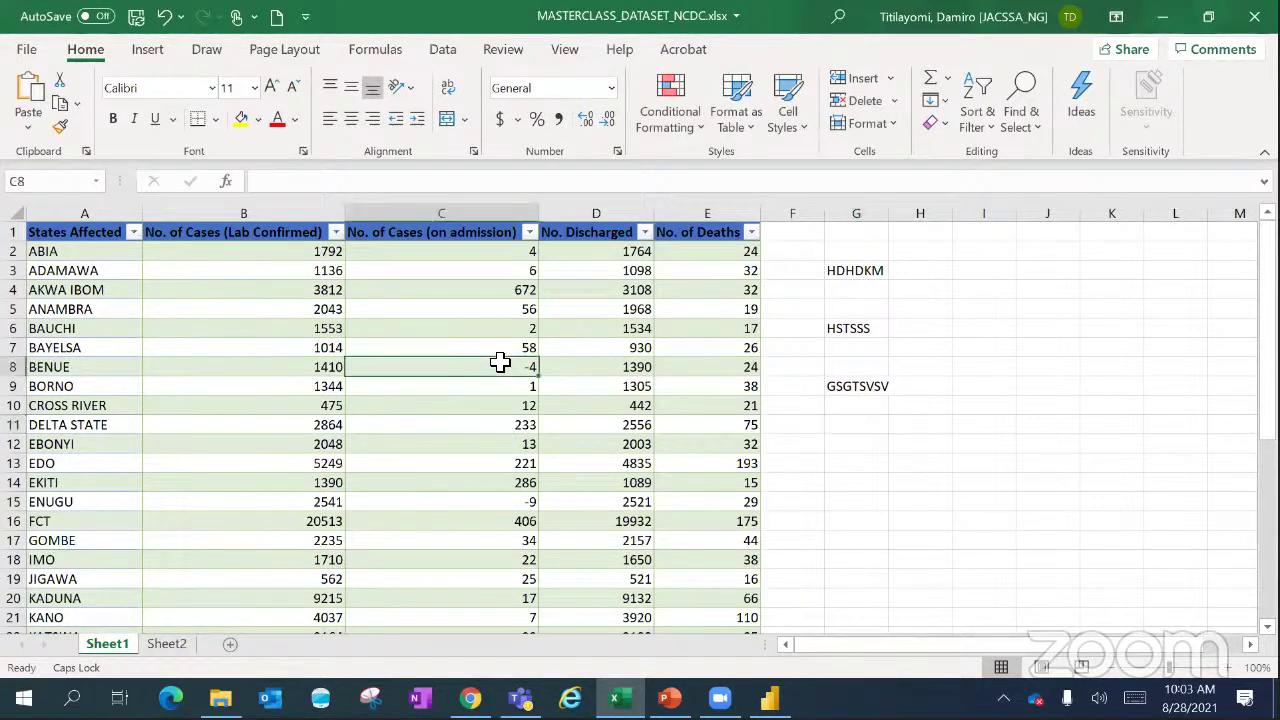
right_click(488, 368)
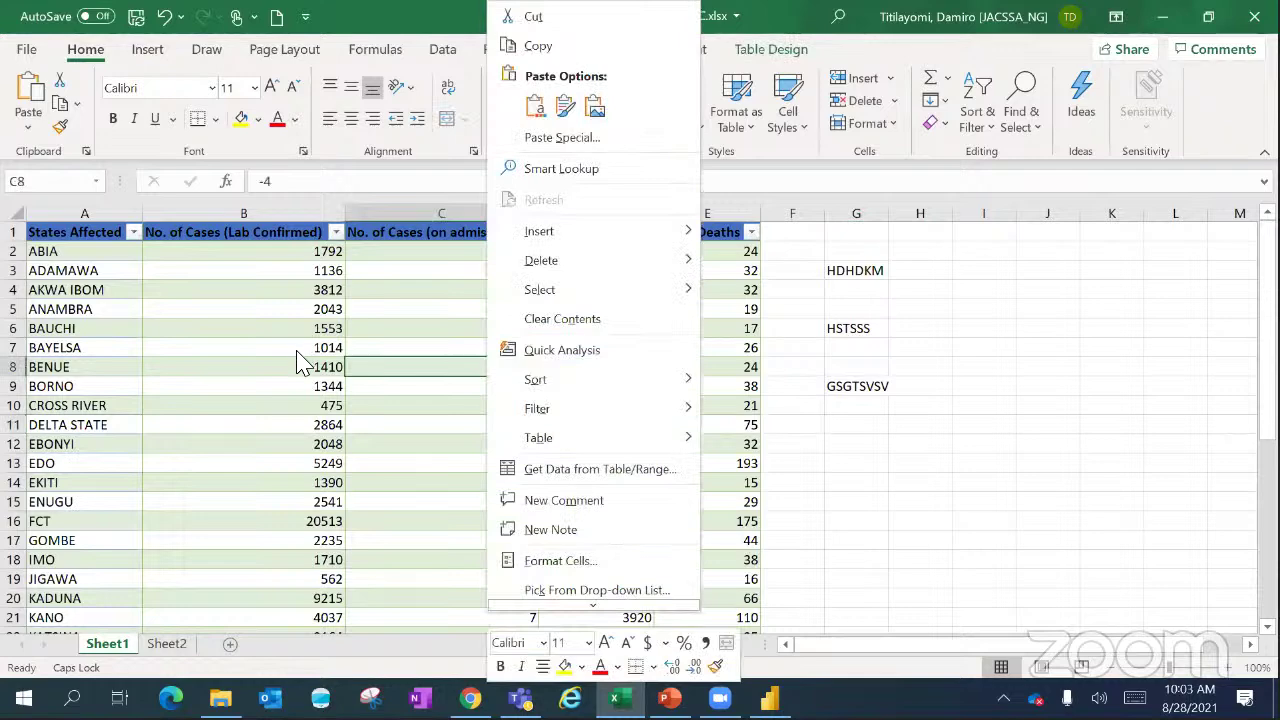
key(Escape)
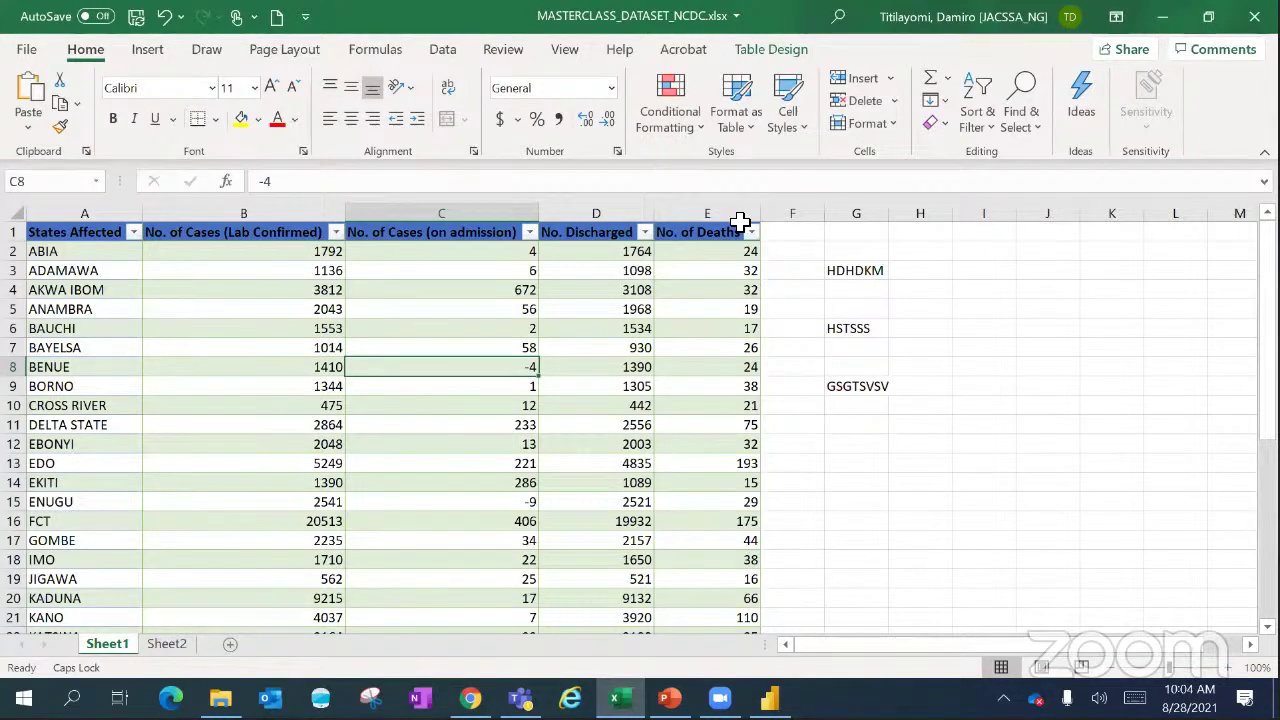
- Enter the sample numbers 48494, 8383 and 363639 in cells H2, H3 and H4
click(935, 253)
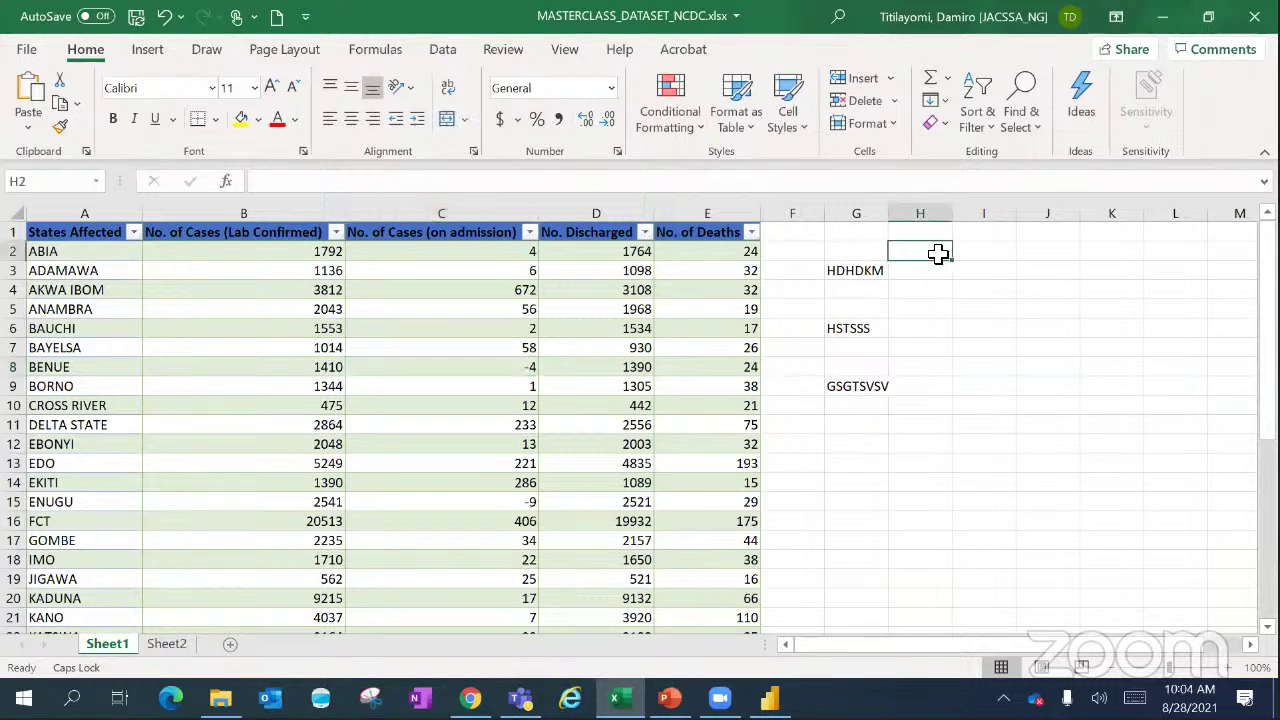
text(48494)
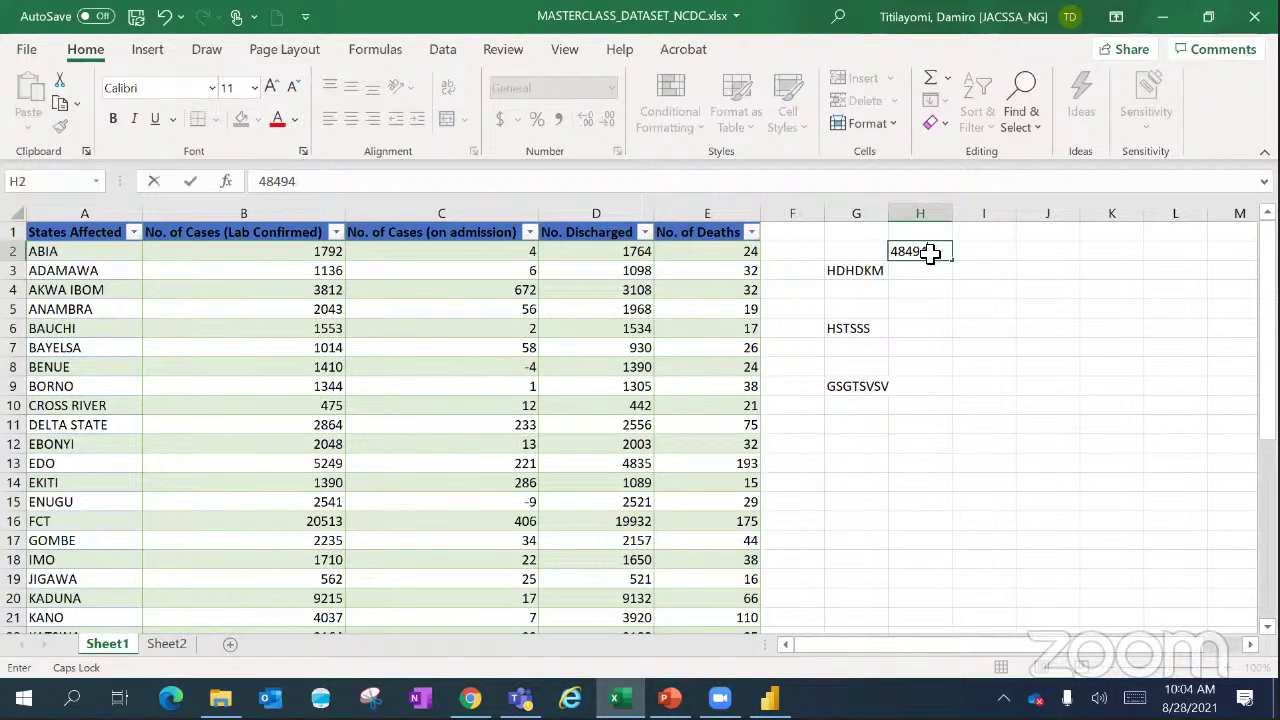
key(Return)
text(8383)
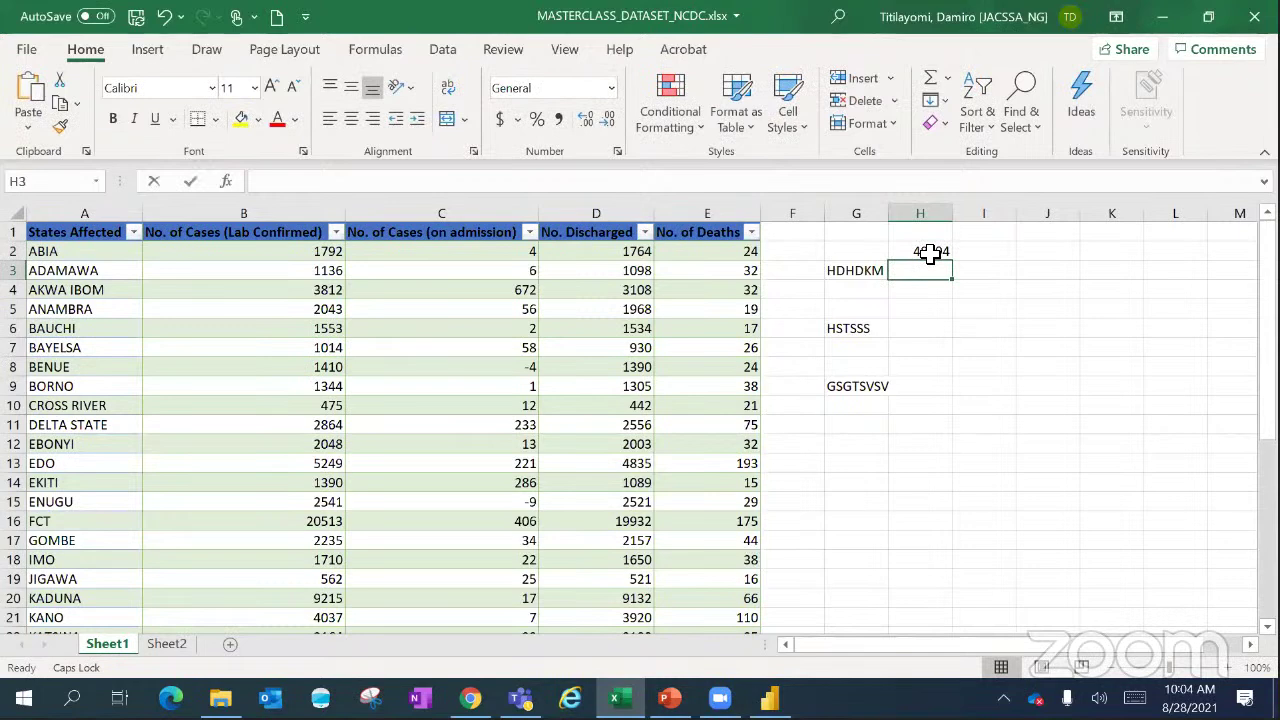
key(Return)
text(36363)
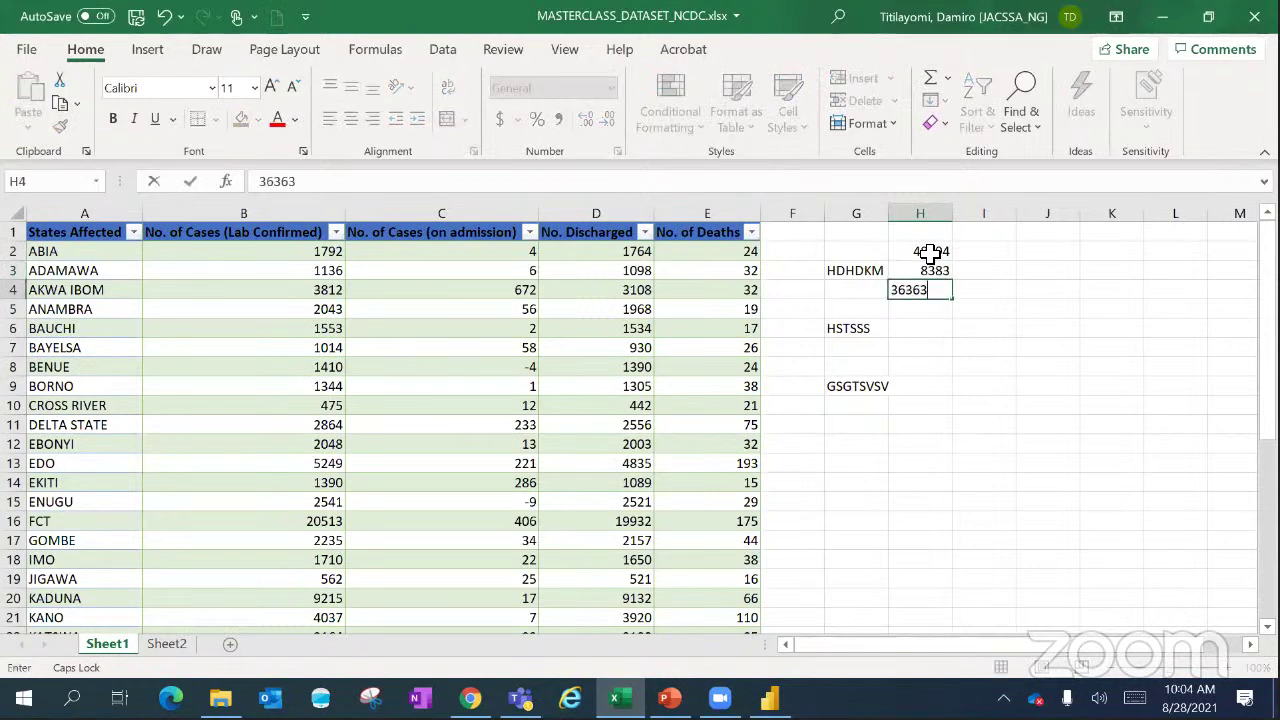
text(9)
key(ctrl+Return)
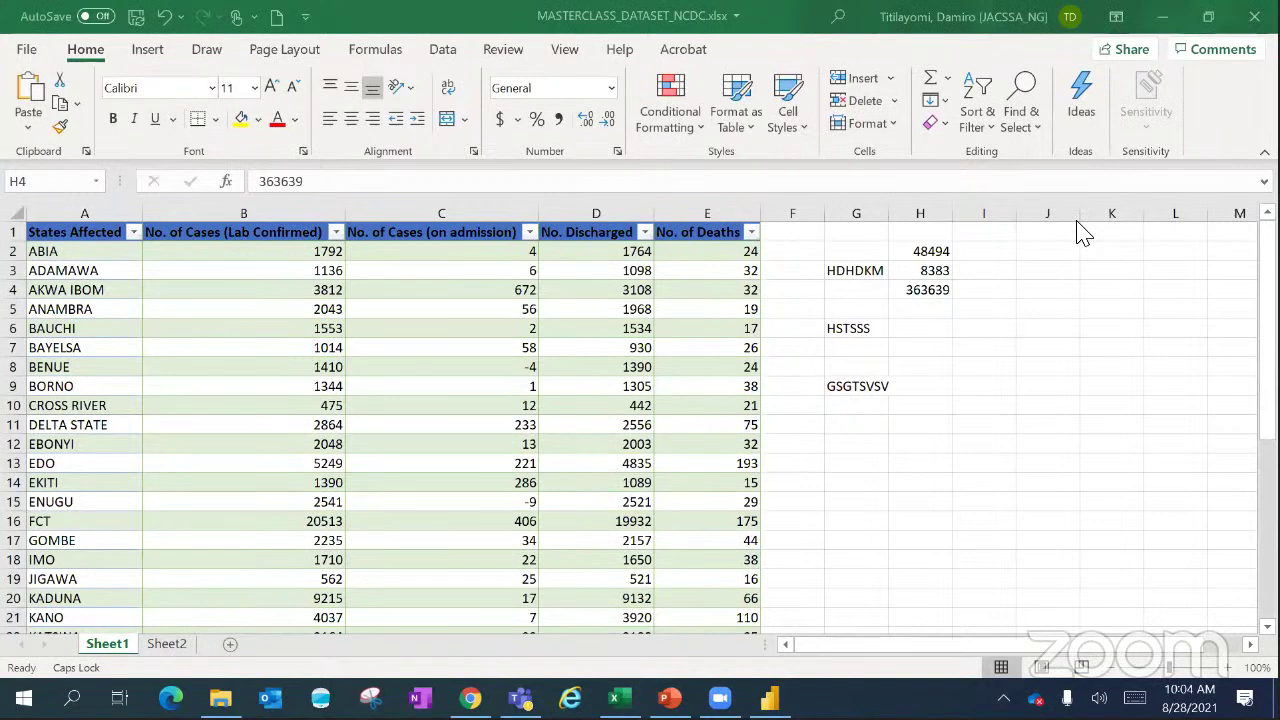
- Fill the value of cell H4 down column H to H16
click(920, 288)
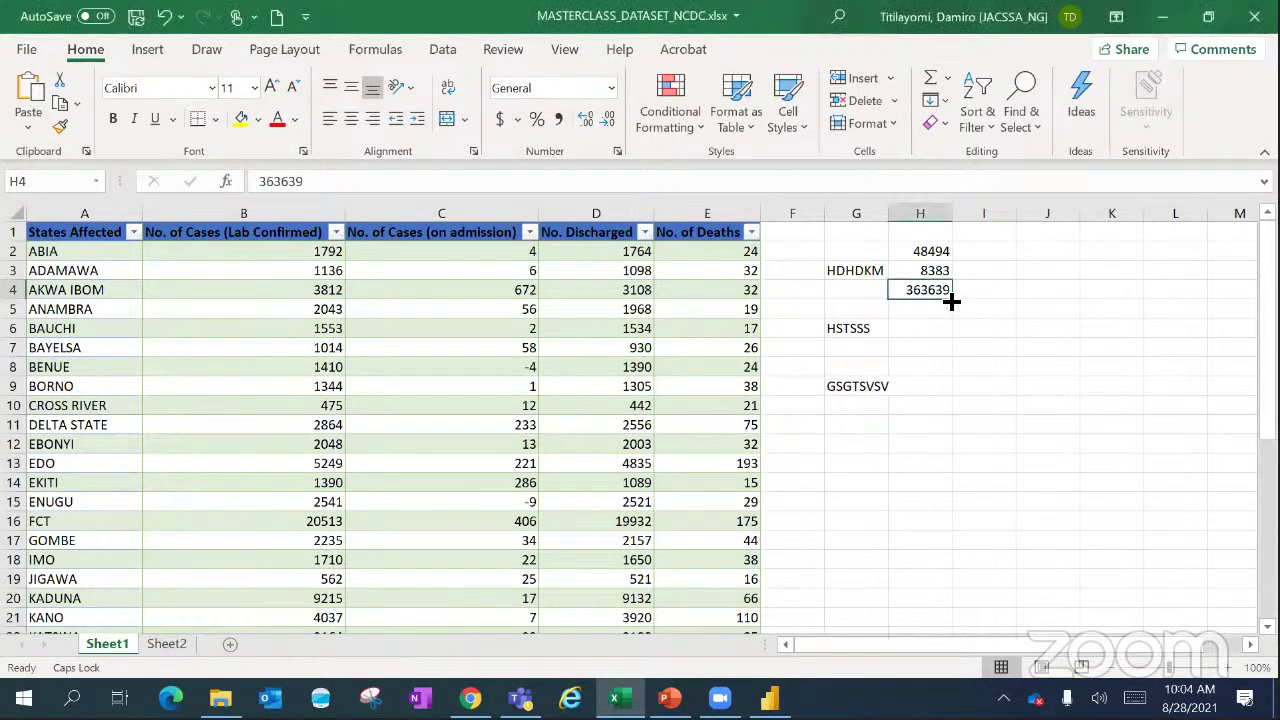
drag(952, 302, 1003, 520)
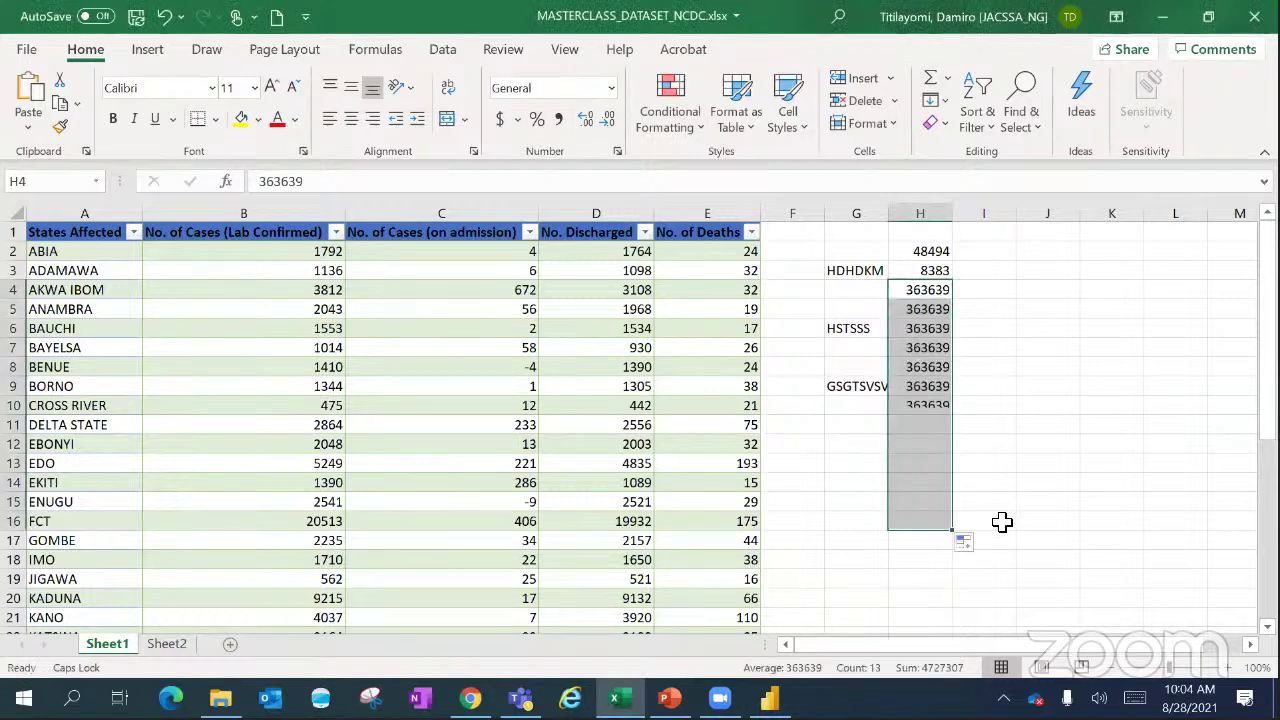
click(879, 438)
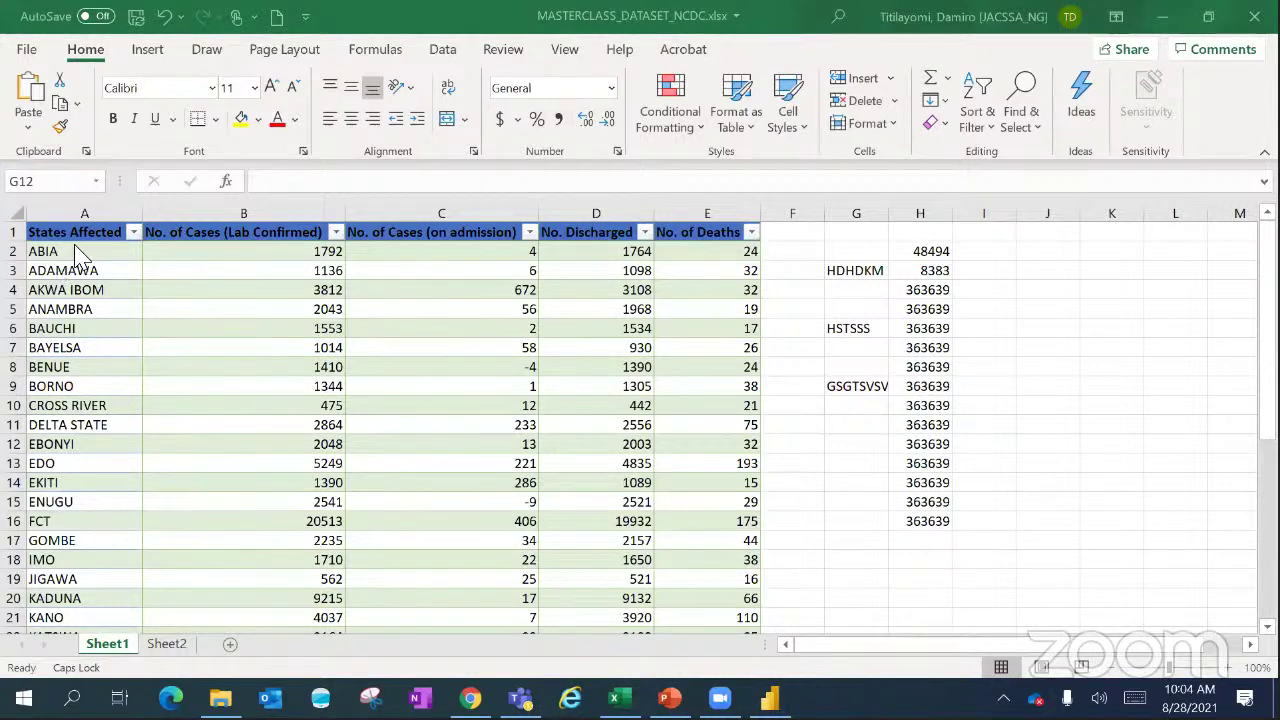
- Review the filter values of the States Affected and No. of Cases (Lab Confirmed) columns without applying a filter
click(133, 234)
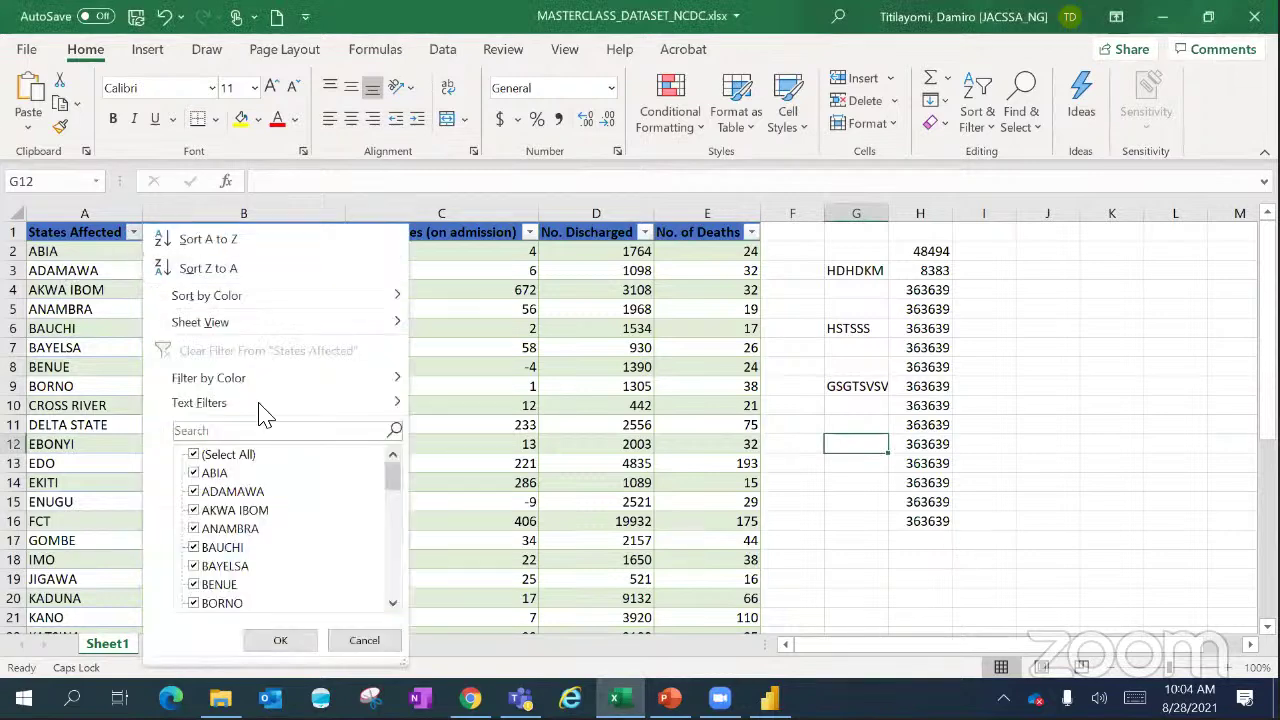
drag(395, 490, 397, 617)
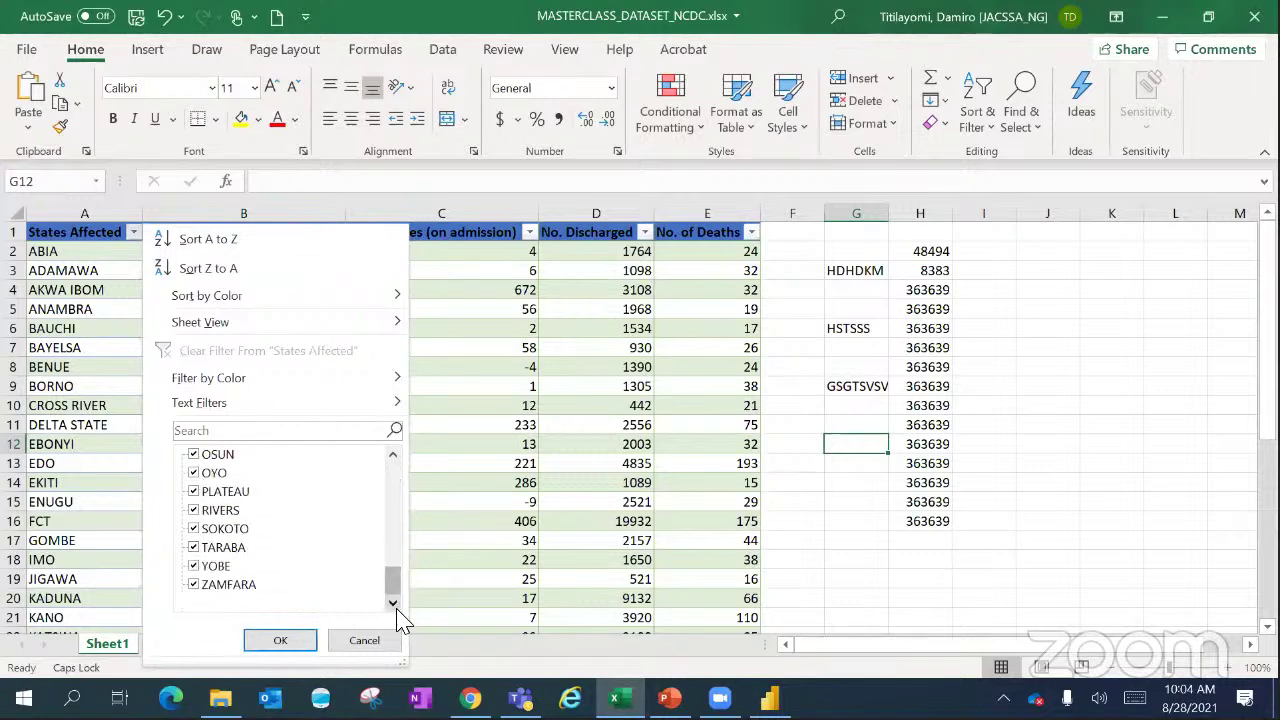
click(368, 641)
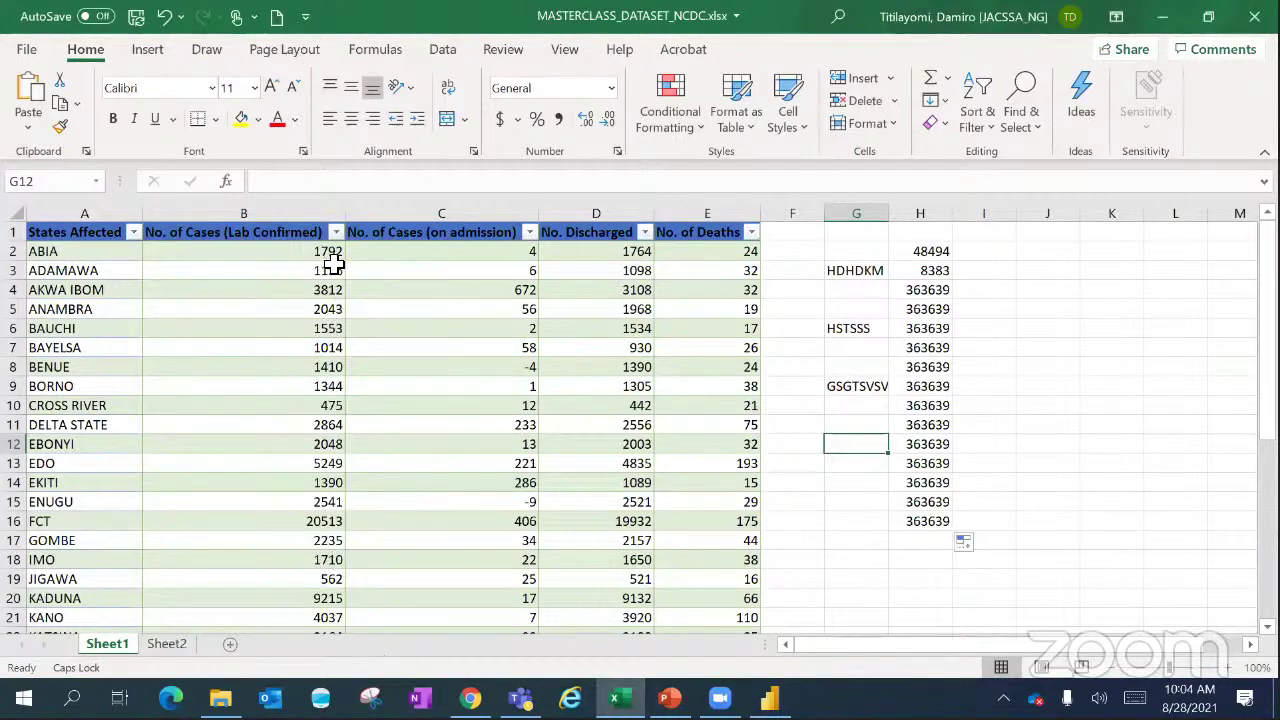
click(336, 233)
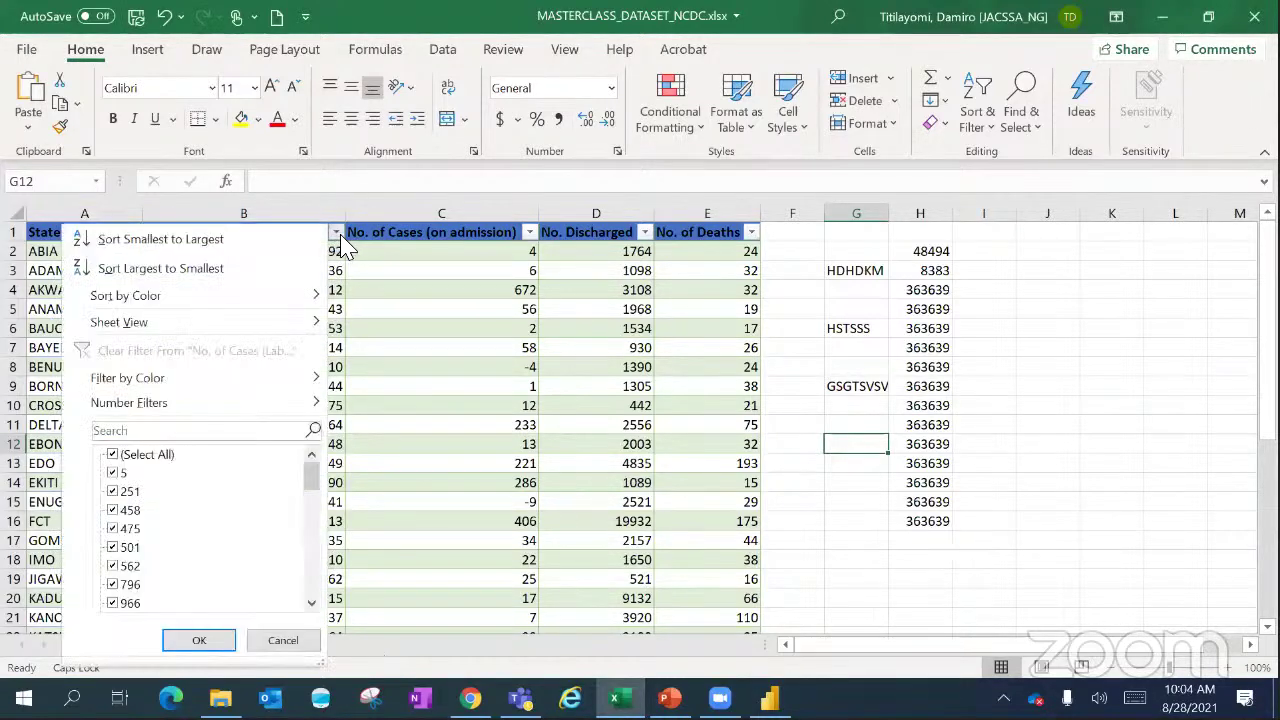
drag(316, 488, 318, 606)
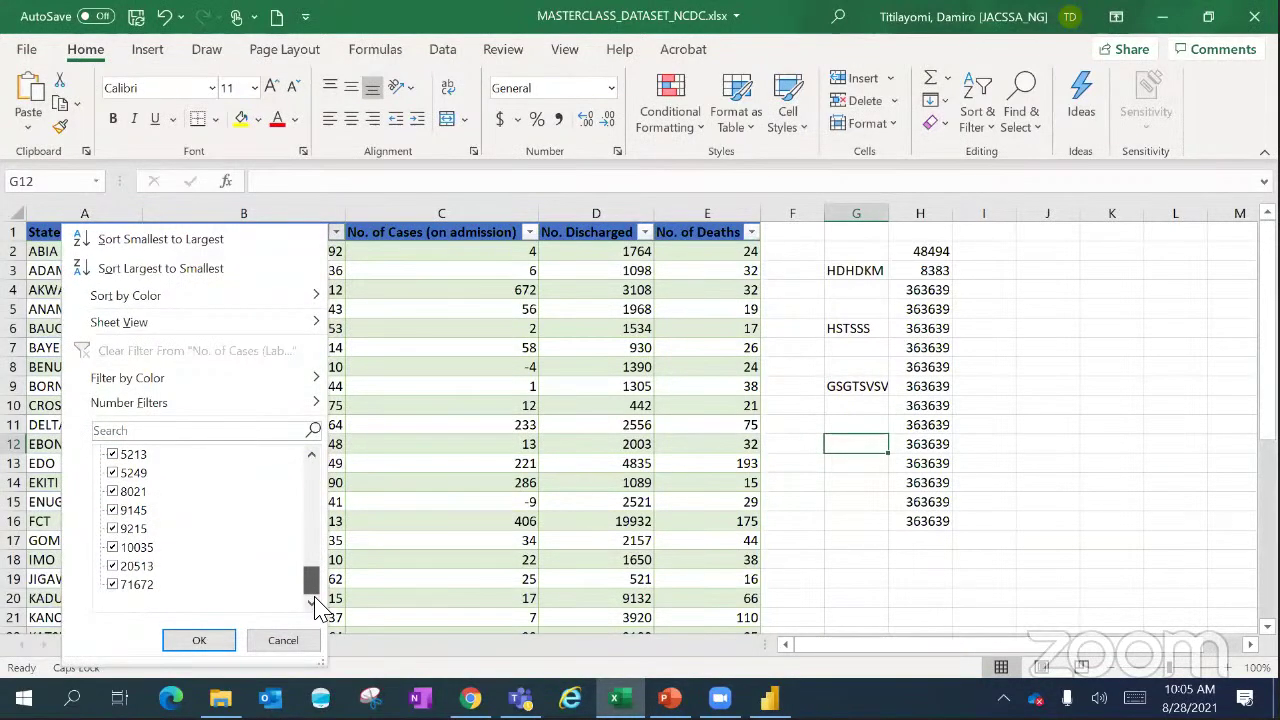
click(431, 366)
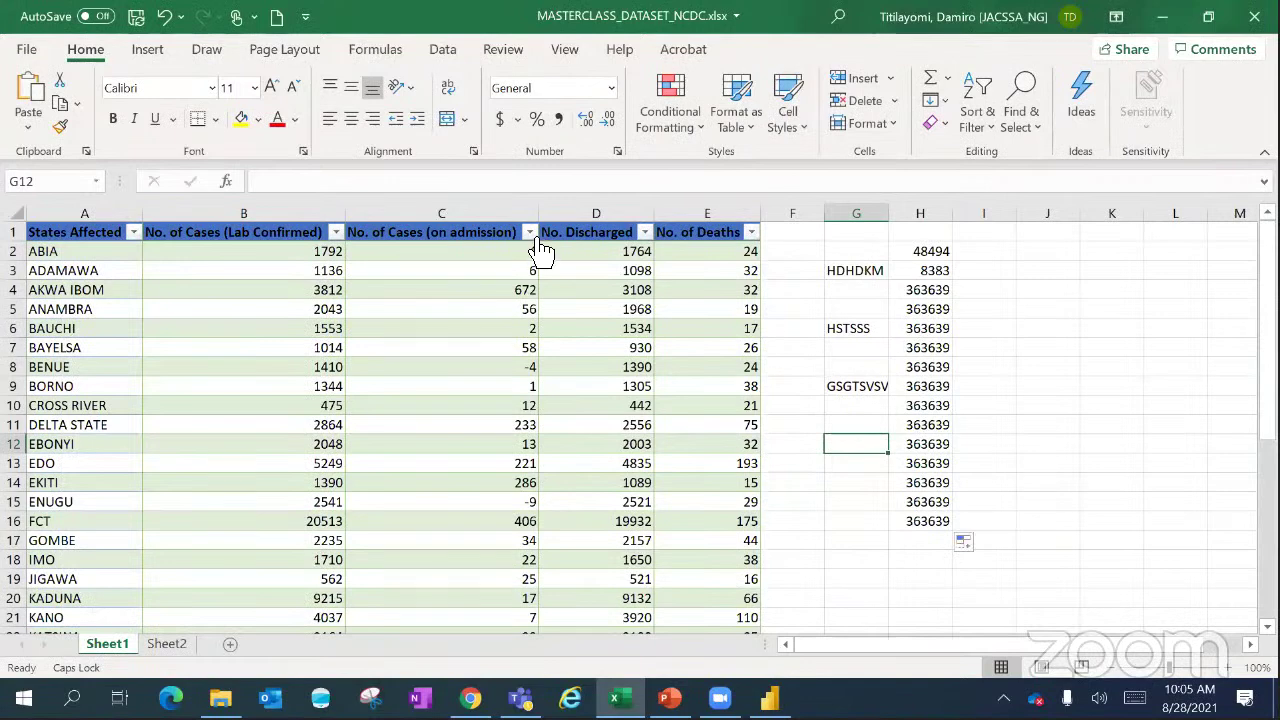
- Filter the No. of Cases (on admission) column to only the negative values -9 and -4
click(530, 233)
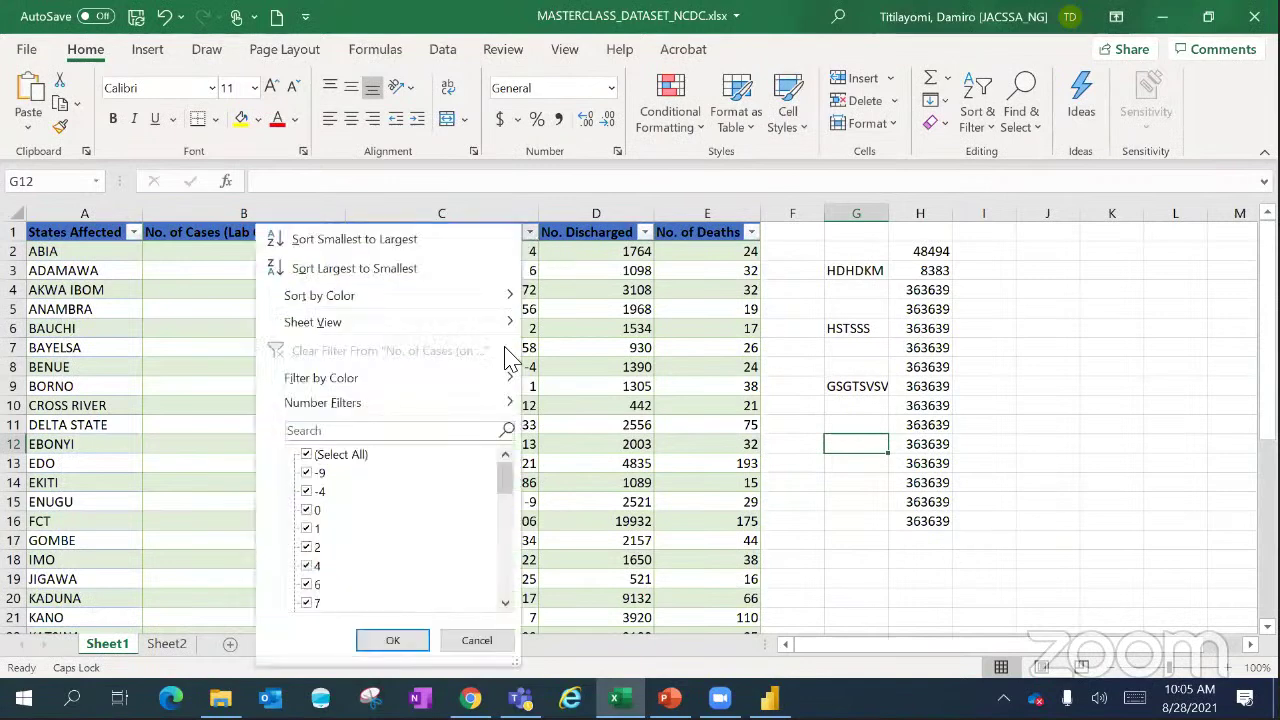
click(507, 478)
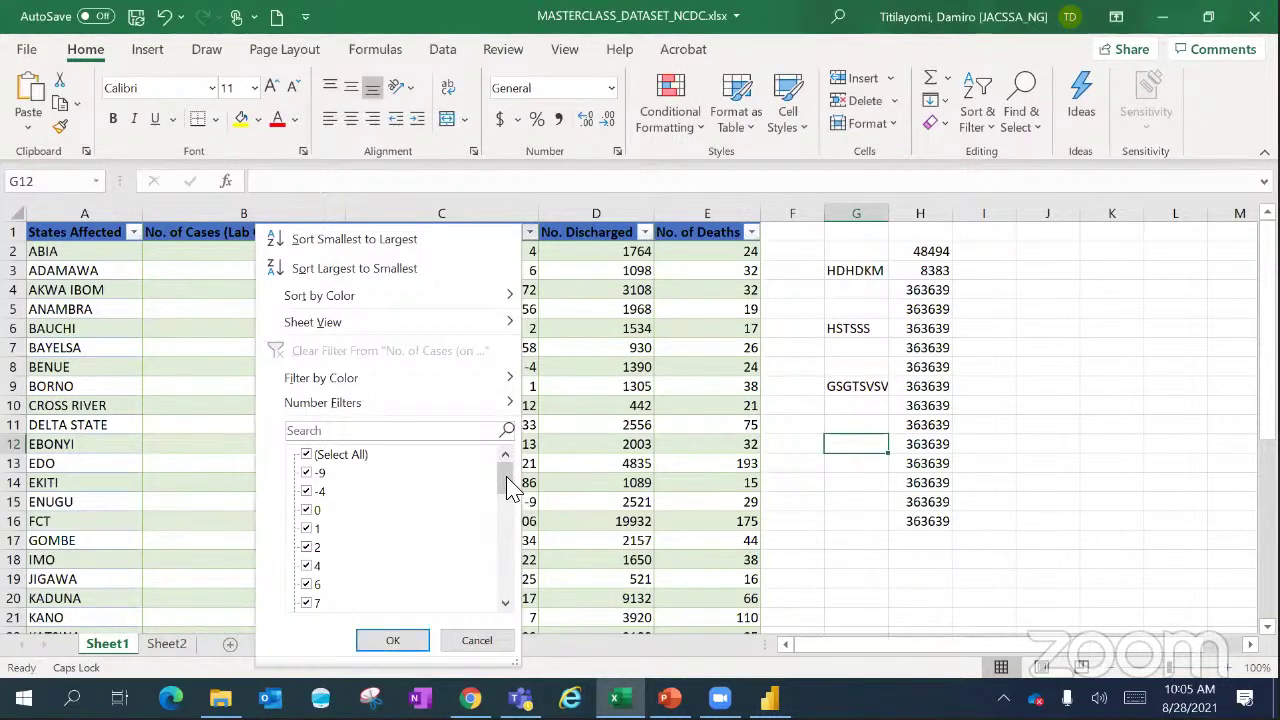
drag(507, 490, 506, 606)
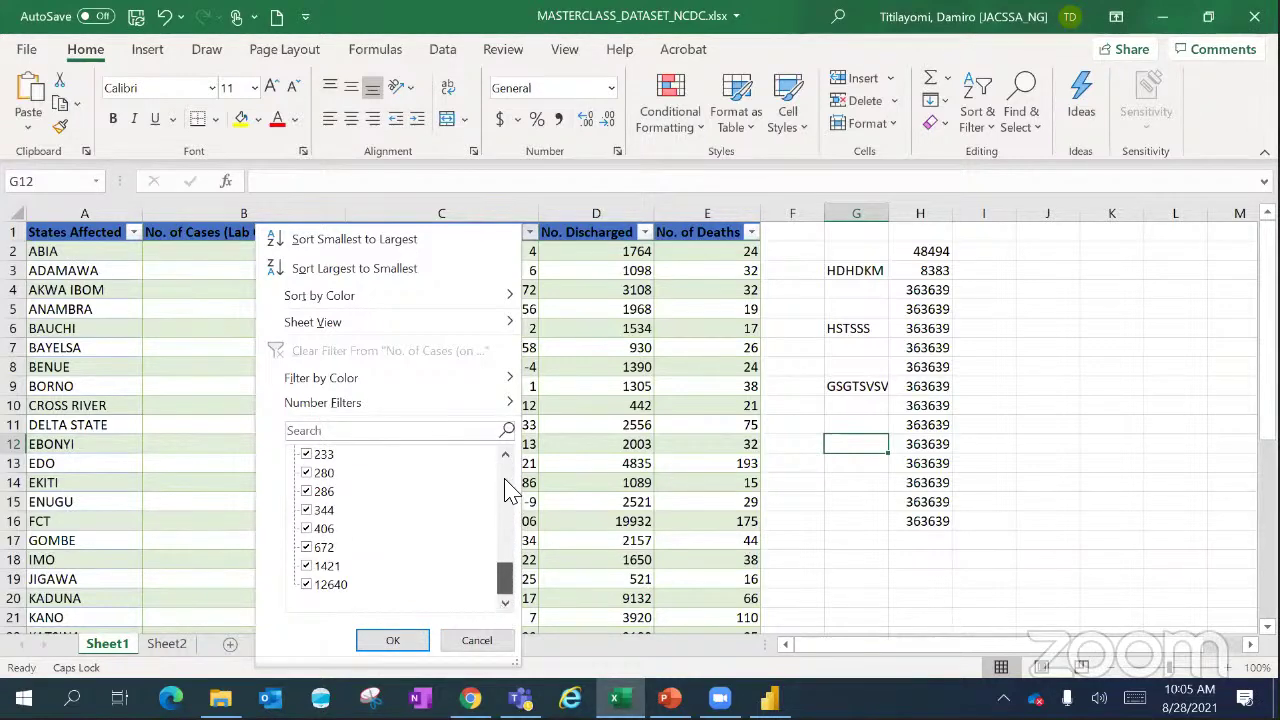
scroll(507, 470, up, 10)
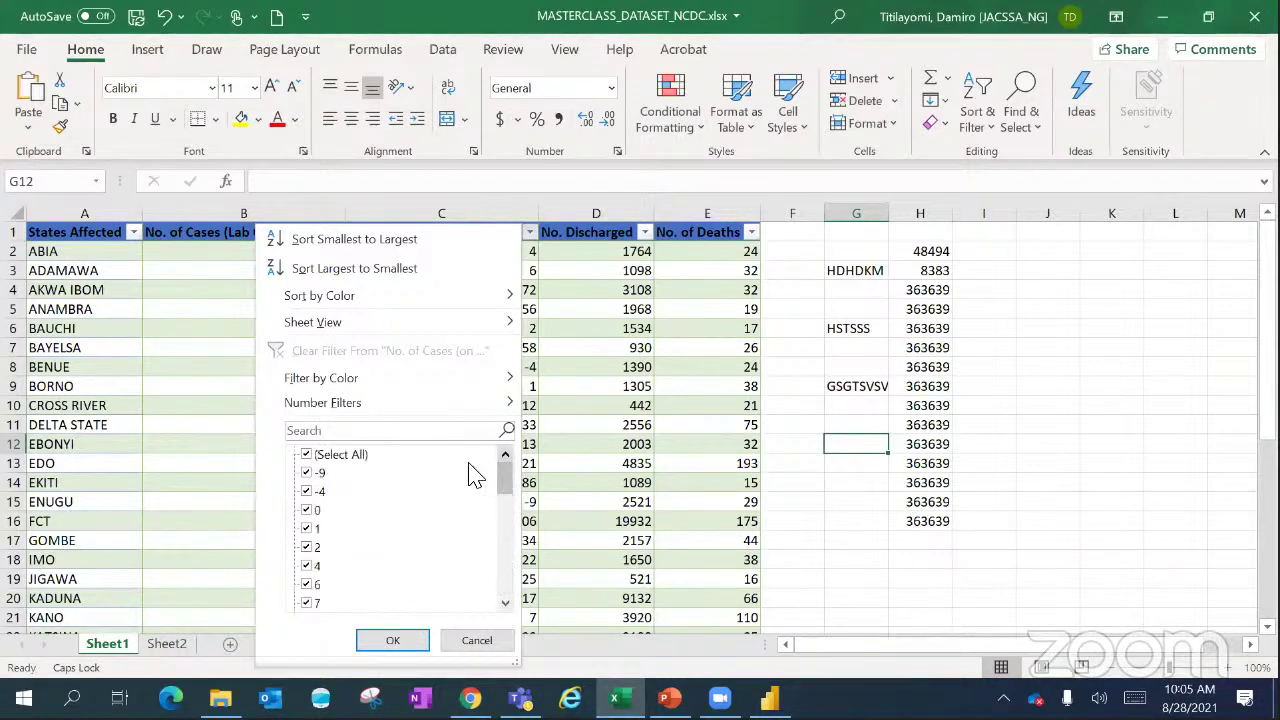
click(310, 458)
click(308, 473)
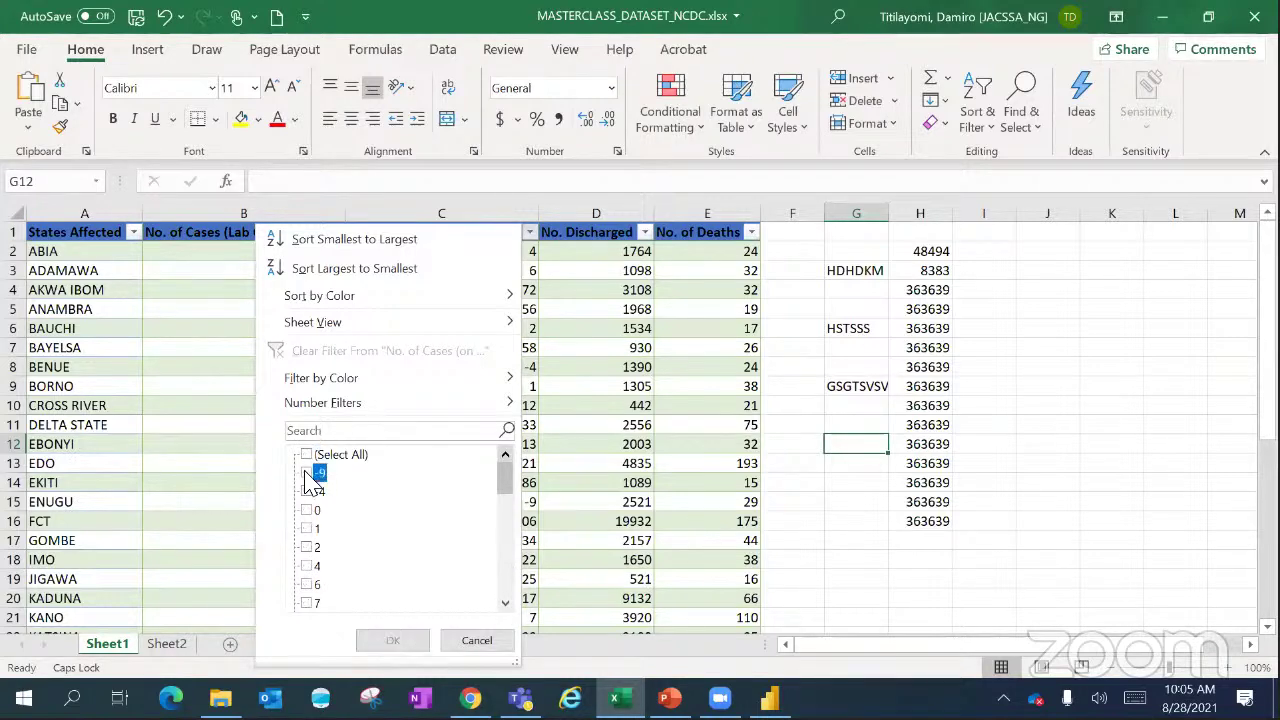
click(305, 491)
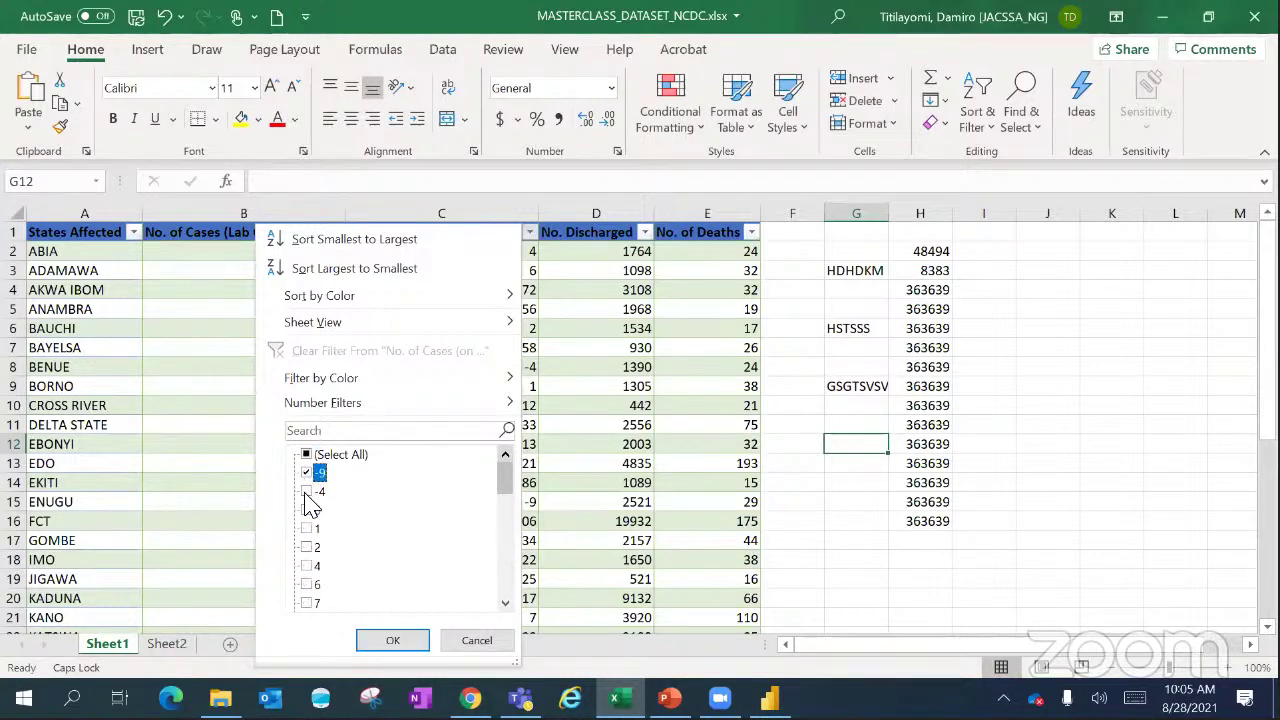
click(388, 641)
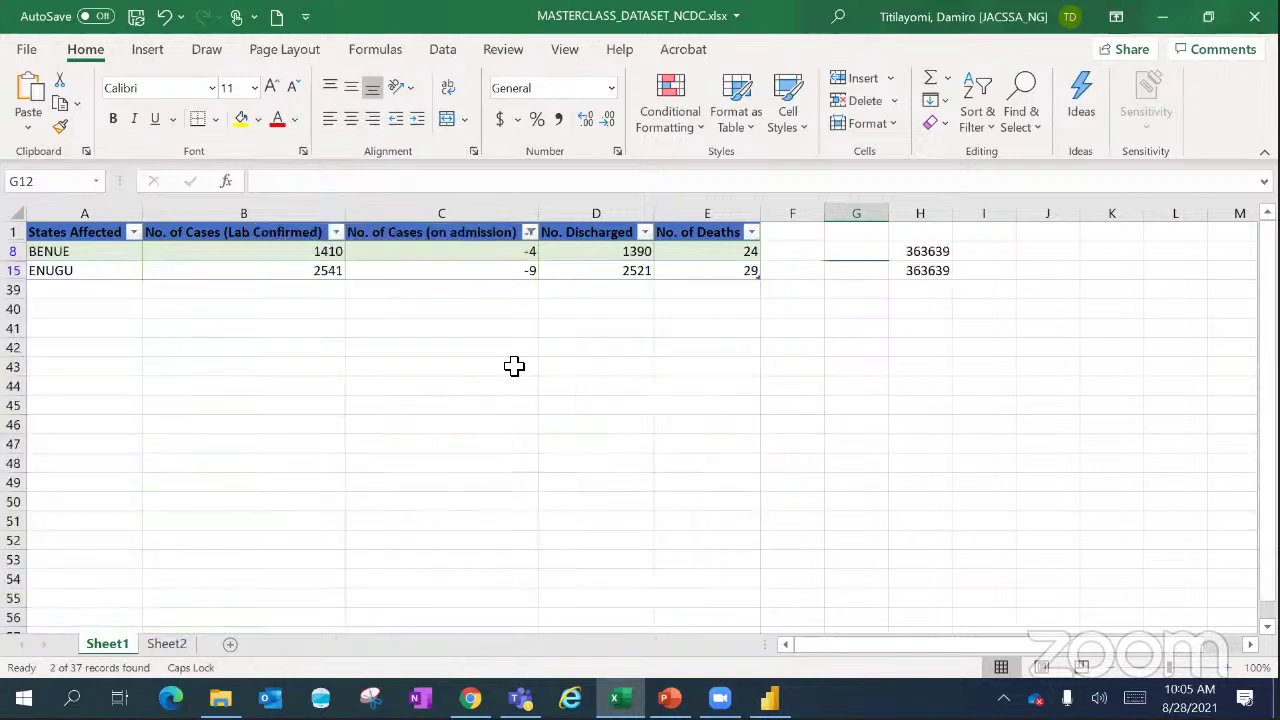
- Change the on-admission case counts to 4 for BENUE and 9 for ENUGU
click(519, 256)
text(\4)
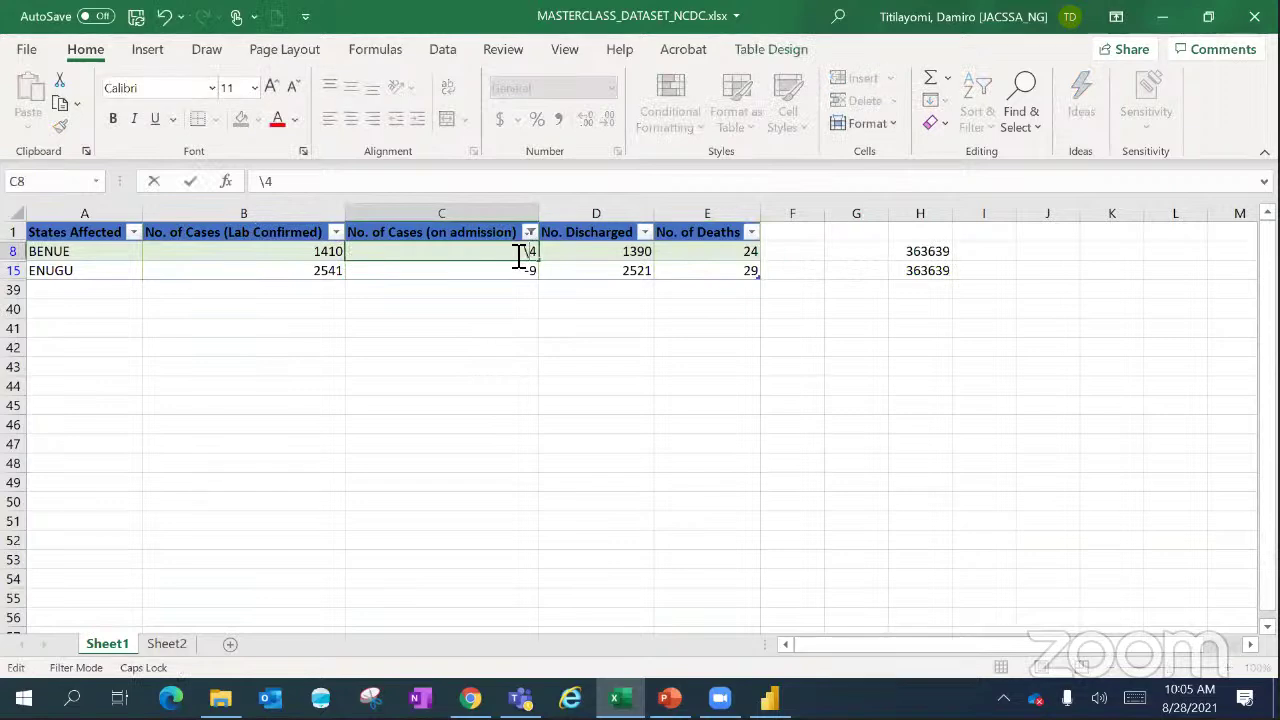
key(Left)
key(BackSpace)
click(517, 271)
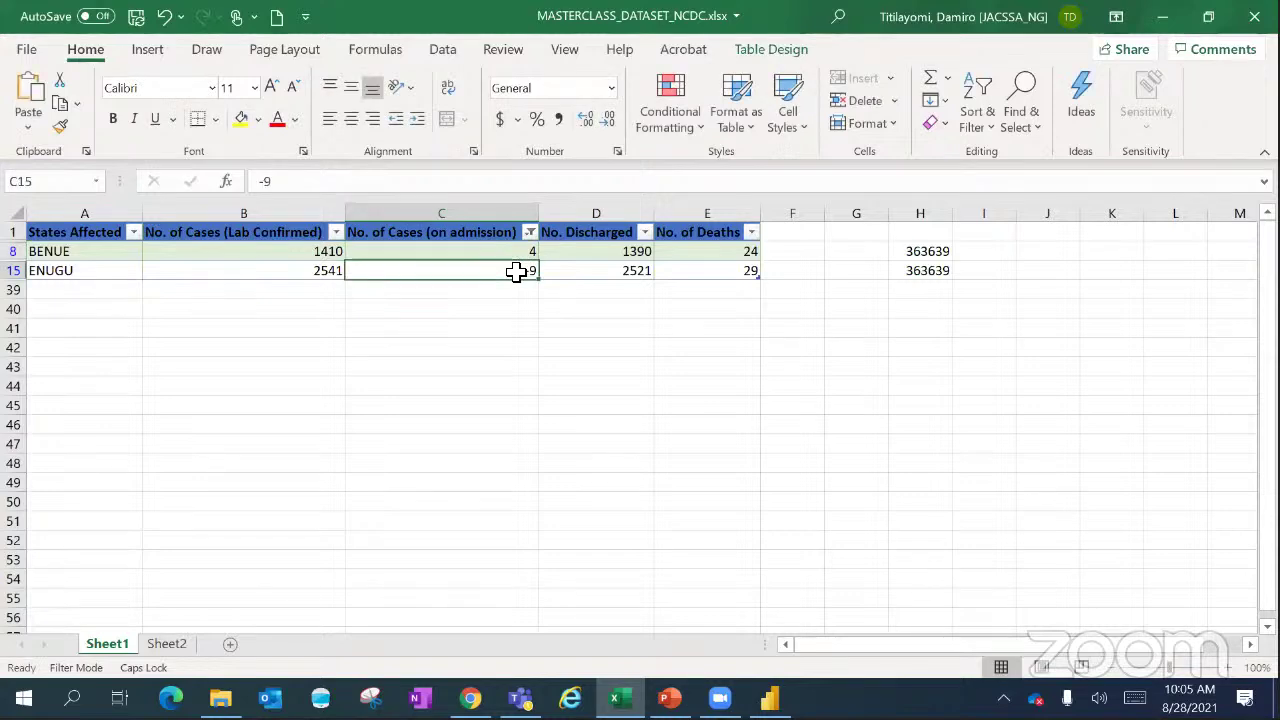
double_click(519, 275)
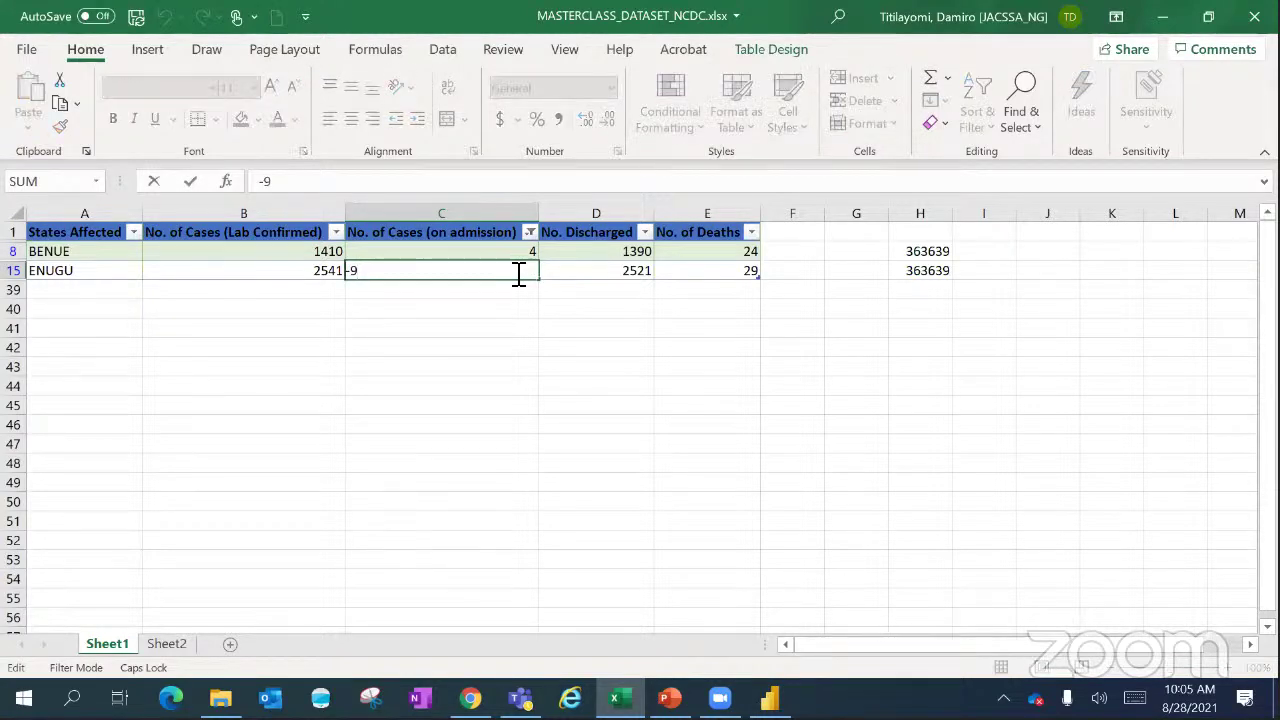
key(Left)
key(BackSpace)
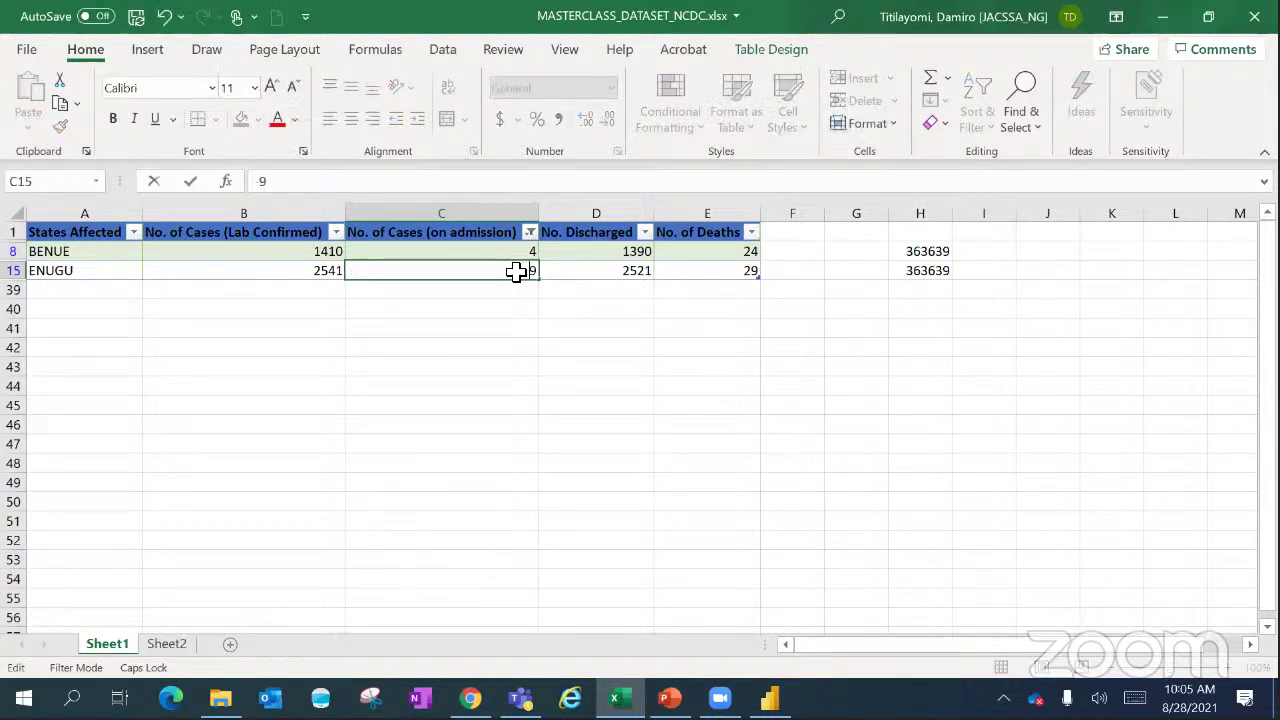
key(Return)
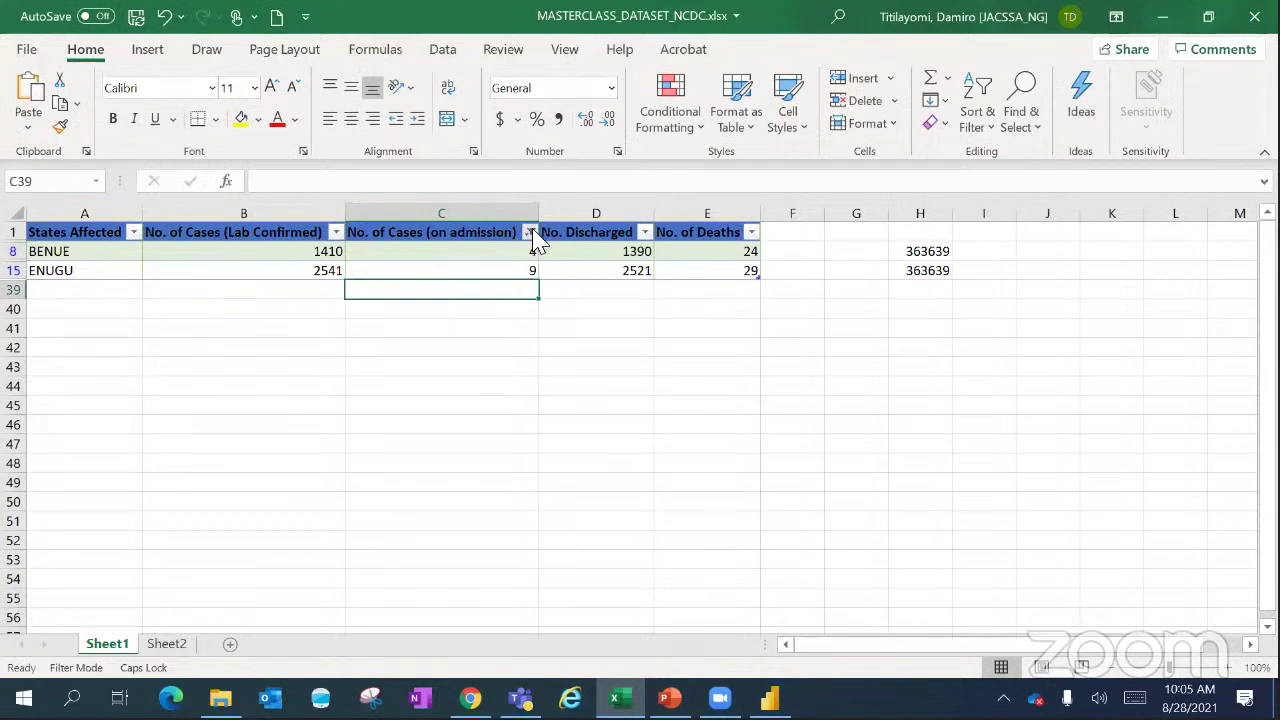
- Clear the No. of Cases (on admission) filter and recheck the column's filter values for negatives
click(530, 232)
click(406, 352)
click(530, 234)
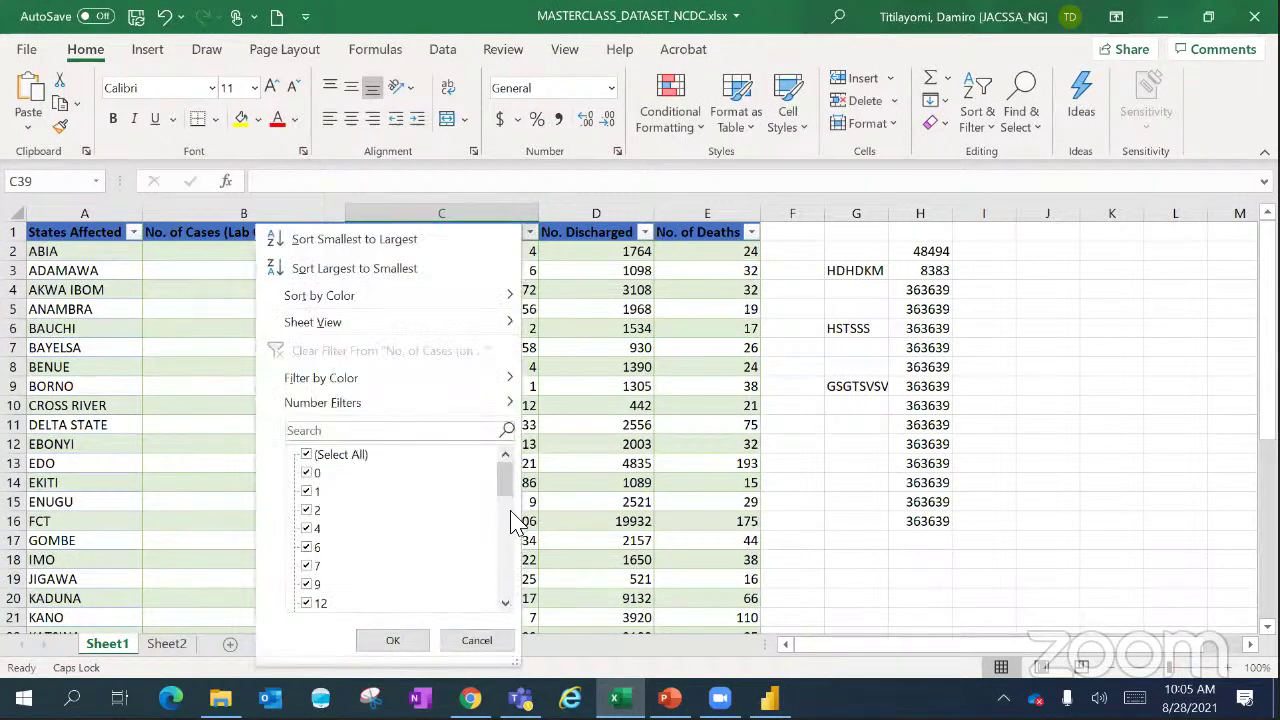
mouse_move(511, 472)
mouse_down()
mouse_move(515, 482)
mouse_move(515, 463)
mouse_up()
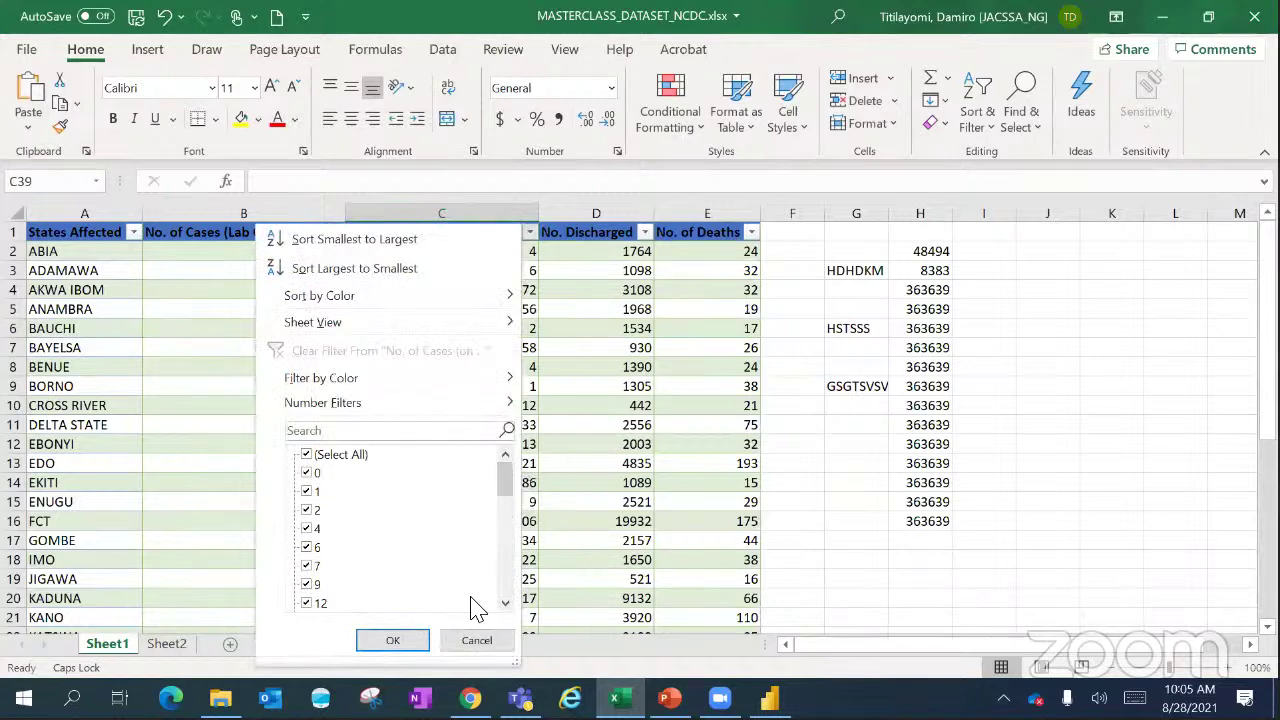
click(489, 641)
- Undo the filter clearing, the BENUE and ENUGU value edits, and the original filter on the on-admission column
click(514, 503)
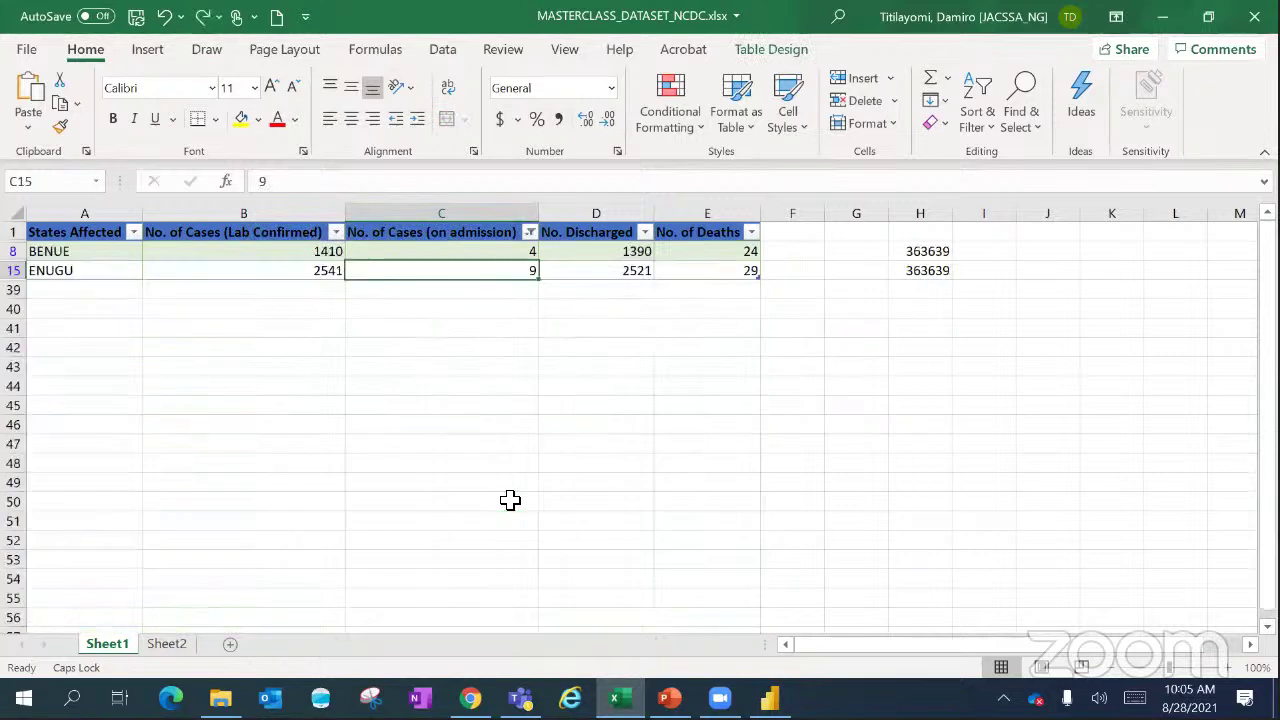
key(Up)
key(ctrl+z)
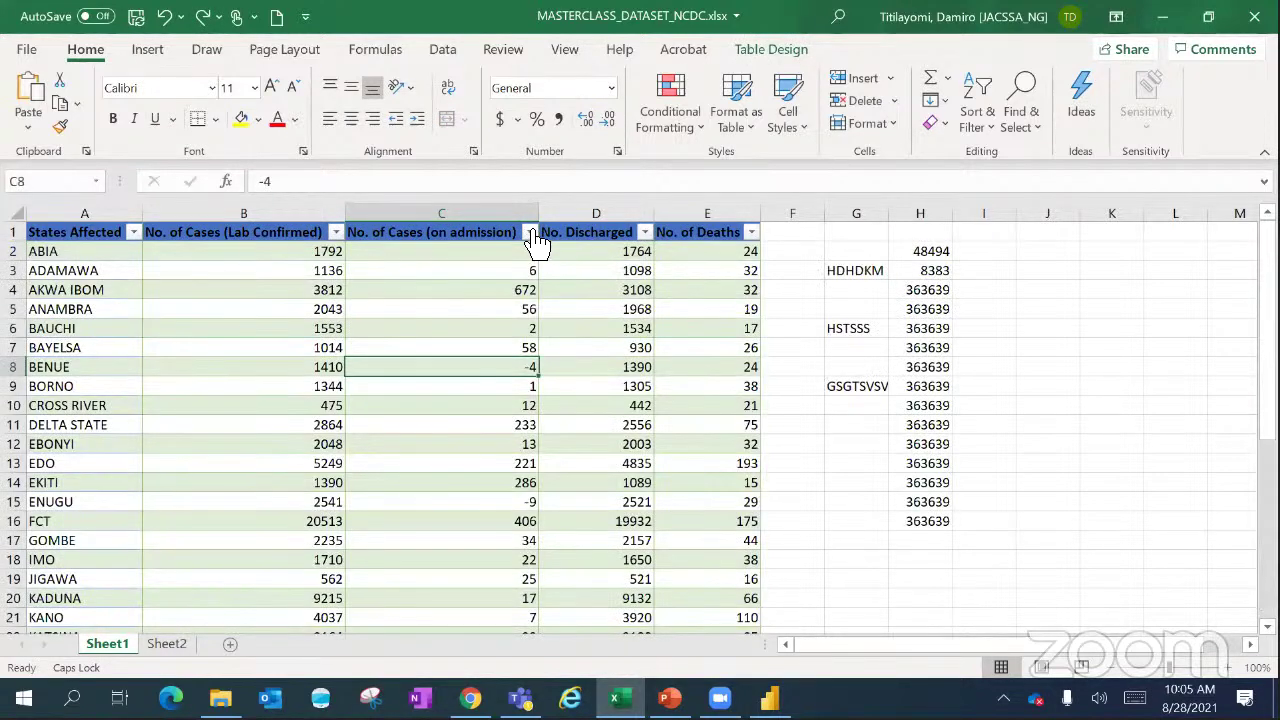
- Filter the table to show only rows with -9 and -4 in No. of Cases (on admission)
key(alt+Down)
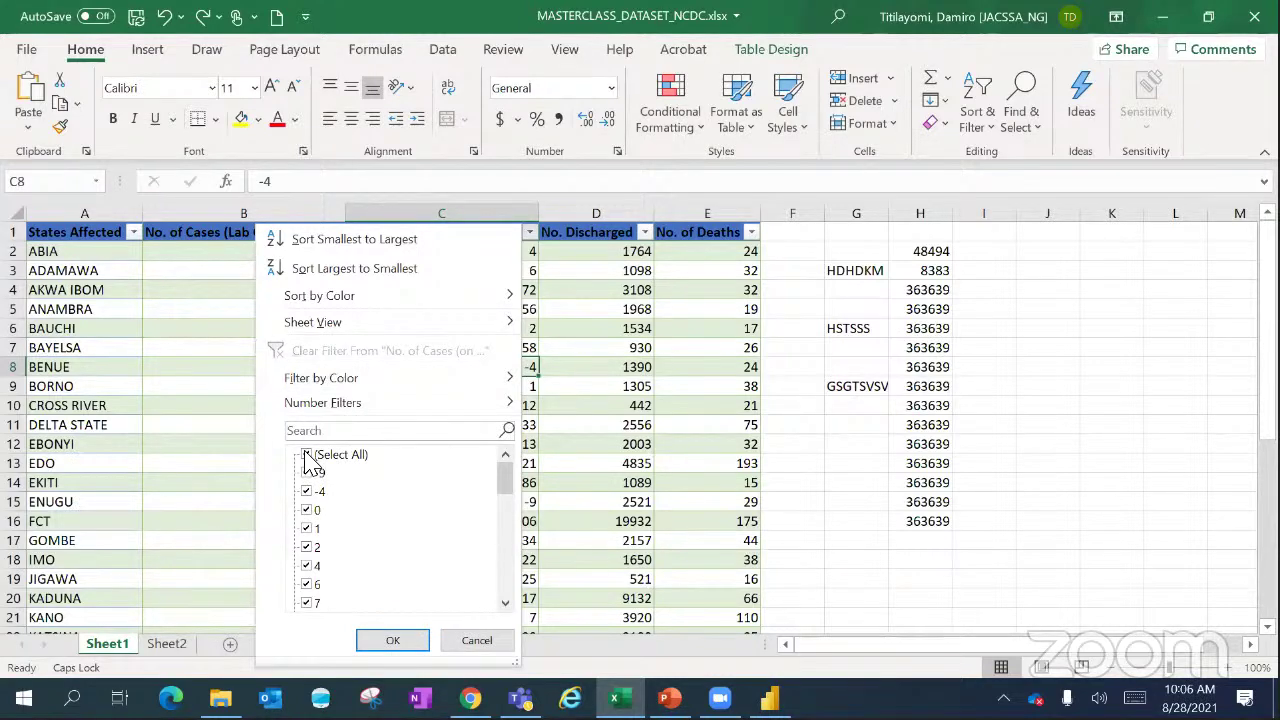
click(308, 456)
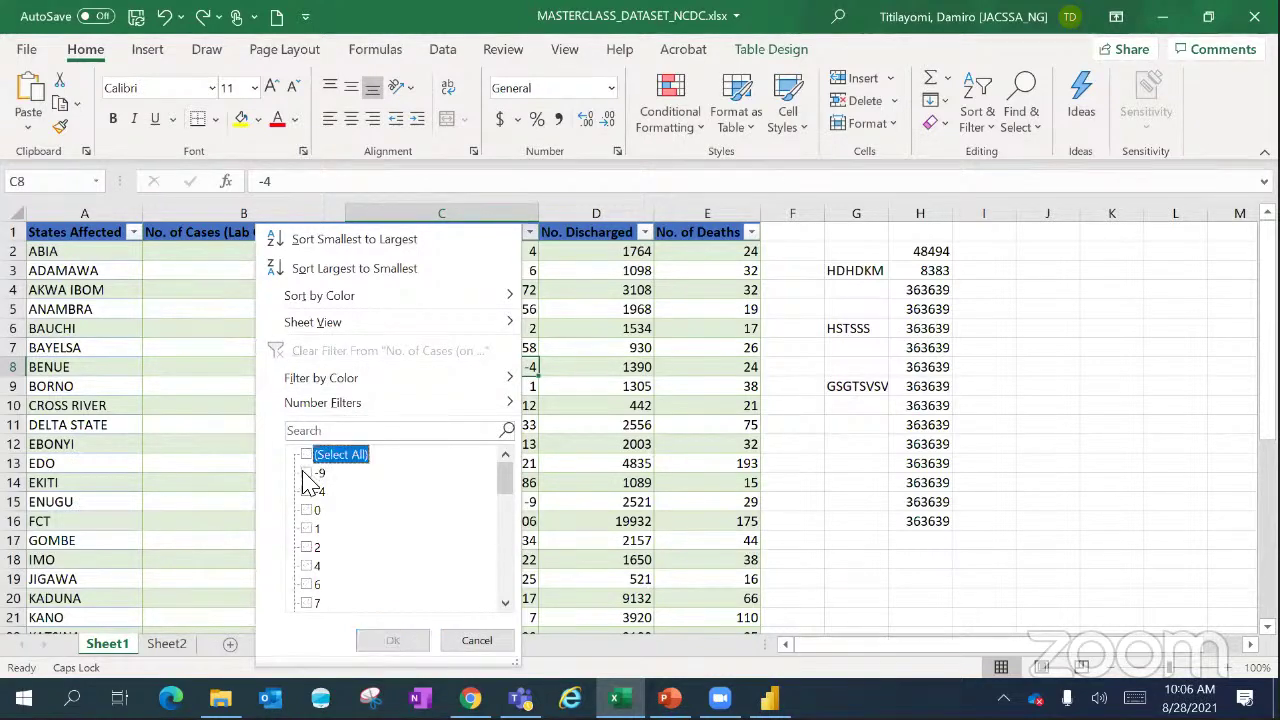
click(305, 472)
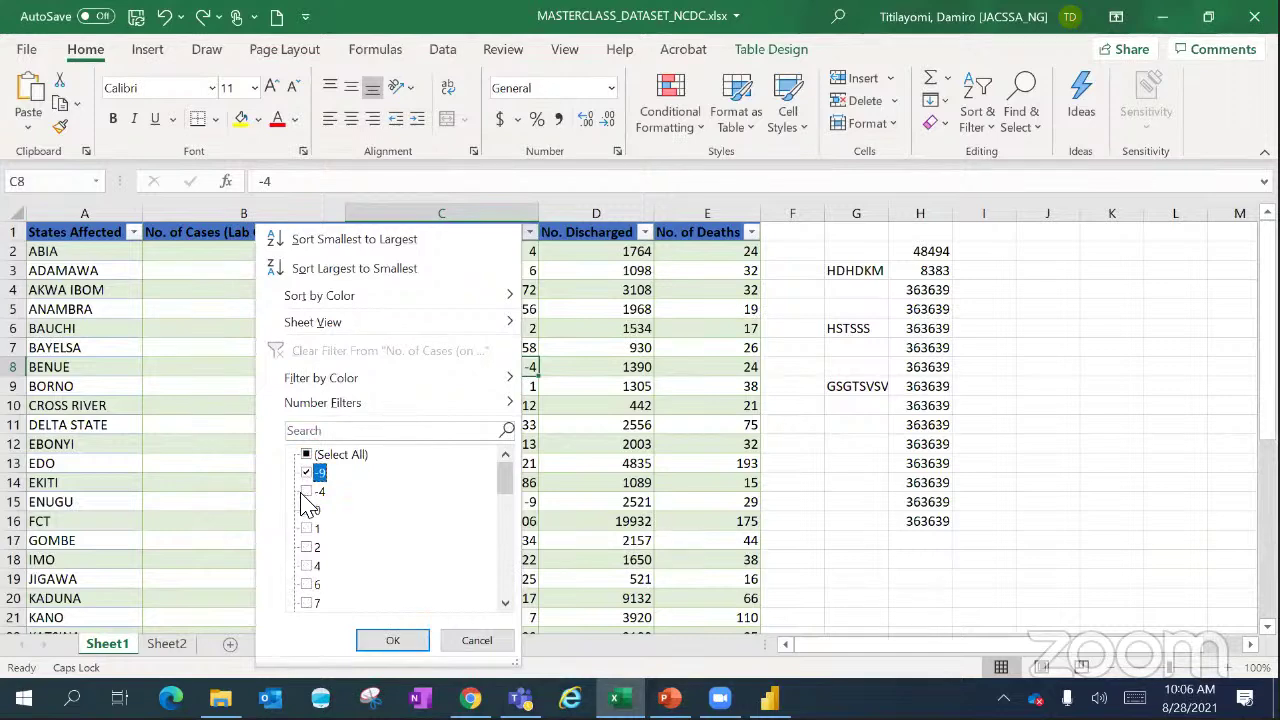
click(304, 492)
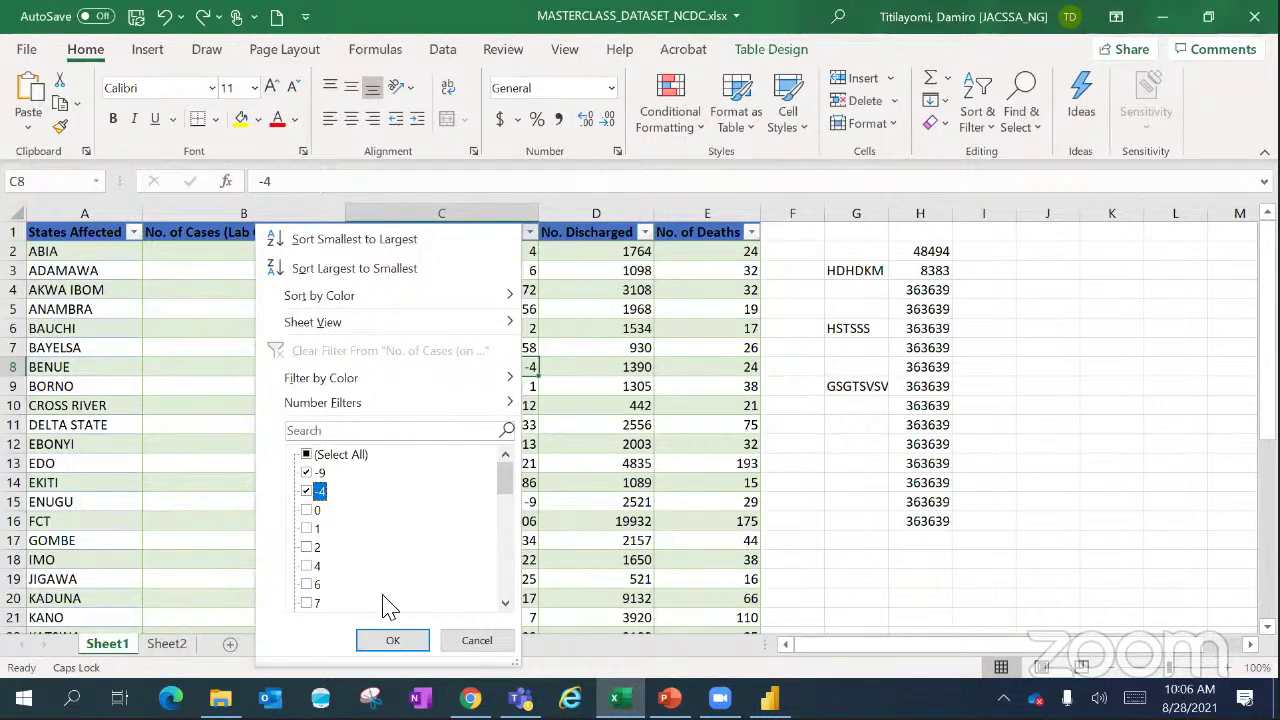
click(390, 645)
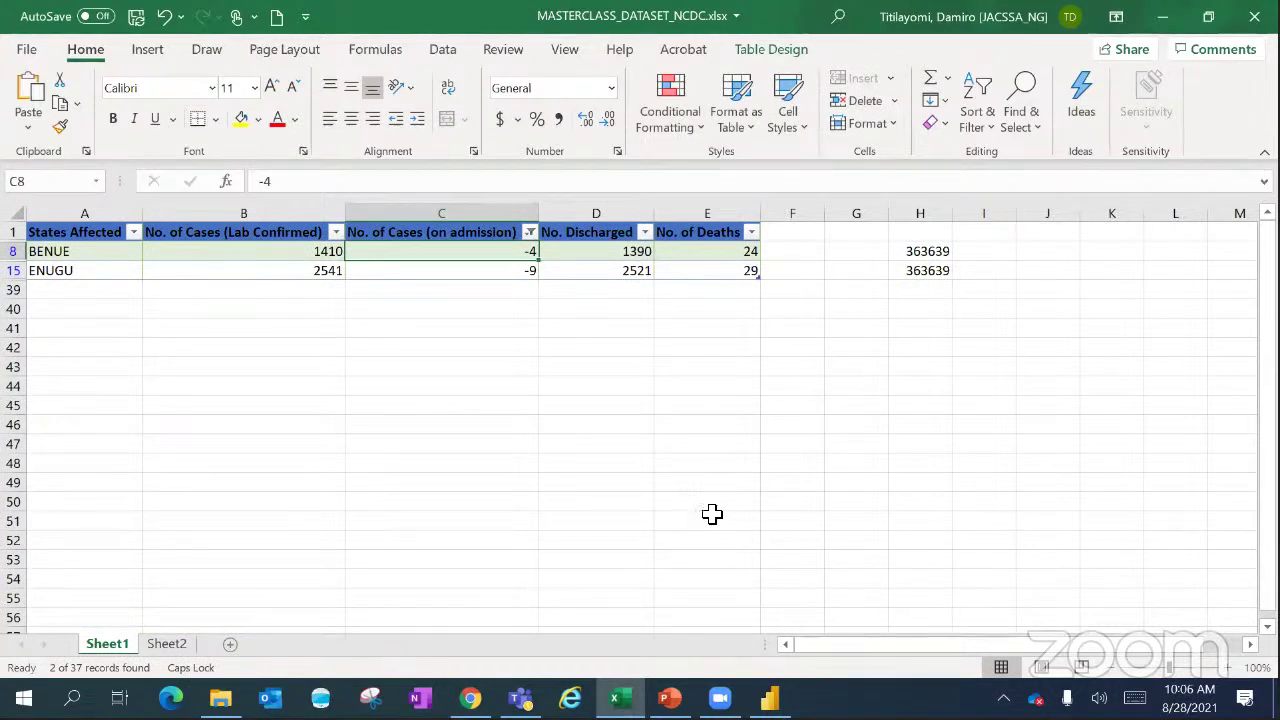
- Remove the minus signs in the on-admission column so BENUE is 4 and ENUGU is 9
double_click(510, 256)
key(Home)
key(Delete)
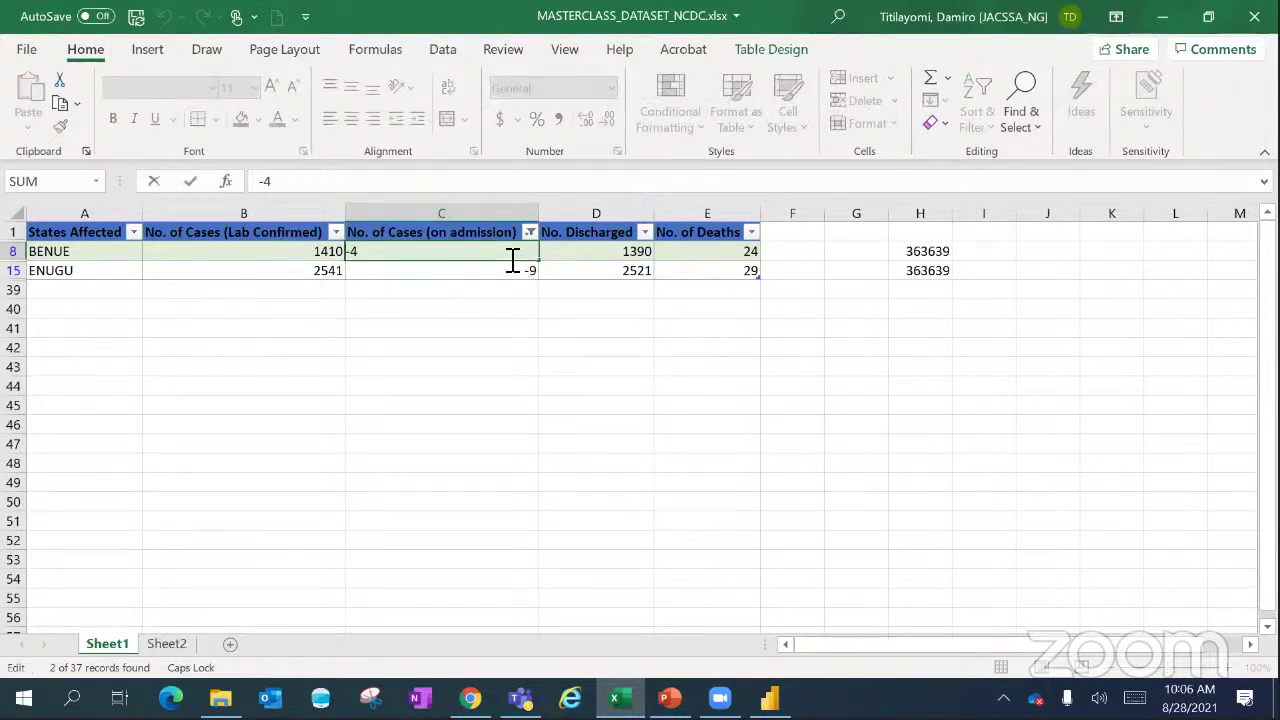
key(ctrl+Return)
double_click(500, 269)
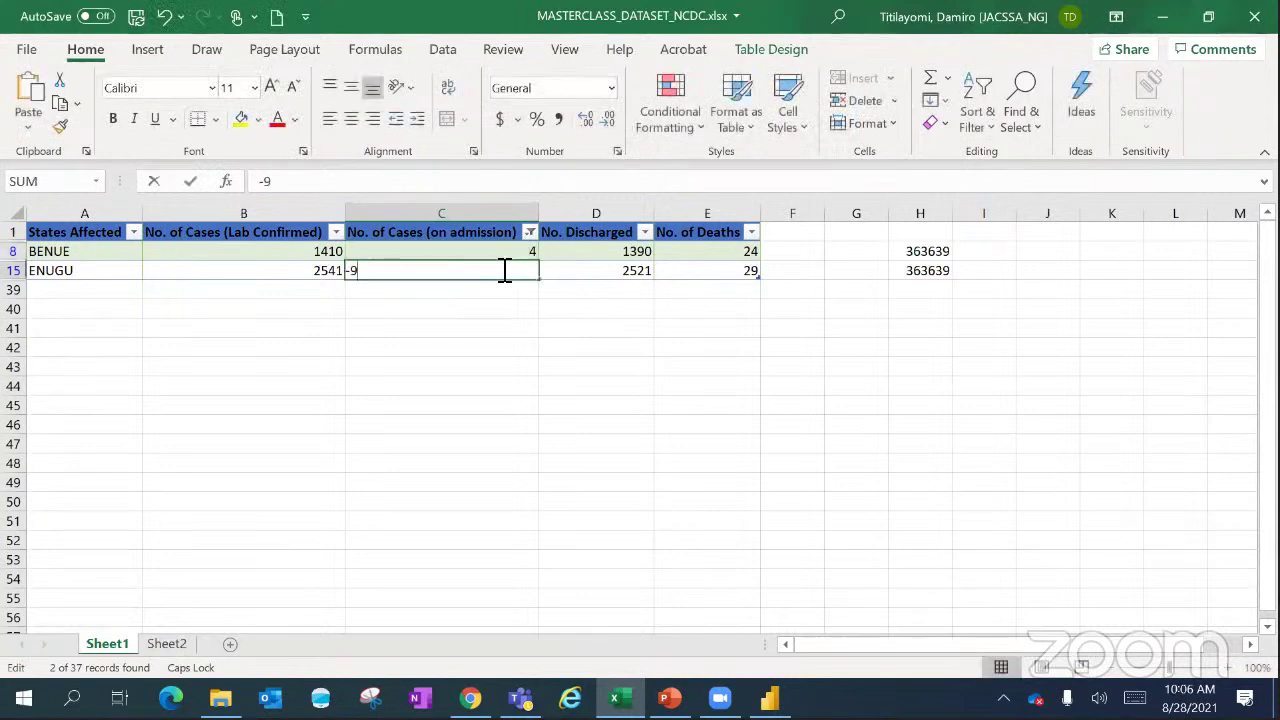
key(Home)
key(Delete)
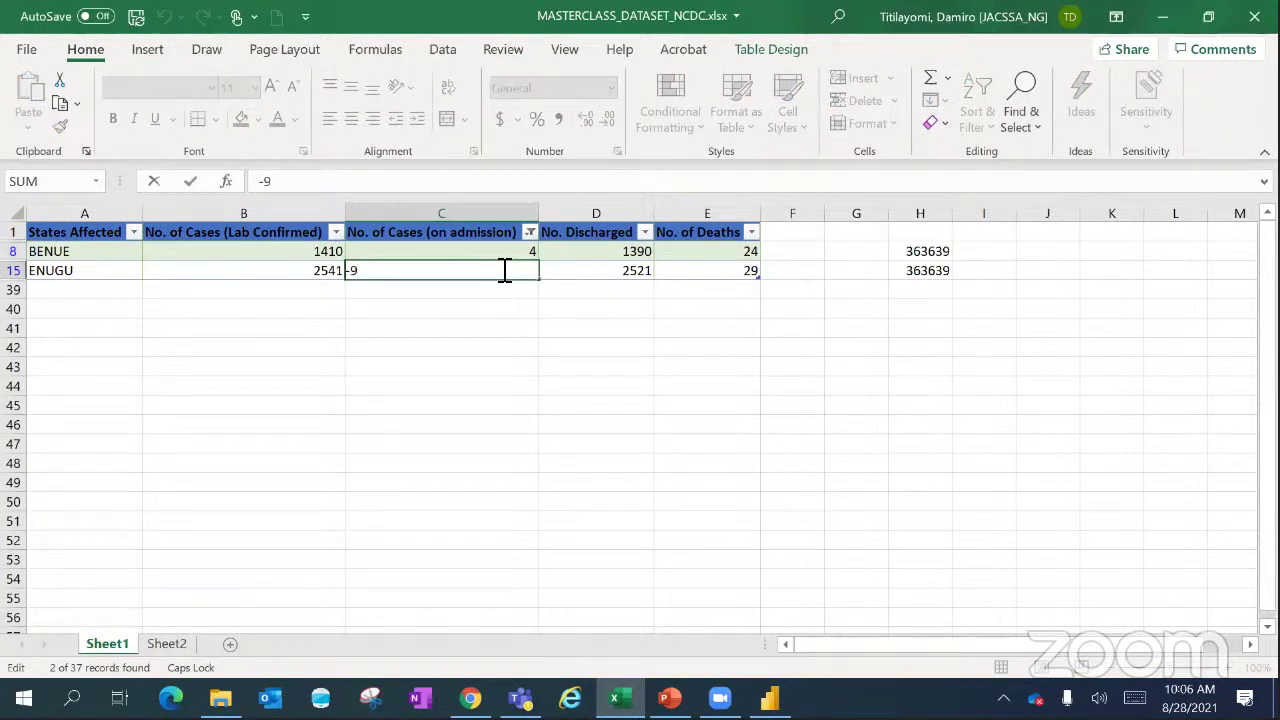
key(ctrl+Return)
key(Return)
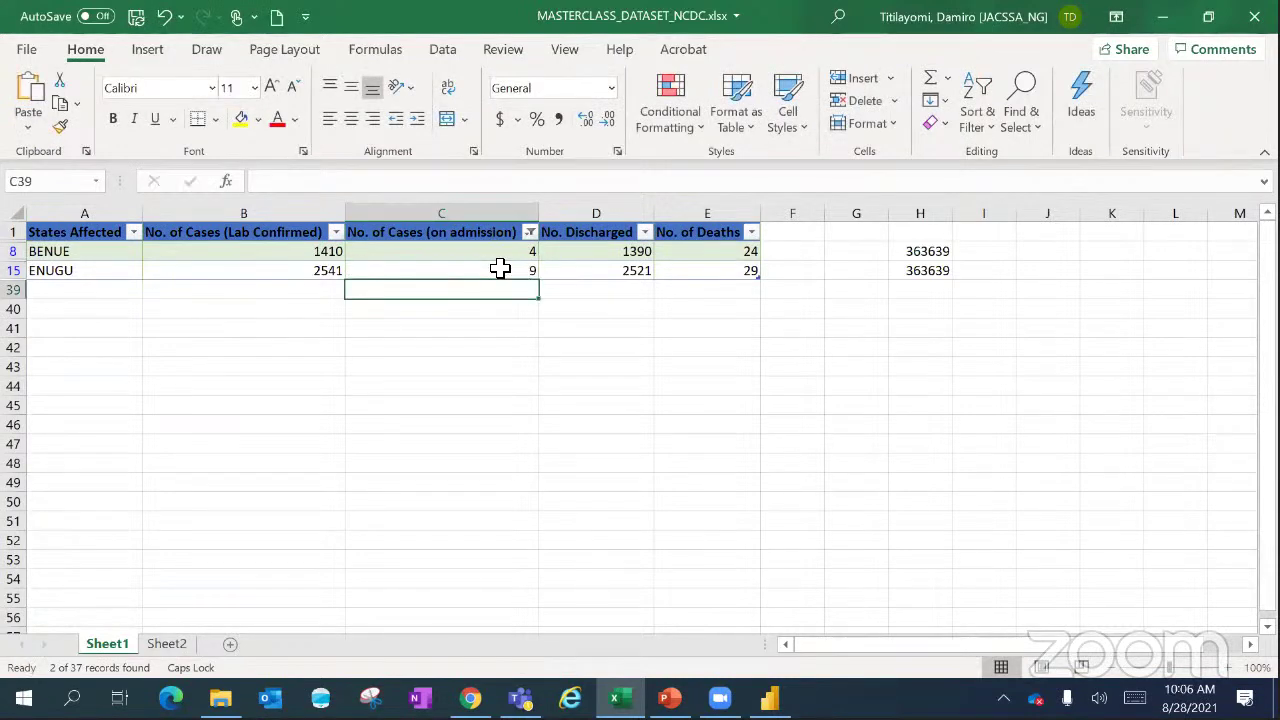
- Clear the filter from the No. of Cases (on admission) column to restore all states
click(531, 233)
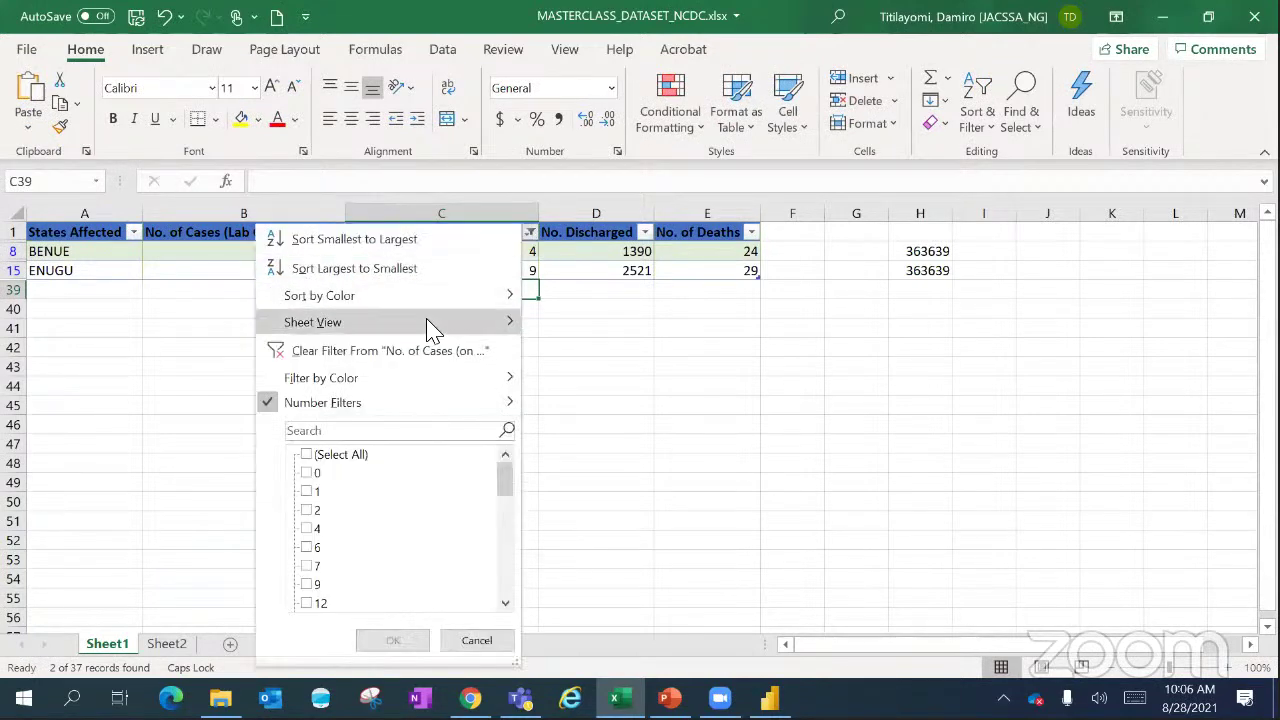
click(312, 455)
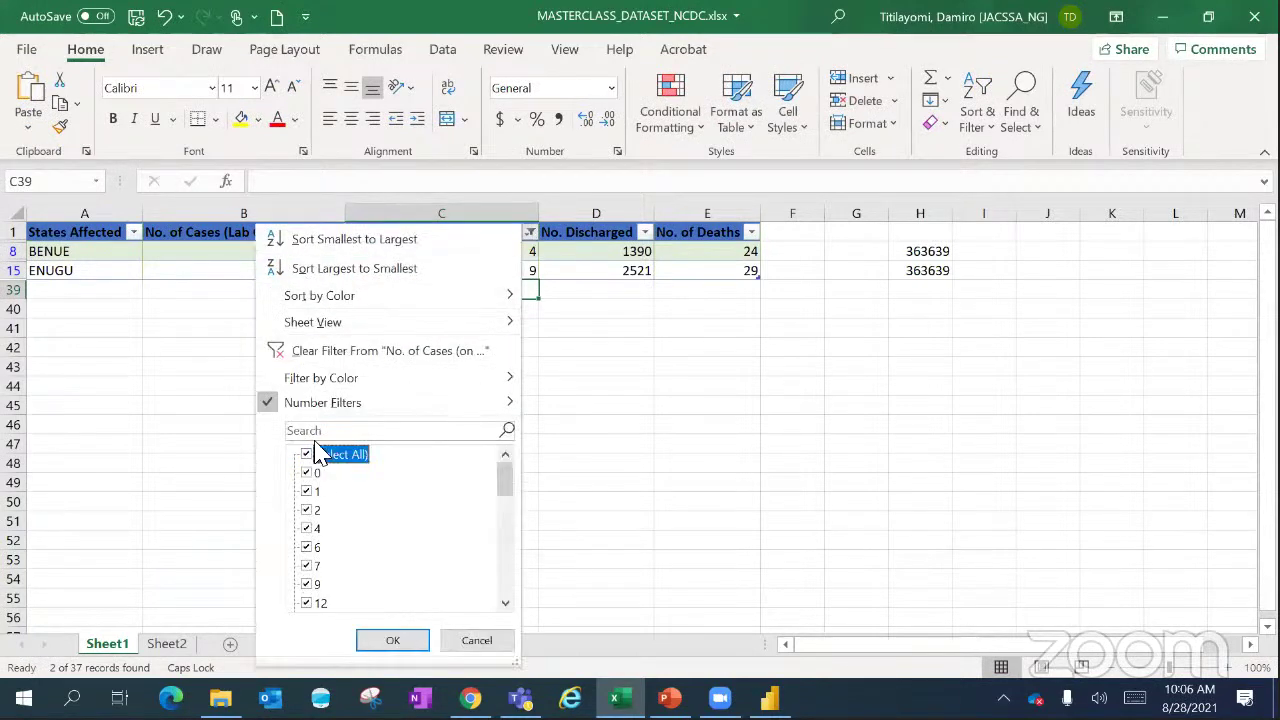
click(383, 349)
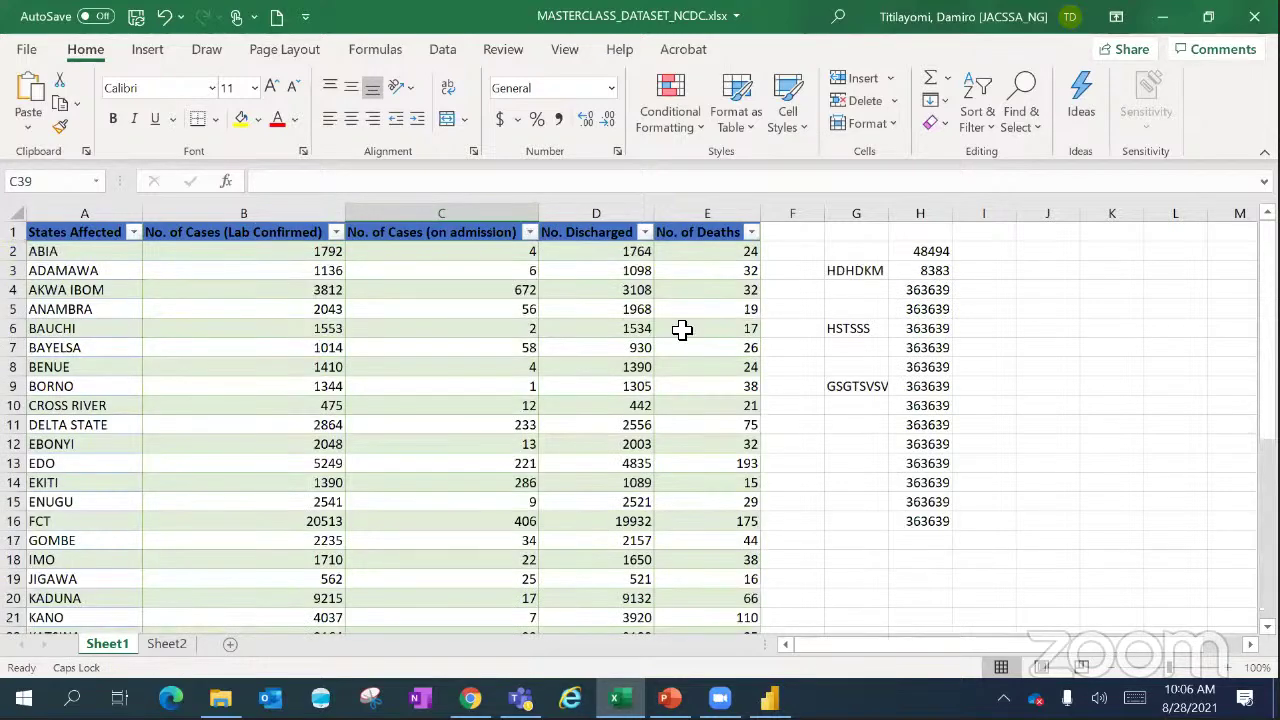
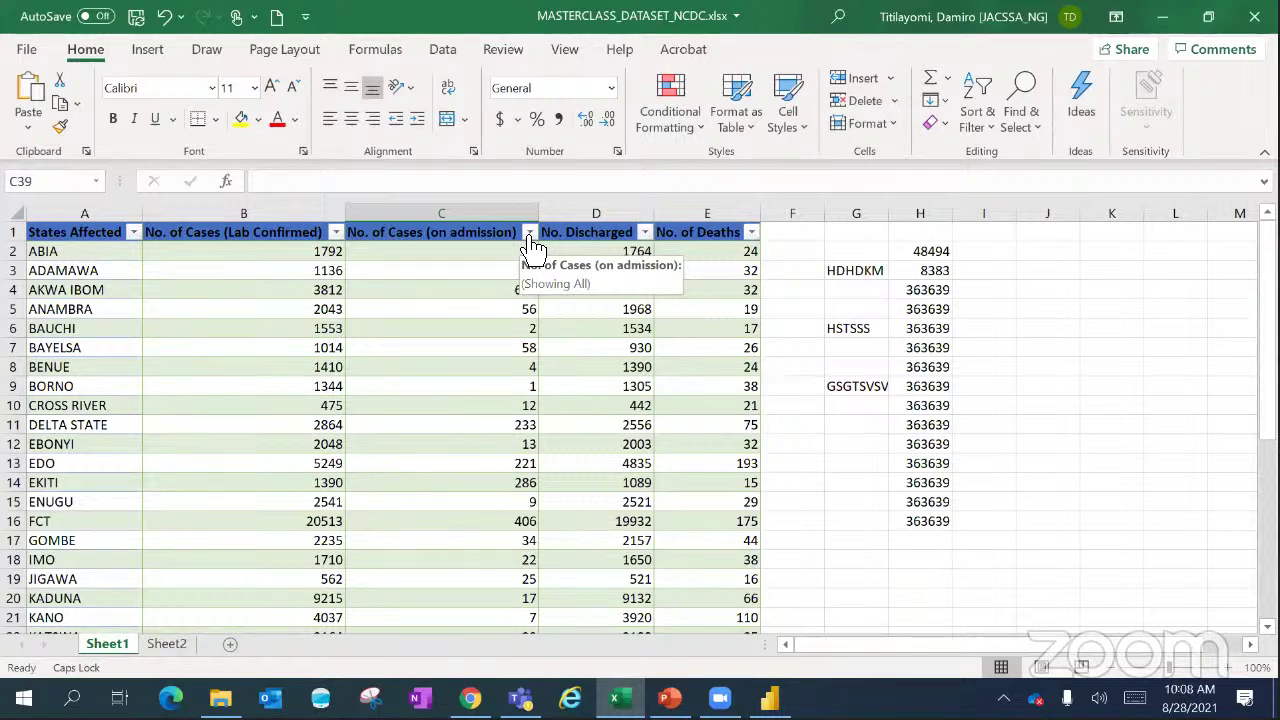
- Enter -1 in cells F2 and F3, directly beside the No. of Deaths column on Sheet1
click(789, 249)
text(-1)
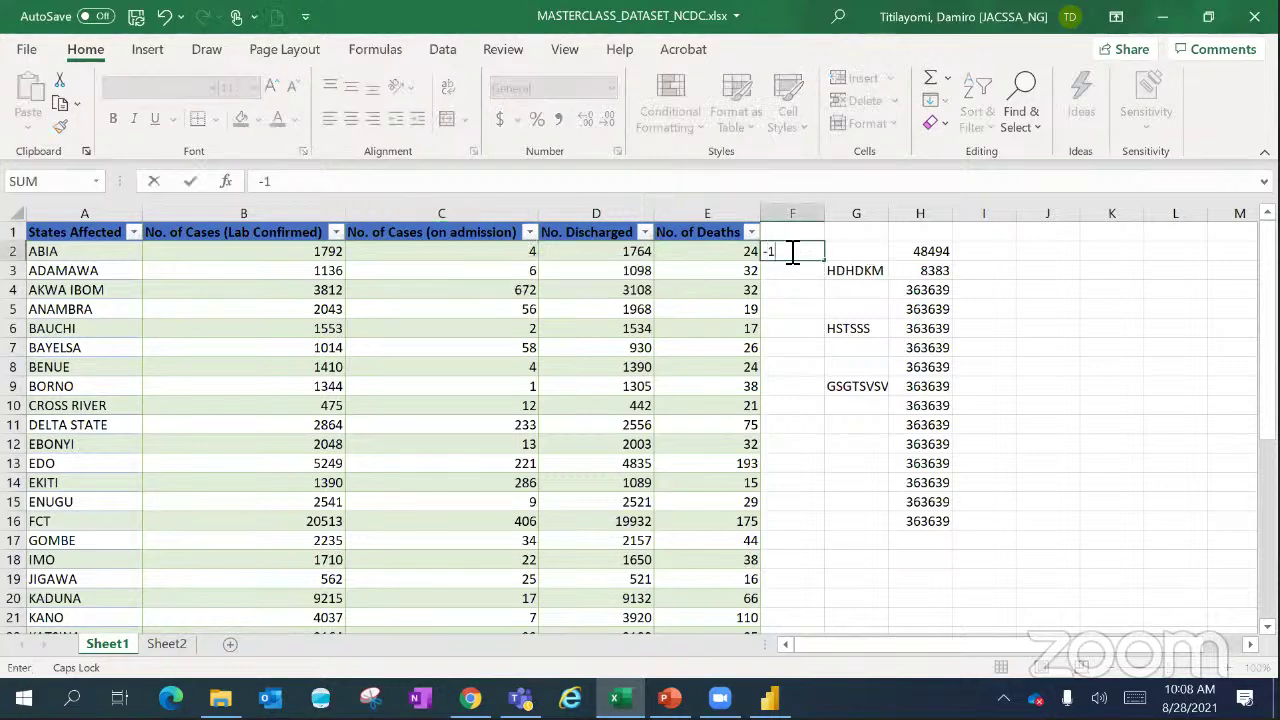
key(Return)
text(-1)
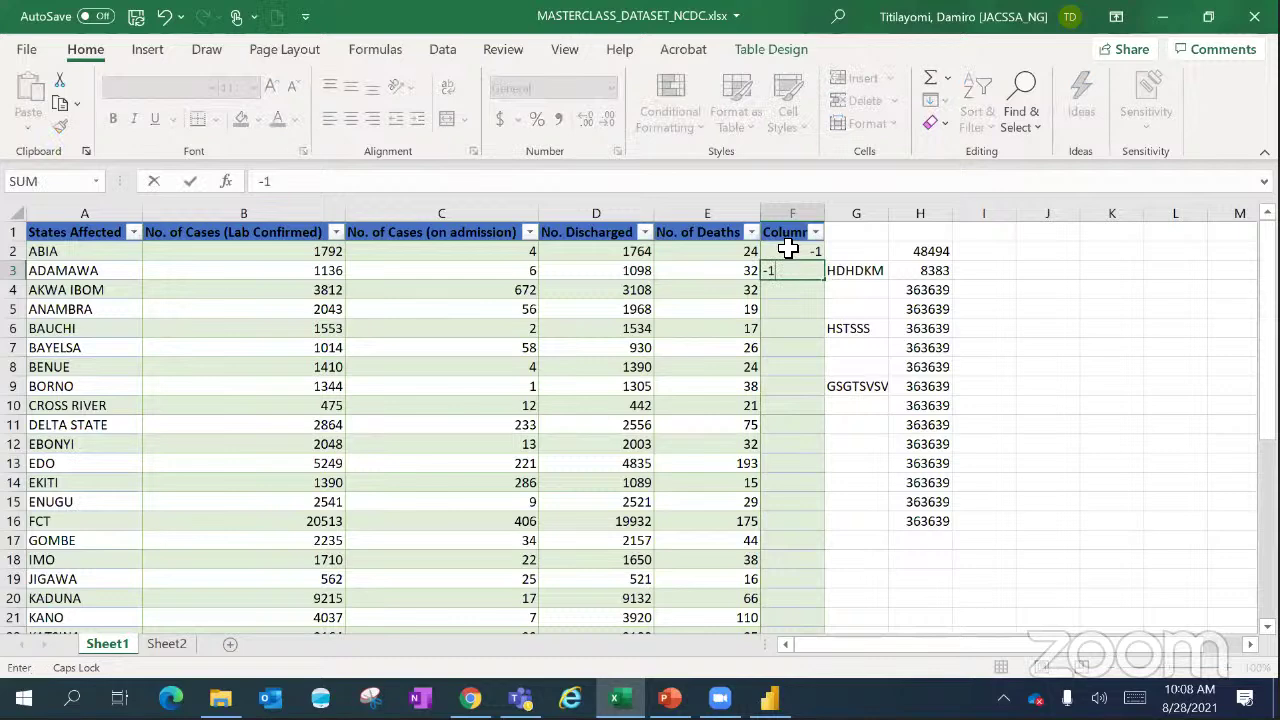
key(Return)
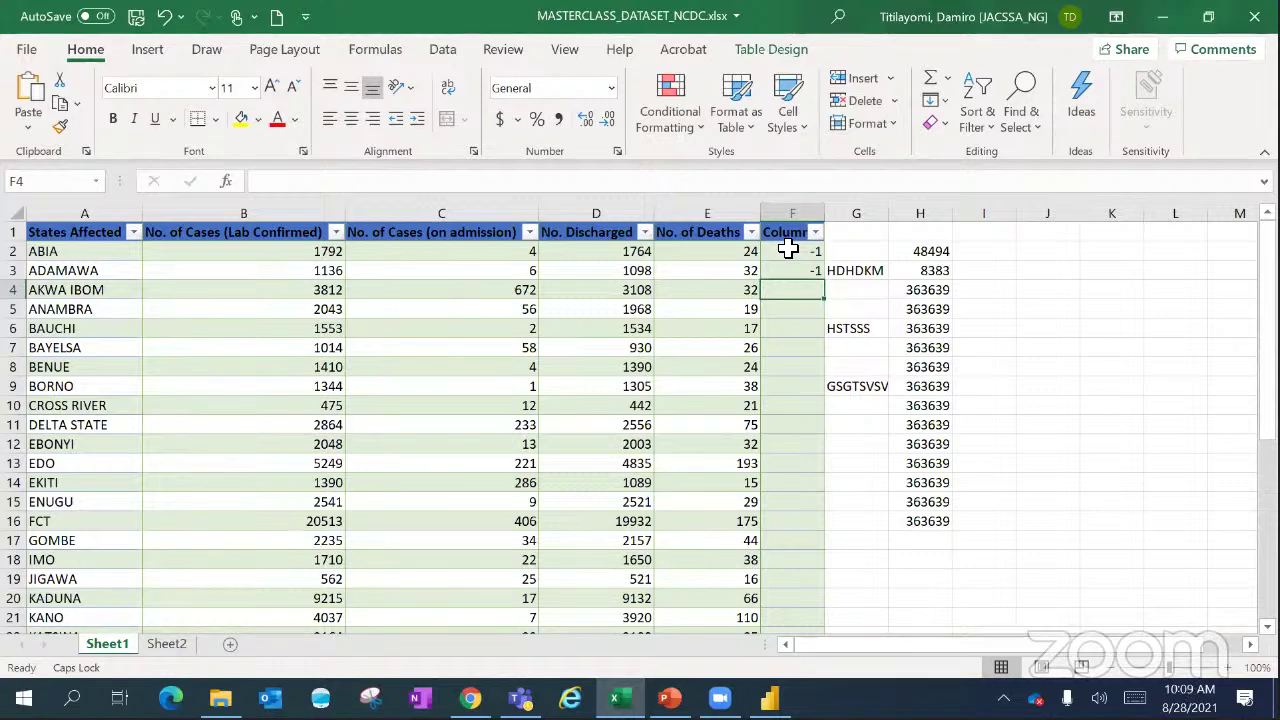
- Remove the -1 test entries and the extra table column from column F
key(Up)
key(Delete)
key(ctrl+z)
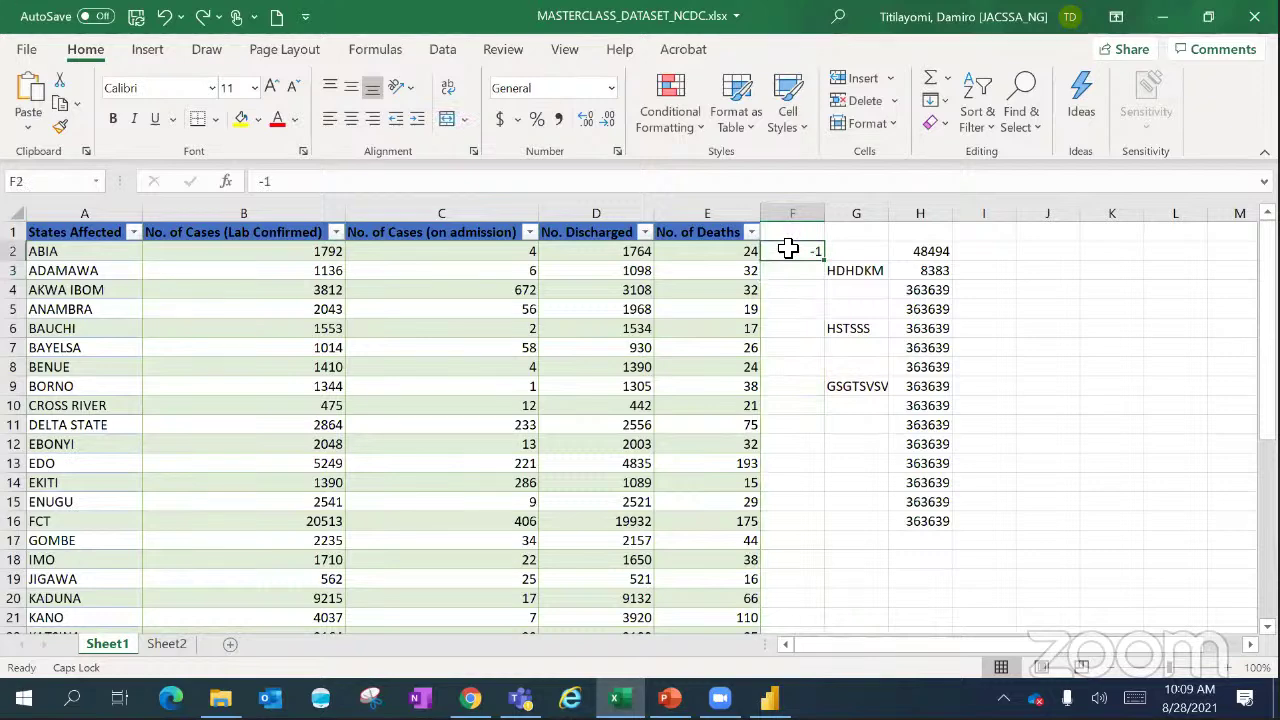
key(Delete)
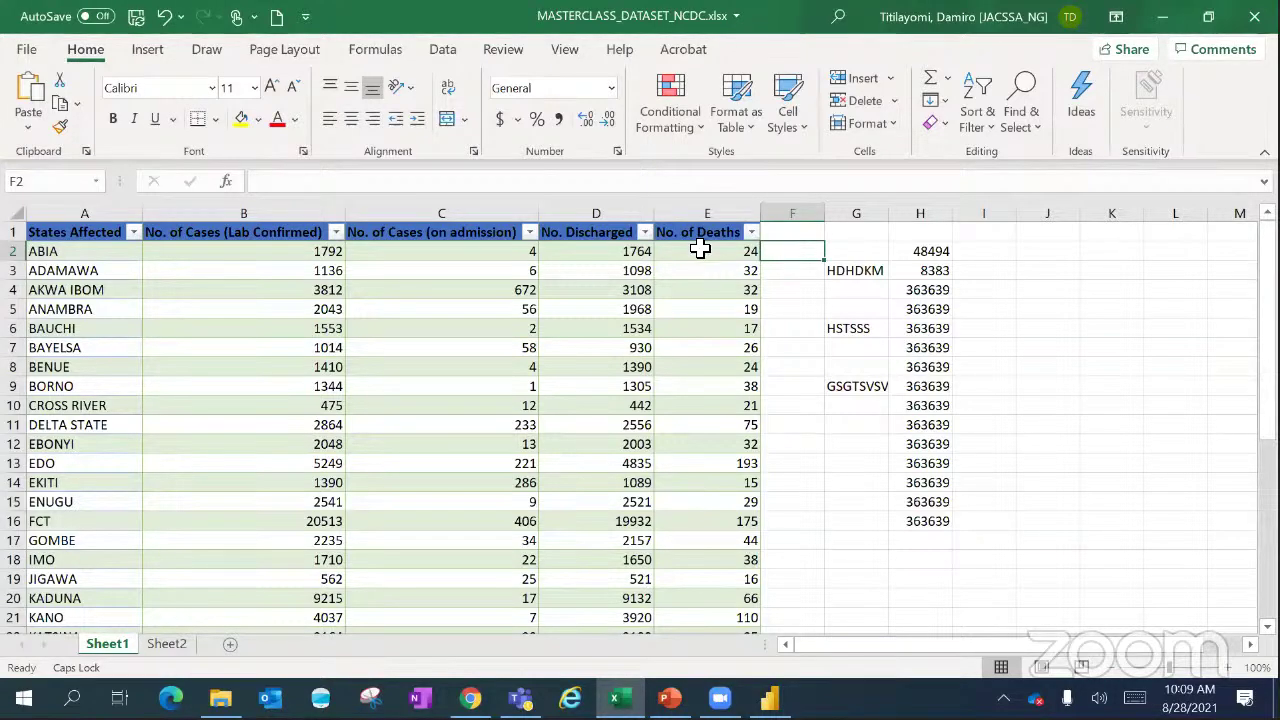
- Check the filter values of the No. of Cases (on admission) column without applying a filter
click(494, 258)
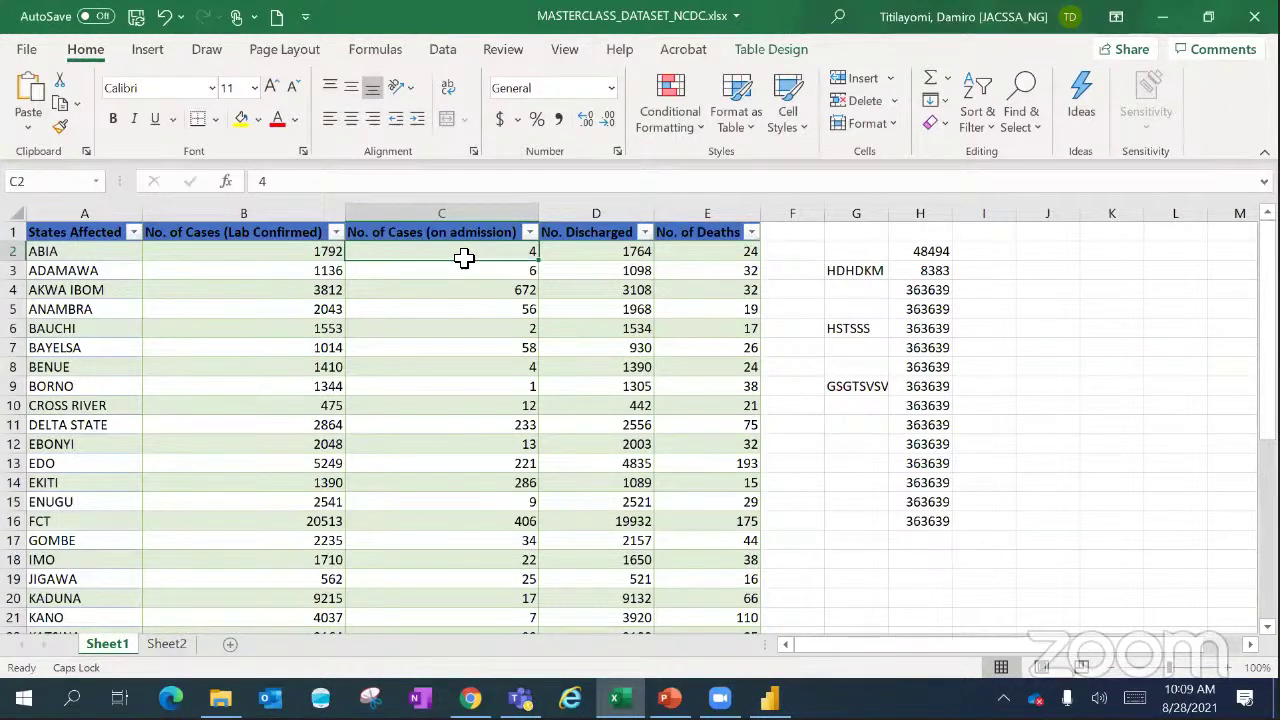
click(529, 236)
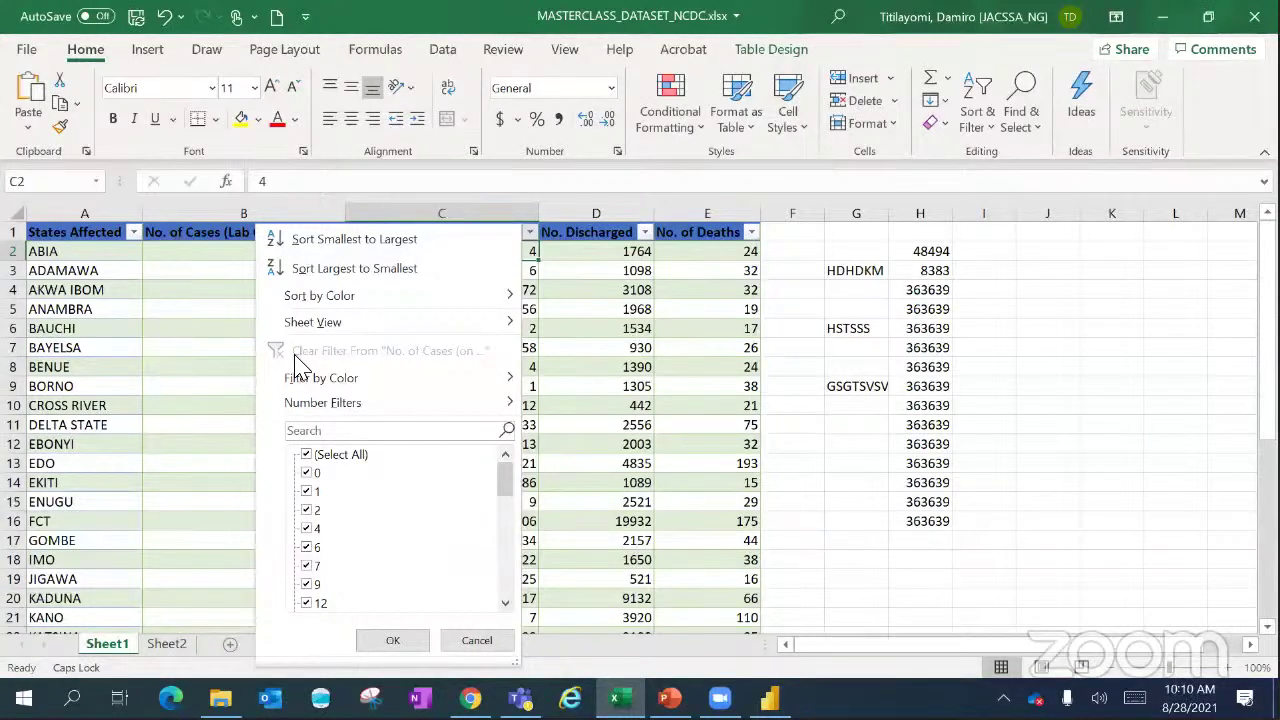
click(608, 316)
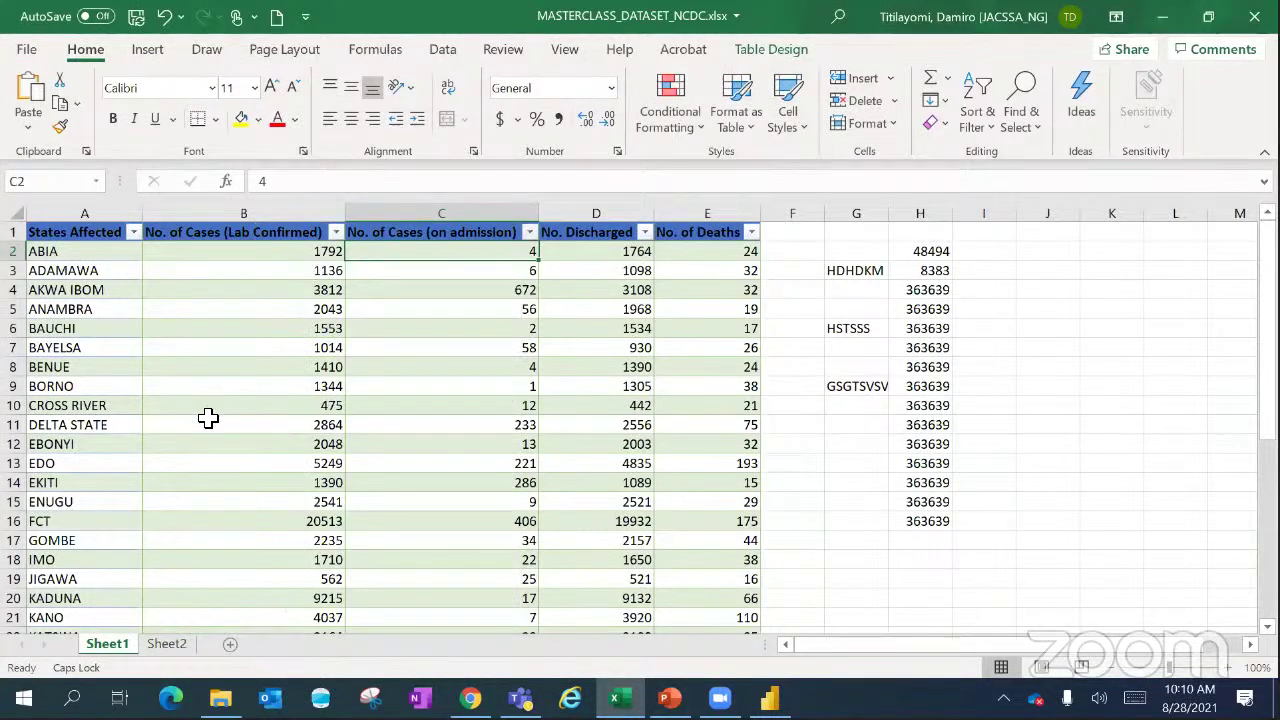
- Compare the DELTA STATE entry on Sheet1 with the state names on Sheet2, and return to Sheet1
click(130, 426)
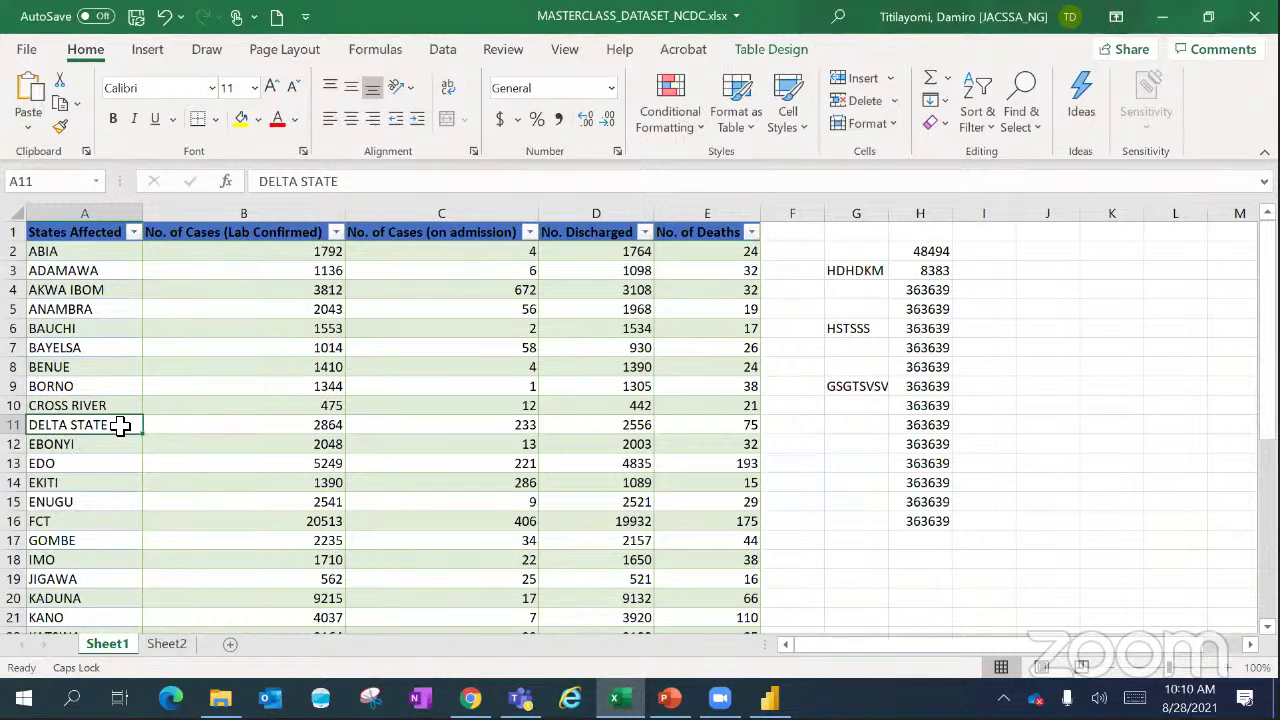
click(158, 650)
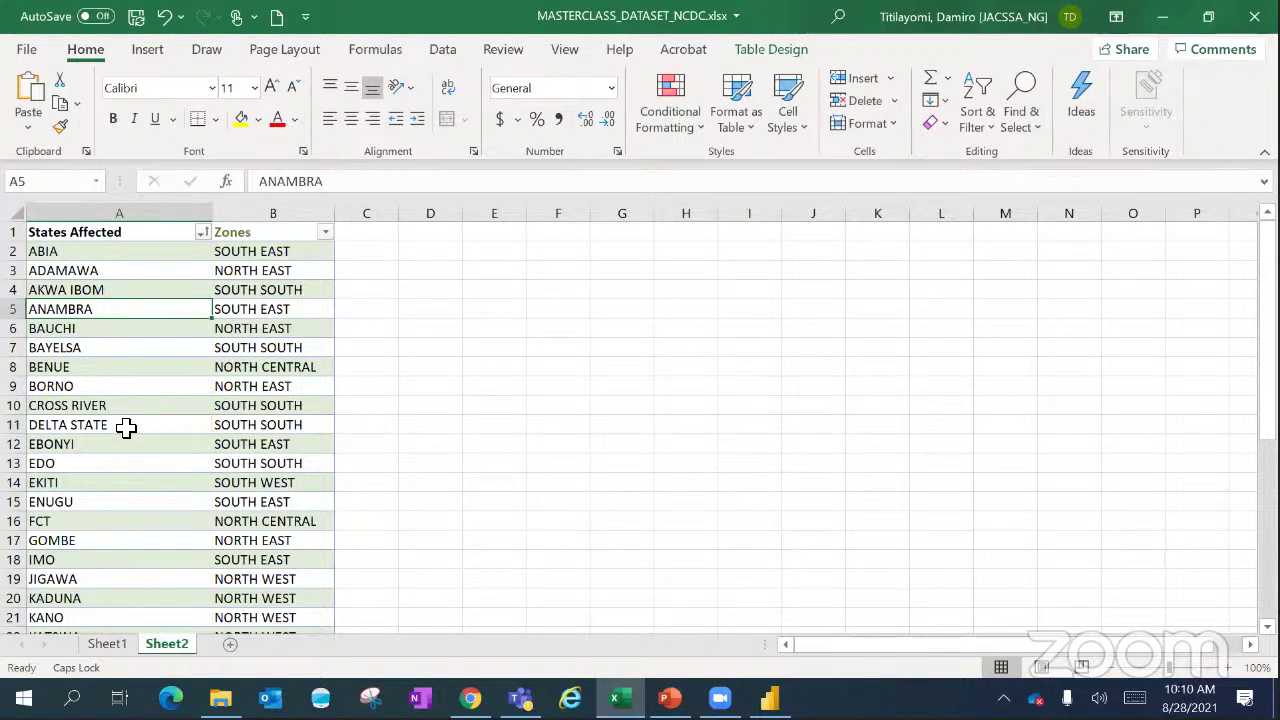
click(110, 645)
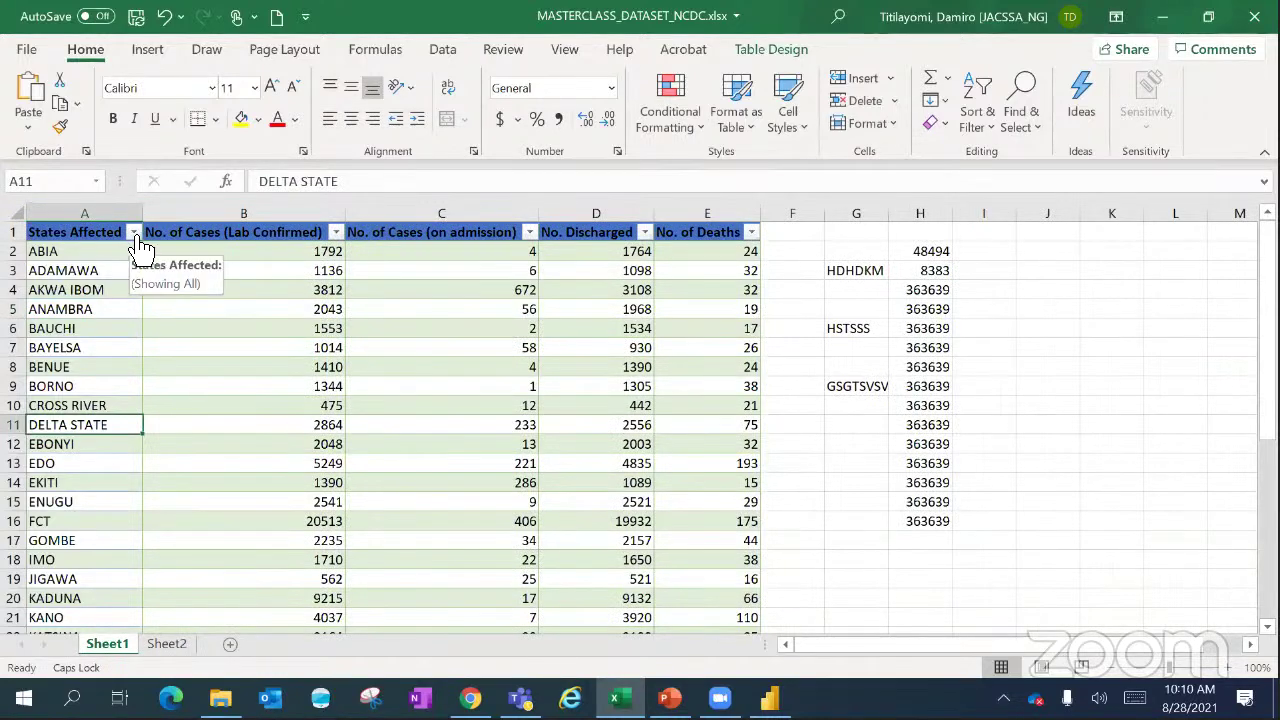
- Filter the States Affected column on Sheet1 to names that contain STATE
click(136, 236)
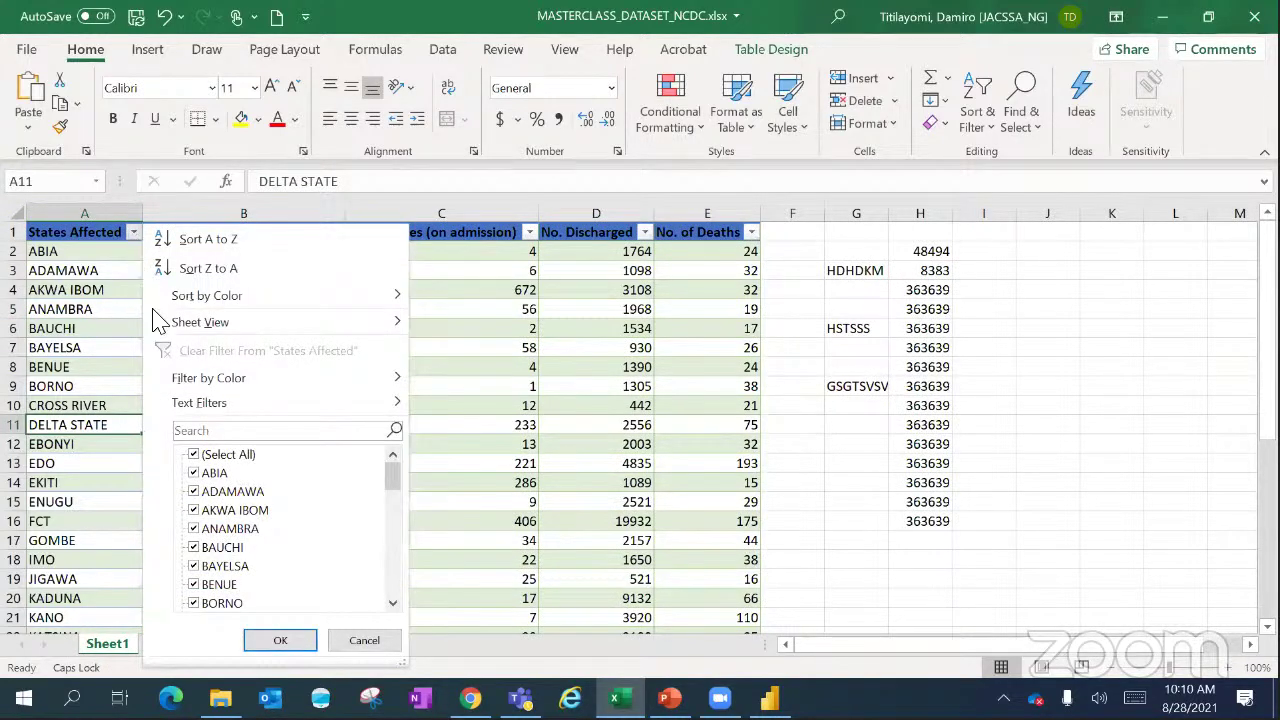
mouse_move(274, 408)
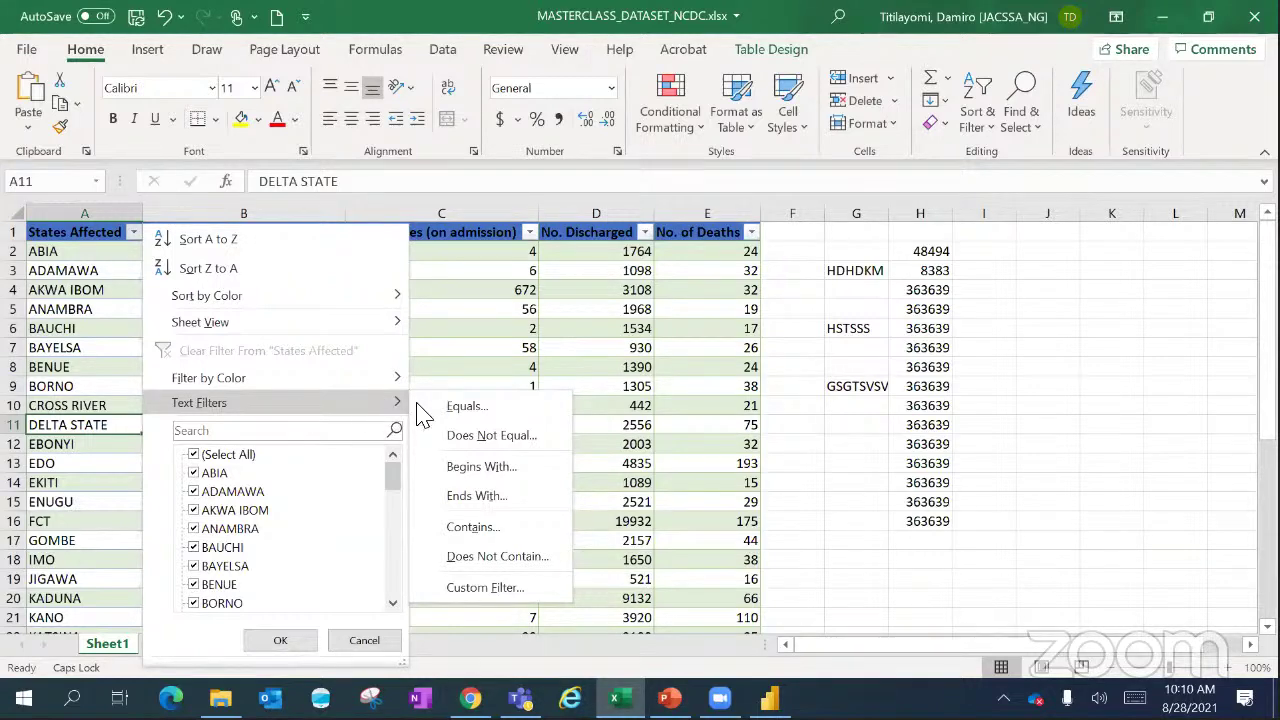
click(467, 527)
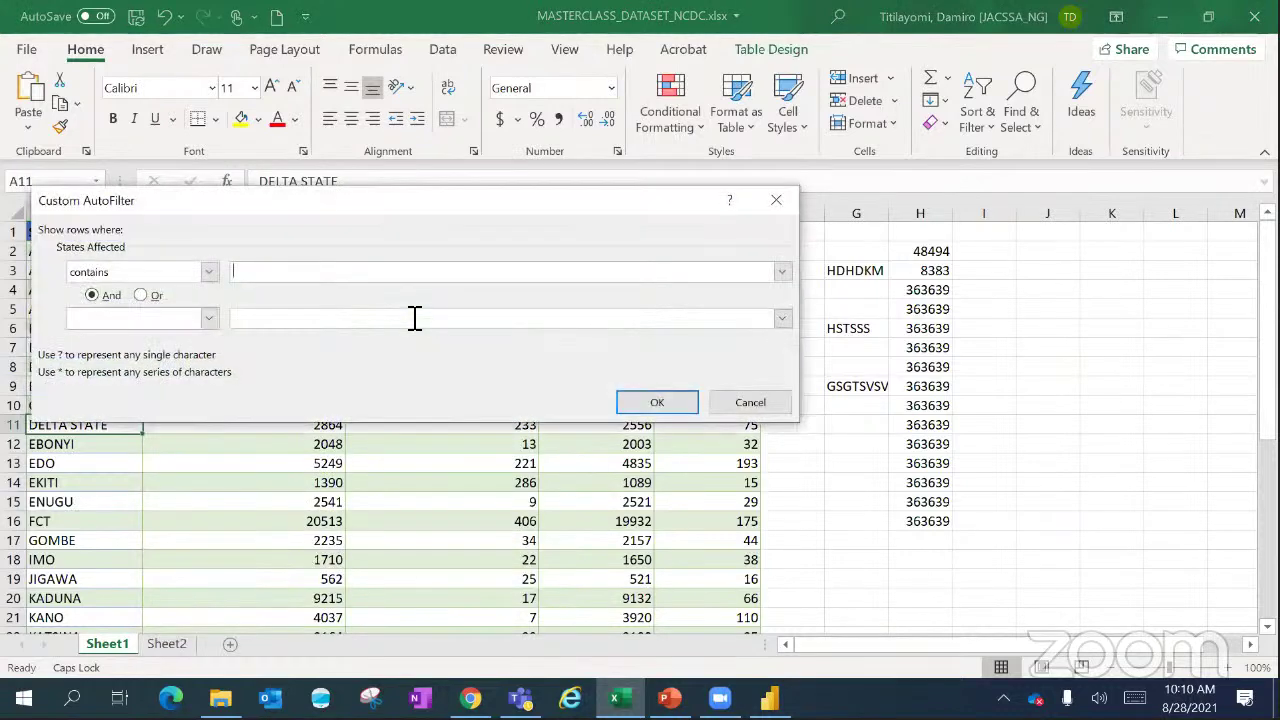
text(STATE)
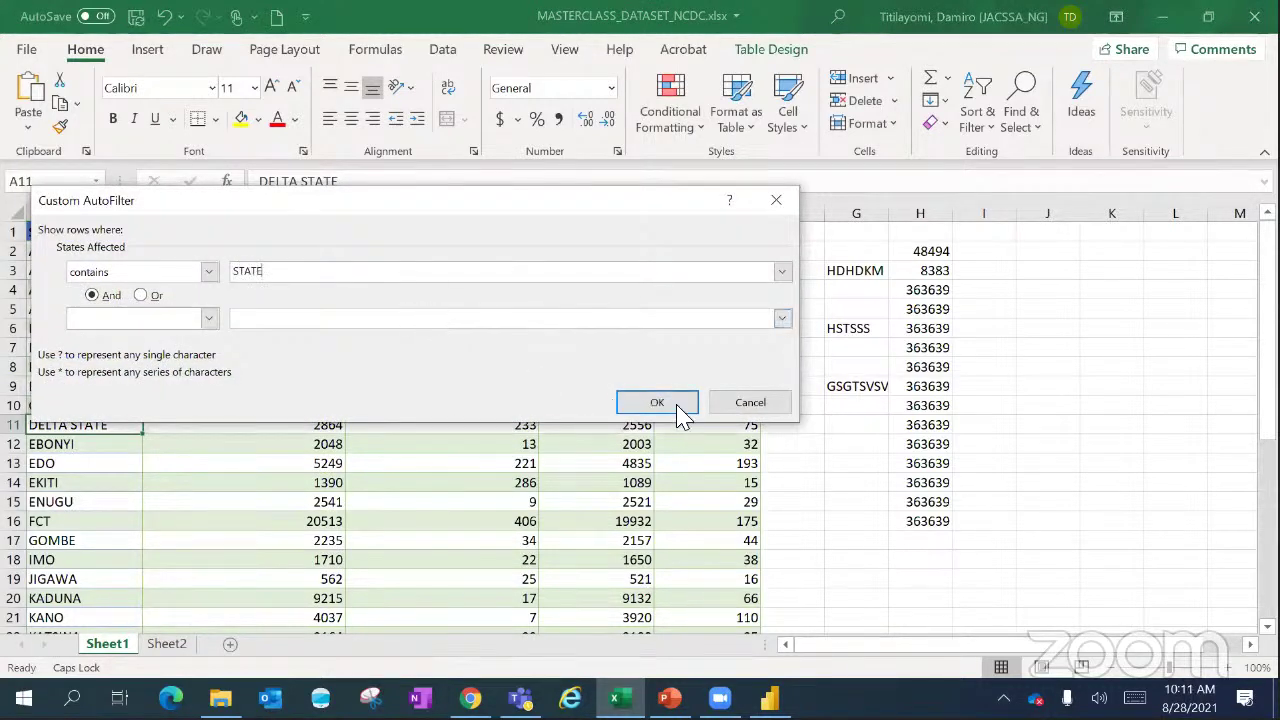
click(666, 402)
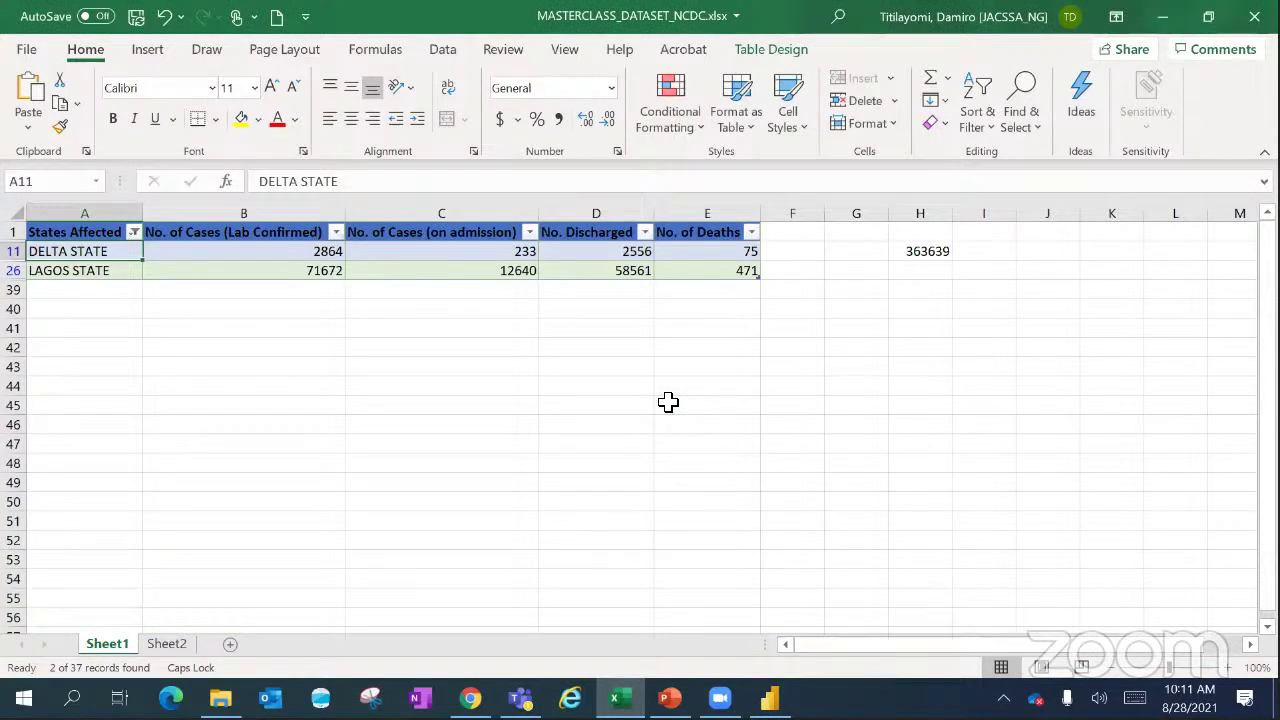
- Remove the word STATE from the DELTA STATE entry on Sheet1
double_click(129, 258)
key(BackSpace)
key(BackSpace)
key(BackSpace)
key(BackSpace)
key(BackSpace)
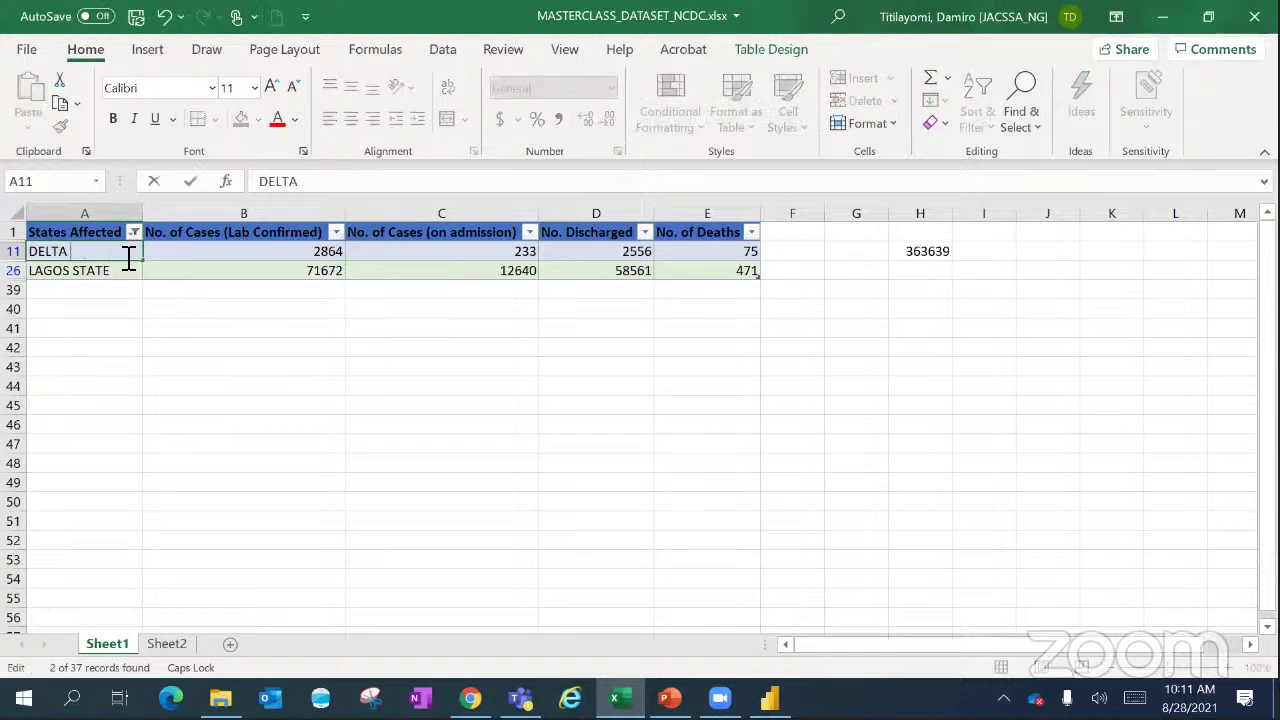
- Shorten LAGOS STATE to LAGOS on Sheet1 and clear the States Affected filter
double_click(123, 277)
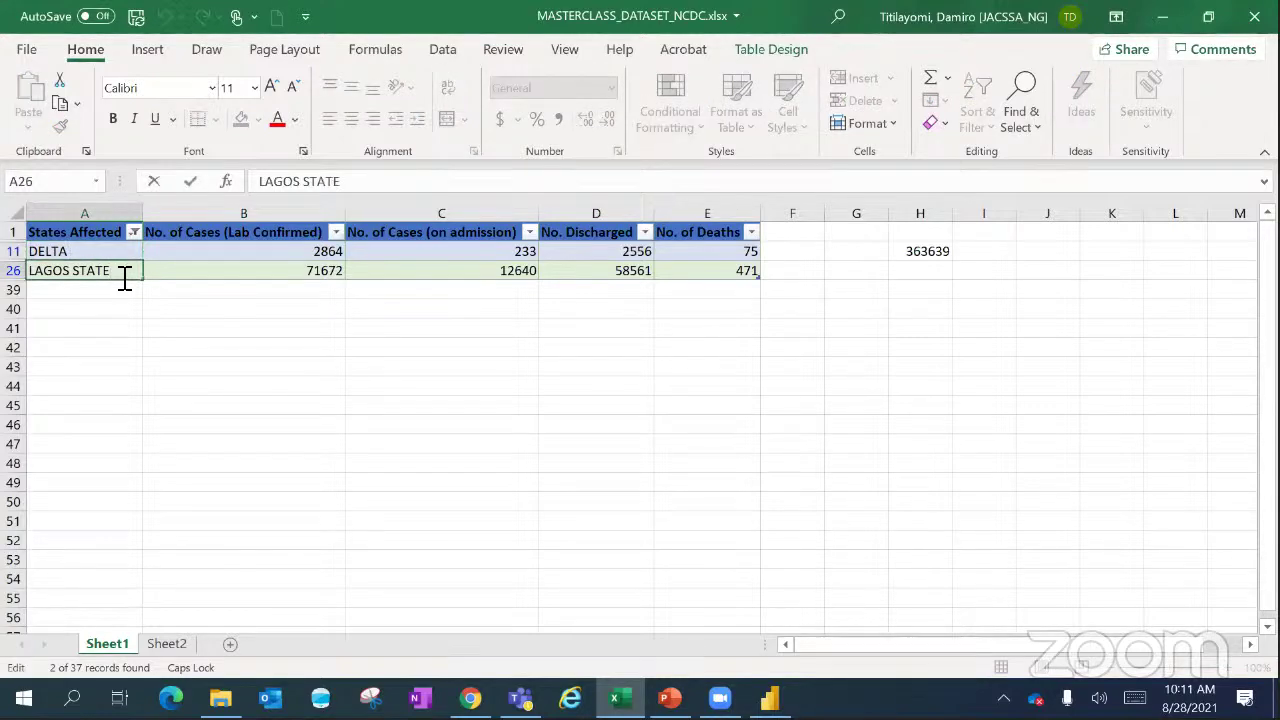
key(BackSpace)
key(BackSpace)
key(BackSpace)
key(BackSpace)
key(BackSpace)
click(134, 233)
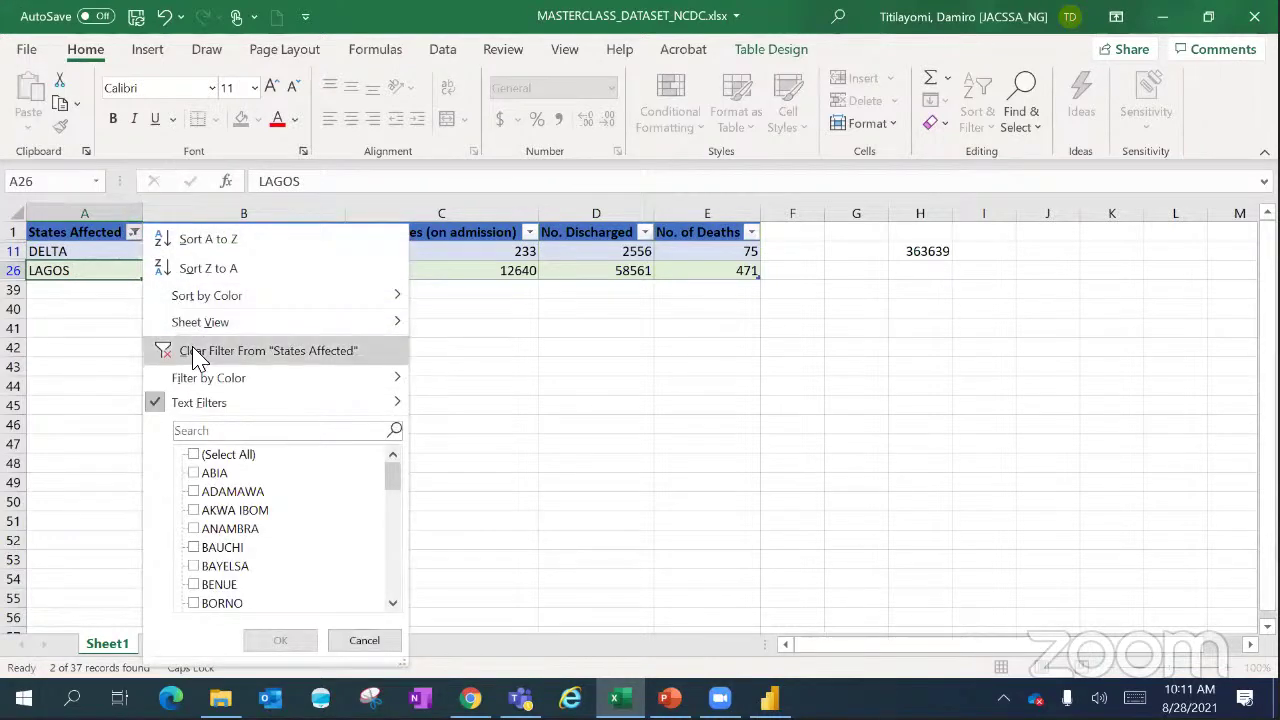
click(193, 350)
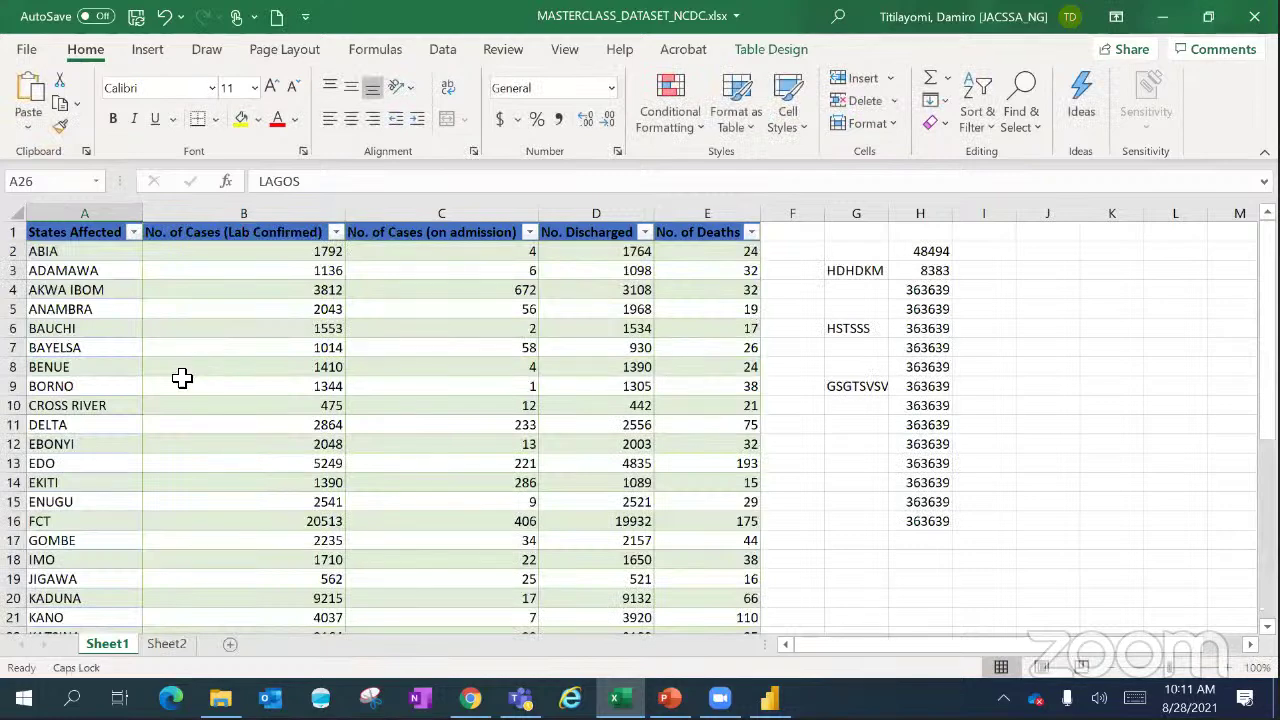
- Filter the States Affected column of the zones table on Sheet2 to names that contain STATE
click(166, 646)
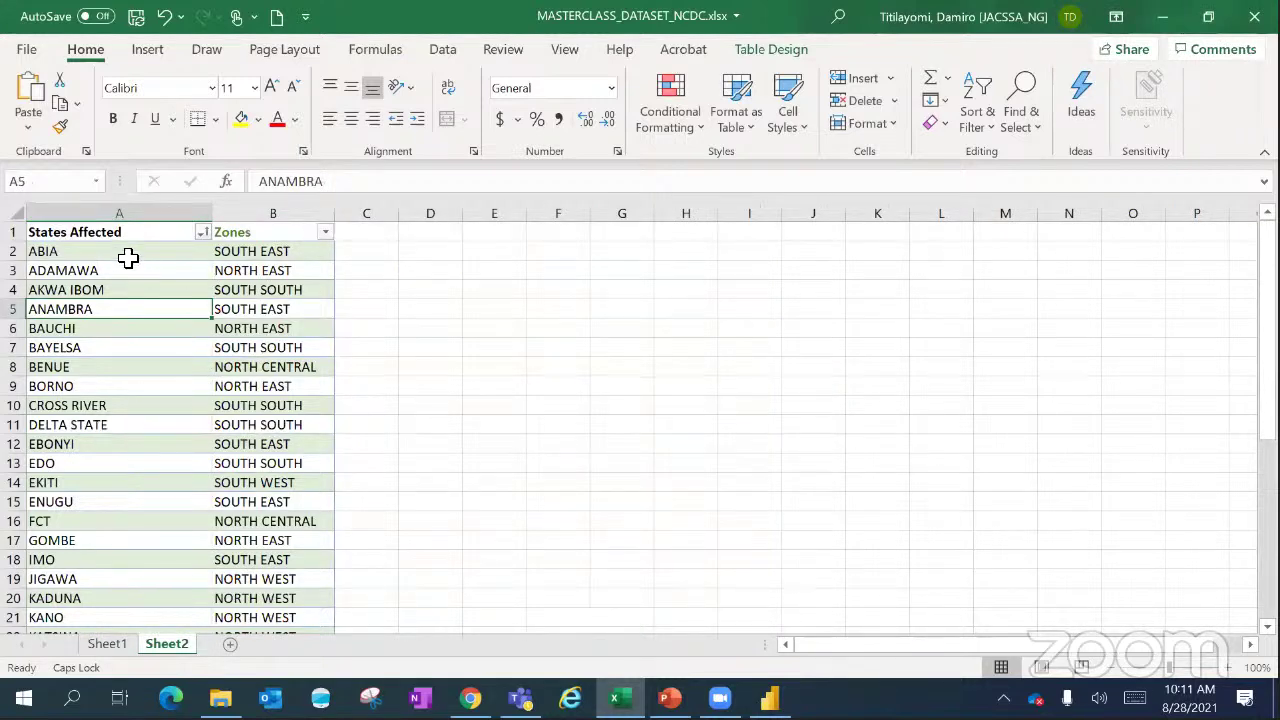
click(203, 233)
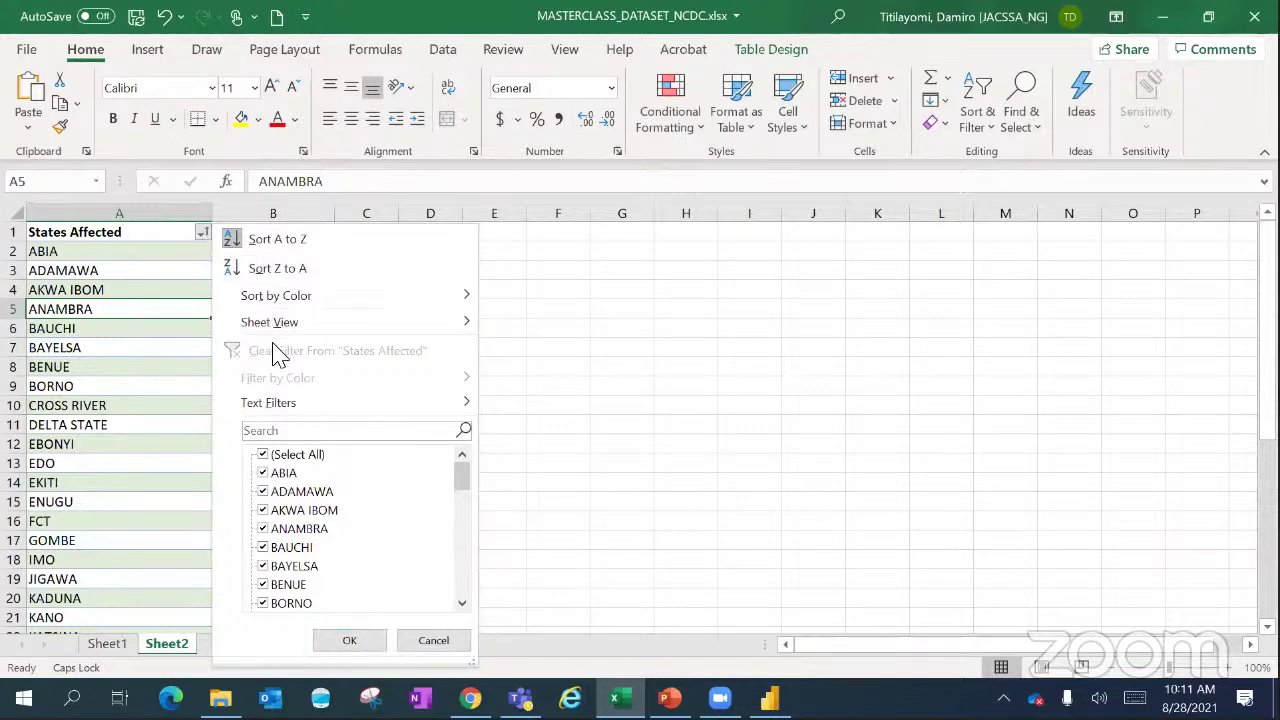
mouse_move(263, 408)
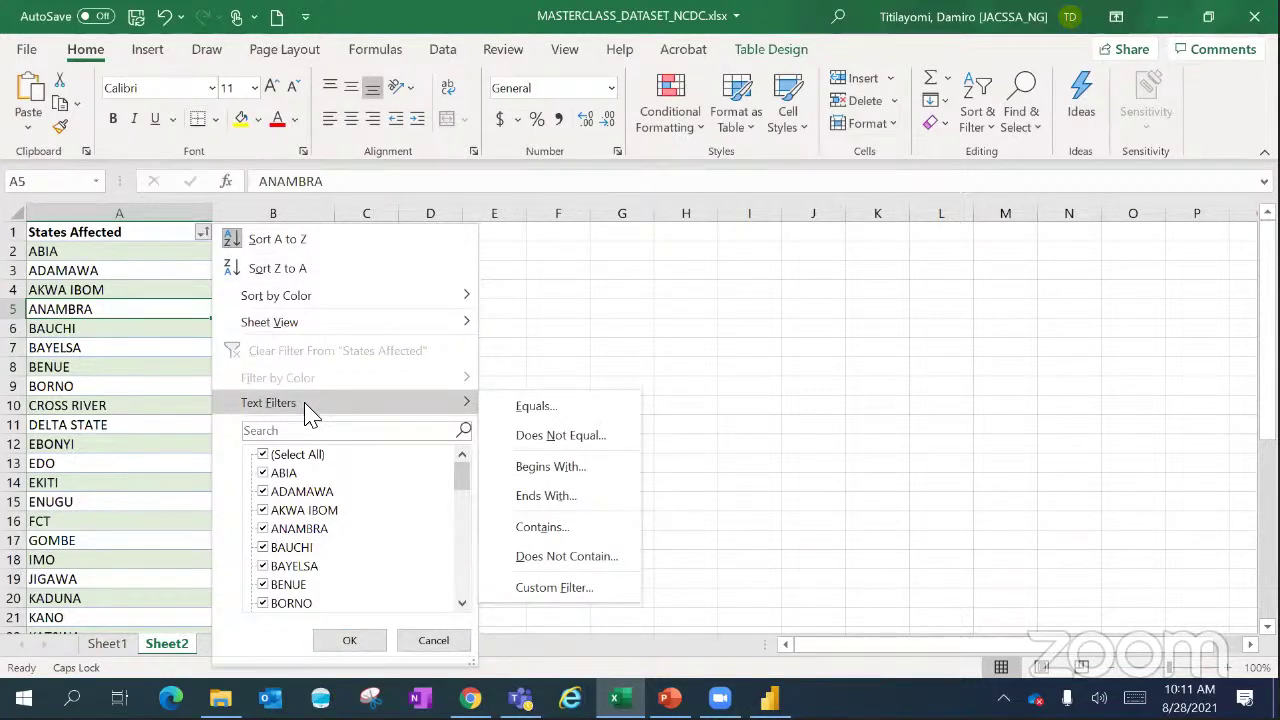
click(541, 530)
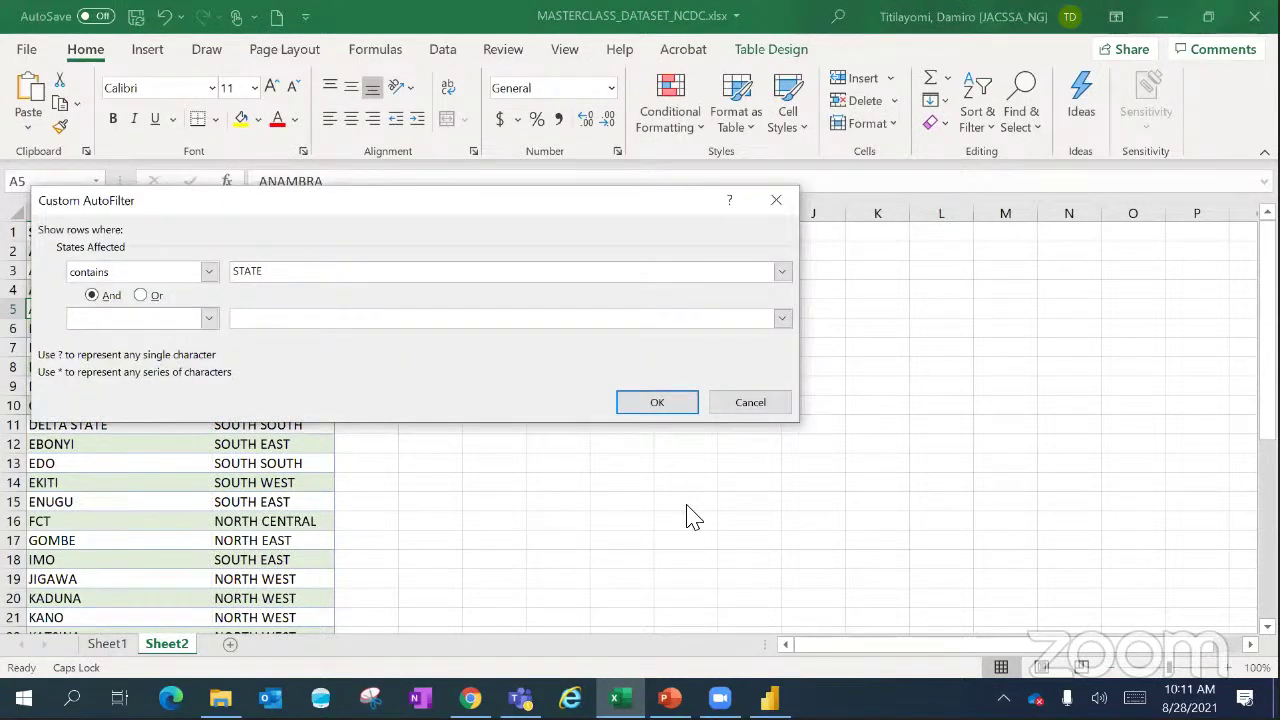
click(662, 400)
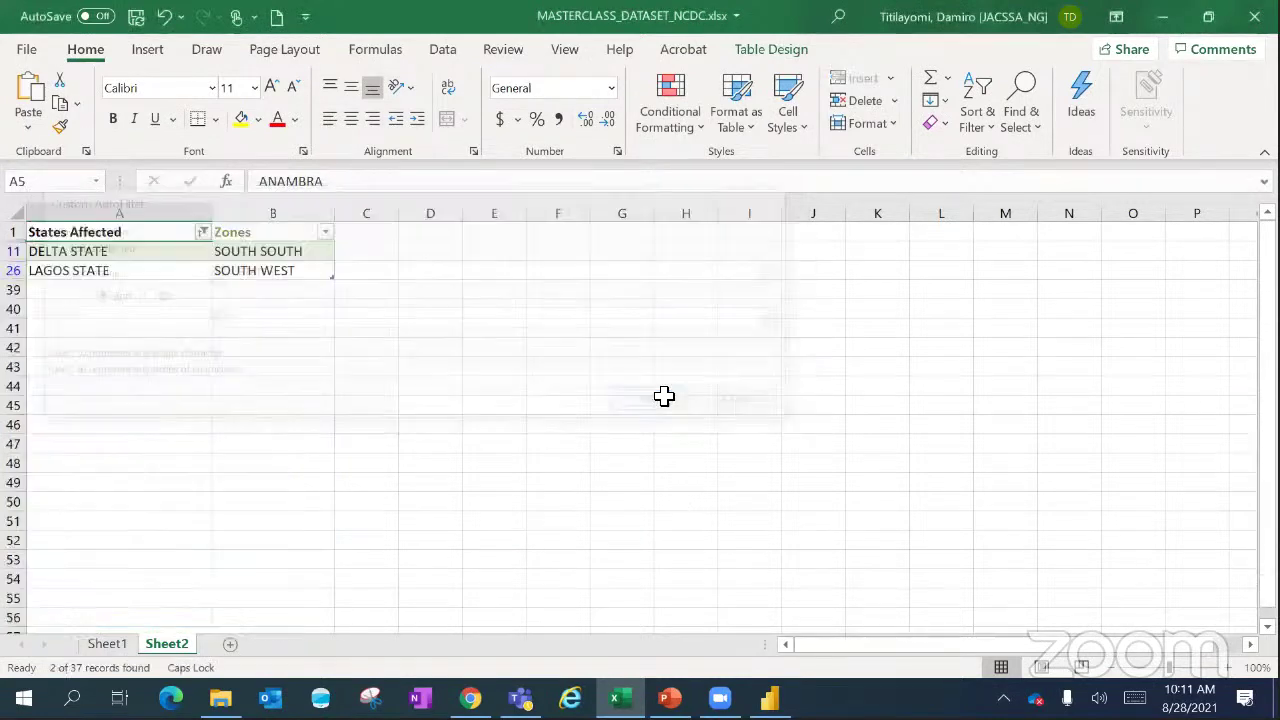
- Remove the word STATE from the DELTA STATE entry on Sheet2
double_click(165, 251)
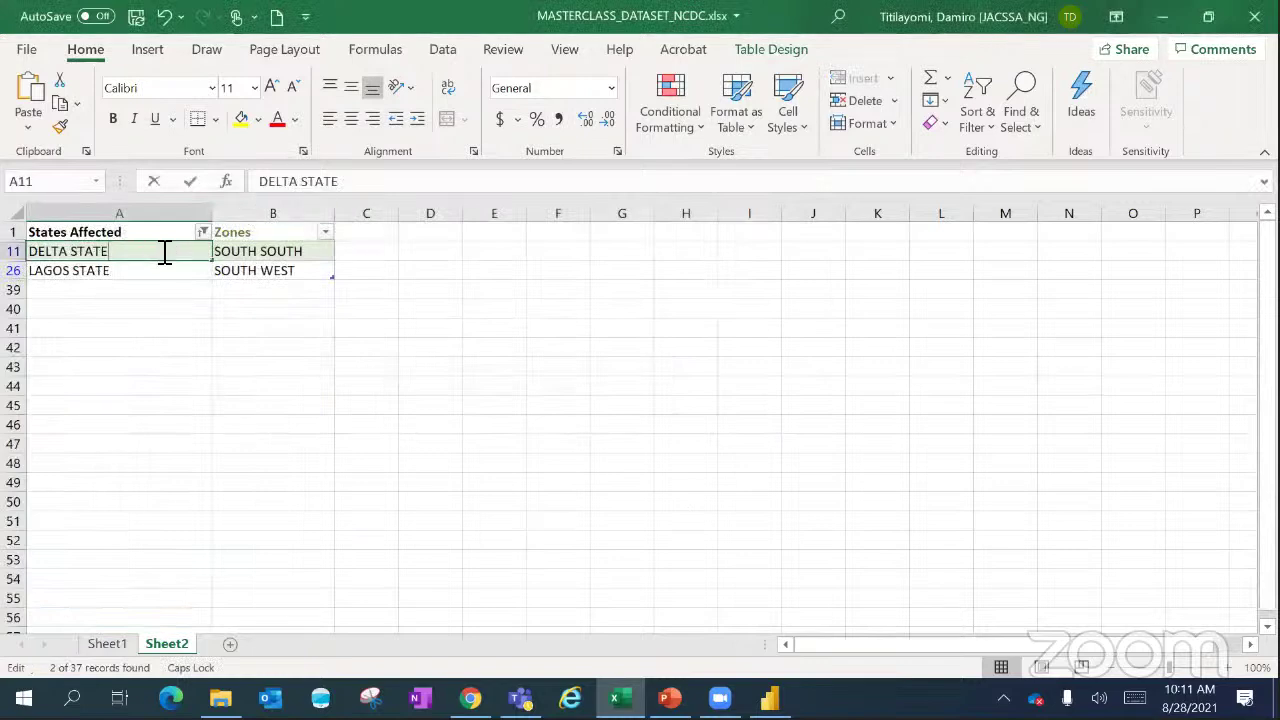
key(BackSpace)
key(BackSpace)
key(BackSpace)
key(BackSpace)
key(BackSpace)
key(BackSpace)
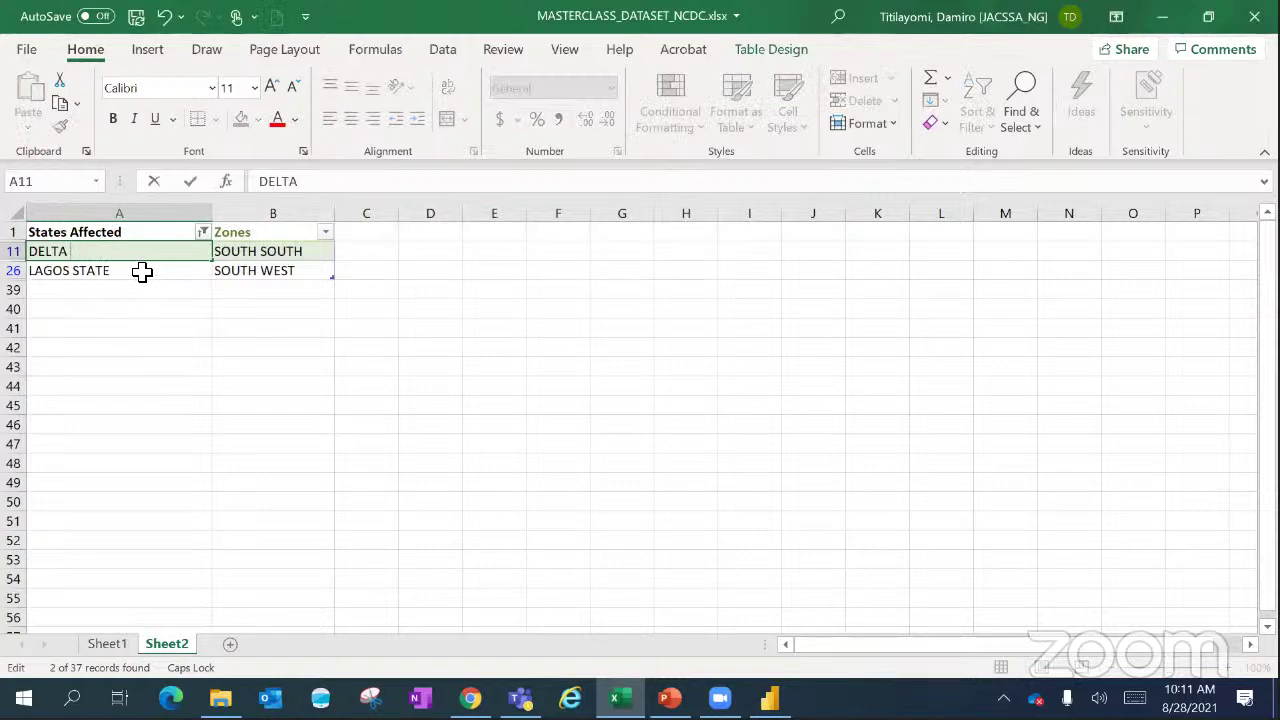
- Shorten LAGOS STATE to LAGOS on Sheet2 and clear the States Affected filter to restore all rows
double_click(146, 277)
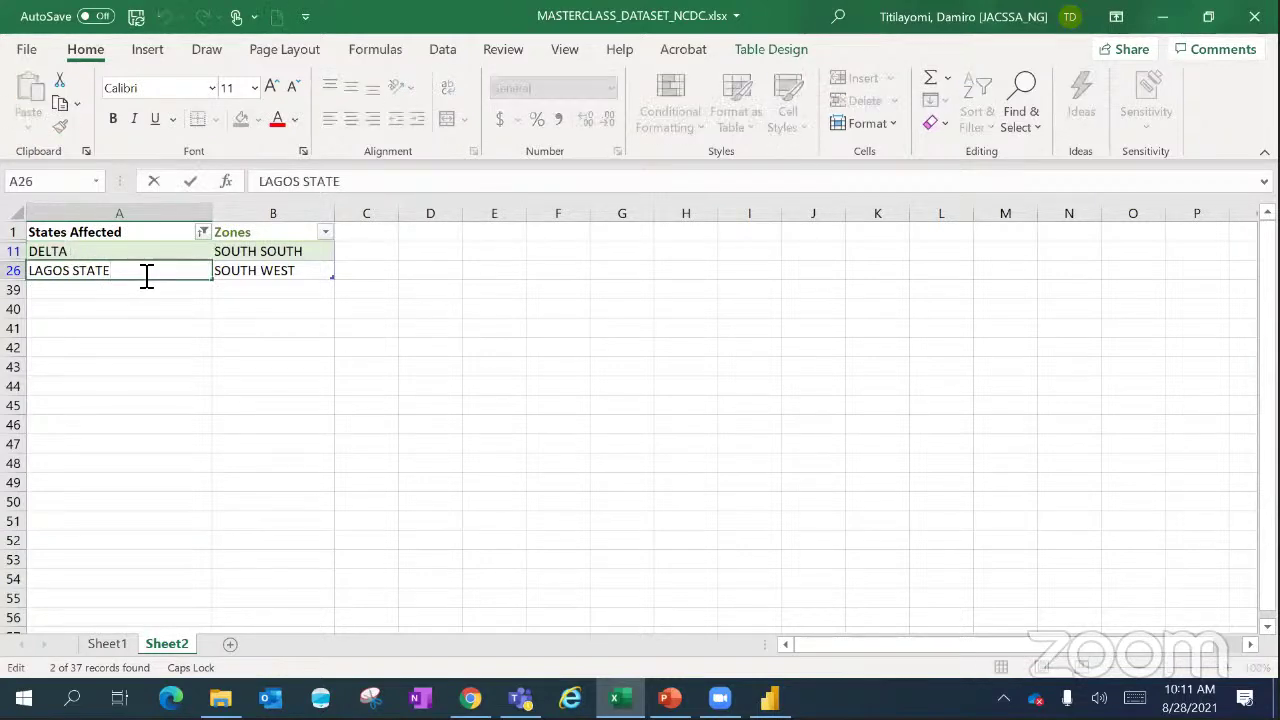
key(BackSpace)
key(BackSpace)
key(BackSpace)
key(BackSpace)
key(BackSpace)
click(267, 298)
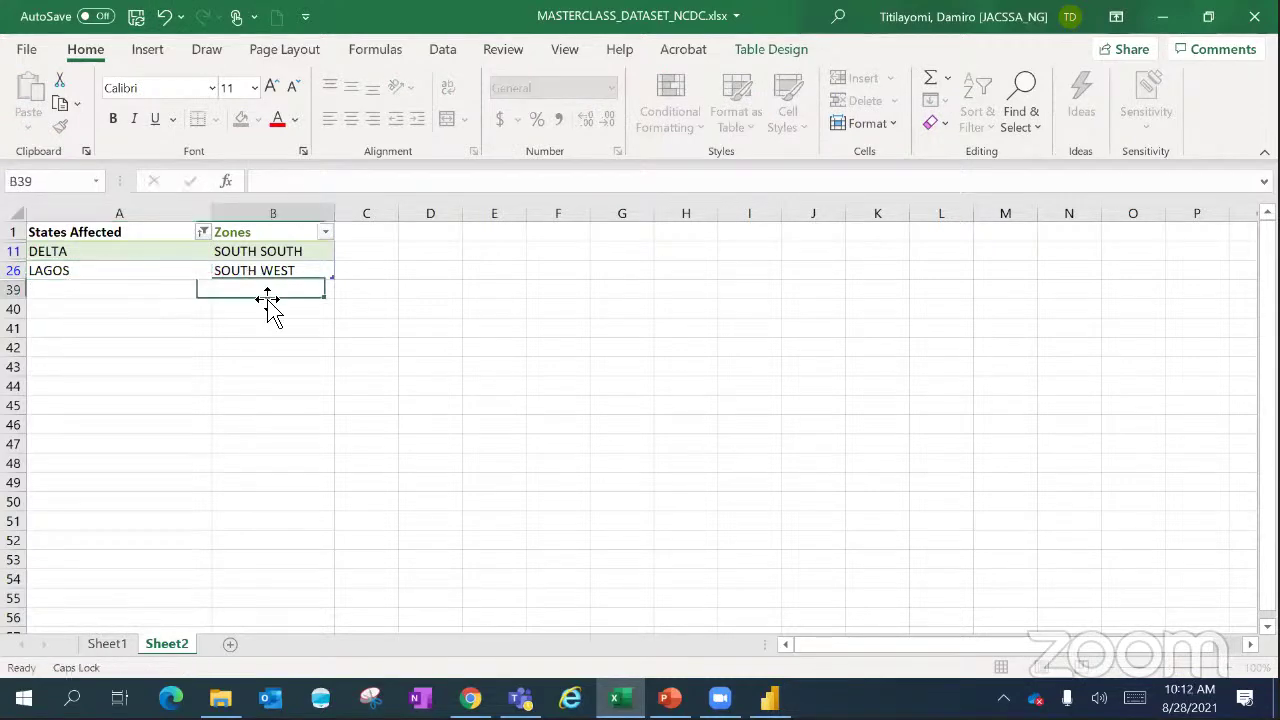
click(203, 233)
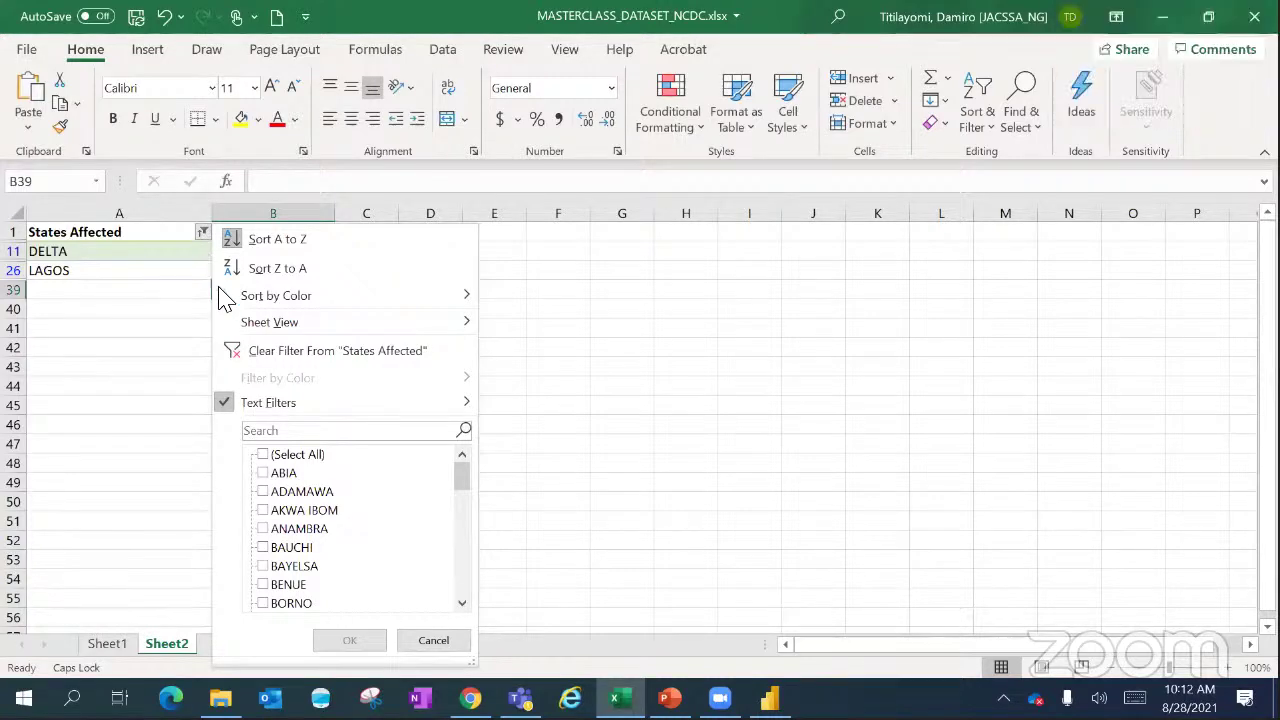
click(272, 355)
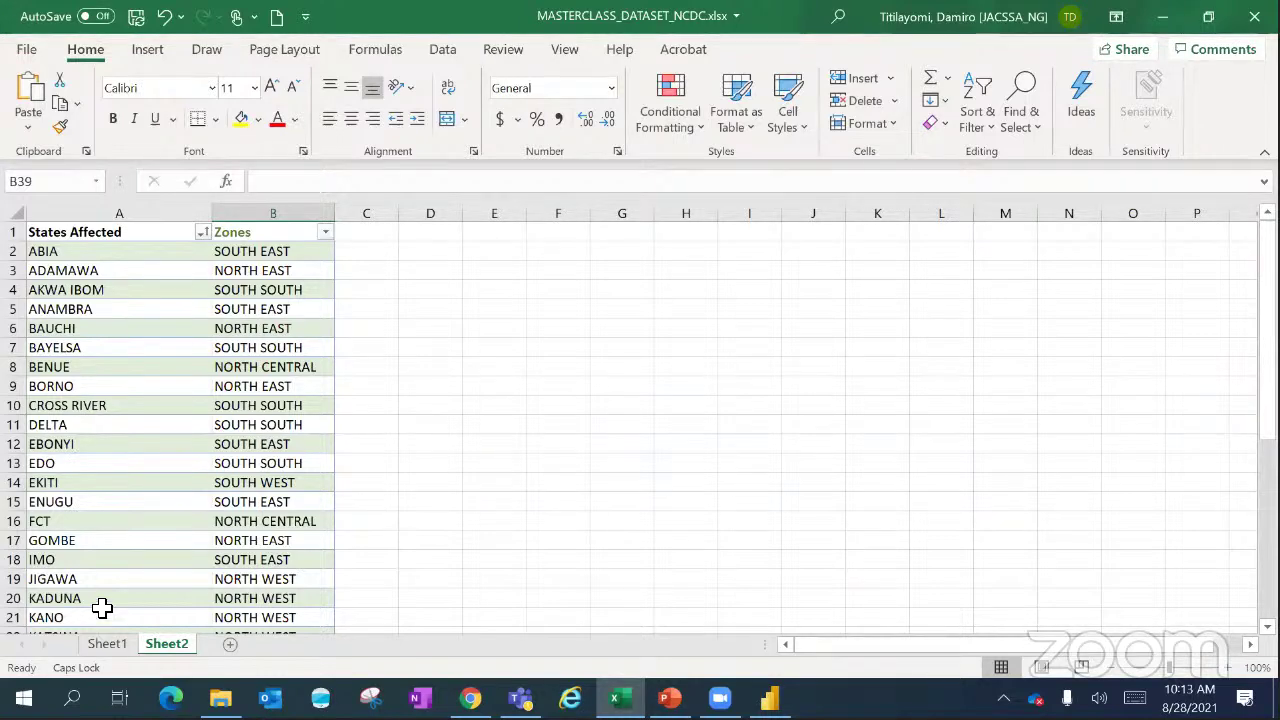
- Check the States Affected filter list on Sheet2 without applying a filter
click(98, 387)
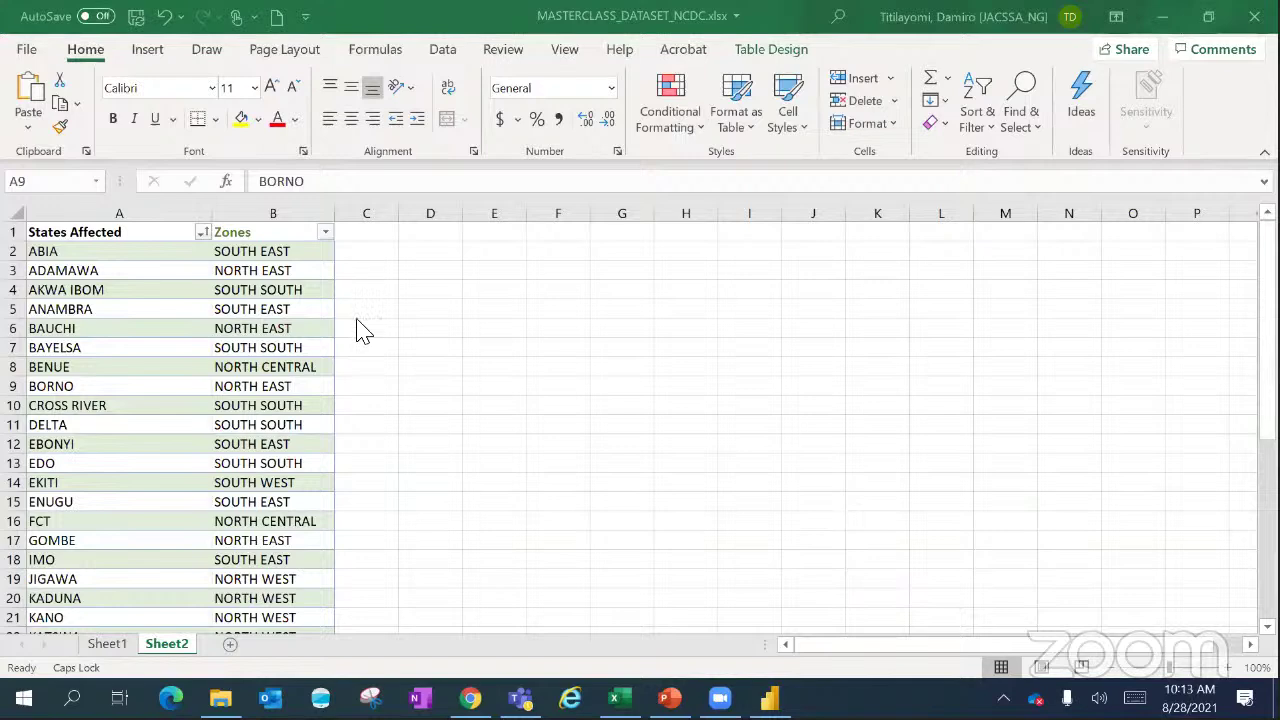
click(203, 233)
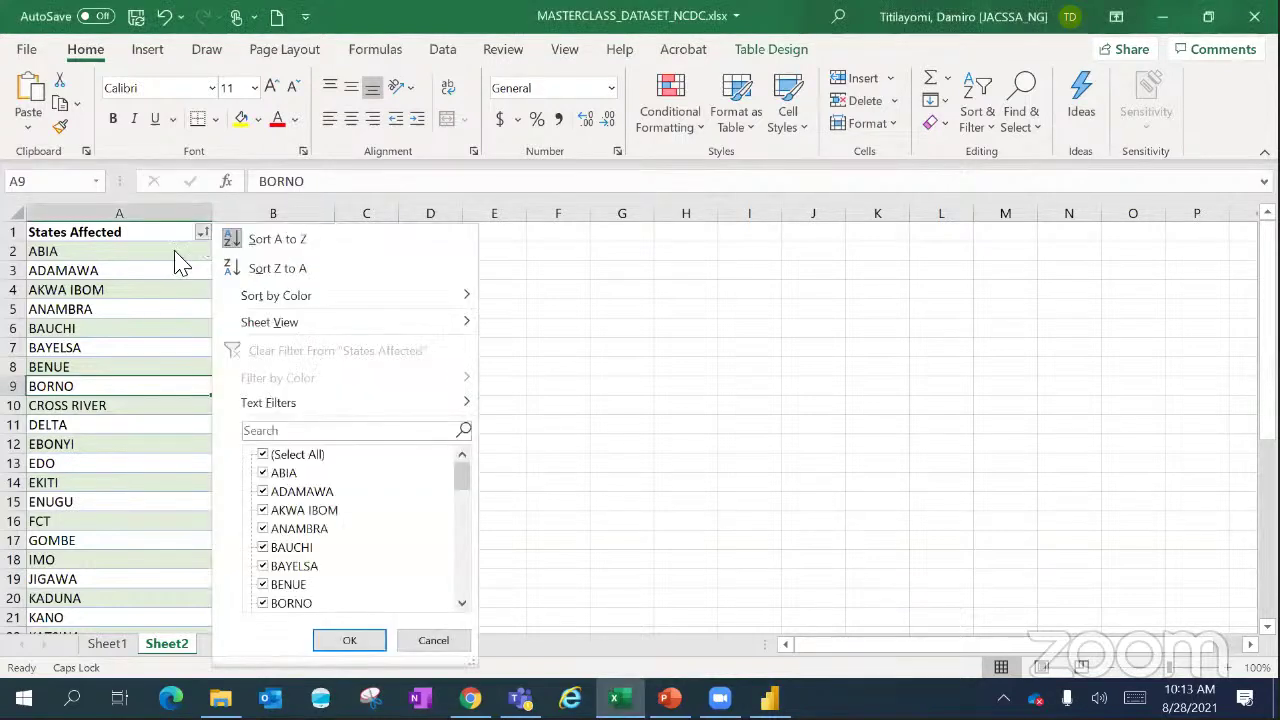
click(137, 286)
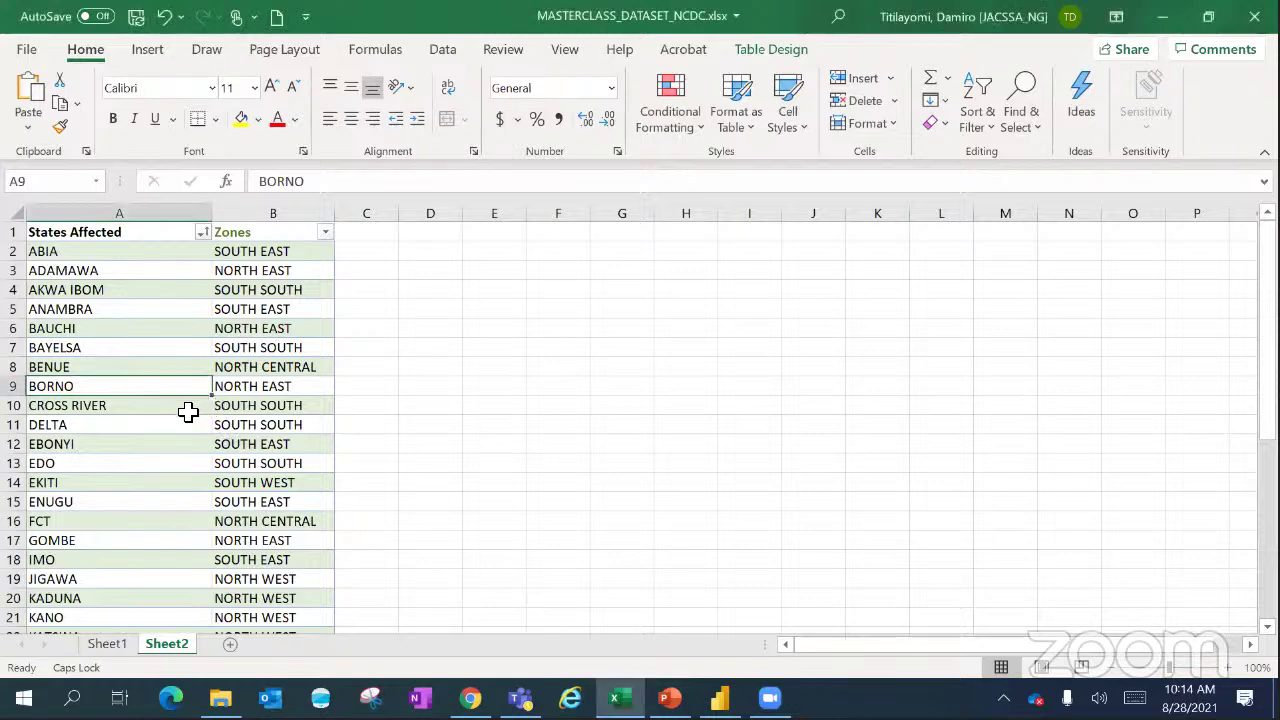
click(107, 352)
drag(110, 365, 108, 356)
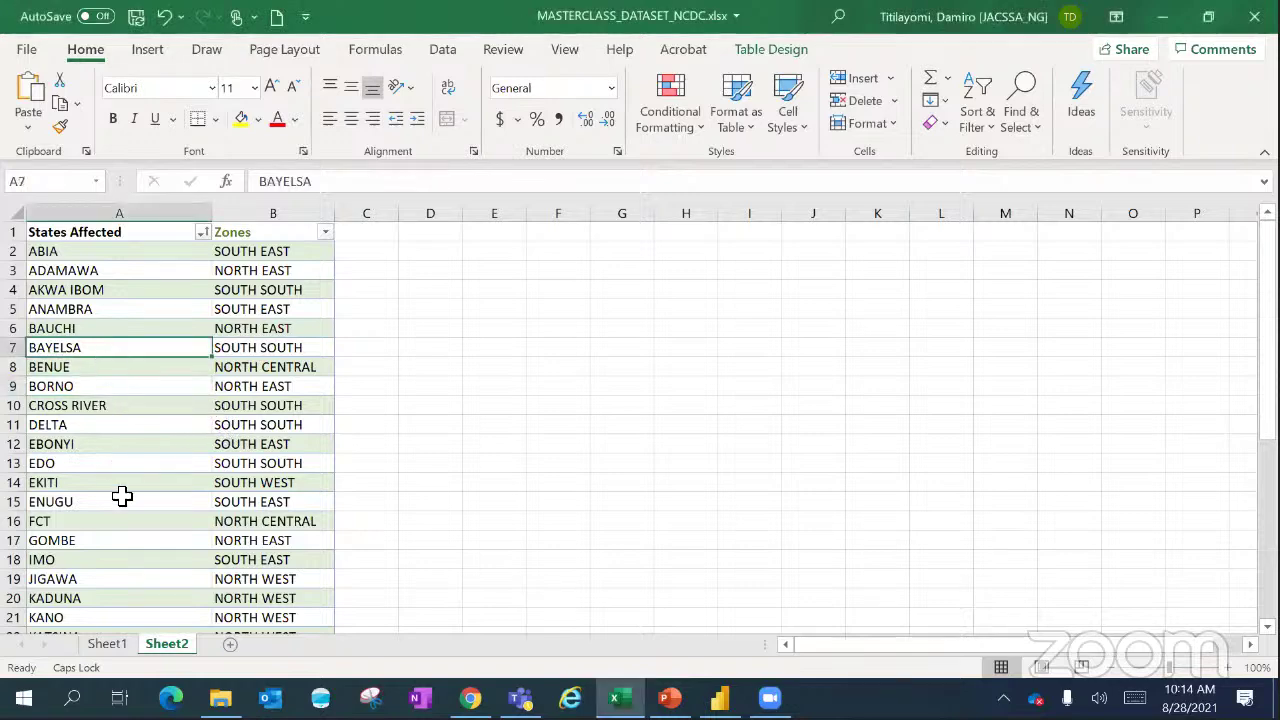
- Return to Sheet1, save the MASTERCLASS_DATASET_NCDC.xlsx workbook, and switch to Power BI Desktop
click(107, 644)
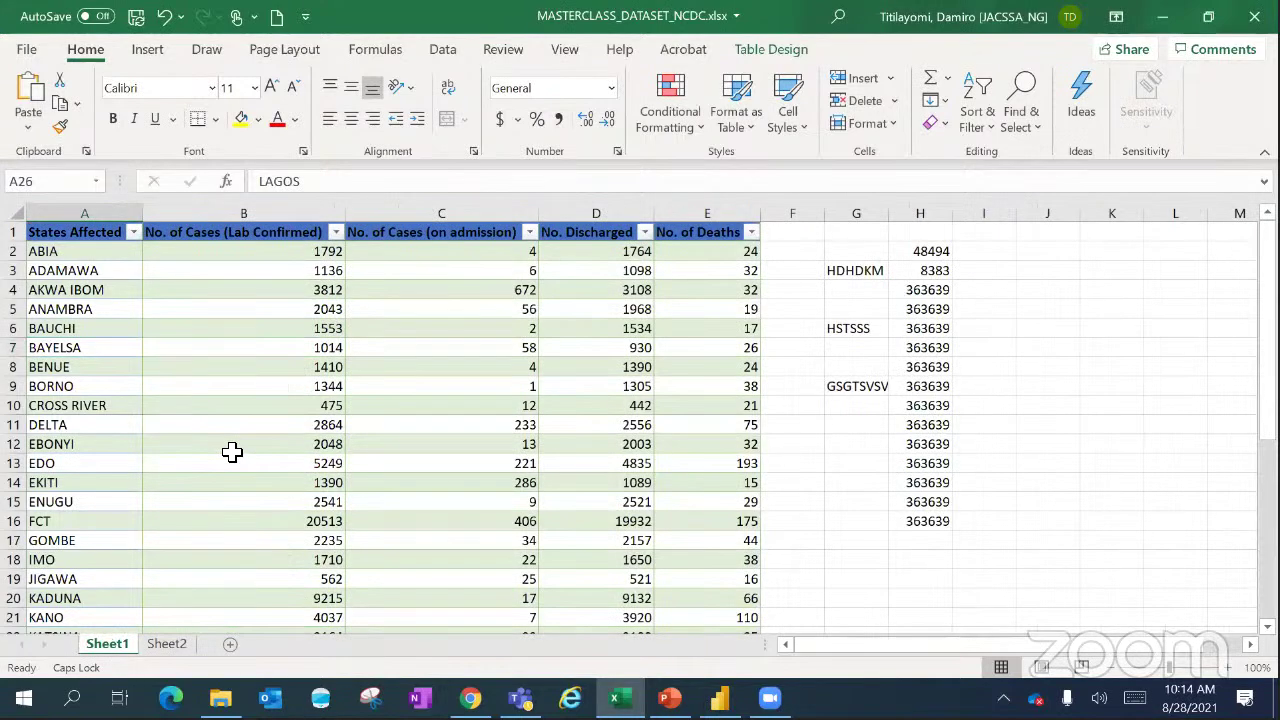
click(252, 404)
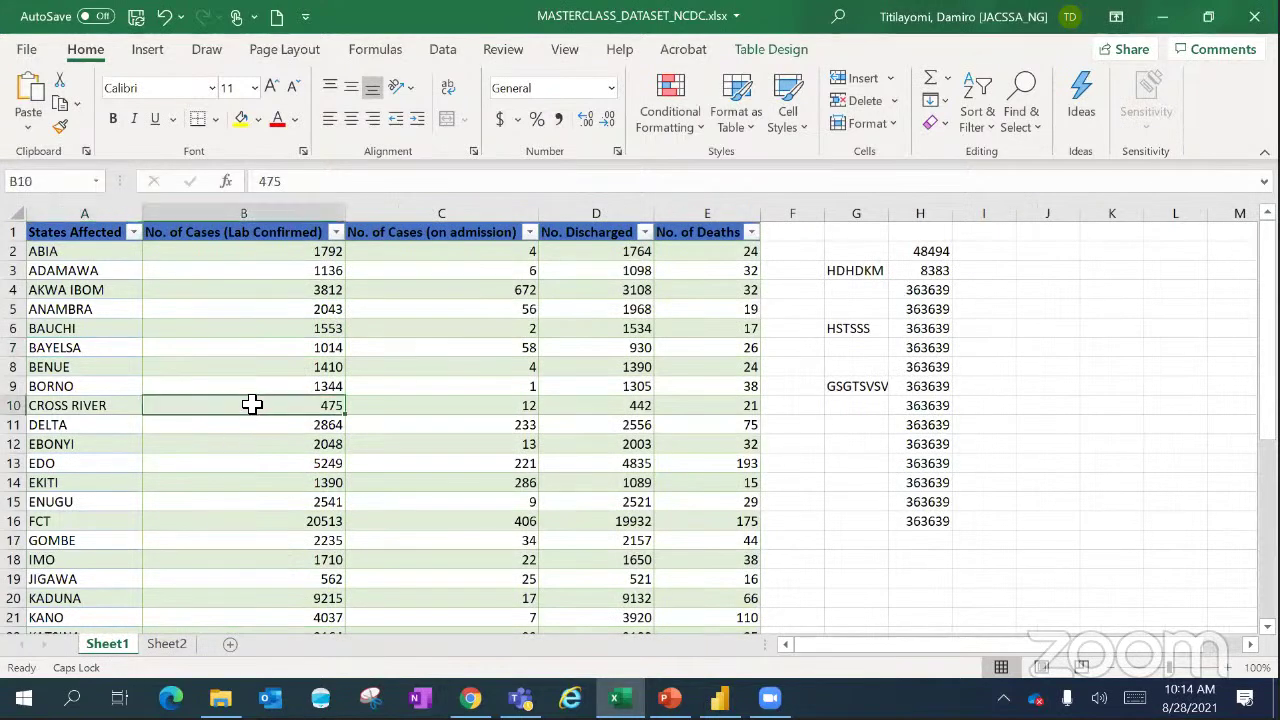
key(ctrl+s)
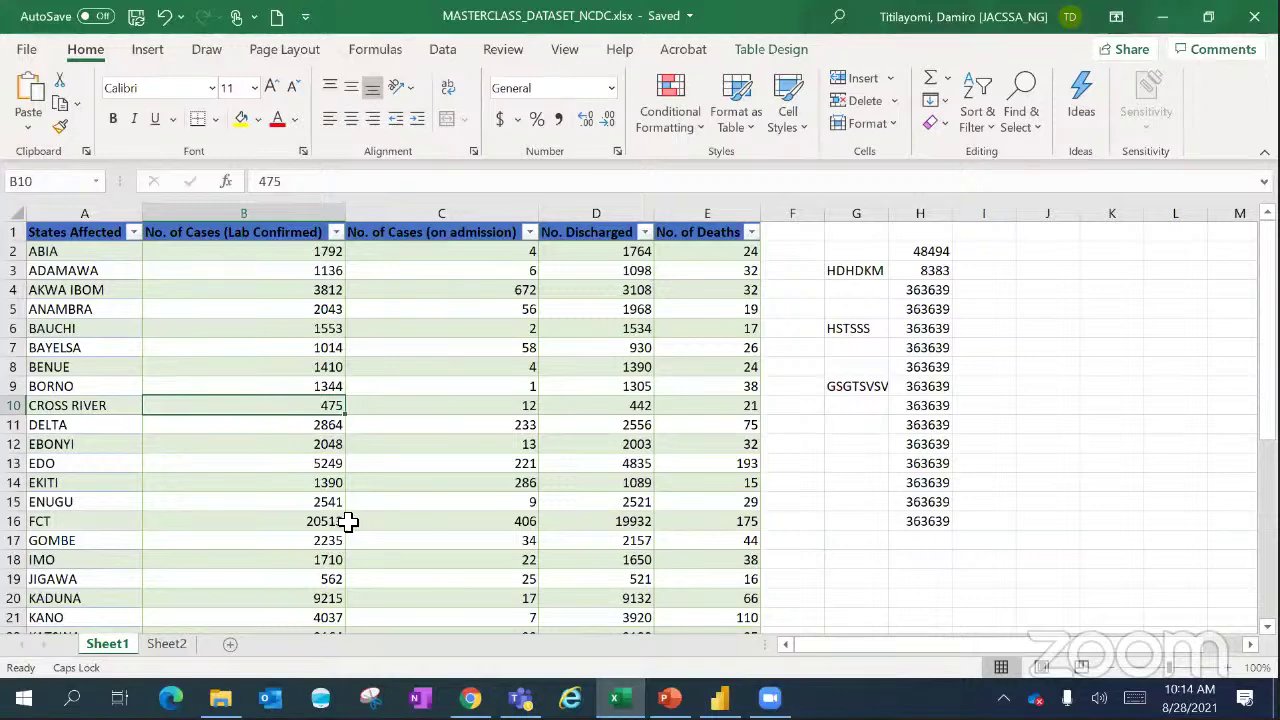
key(ctrl+s)
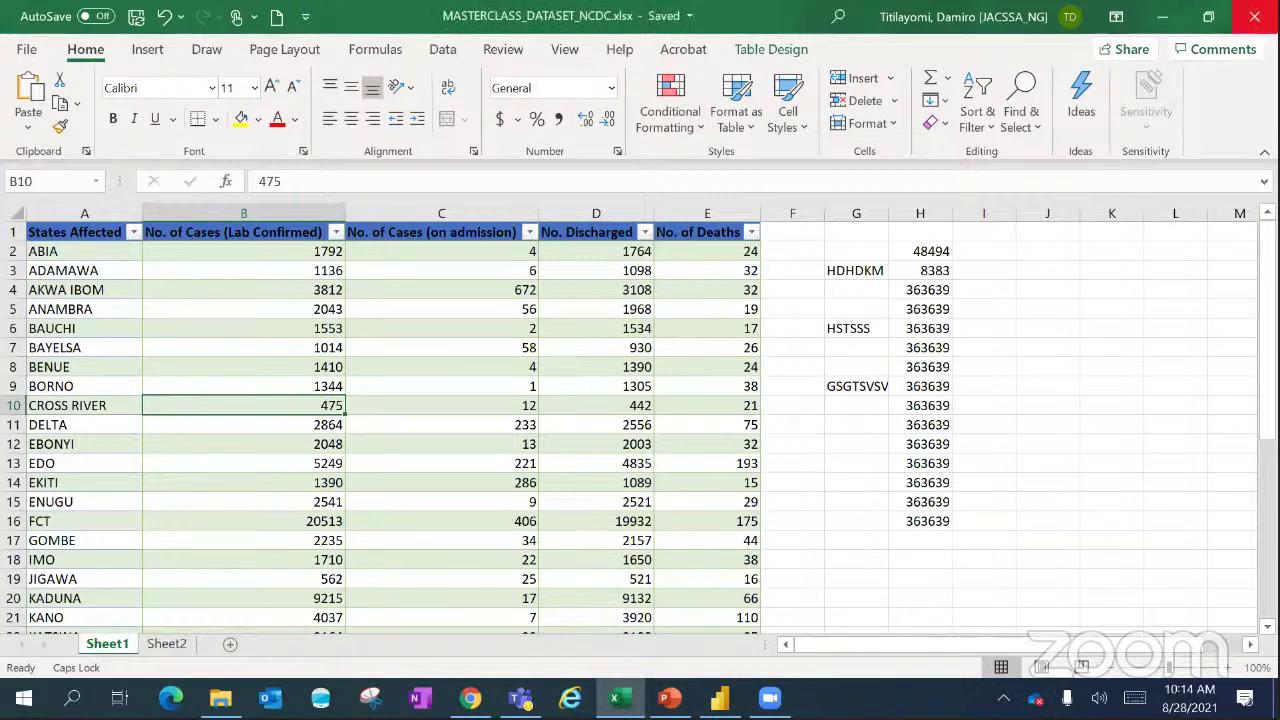
key(alt+Tab)
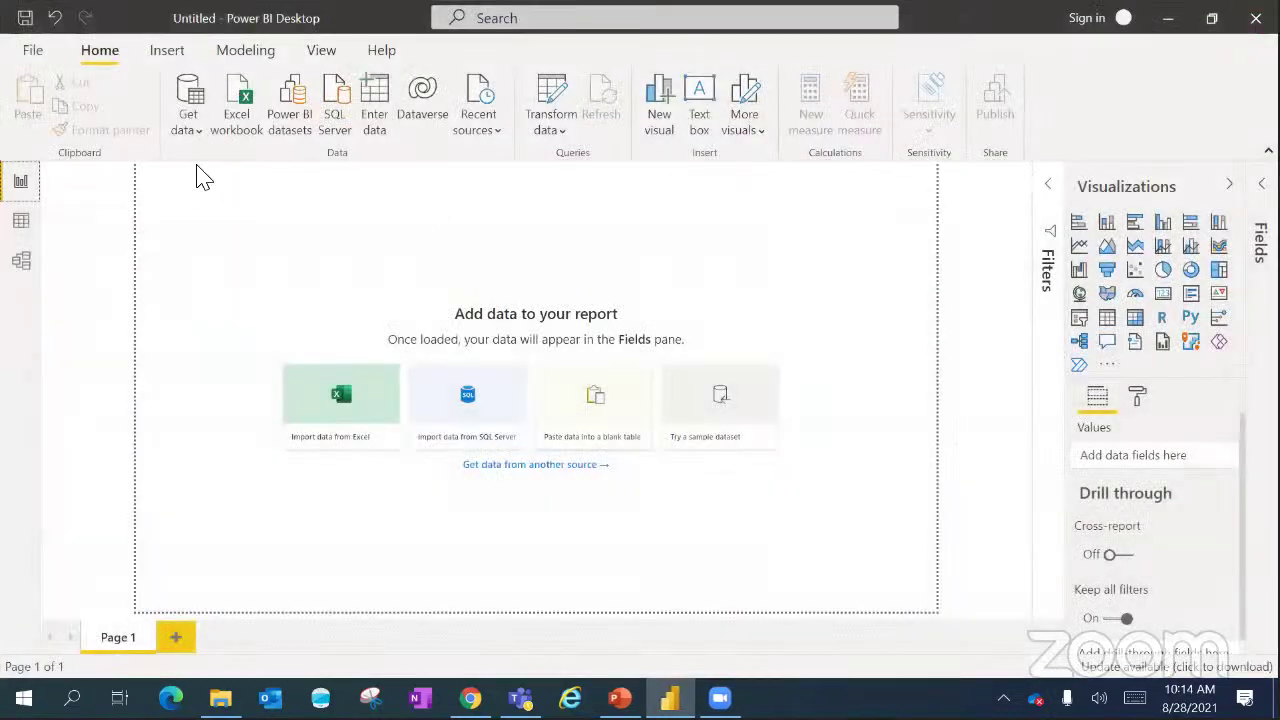
click(247, 133)
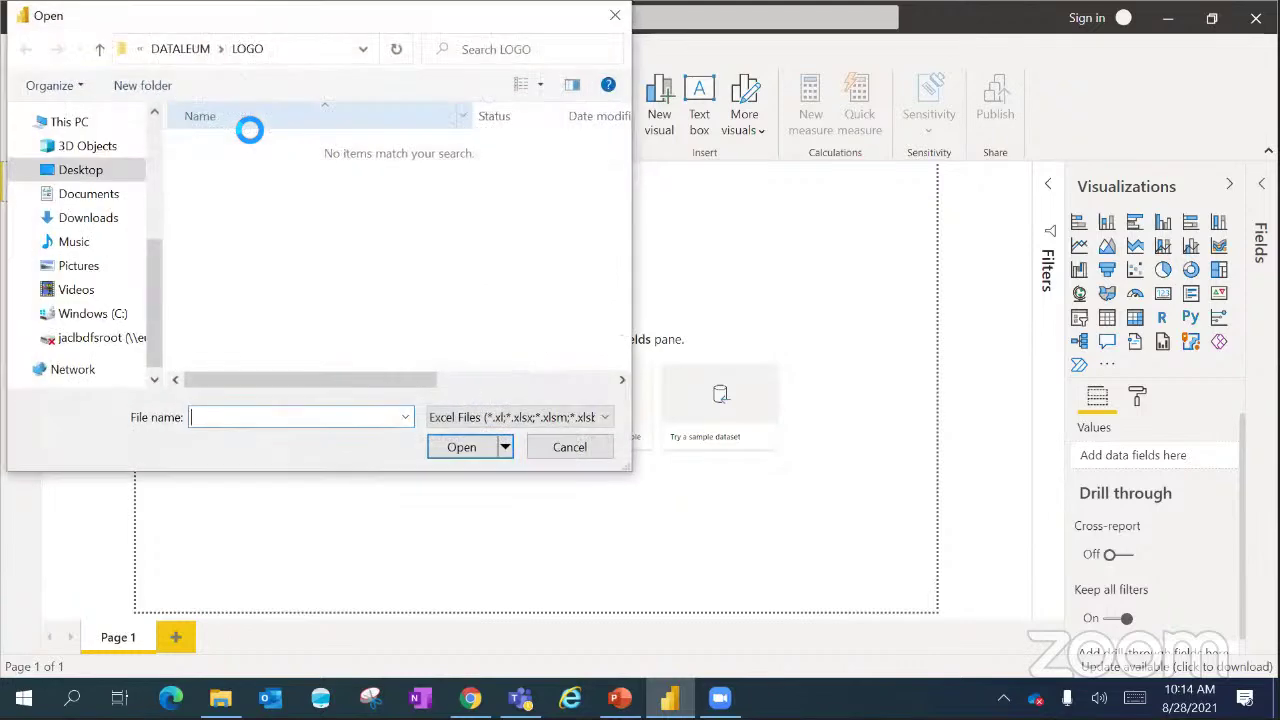
click(570, 447)
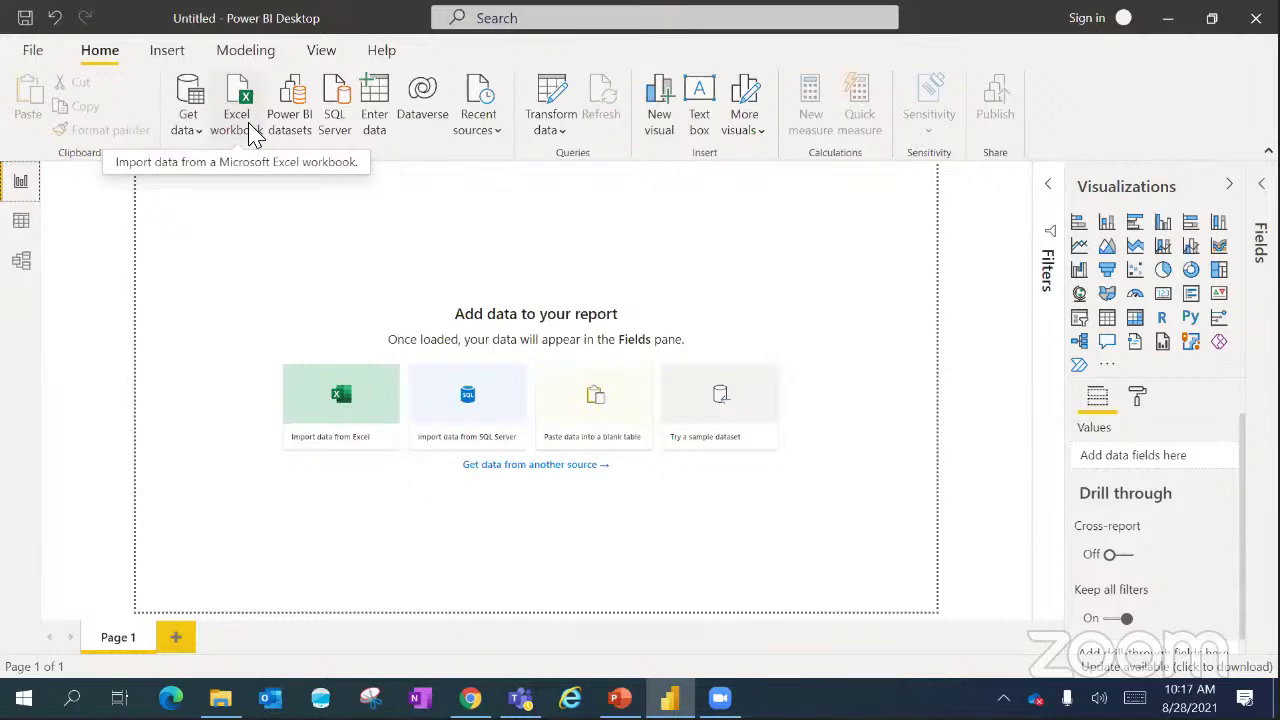
click(246, 130)
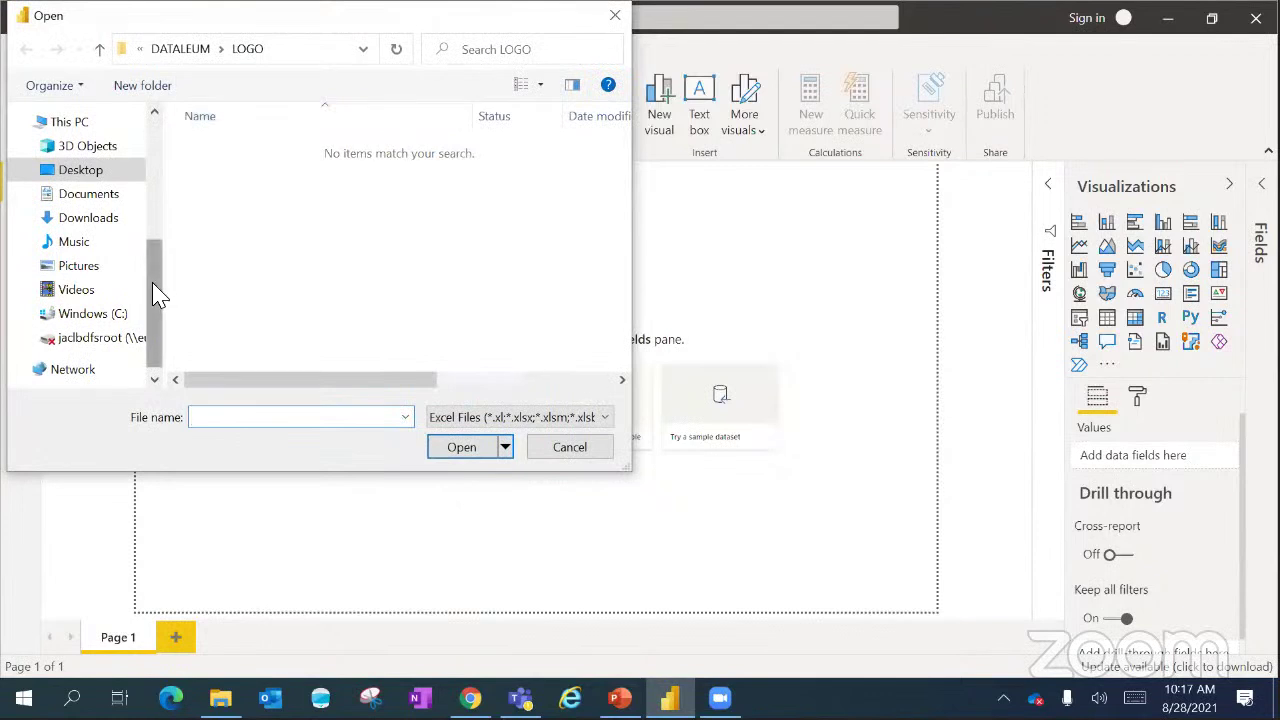
drag(157, 294, 158, 203)
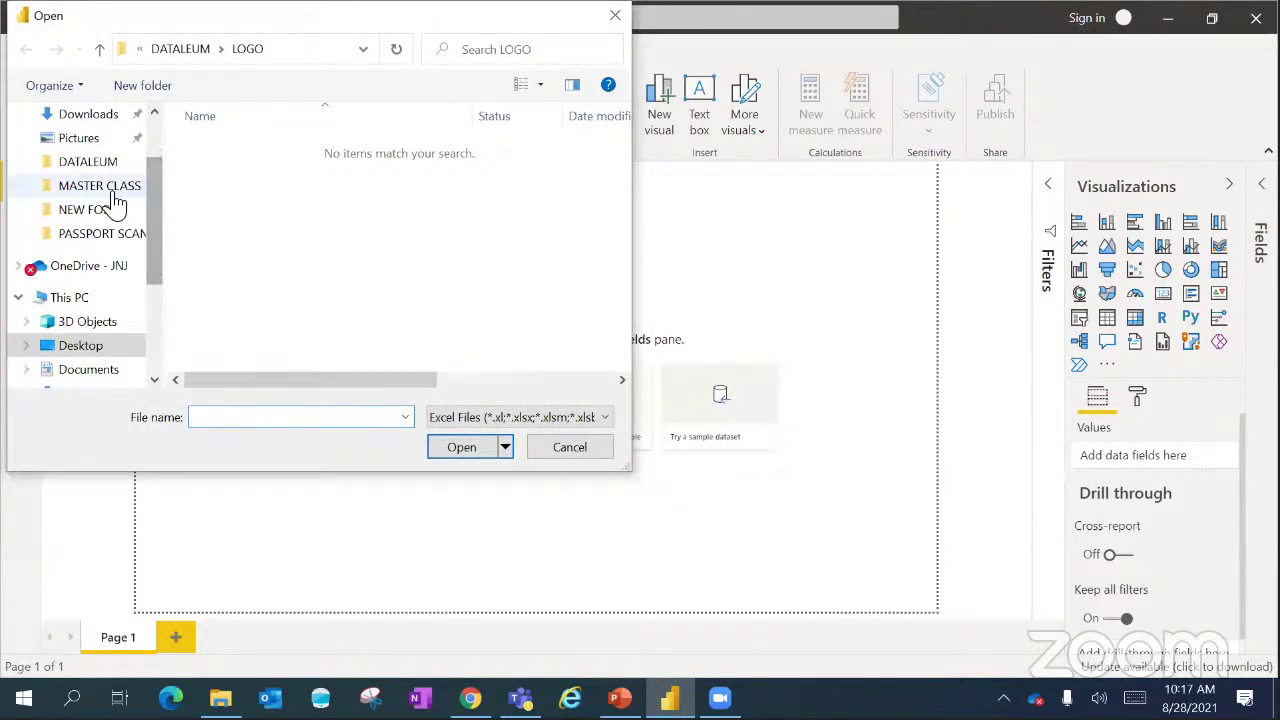
click(563, 449)
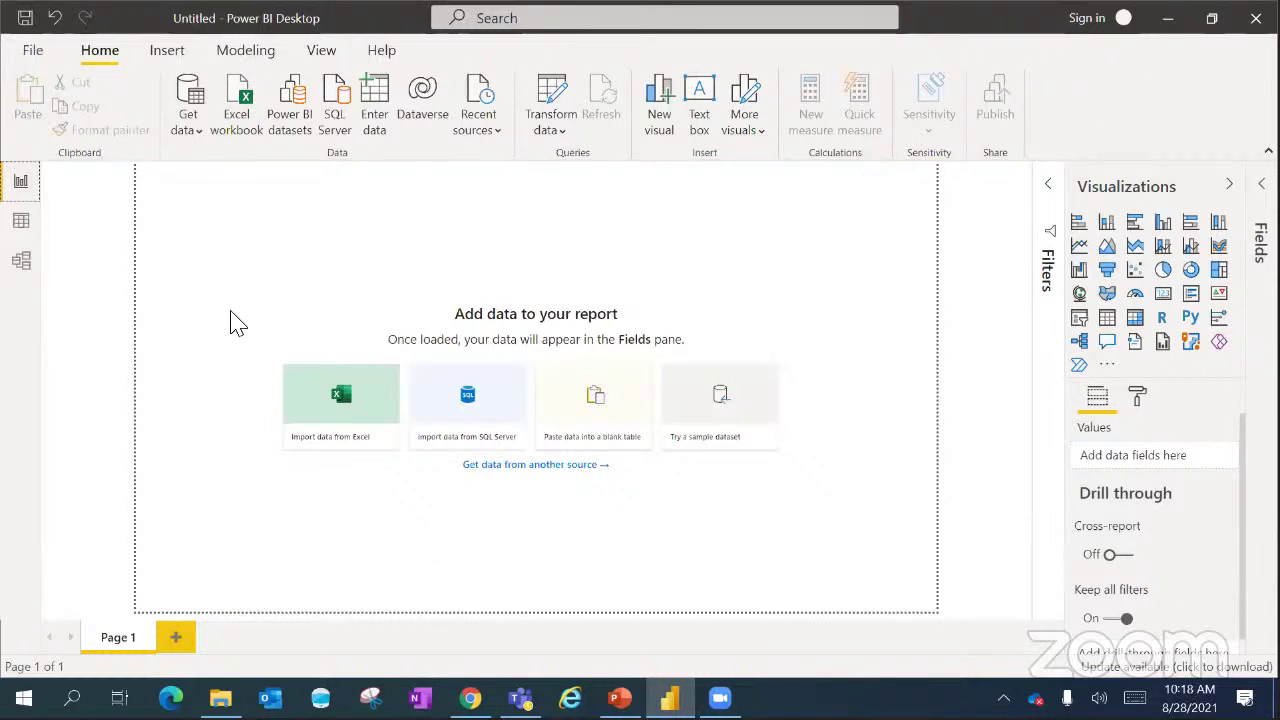
- Connect to the Excel workbook MASTERCLASS_DATASET_NCDC.xlsx in the MASTER CLASS folder as the data source
click(237, 125)
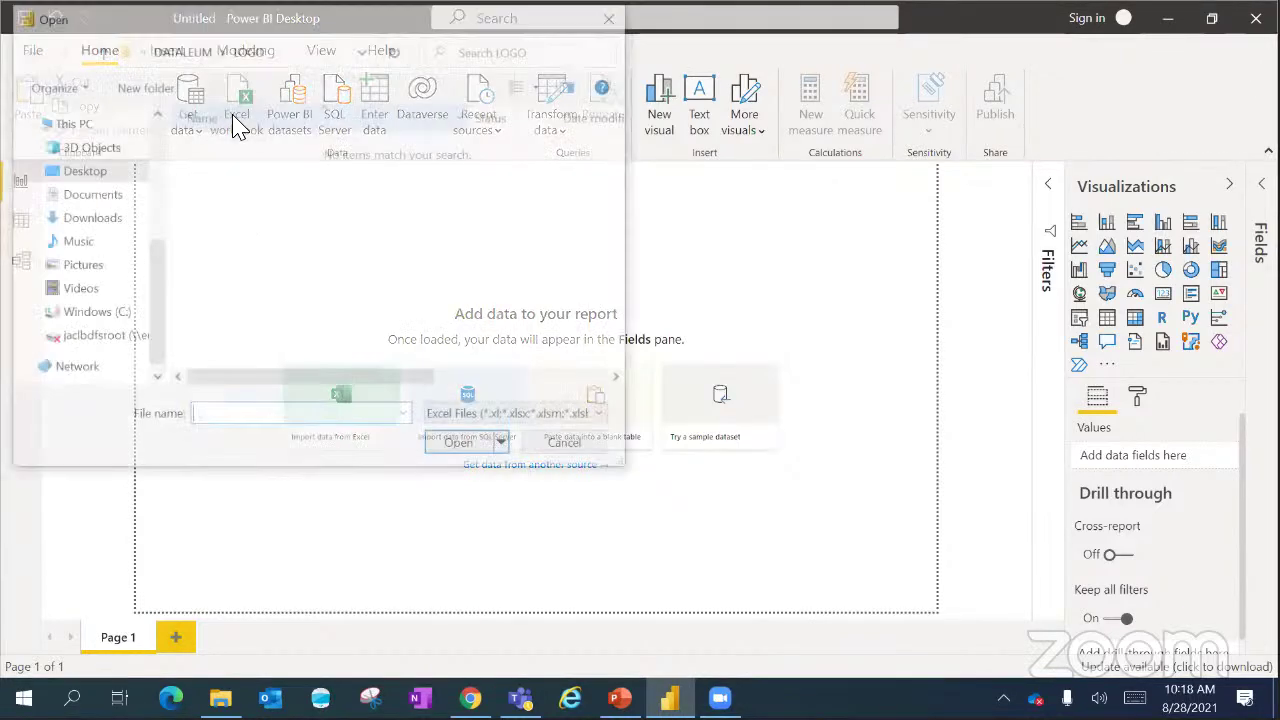
drag(157, 257, 163, 177)
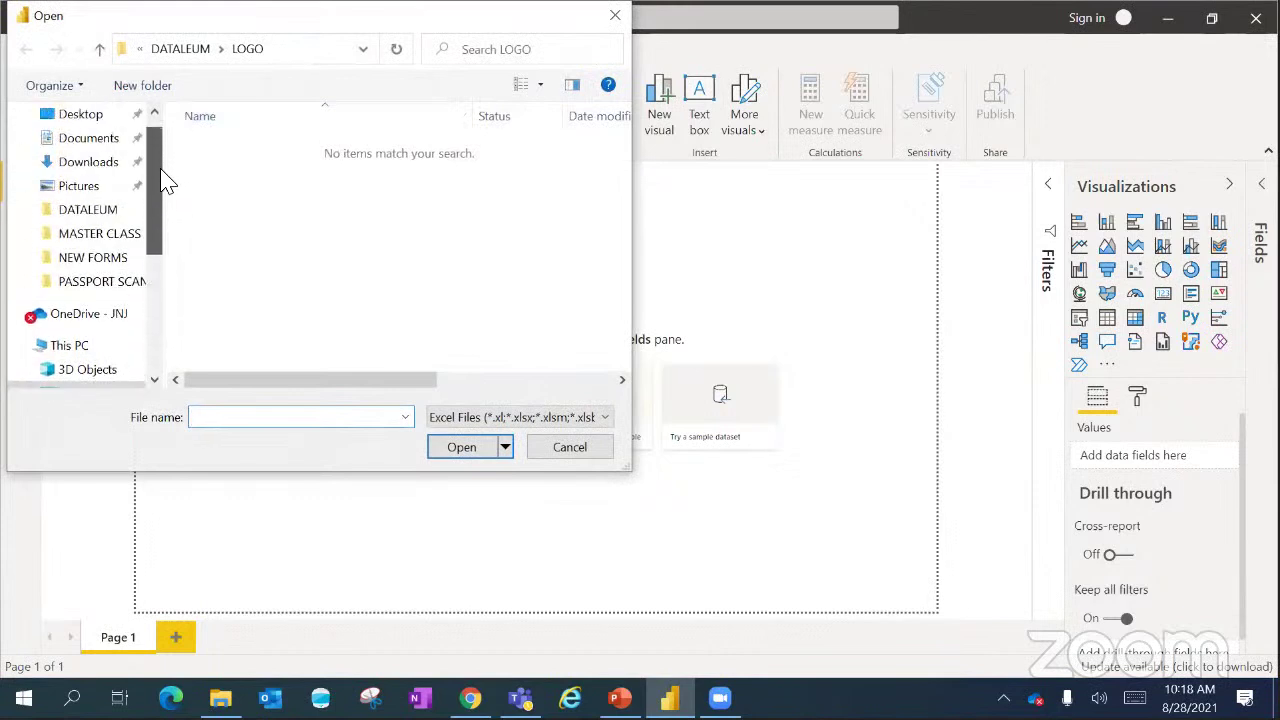
click(97, 240)
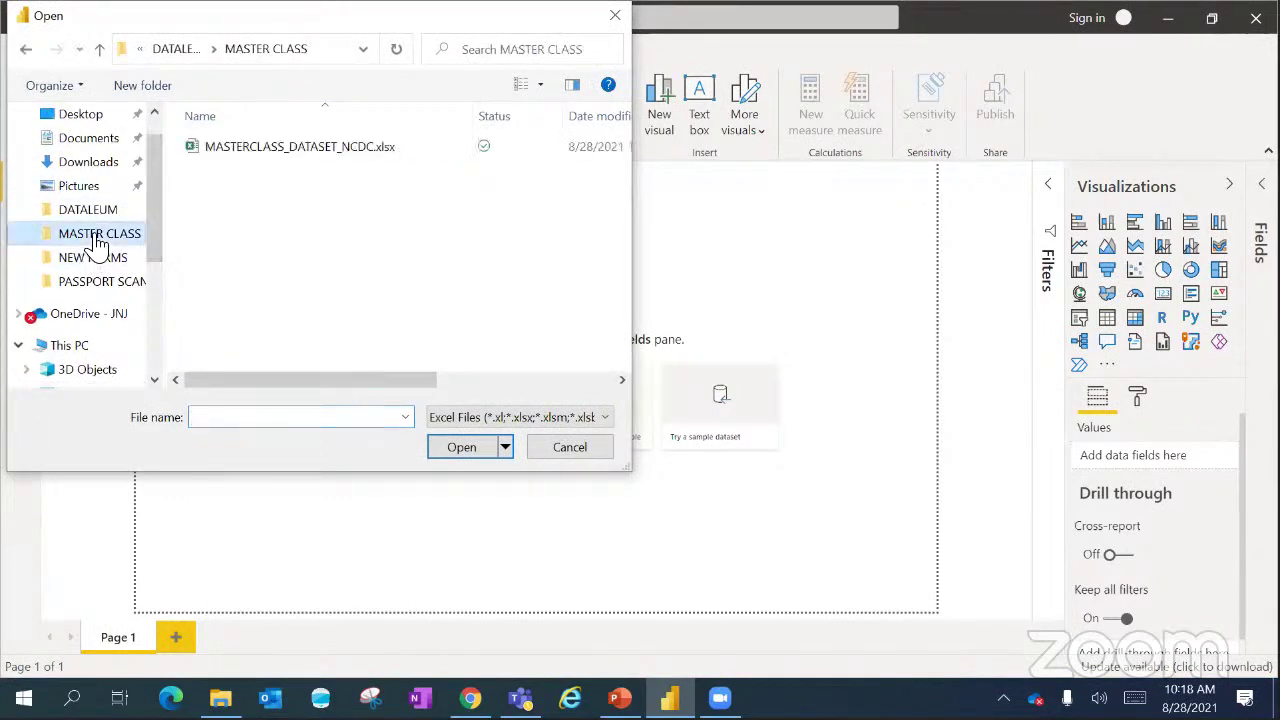
double_click(229, 148)
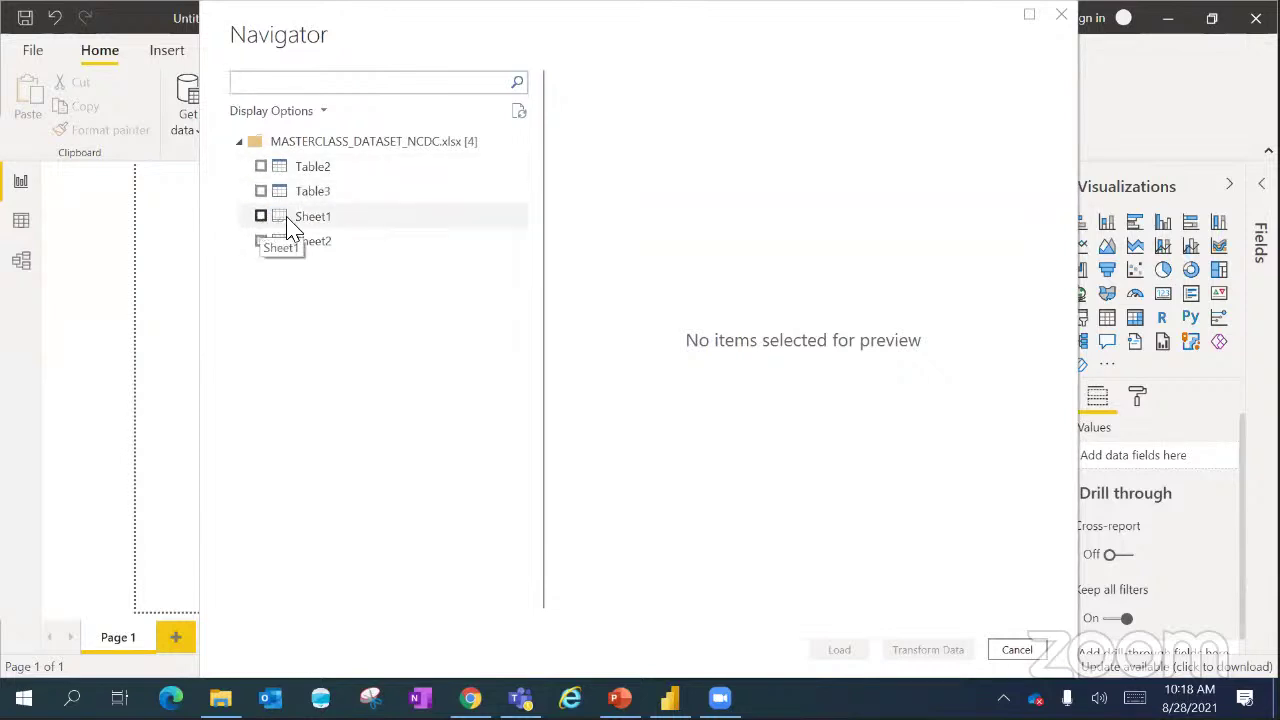
- Select Sheet1 in the Navigator and preview its data through to the last column
click(261, 217)
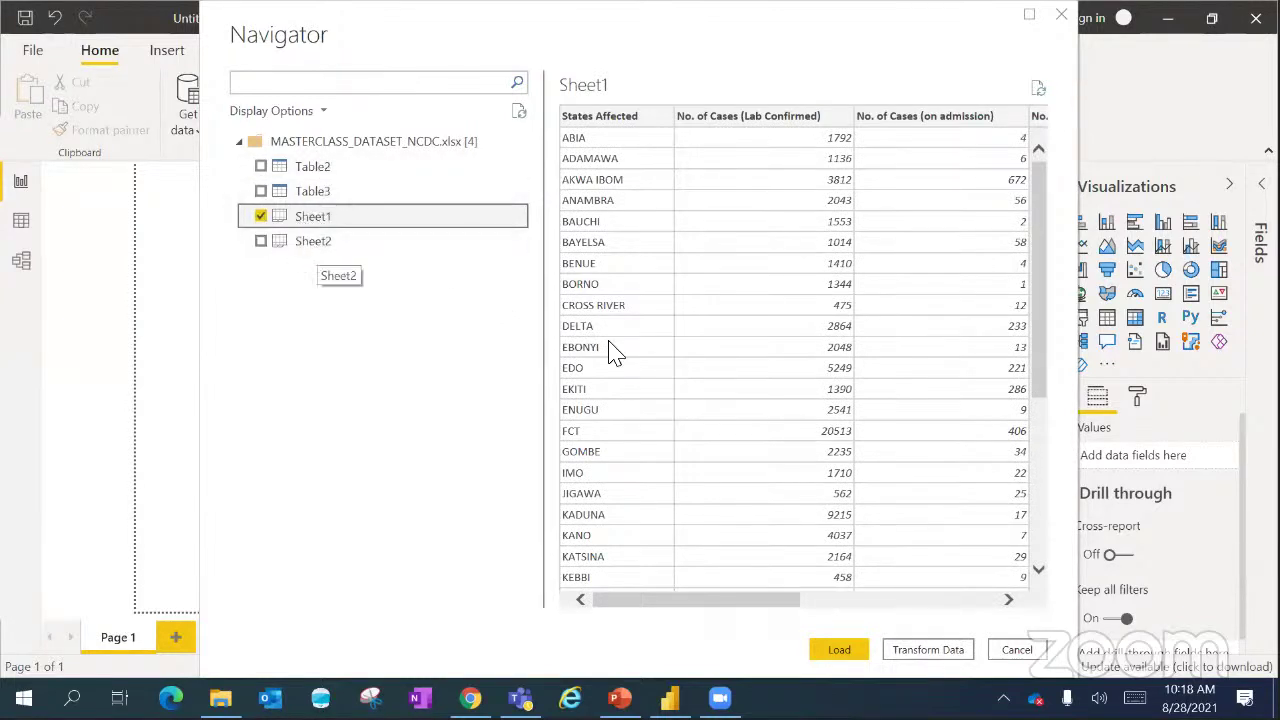
click(1008, 599)
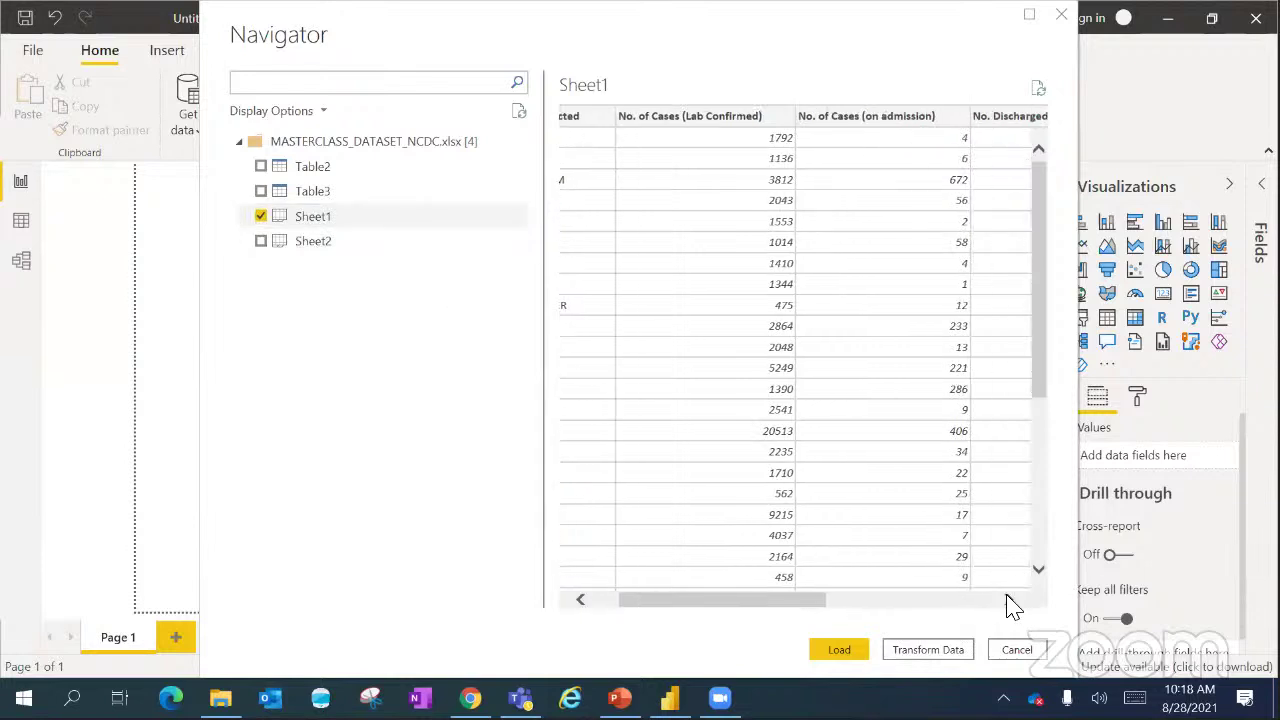
click(1010, 599)
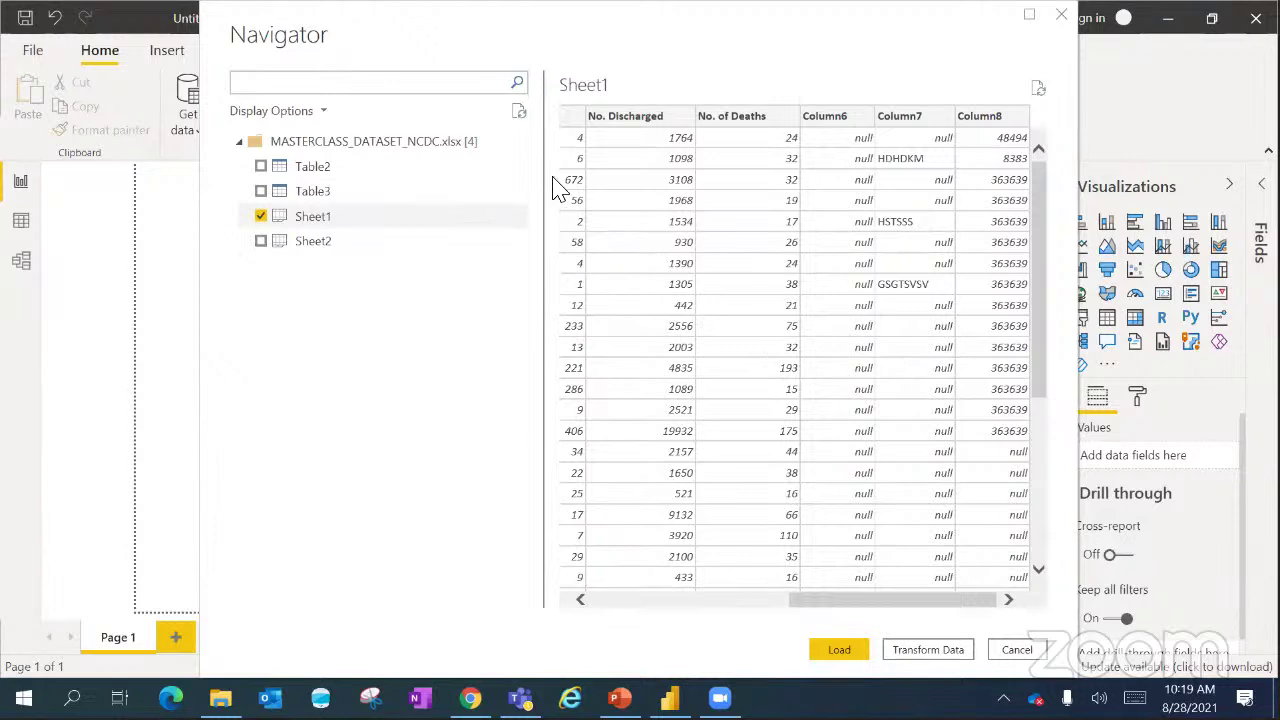
- Replace the Sheet1 selection with Table2 and Table3 in the Navigator, and load both tables into the report
click(261, 168)
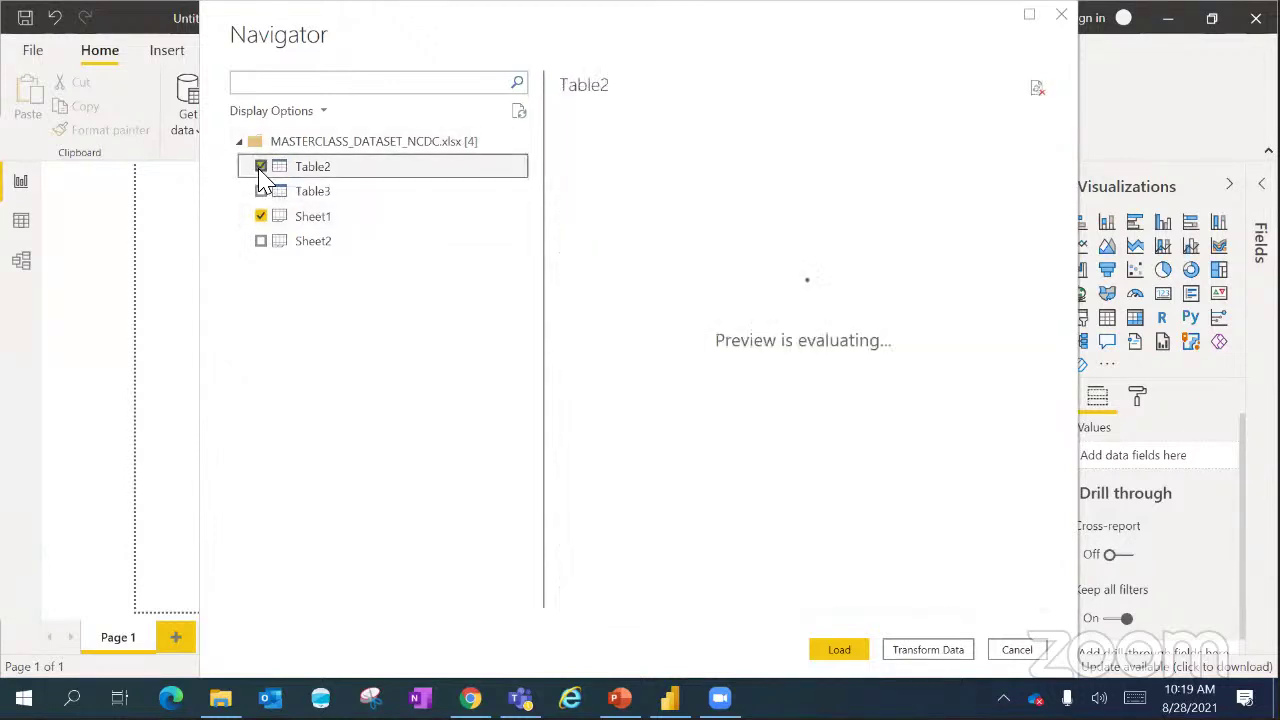
click(261, 217)
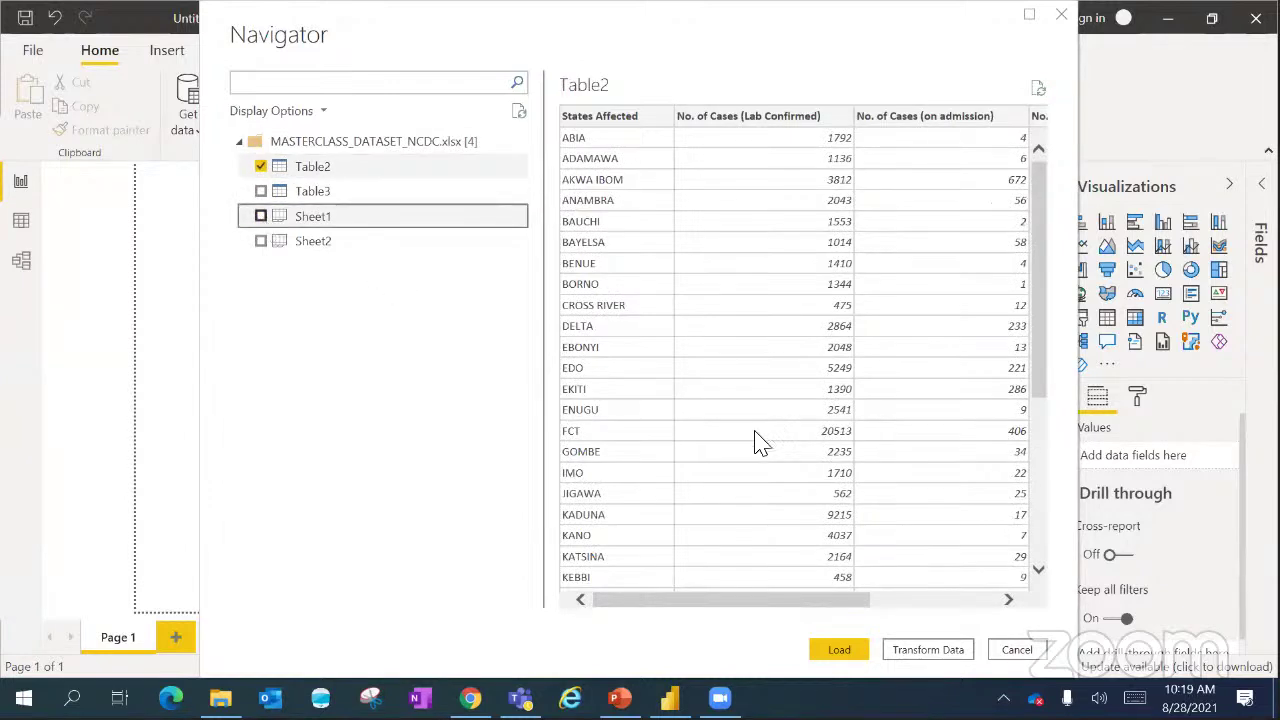
click(1008, 600)
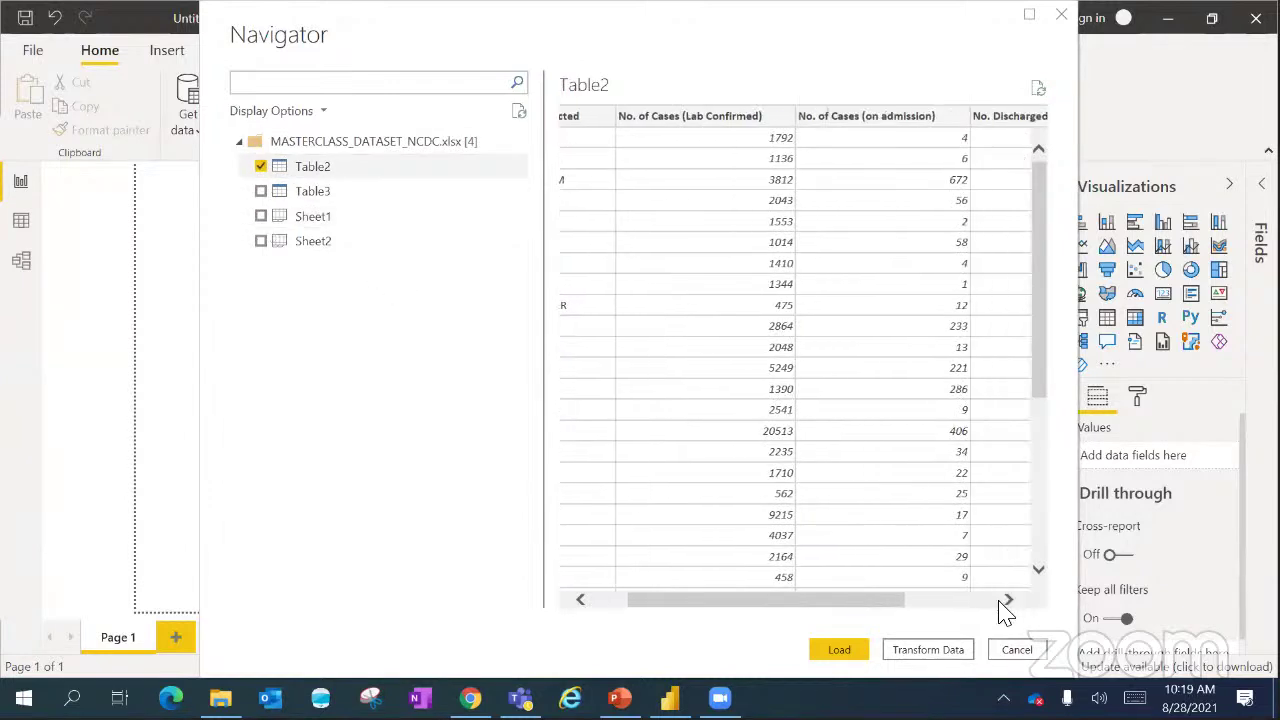
click(1001, 600)
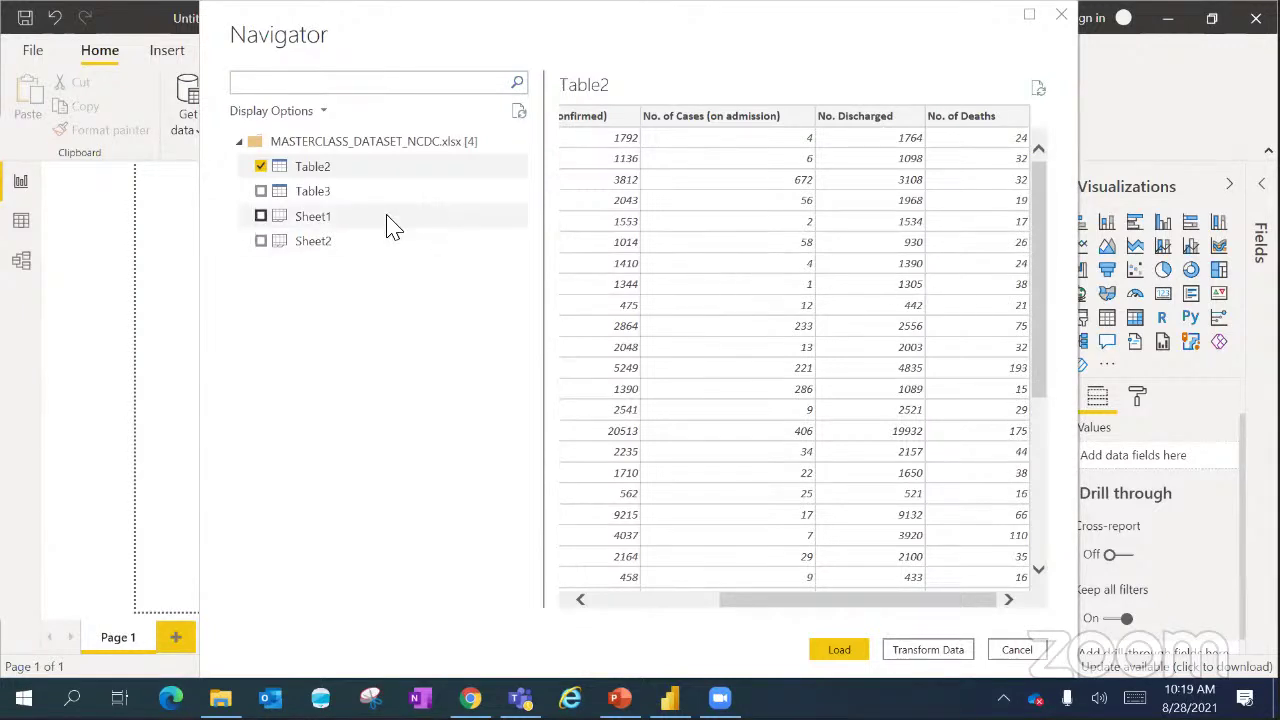
click(262, 192)
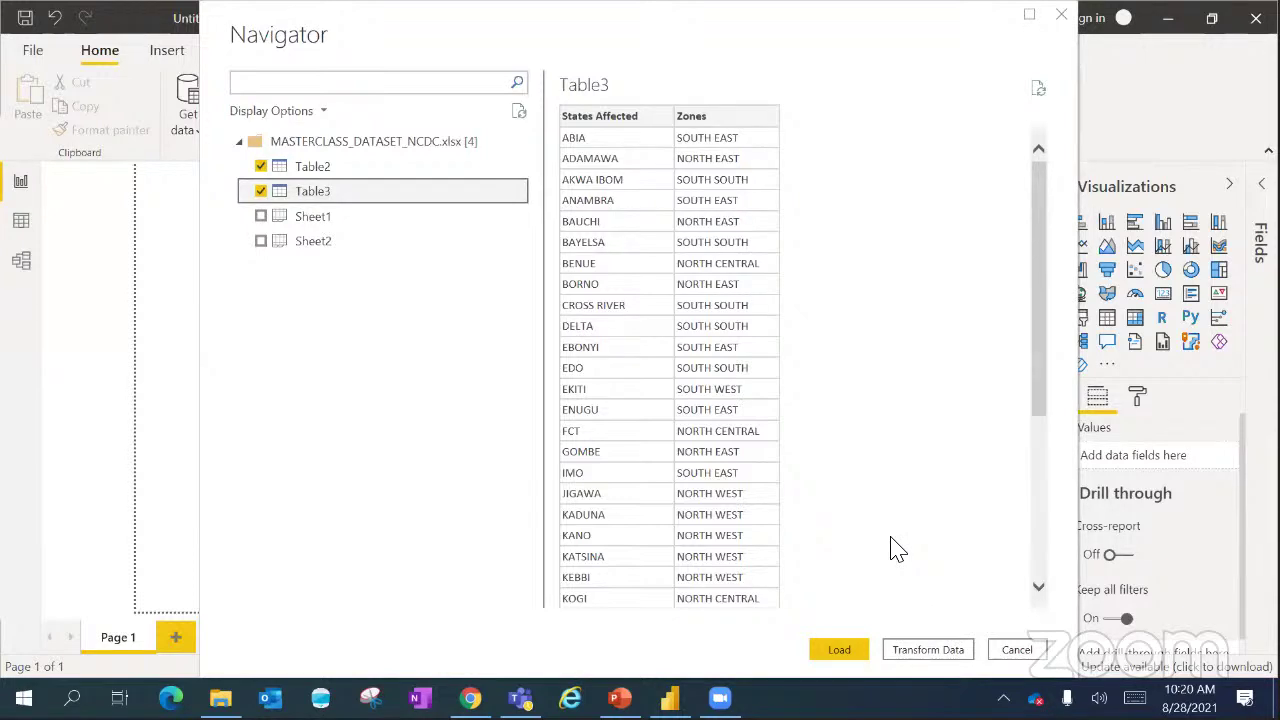
click(840, 652)
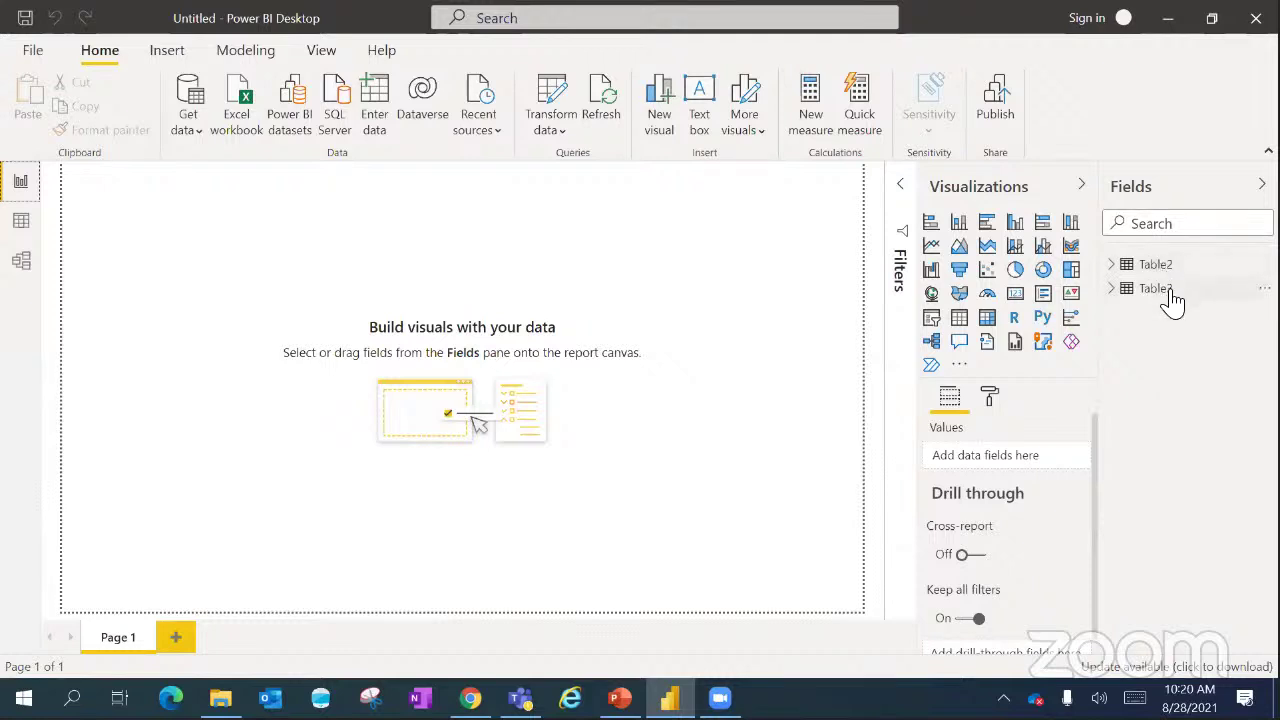
- Examine the fields of the imported Table2 and Table3, and view the rows of both tables in the Data view
mouse_move(1172, 301)
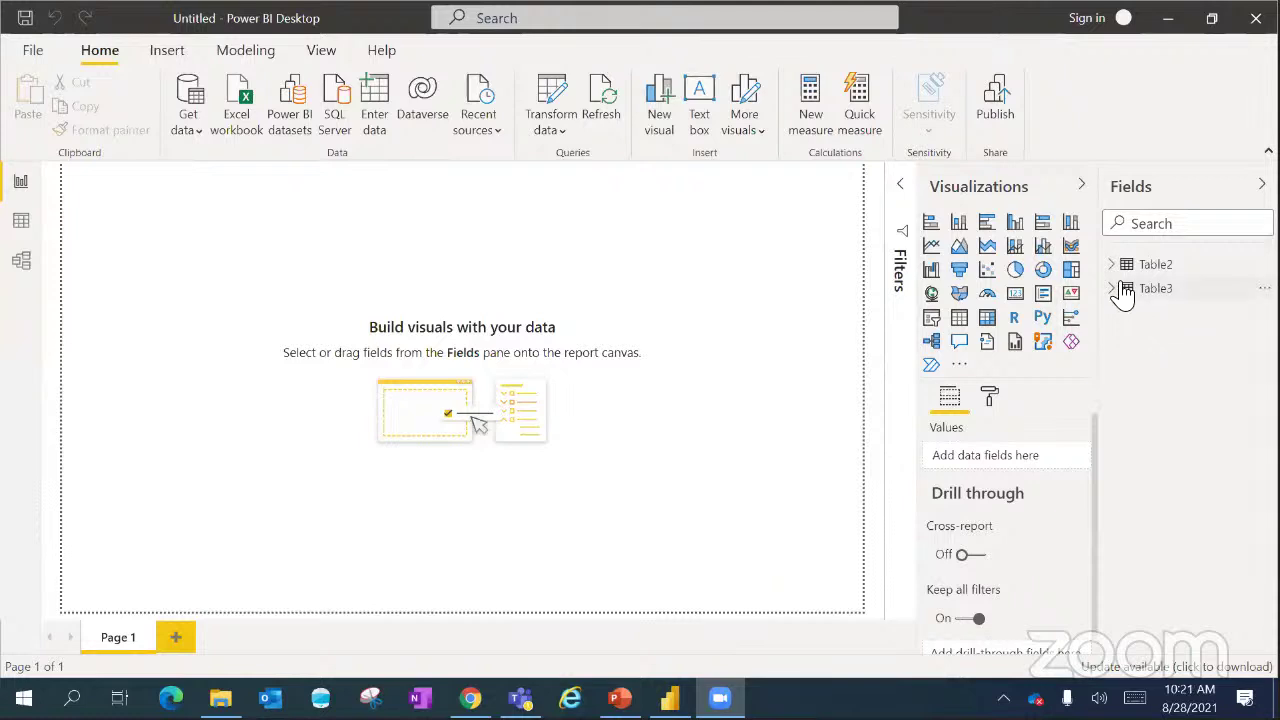
mouse_move(1124, 292)
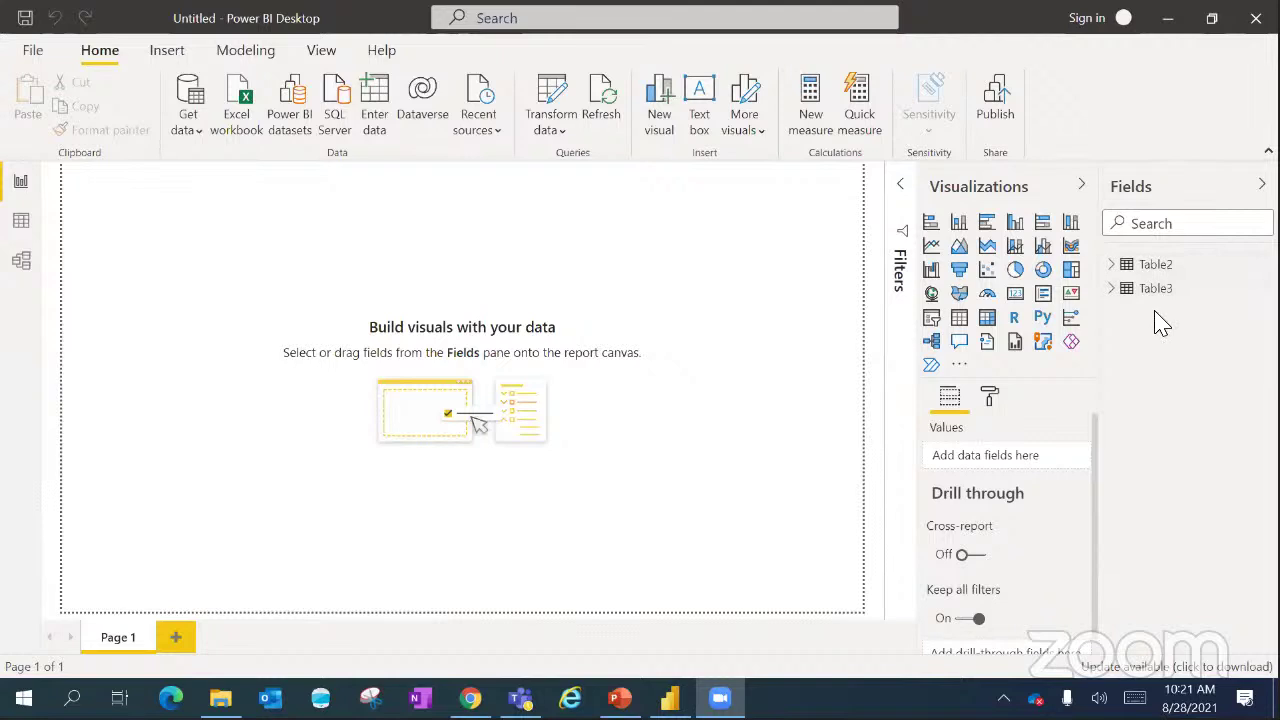
click(1114, 265)
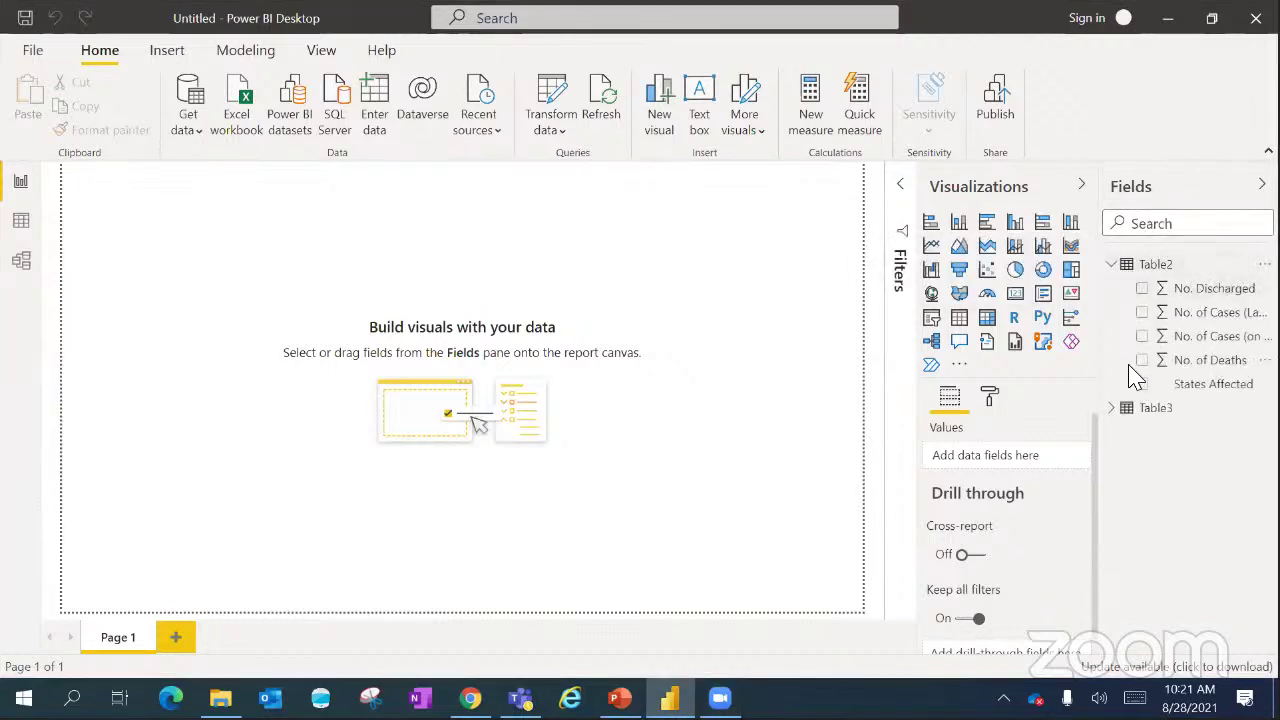
click(1120, 406)
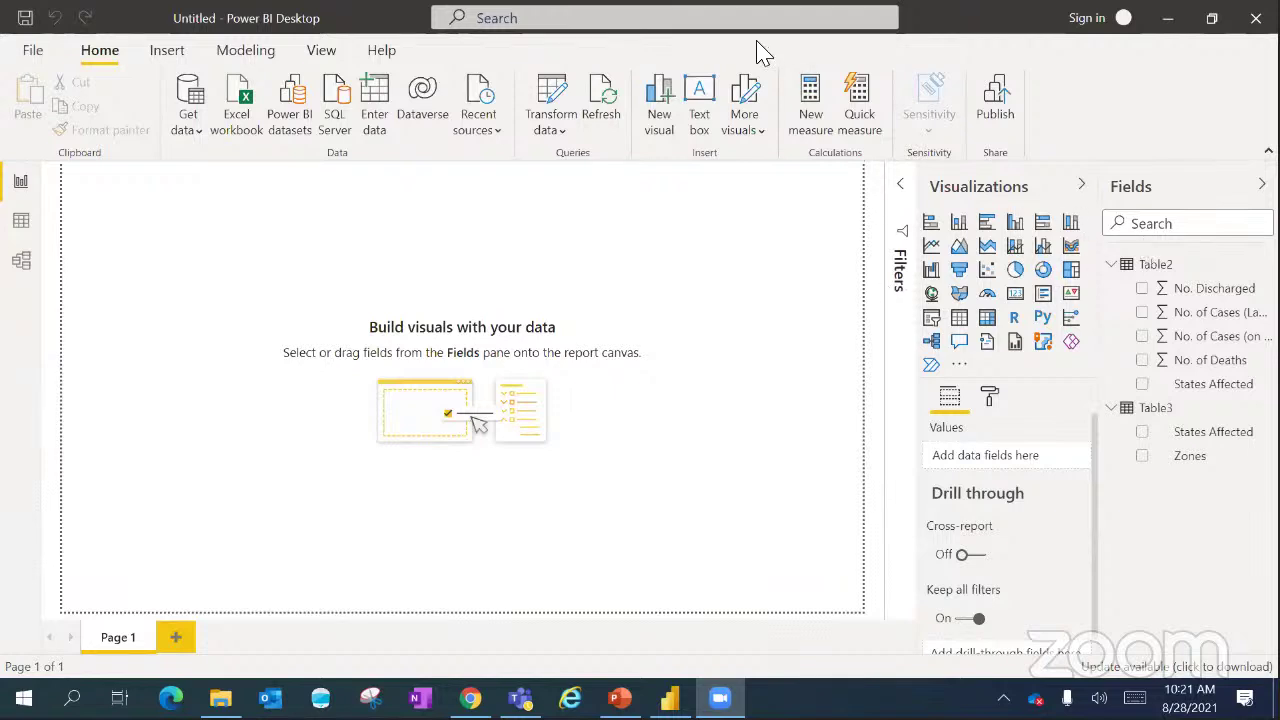
click(1112, 266)
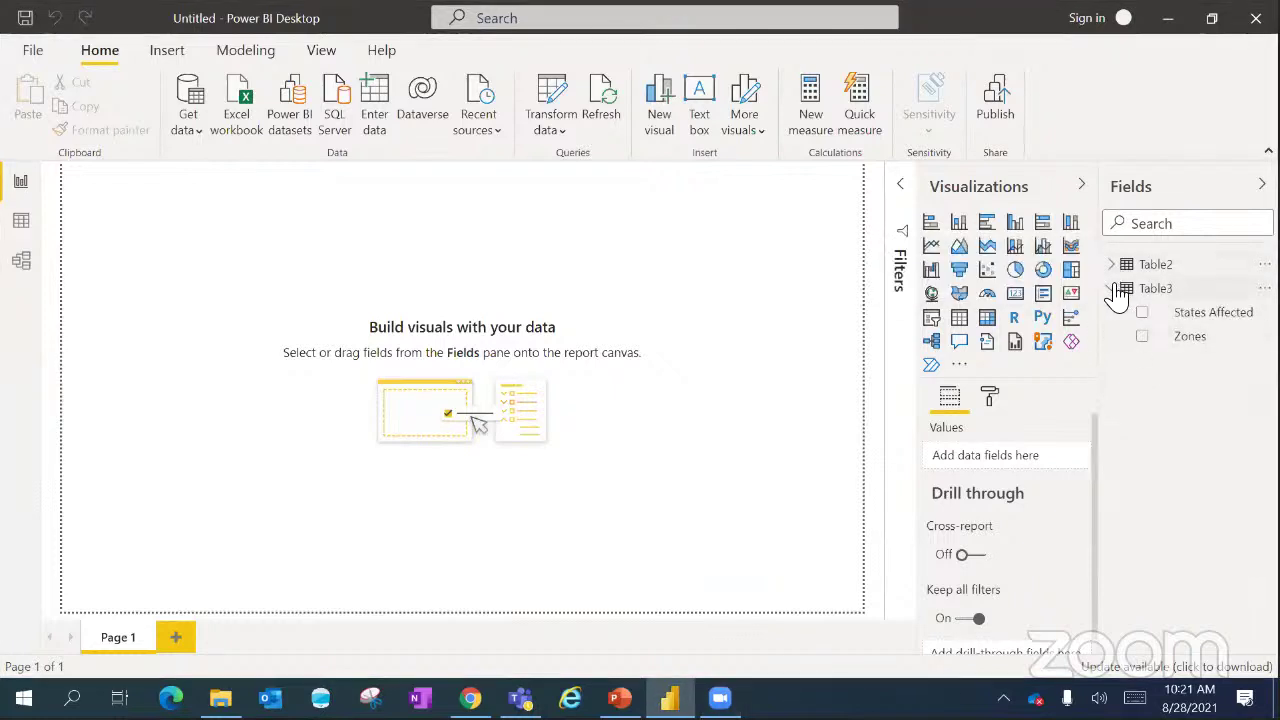
click(1113, 289)
click(22, 222)
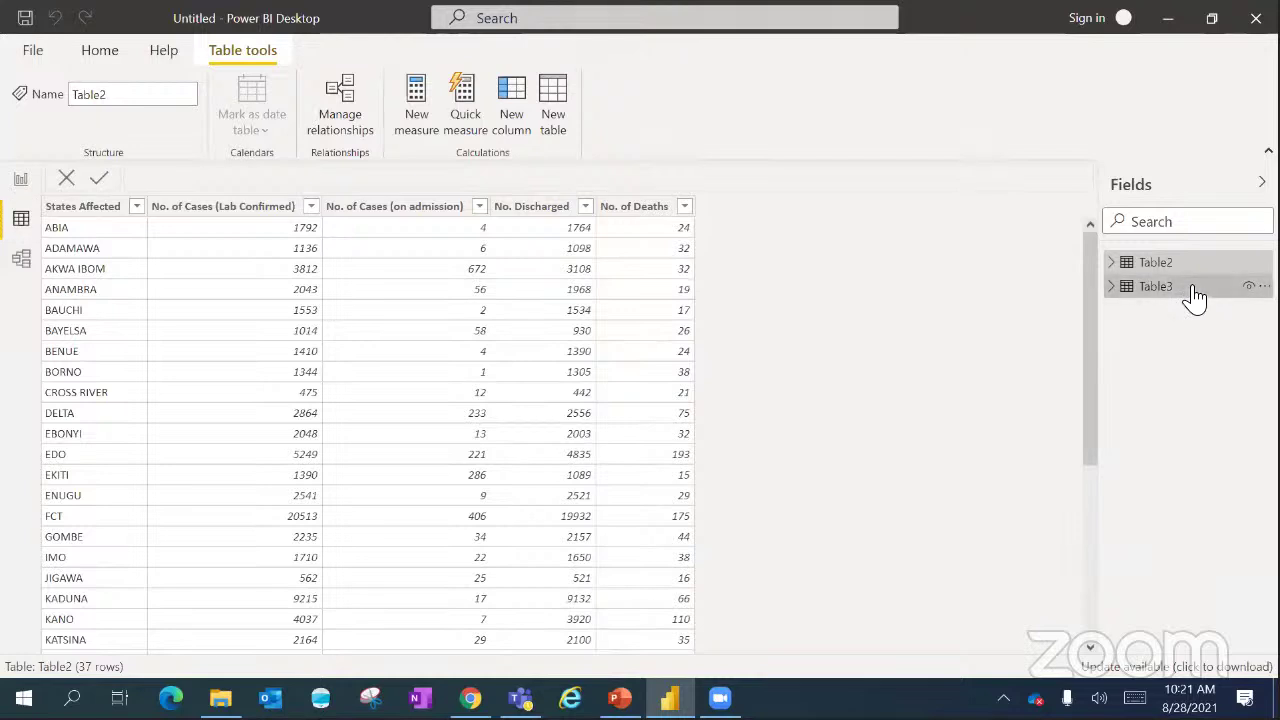
click(1155, 287)
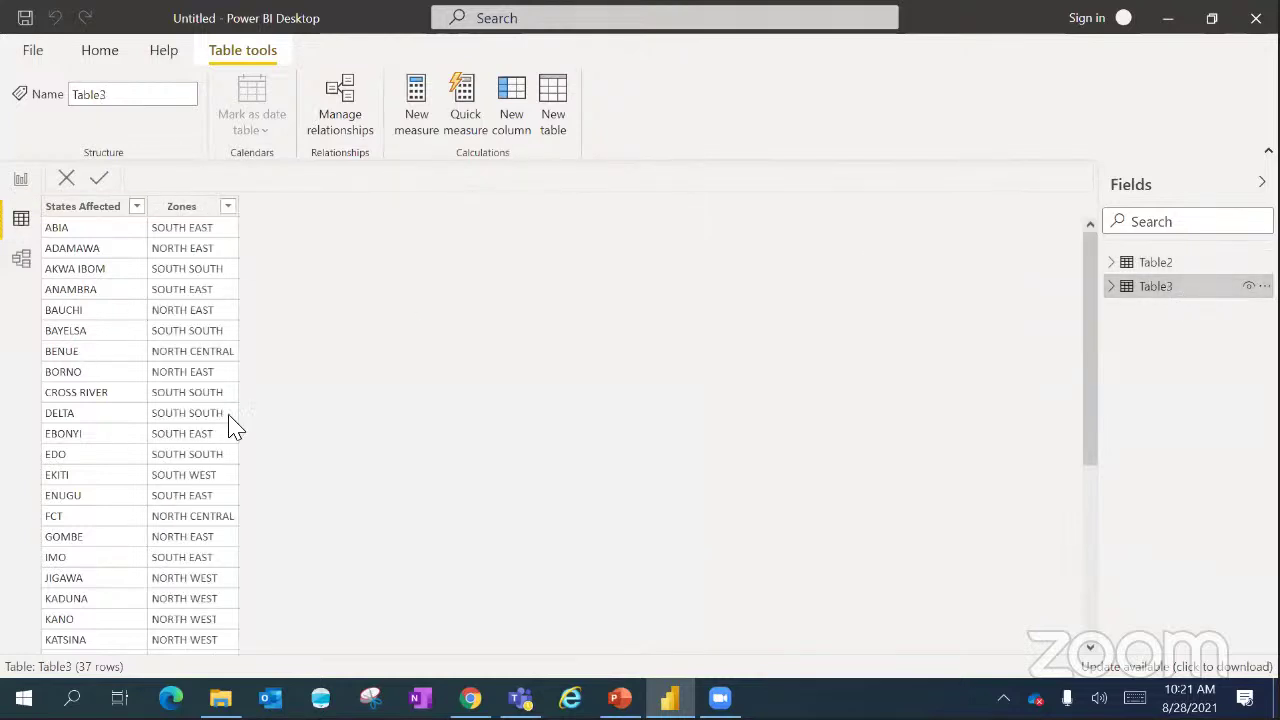
- Open the Model view and move the Table3 card up beside Table2
click(22, 260)
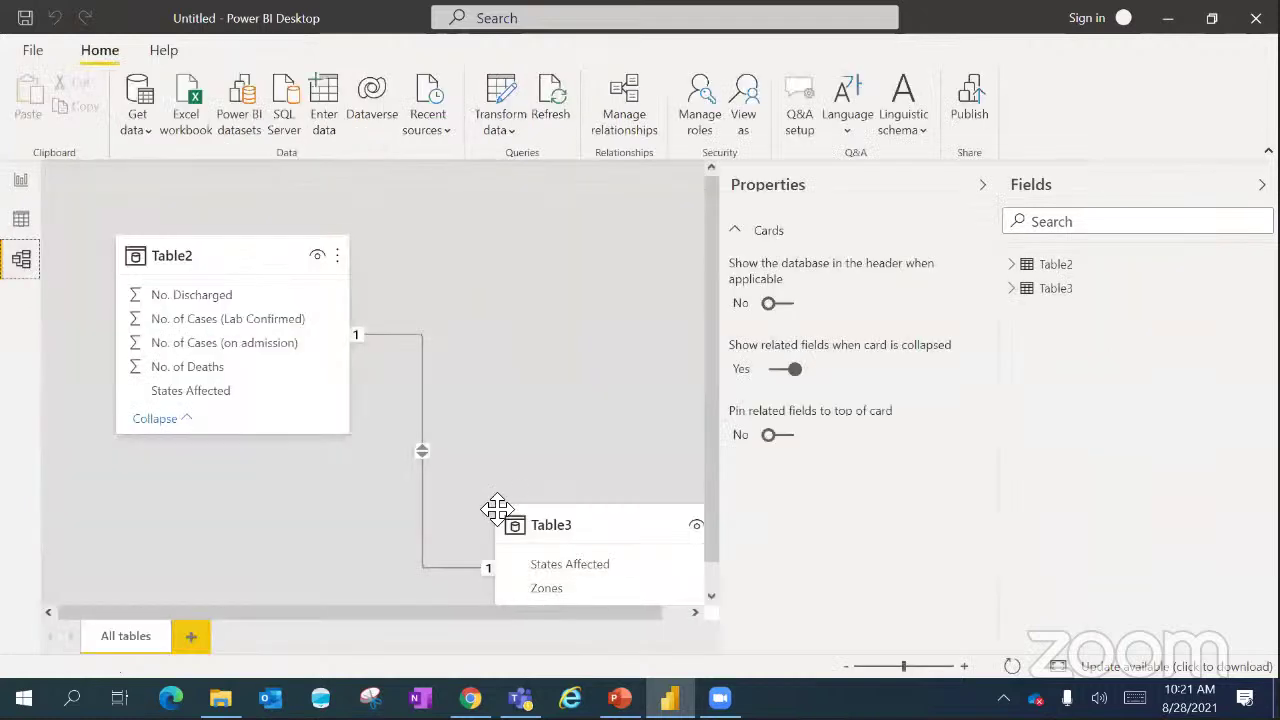
drag(580, 526, 547, 280)
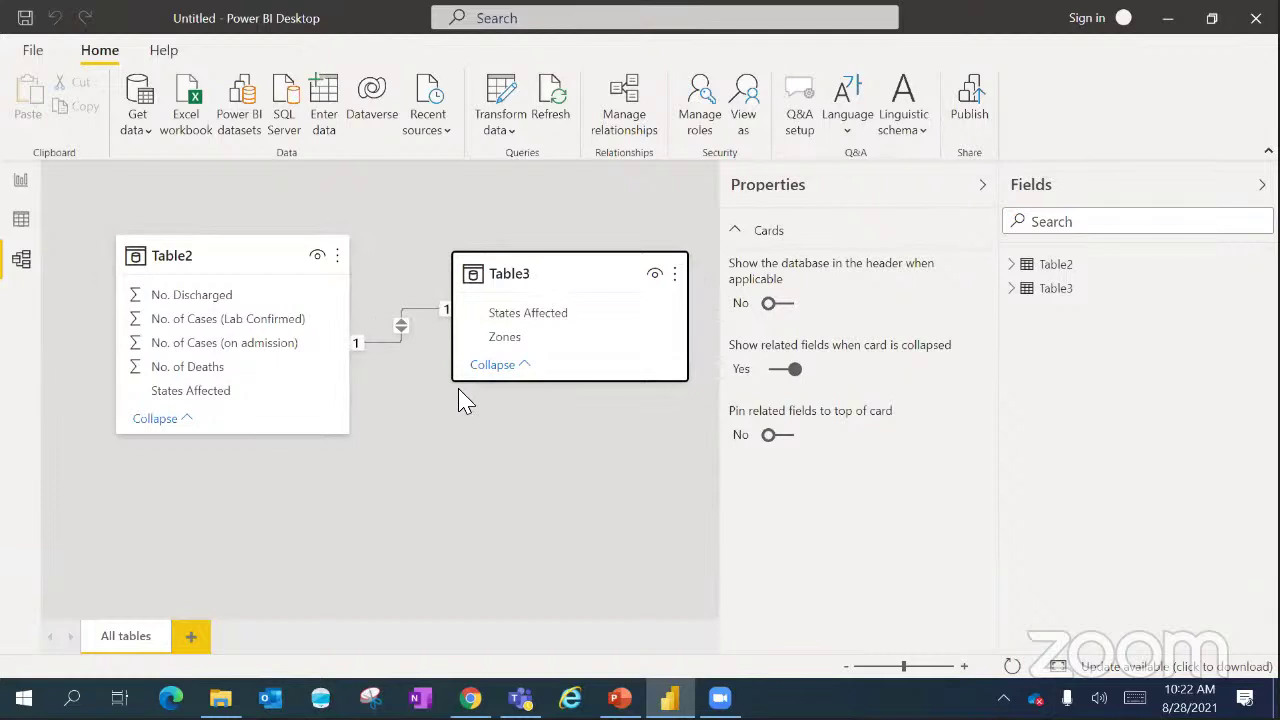
- Return to the Report view, list the fields of Table2 and Table3, and add an empty card visual to Page 1
click(21, 183)
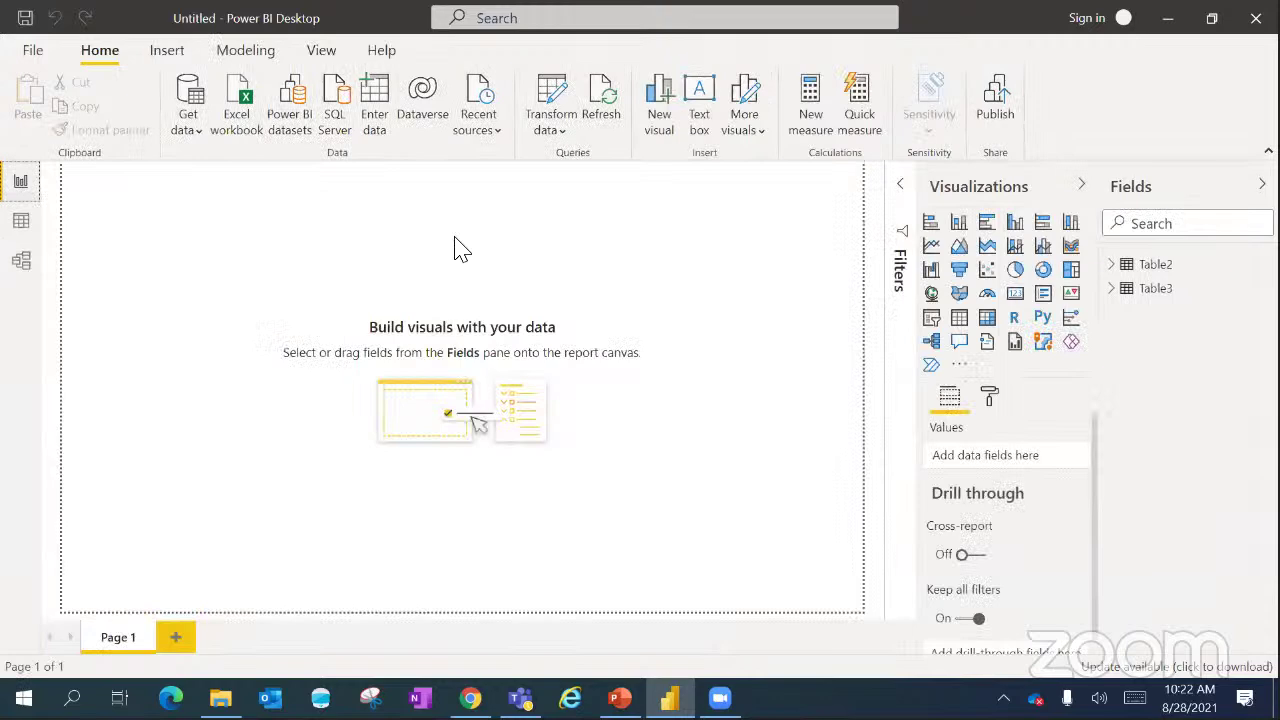
click(1113, 268)
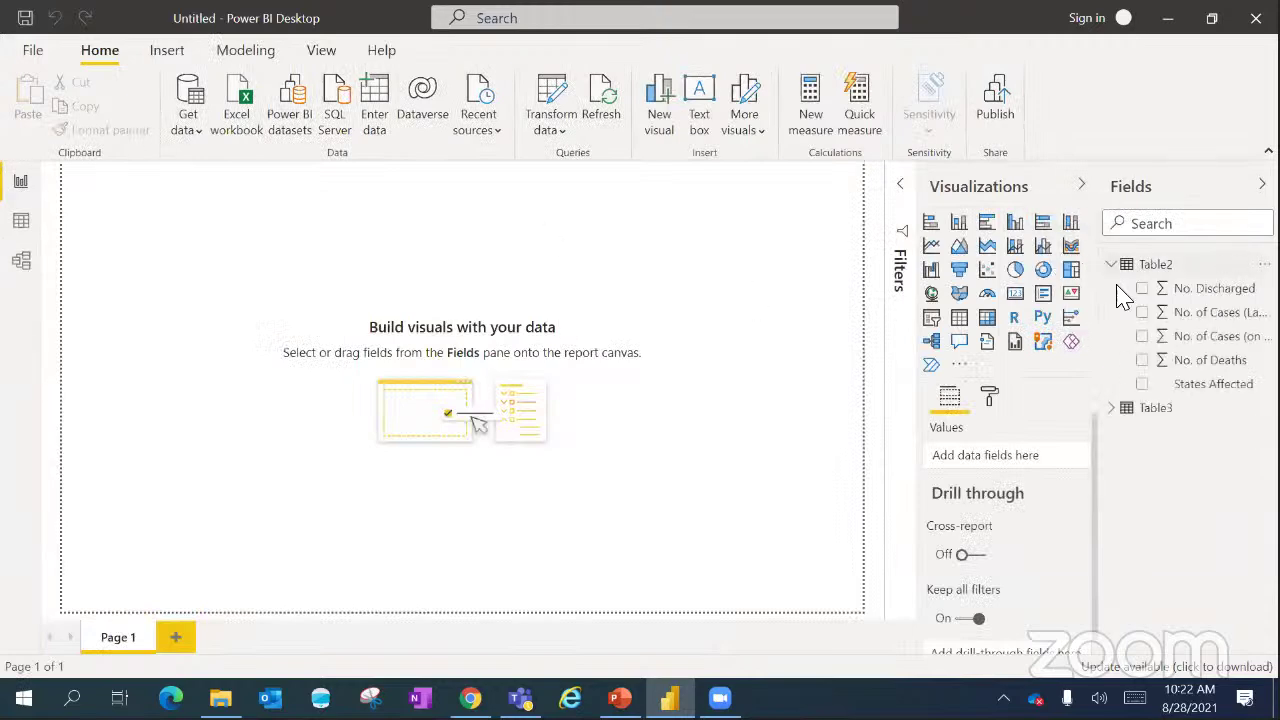
click(1117, 412)
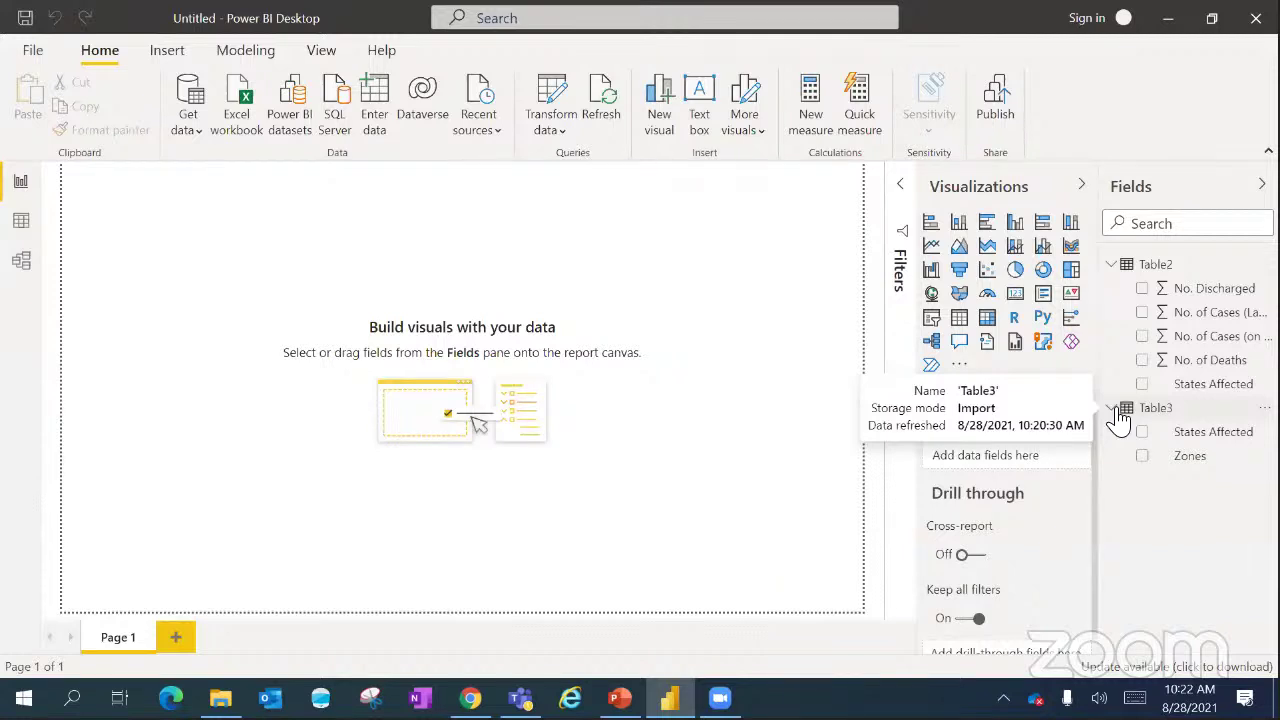
click(1016, 298)
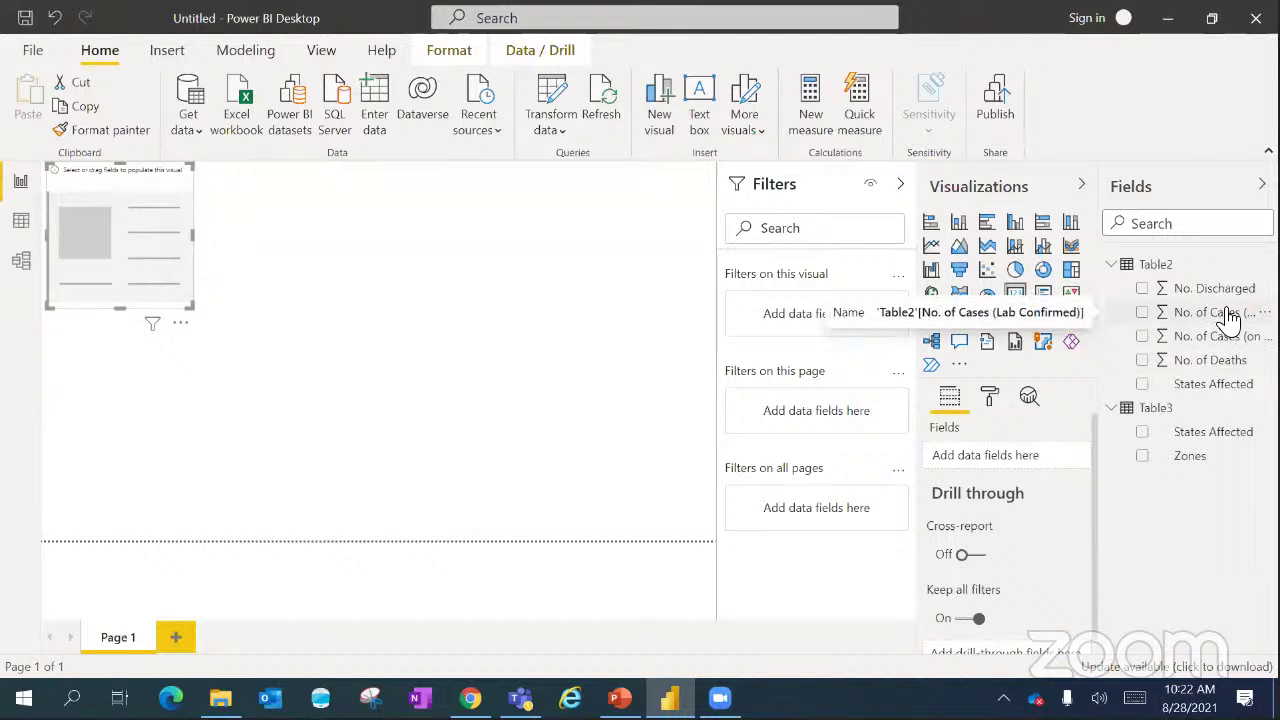
- Populate the empty card with the No. of Cases (Lab Confirmed) field from Table2 and widen the card
drag(1222, 313, 124, 259)
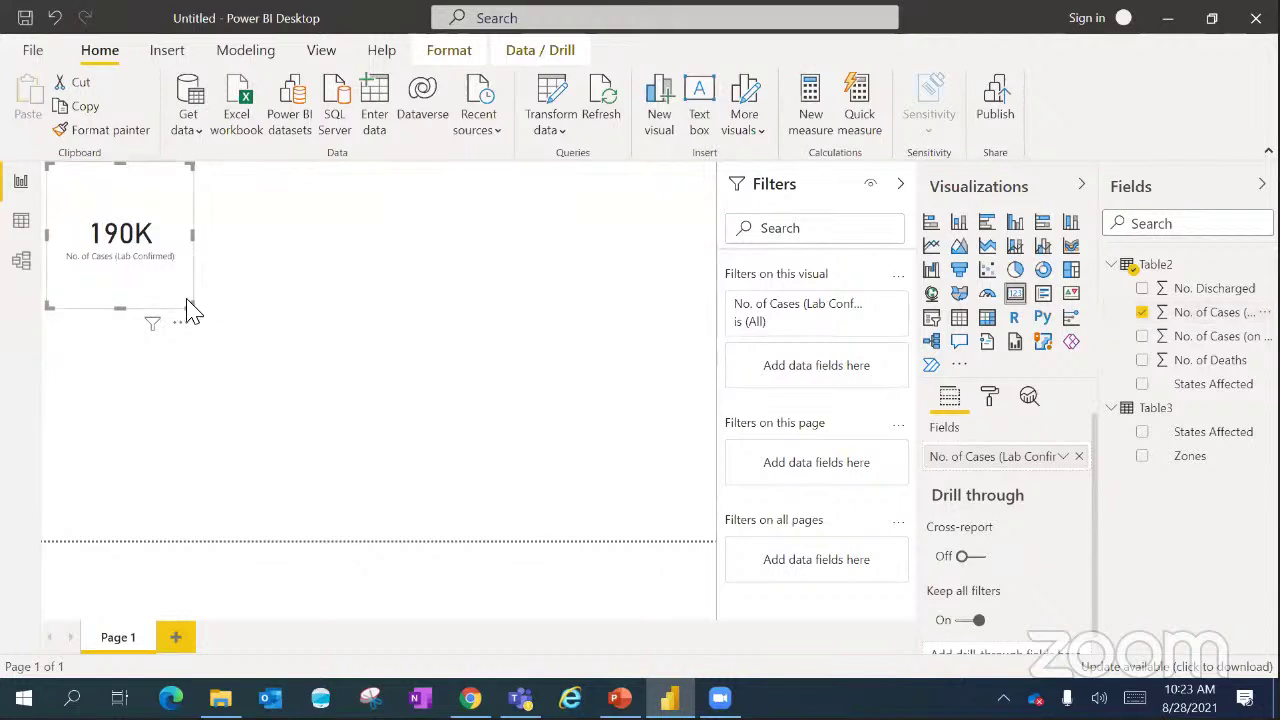
drag(190, 310, 244, 310)
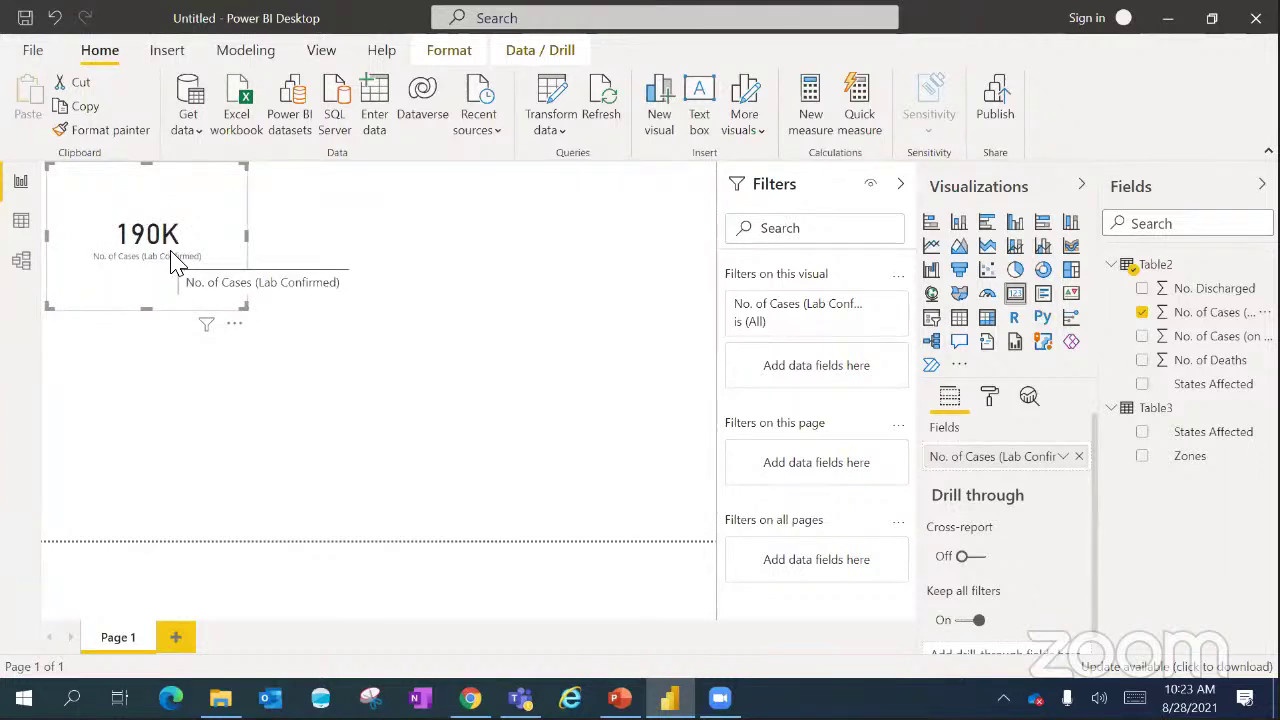
- Set the display units of the card's data label to None
click(990, 399)
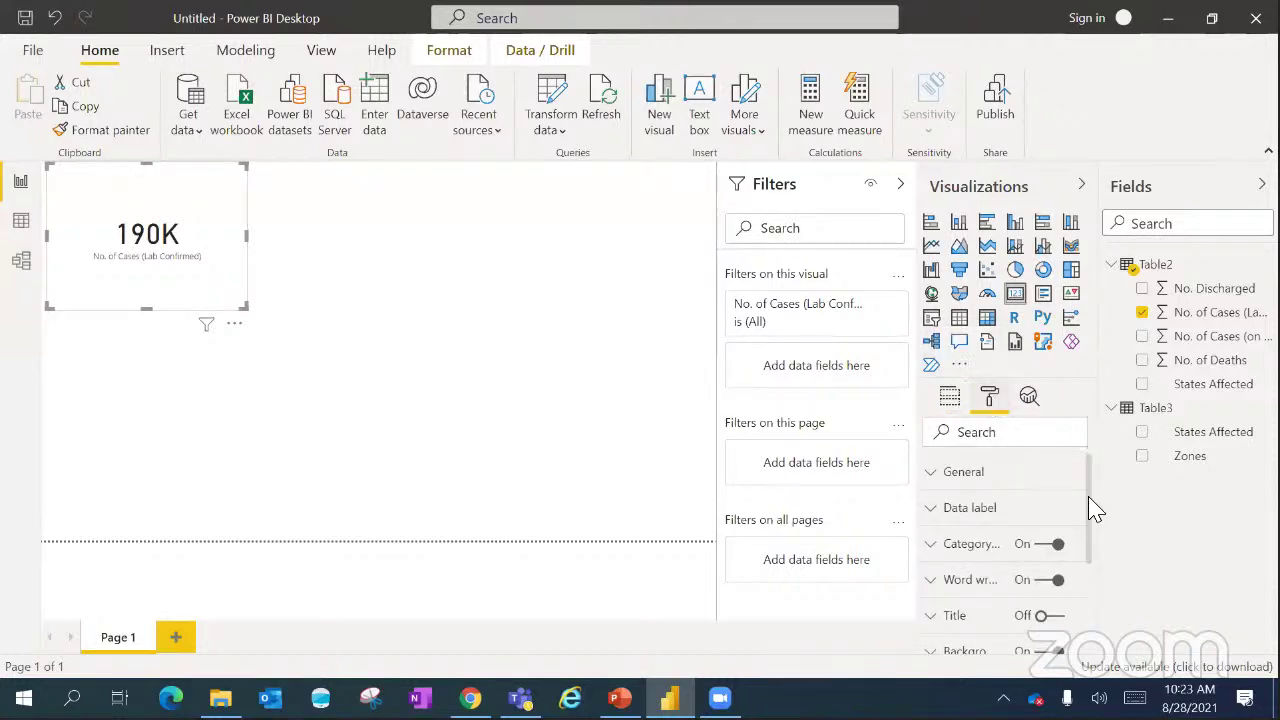
drag(1090, 499, 1090, 521)
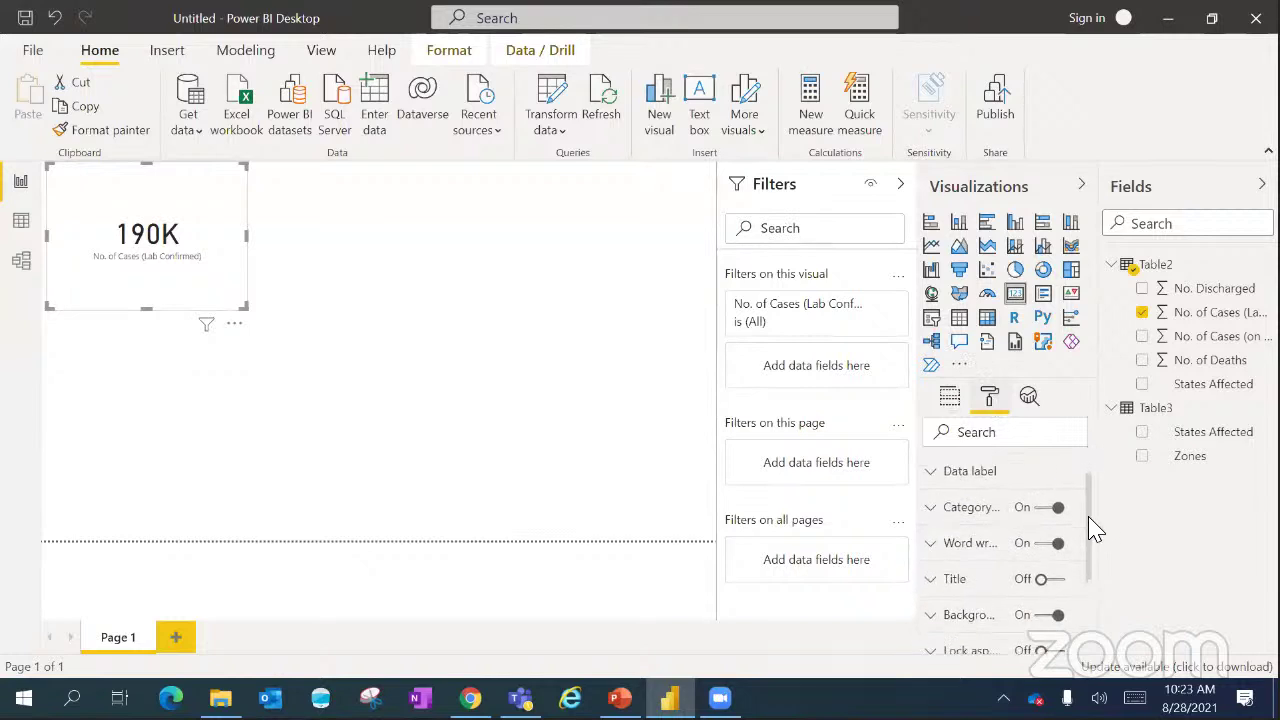
scroll(1088, 518, up, 1)
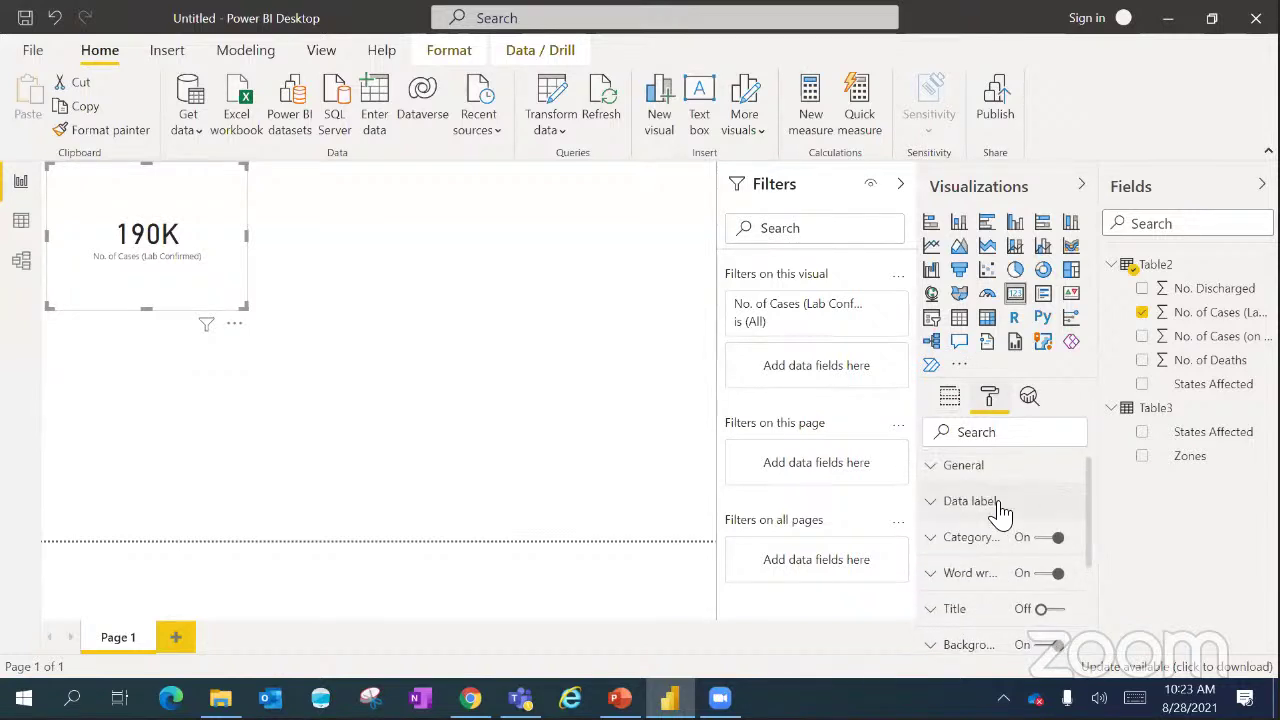
click(948, 505)
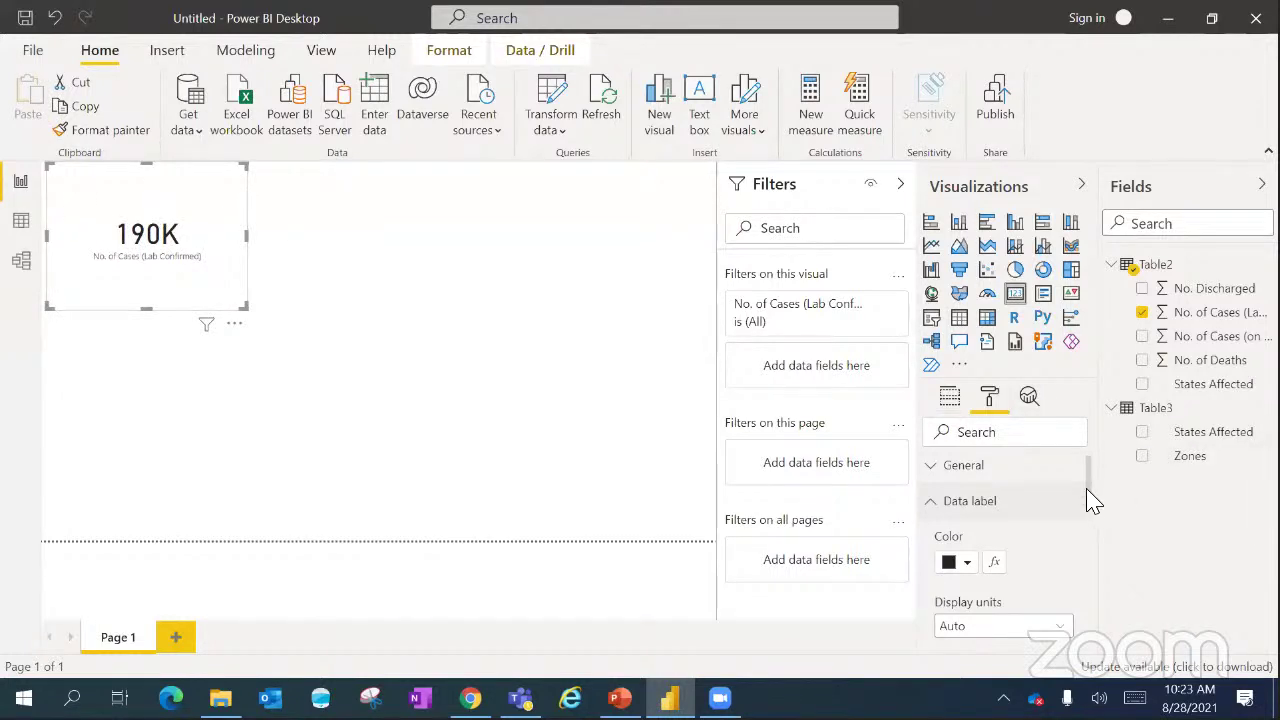
mouse_move(1097, 503)
mouse_down()
mouse_move(1103, 532)
mouse_move(1094, 524)
mouse_up()
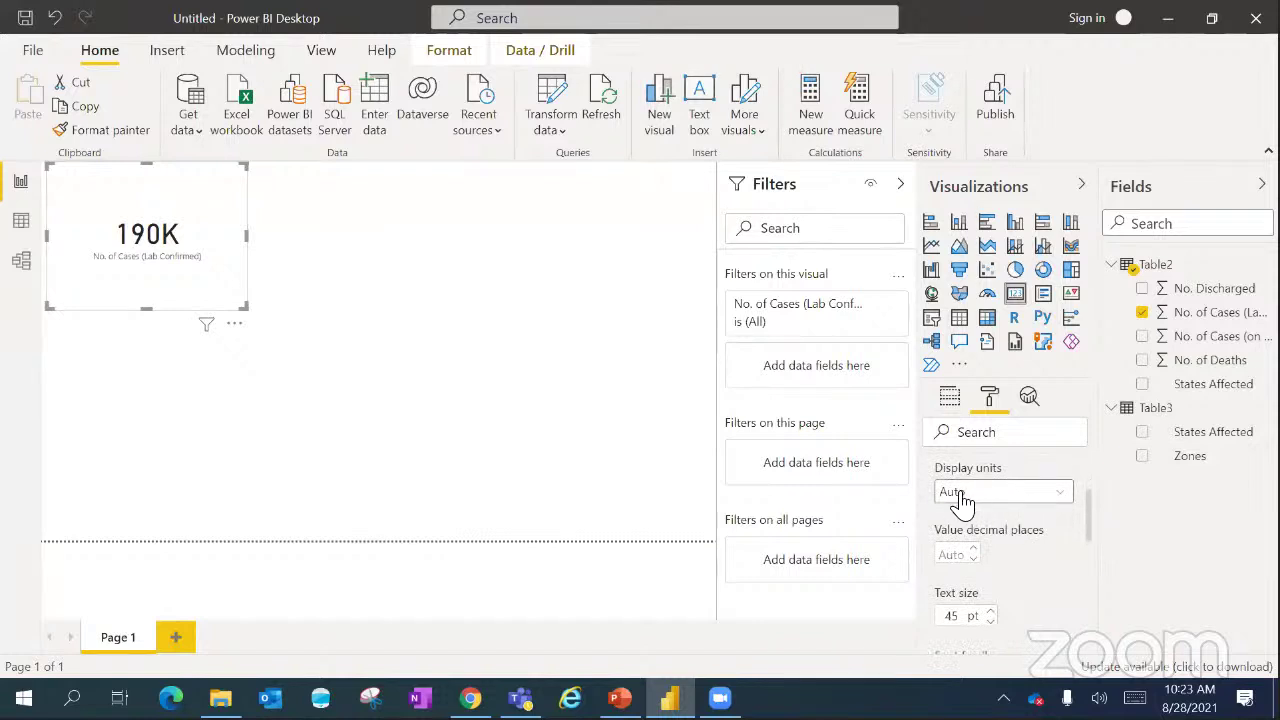
click(1062, 503)
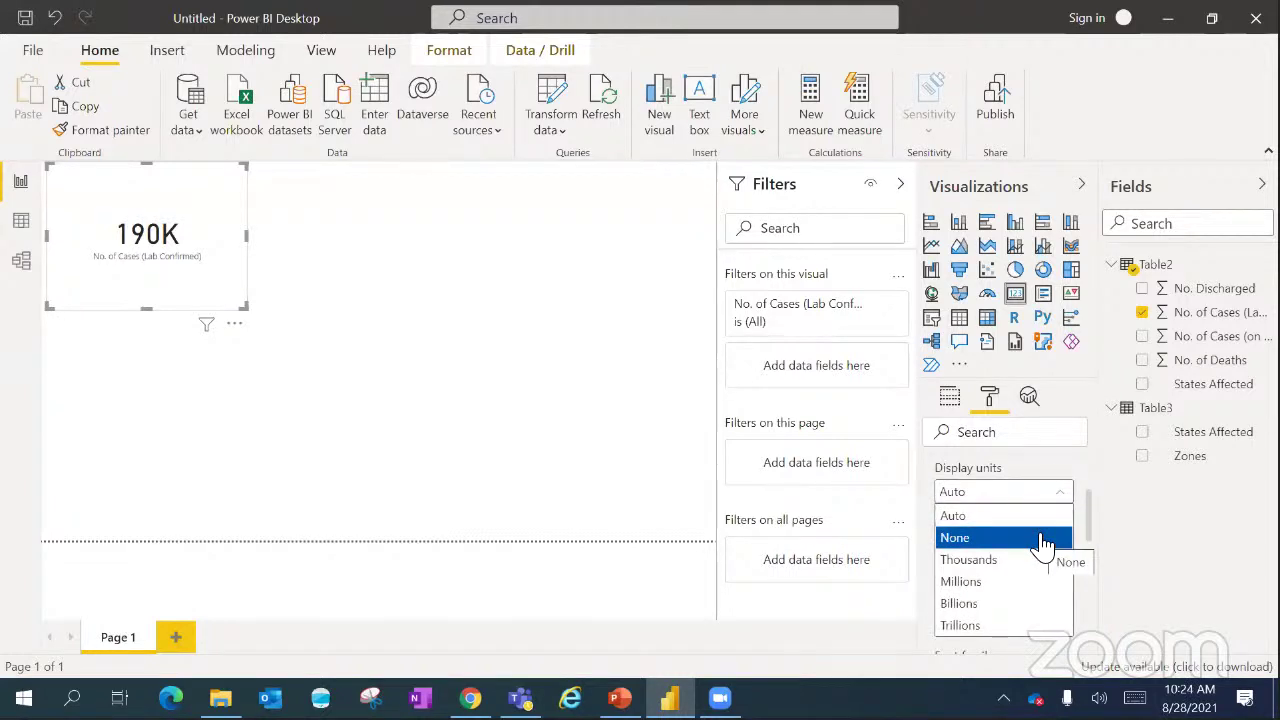
click(1044, 542)
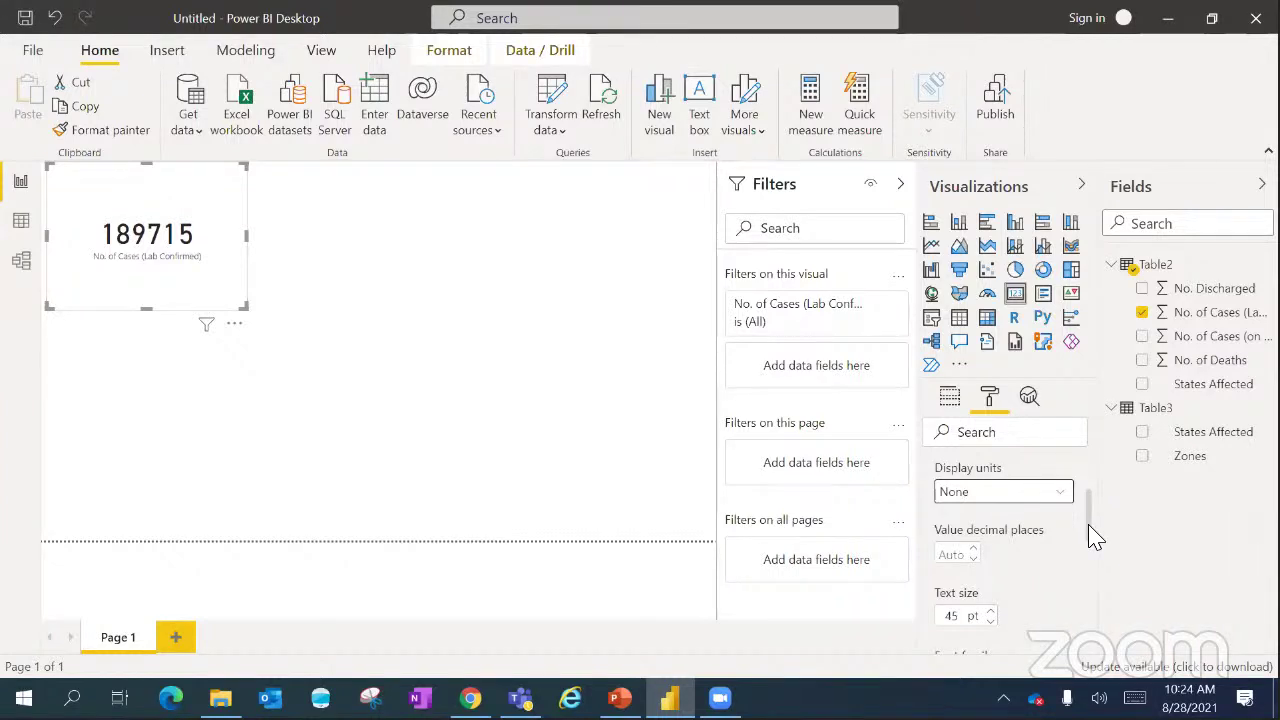
- Set the data label's text size to 55 pt and its font family to Arial Black
scroll(1090, 530, down, 1)
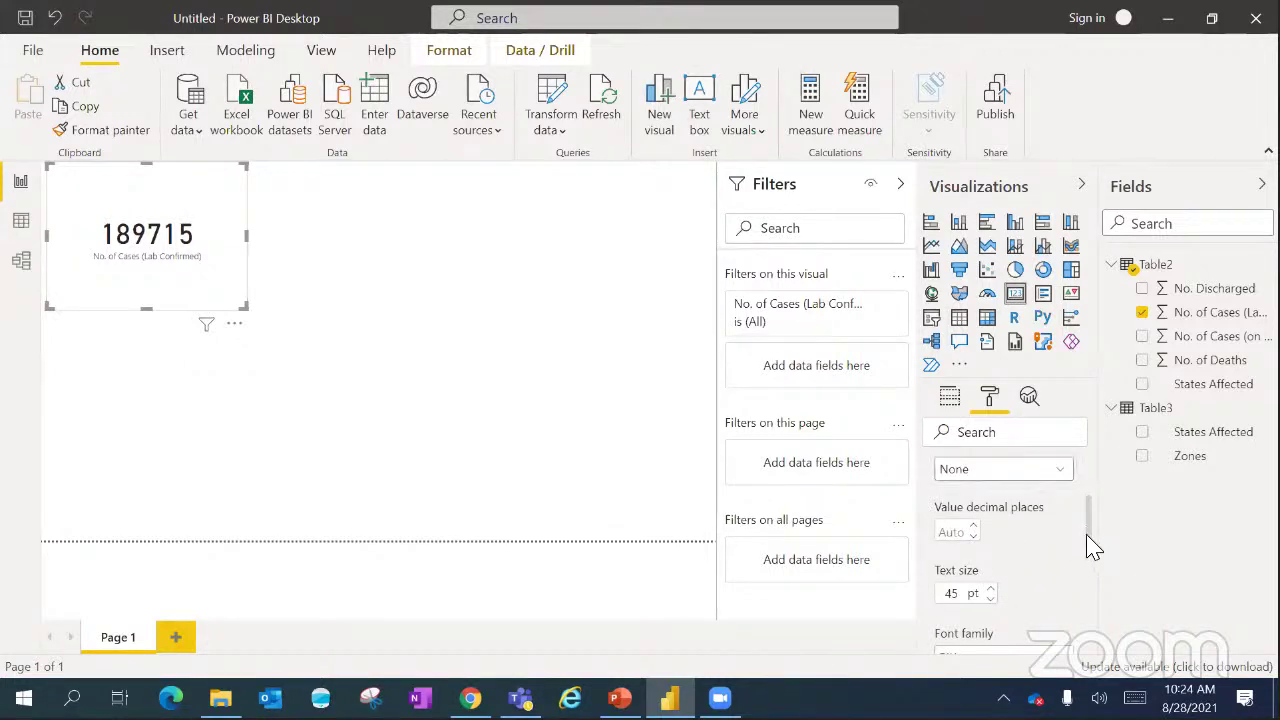
scroll(1093, 548, down, 2)
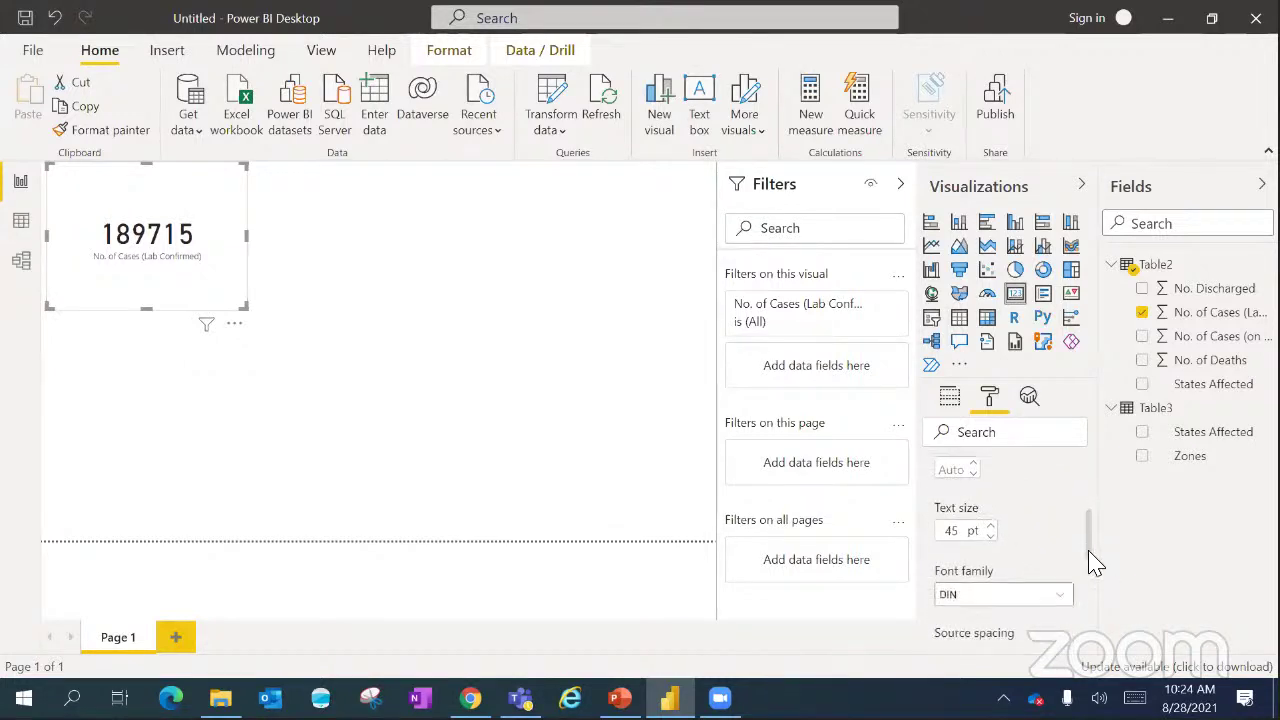
click(993, 525)
click(993, 525)
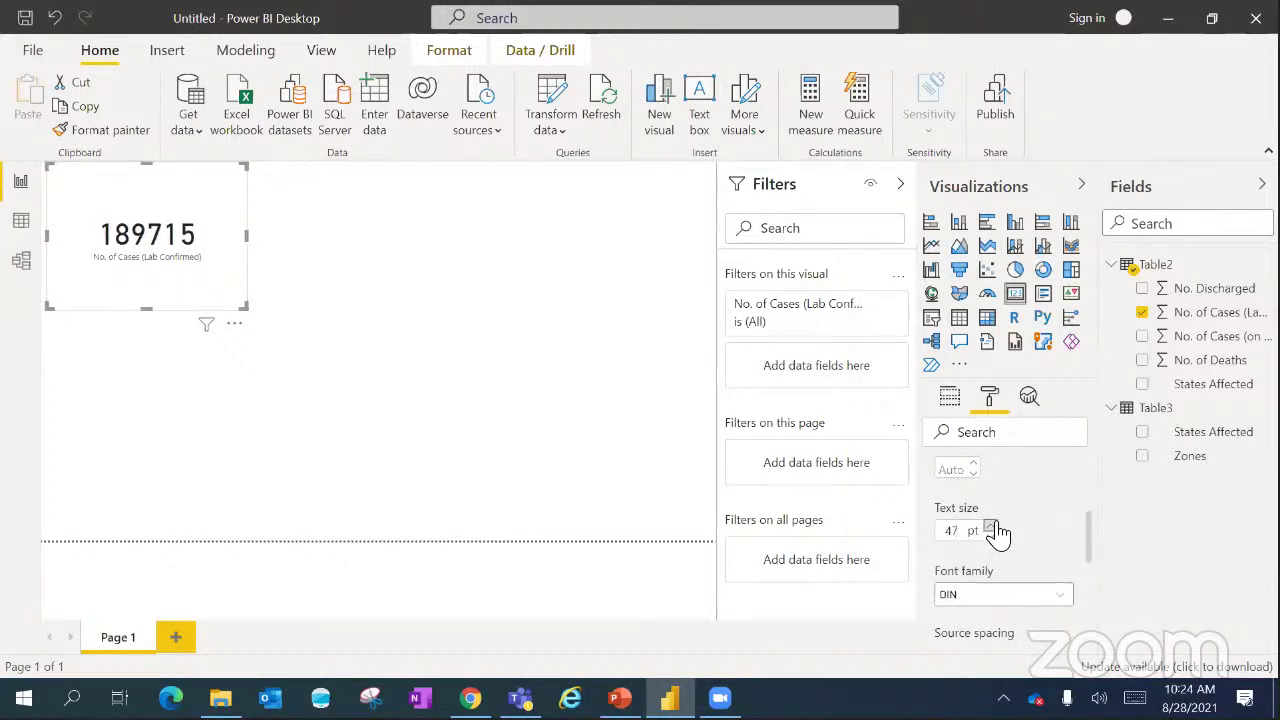
click(993, 525)
click(993, 525)
click(993, 525)
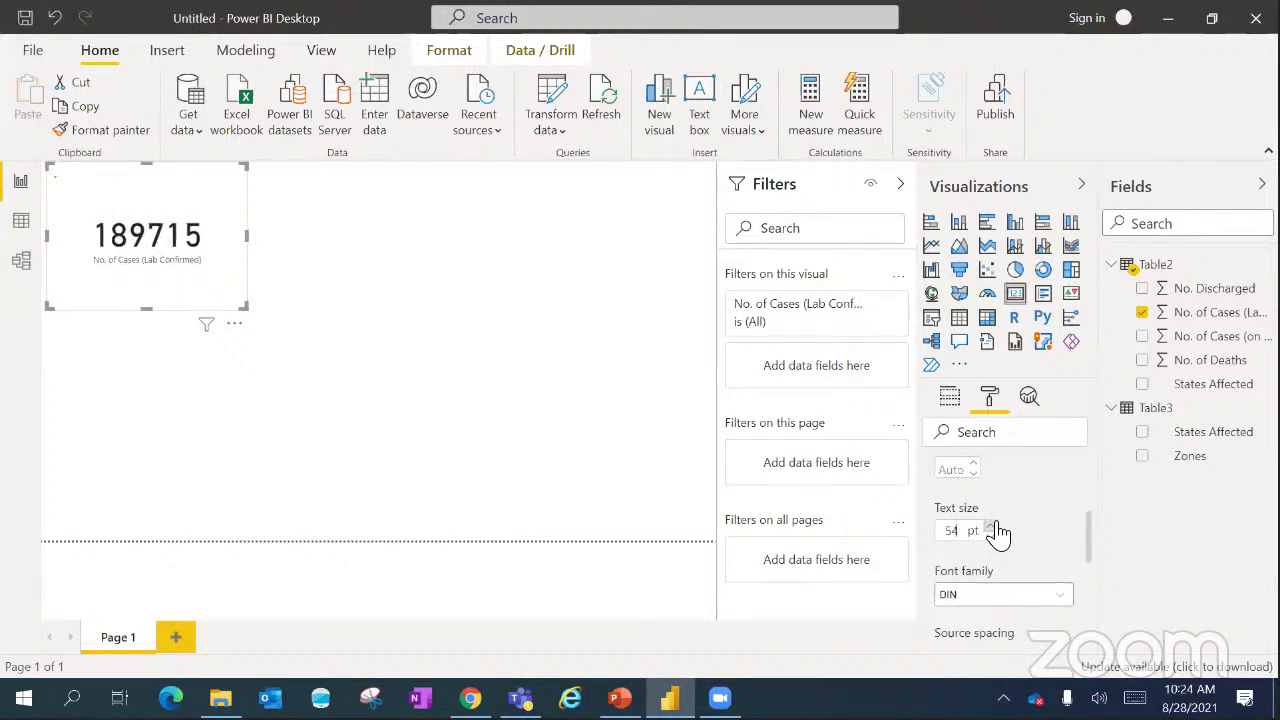
click(993, 525)
click(993, 525)
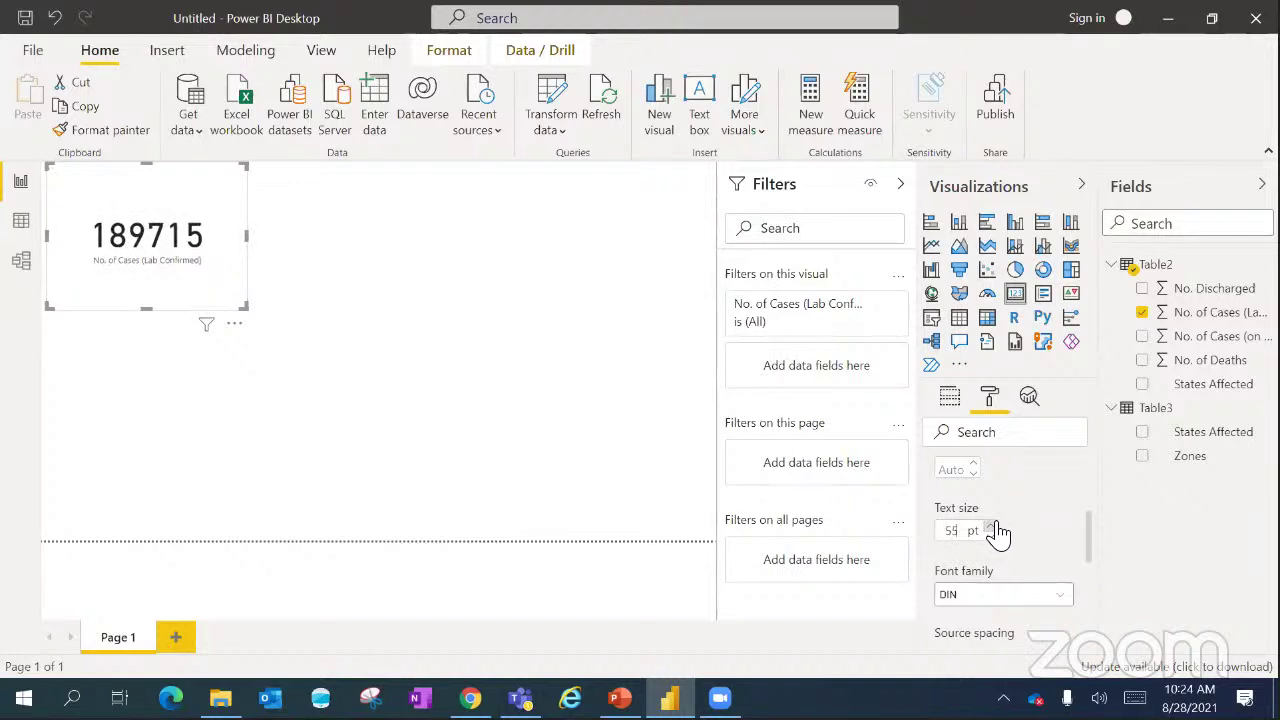
click(1063, 602)
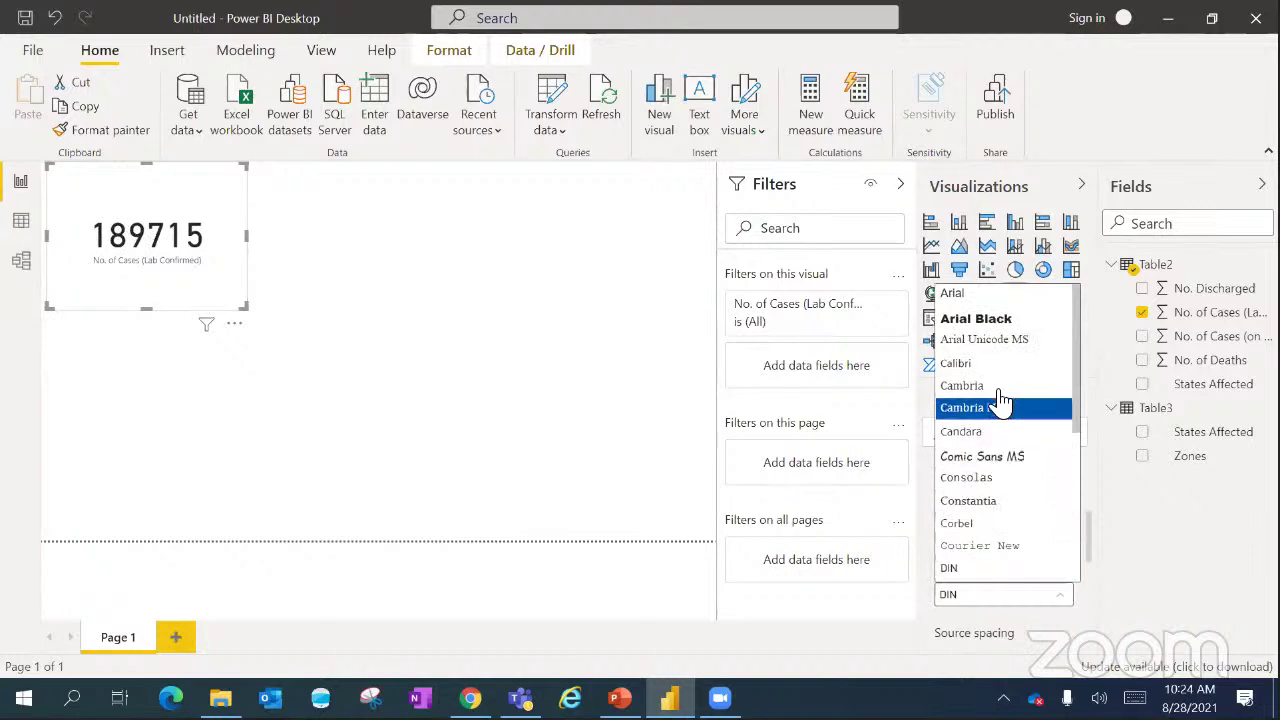
click(1000, 320)
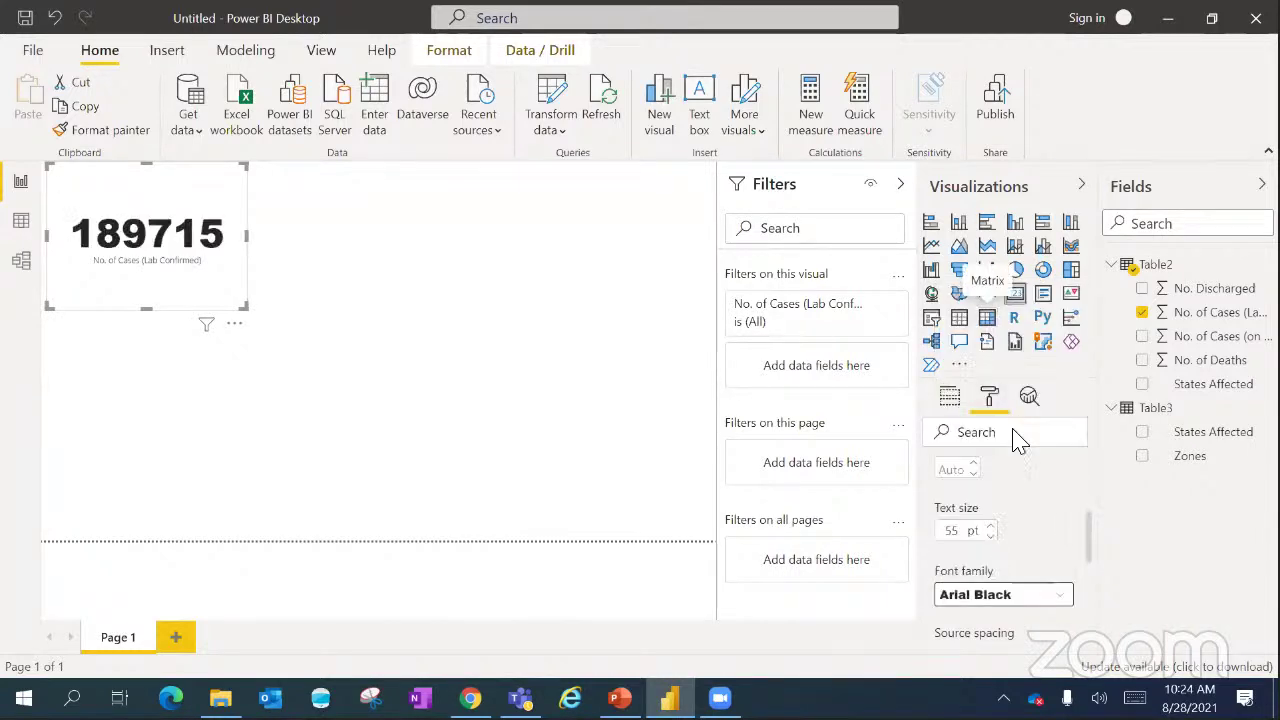
- Color the card's data label blue using one of the recent colors
drag(1095, 557, 1095, 495)
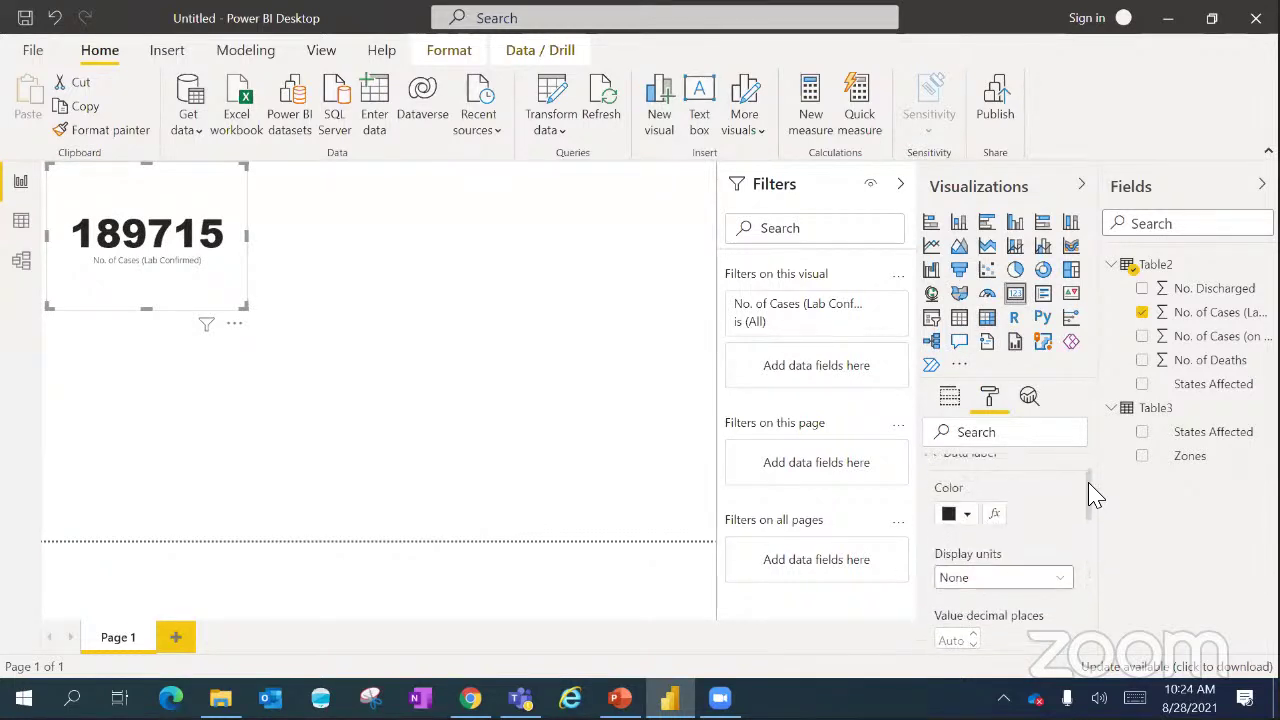
click(967, 514)
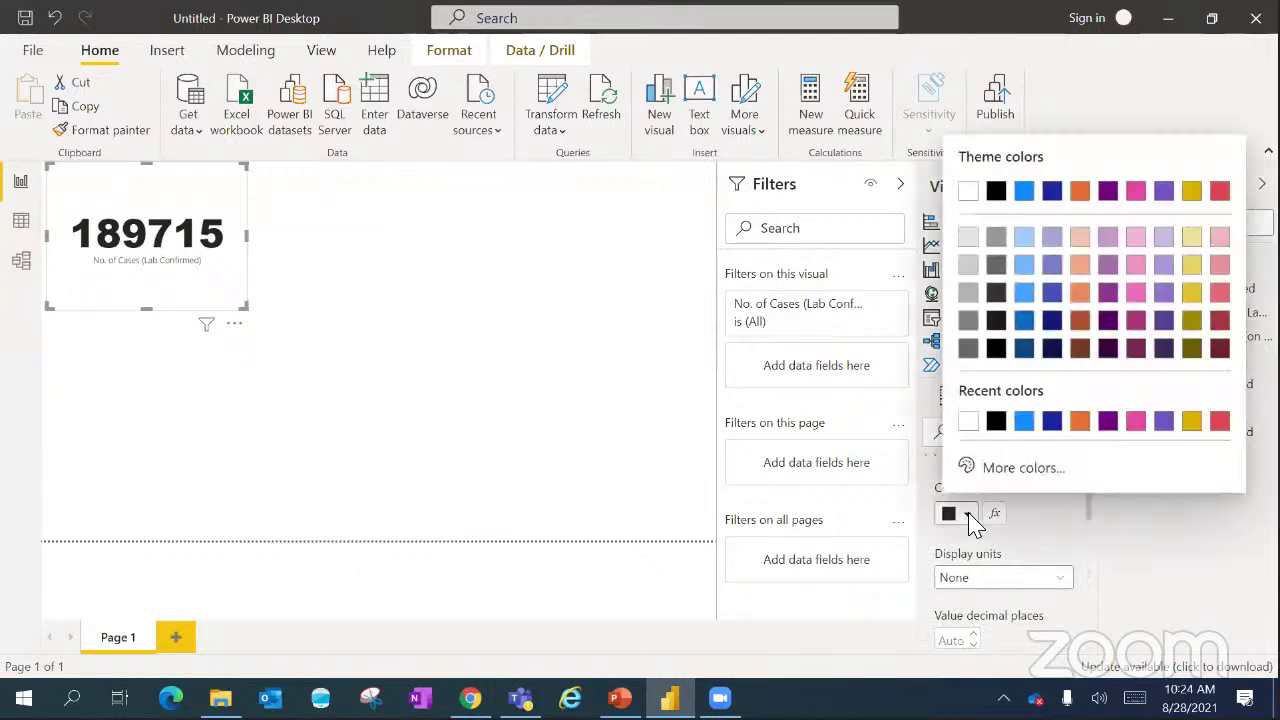
click(1025, 421)
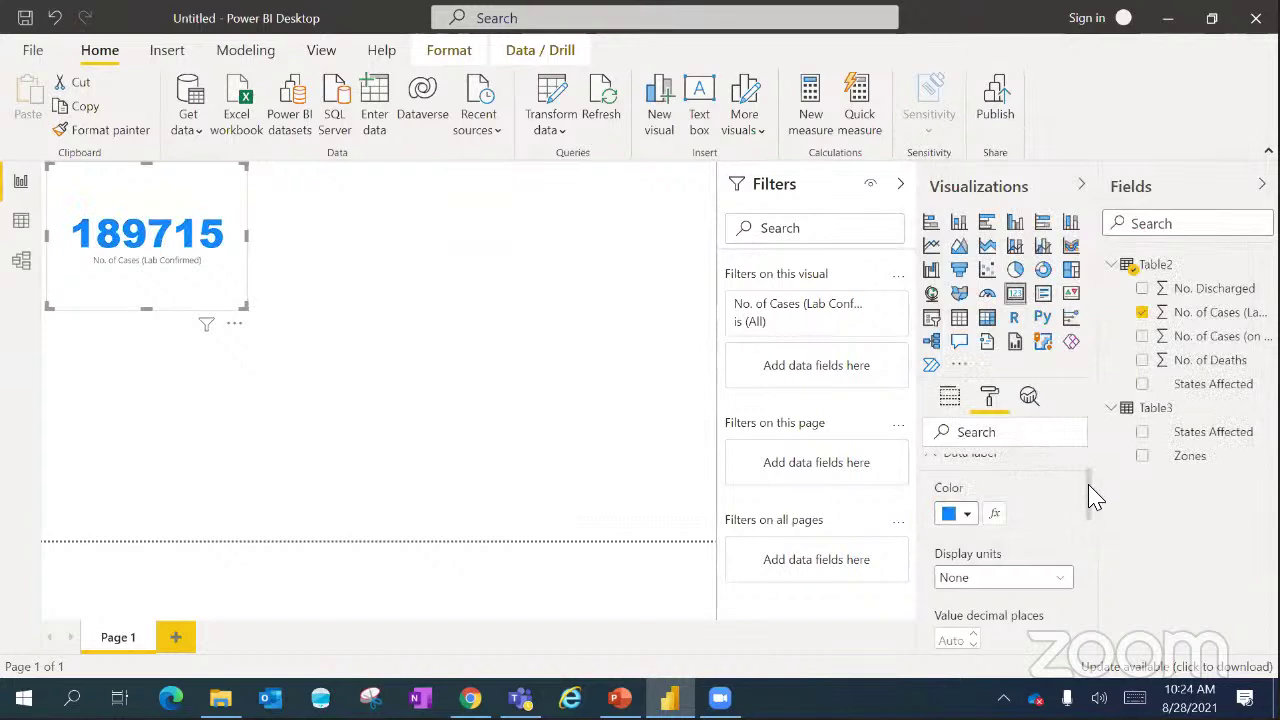
- Give the data label a custom medium green color, #40BD2D
scroll(1090, 494, up, 2)
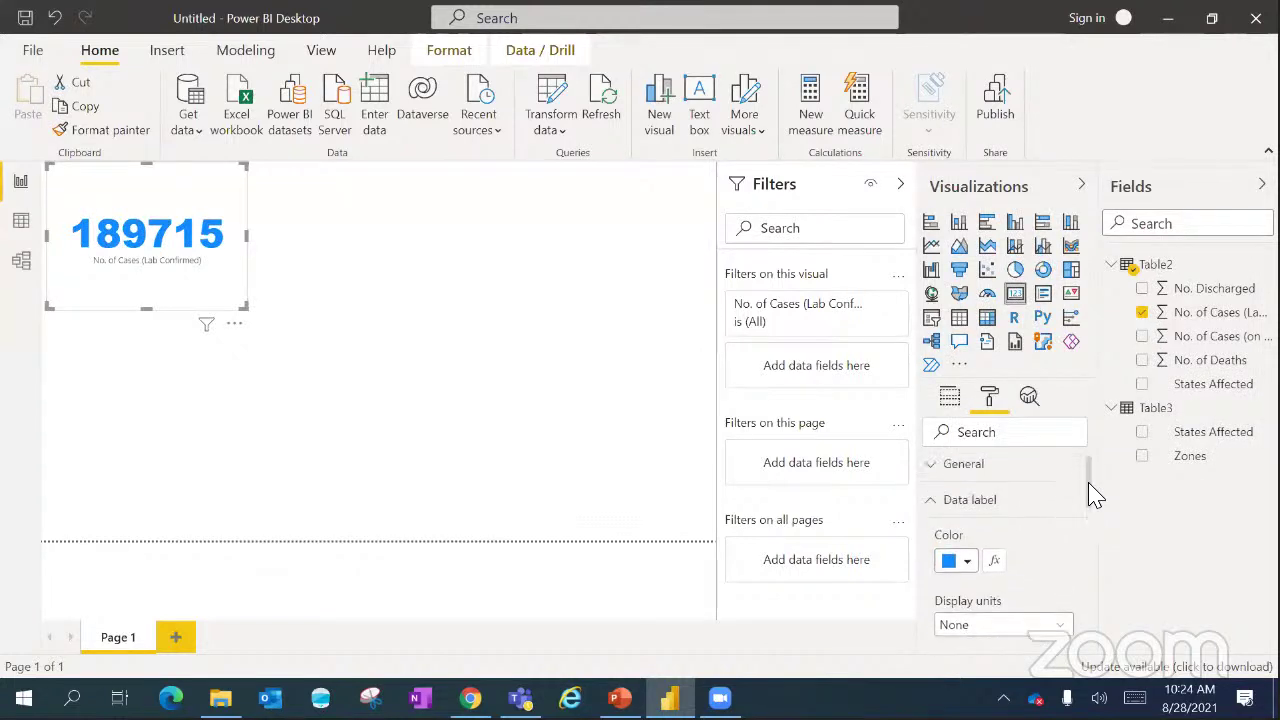
click(969, 562)
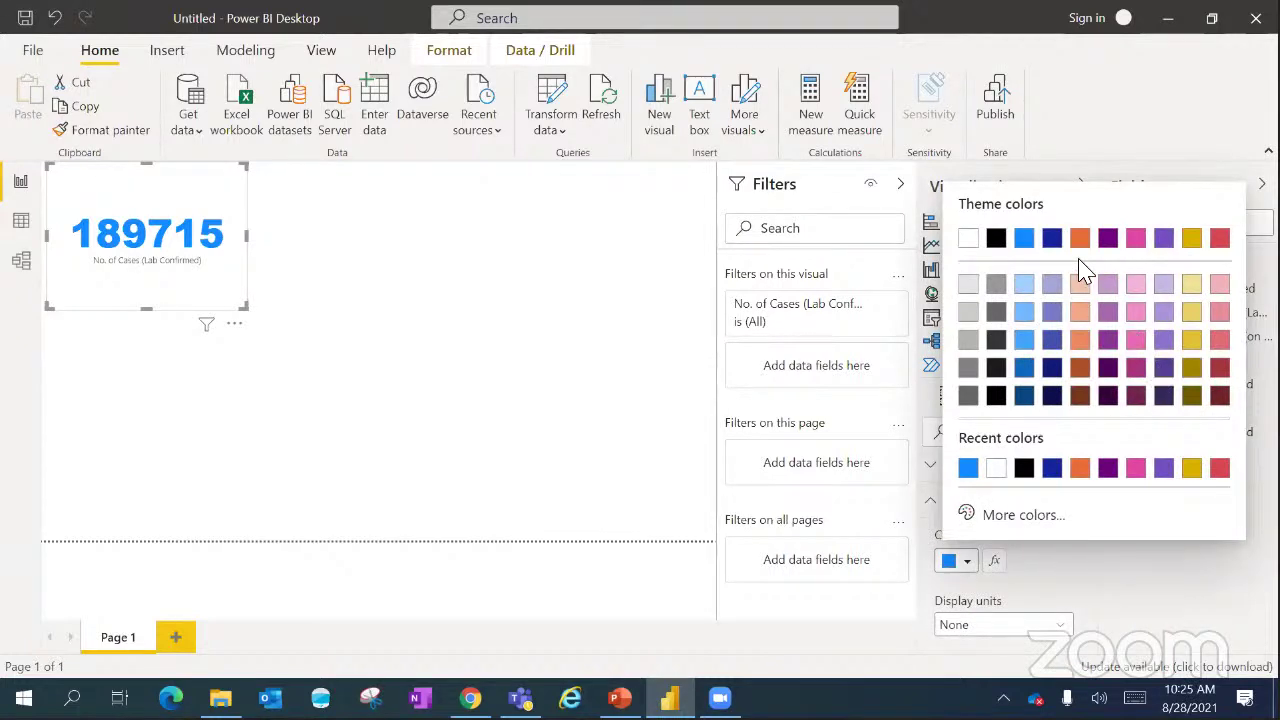
click(997, 517)
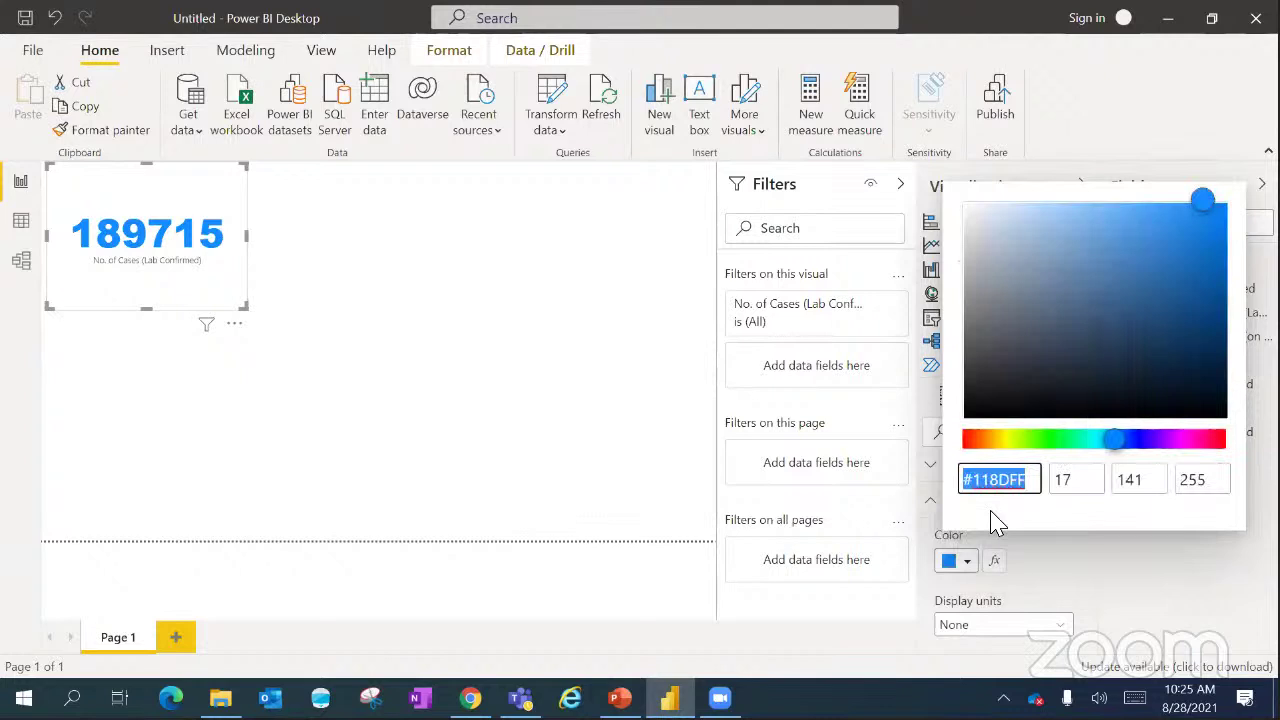
click(1045, 443)
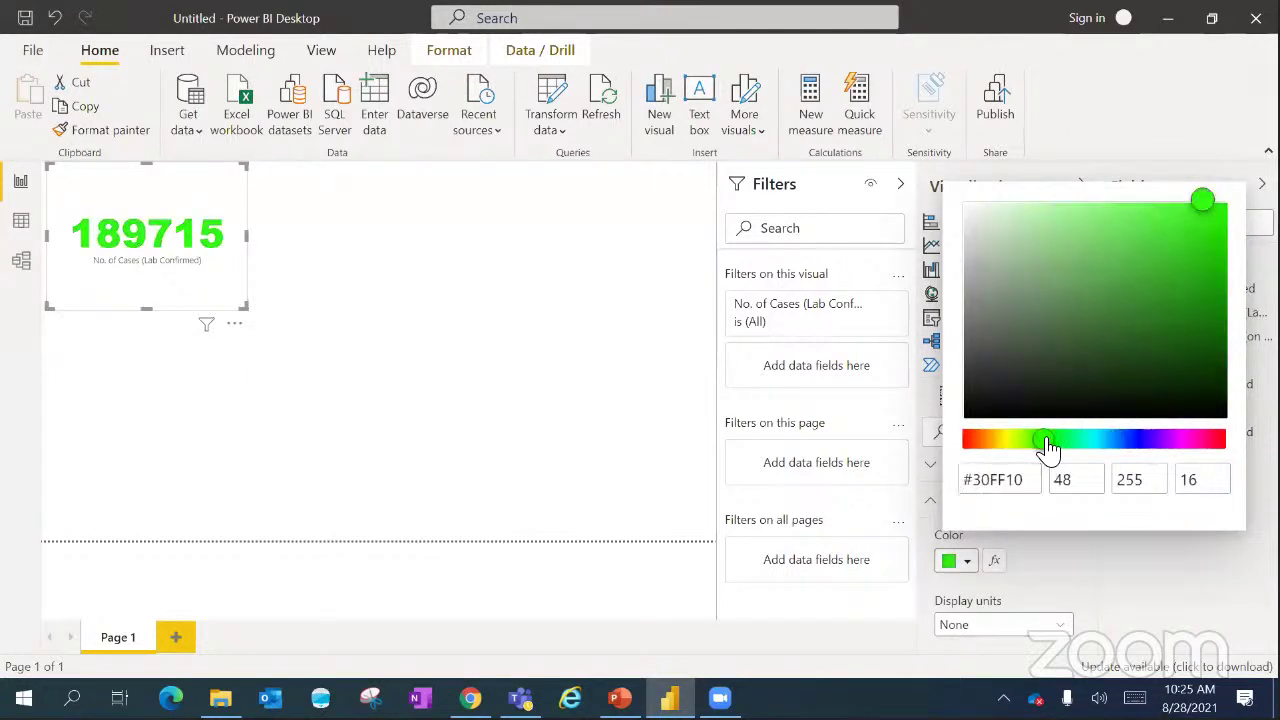
drag(1204, 218, 1178, 285)
drag(1167, 340, 1123, 270)
click(1190, 214)
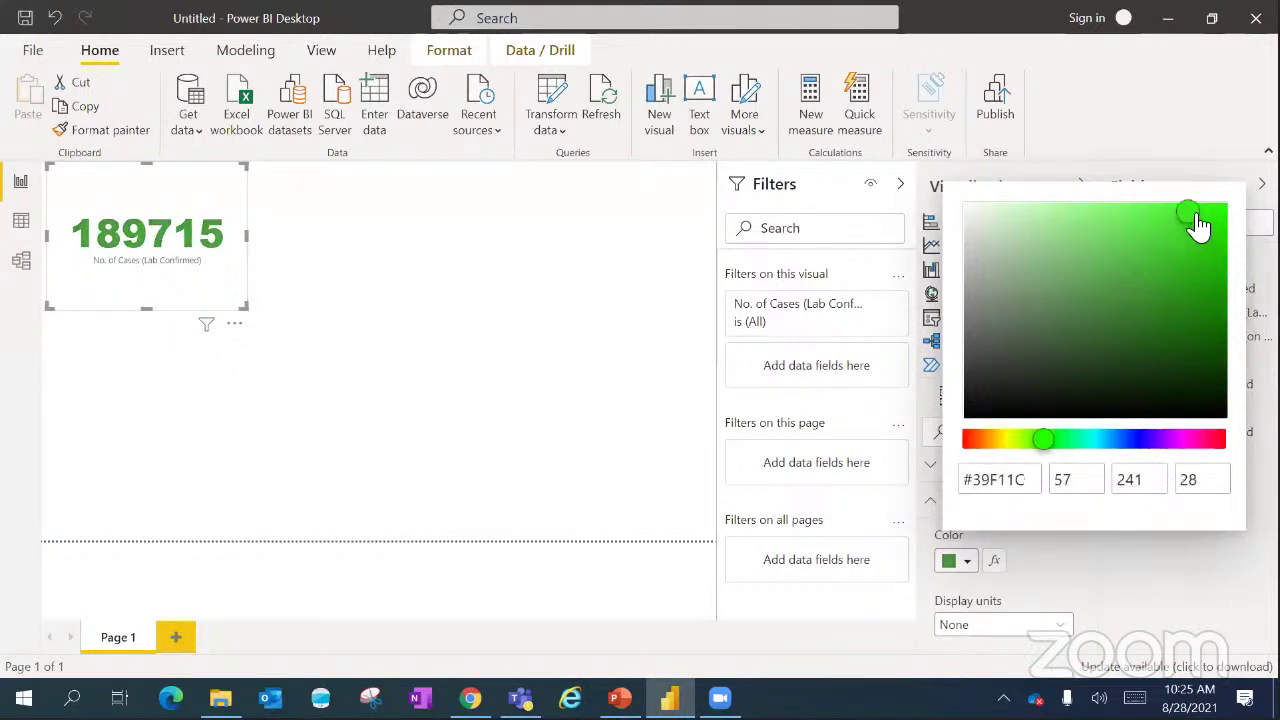
drag(1192, 215, 1064, 232)
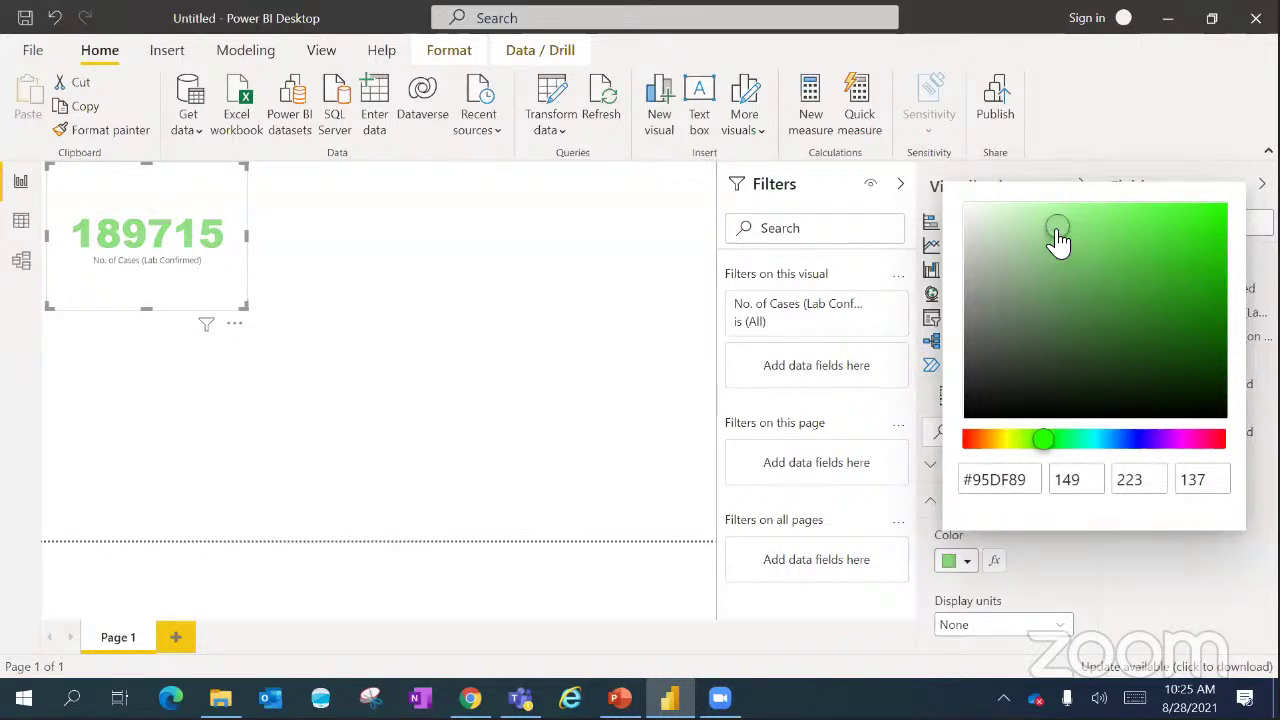
drag(1058, 238, 1168, 270)
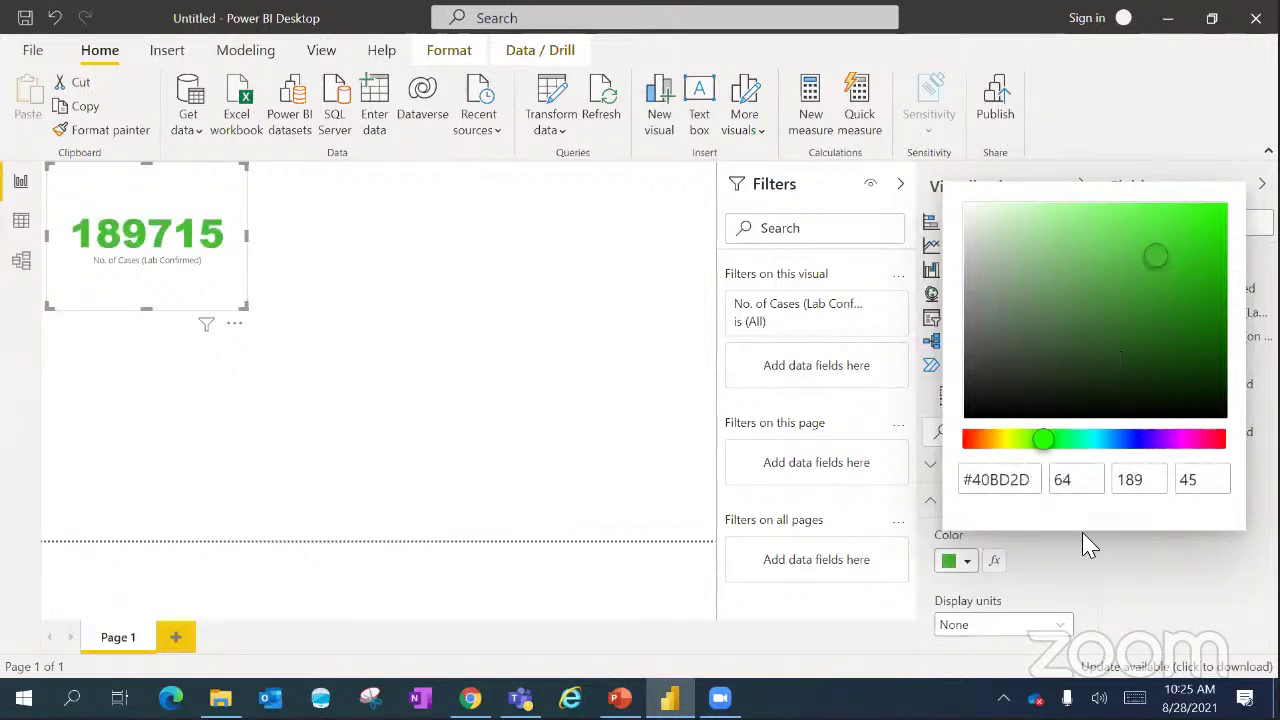
click(740, 318)
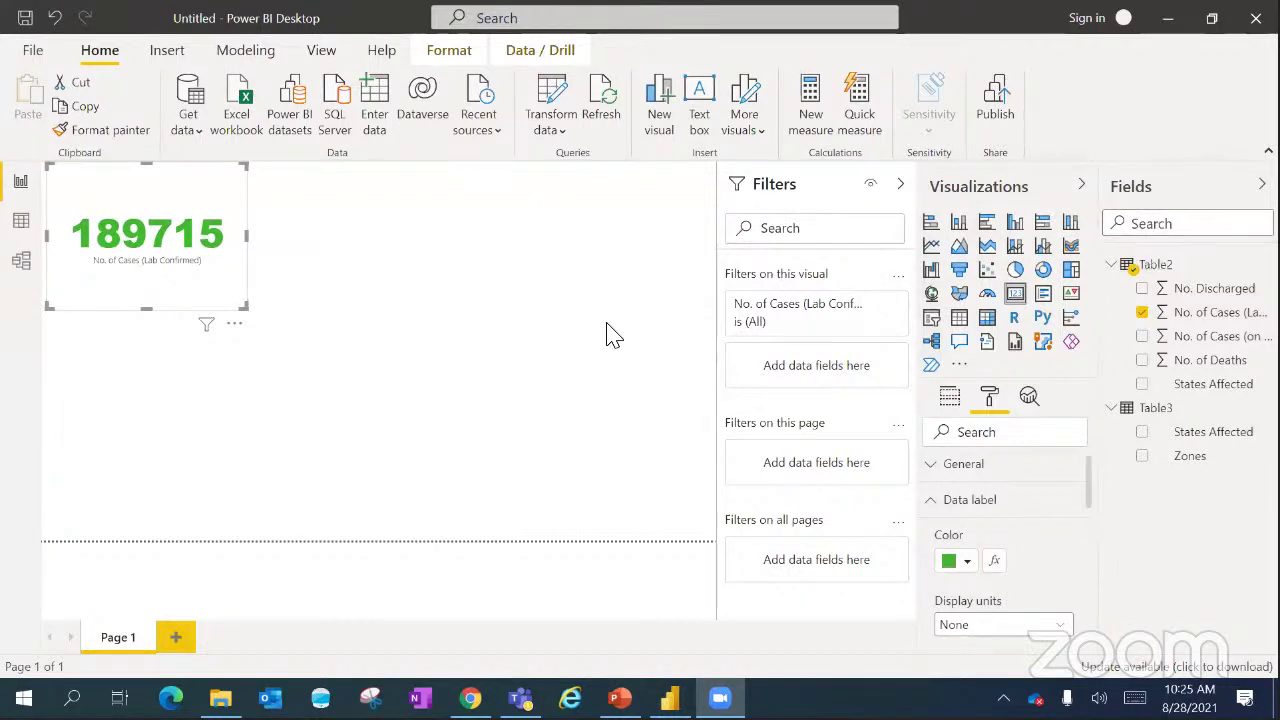
- Move the confirmed cases card slightly inward from the upper-left corner of the report page and deselect it
drag(230, 305, 294, 363)
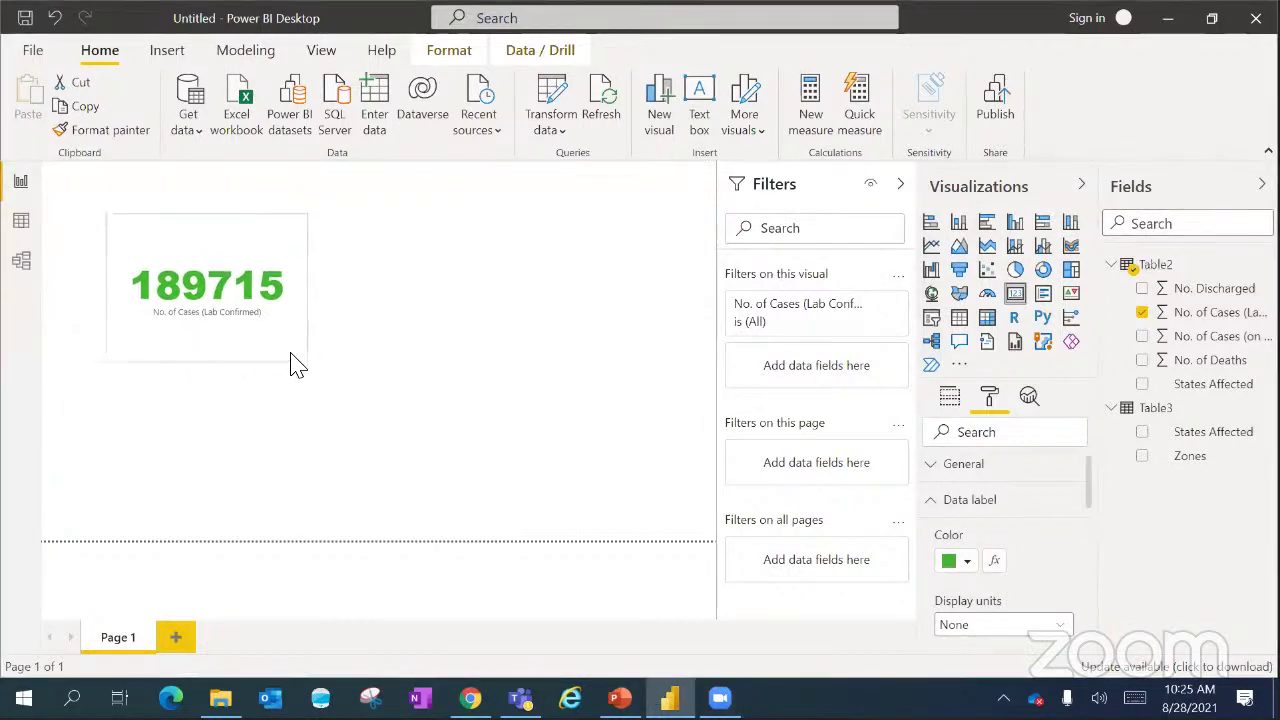
click(418, 363)
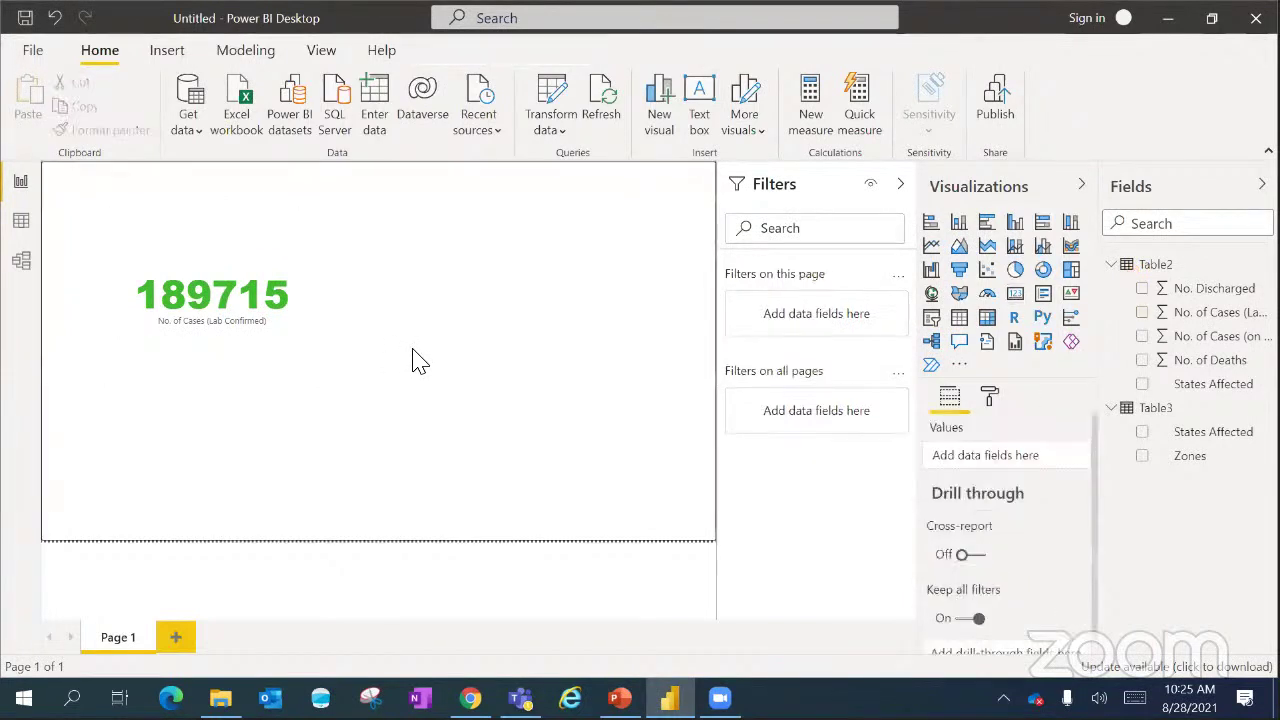
click(297, 348)
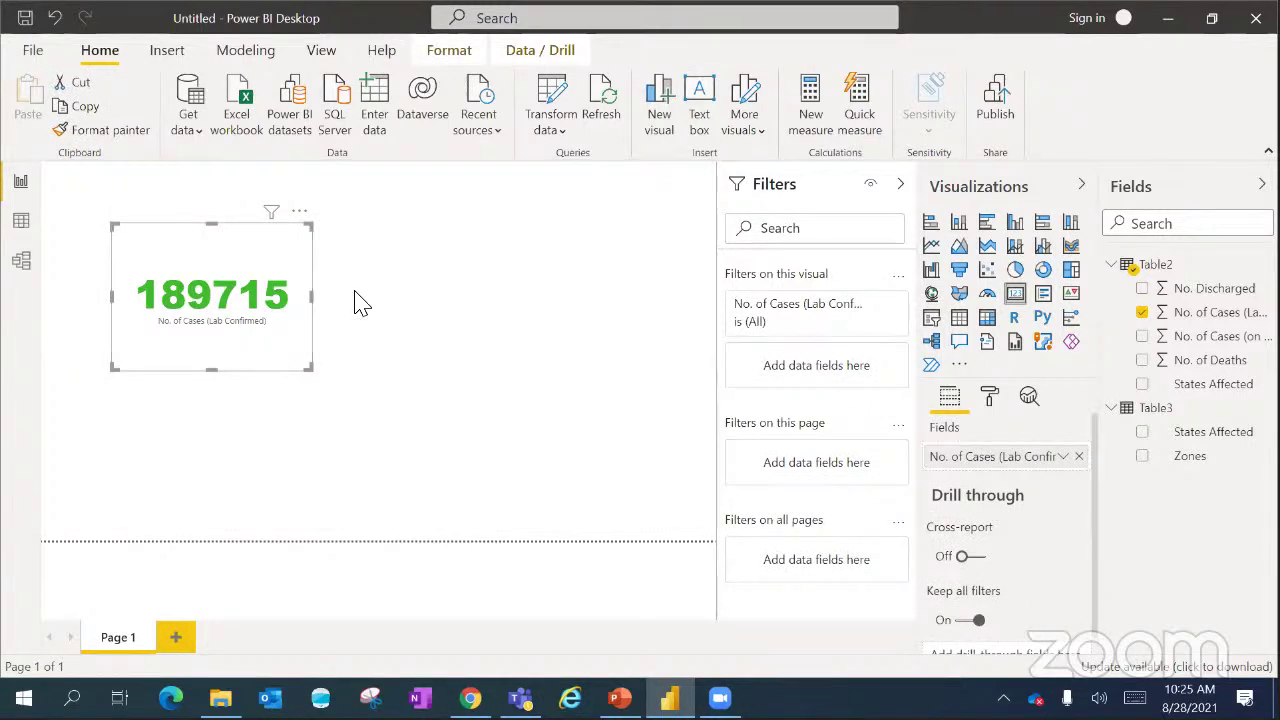
drag(293, 362, 249, 338)
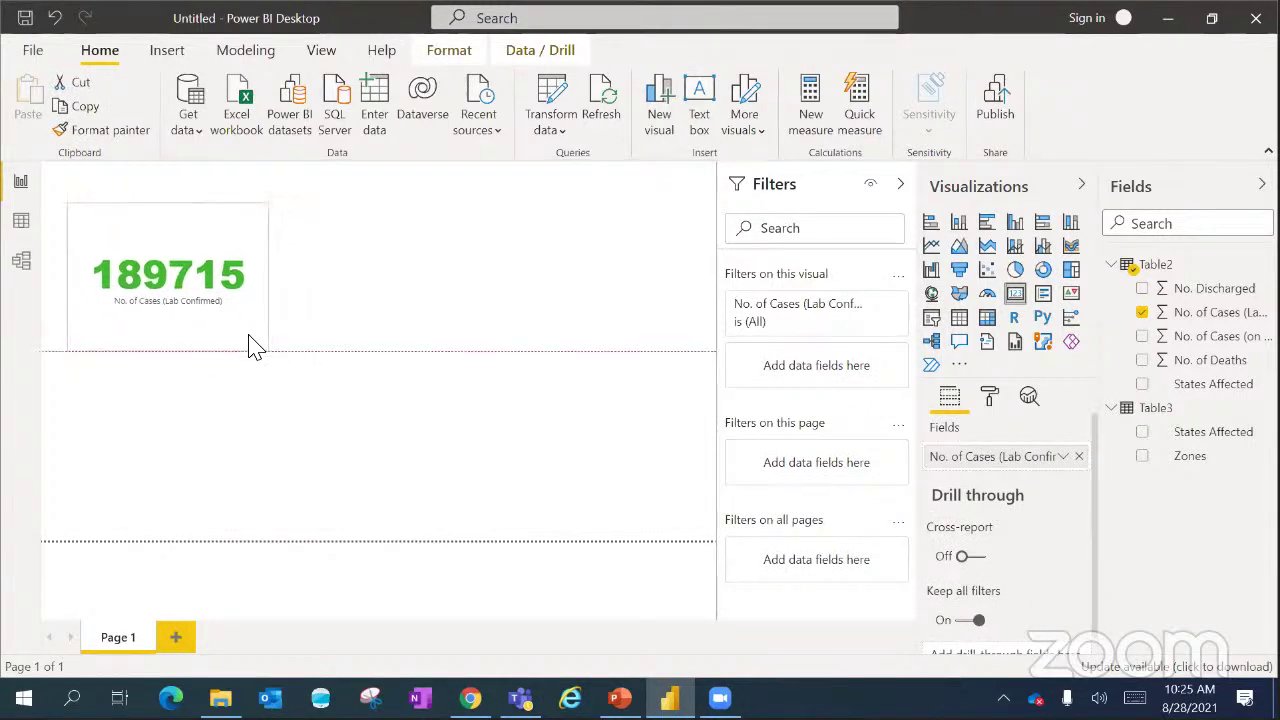
click(392, 350)
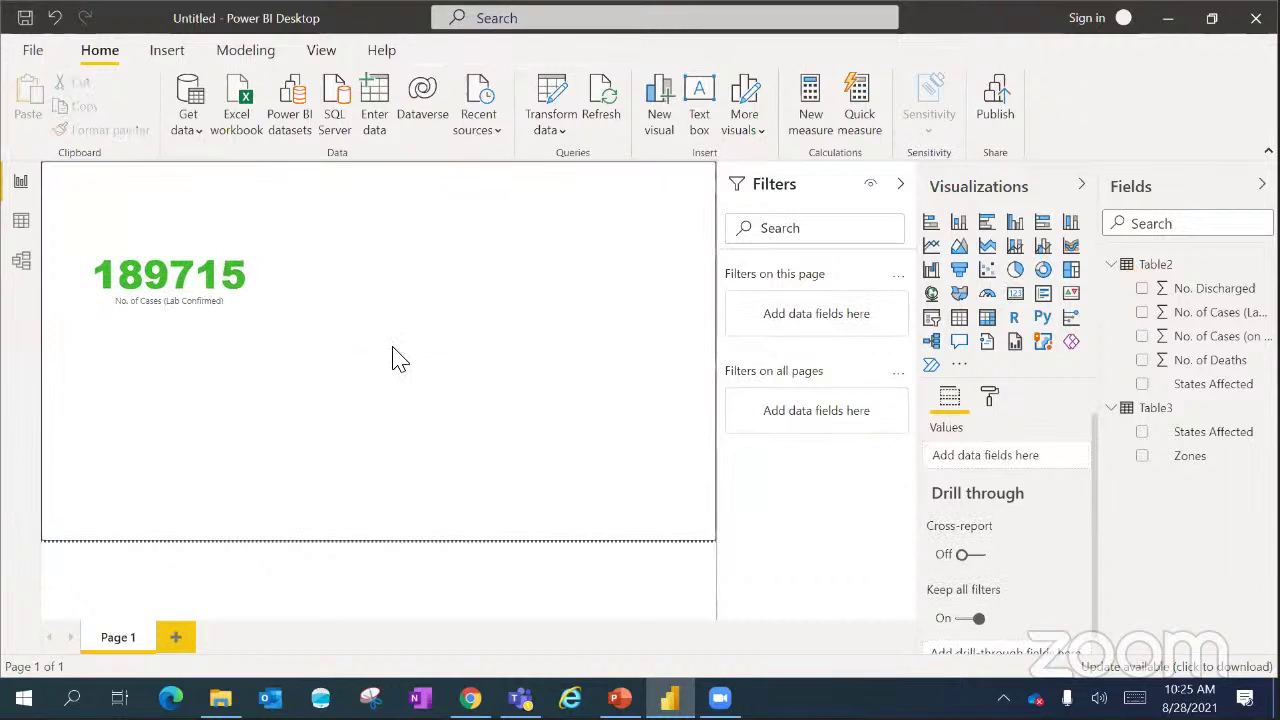
- Add a second card visual and place it beside the confirmed cases card
click(1018, 297)
drag(137, 400, 394, 298)
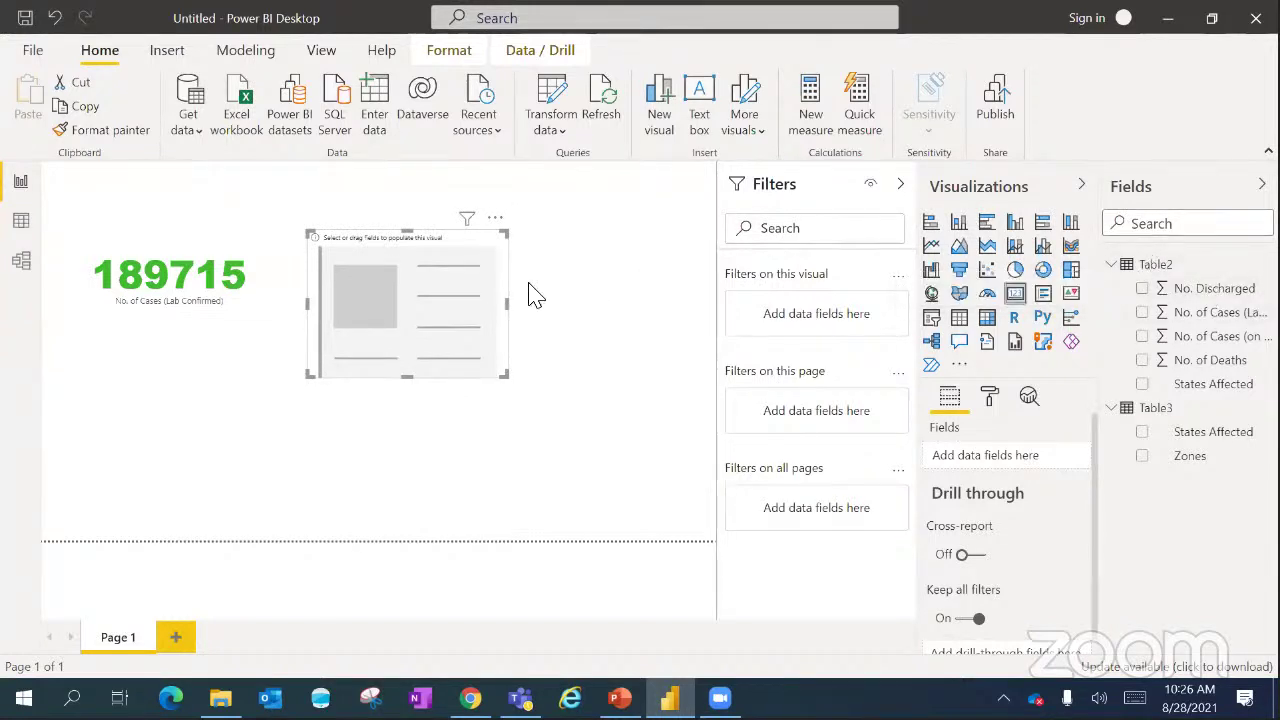
- Try the No. Discharged field in the second card and remove it again
drag(1192, 290, 425, 285)
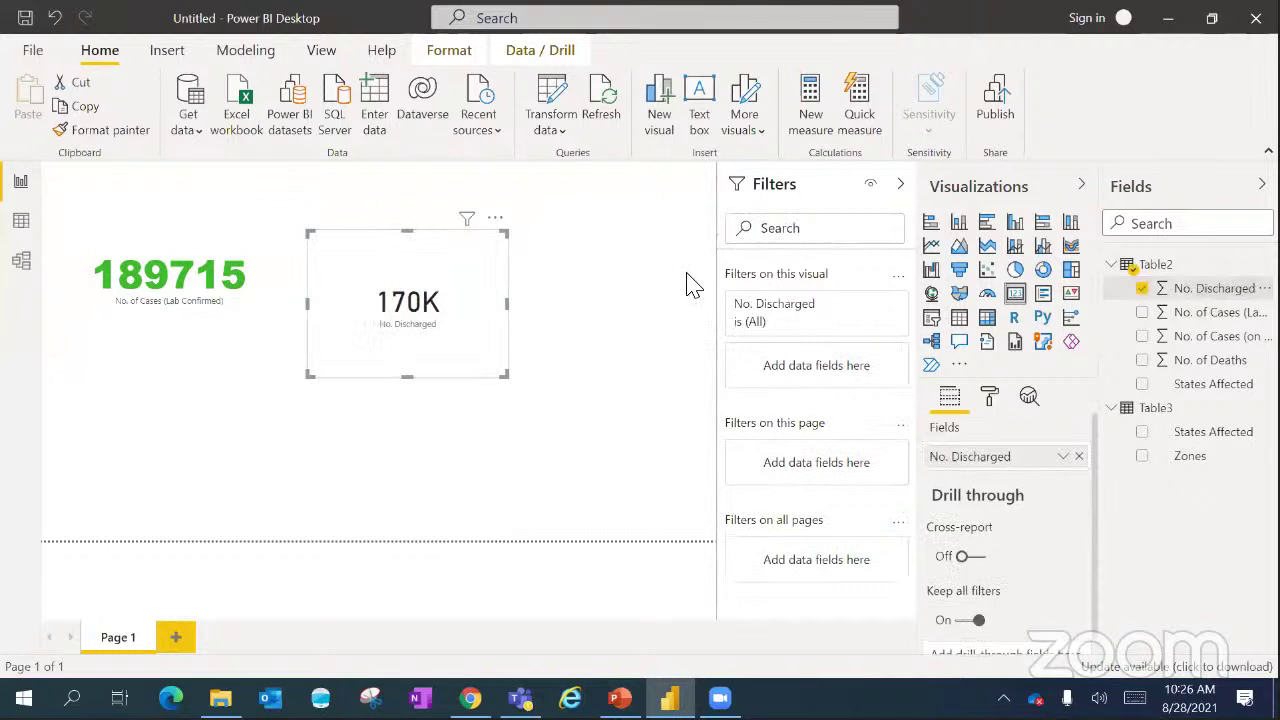
right_click(1144, 298)
click(1143, 289)
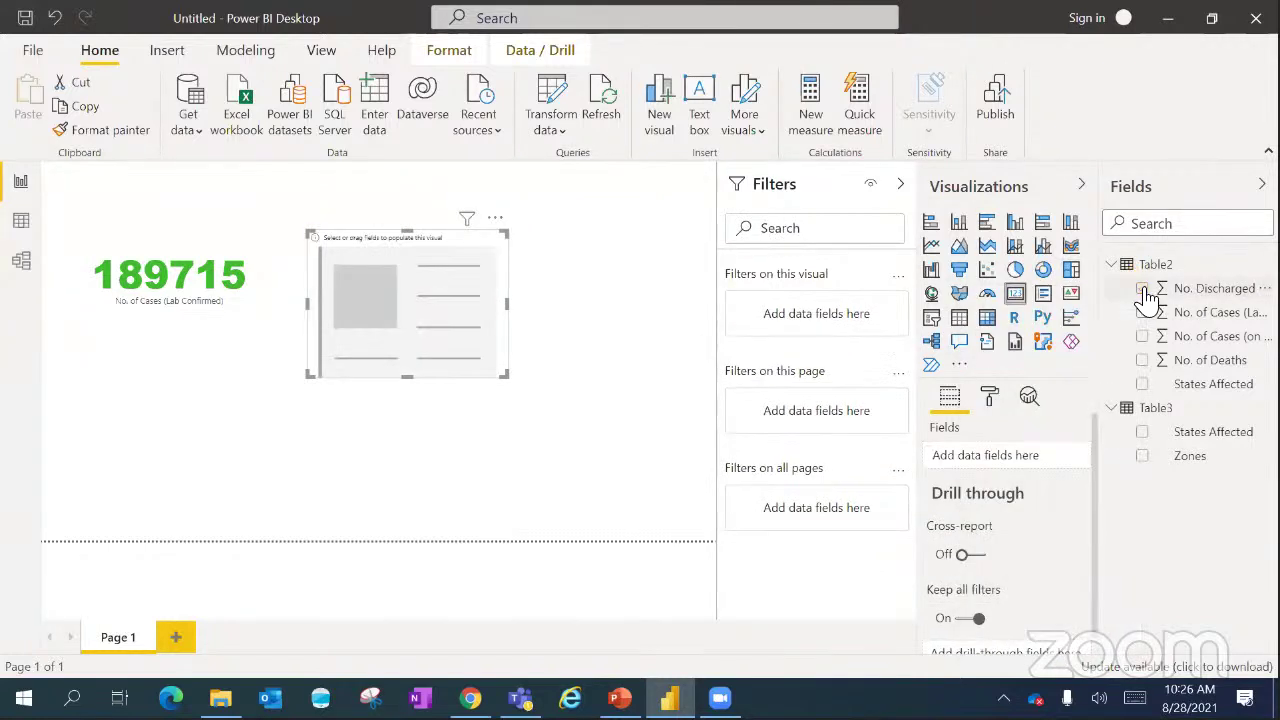
- Populate the second card with the No. Discharged field from Table2
click(1143, 289)
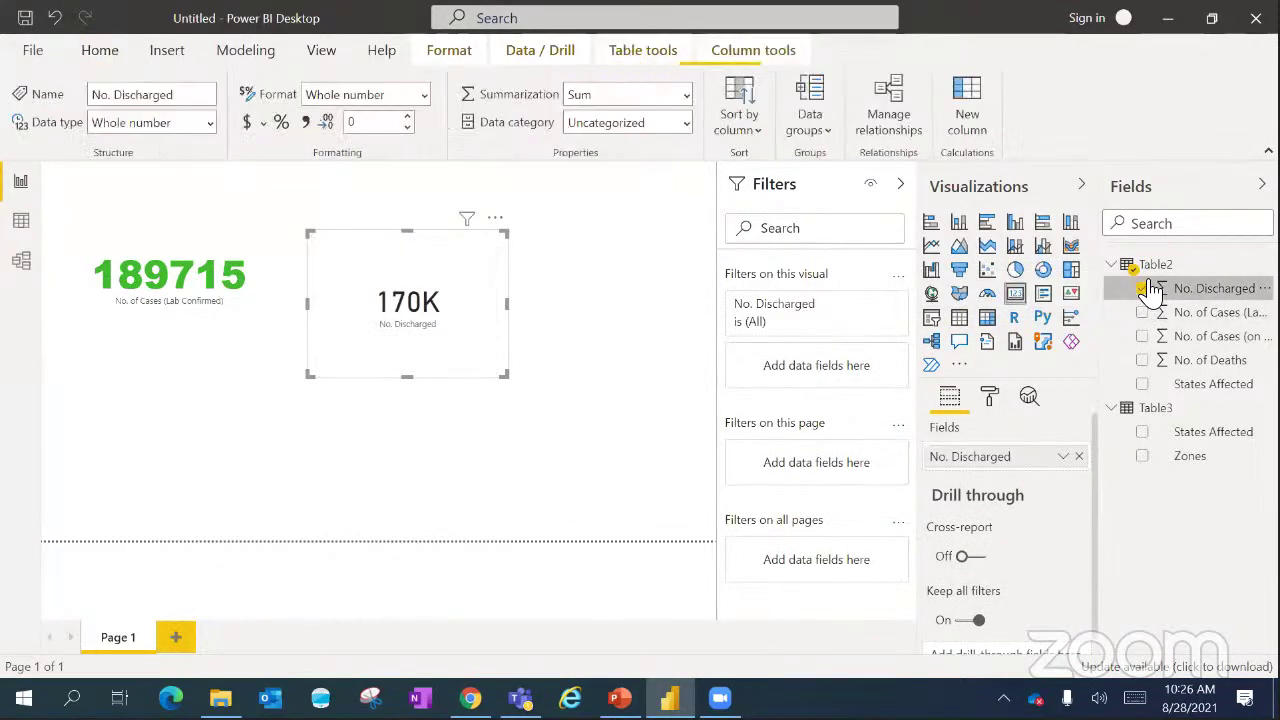
click(1143, 290)
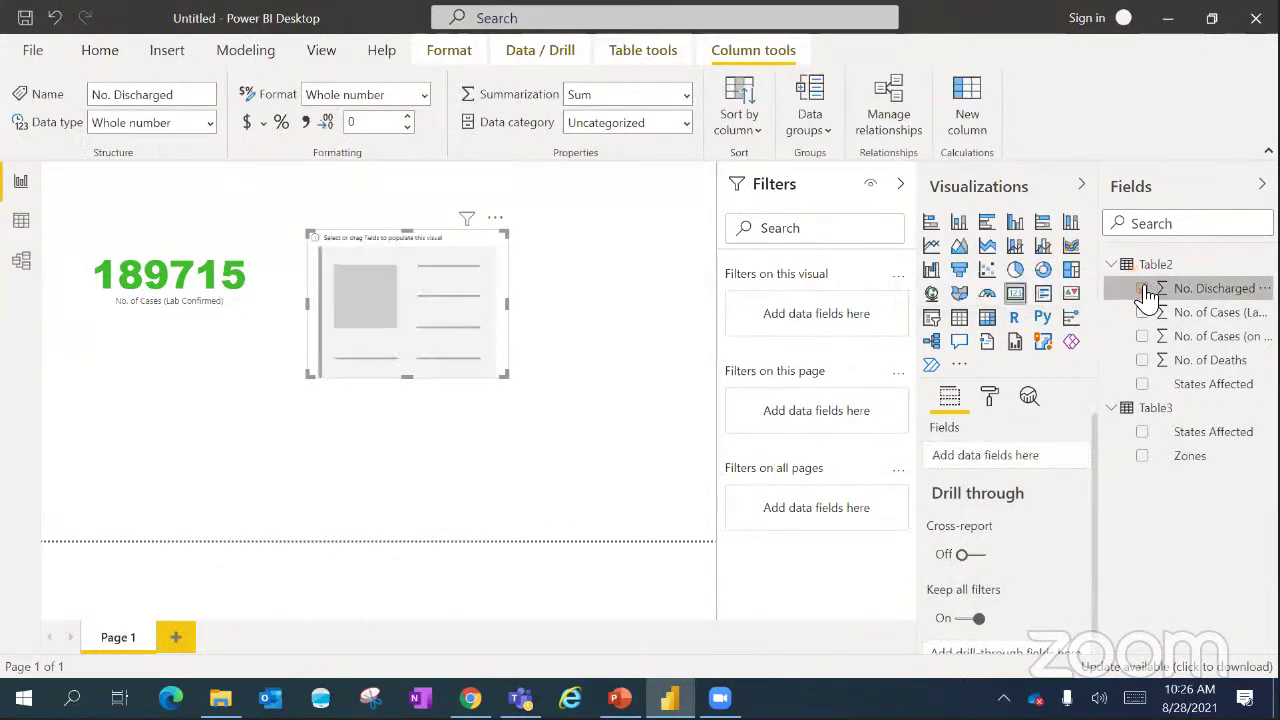
click(1143, 289)
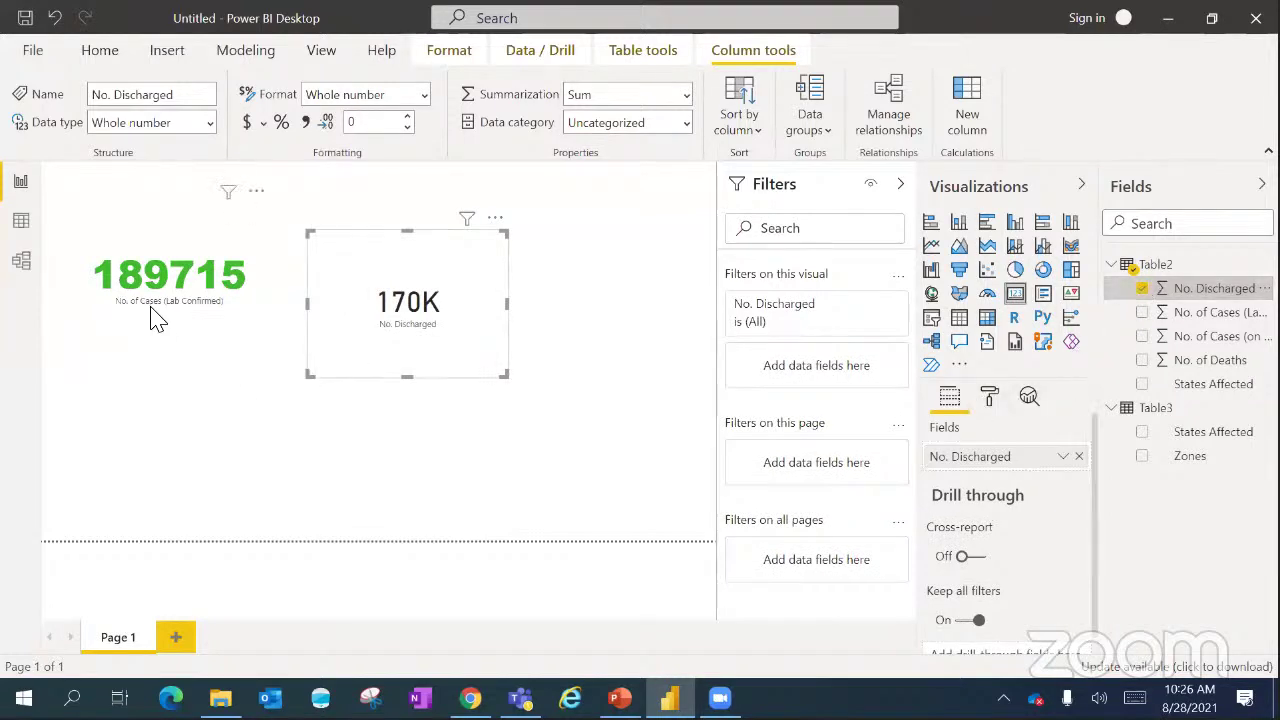
- Give the discharged card's data label the red color from the main row of theme colors
click(990, 398)
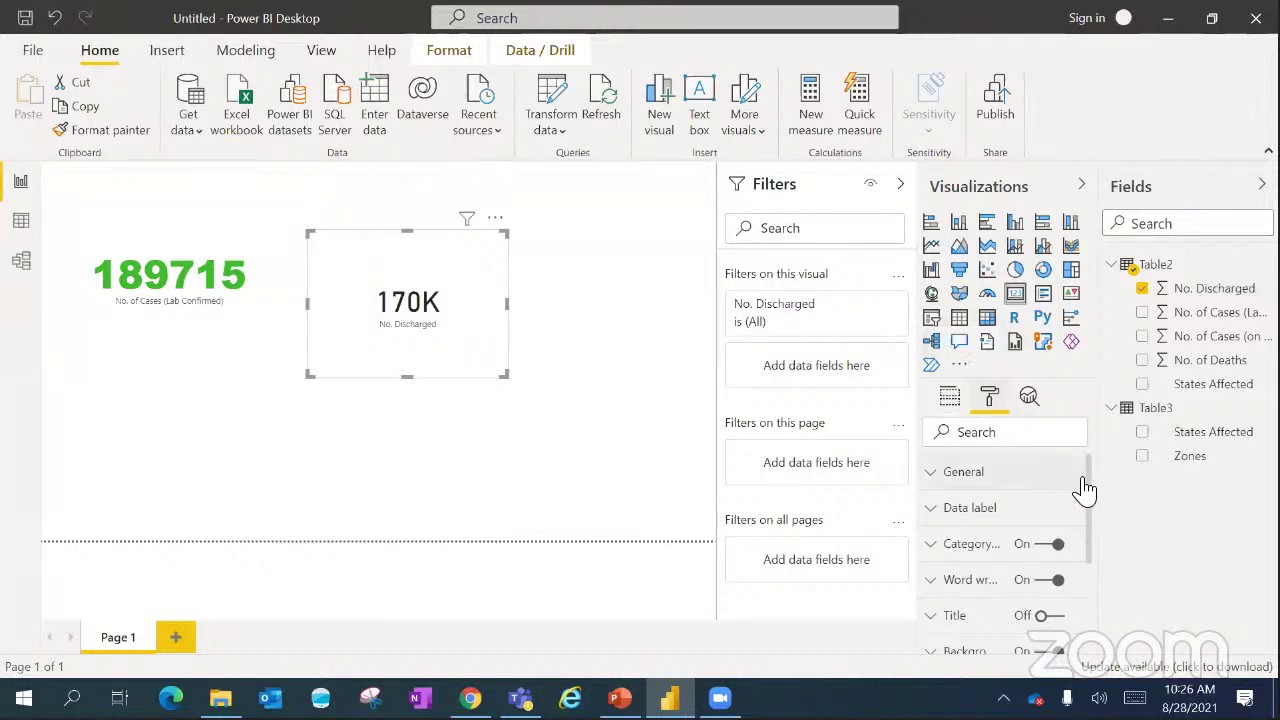
mouse_move(1092, 492)
mouse_down()
mouse_move(1090, 514)
mouse_move(1092, 500)
mouse_up()
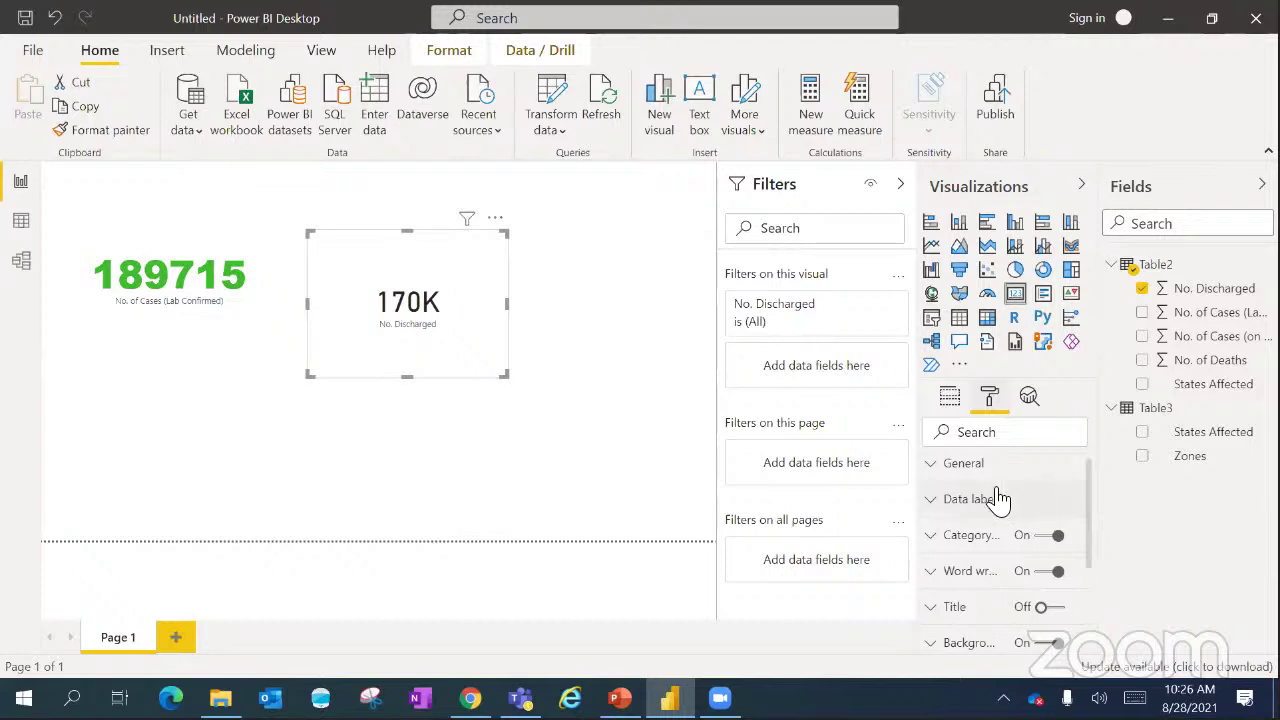
click(965, 505)
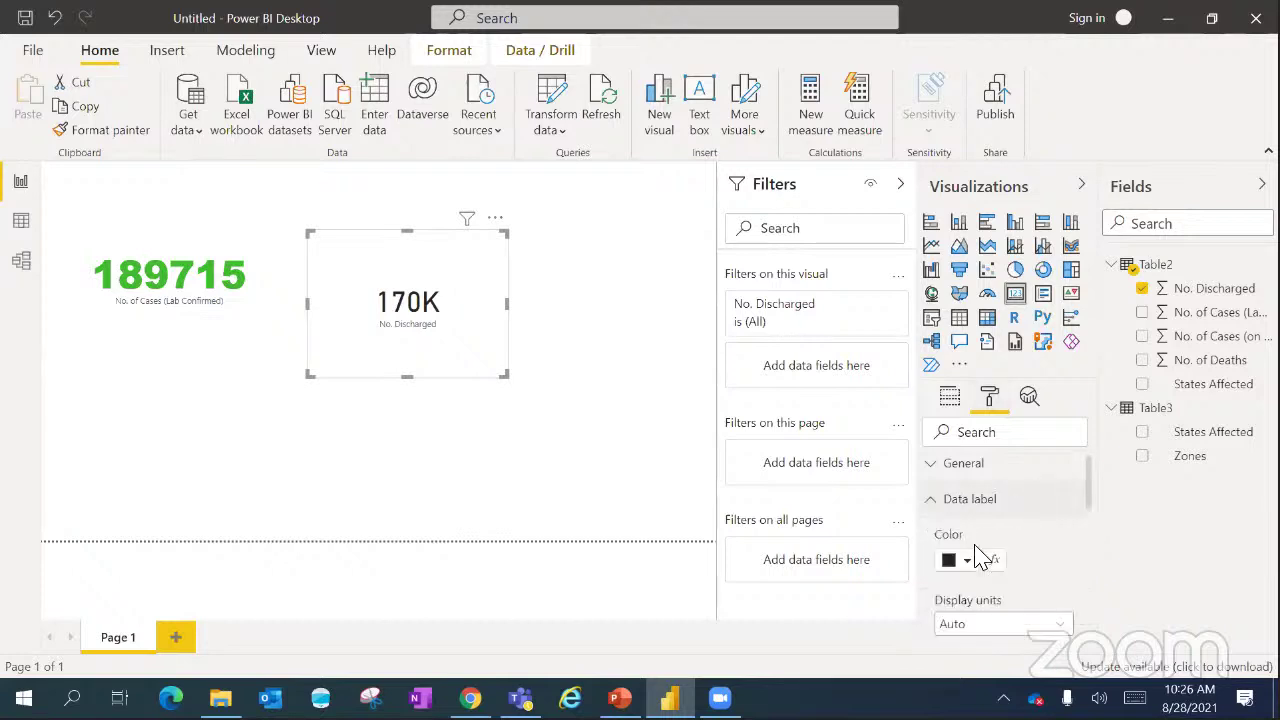
click(968, 561)
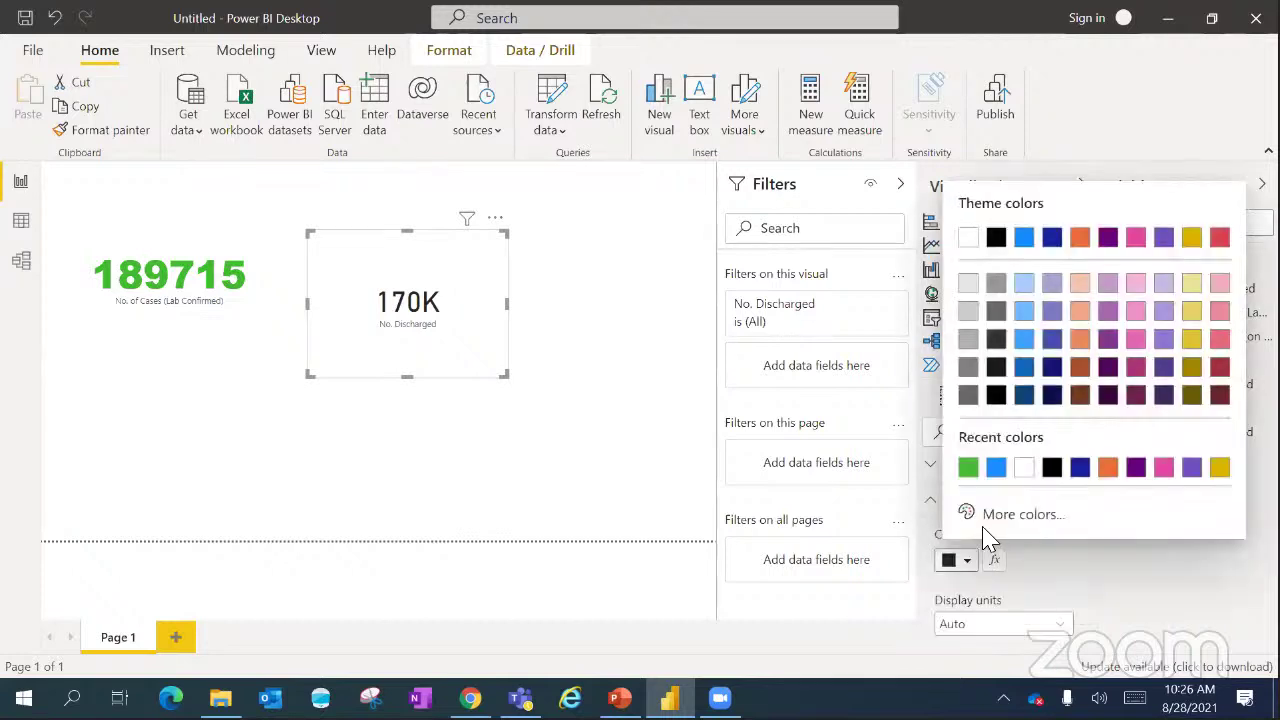
click(1221, 240)
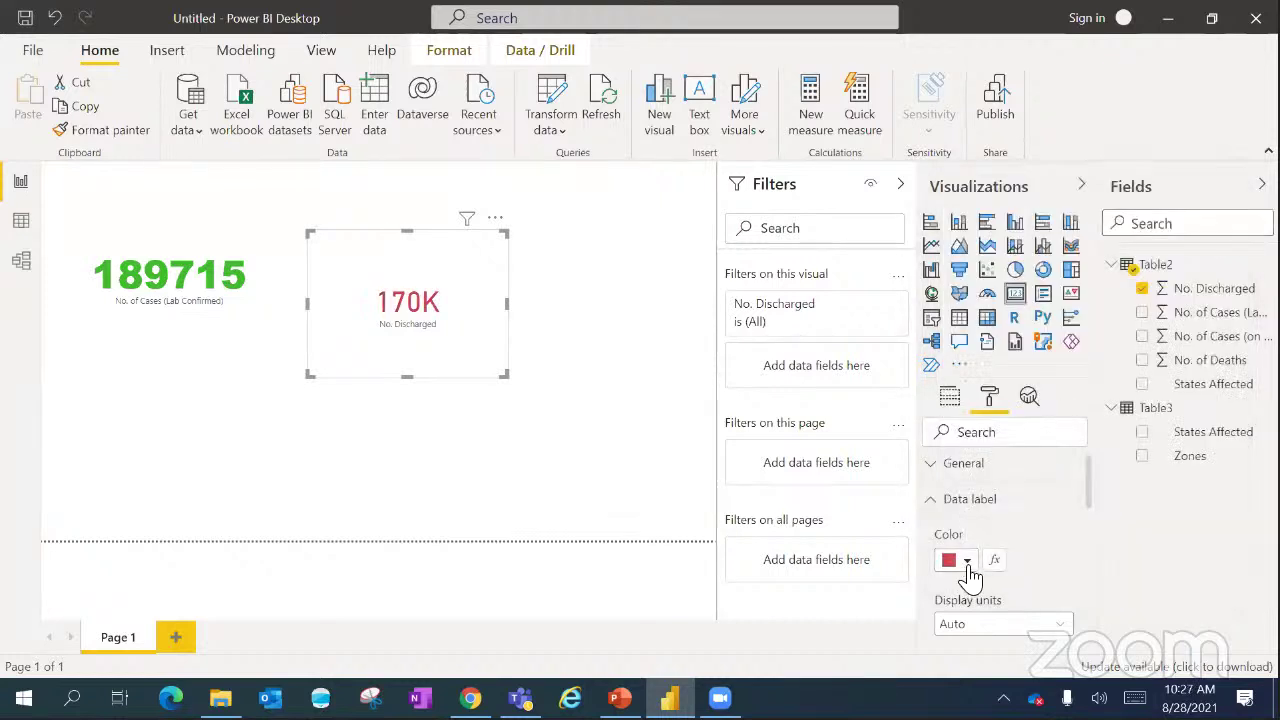
- Set the discharged card's data label to 60 pt text in Comic Sans MS
drag(1095, 490, 1094, 548)
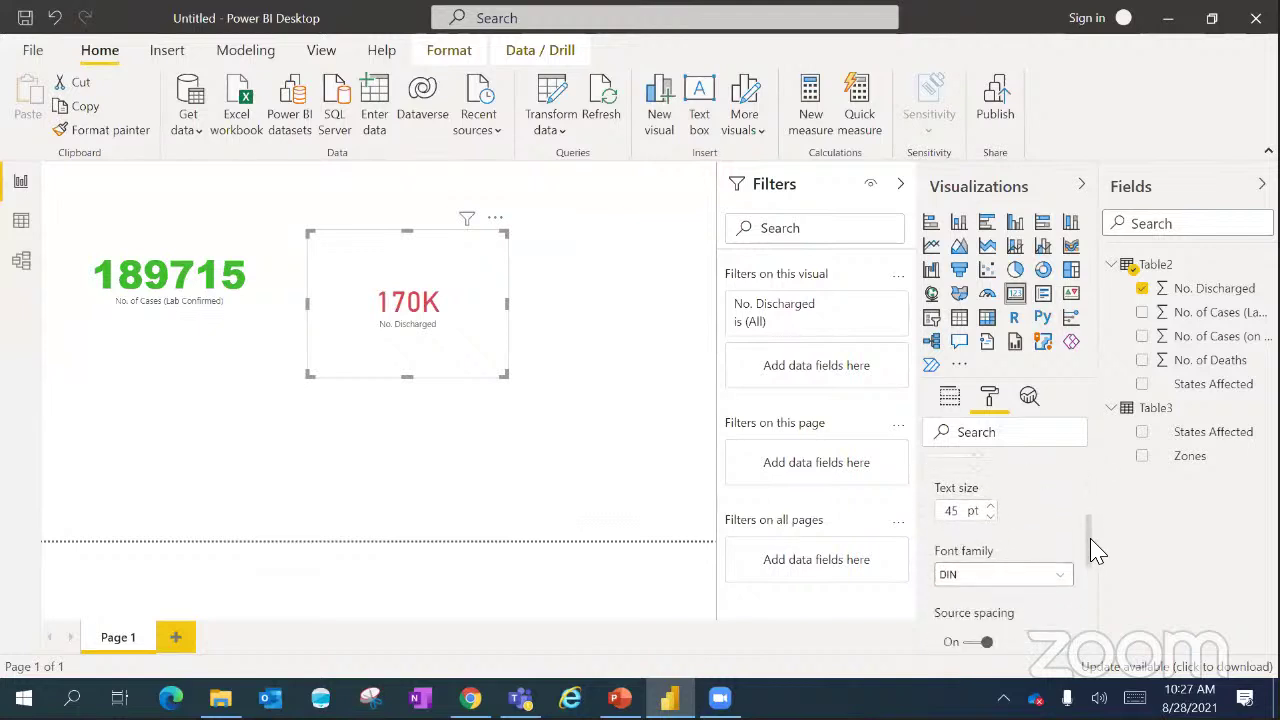
double_click(953, 511)
text(60)
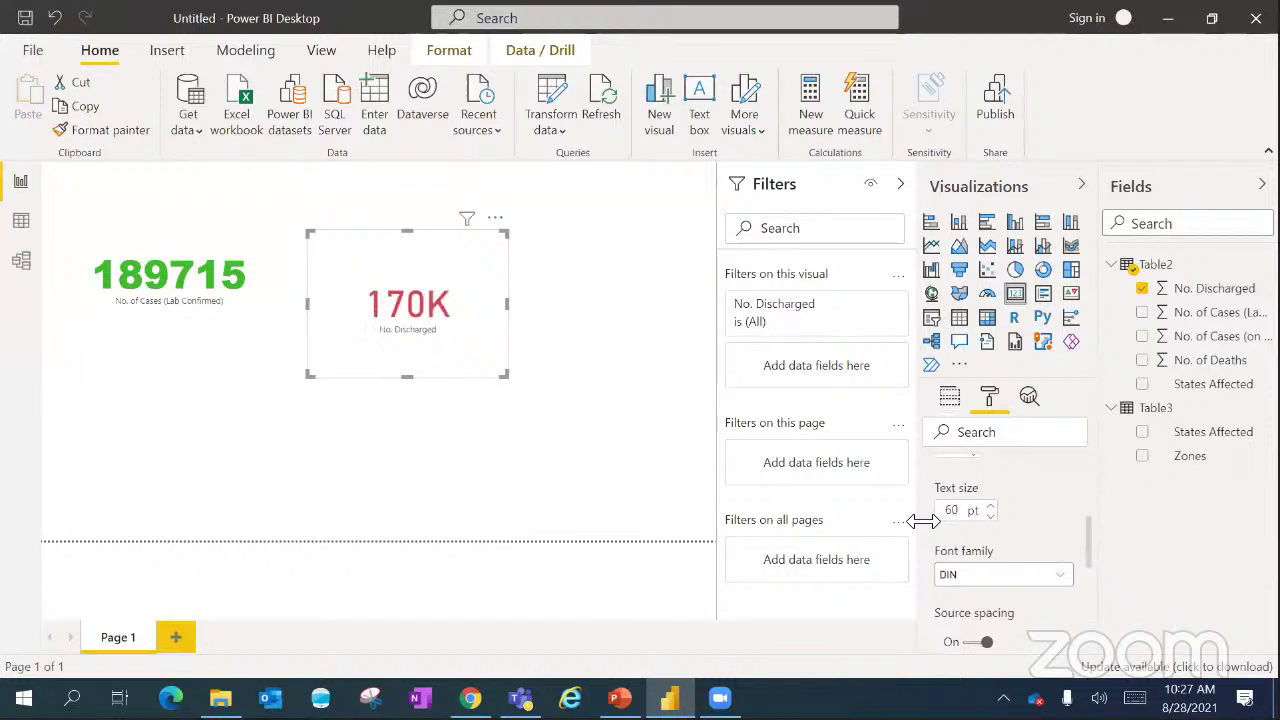
click(1062, 582)
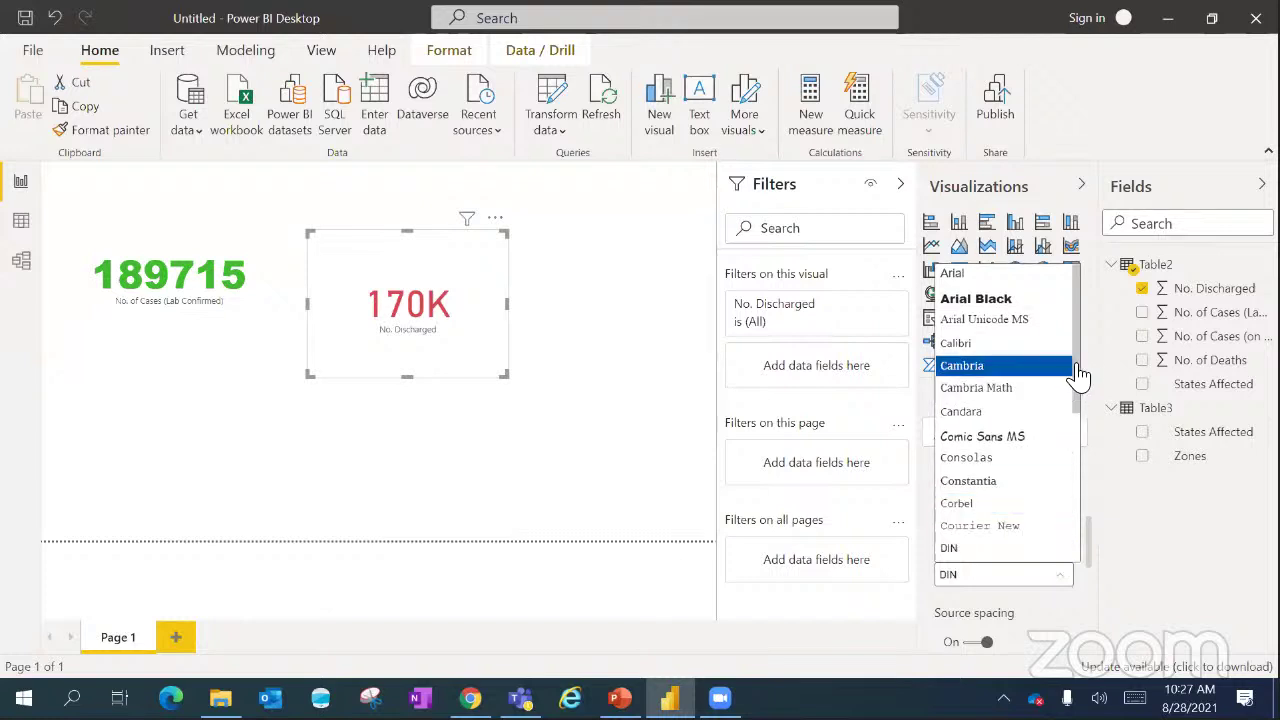
drag(1083, 406, 1076, 307)
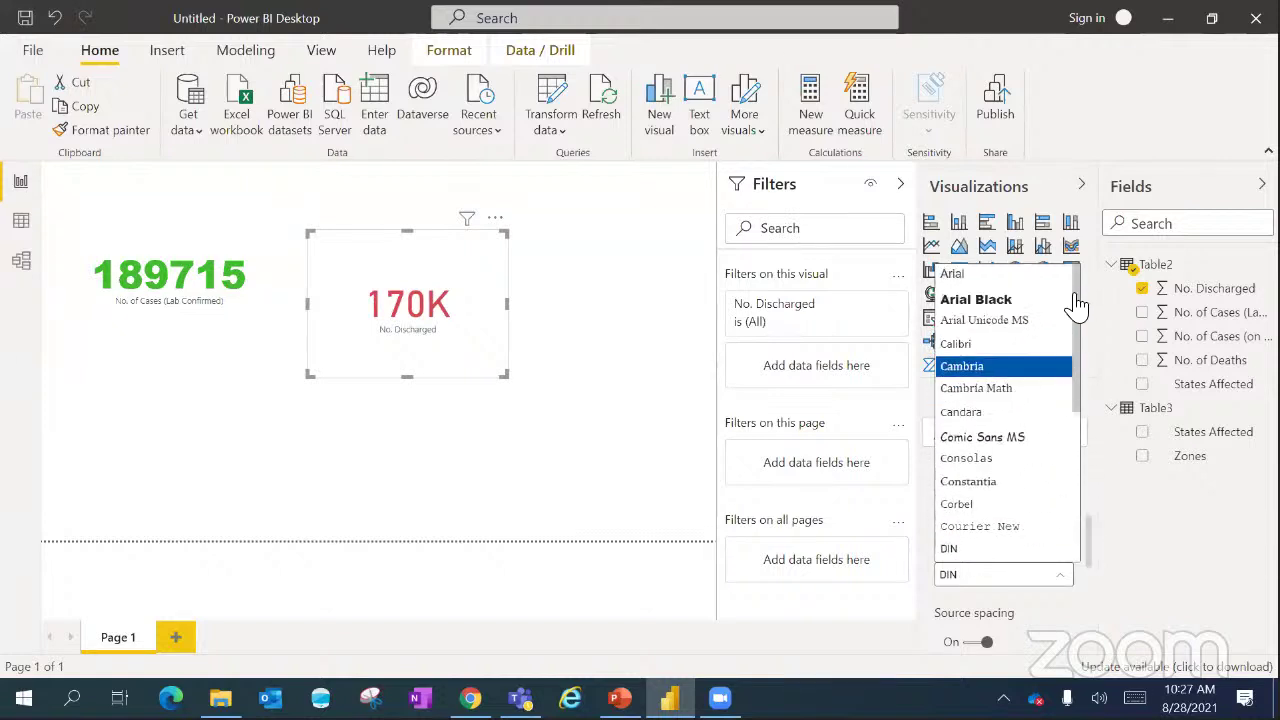
click(983, 442)
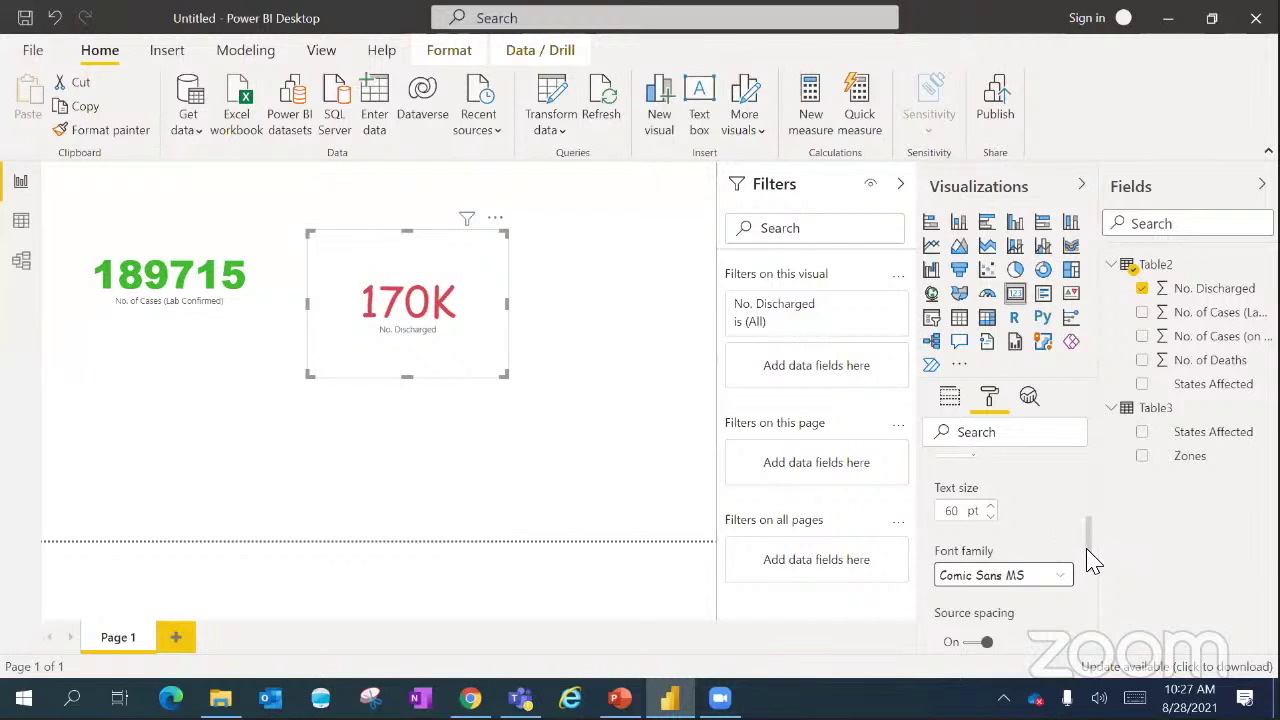
- Set the discharged data label's display units to None and resize the card to be slightly wider and shorter
drag(1093, 563, 1088, 486)
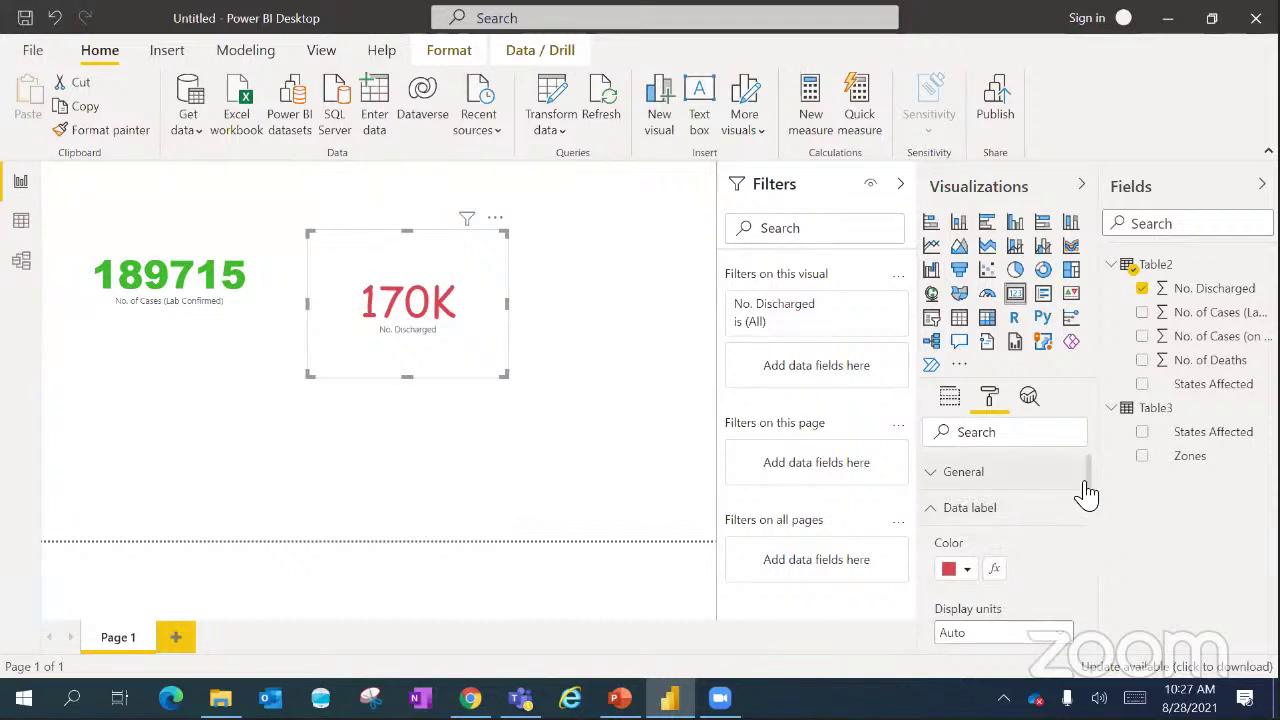
scroll(1091, 517, down, 3)
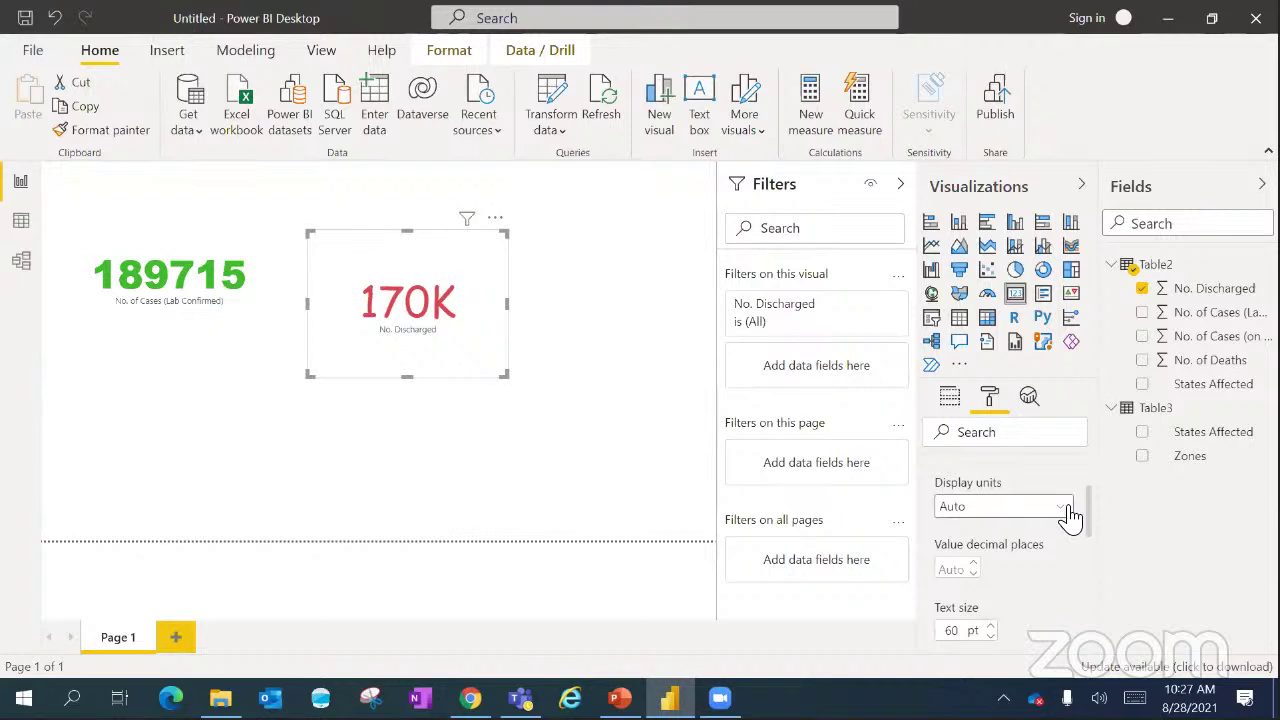
click(1062, 507)
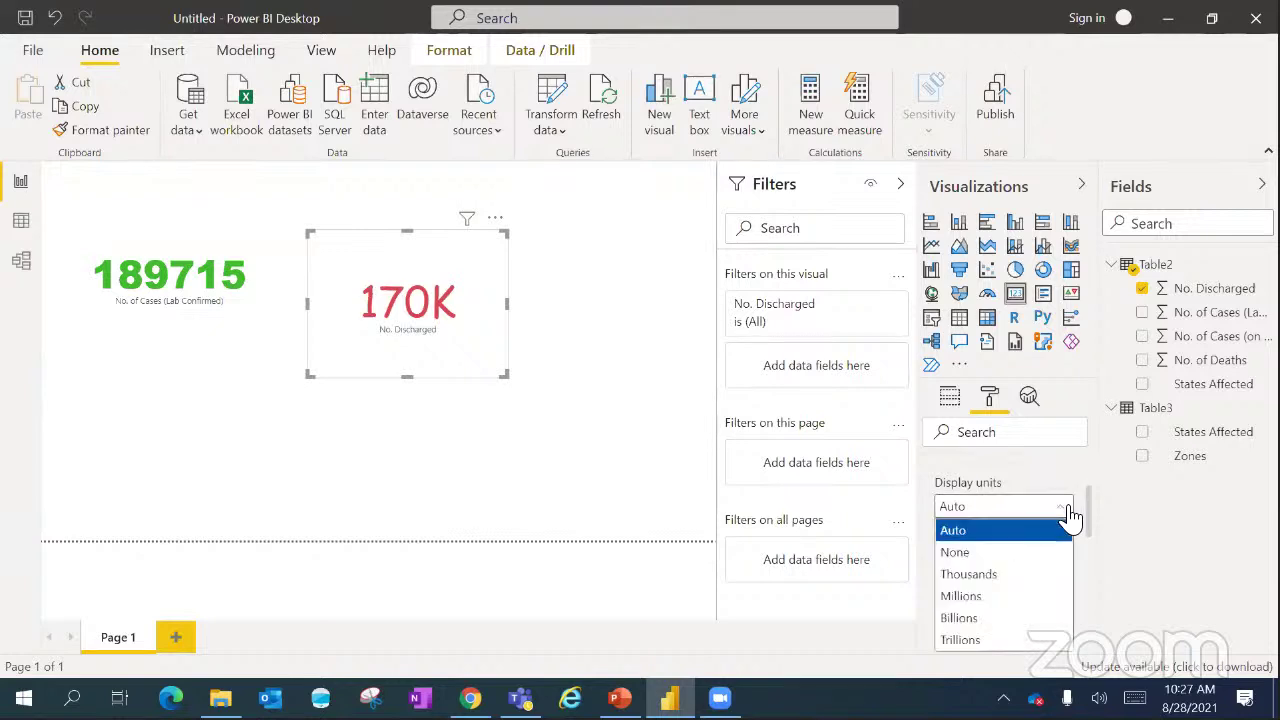
click(980, 555)
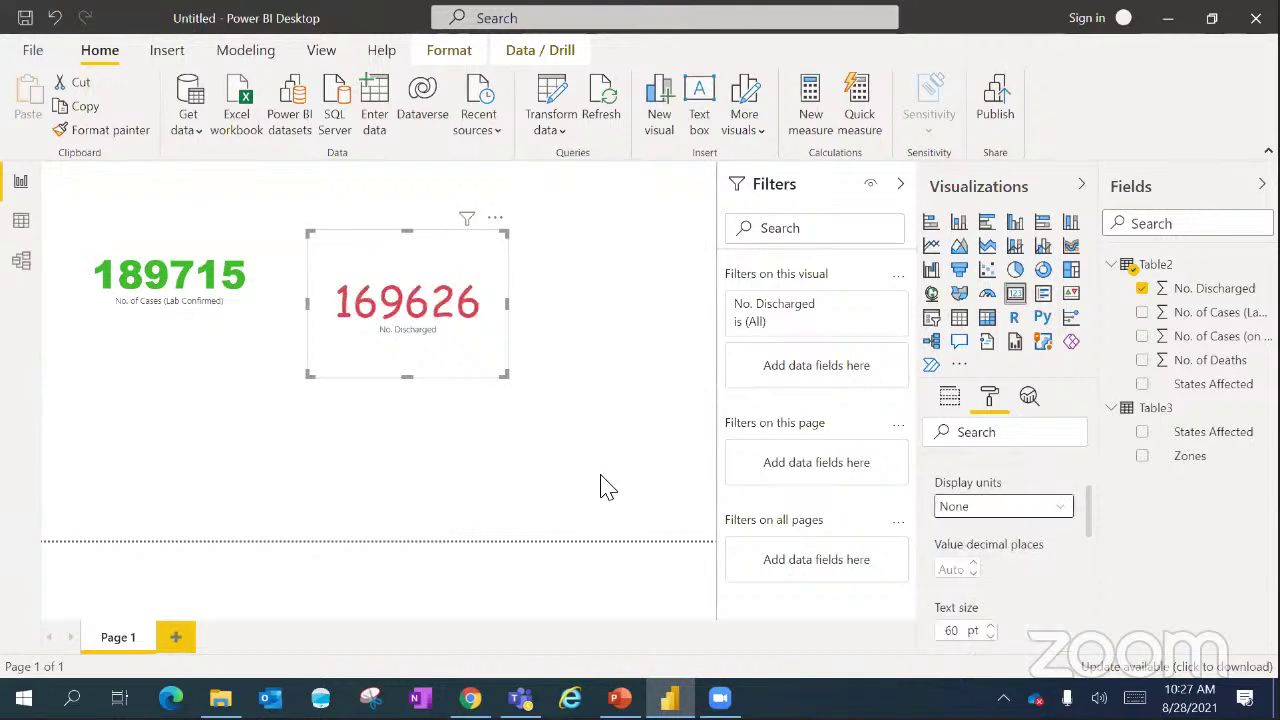
drag(508, 381, 586, 388)
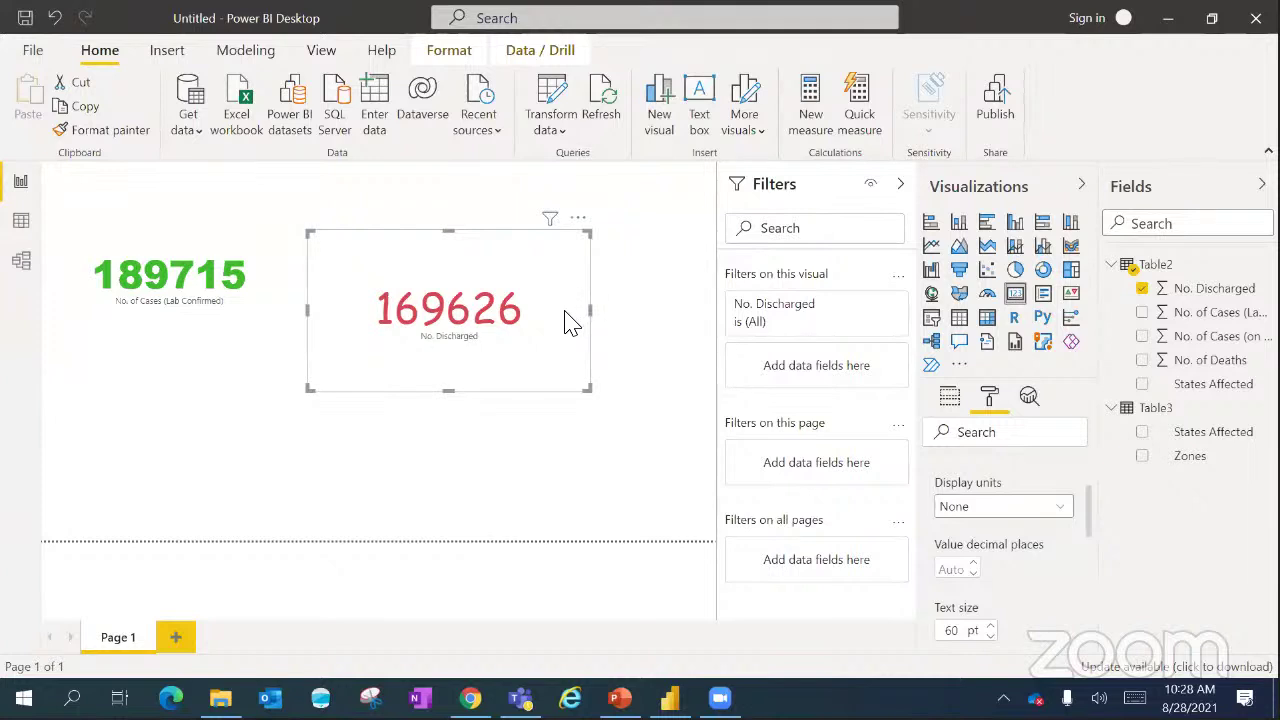
drag(588, 394, 516, 356)
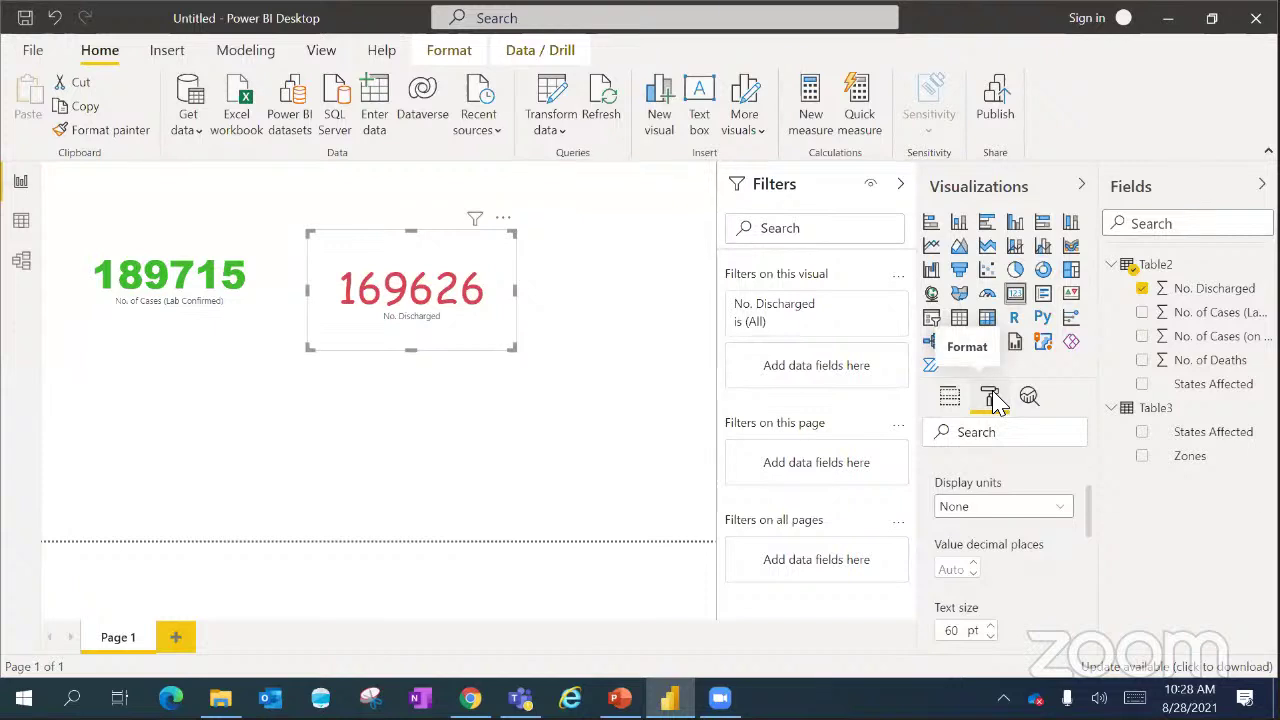
- Turn on the border around the discharged card and deselect it
drag(1086, 518, 1087, 478)
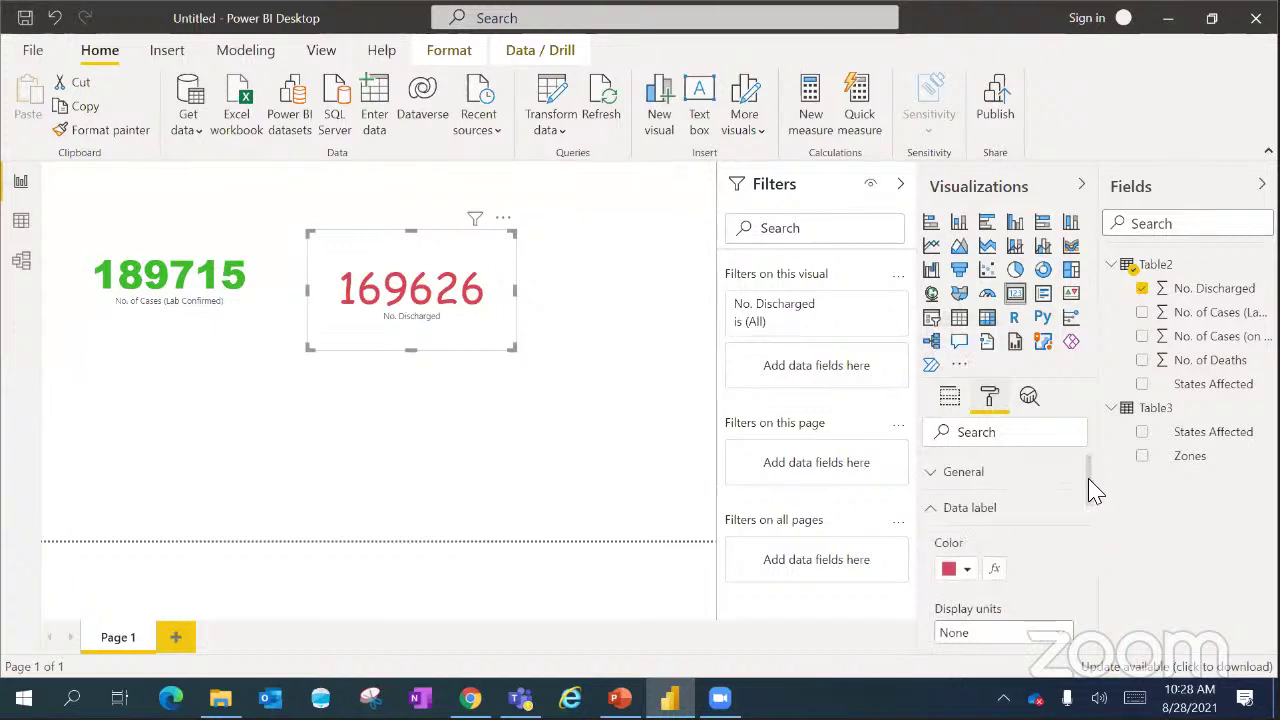
click(938, 512)
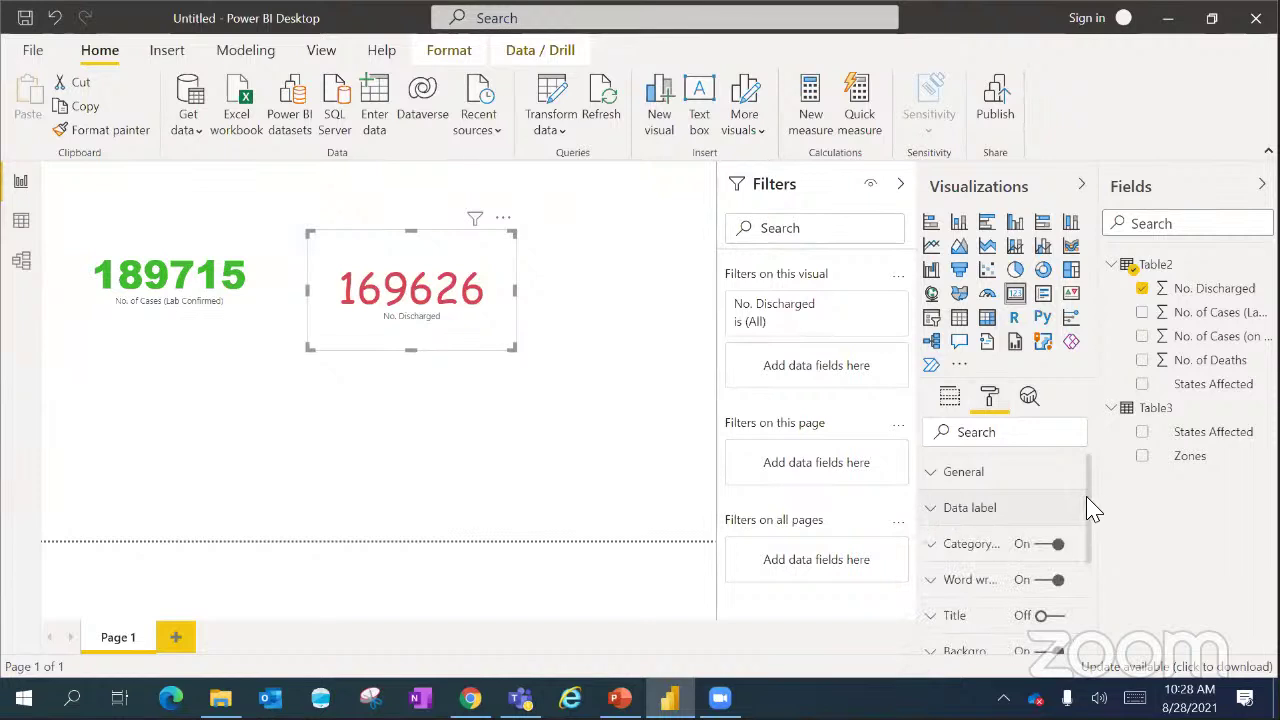
drag(1089, 543, 1100, 620)
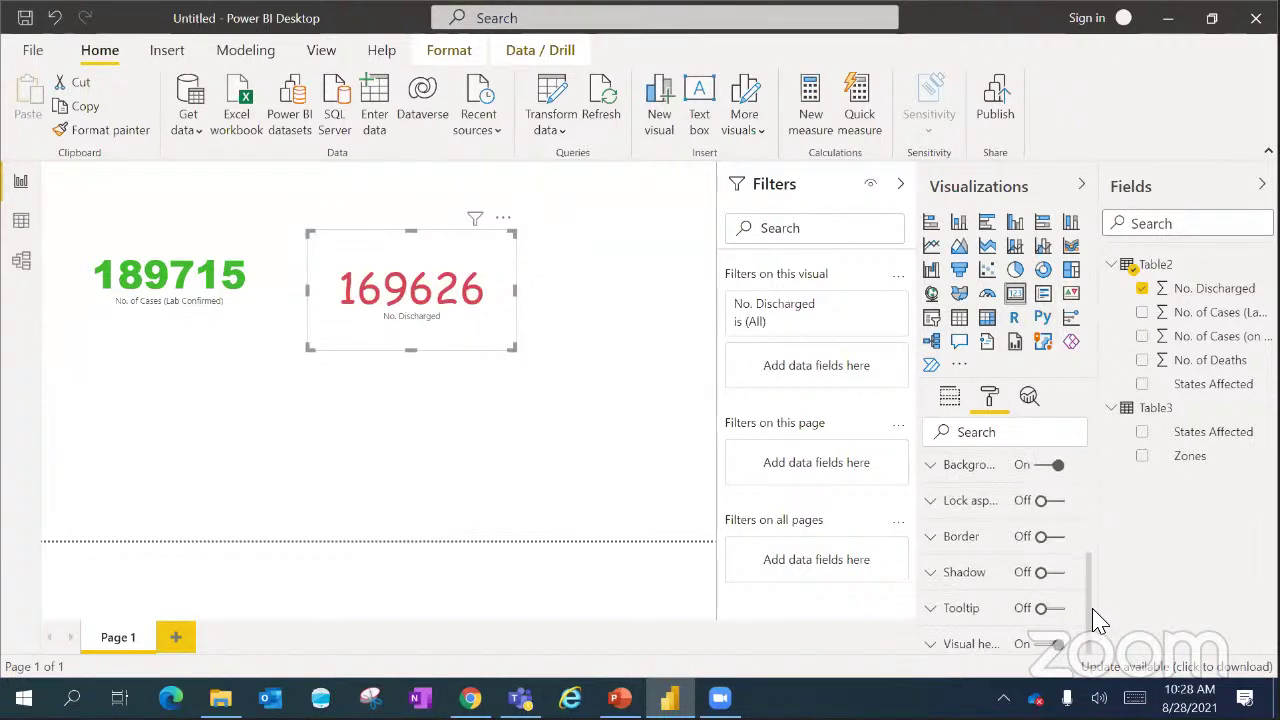
click(1062, 539)
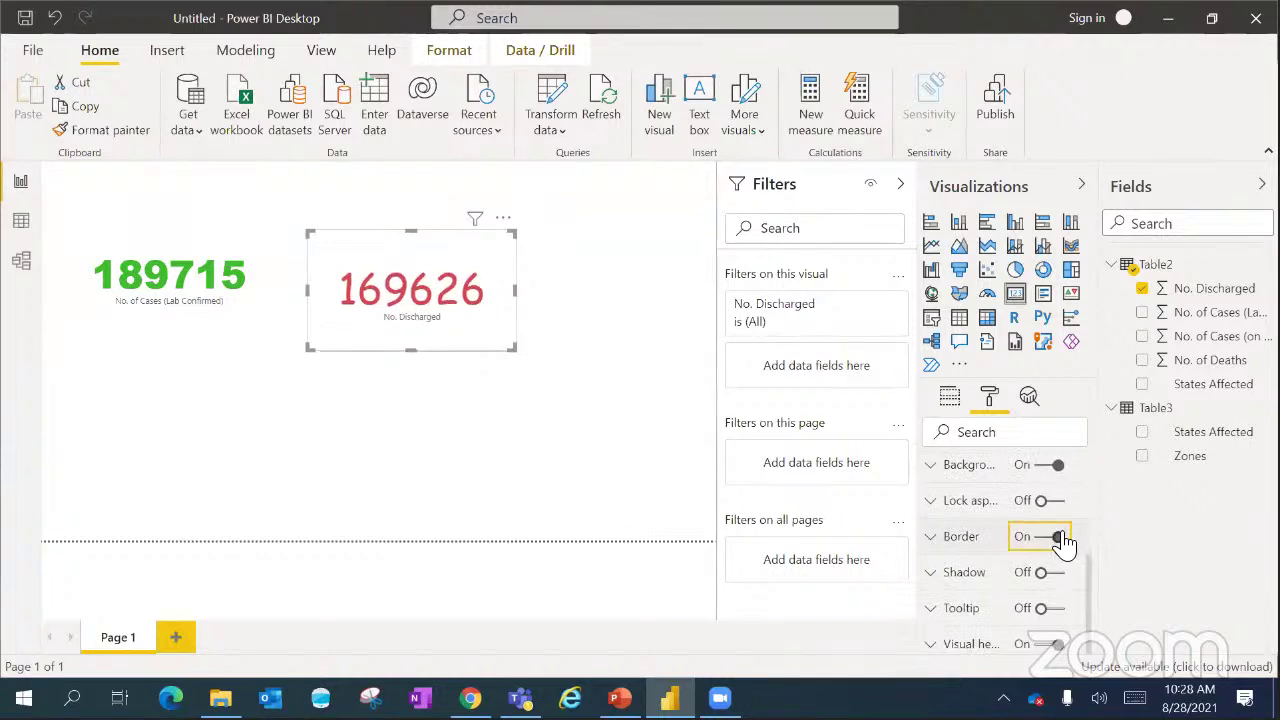
click(556, 493)
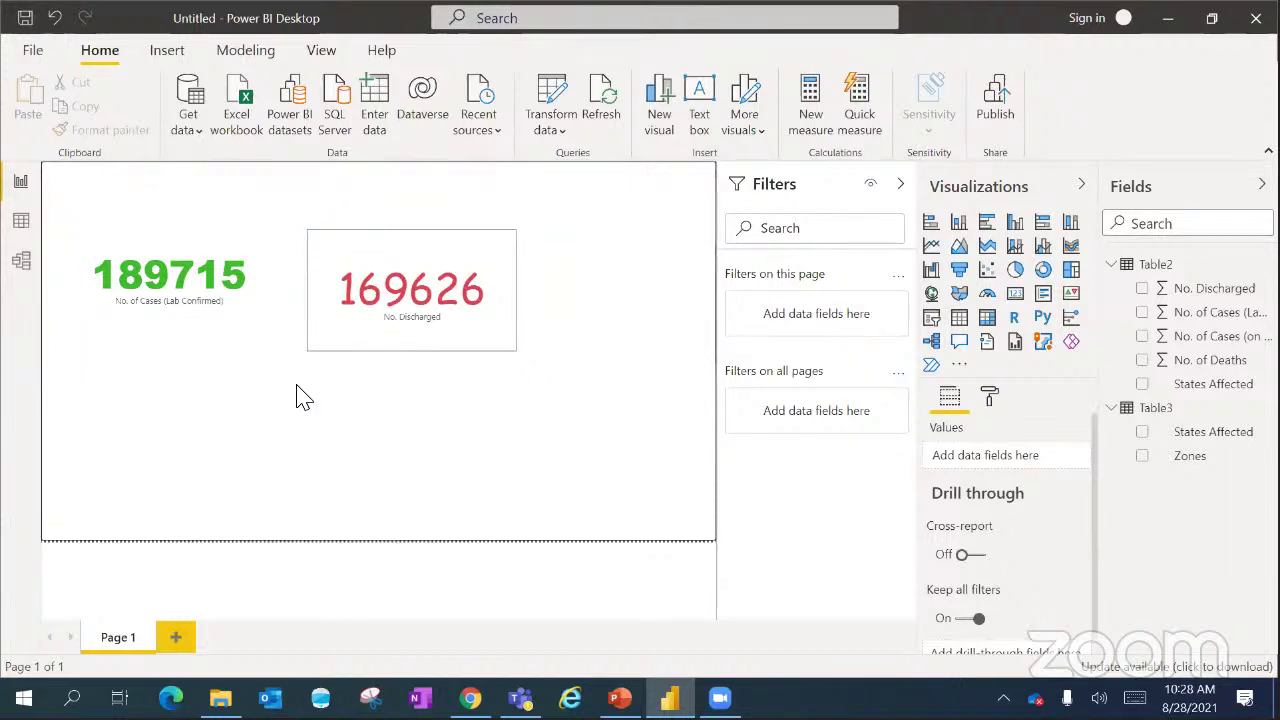
- Turn on the shadow for the confirmed cases card and deselect it
click(225, 343)
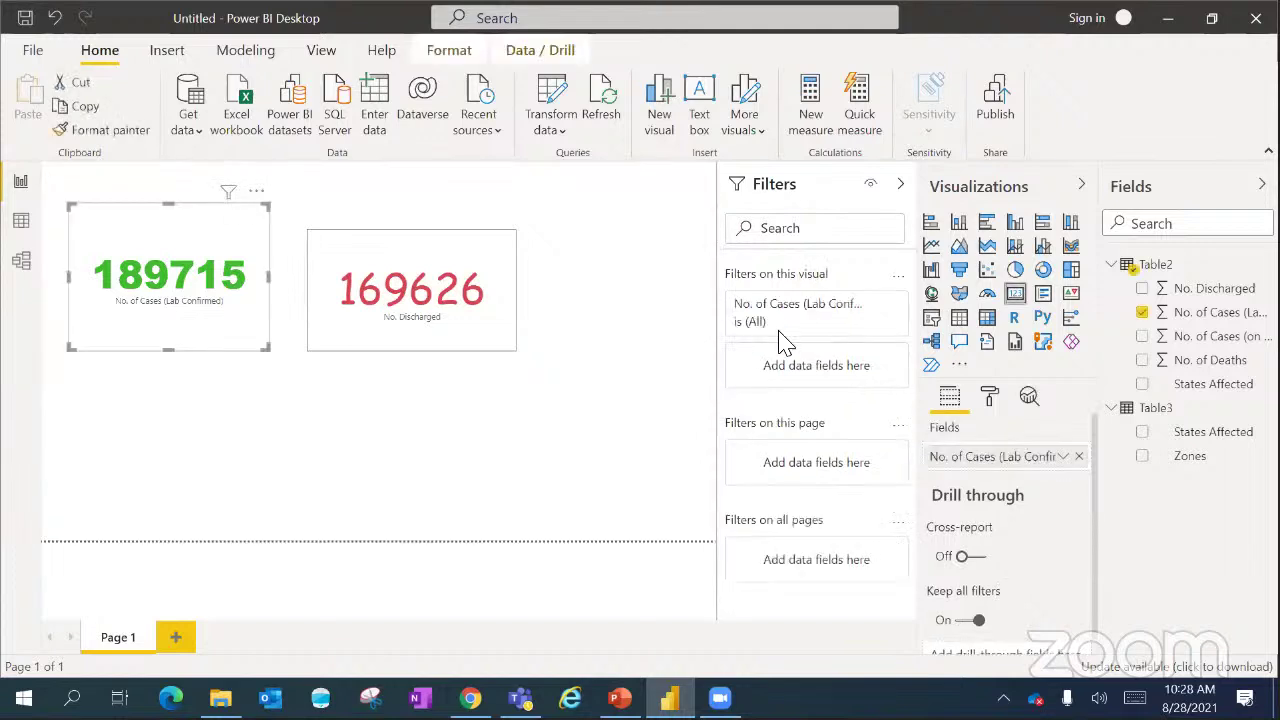
click(990, 400)
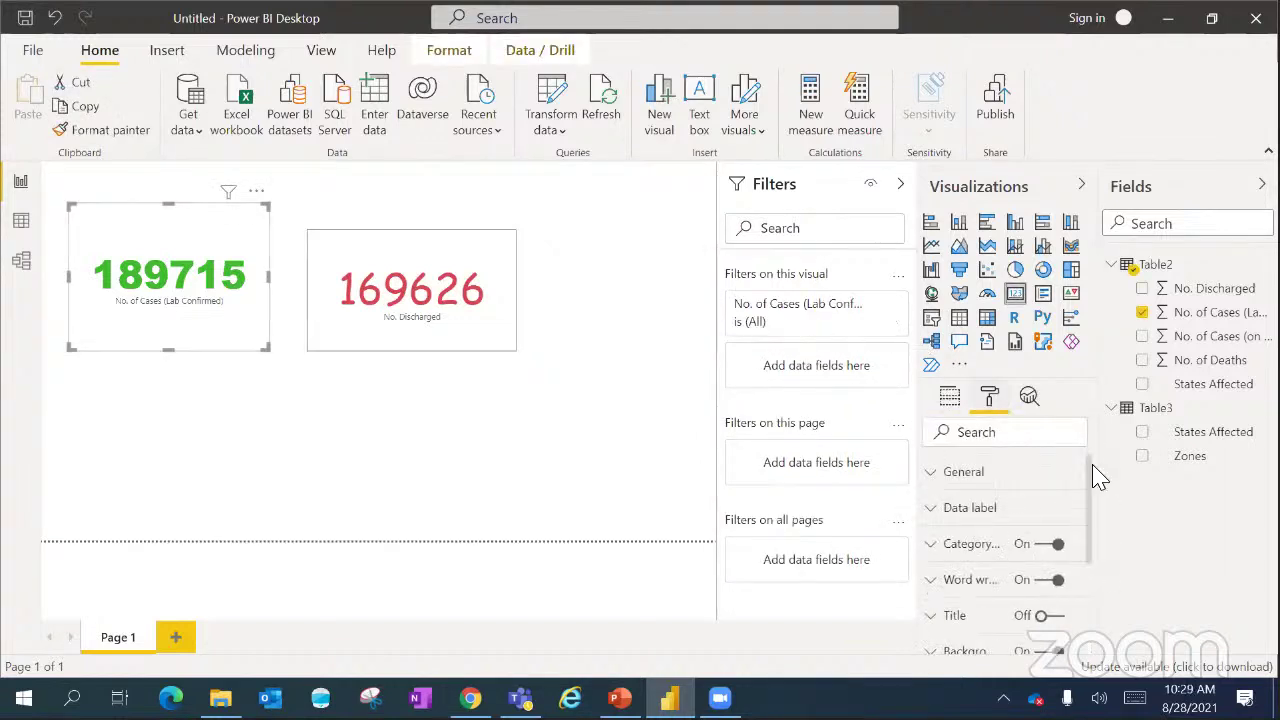
drag(1094, 500, 1100, 600)
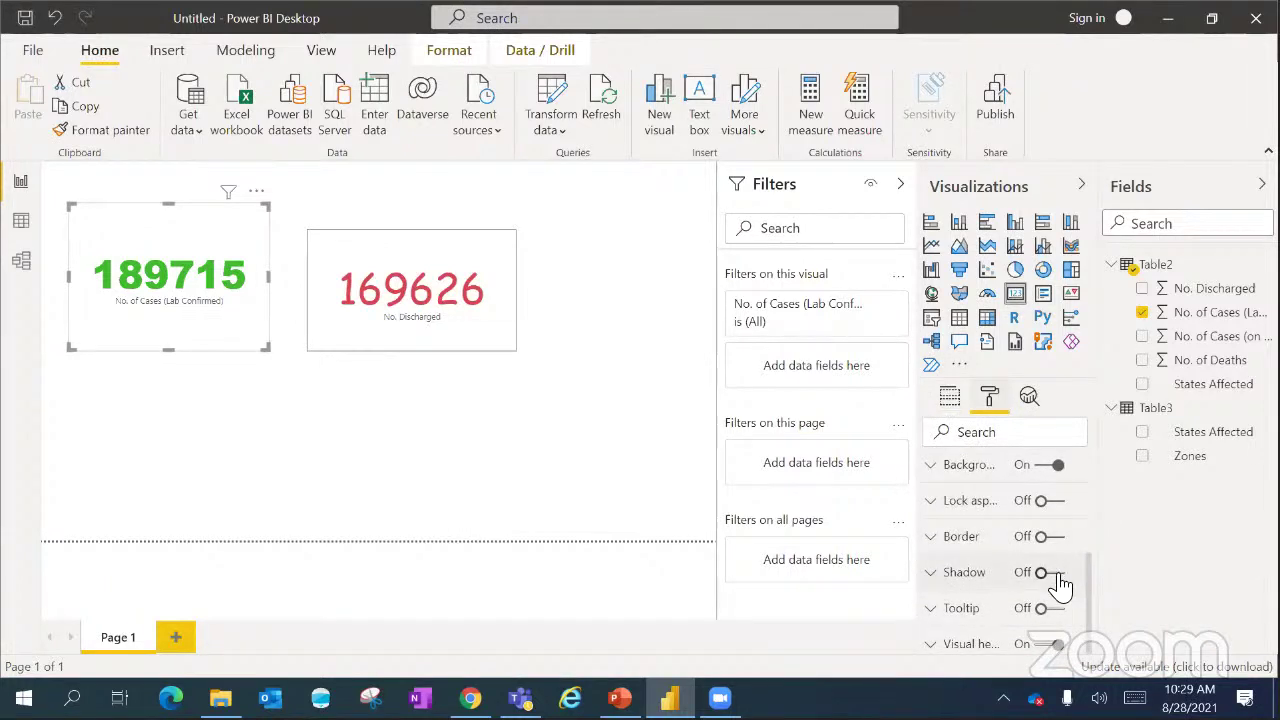
click(1058, 578)
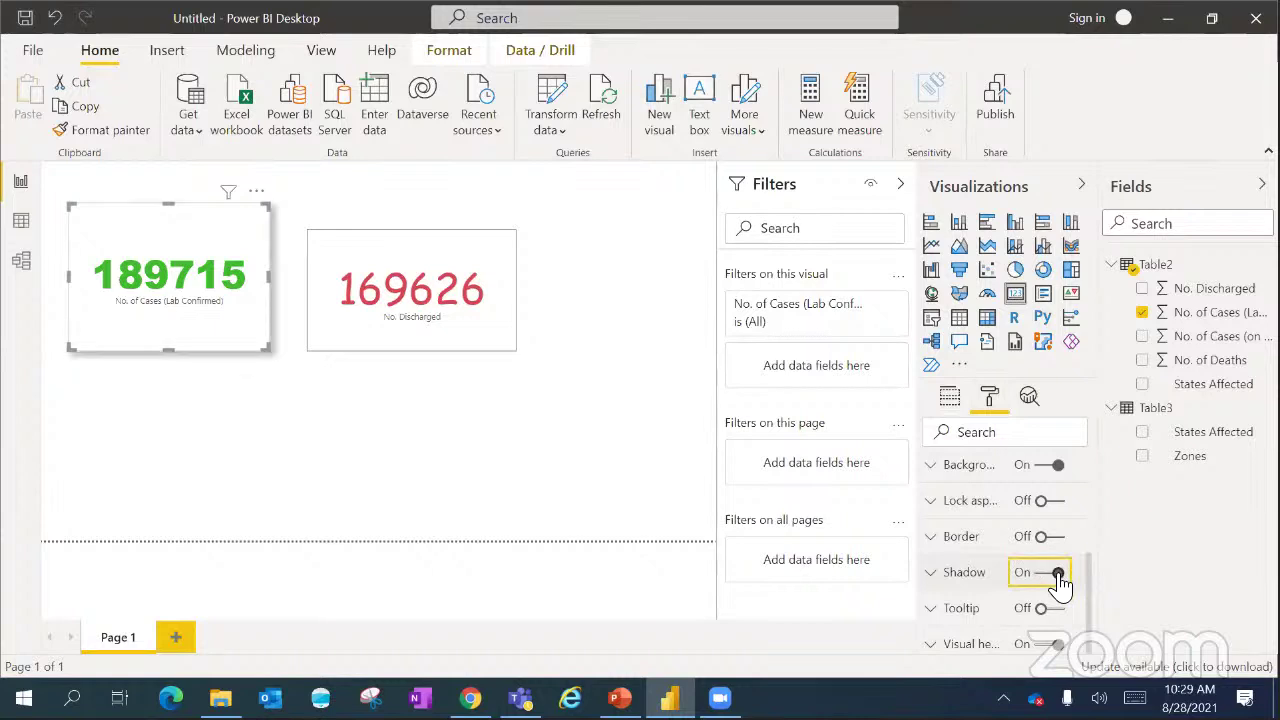
click(568, 478)
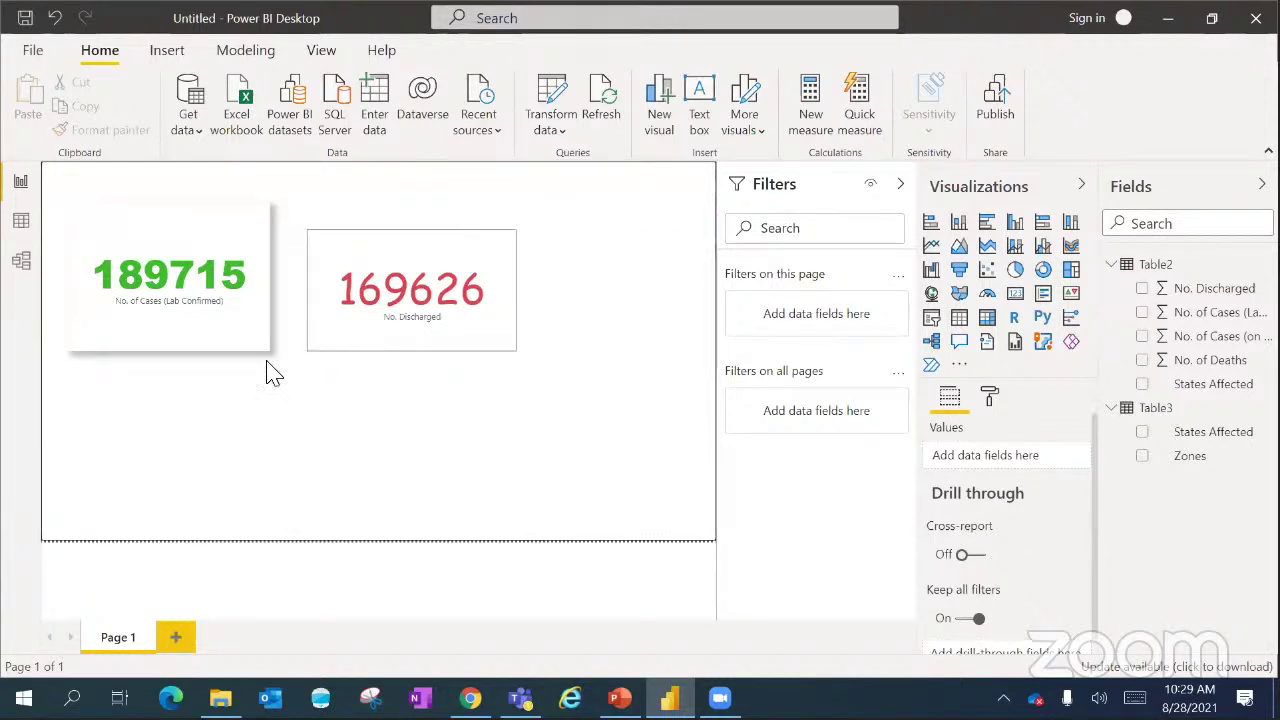
- Make the confirmed cases card slightly wider and shorter, and move the discharged card up to line up beside it
click(235, 349)
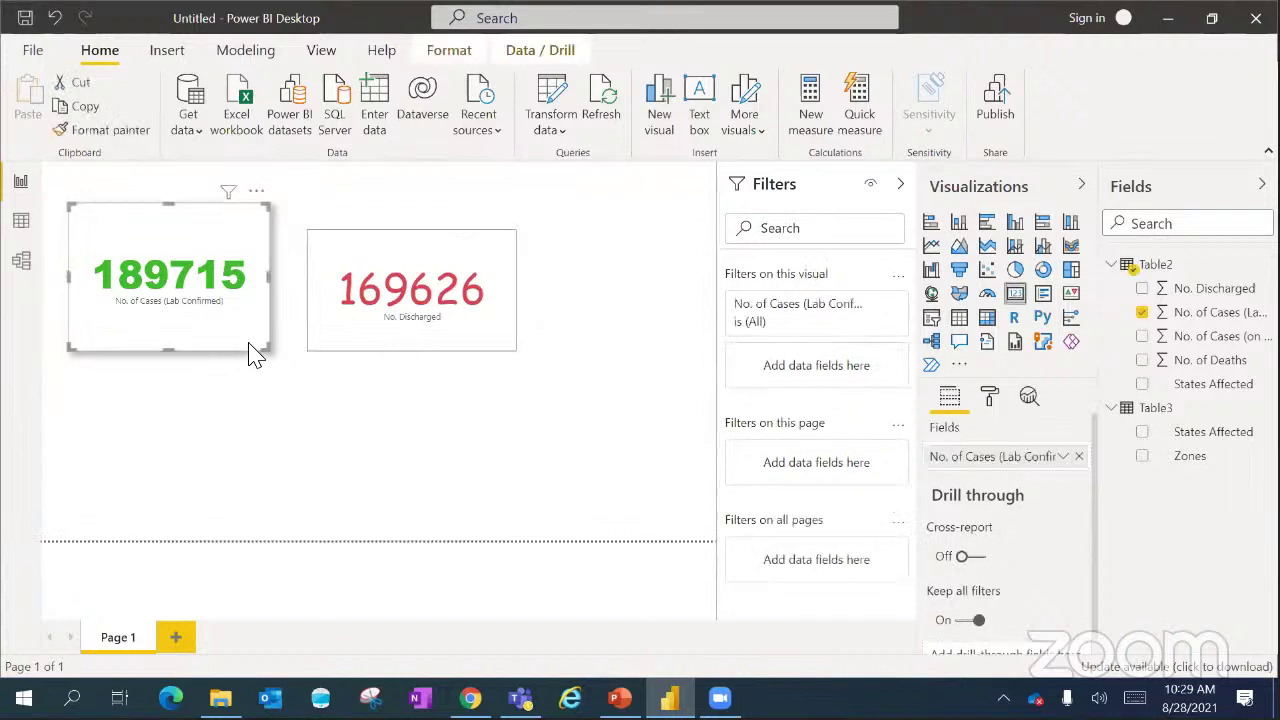
drag(264, 344, 278, 320)
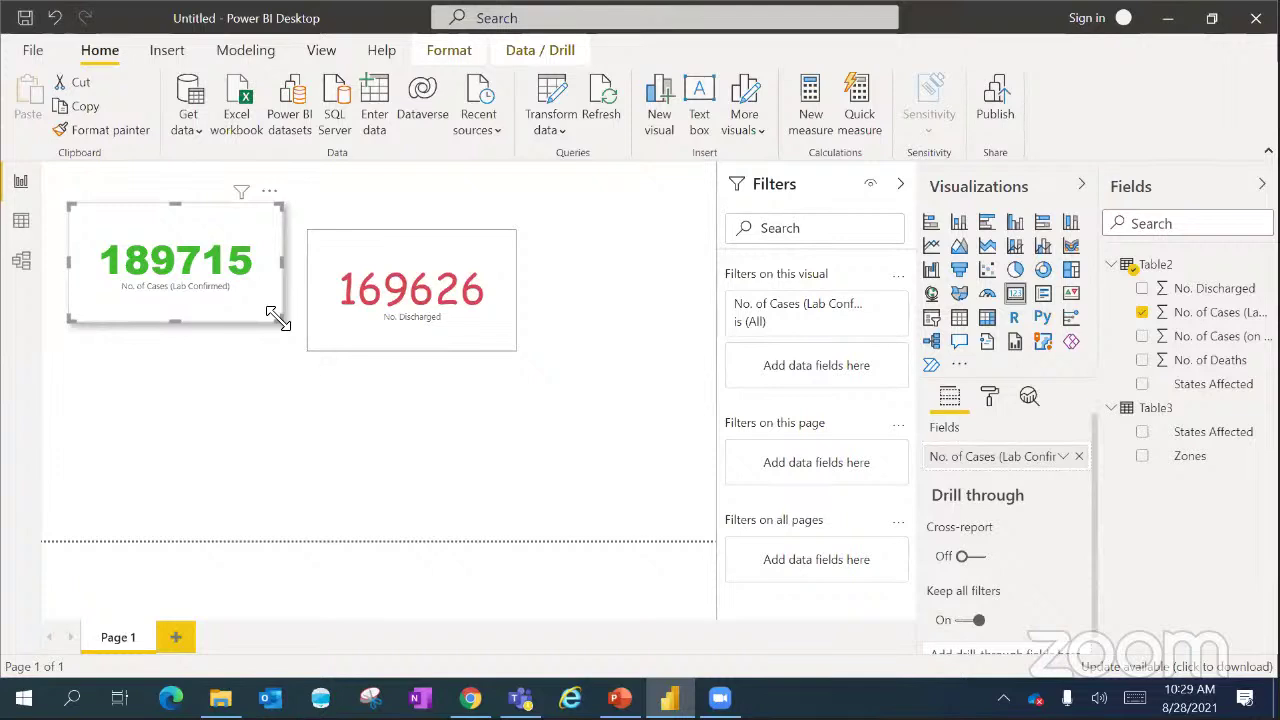
drag(383, 309, 384, 282)
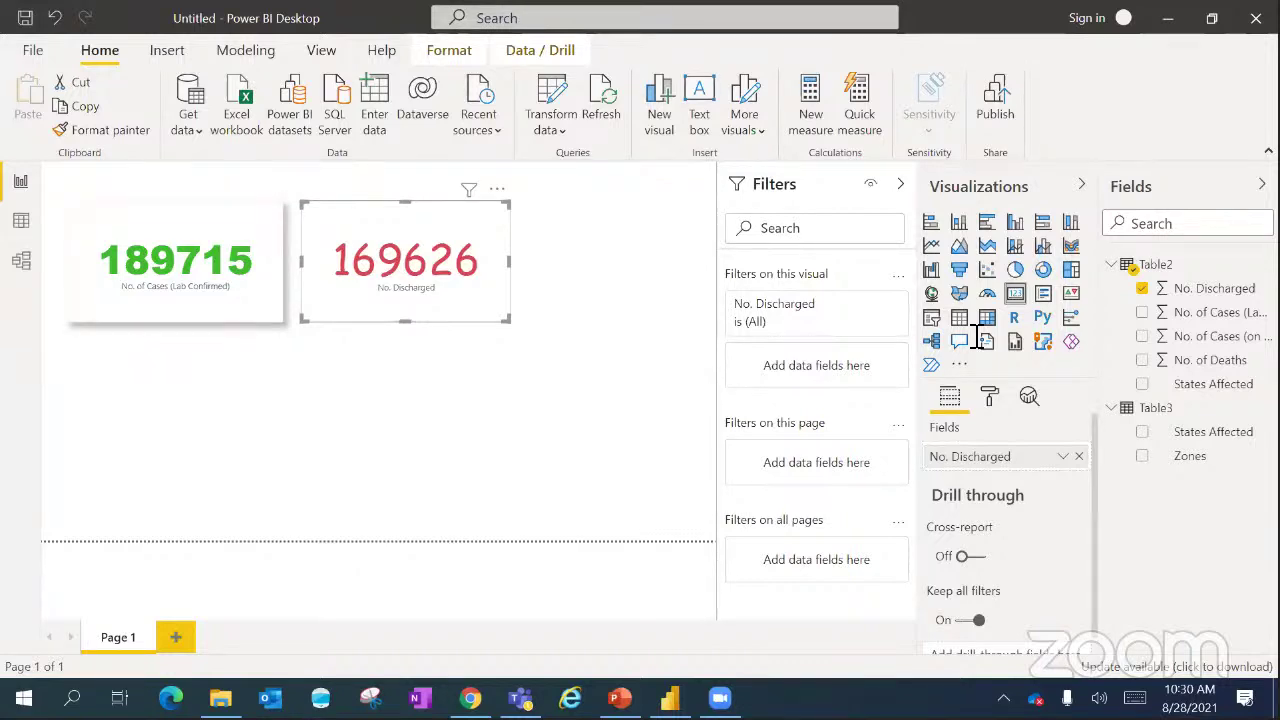
click(498, 418)
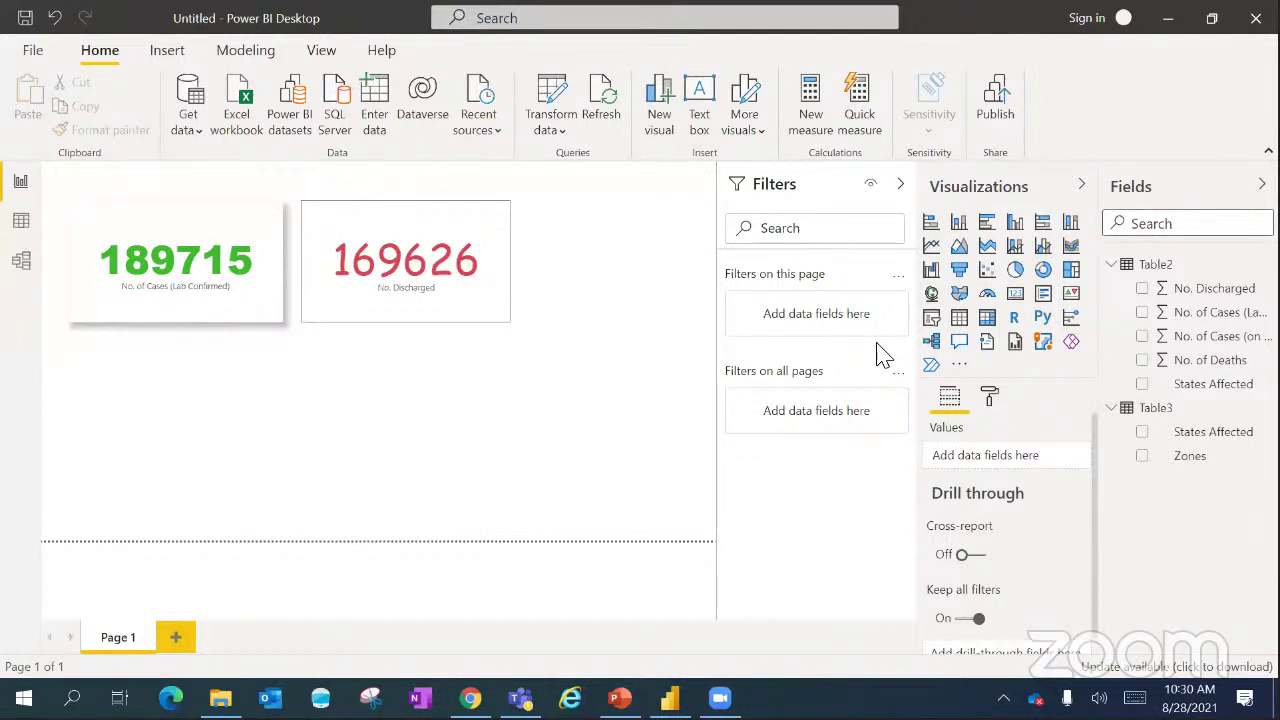
- Add a third card visual in the same row, beside the discharged card
click(632, 423)
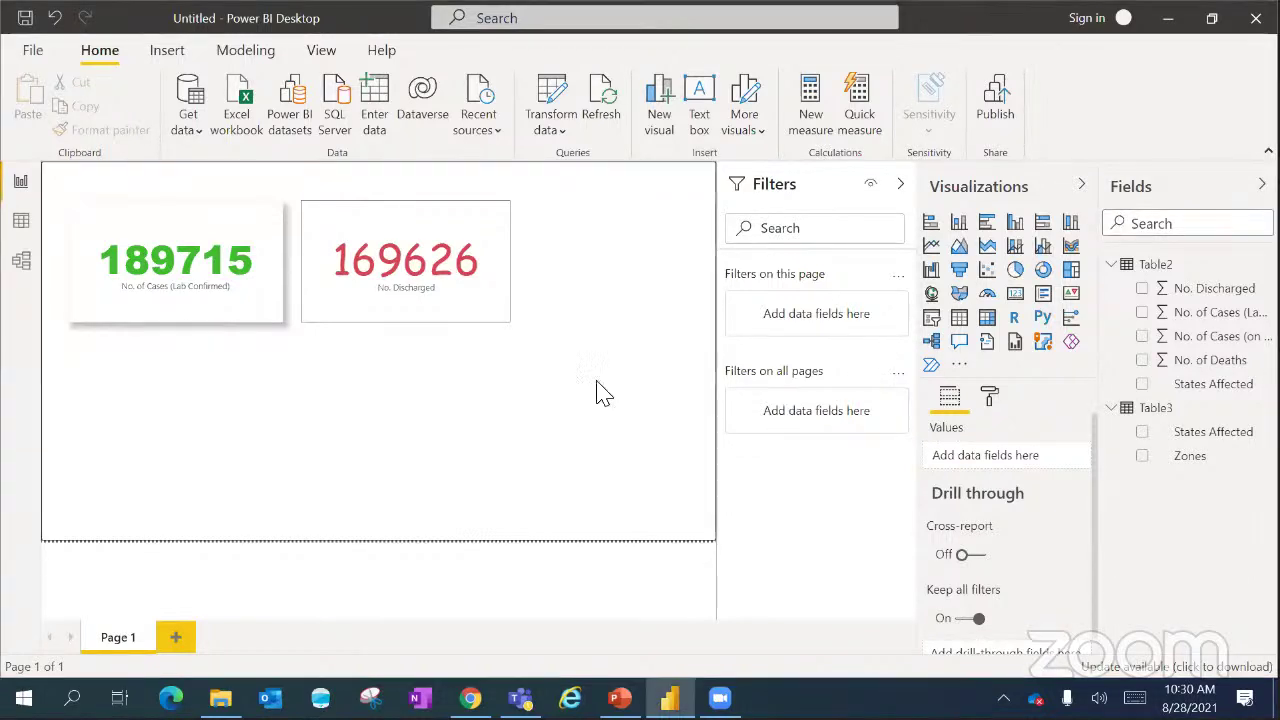
click(1015, 300)
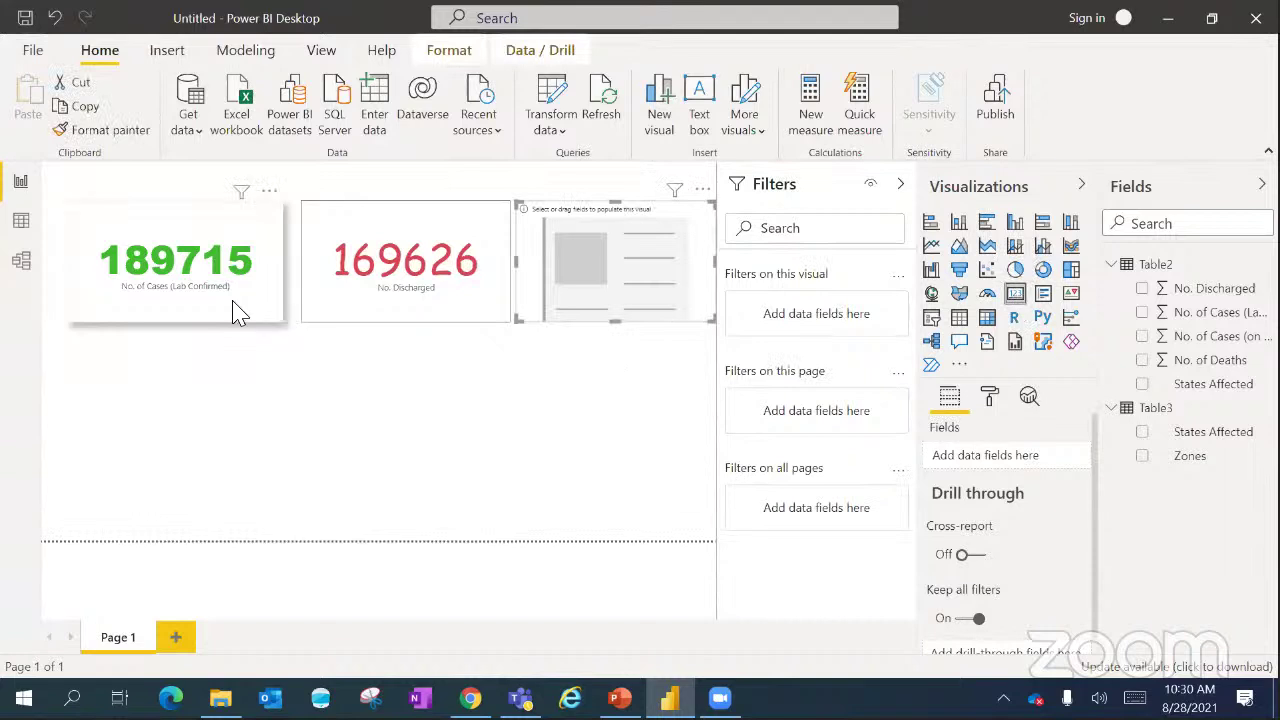
- Move the three cards up and left on the page, and show No. of Deaths in the empty third card
drag(237, 309, 180, 285)
drag(343, 252, 298, 222)
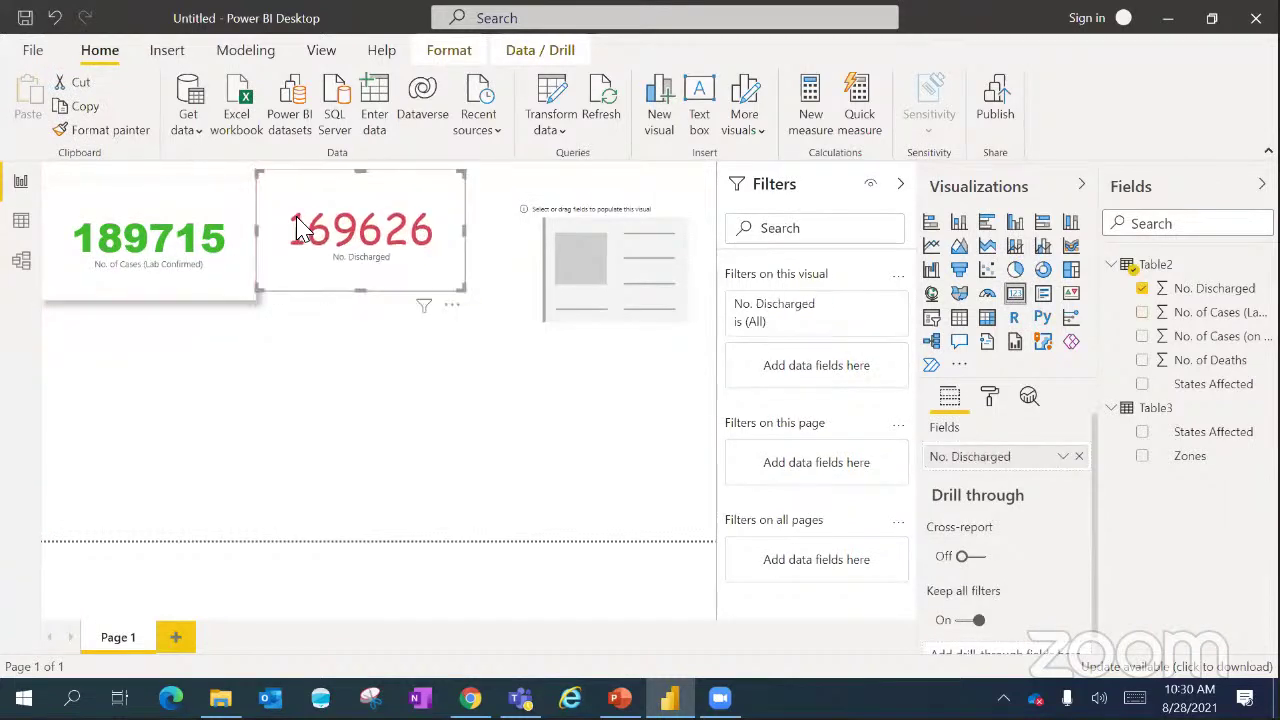
drag(510, 257, 490, 238)
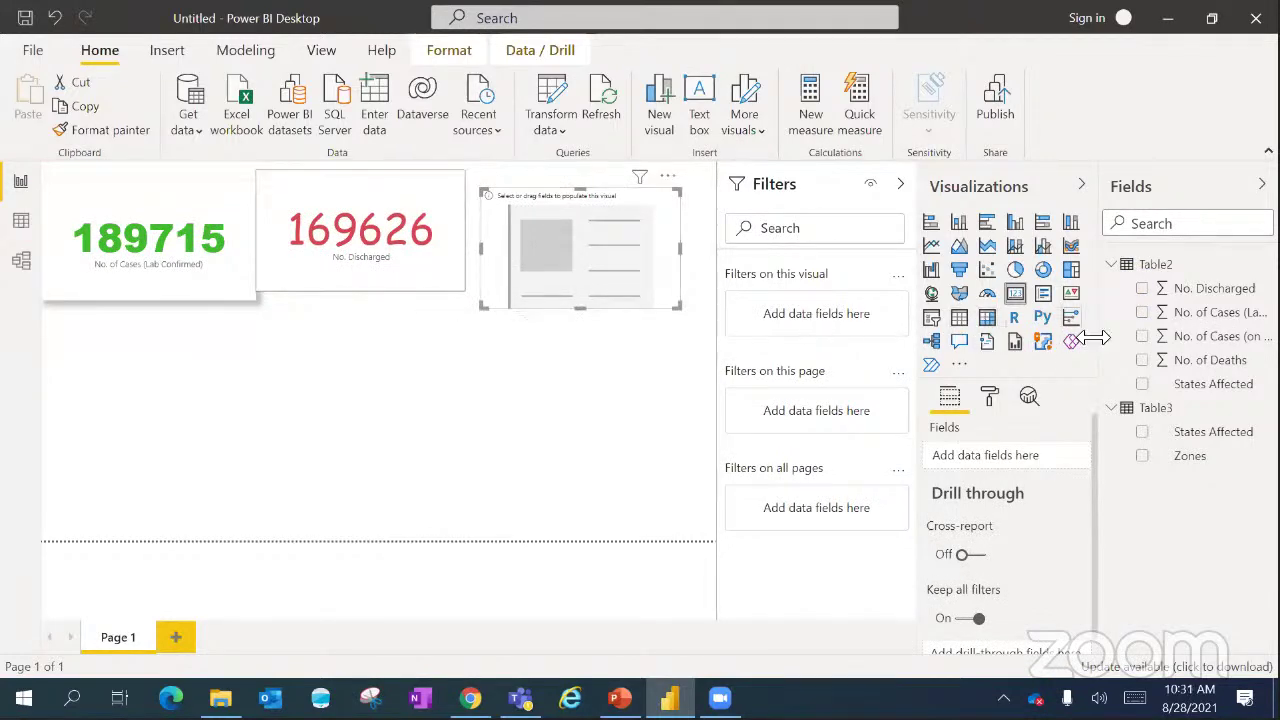
click(1142, 362)
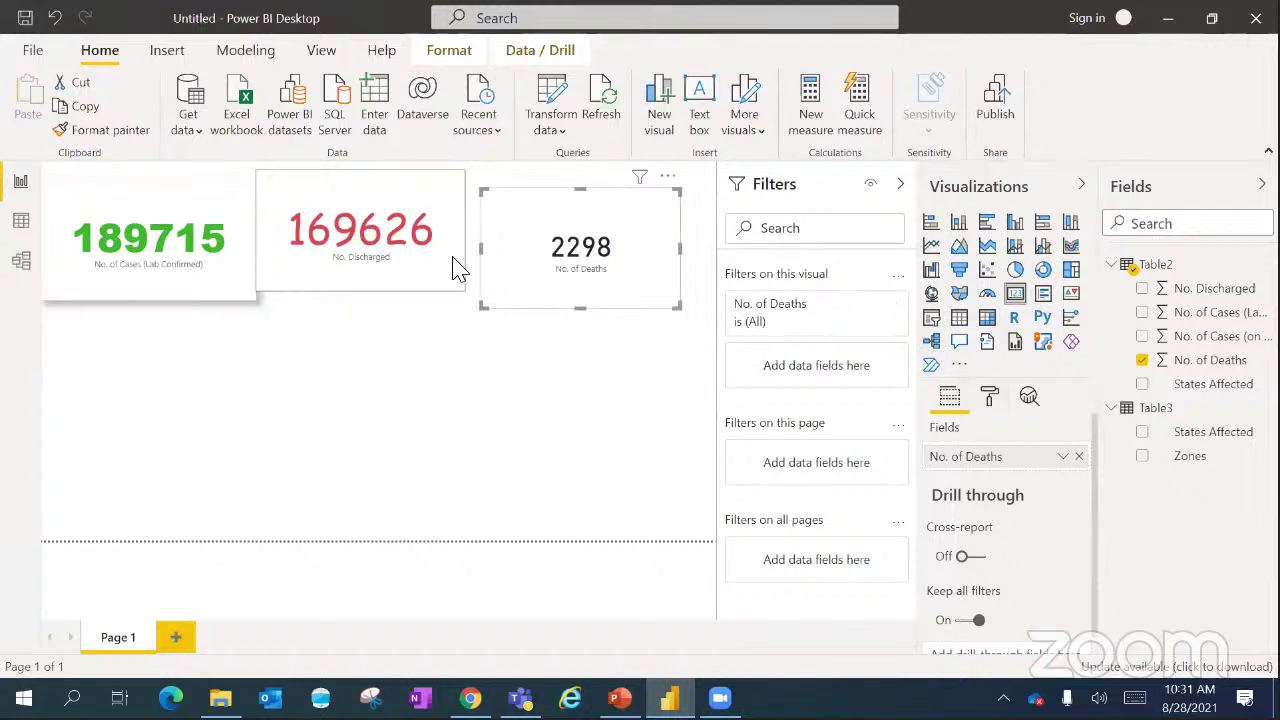
- Copy the discharged card's formatting onto the deaths card with Format painter
click(426, 278)
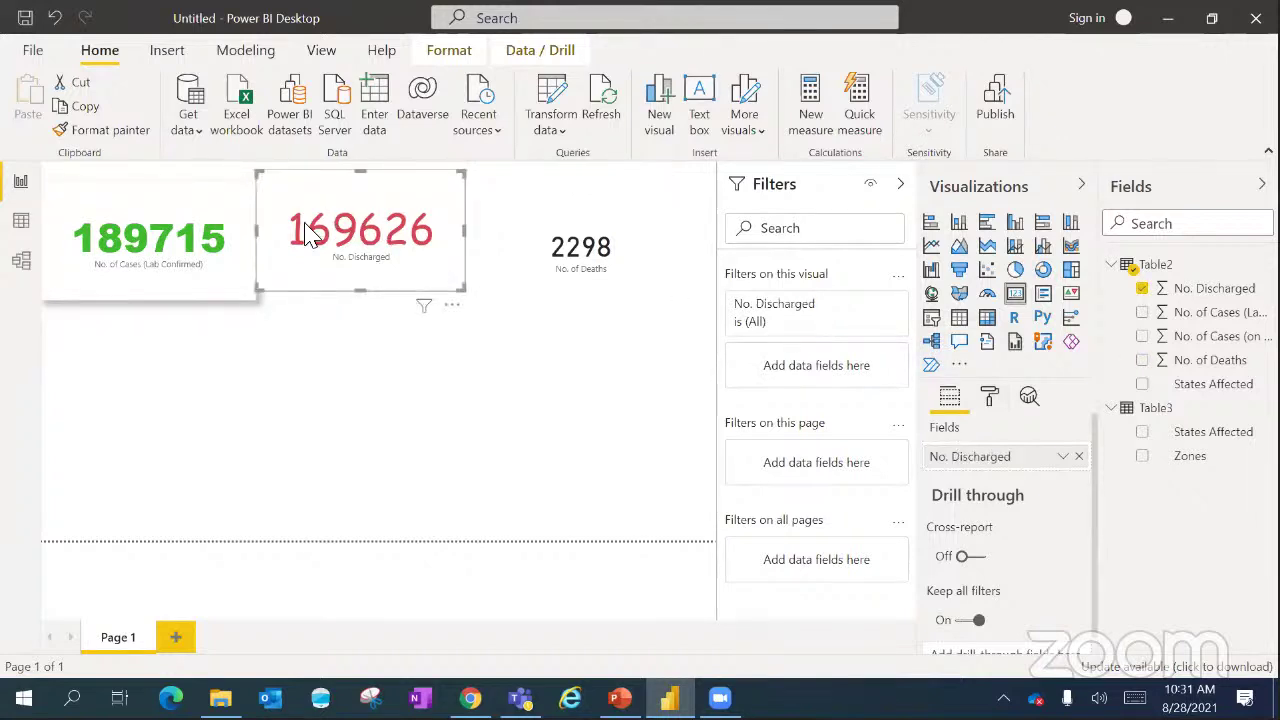
click(573, 243)
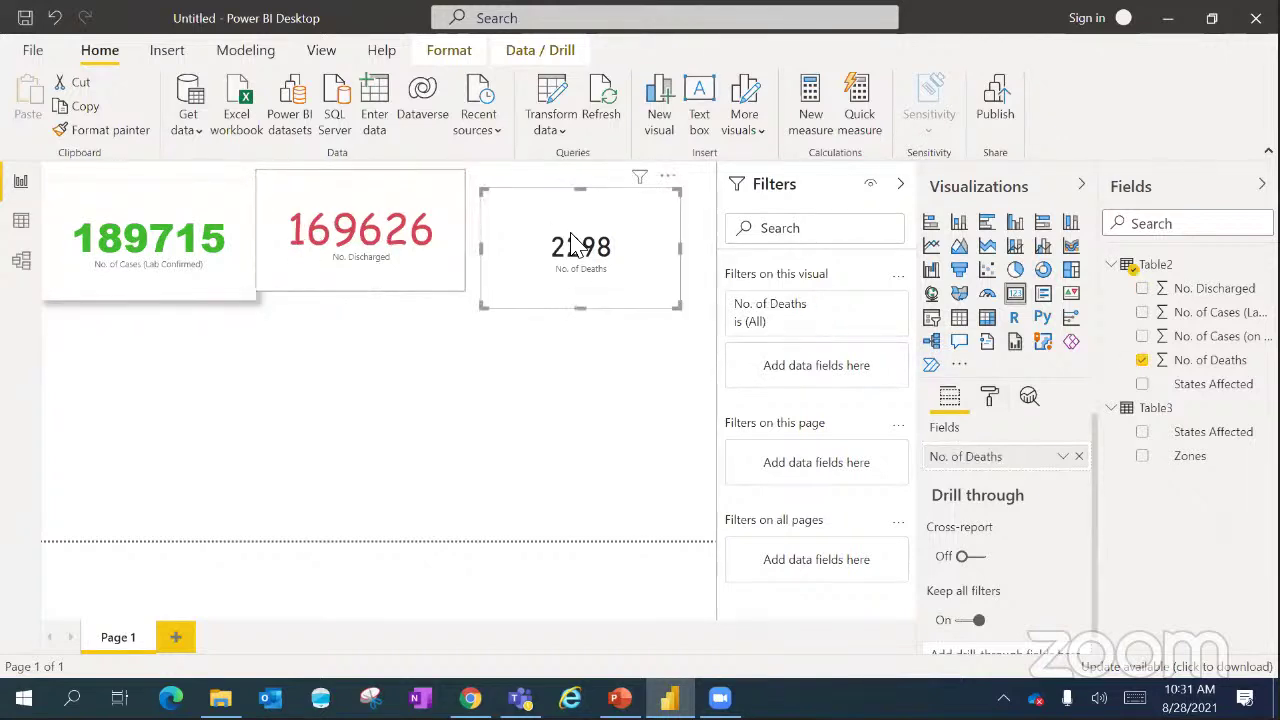
click(420, 265)
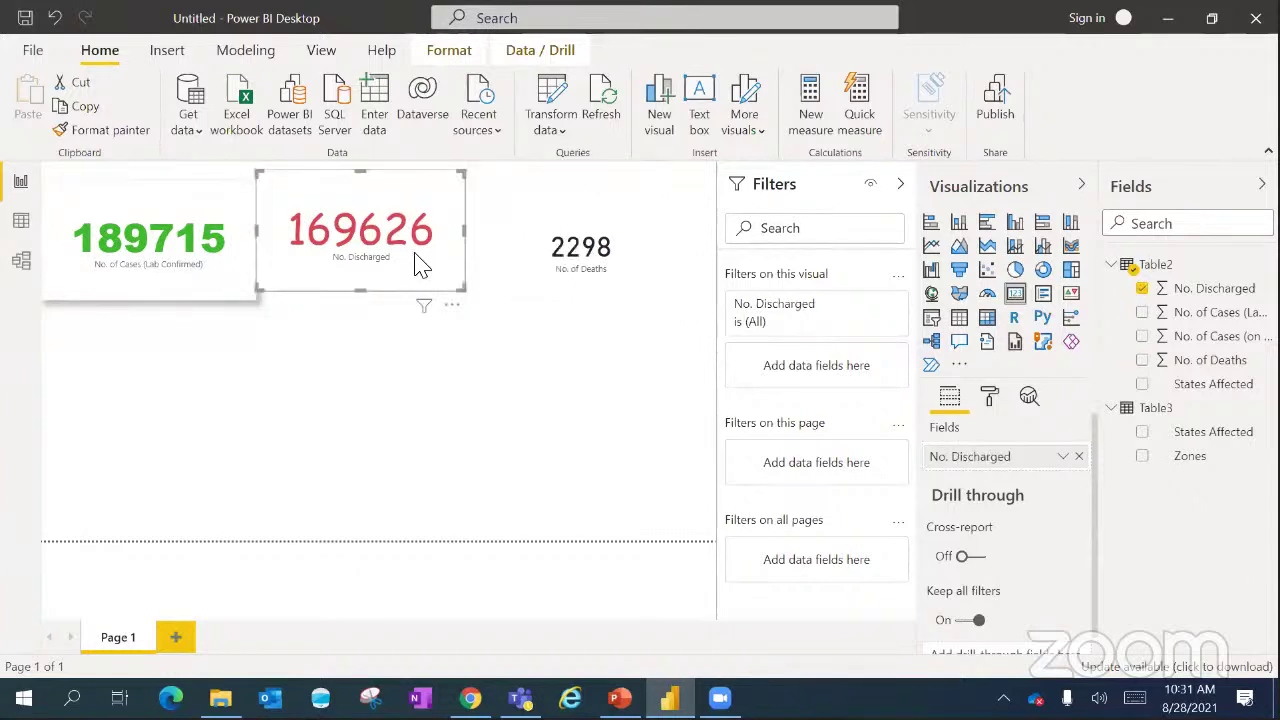
click(110, 130)
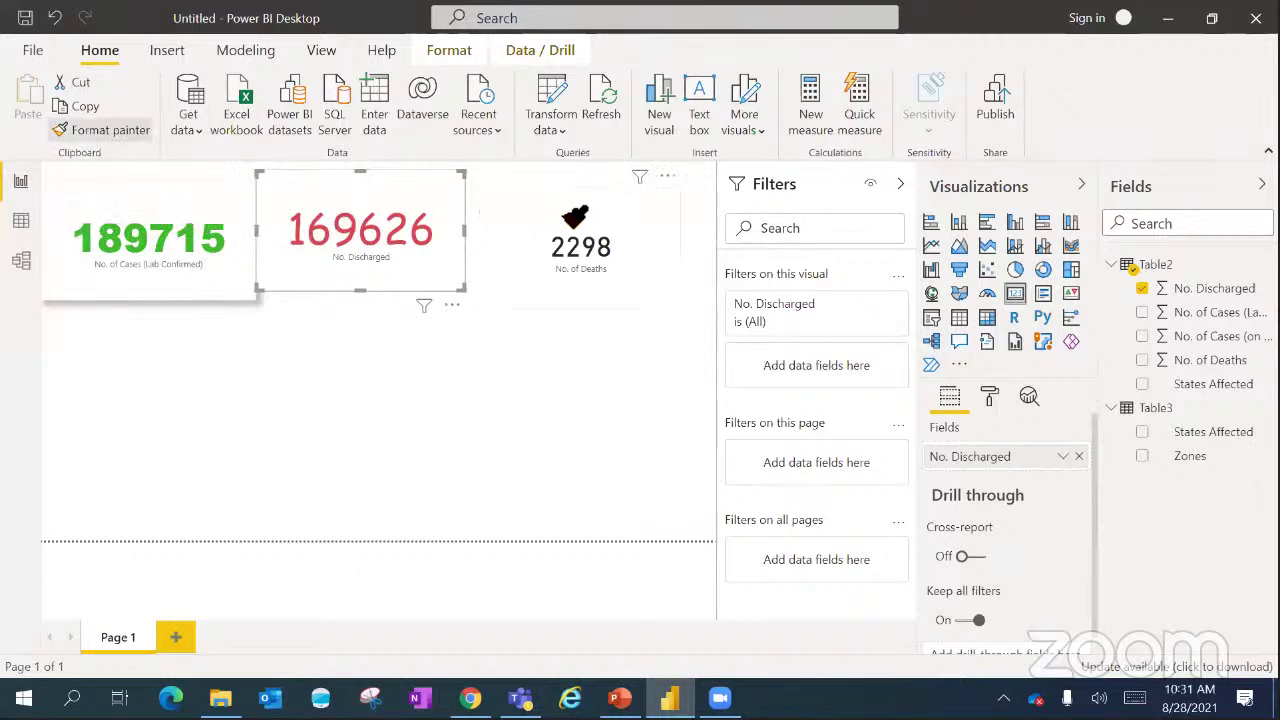
click(575, 220)
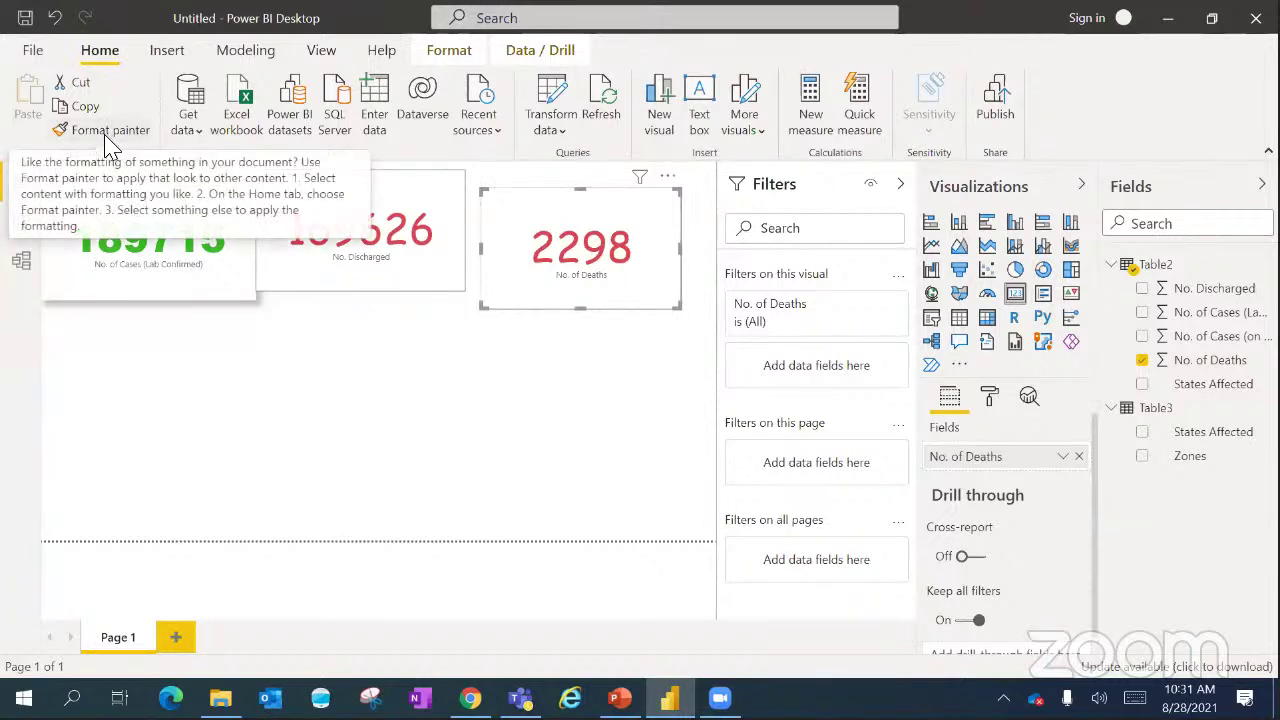
- Set the discharged card's category label to green with a 20 pt text size
click(444, 278)
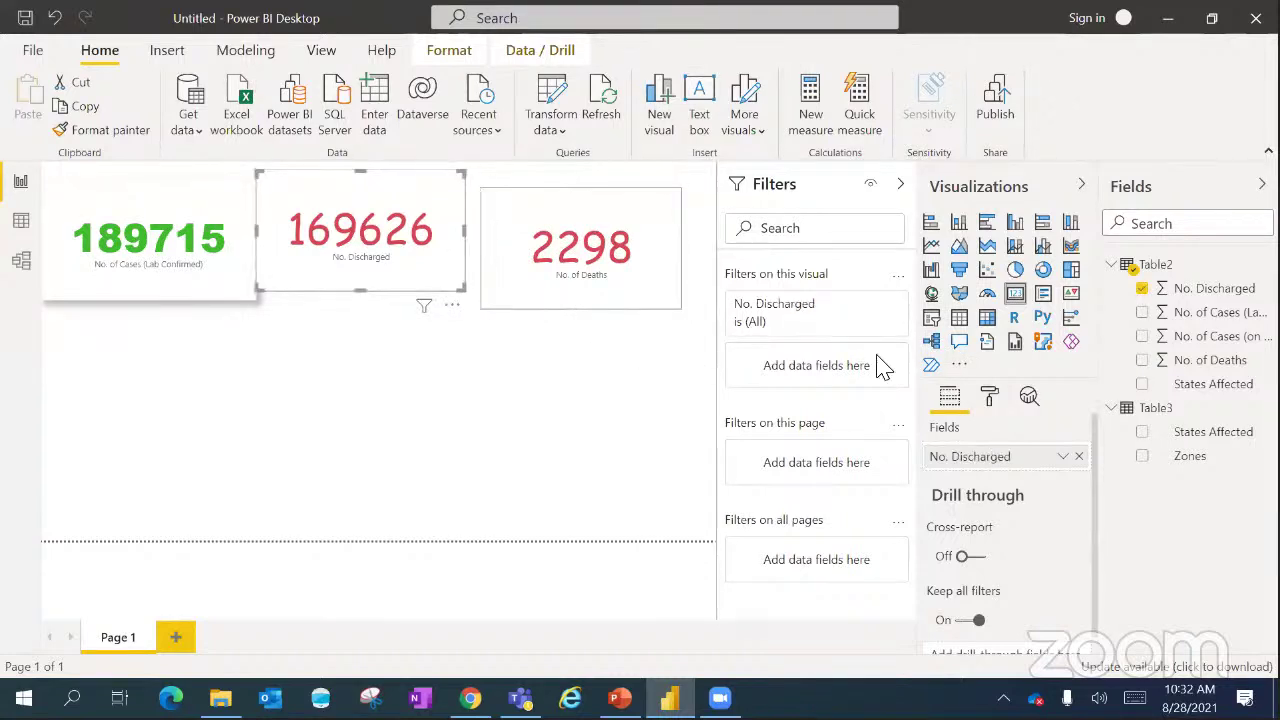
click(990, 398)
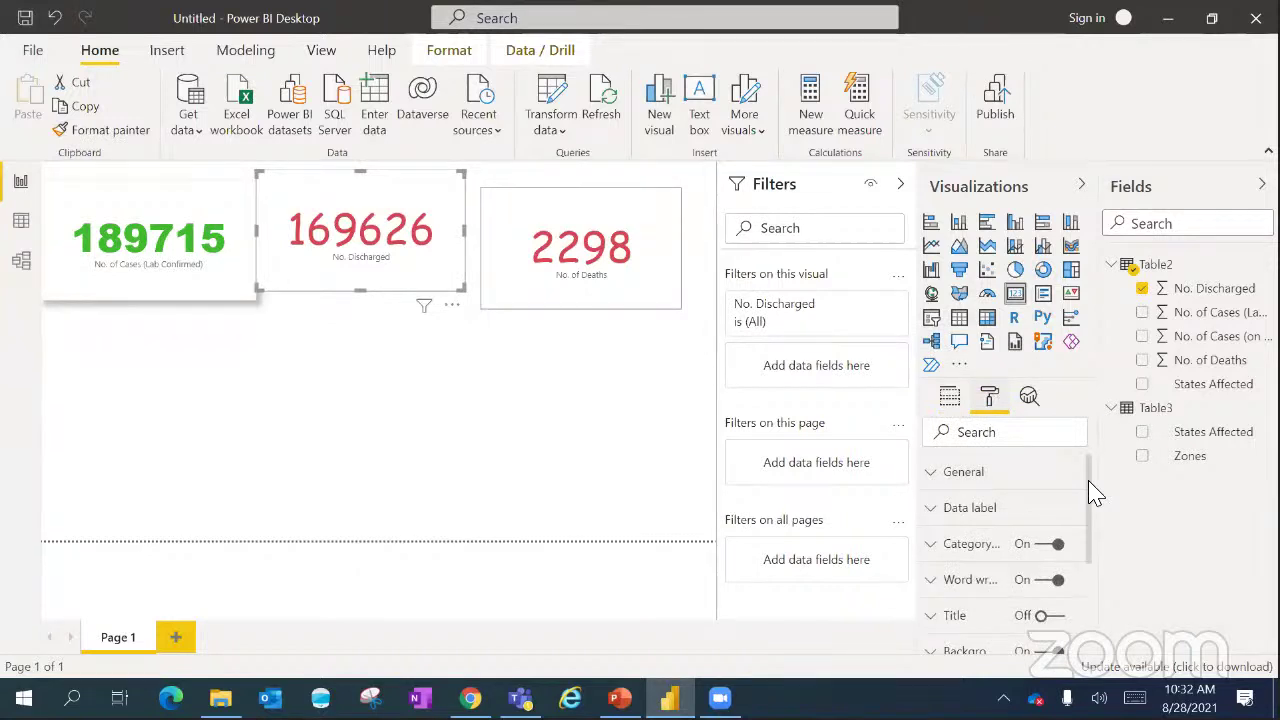
drag(1090, 482, 1000, 508)
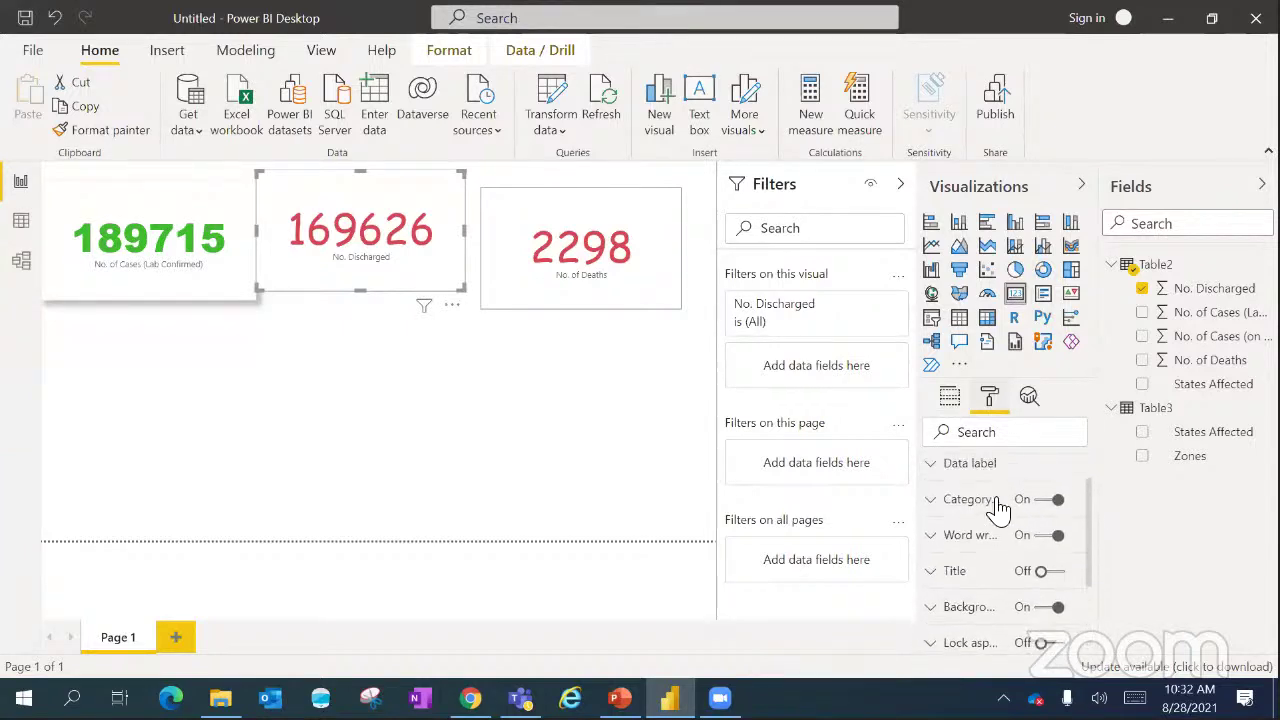
click(947, 503)
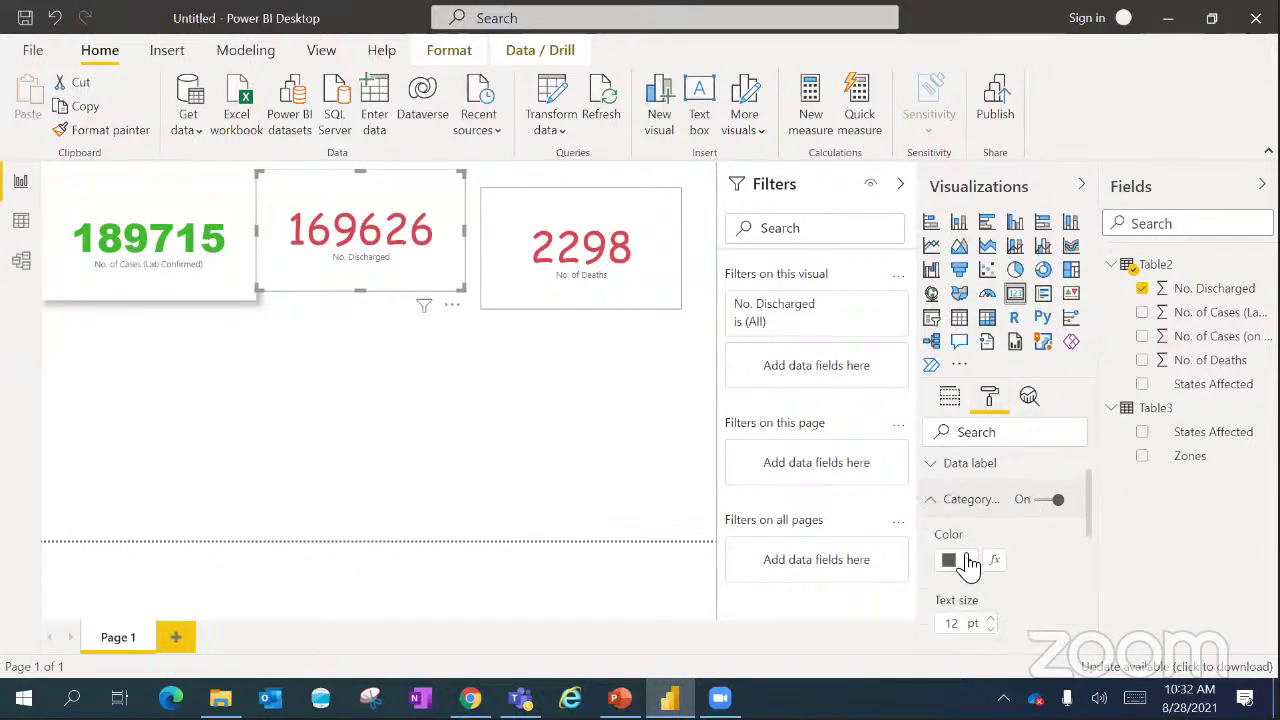
click(968, 560)
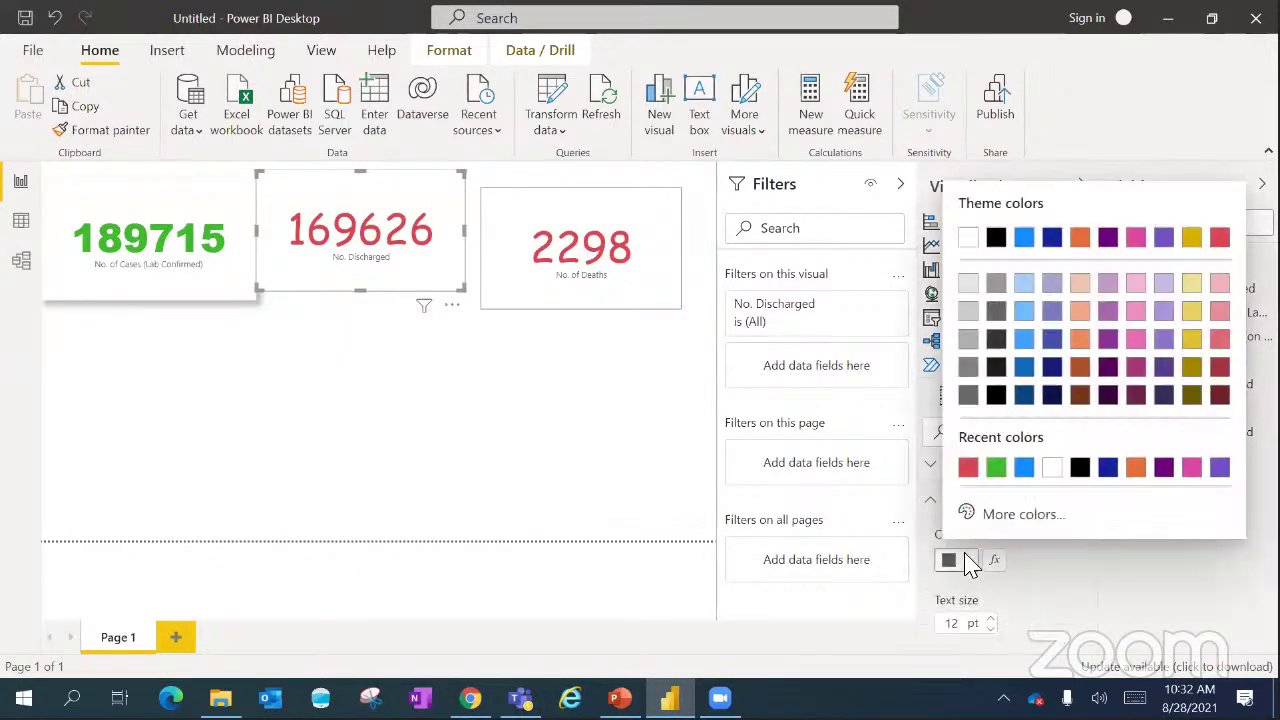
click(996, 468)
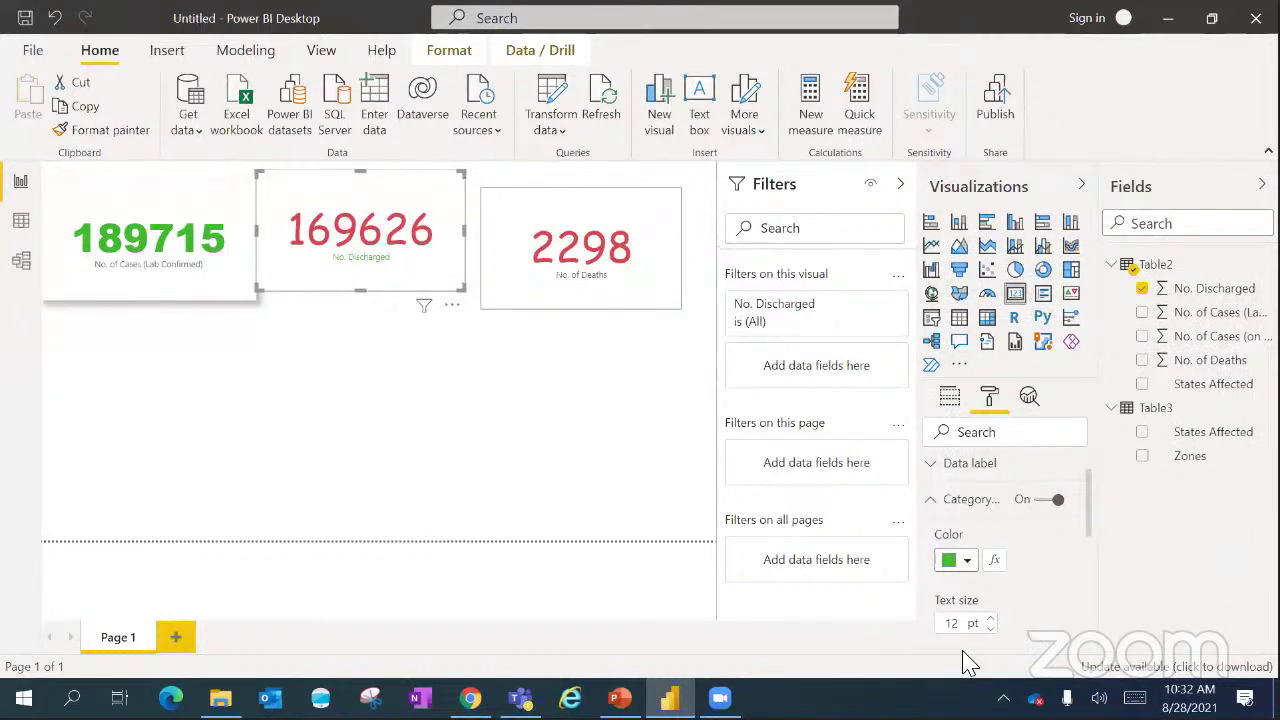
drag(960, 625, 943, 625)
text(20)
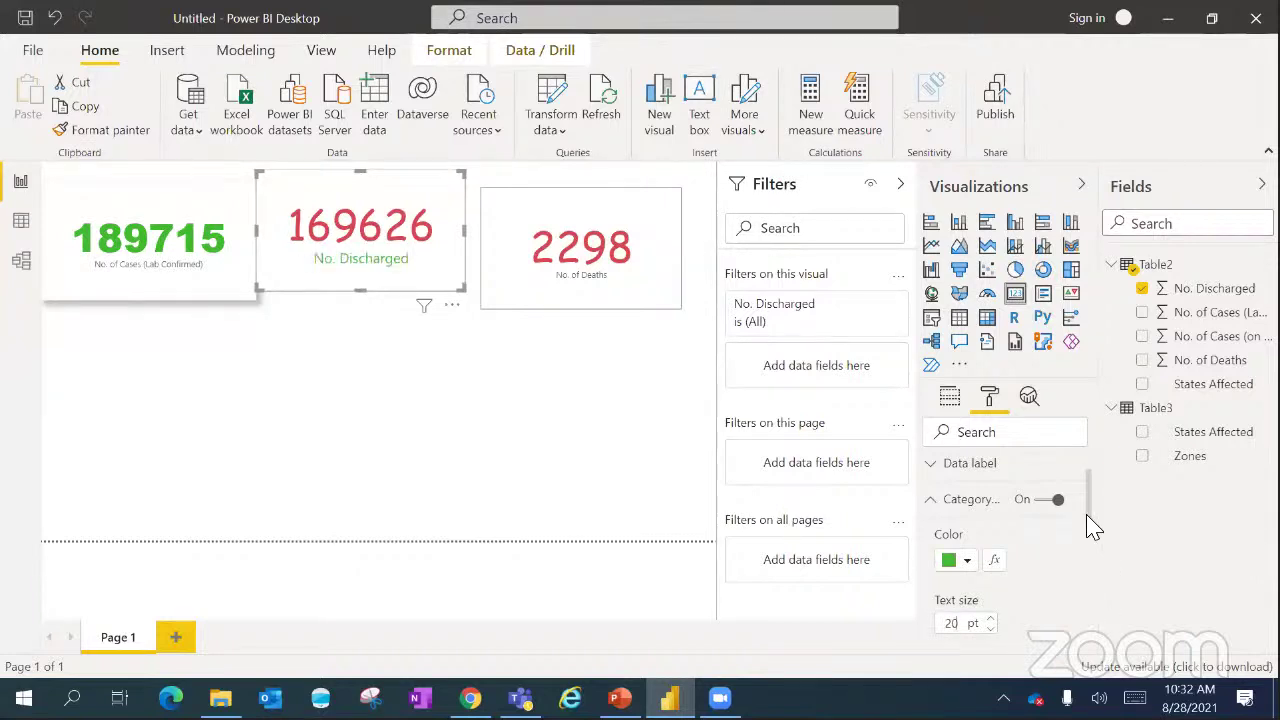
drag(1093, 527, 1105, 575)
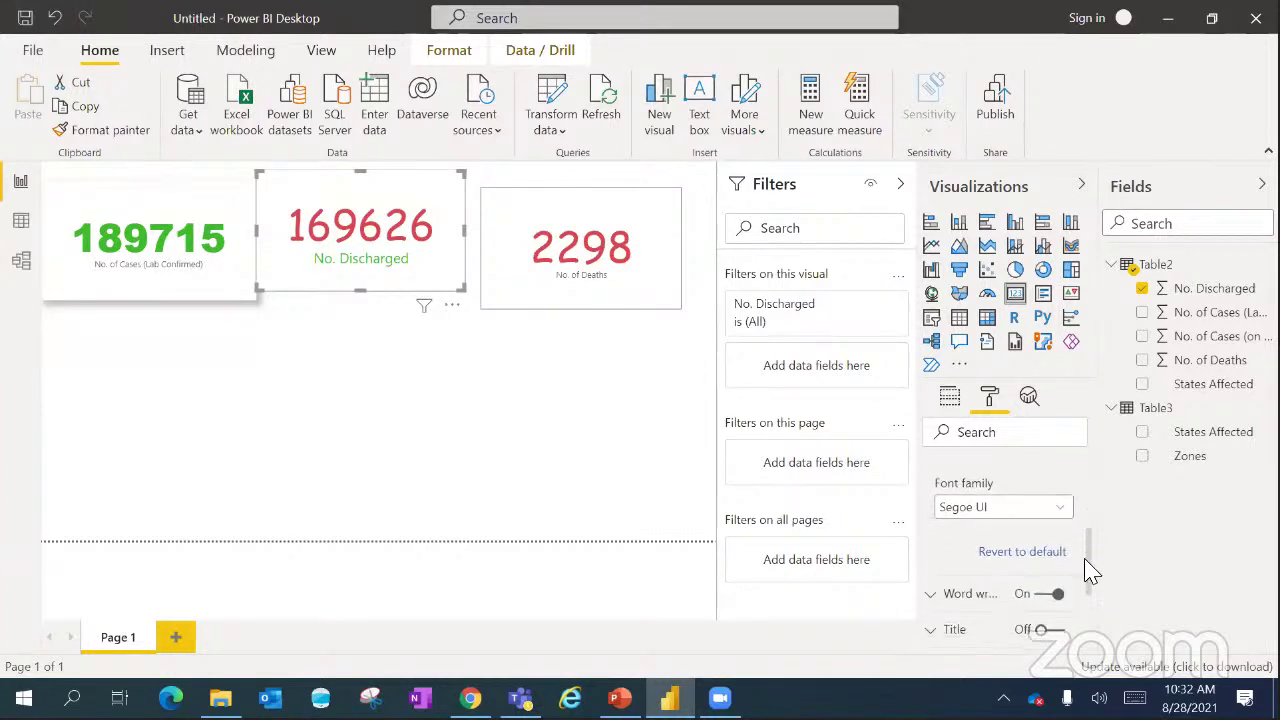
drag(1091, 569, 1063, 497)
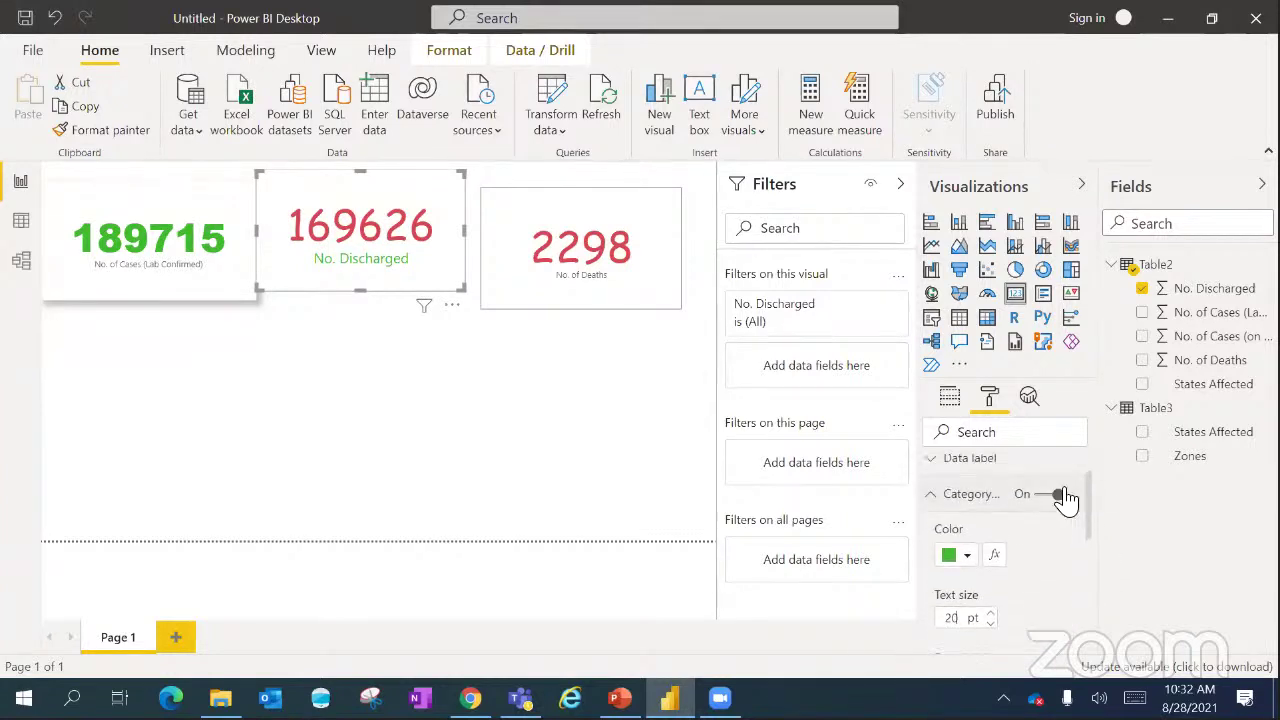
click(930, 496)
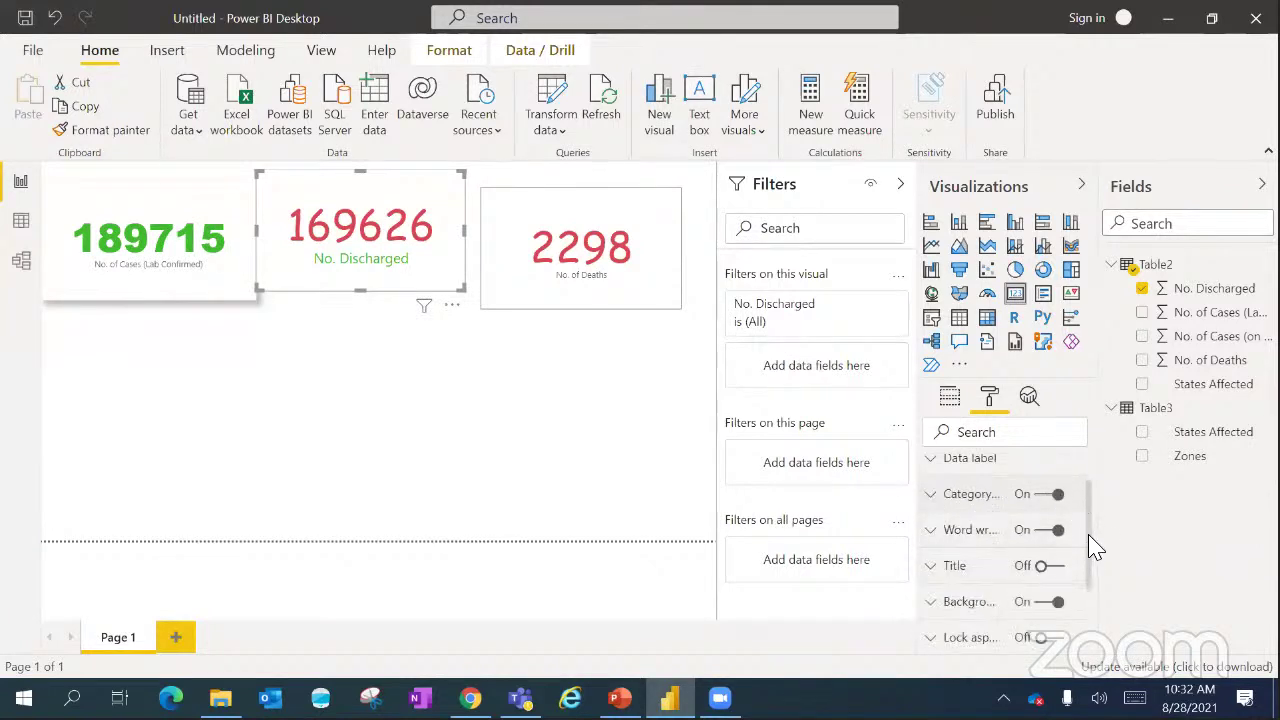
- Turn on the discharged card's title and set its text to NO. DISCHARGED
scroll(1095, 548, down, 1)
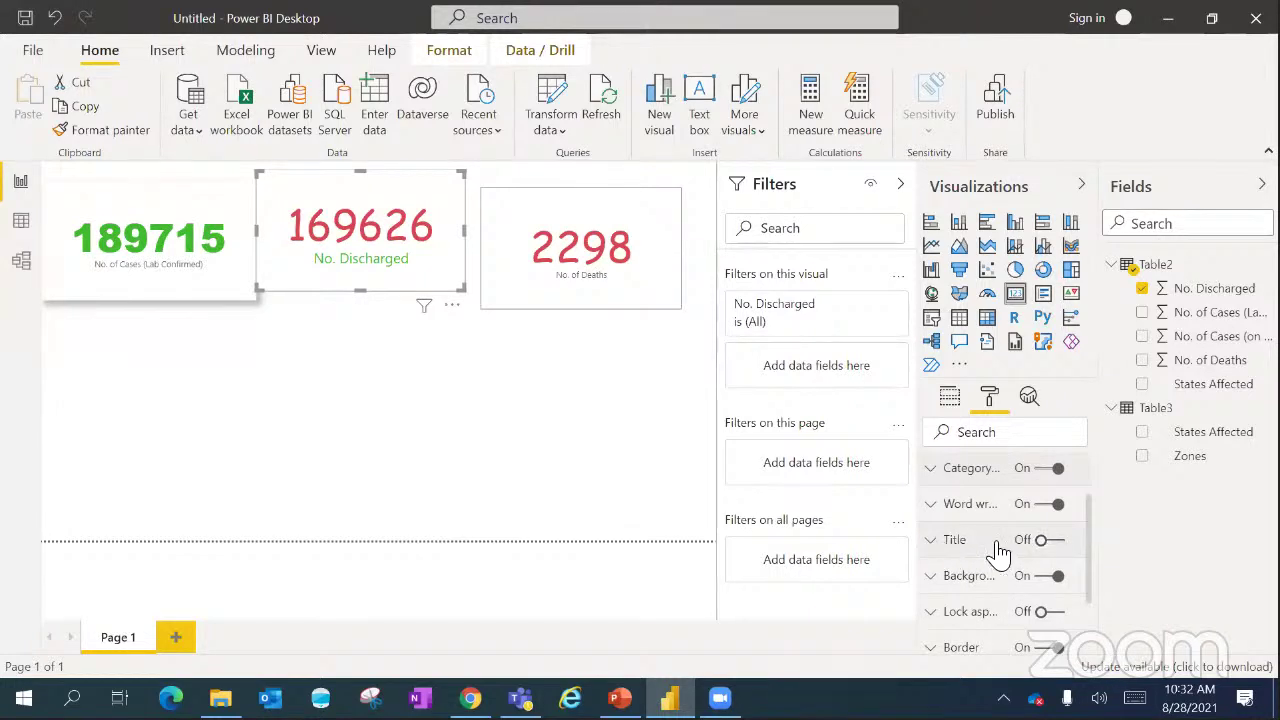
click(1045, 540)
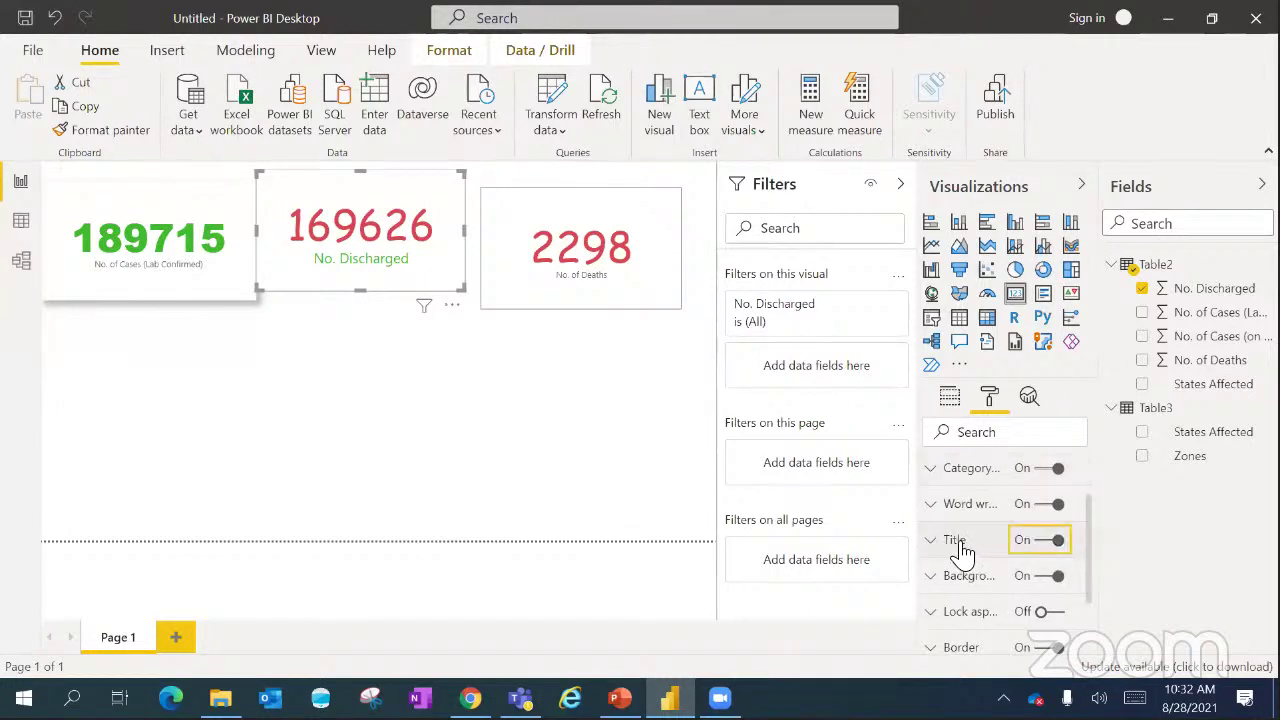
click(958, 545)
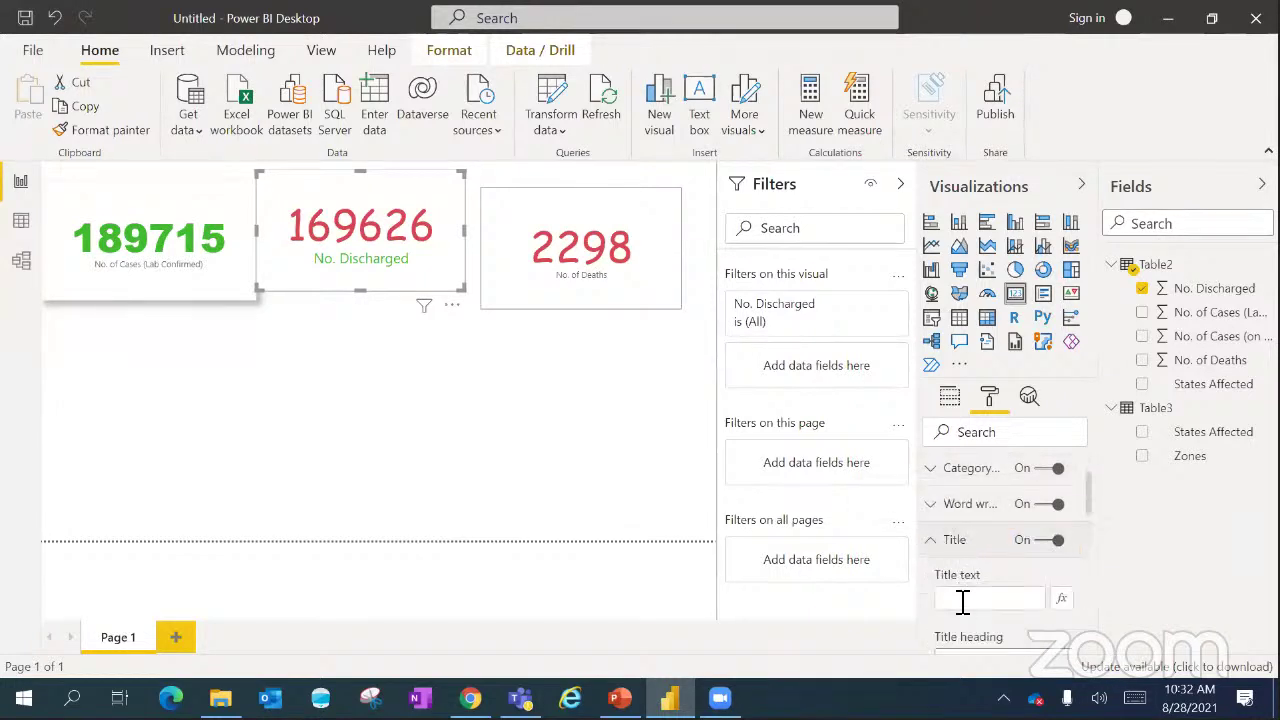
click(962, 601)
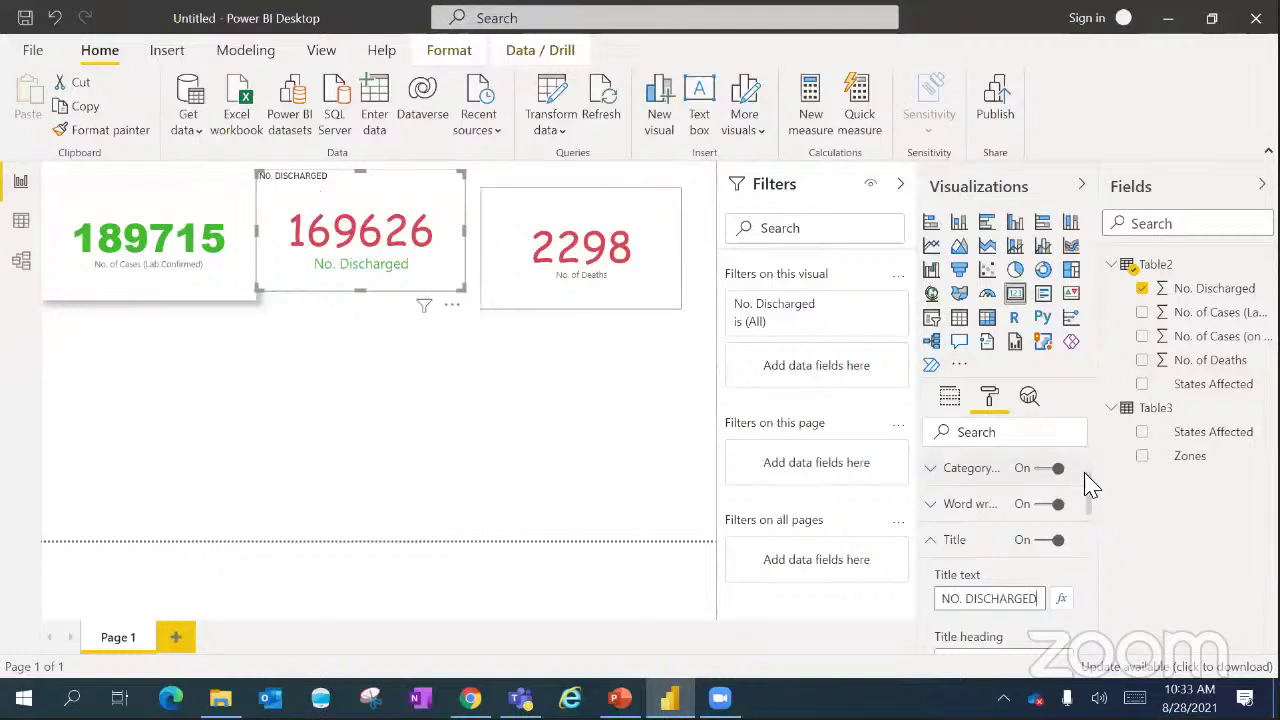
- Give the discharged card's title a green font colour and a light grey background
scroll(1092, 524, down, 3)
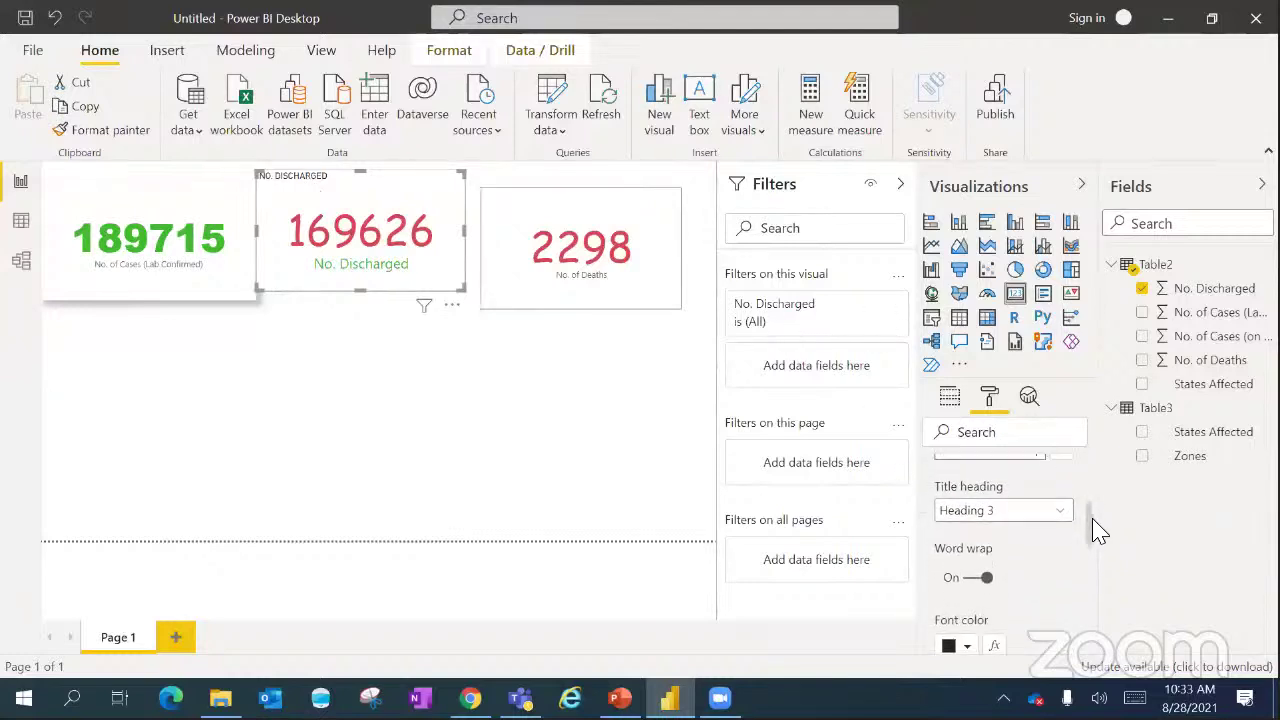
scroll(1092, 535, down, 3)
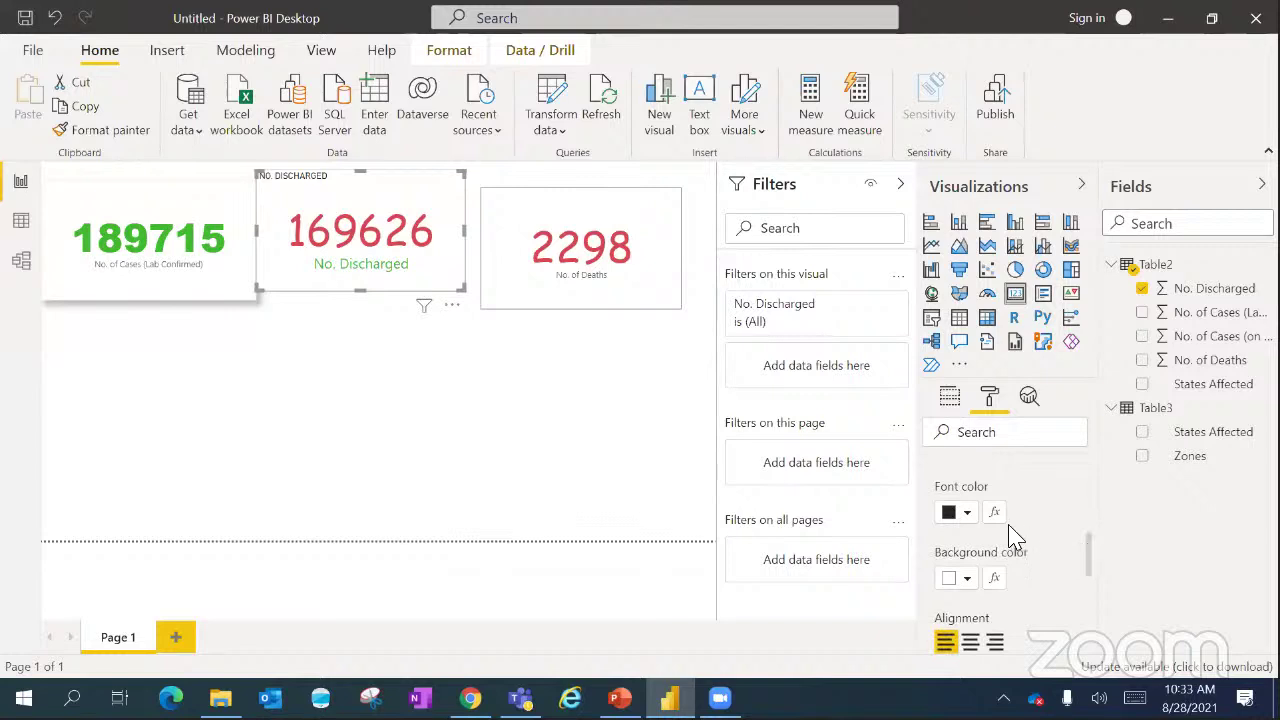
click(962, 514)
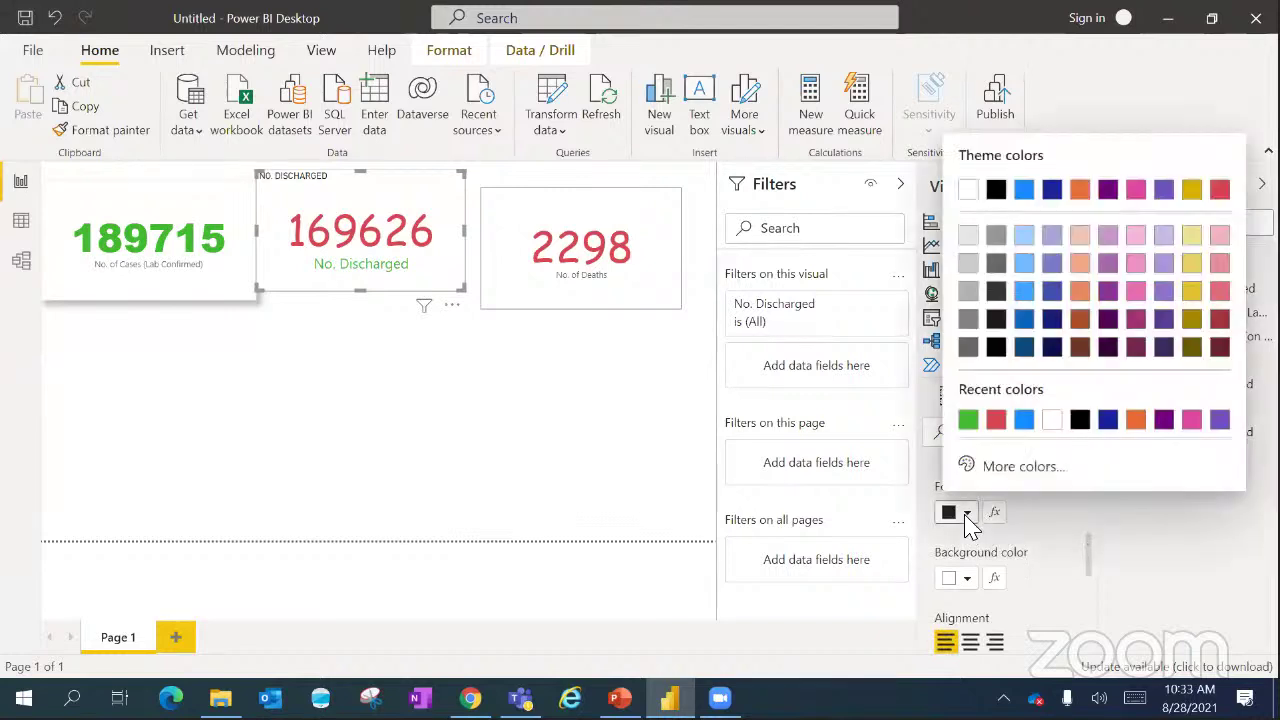
click(968, 421)
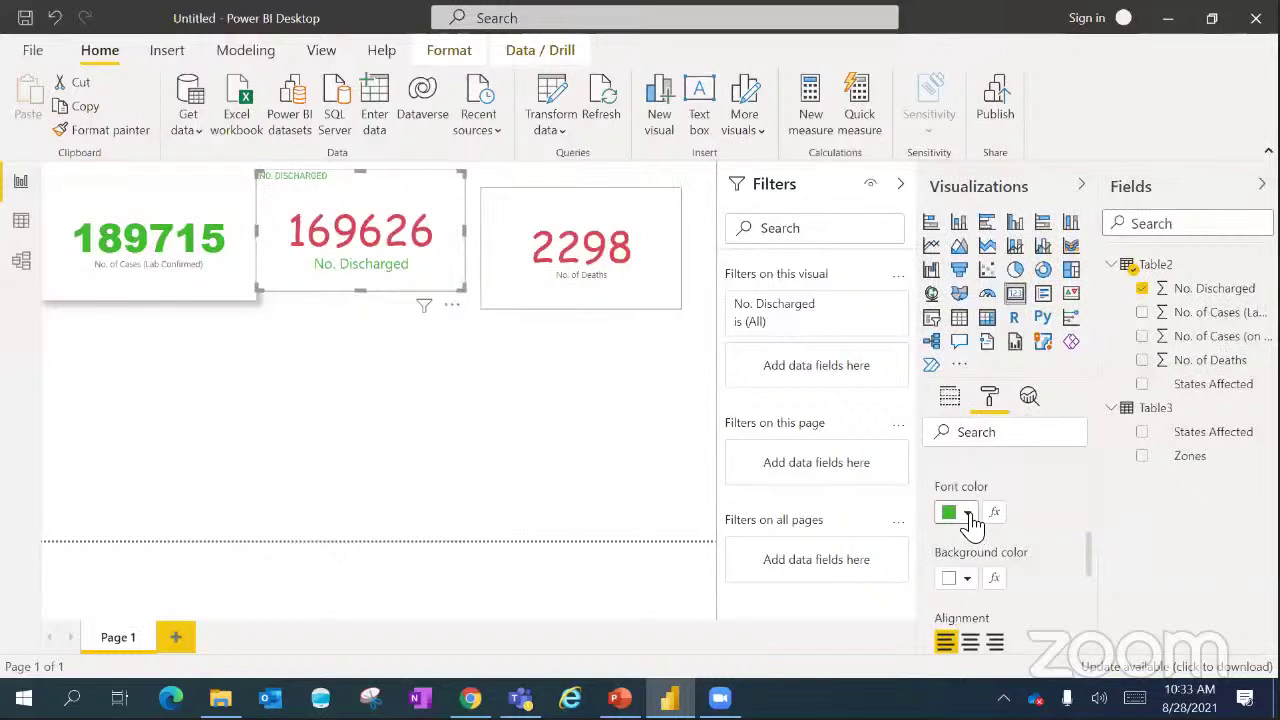
click(967, 580)
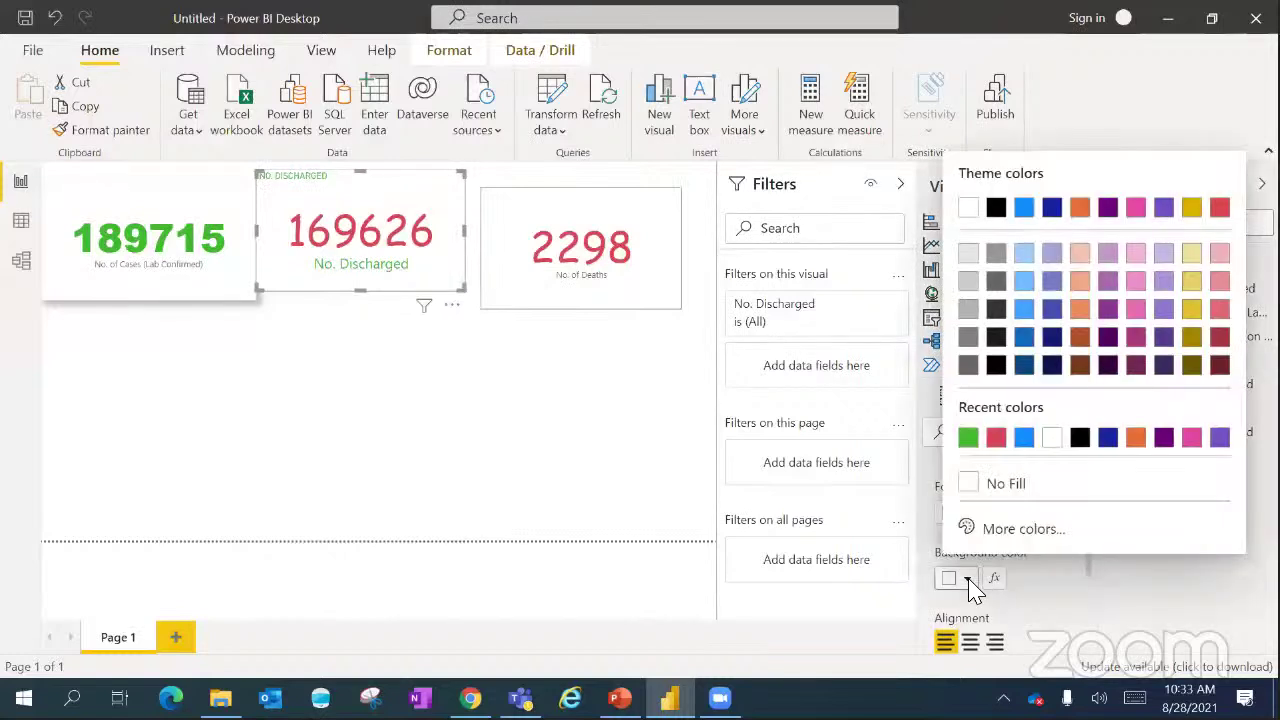
click(966, 287)
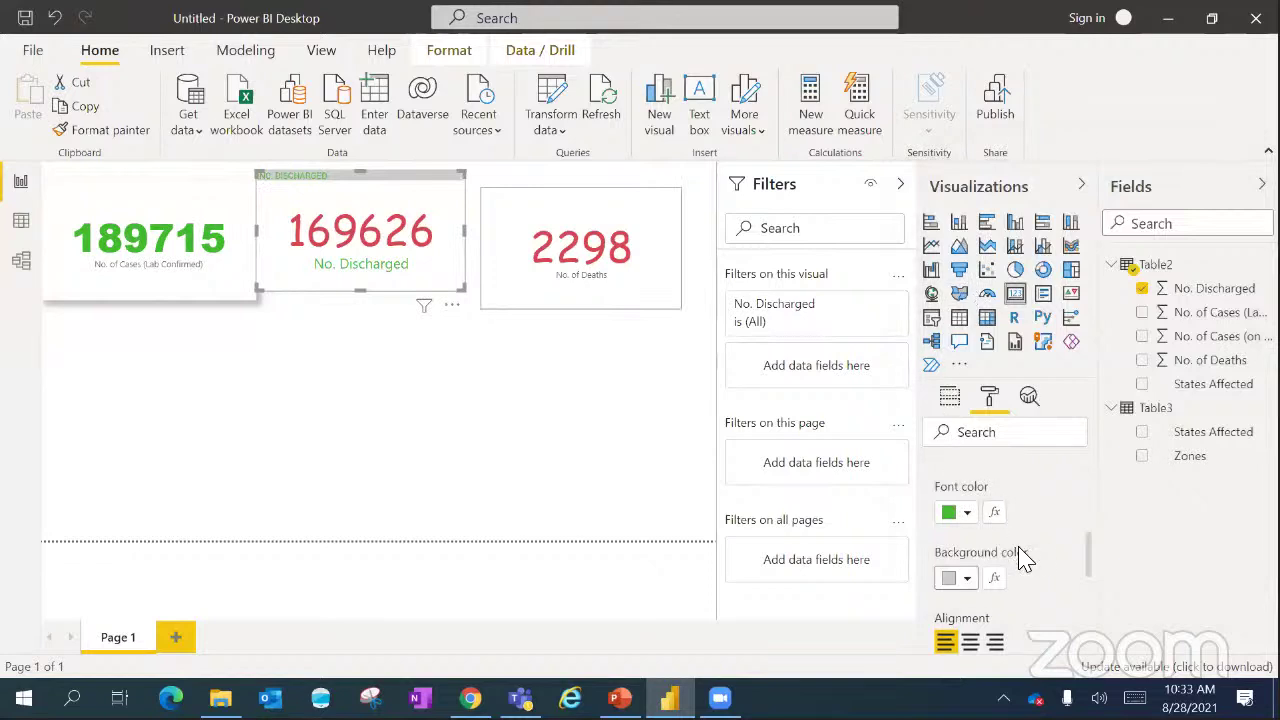
- Centre the discharged card's title and set its text size to 20 pt
drag(1095, 568, 1088, 595)
click(970, 526)
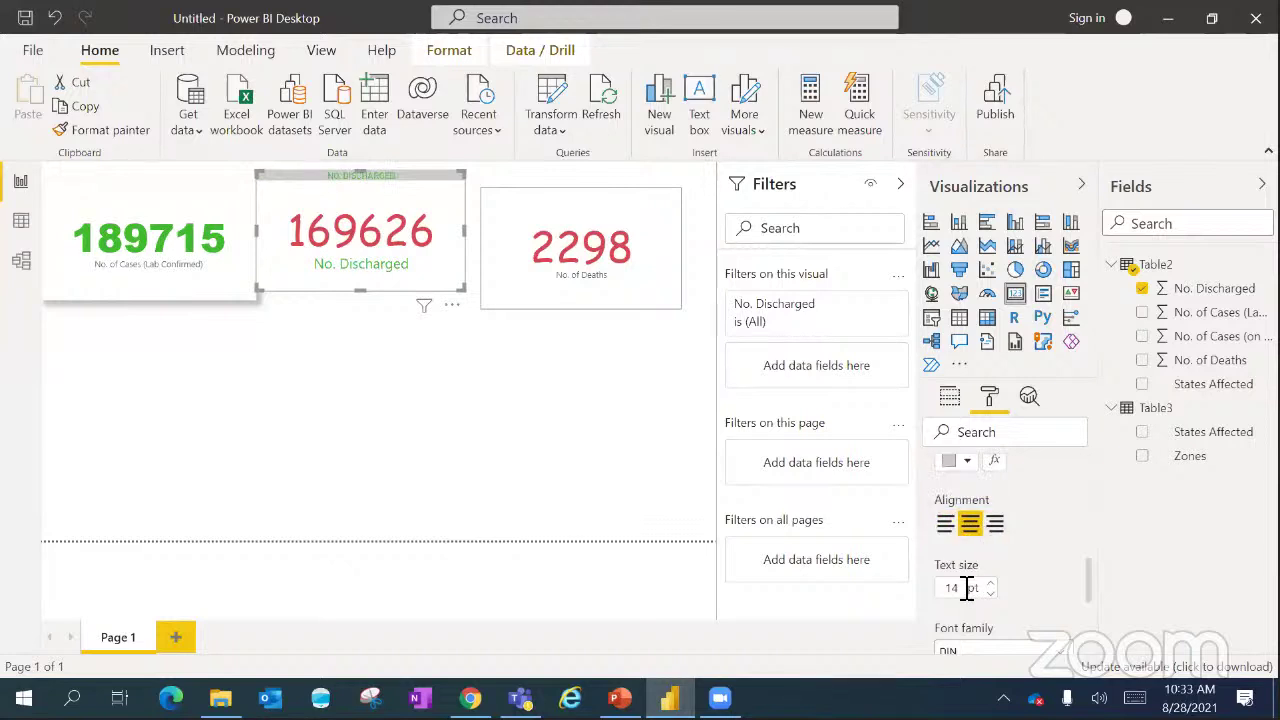
drag(966, 588, 940, 597)
text(20)
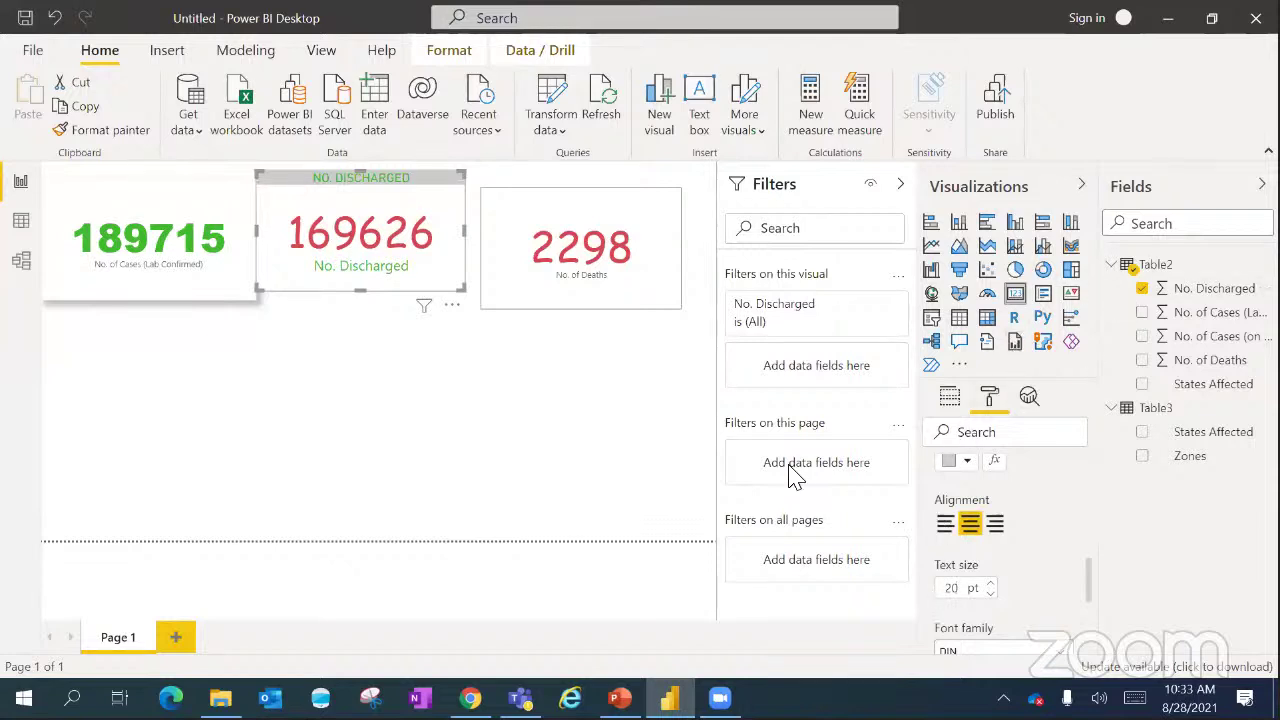
- Move the discharged card down below the row of the other two cards and deselect it
drag(414, 286, 414, 446)
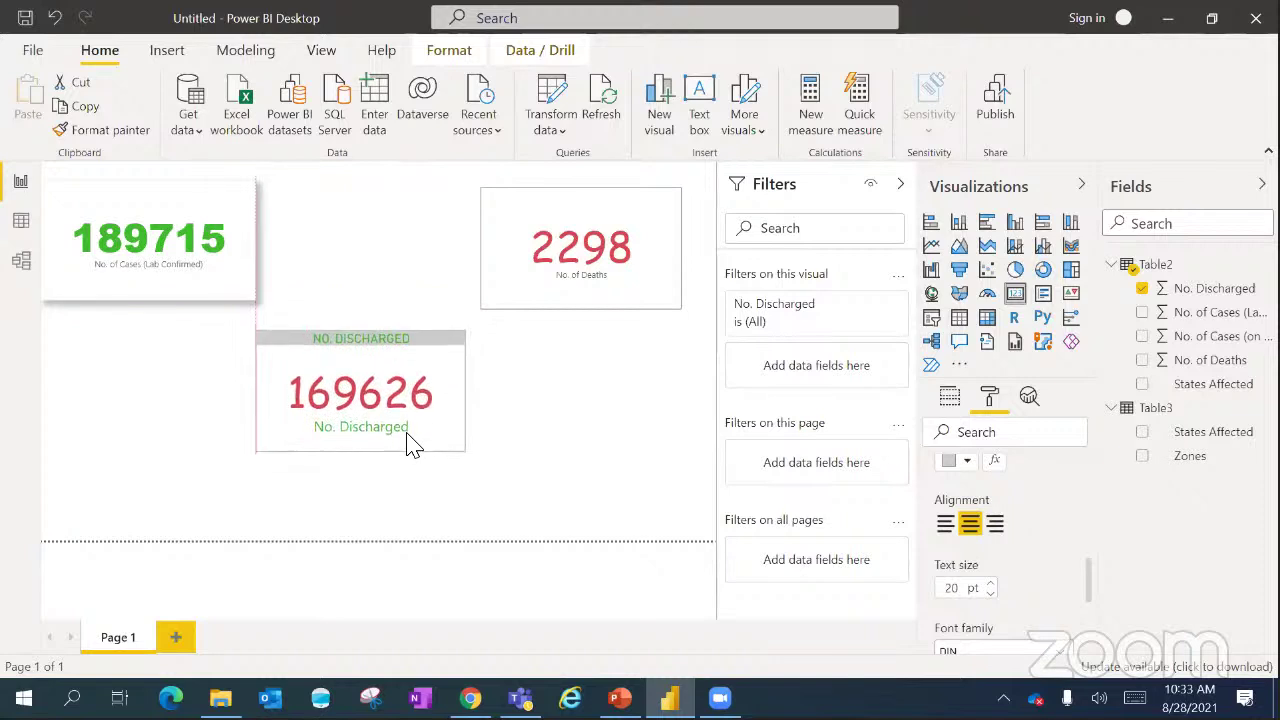
click(590, 440)
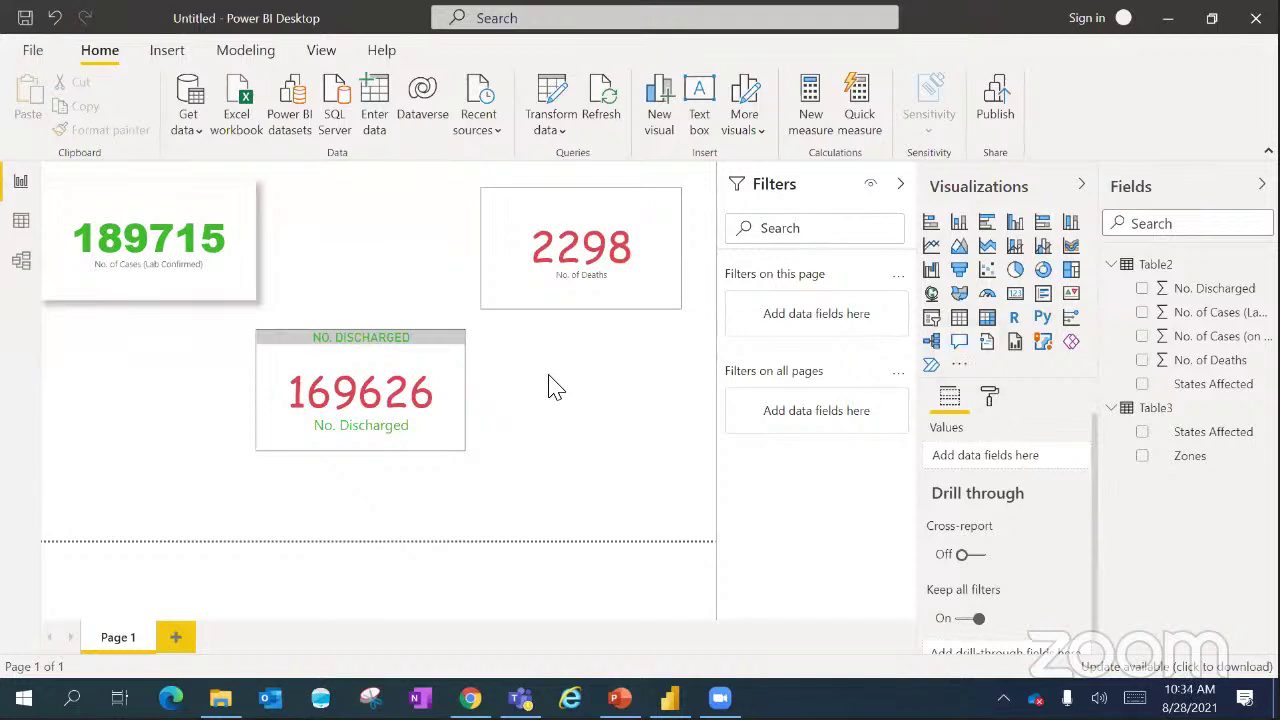
- Turn on the tooltip for the discharged card and preview it on the canvas
click(457, 408)
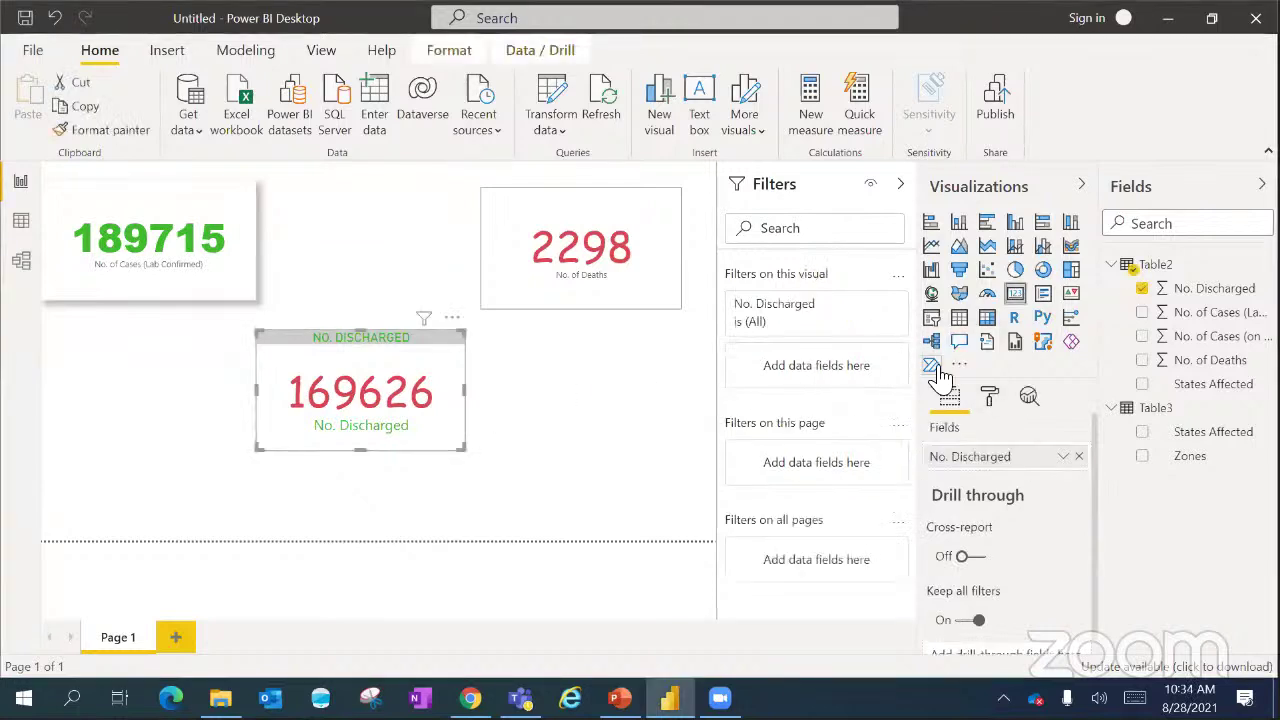
click(990, 398)
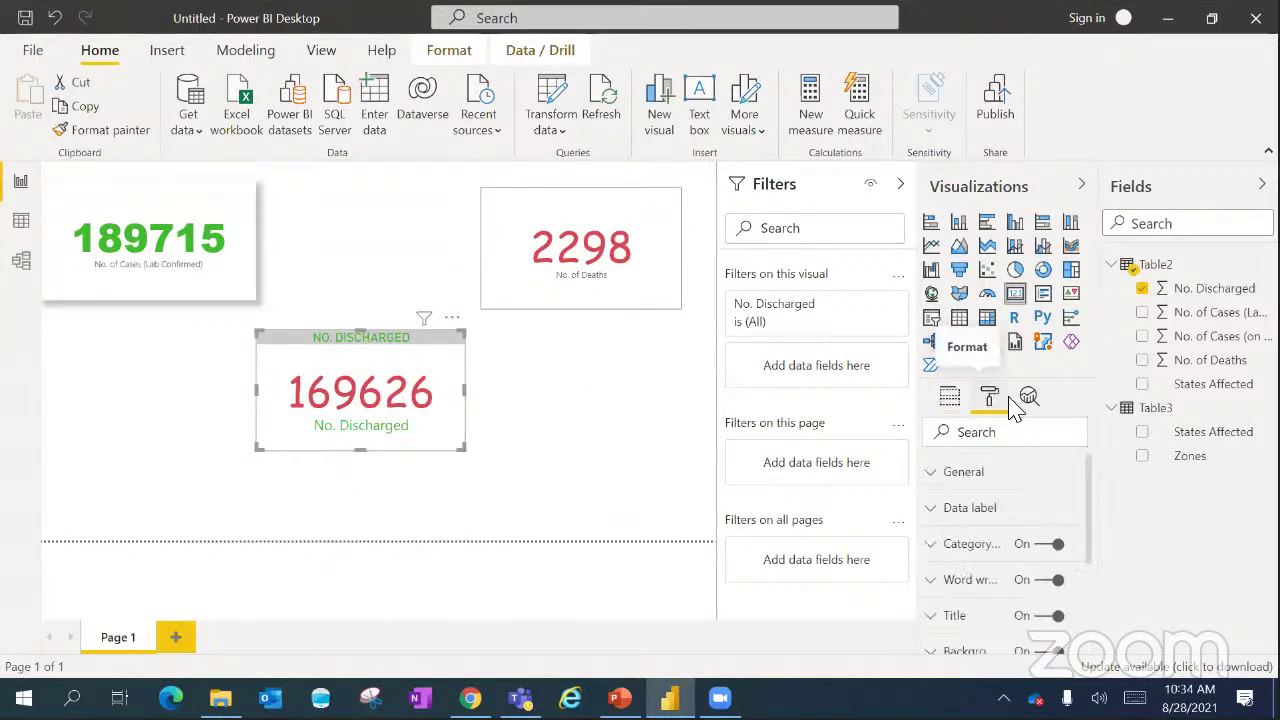
drag(1095, 485, 1093, 585)
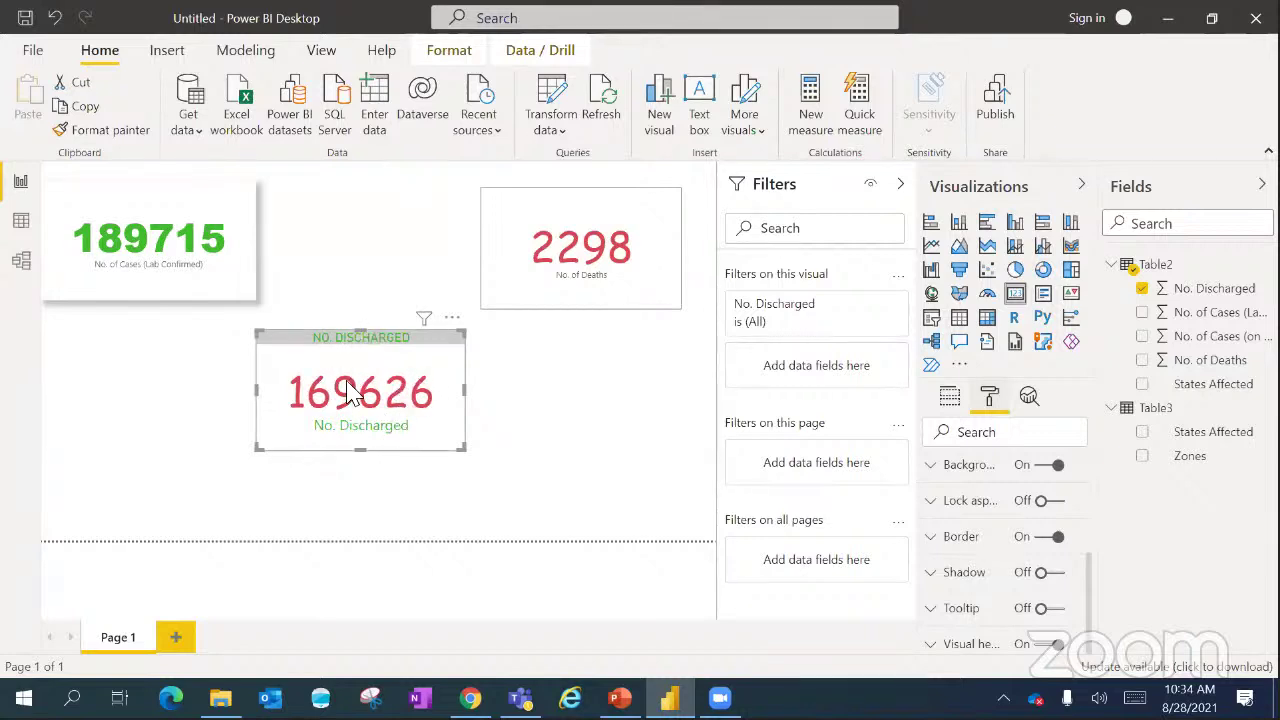
click(1042, 608)
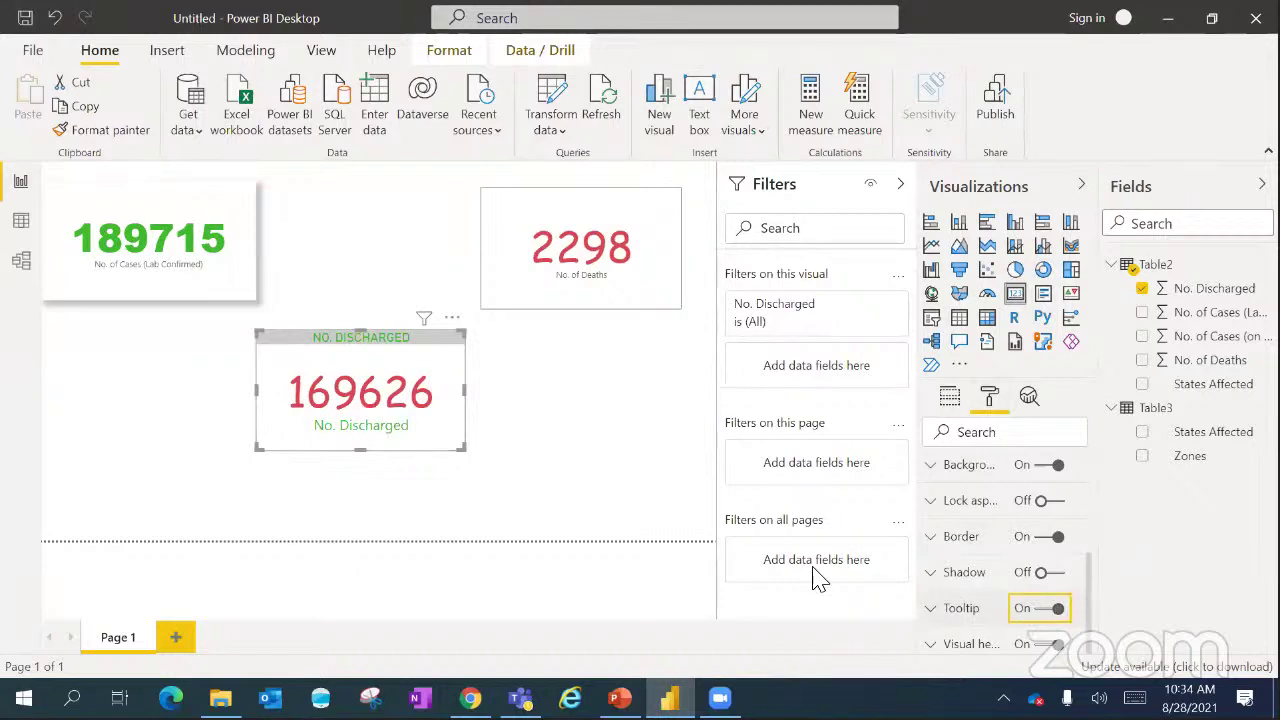
mouse_move(395, 407)
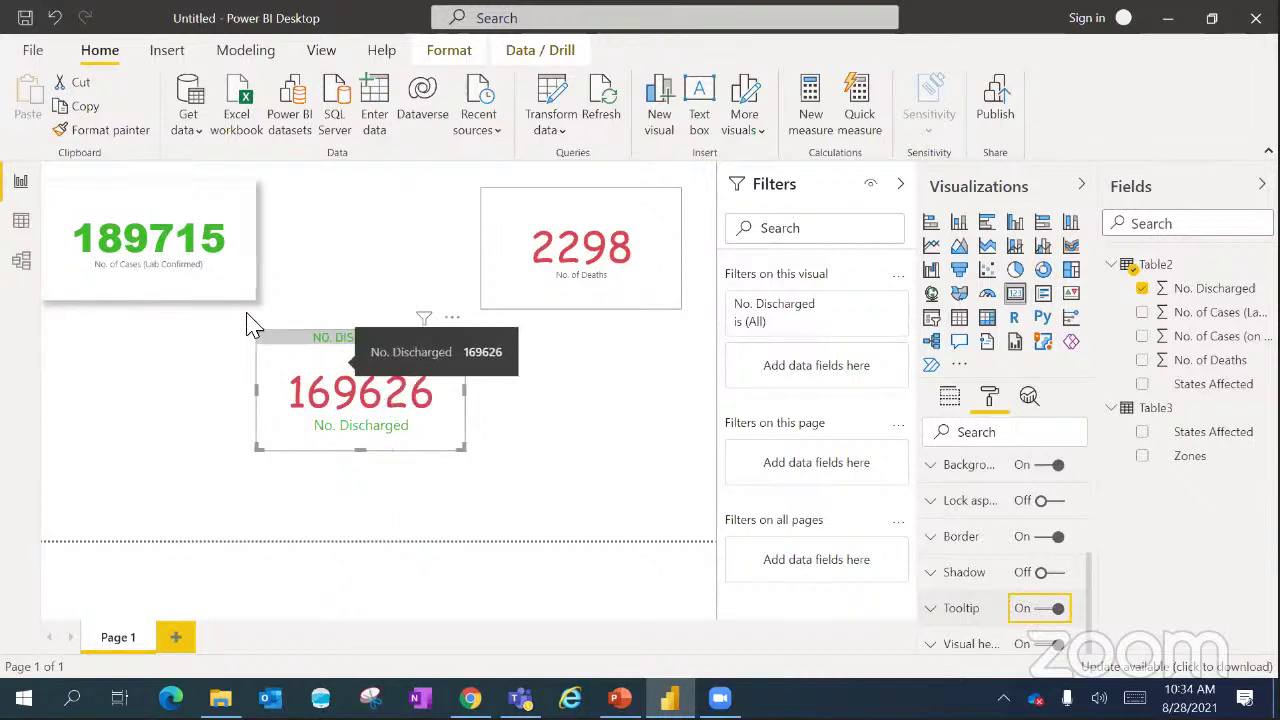
mouse_move(160, 249)
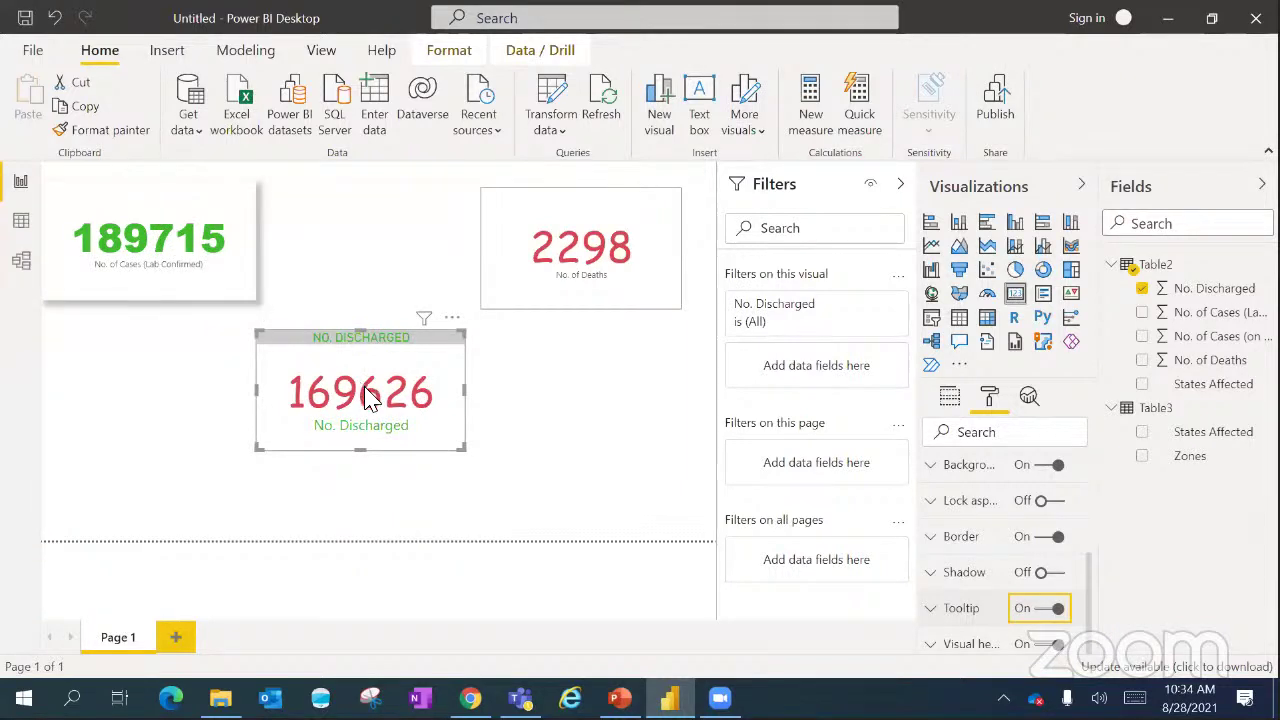
mouse_move(371, 410)
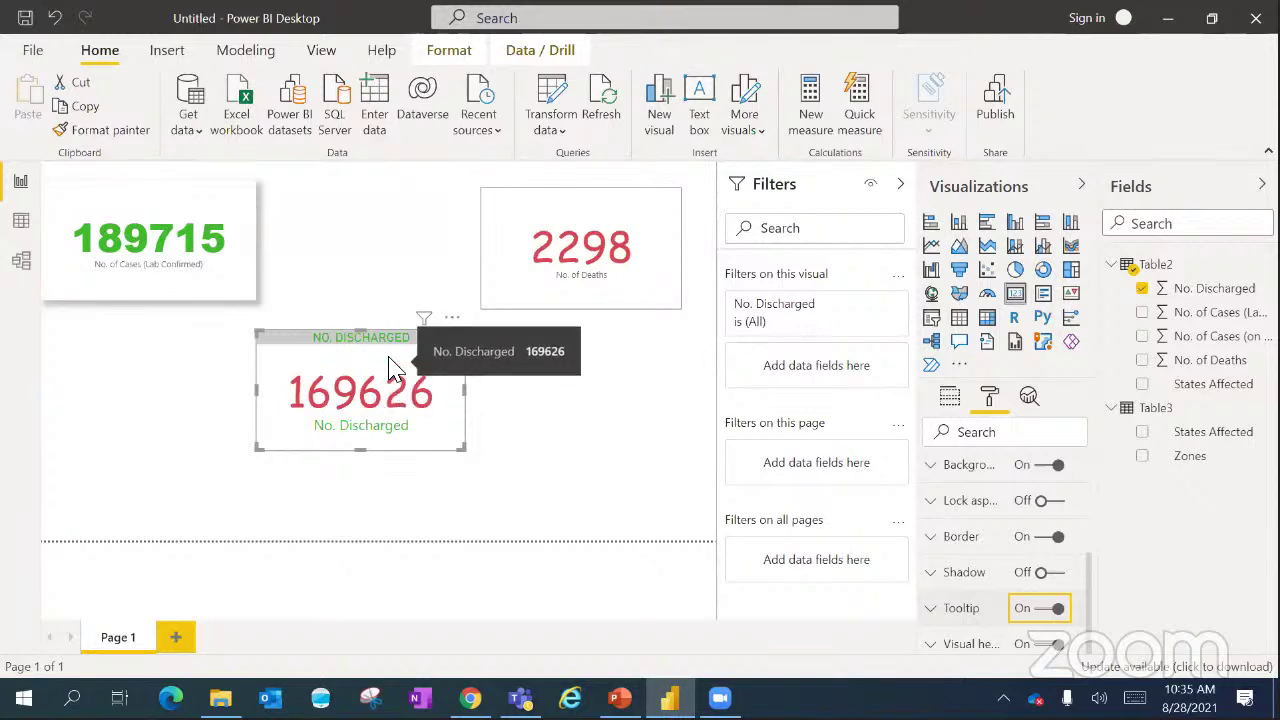
click(558, 390)
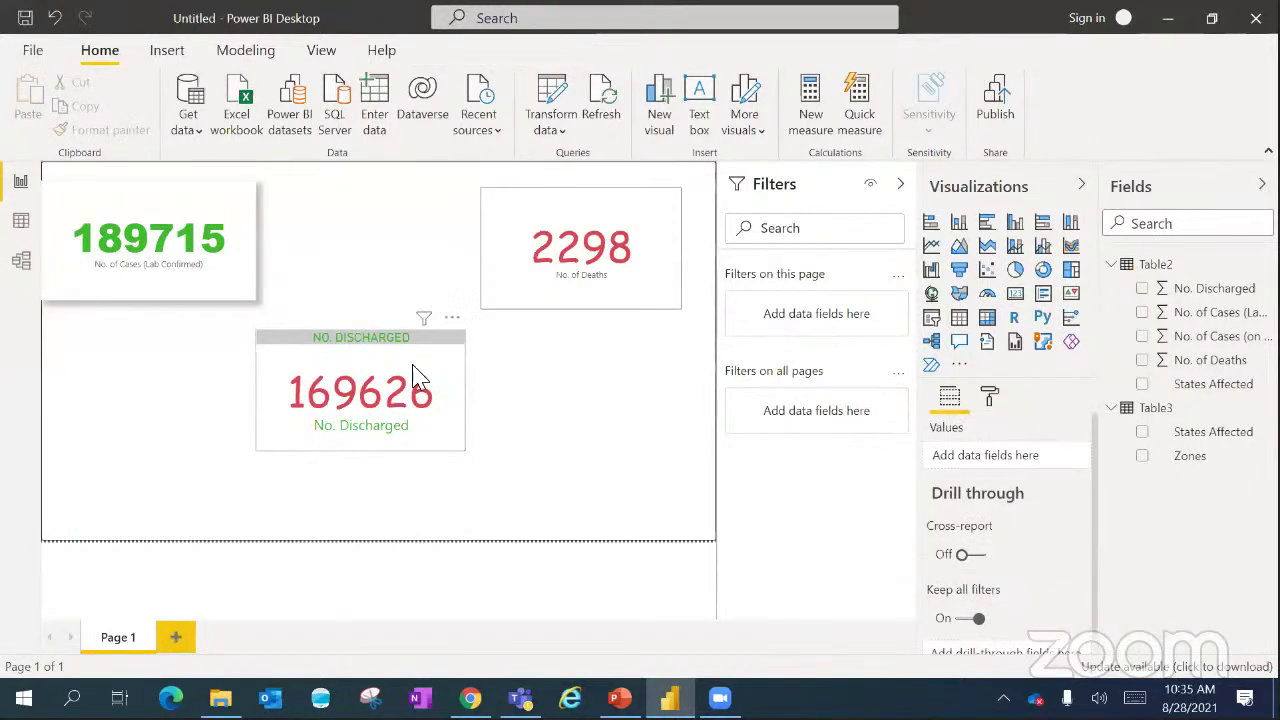
mouse_move(414, 363)
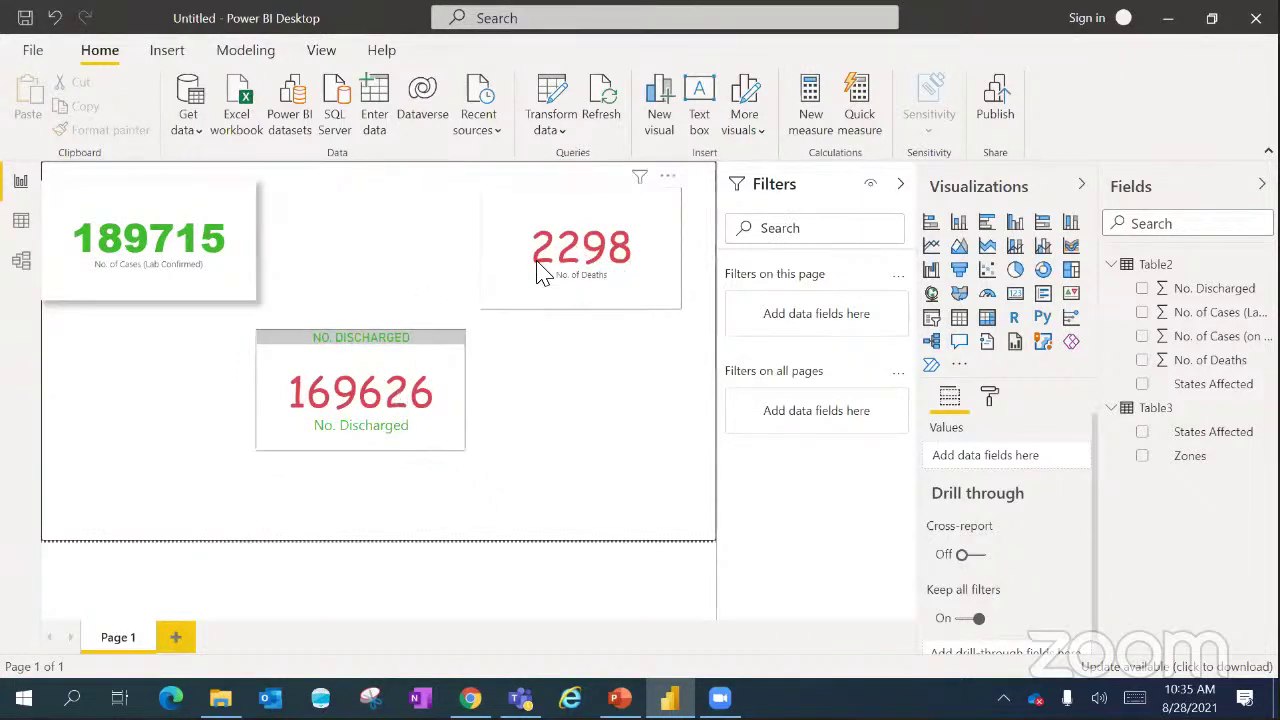
- Copy the discharged card's formatting onto the deaths card with Format painter
click(562, 253)
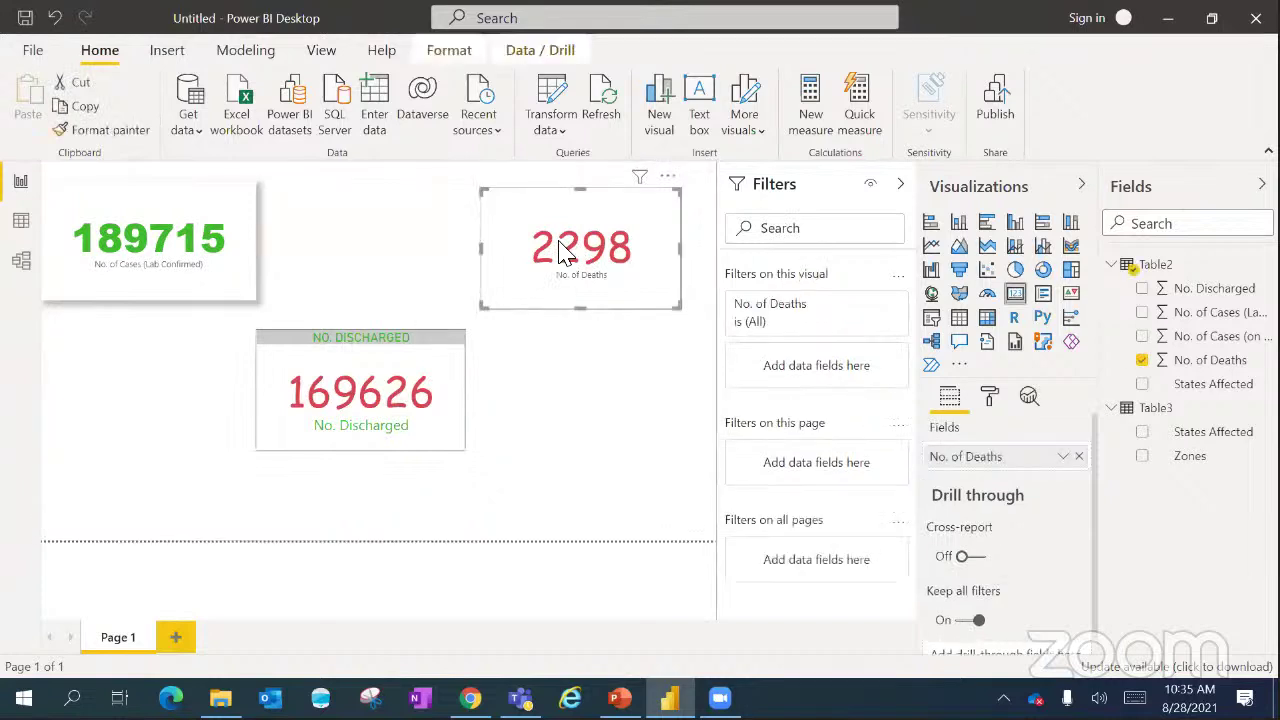
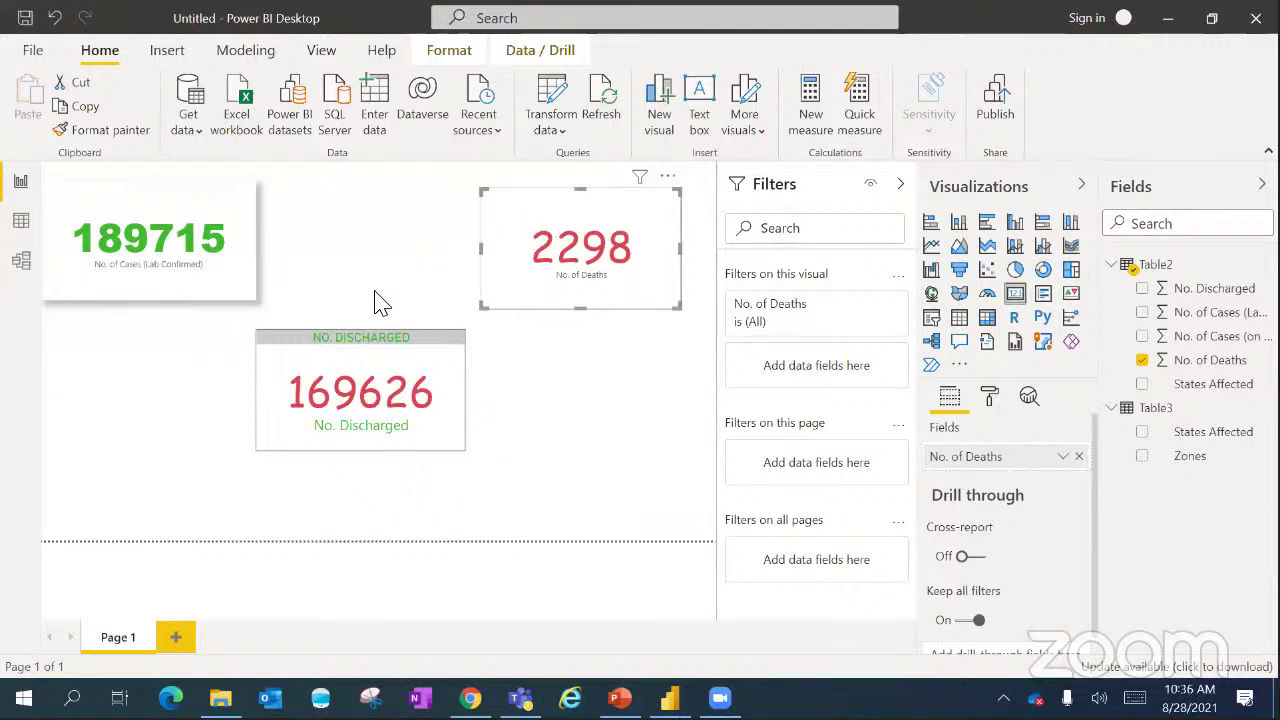
click(380, 362)
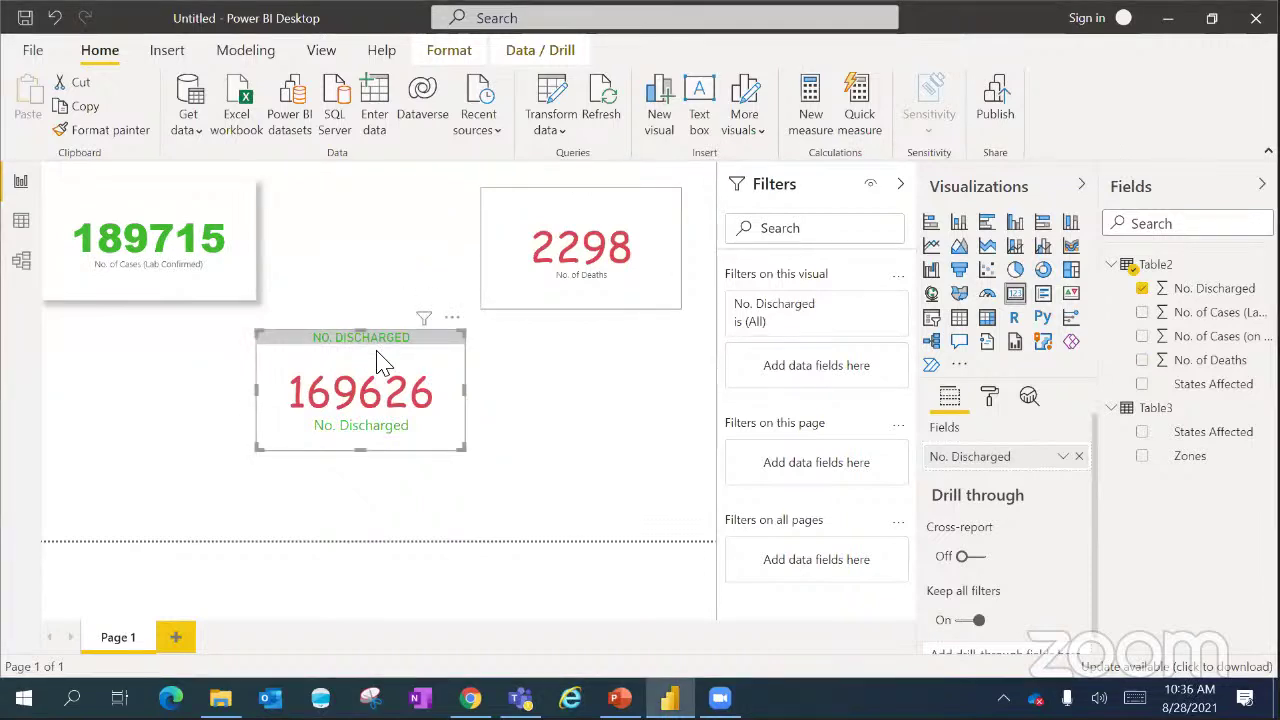
click(97, 140)
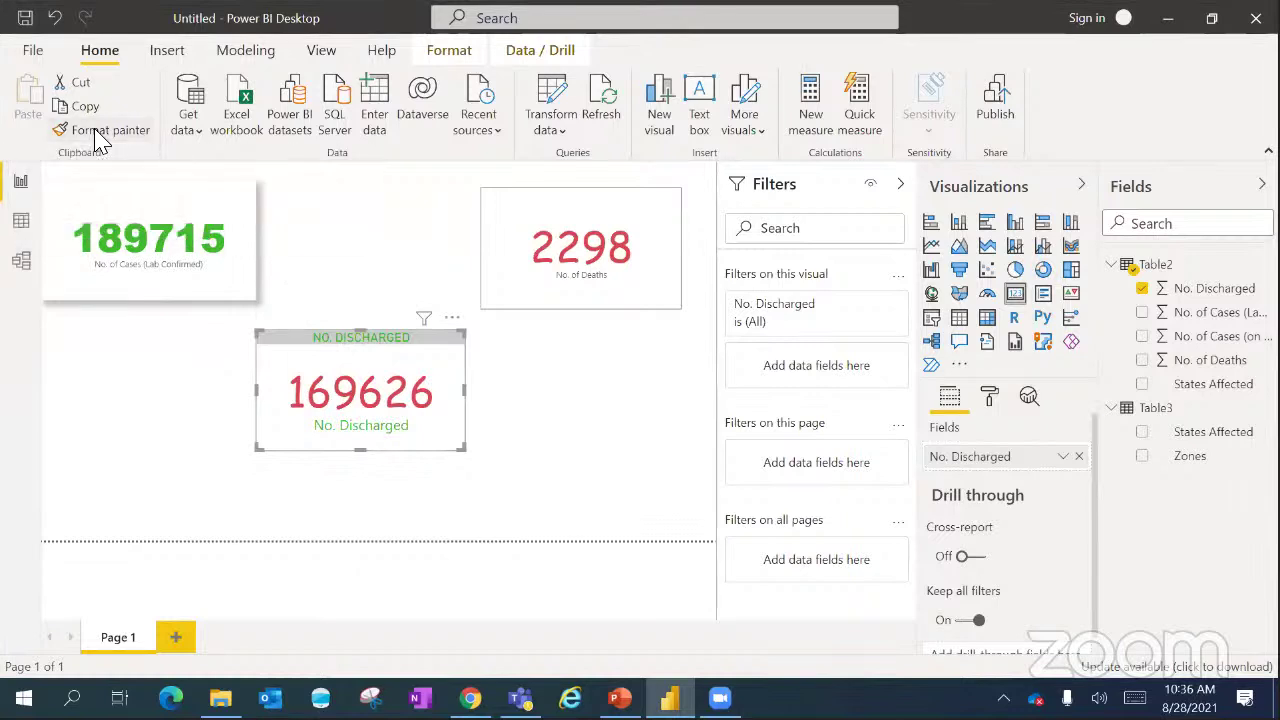
click(551, 198)
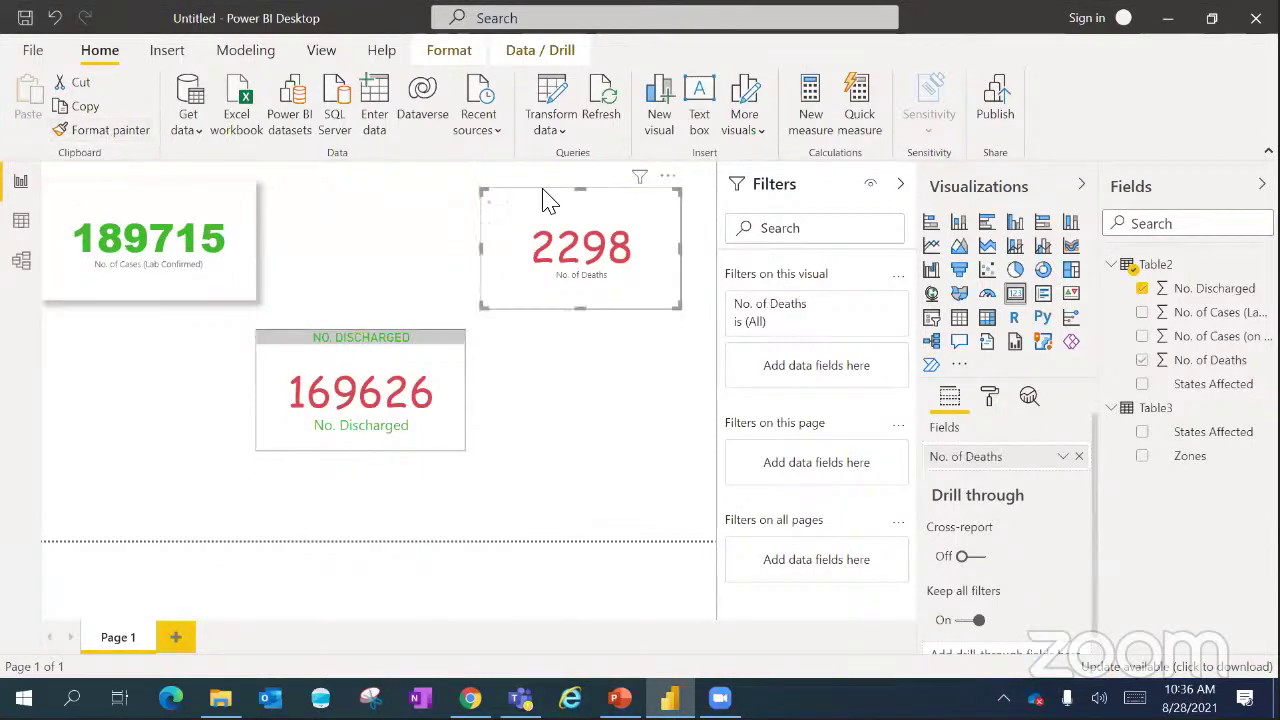
click(603, 373)
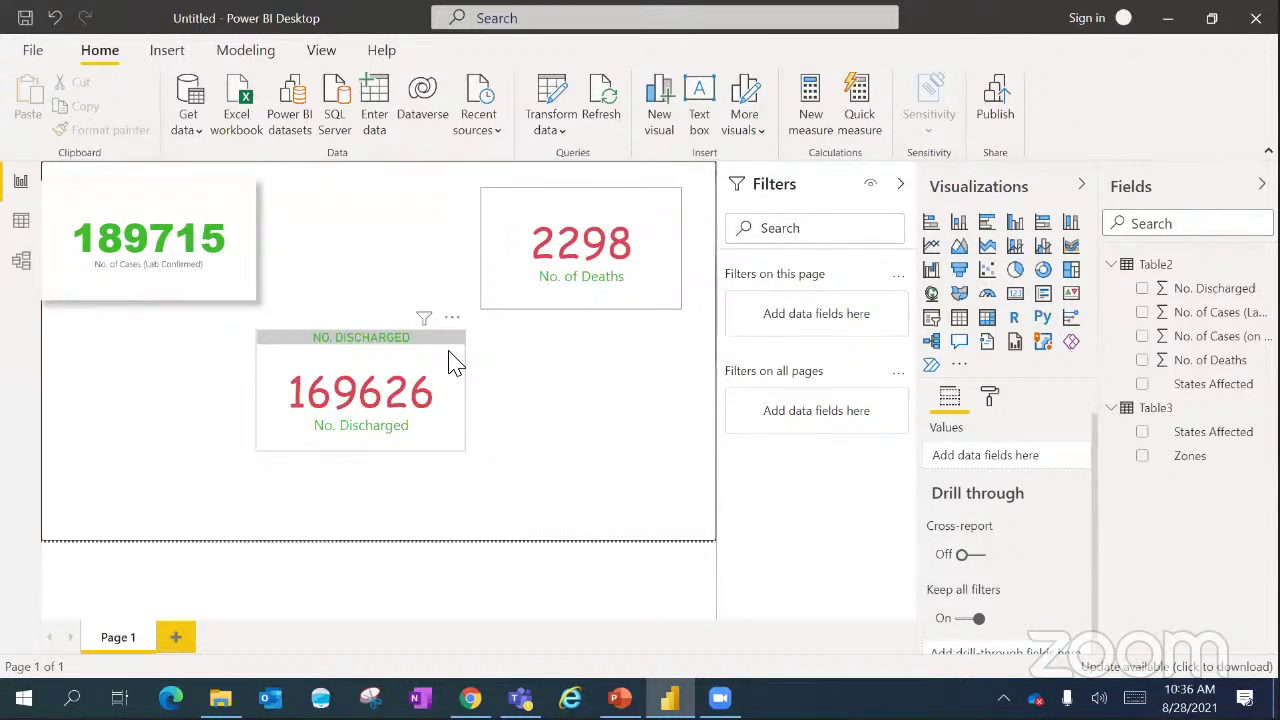
mouse_move(585, 277)
- Set the deaths card's title text to NO. OF DEATH and deselect the card
click(638, 241)
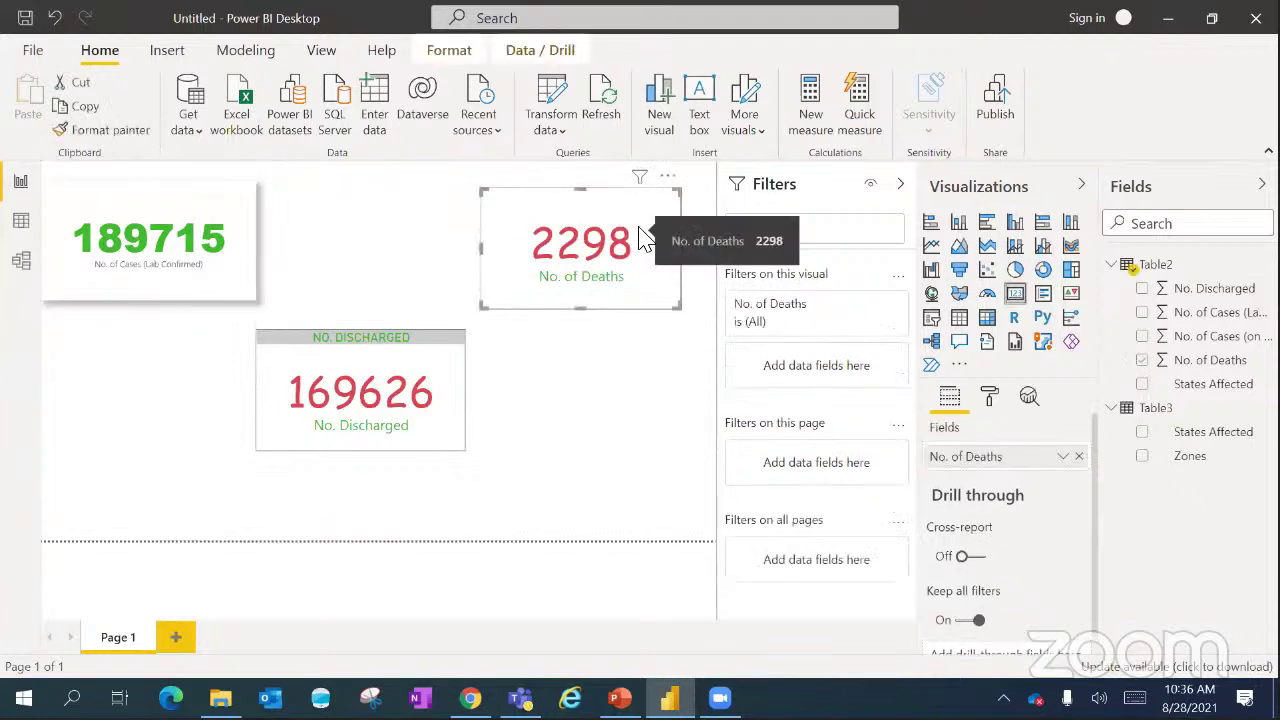
click(990, 397)
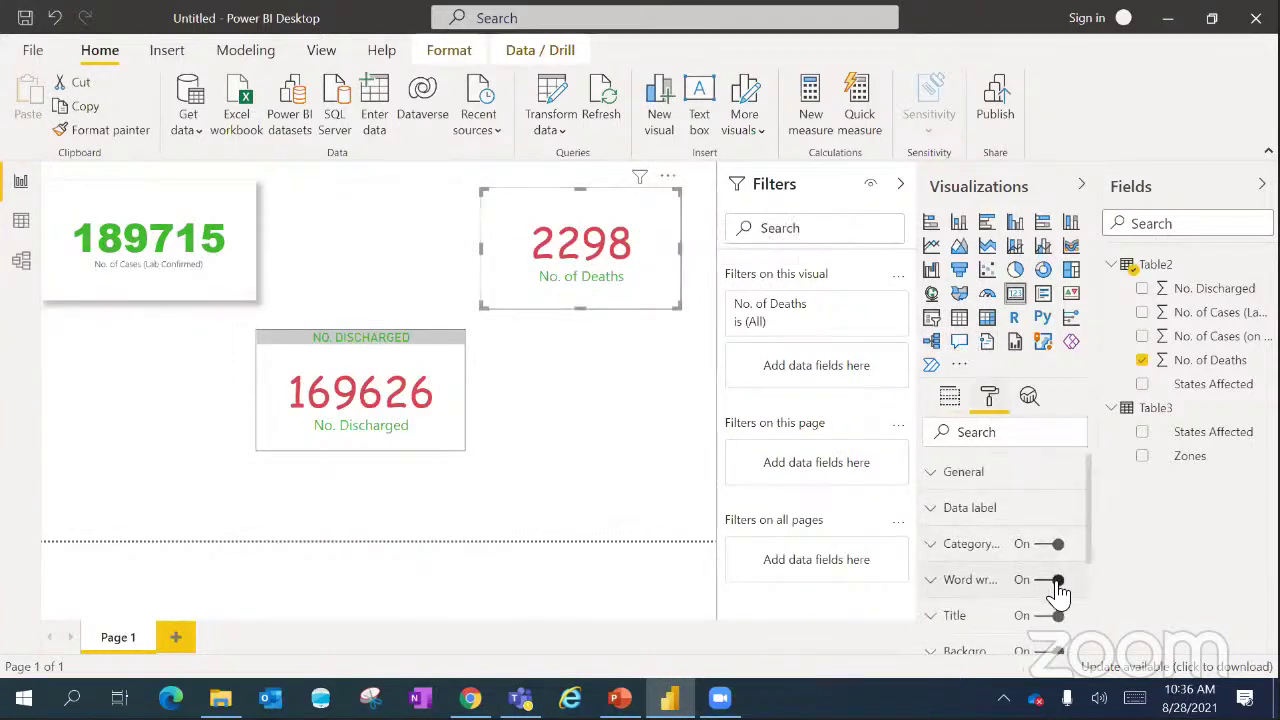
click(957, 620)
drag(1086, 486, 1095, 518)
click(1000, 533)
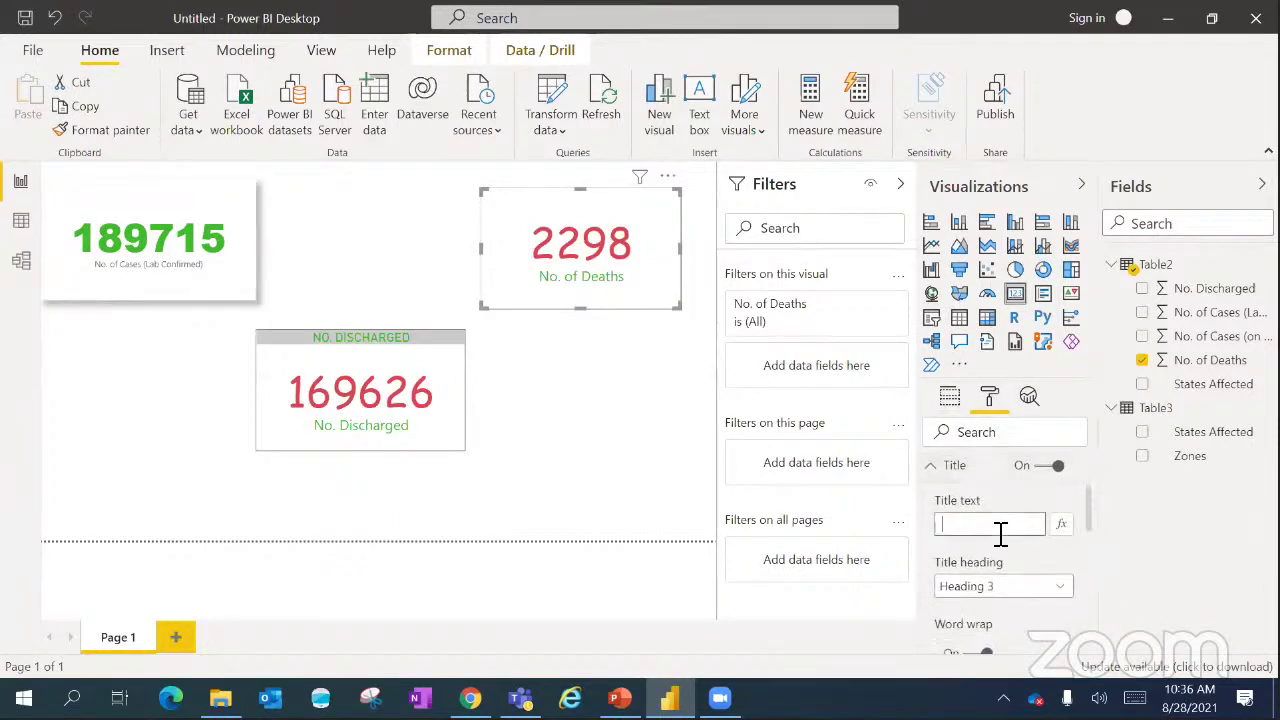
text(N)
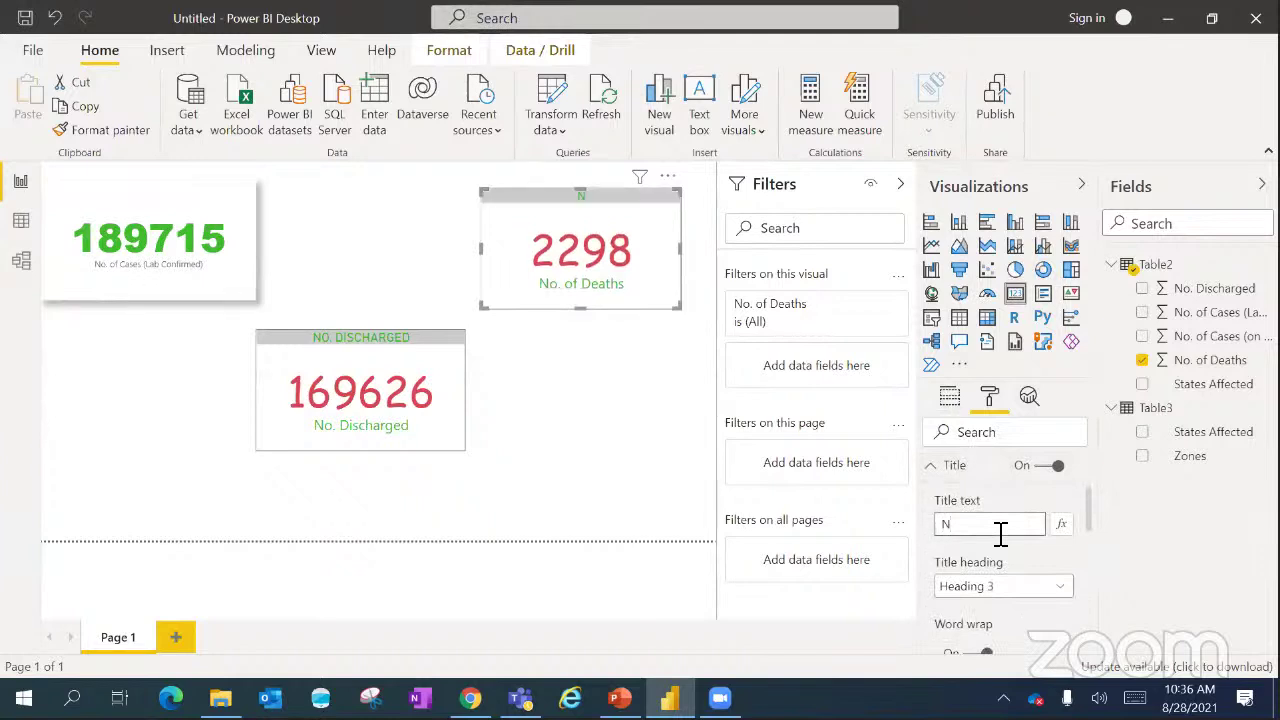
text(O. OF )
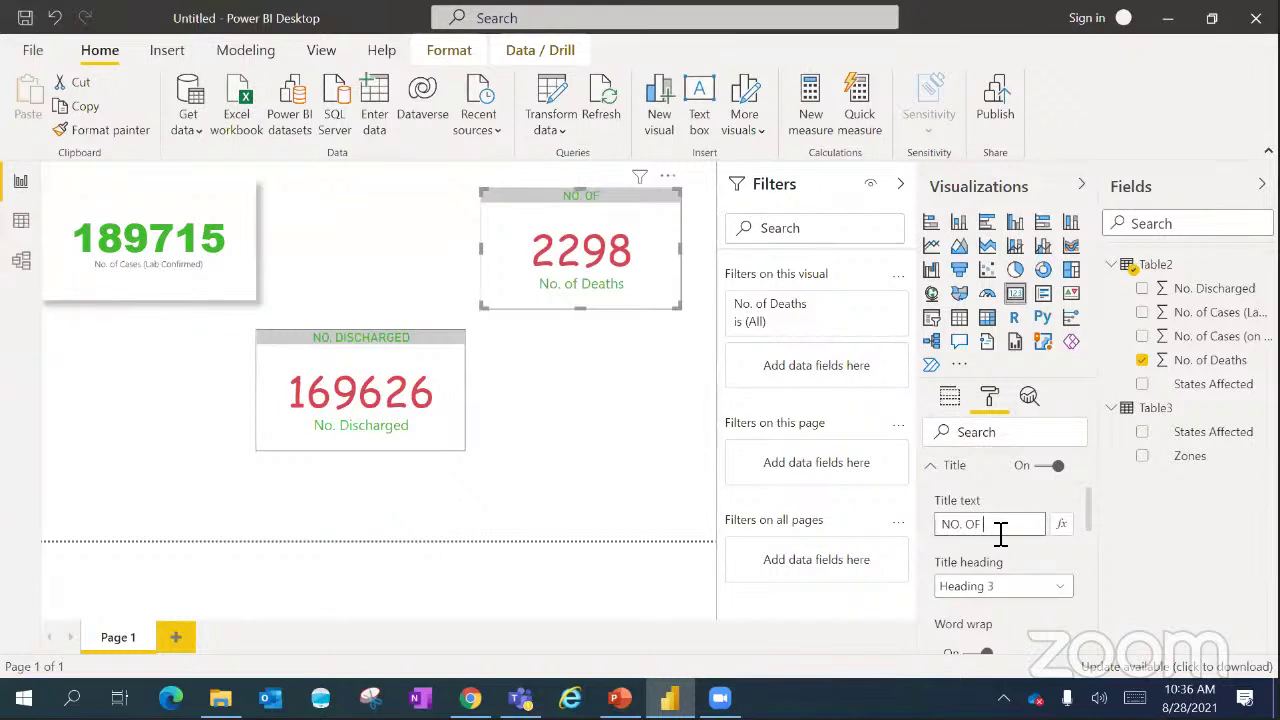
text(DEATH)
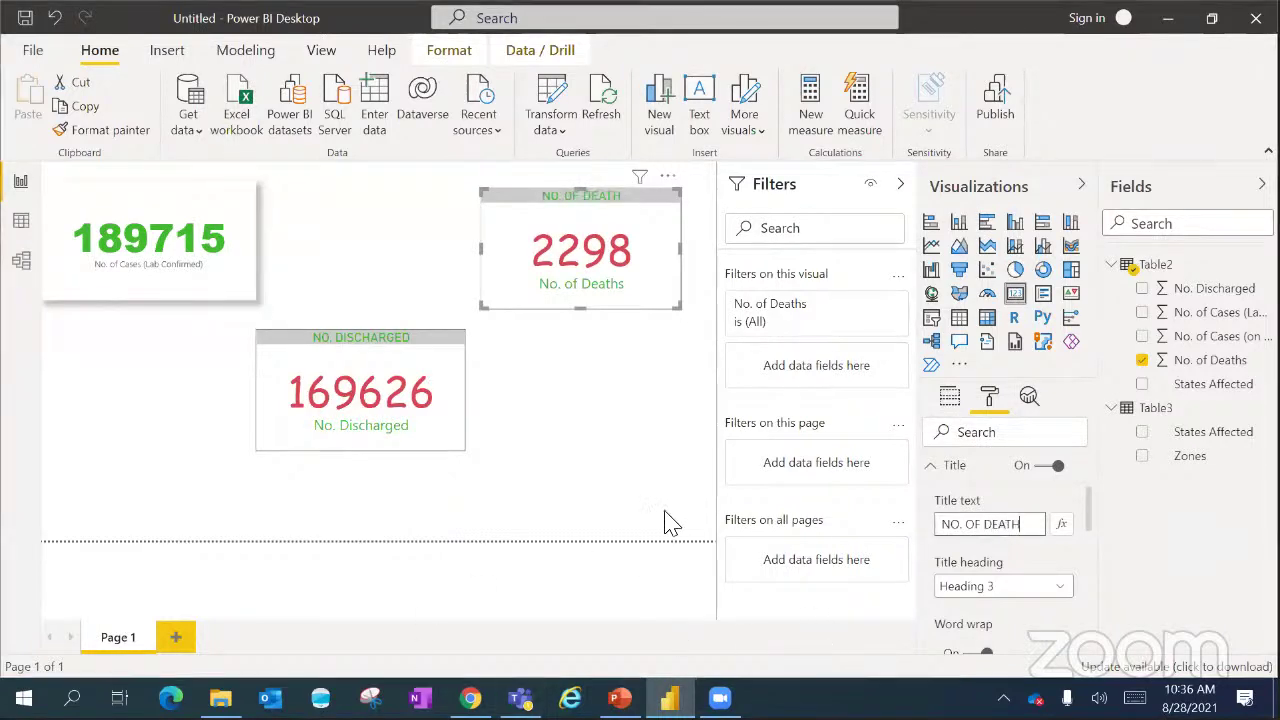
click(590, 445)
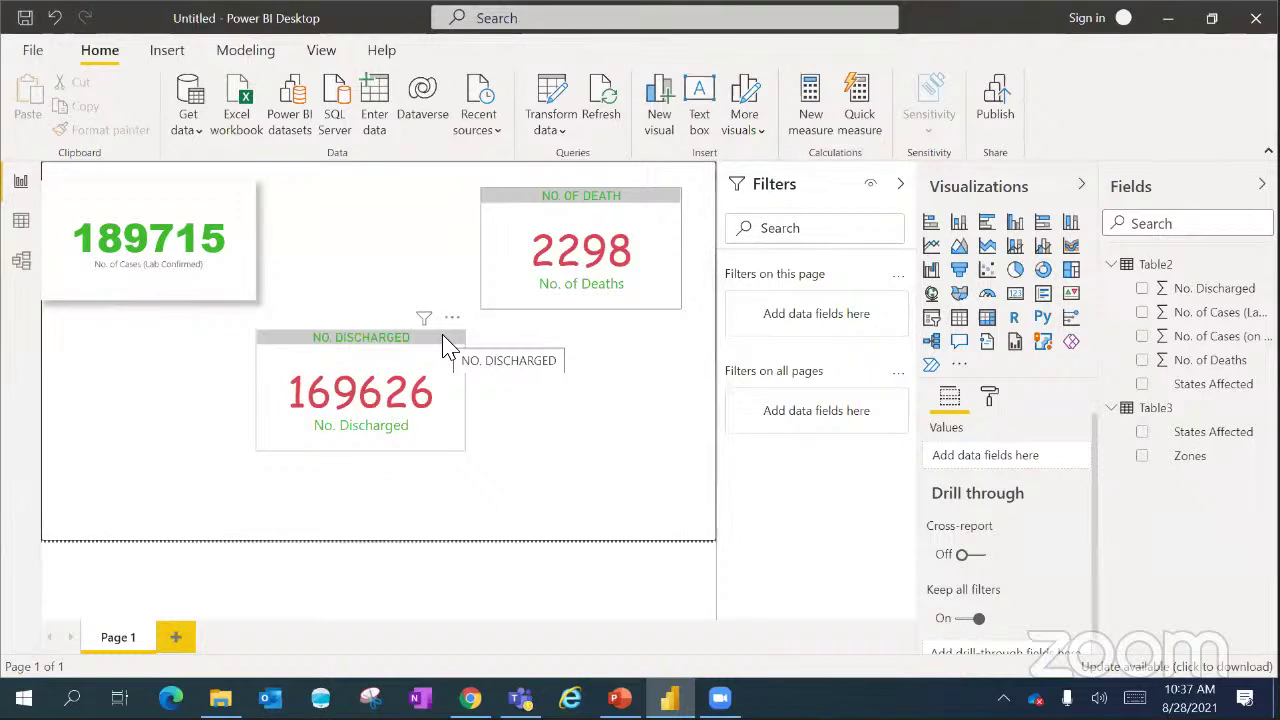
- Move the discharged card up into the row between the confirmed cases and deaths cards, and deselect it
drag(445, 340, 452, 203)
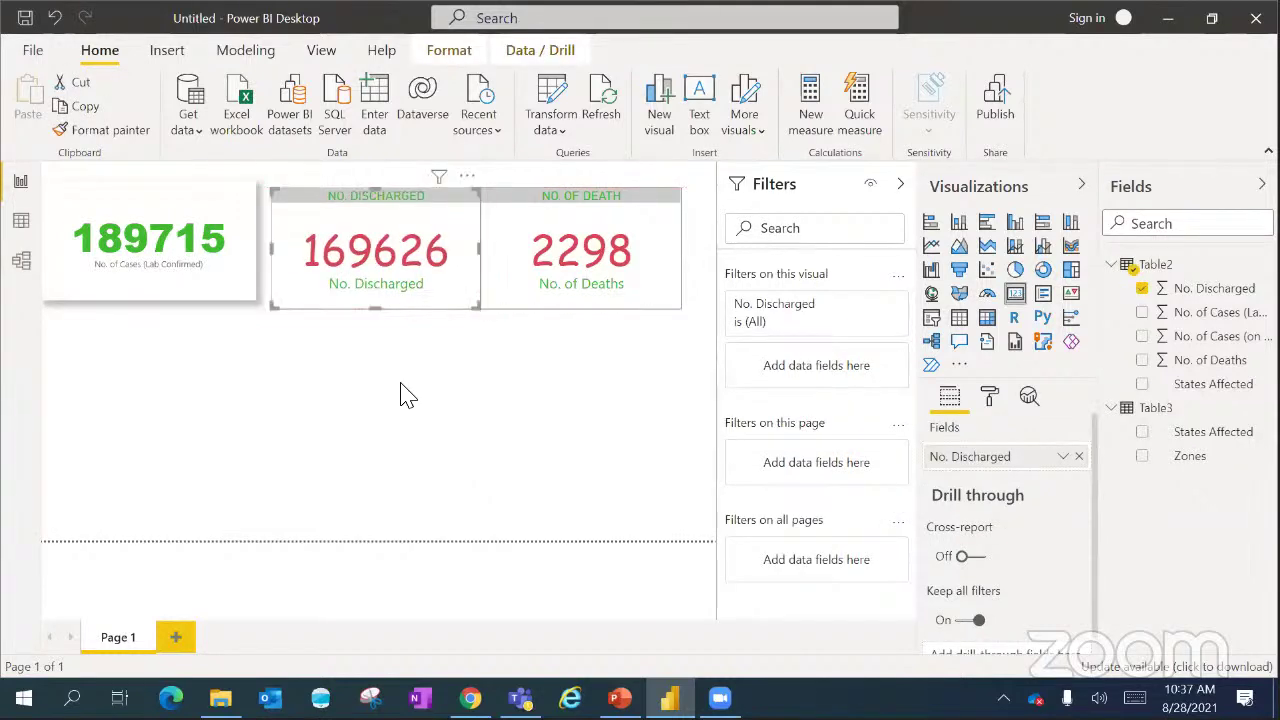
click(409, 409)
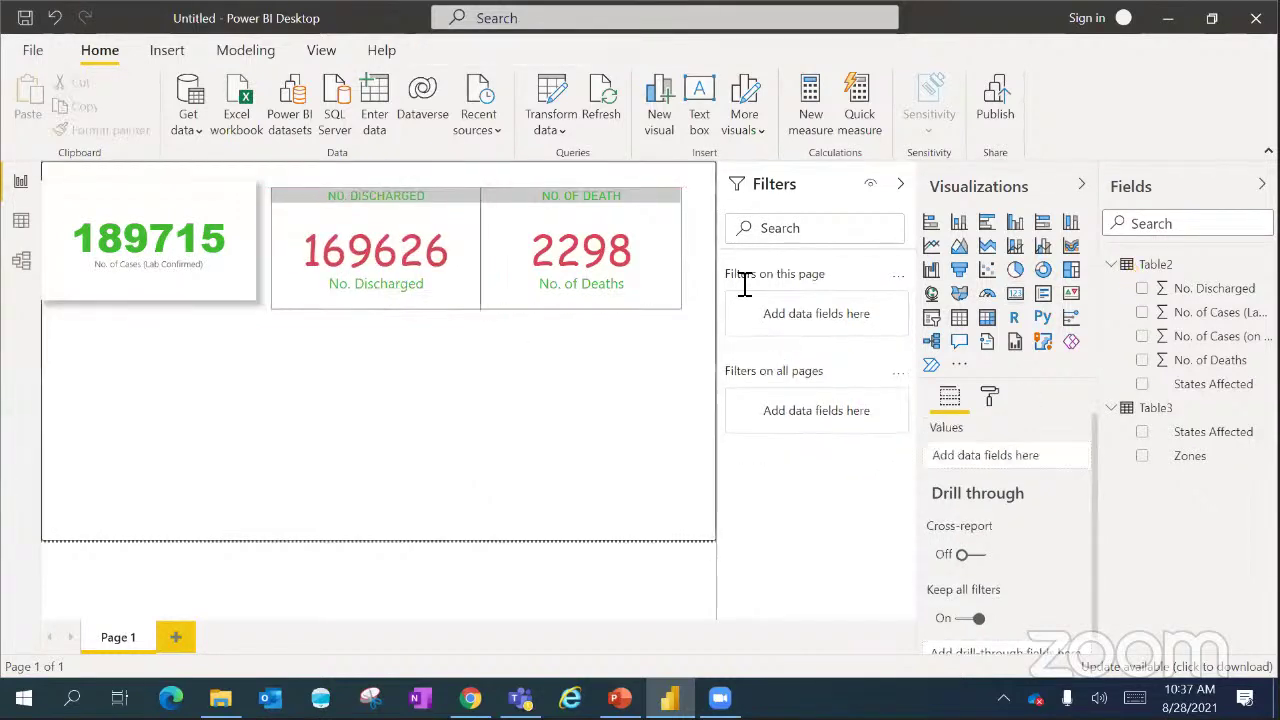
- Add an enlarged stacked column chart below the cards with No. Discharged, lab-confirmed cases, cases on admission and No. of Deaths as values
click(958, 226)
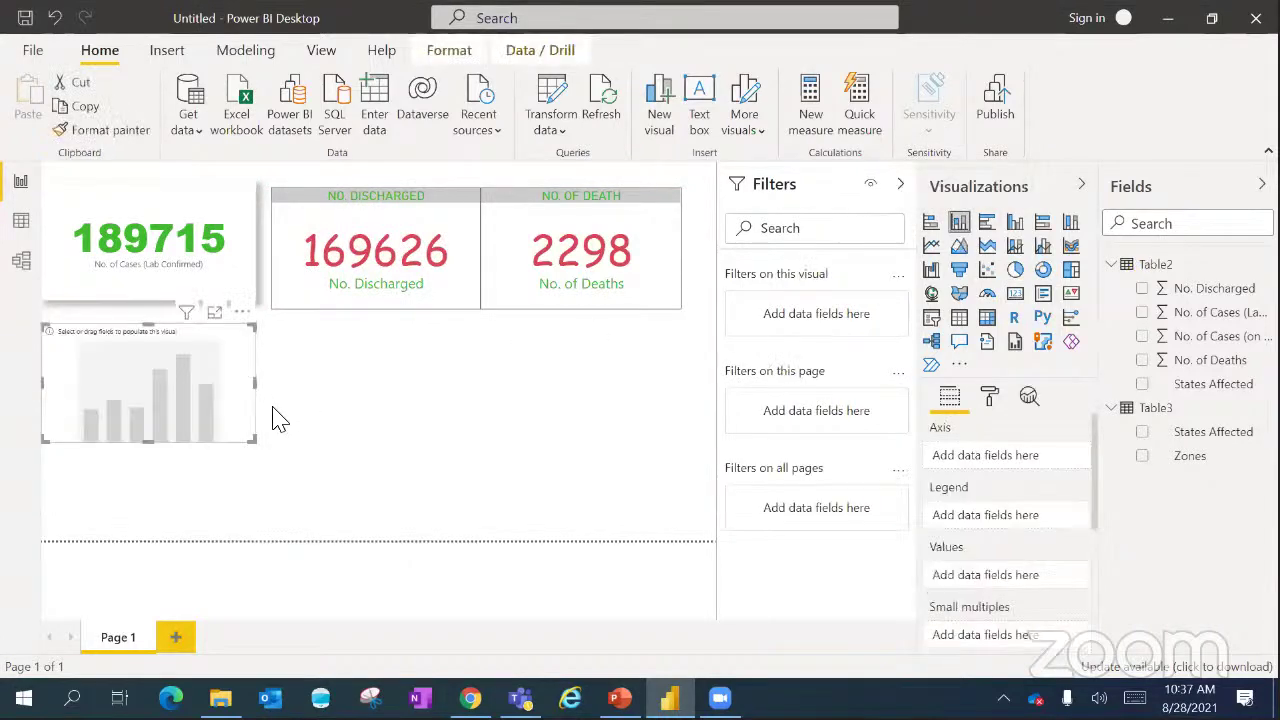
drag(252, 440, 369, 532)
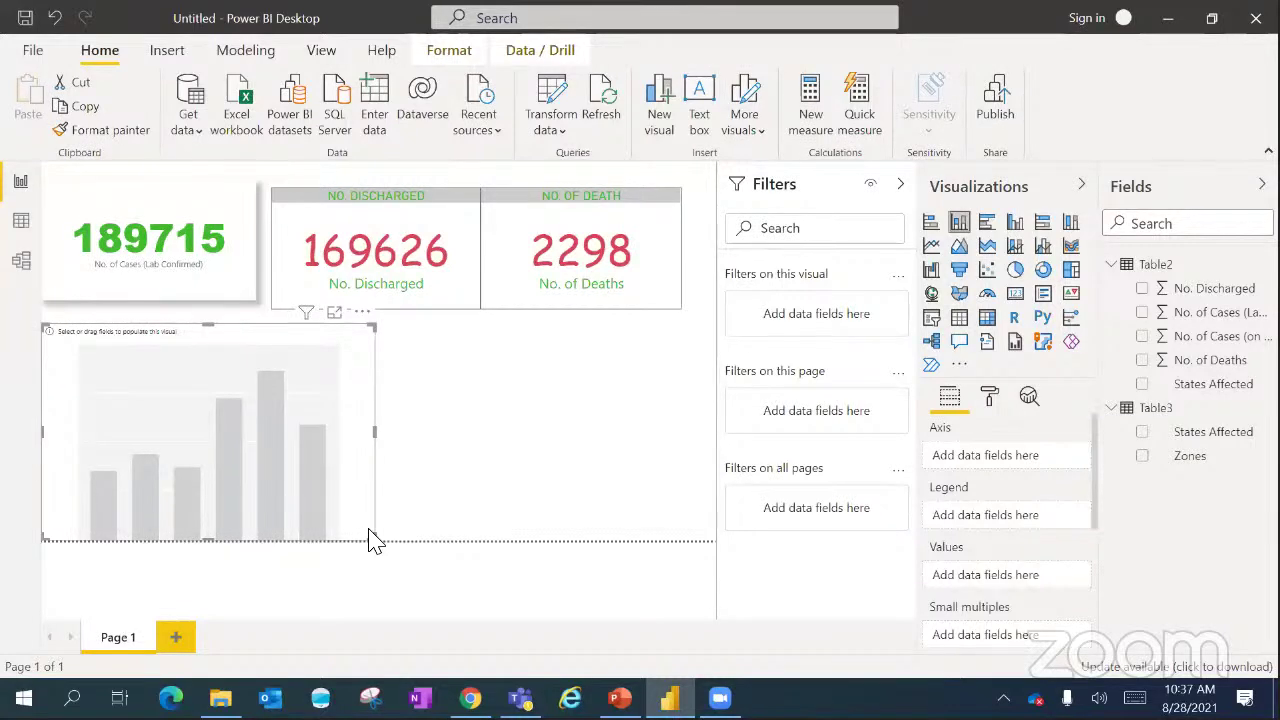
click(1143, 289)
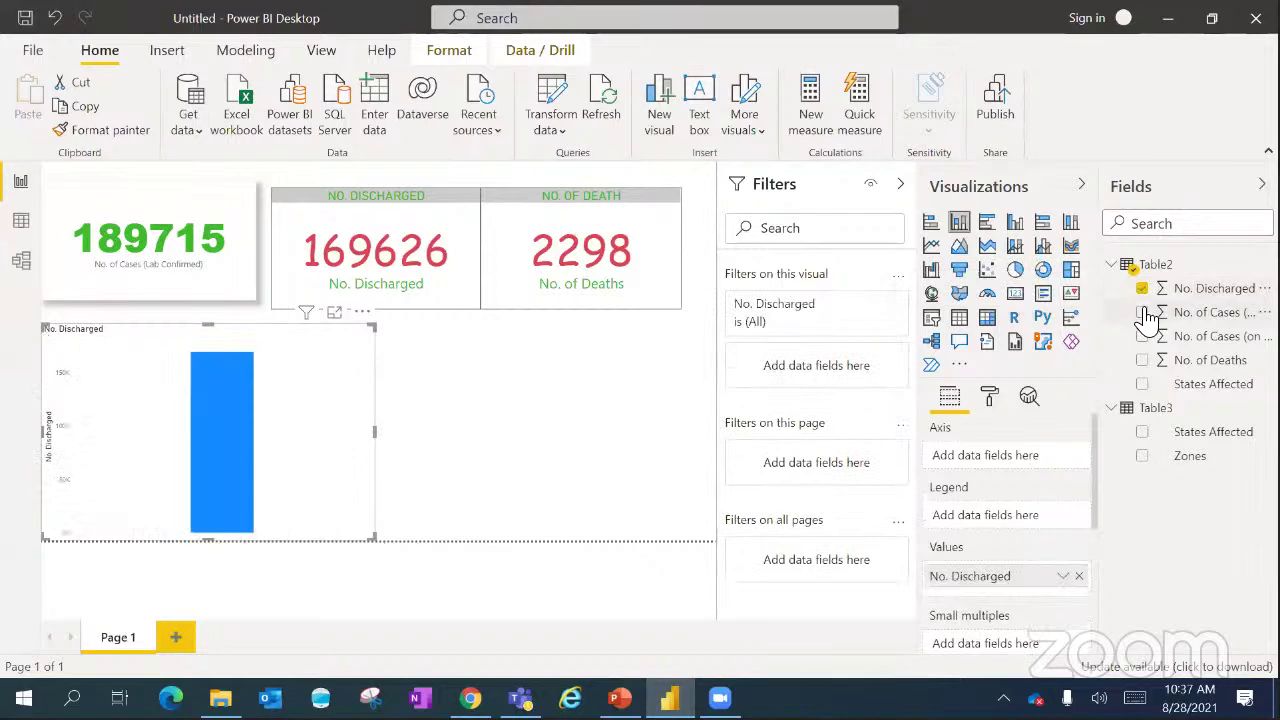
click(1142, 312)
click(1142, 336)
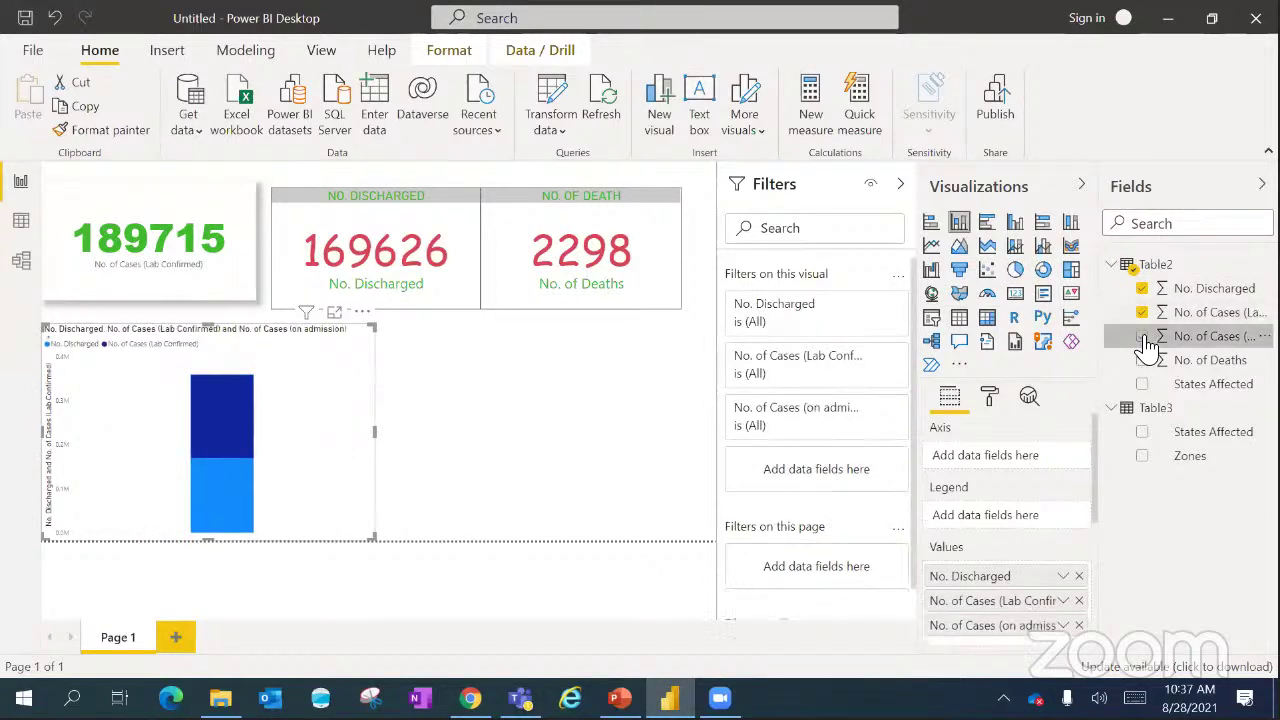
click(1142, 360)
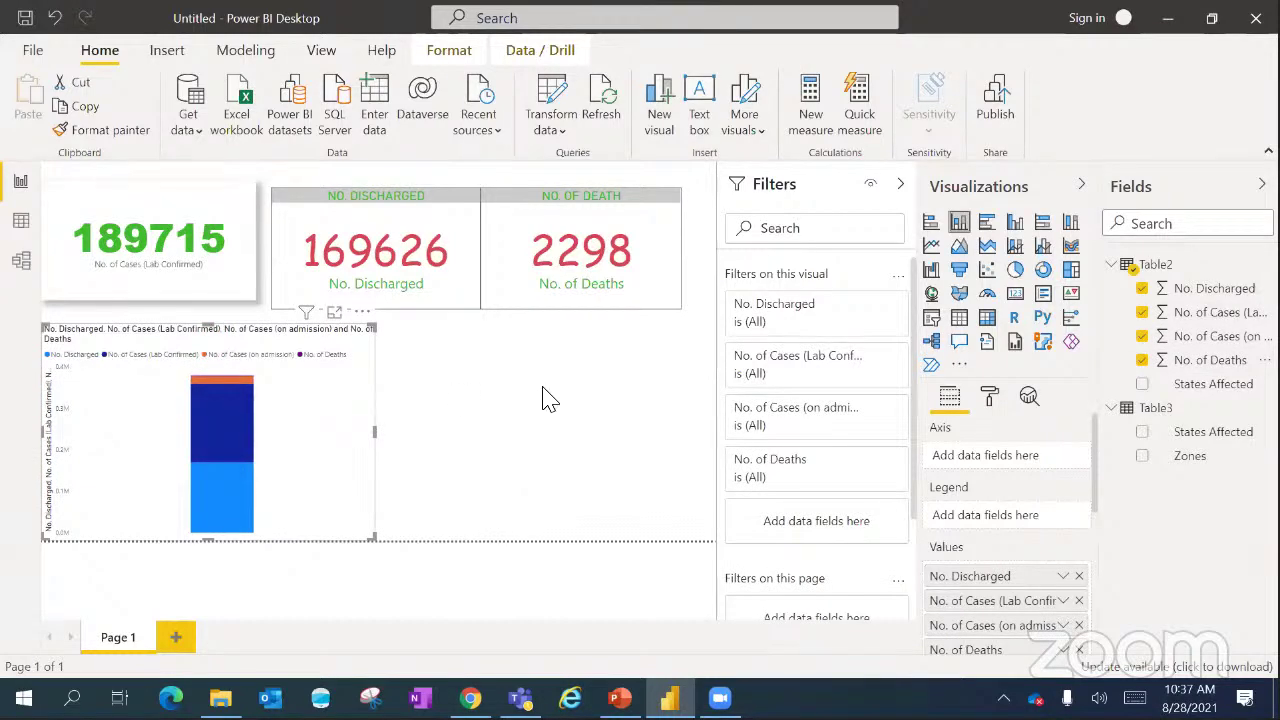
- Convert the stacked chart to a clustered column chart and move it beneath the discharged and deaths cards
click(1015, 222)
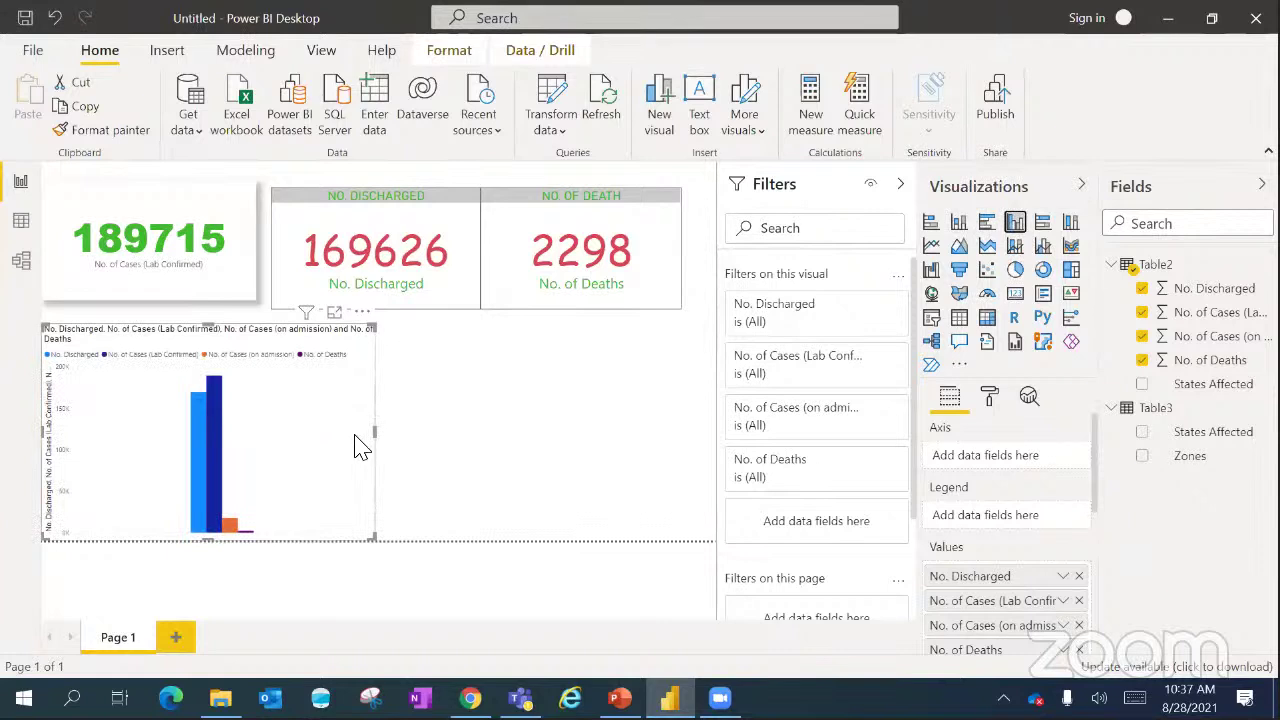
drag(362, 430, 648, 452)
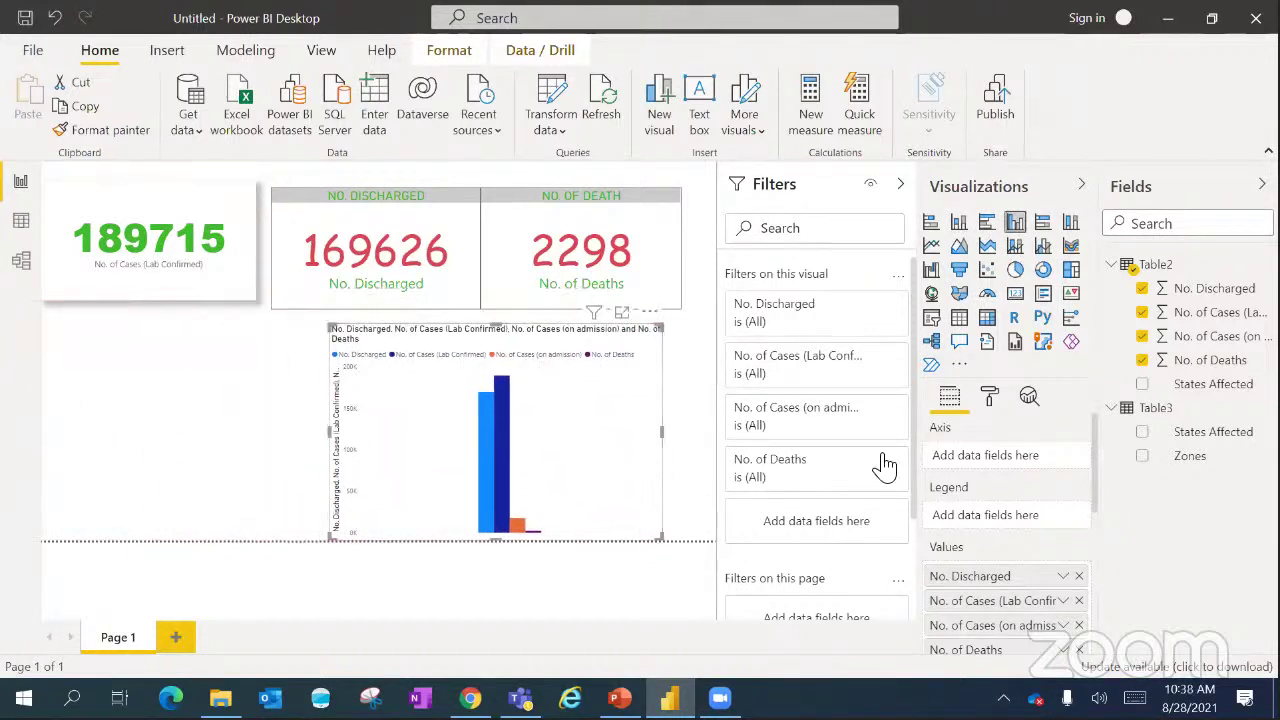
- Turn on data labels for the clustered column chart and set their display units to None
click(989, 400)
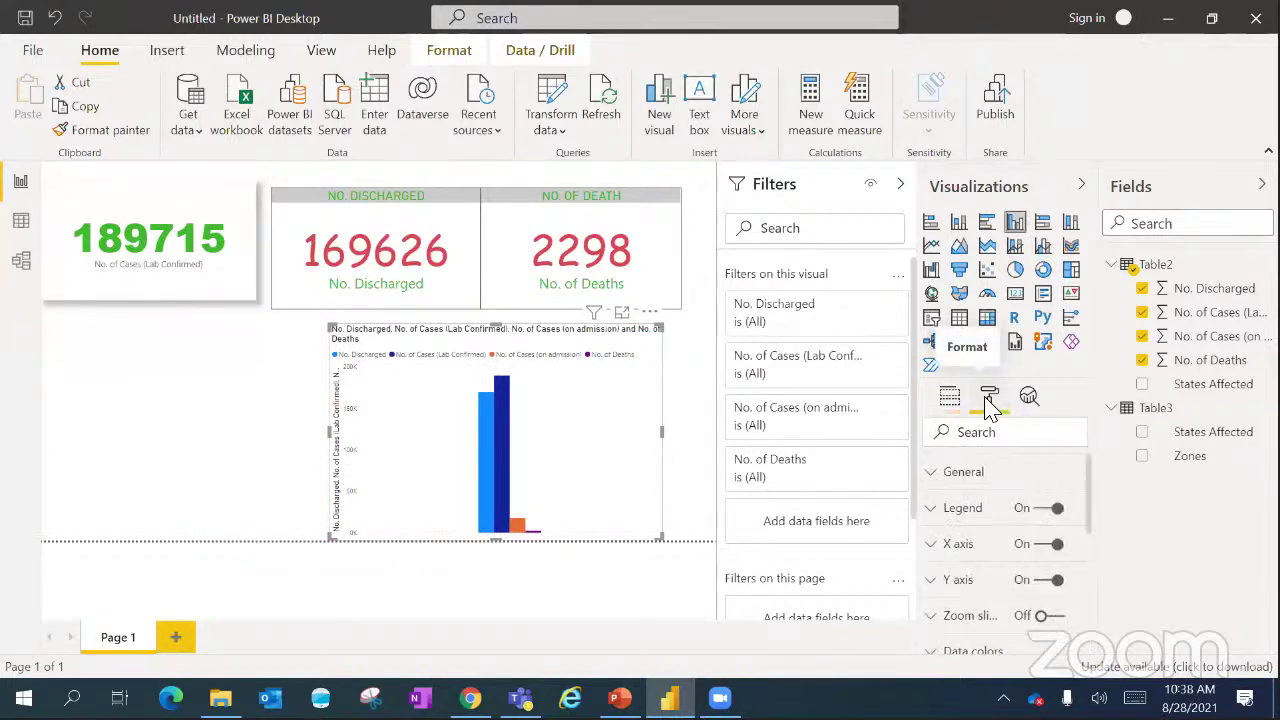
scroll(1095, 512, down, 2)
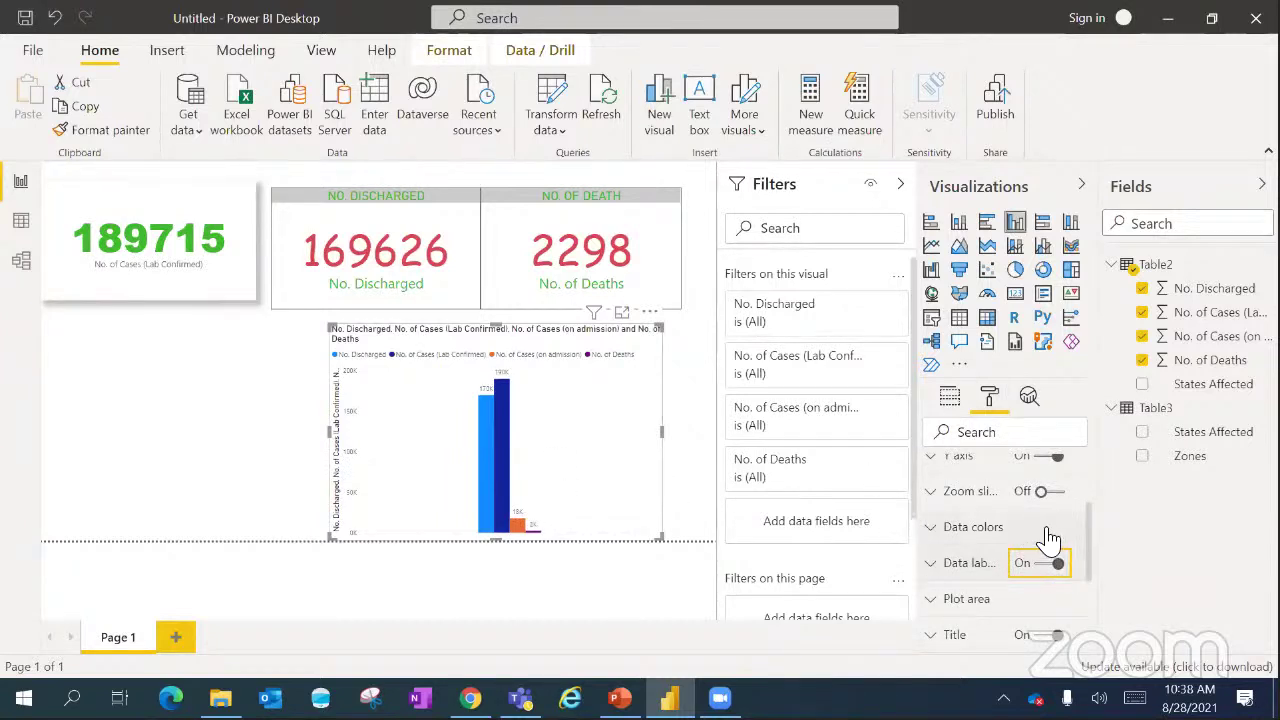
drag(1093, 537, 1094, 568)
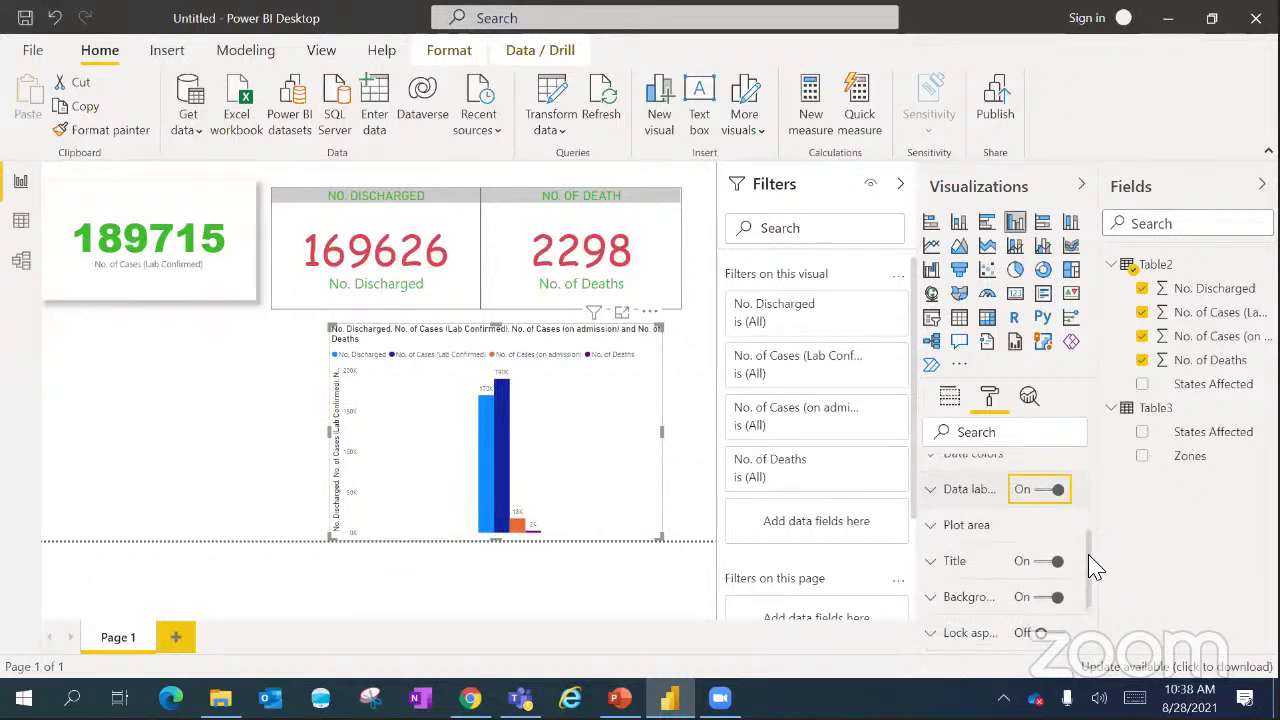
click(934, 489)
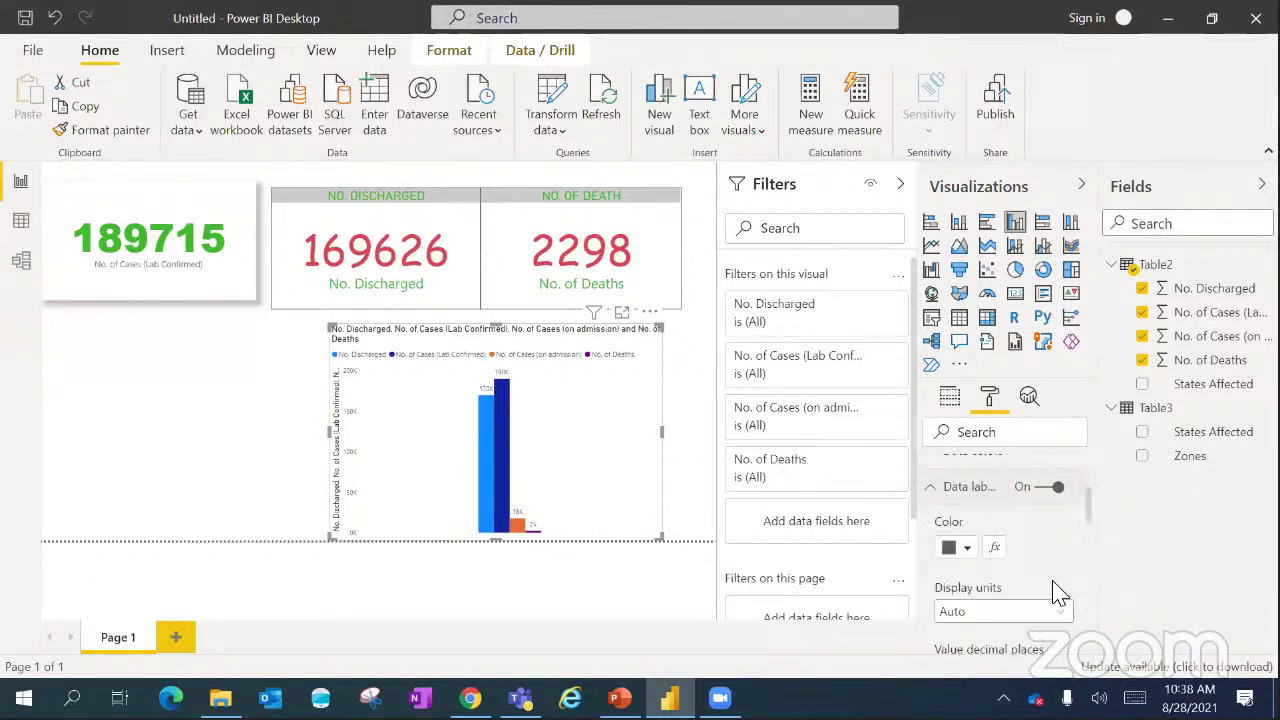
scroll(1094, 531, down, 3)
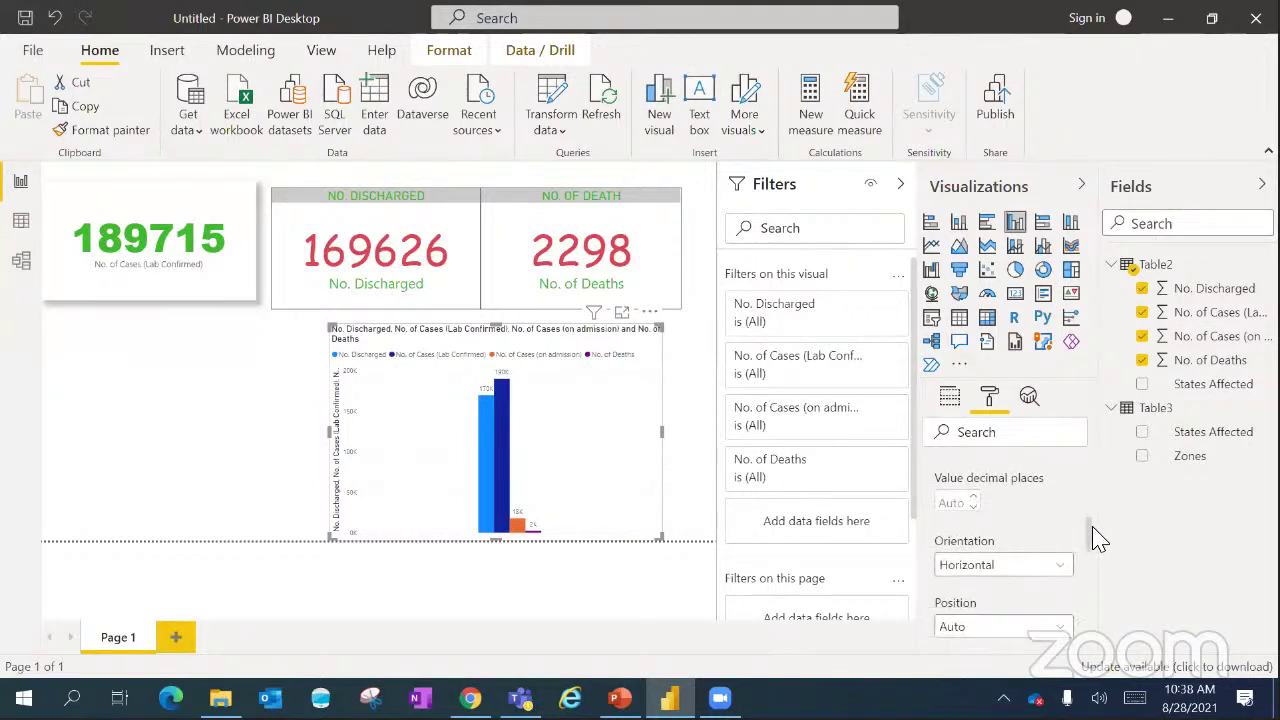
scroll(1094, 531, up, 2)
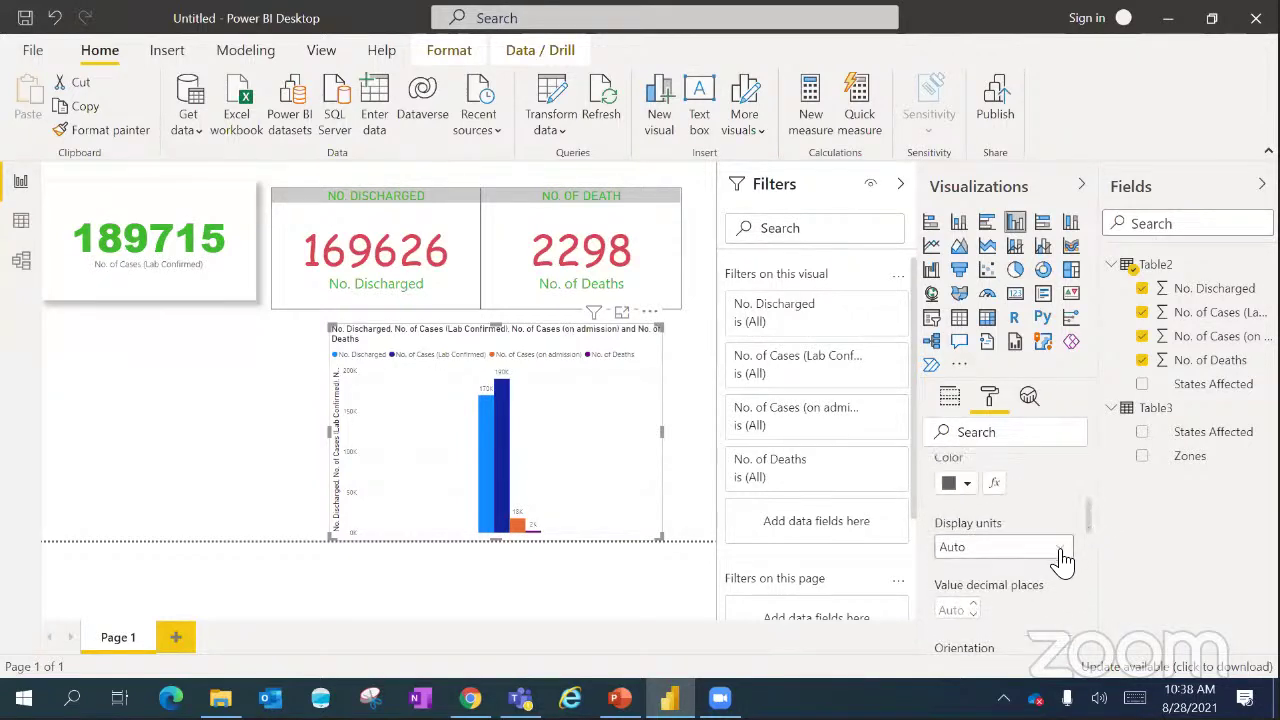
click(1058, 552)
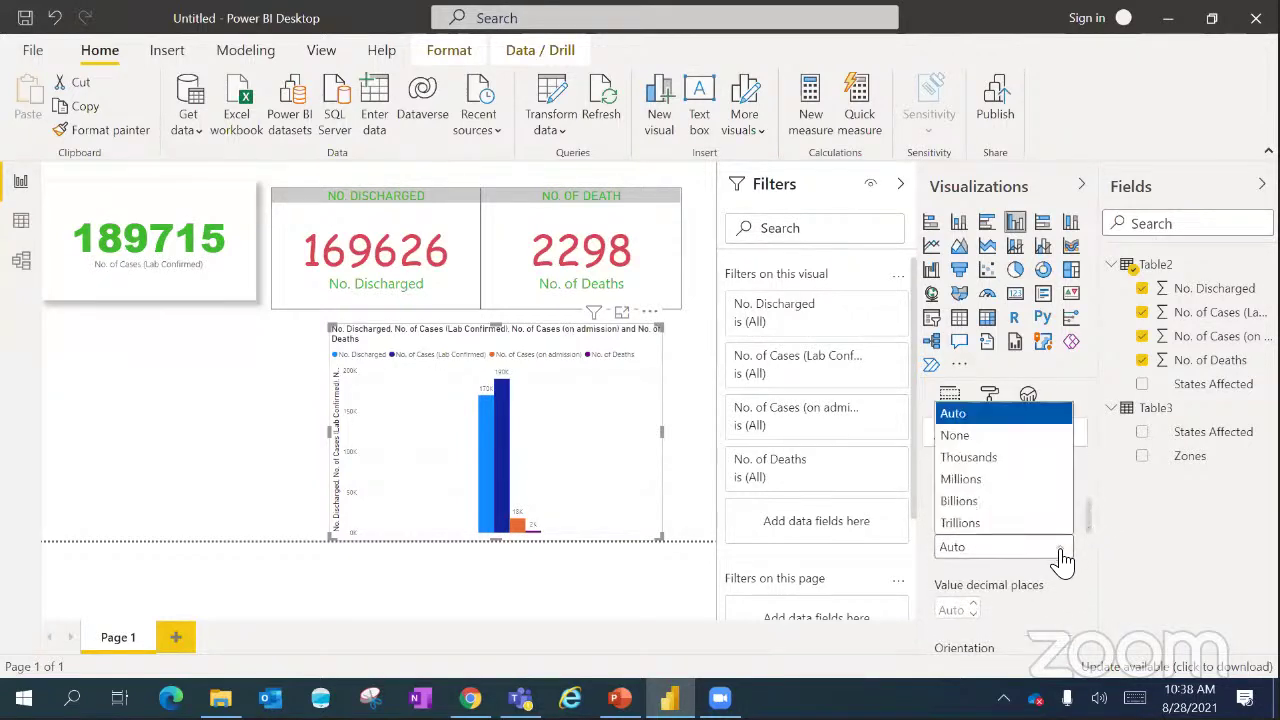
click(986, 436)
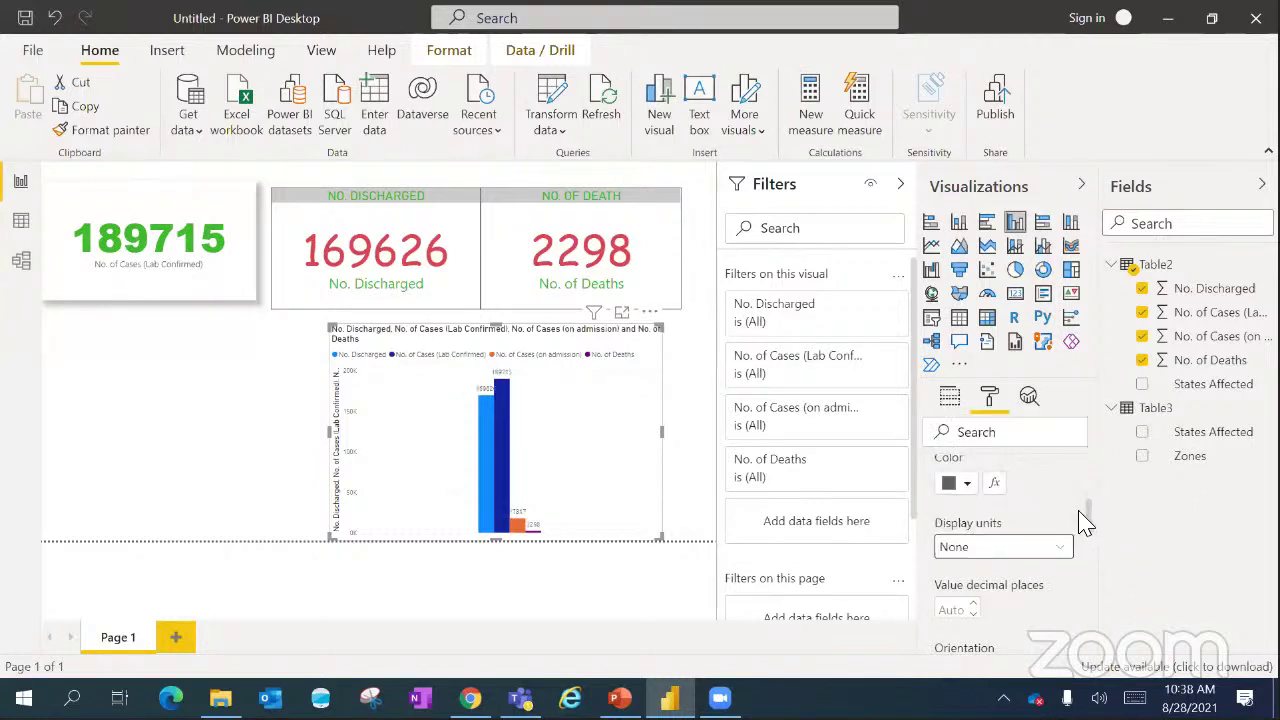
drag(1090, 520, 1087, 490)
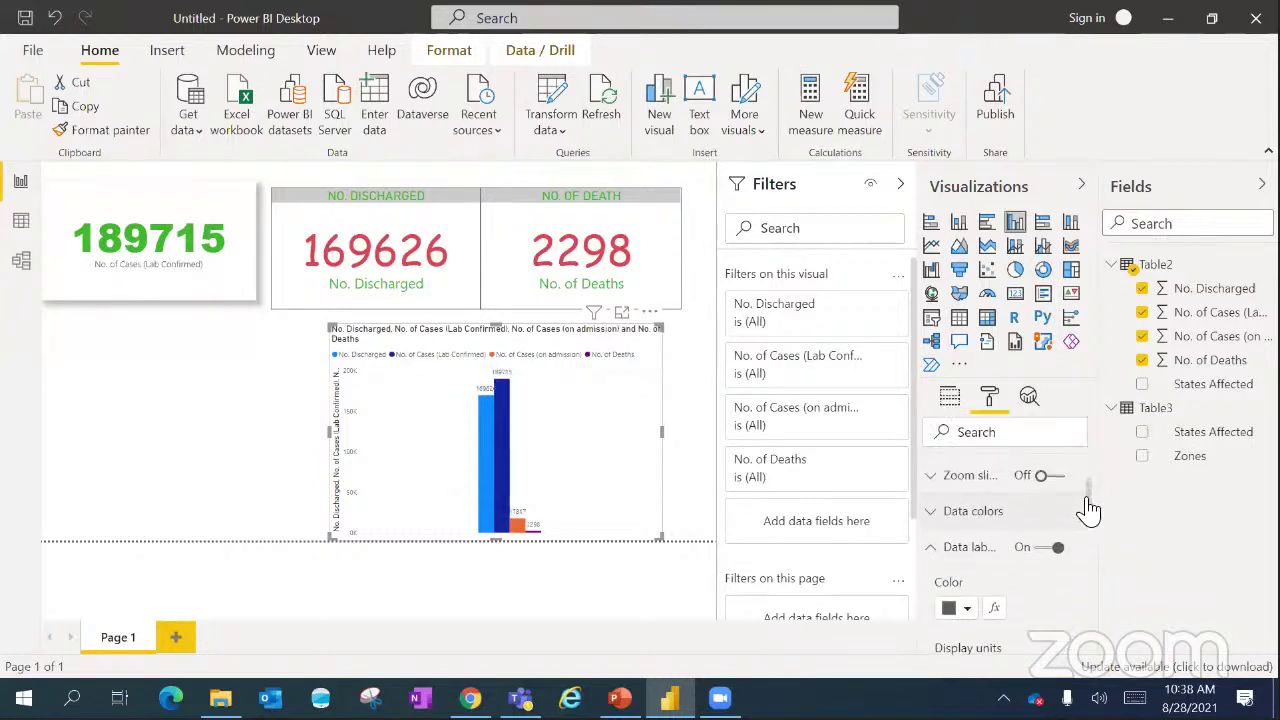
click(930, 550)
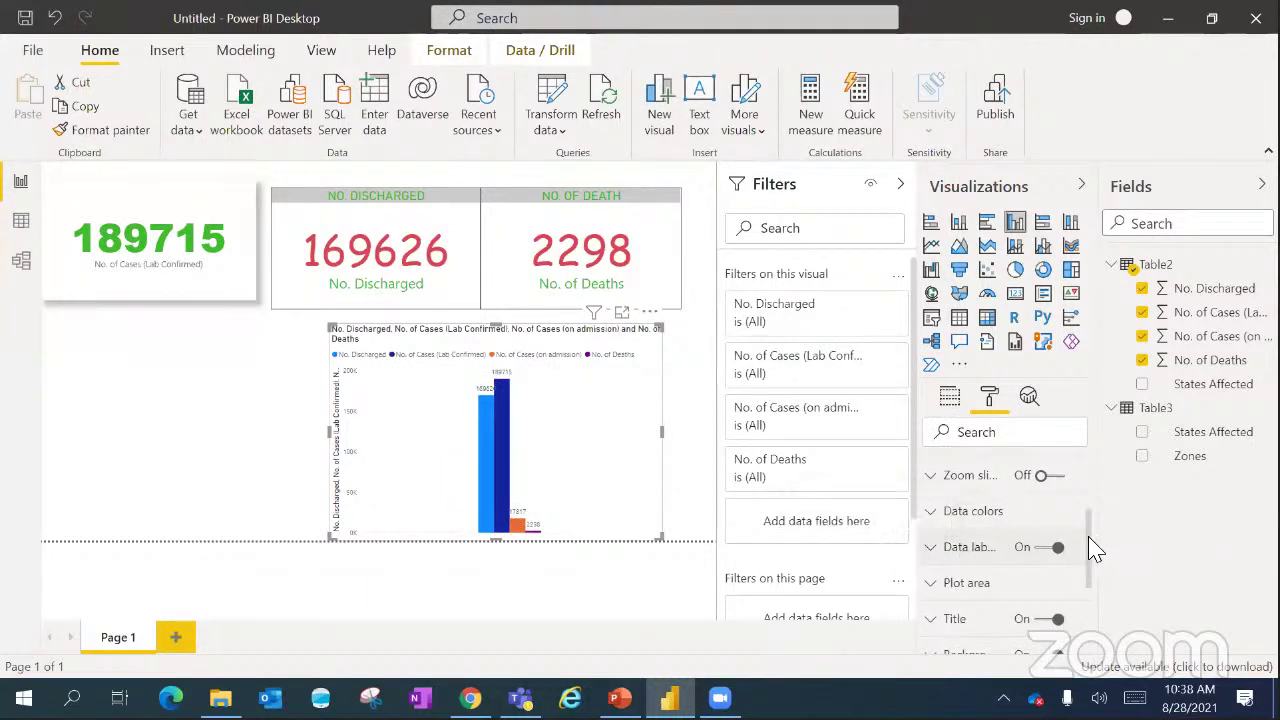
- Change the data color of the chart's No. Discharged column to the recently used green
scroll(1095, 550, down, 1)
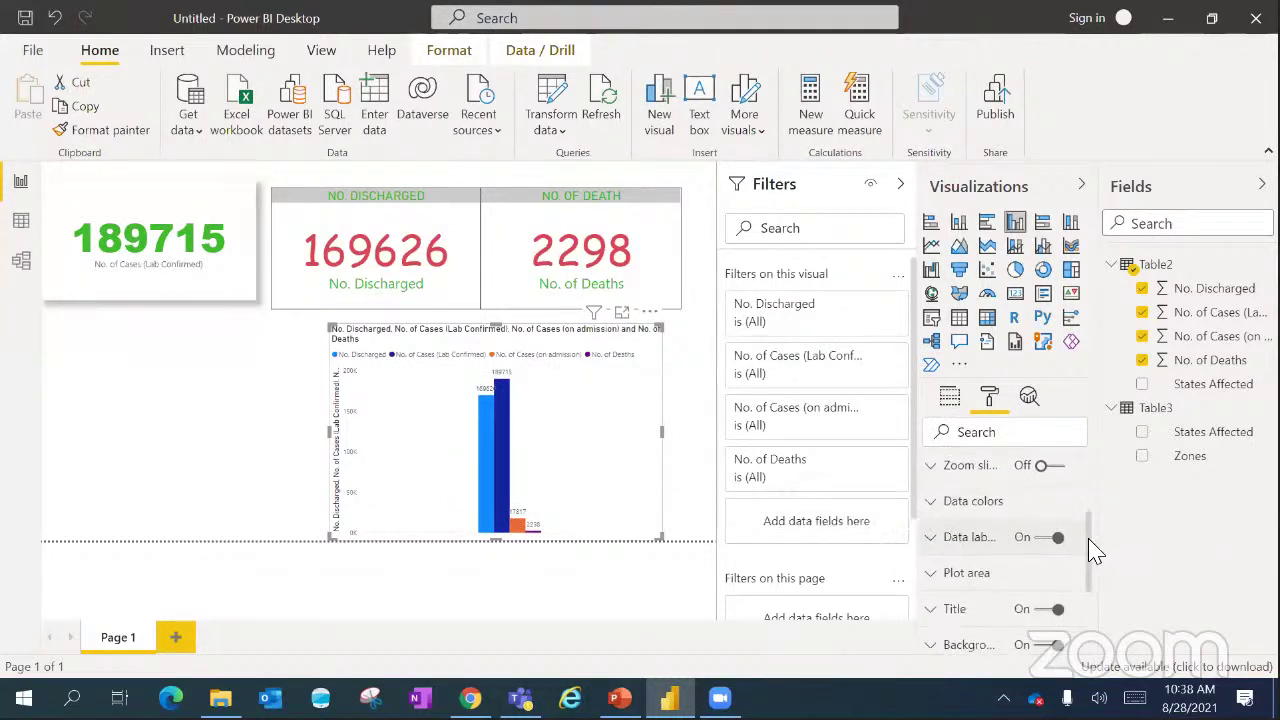
click(953, 505)
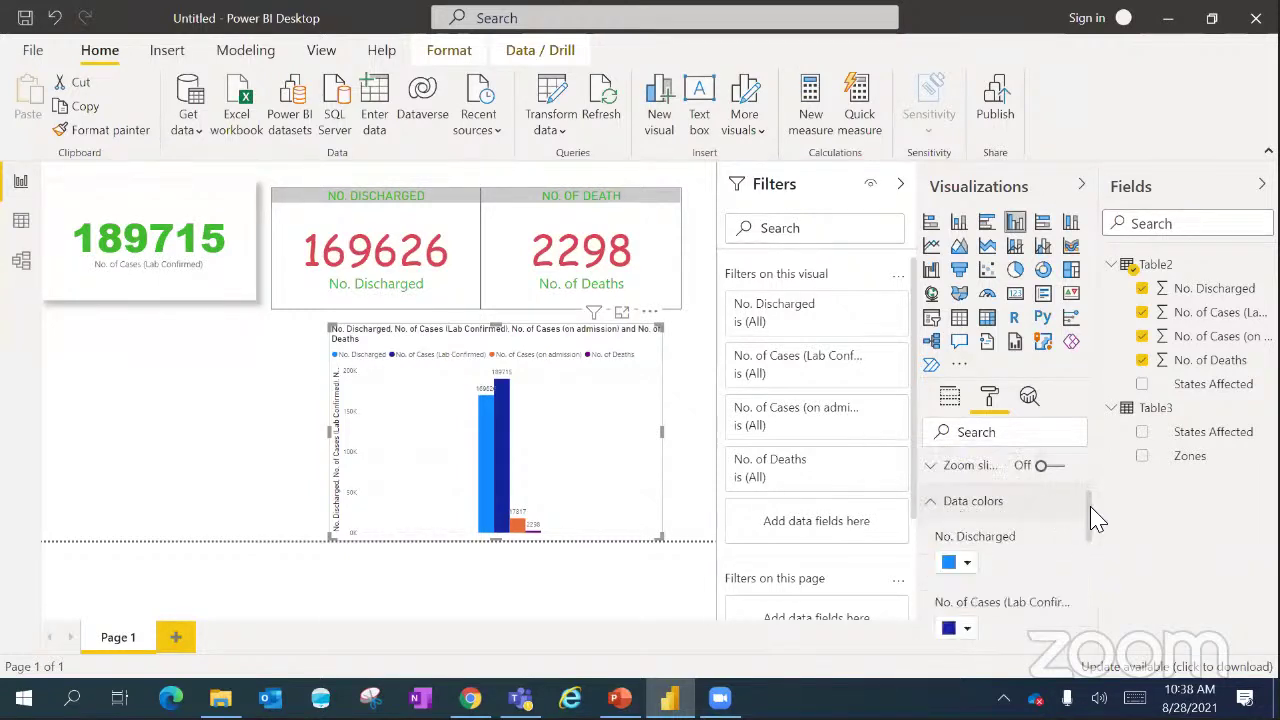
click(965, 563)
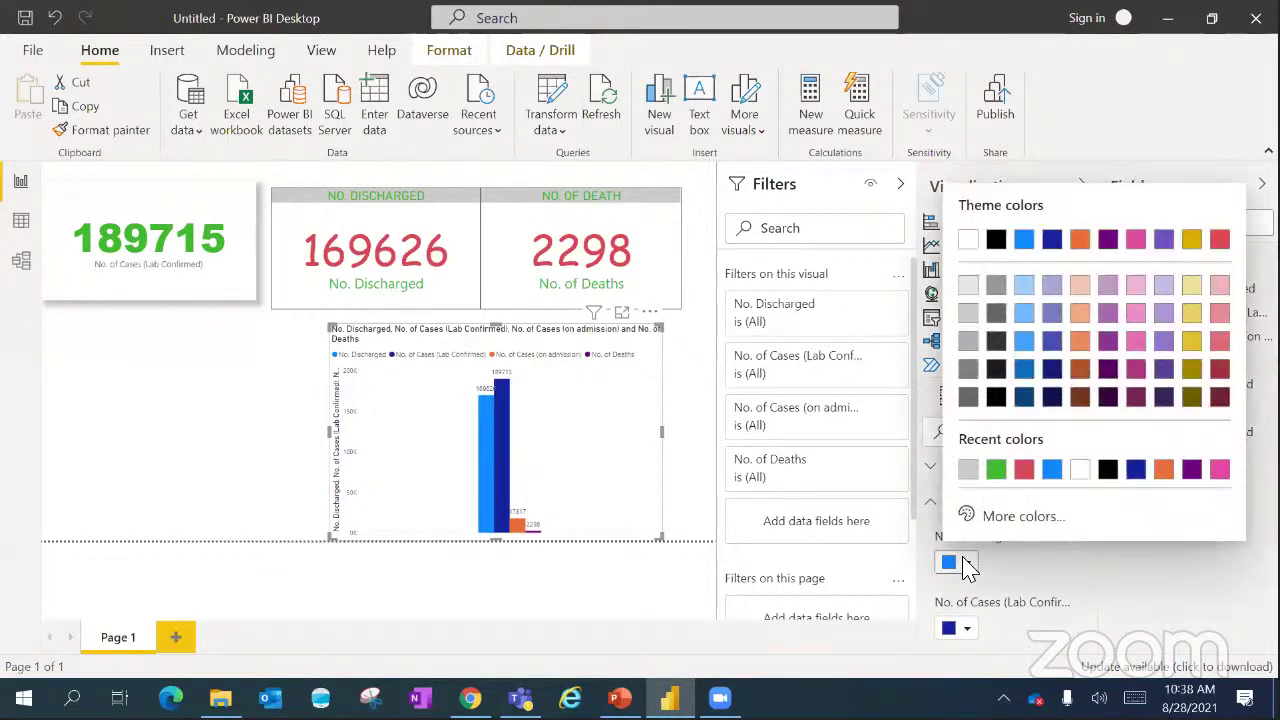
click(995, 470)
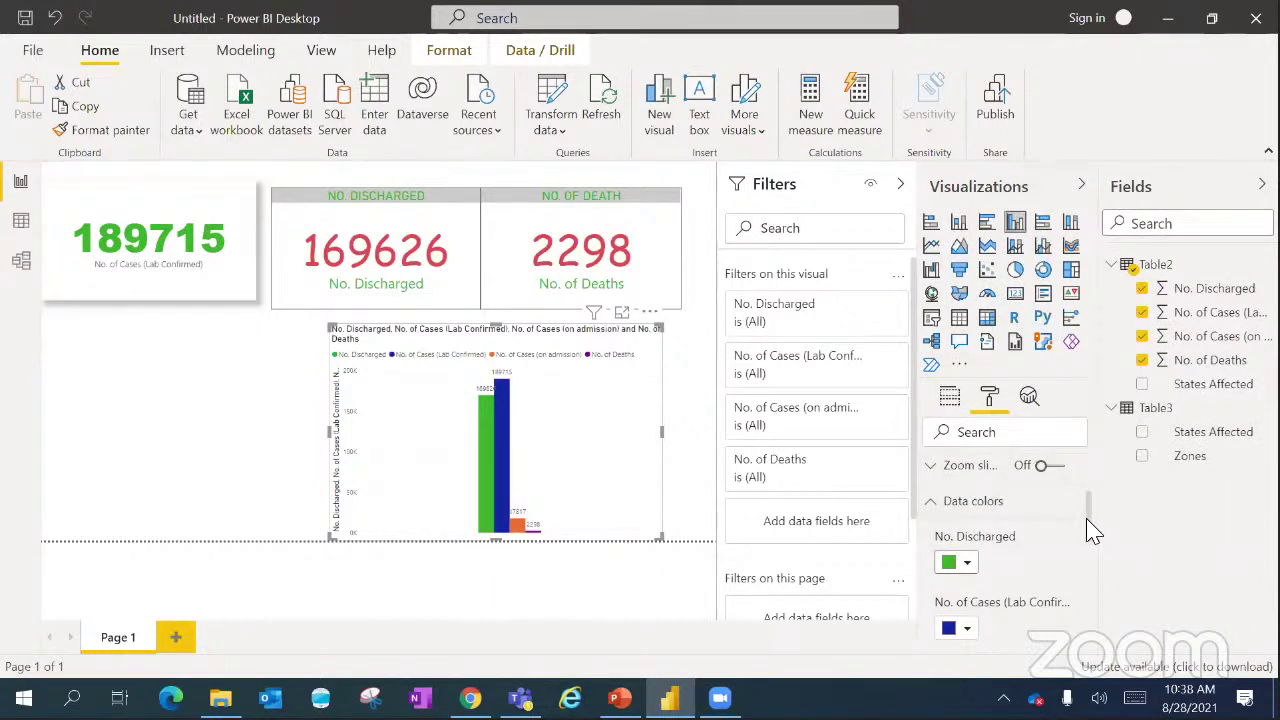
- Change the data color of the chart's No. of Deaths column to the red theme color
drag(1093, 530, 1100, 578)
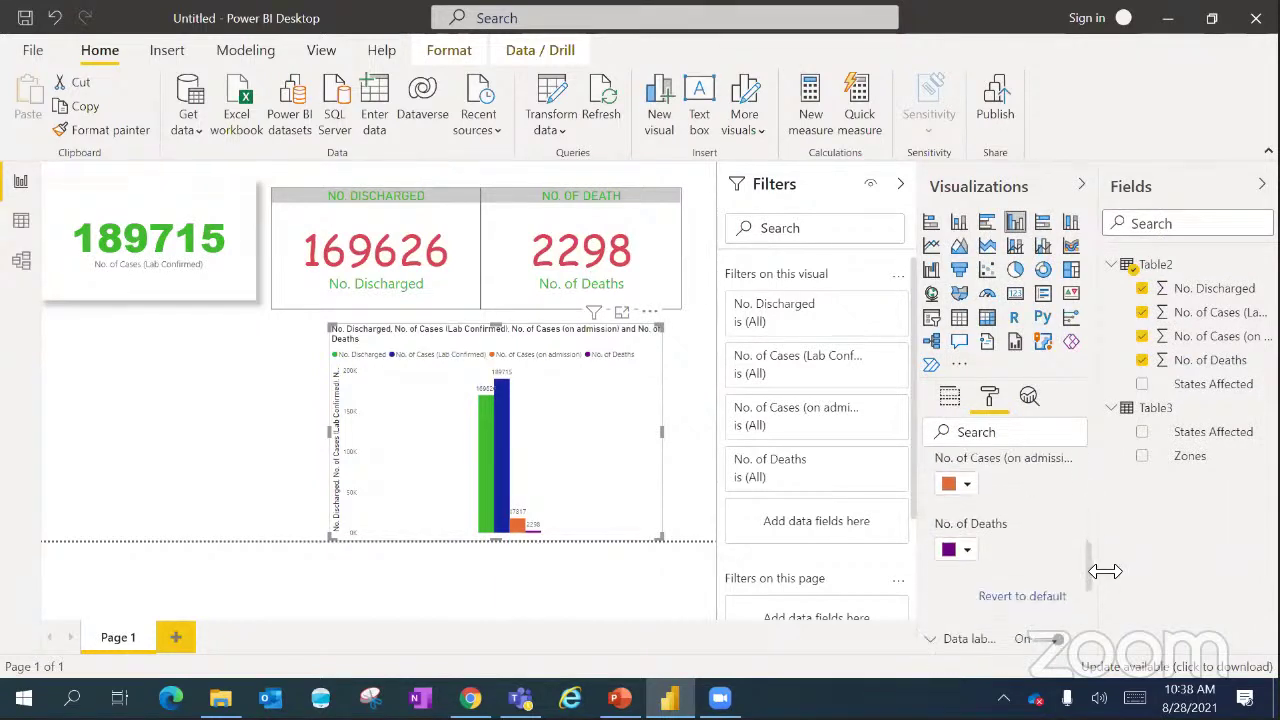
click(966, 549)
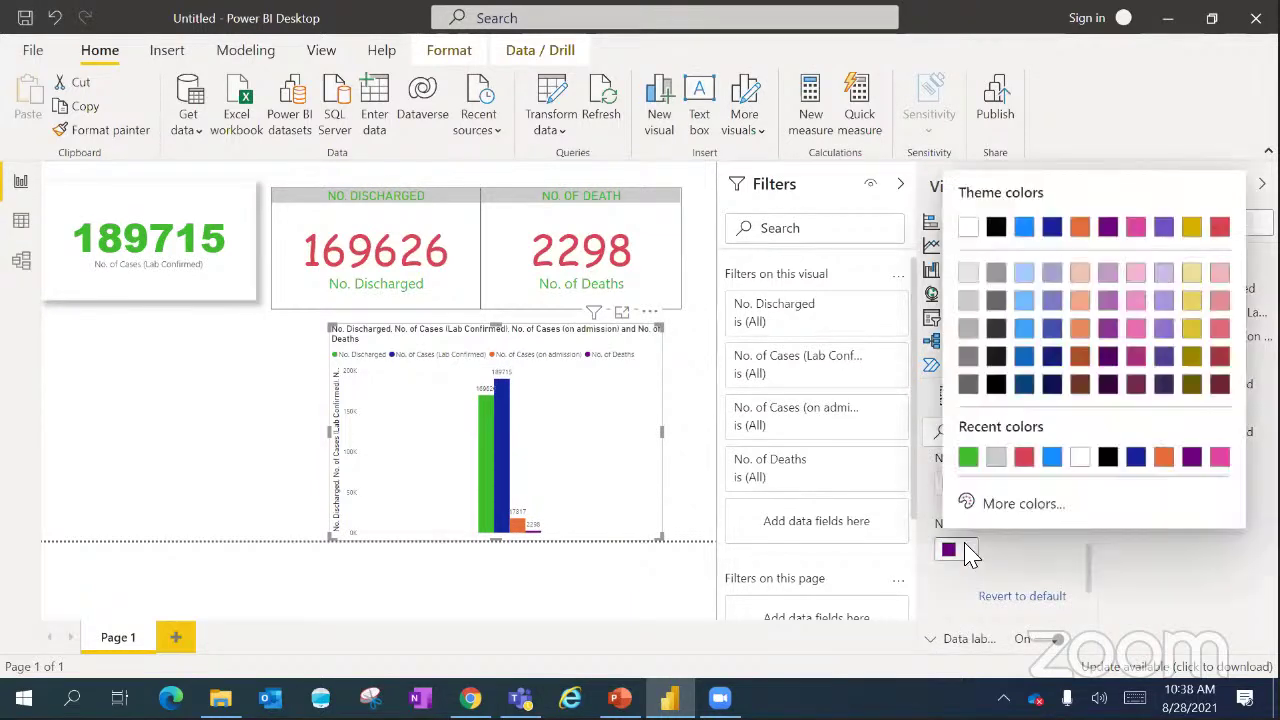
click(1220, 226)
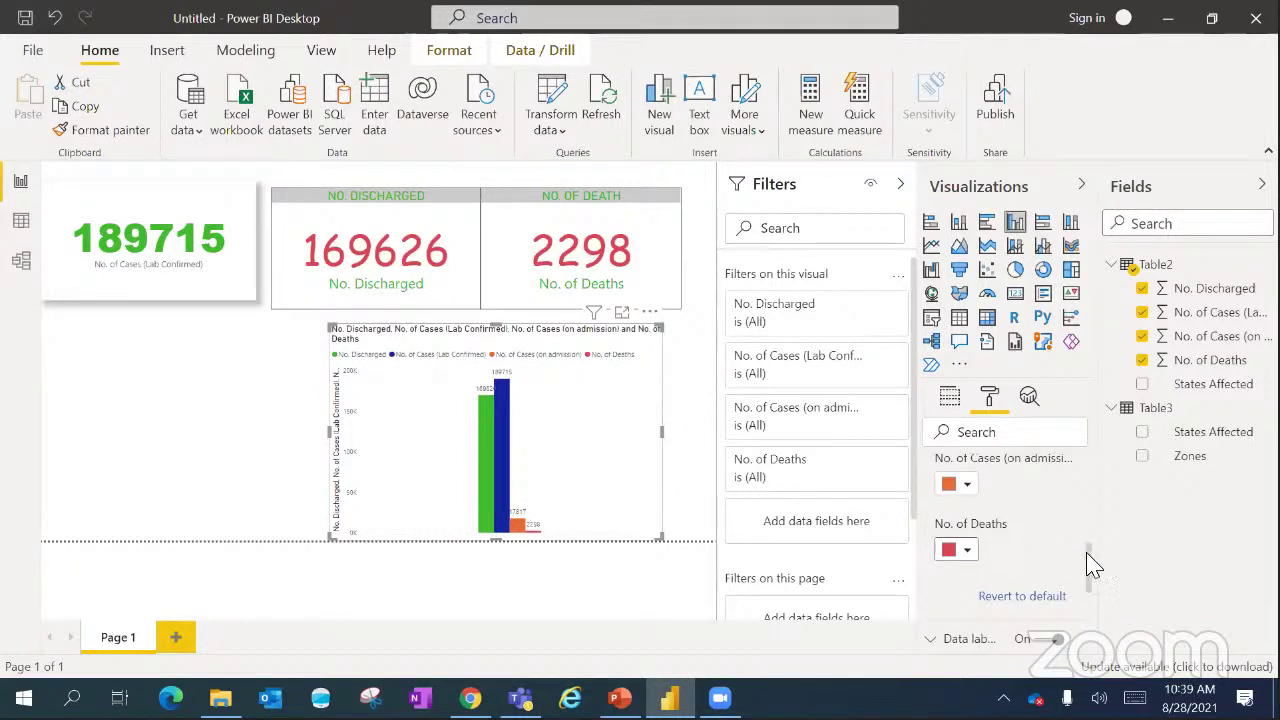
drag(1093, 565, 1090, 530)
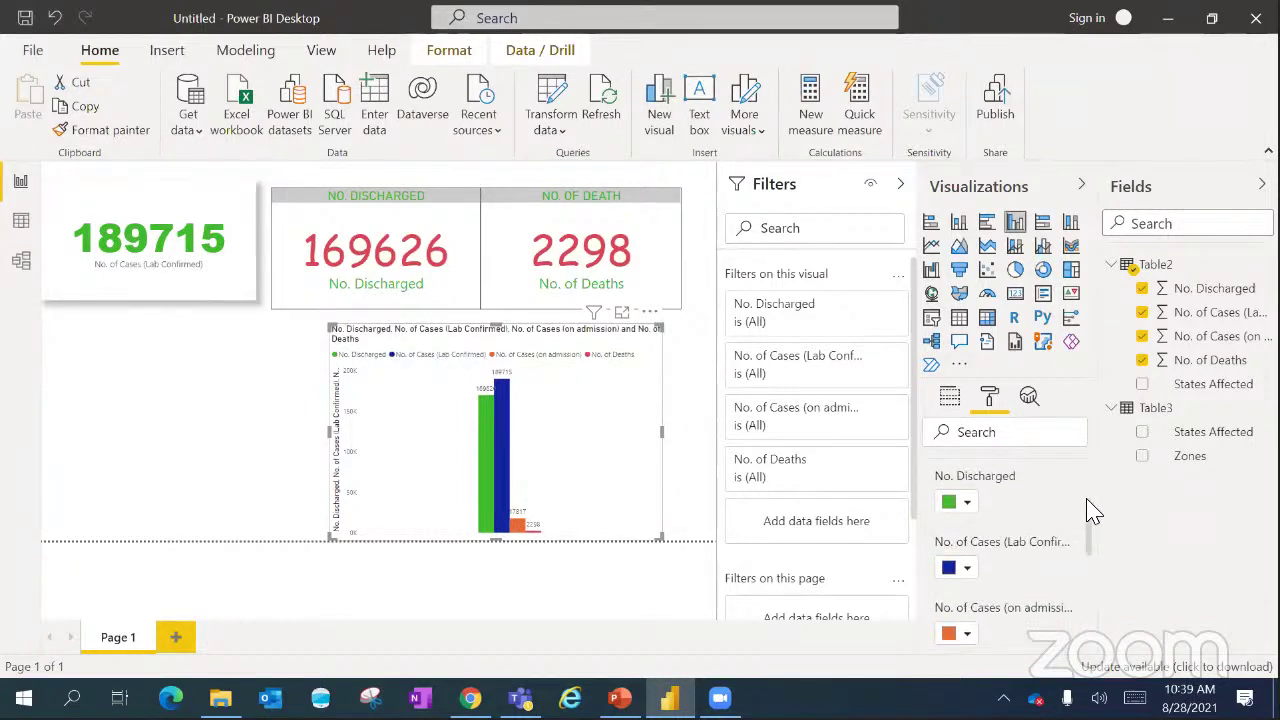
drag(1094, 523, 1086, 491)
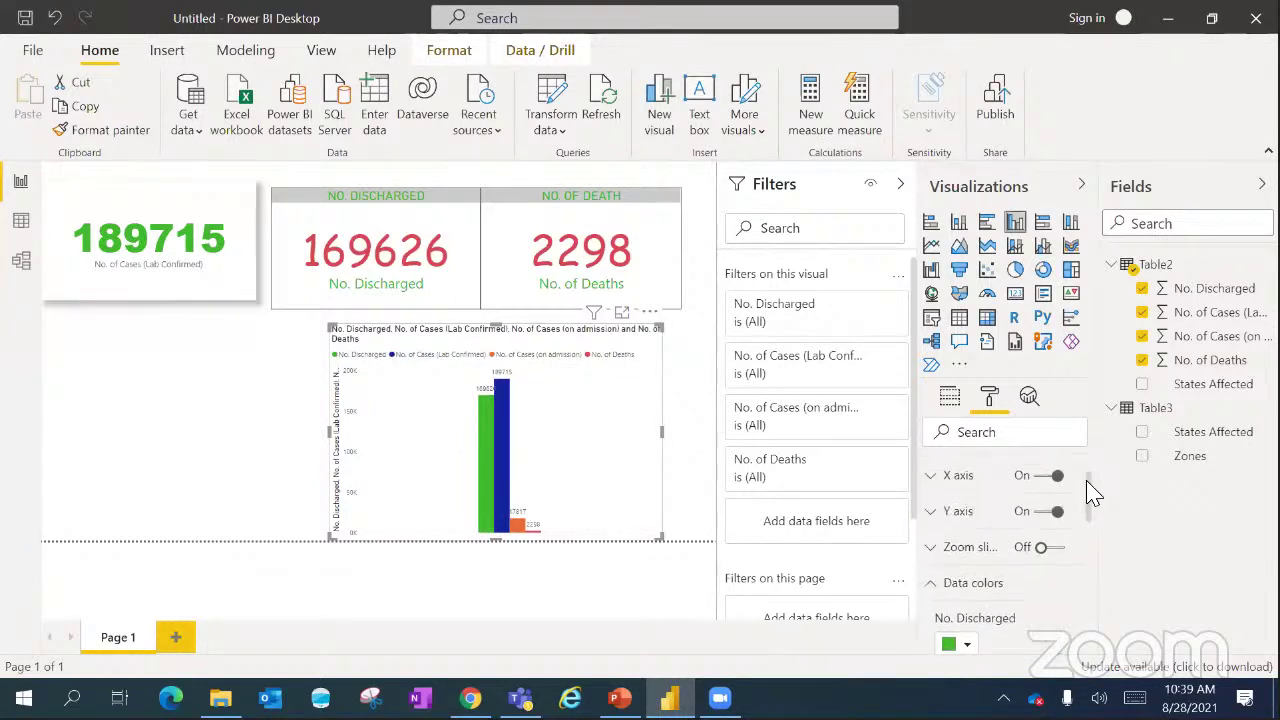
click(933, 588)
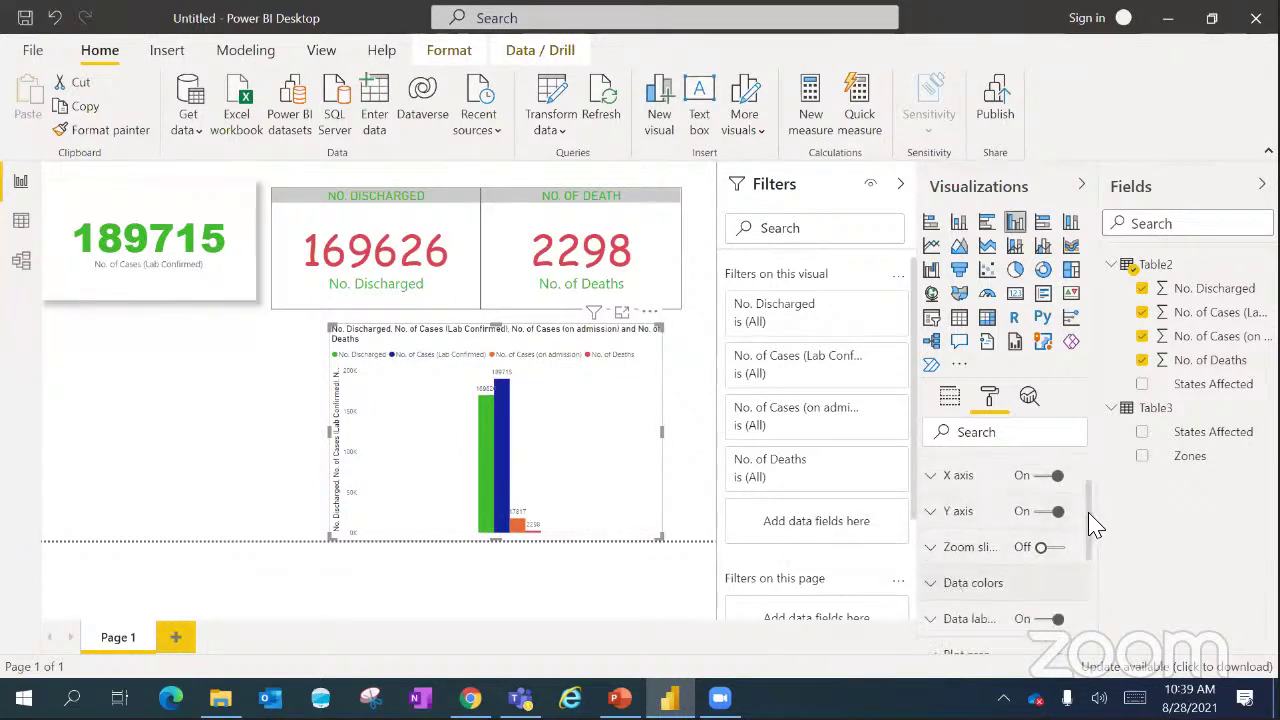
- Replace the column chart's title text with SUMMARY OF NCDC COVID-19 CASES
drag(1095, 525, 1106, 603)
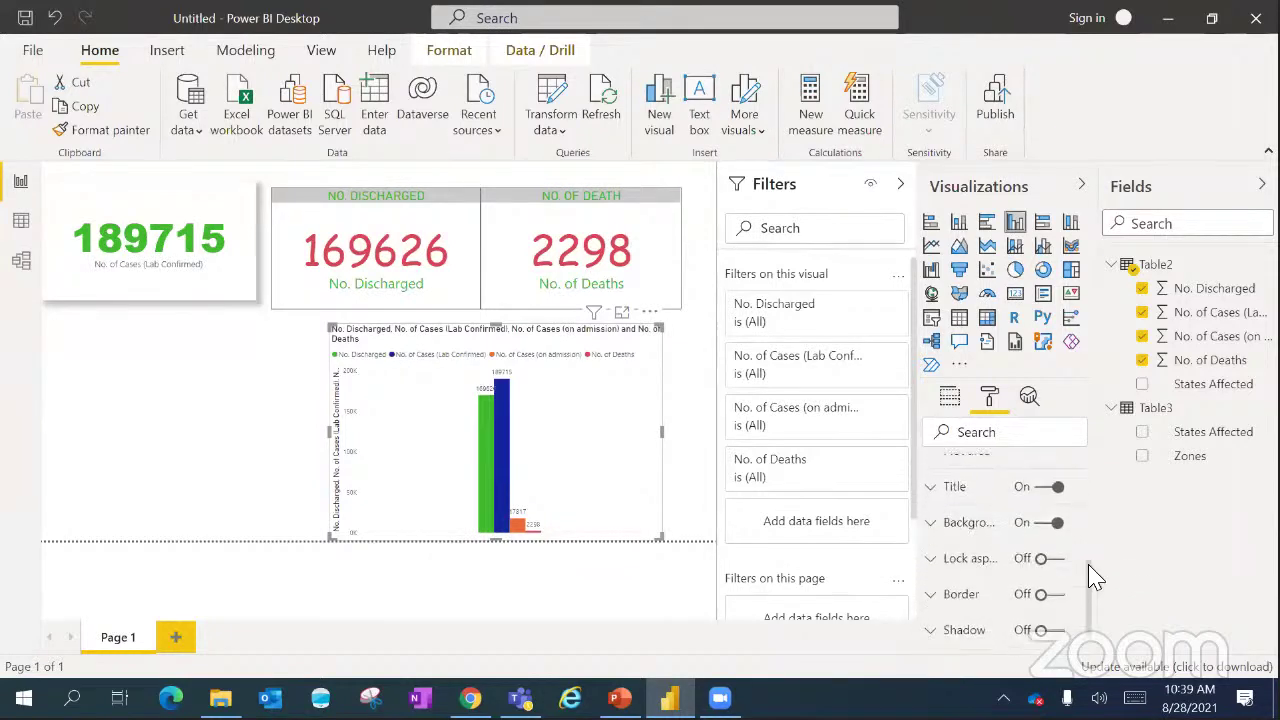
click(955, 490)
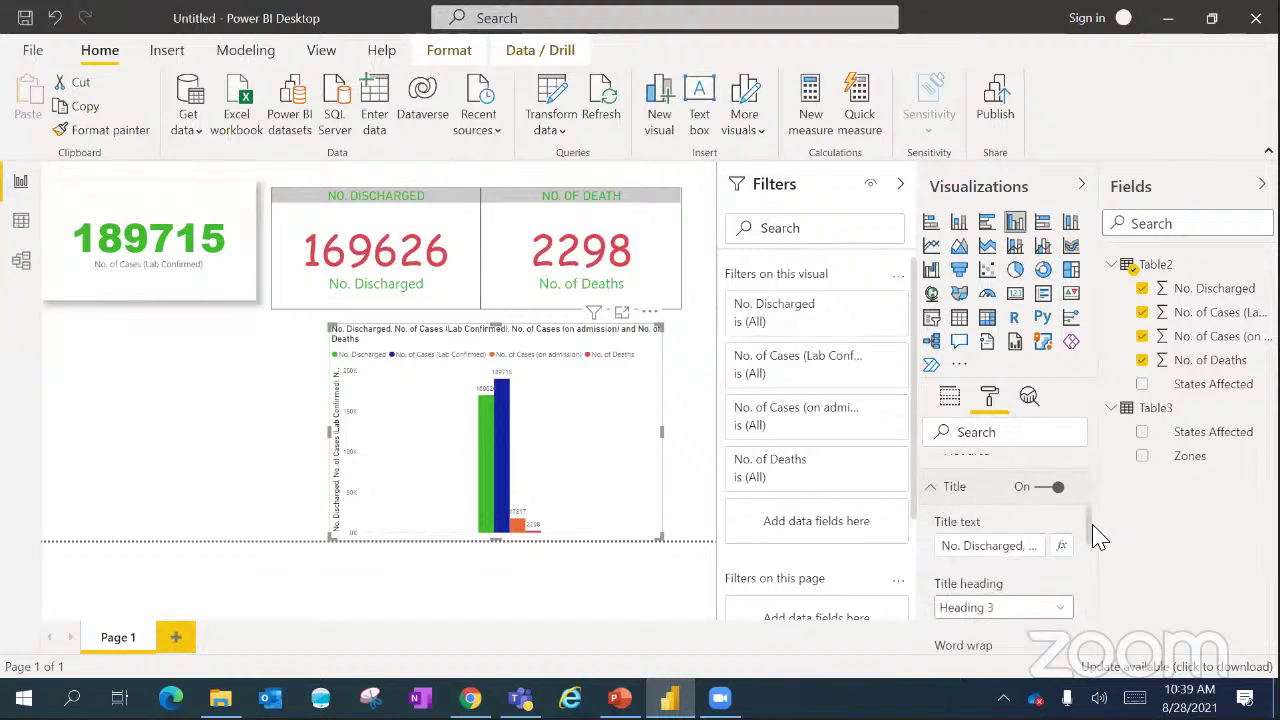
click(950, 550)
key(Right)
key(Right)
key(Right)
key(Right)
key(Right)
key(Right)
key(Right)
key(Right)
key(Right)
key(Right)
key(Right)
key(Right)
key(Right)
key(Right)
key(Right)
key(Right)
key(Right)
key(Right)
key(Right)
key(Right)
key(Right)
key(Right)
key(Right)
key(Right)
key(Right)
key(Right)
key(Right)
key(Right)
key(Right)
key(Right)
key(Right)
key(Right)
key(Right)
key(Right)
key(Right)
key(Right)
key(Right)
key(Right)
key(Right)
key(Right)
key(ctrl+a)
key(BackSpace)
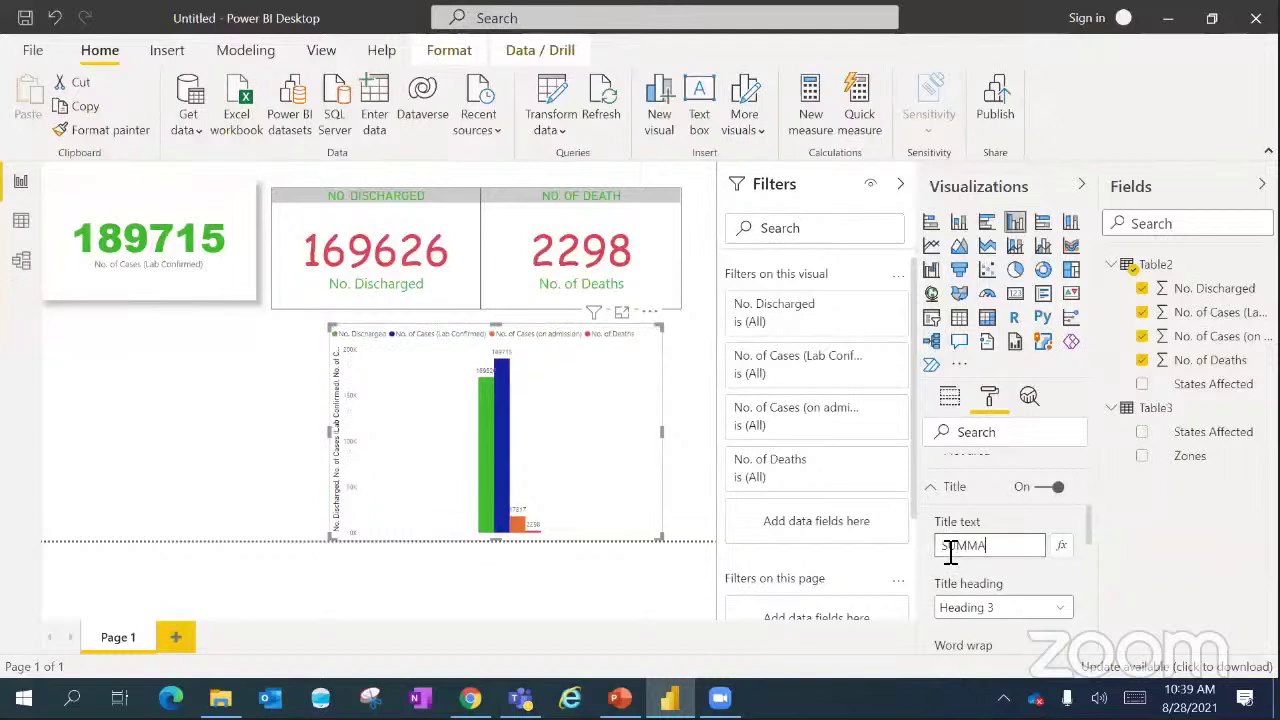
text(SUMMARY )
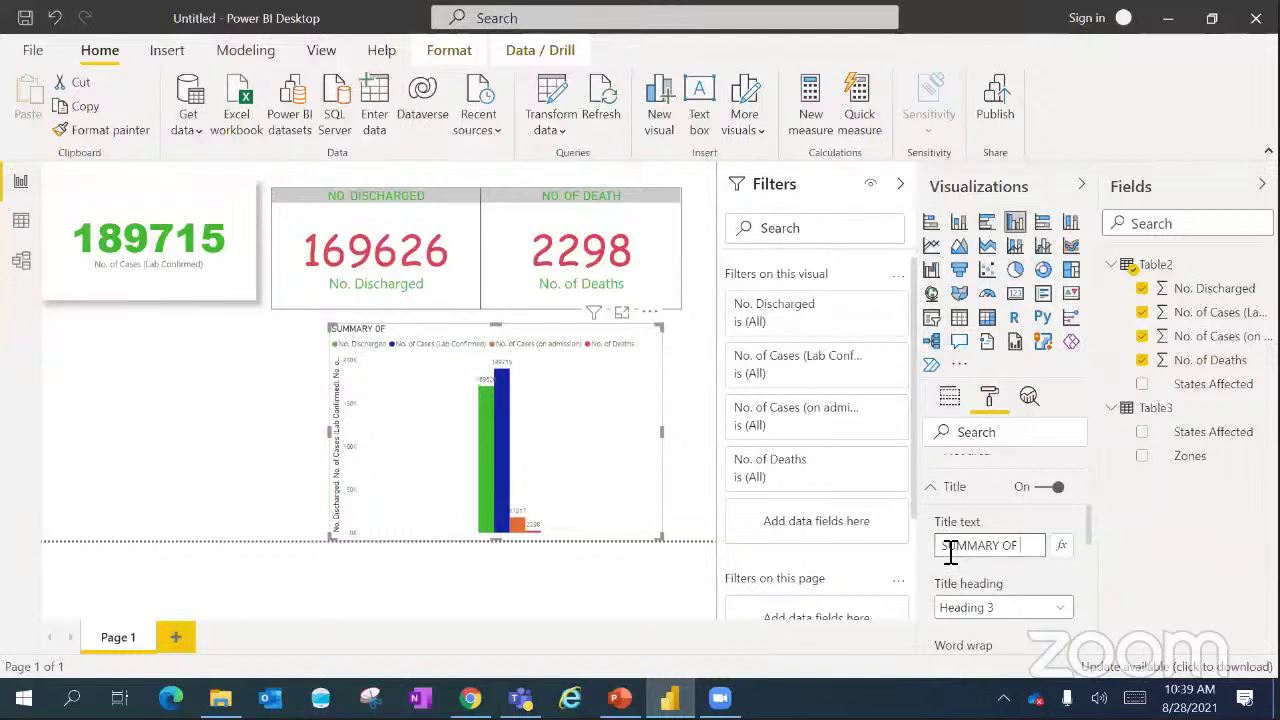
text(OF NCDC C)
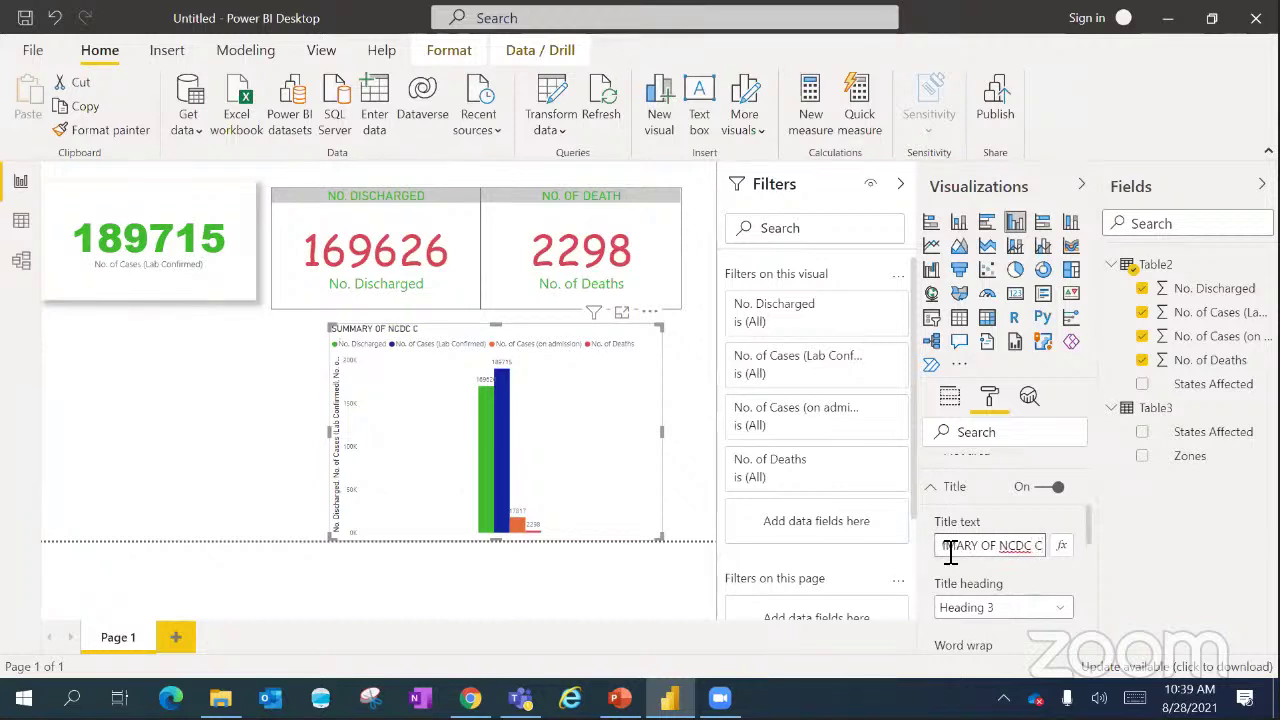
key(BackSpace)
text(COVID-19 CASES)
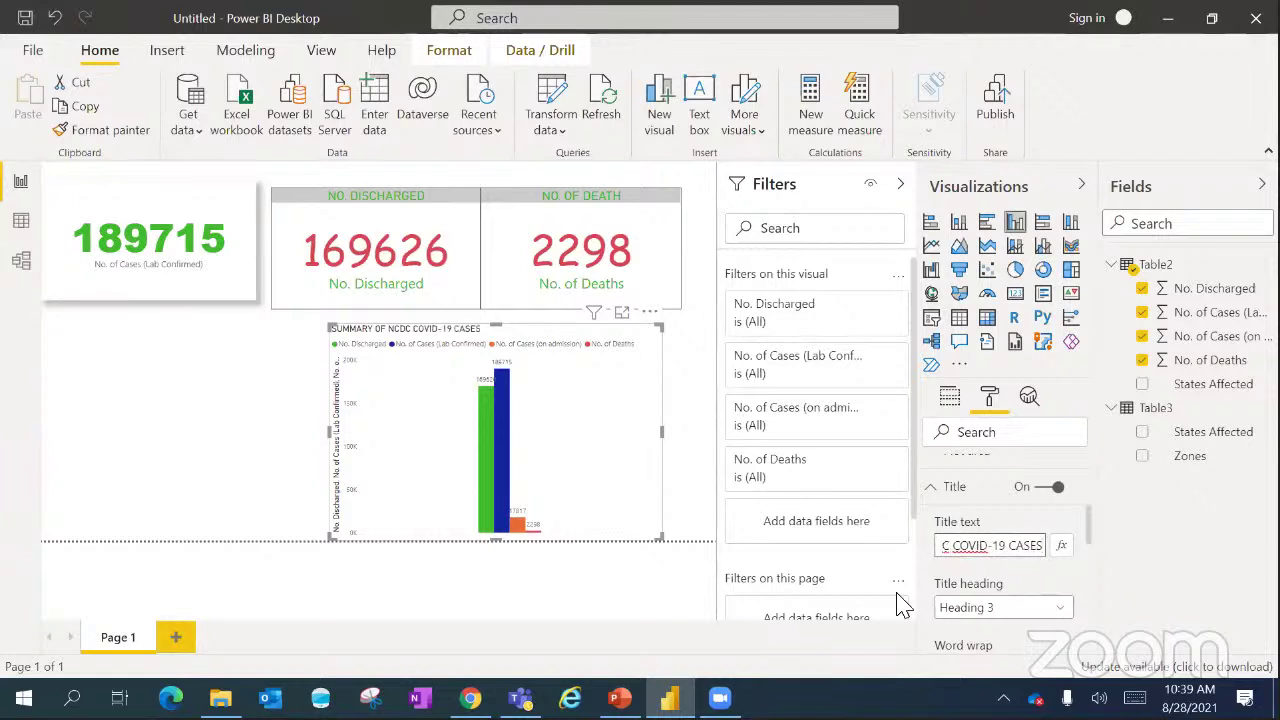
key(Return)
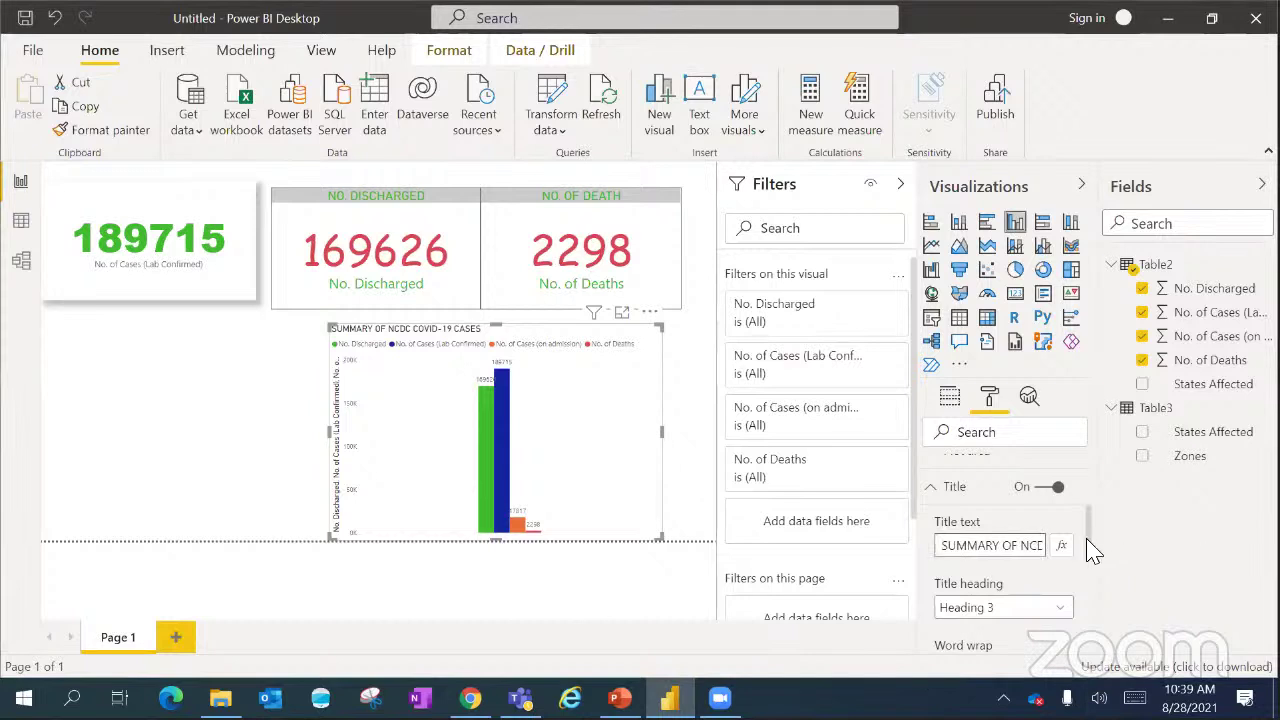
- Center the column chart's title and set its text size to 18 pt
drag(1086, 537, 1105, 607)
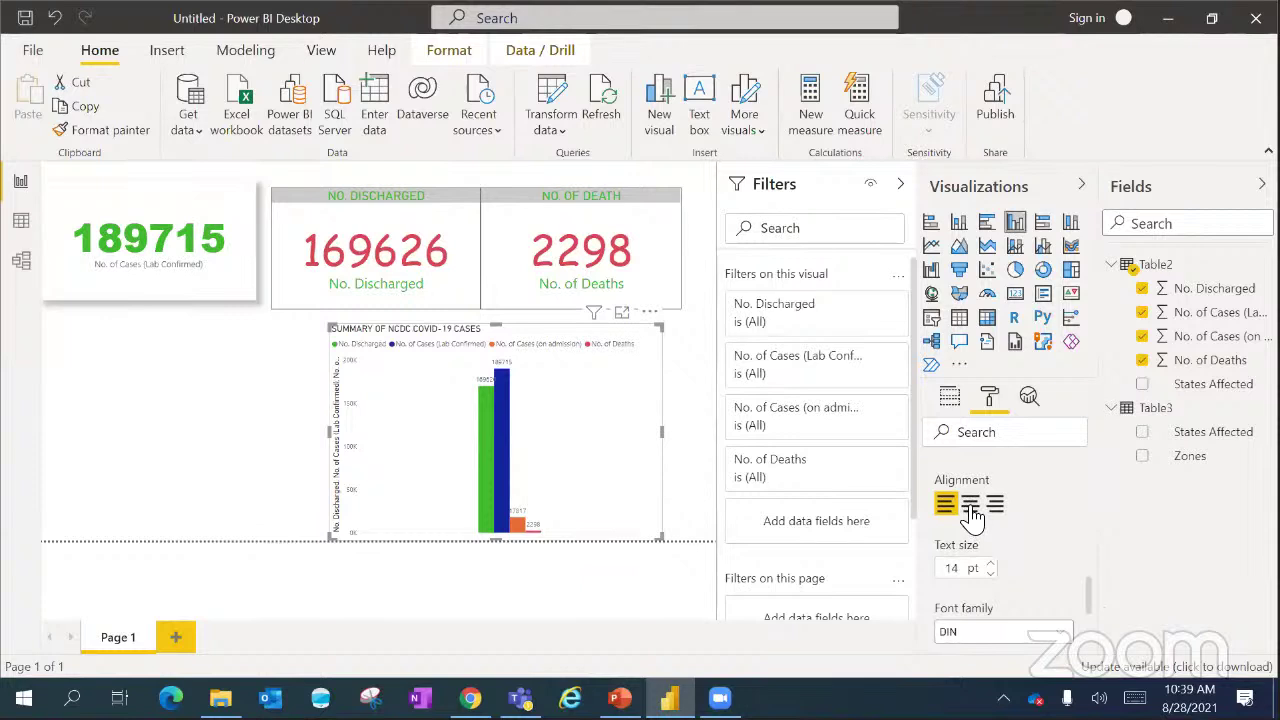
click(970, 507)
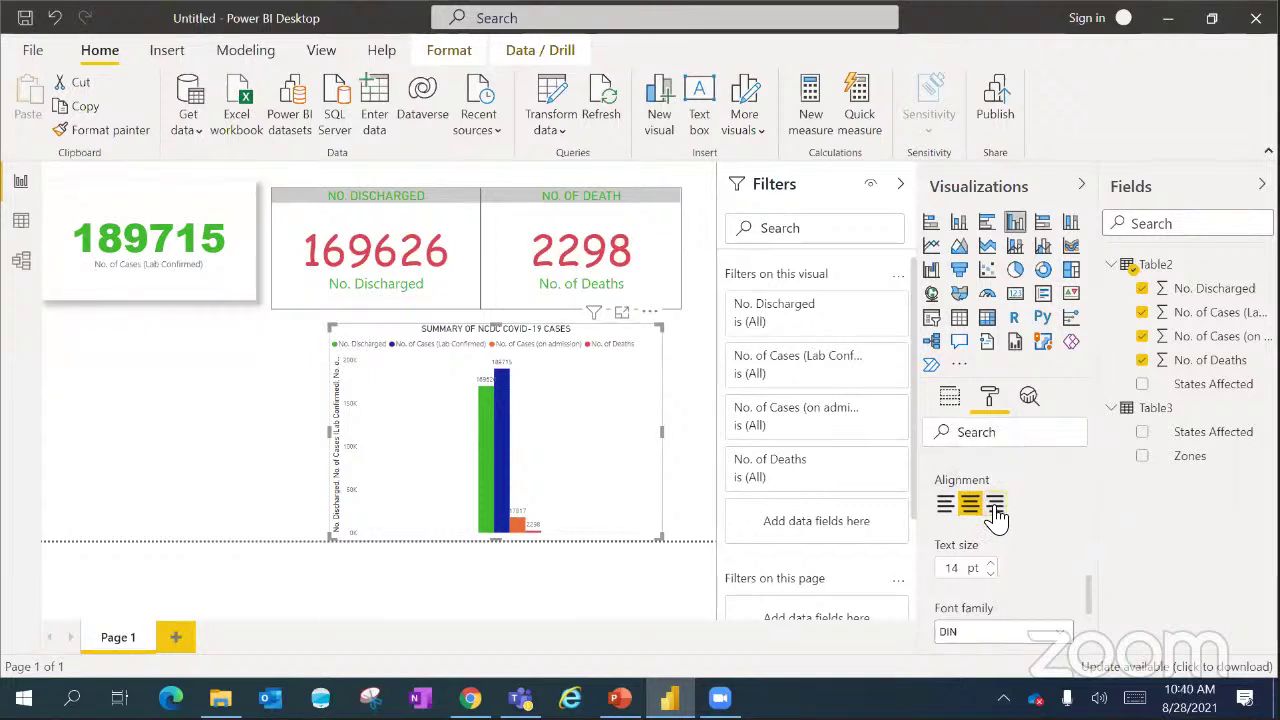
click(995, 508)
click(970, 508)
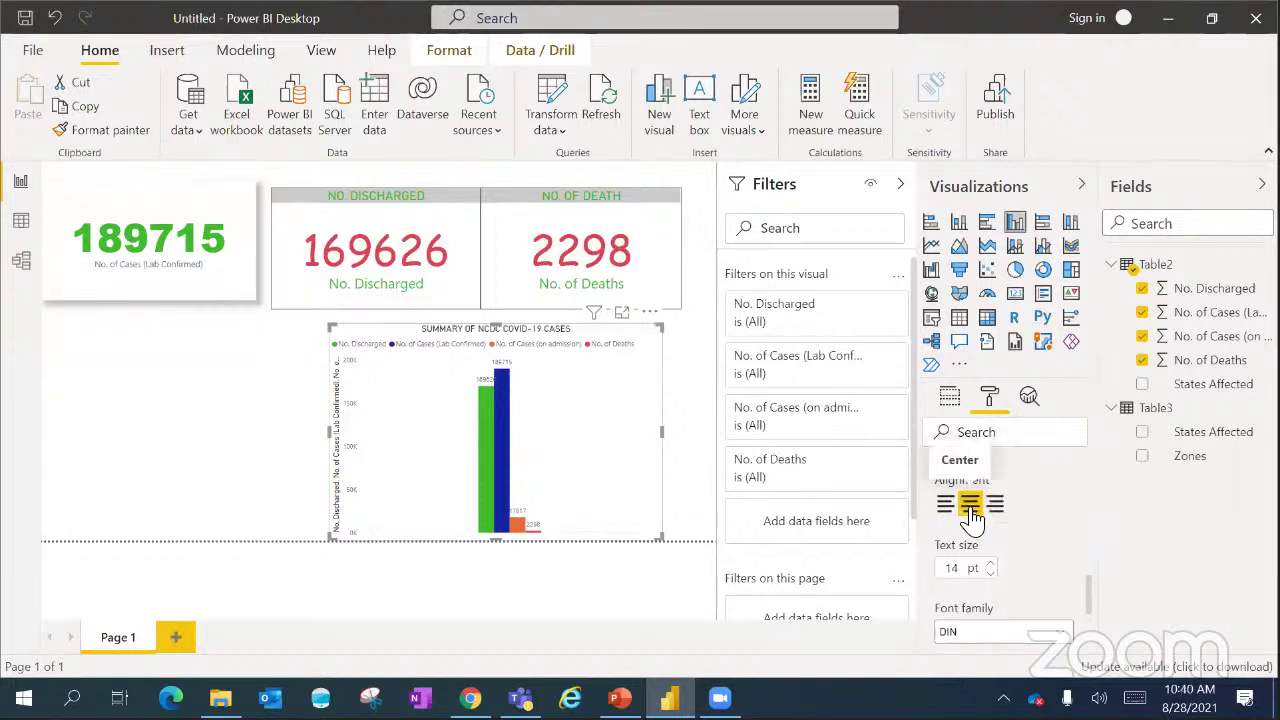
click(993, 563)
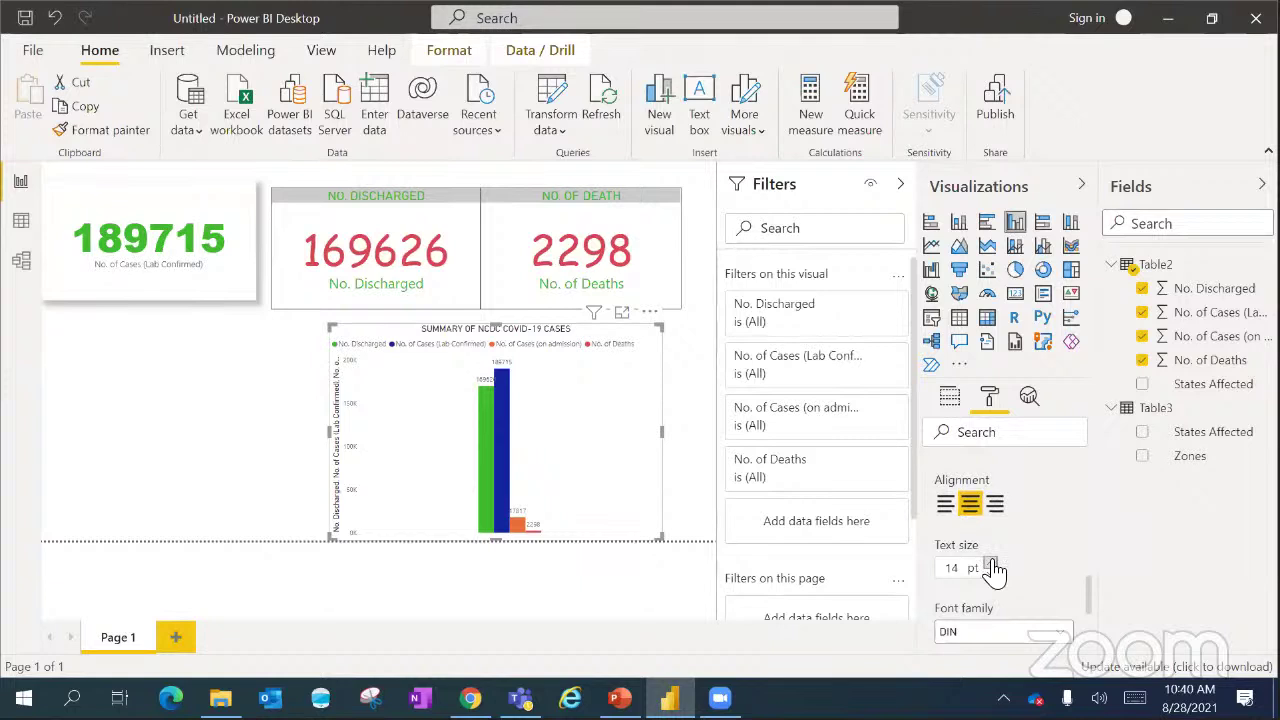
click(993, 563)
click(993, 563)
click(993, 563)
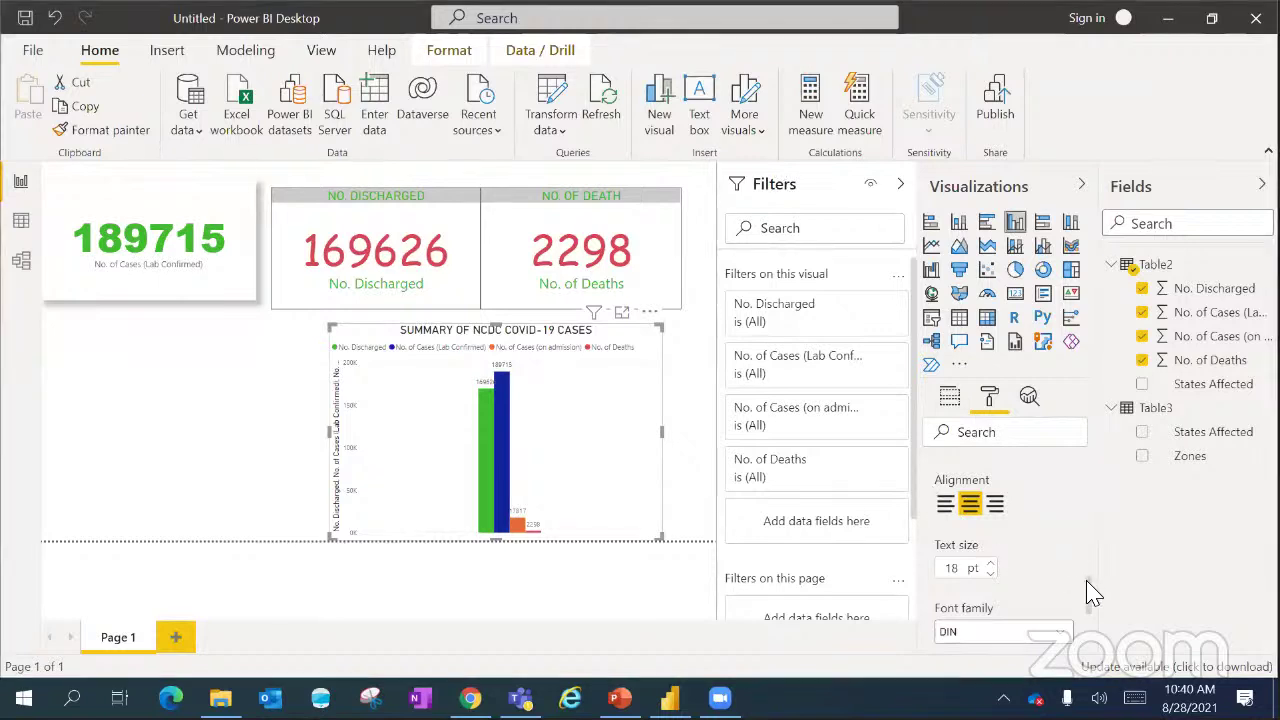
- Enlarge the column chart from its upper-left corner to the top of the page so that it overlaps the cards
drag(1092, 592, 1096, 522)
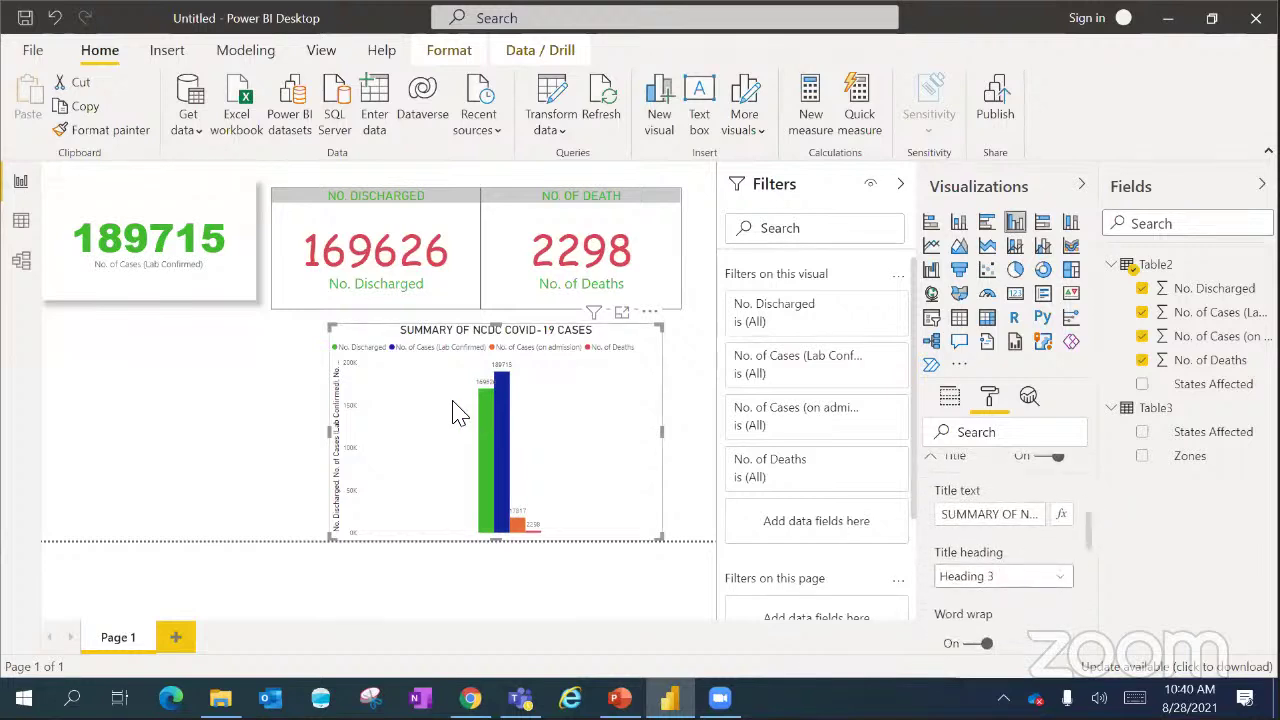
drag(330, 326, 130, 168)
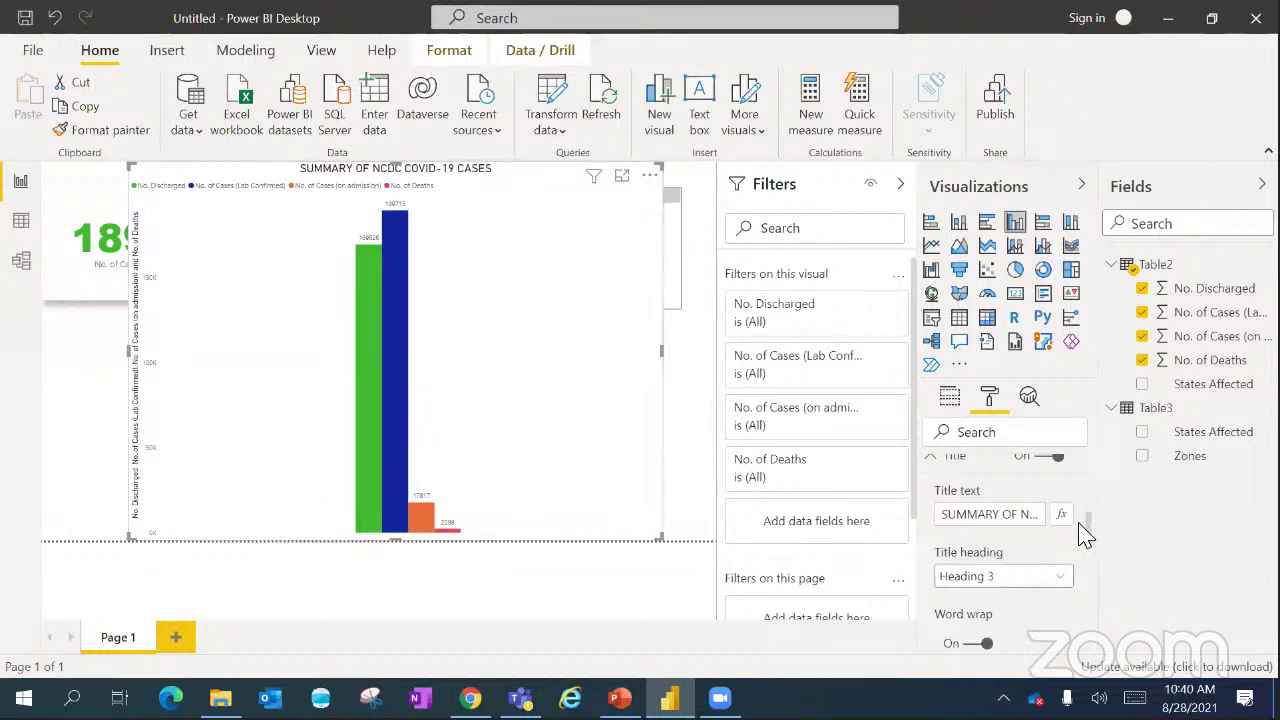
mouse_move(1093, 543)
mouse_down()
mouse_move(1103, 590)
mouse_move(1094, 533)
mouse_up()
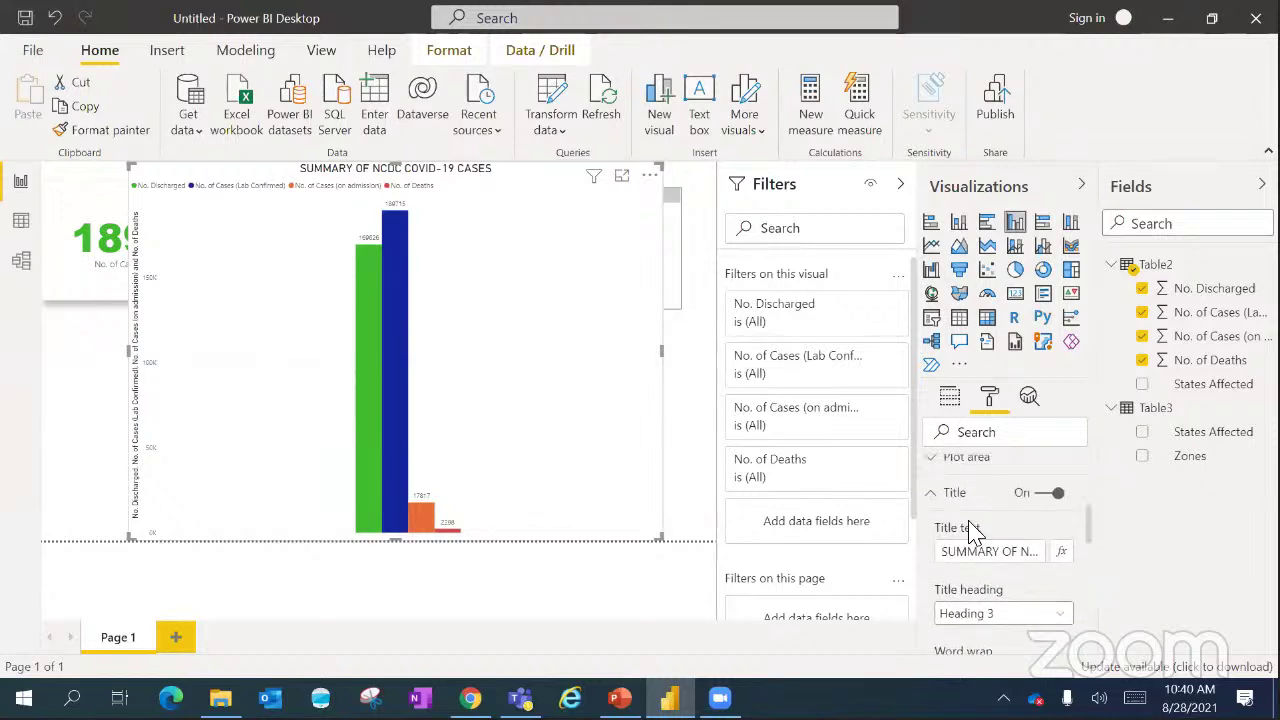
- Turn on the border around the column chart on Page 1
click(936, 505)
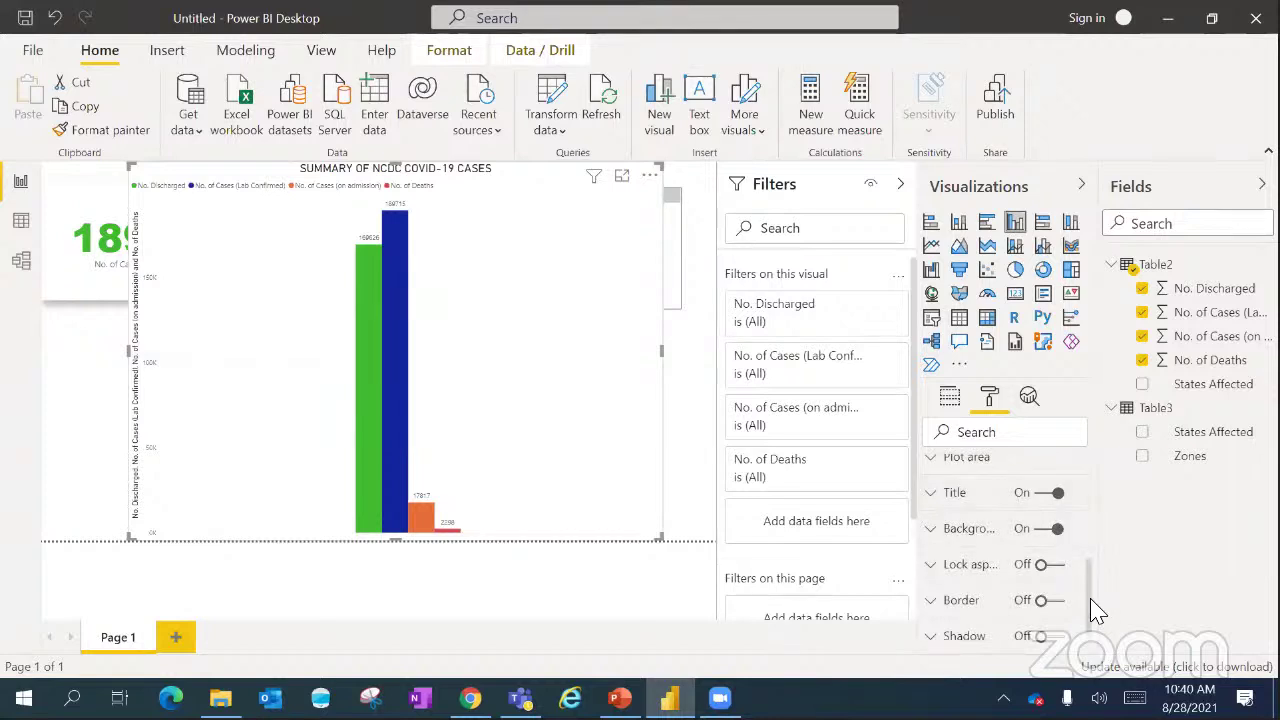
click(1064, 605)
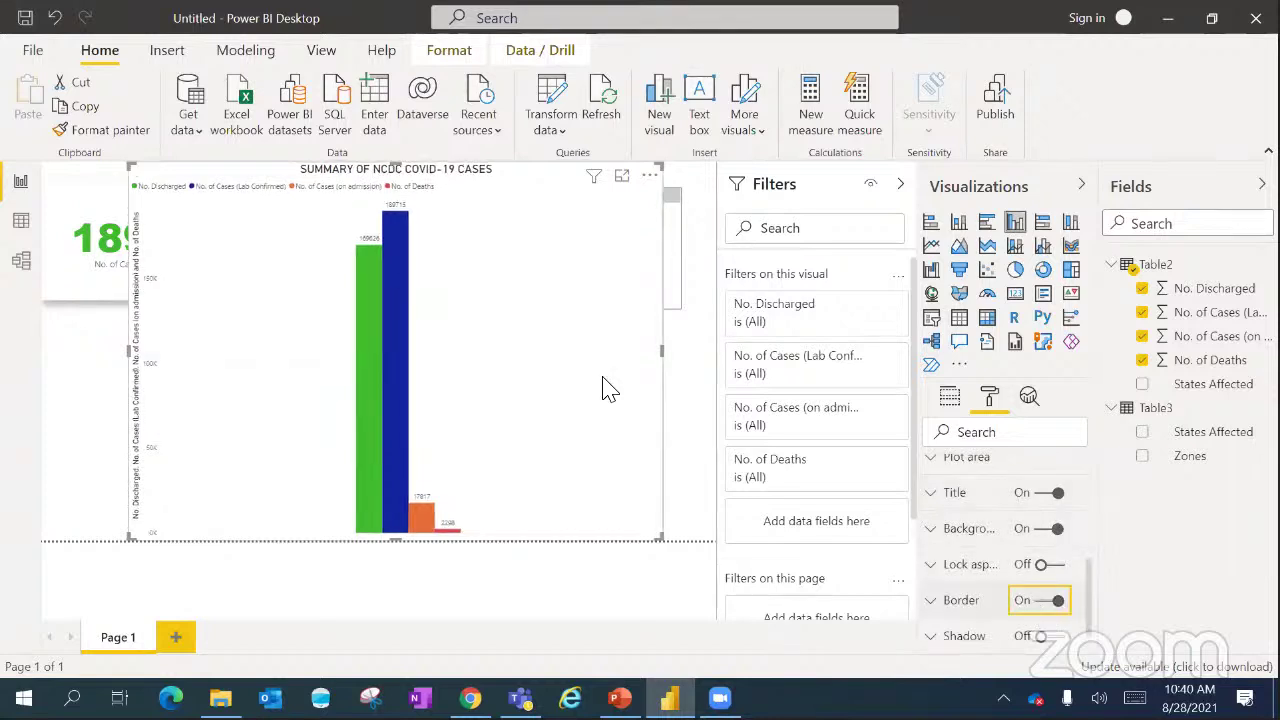
click(697, 382)
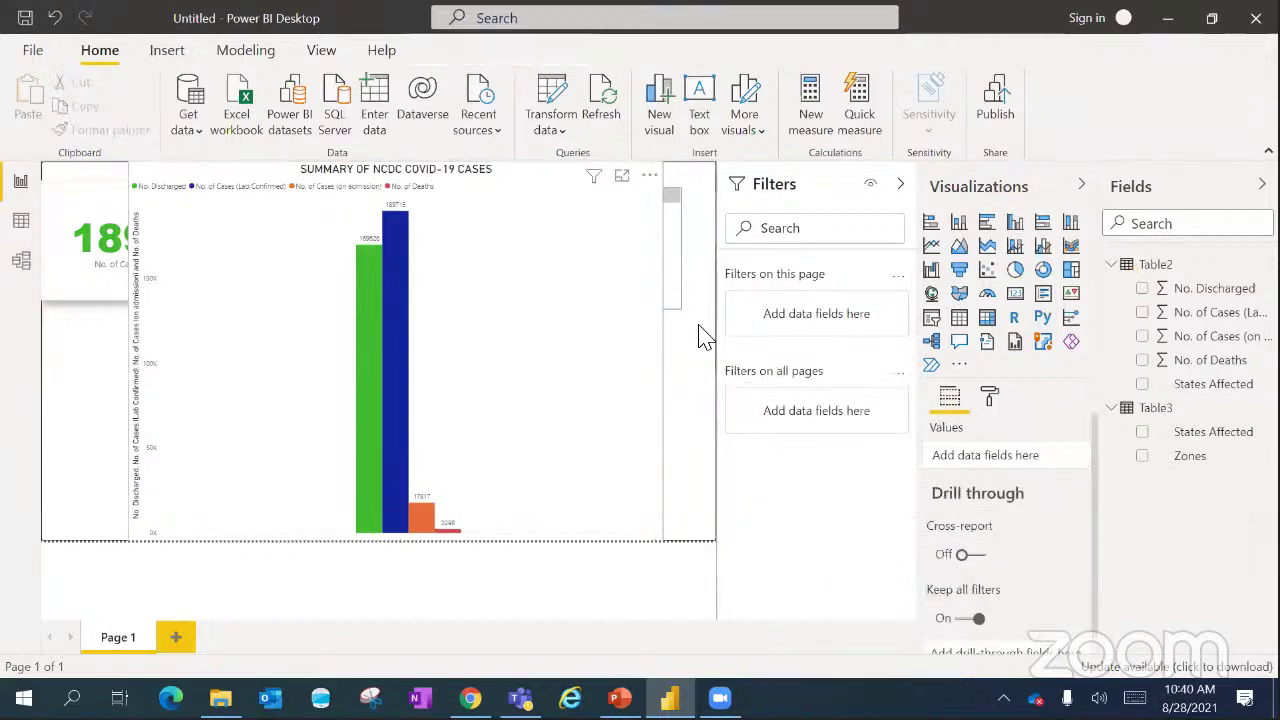
- Shrink the column chart from its upper-right corner so that it sits below the cards
click(668, 422)
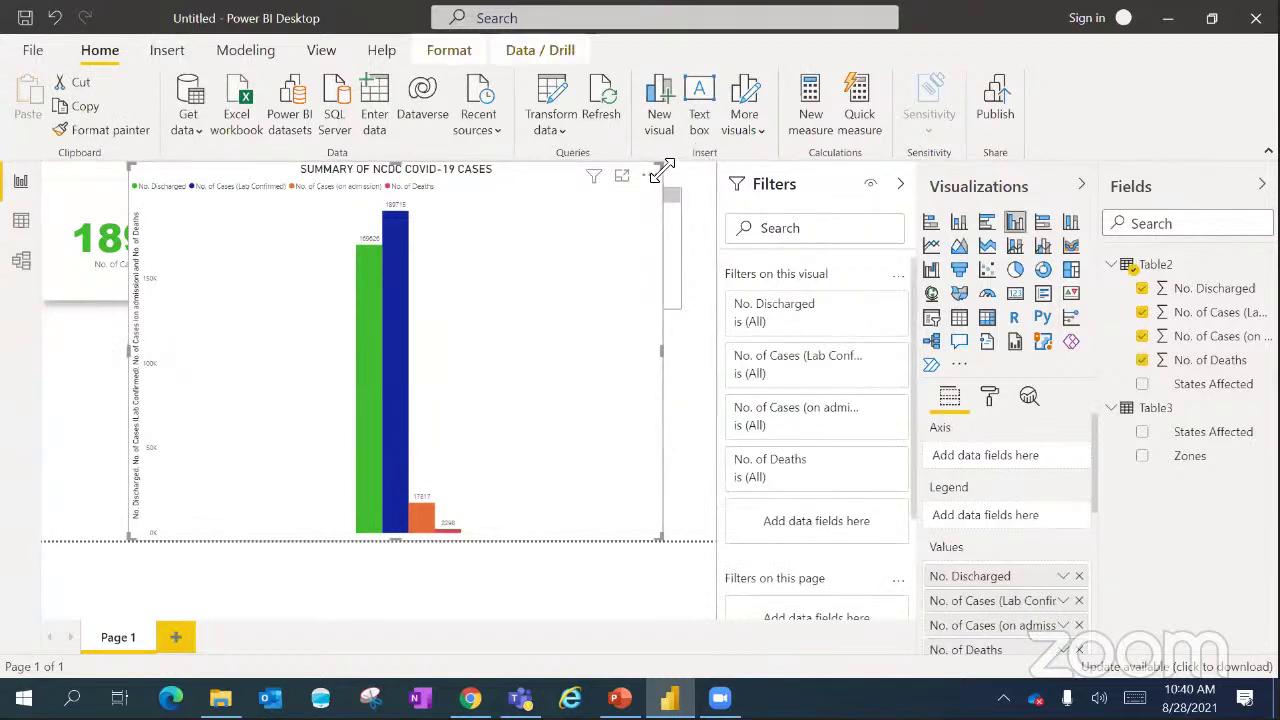
drag(658, 172, 386, 320)
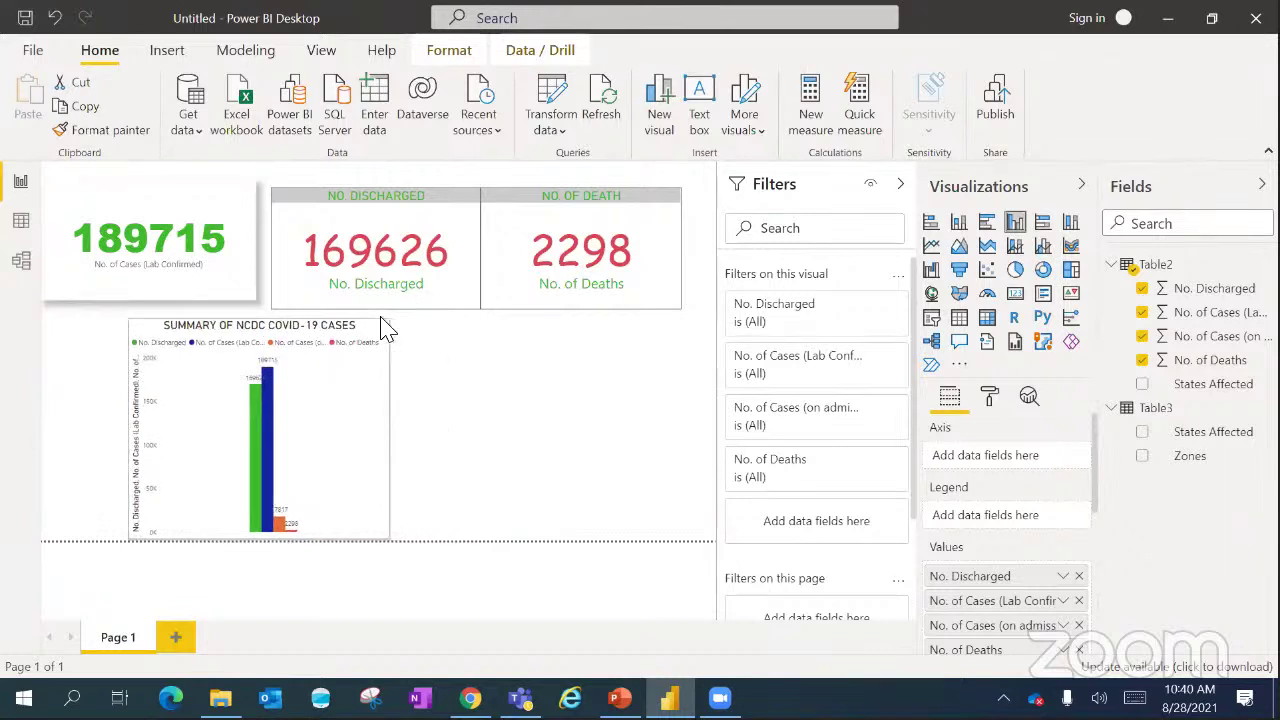
click(478, 378)
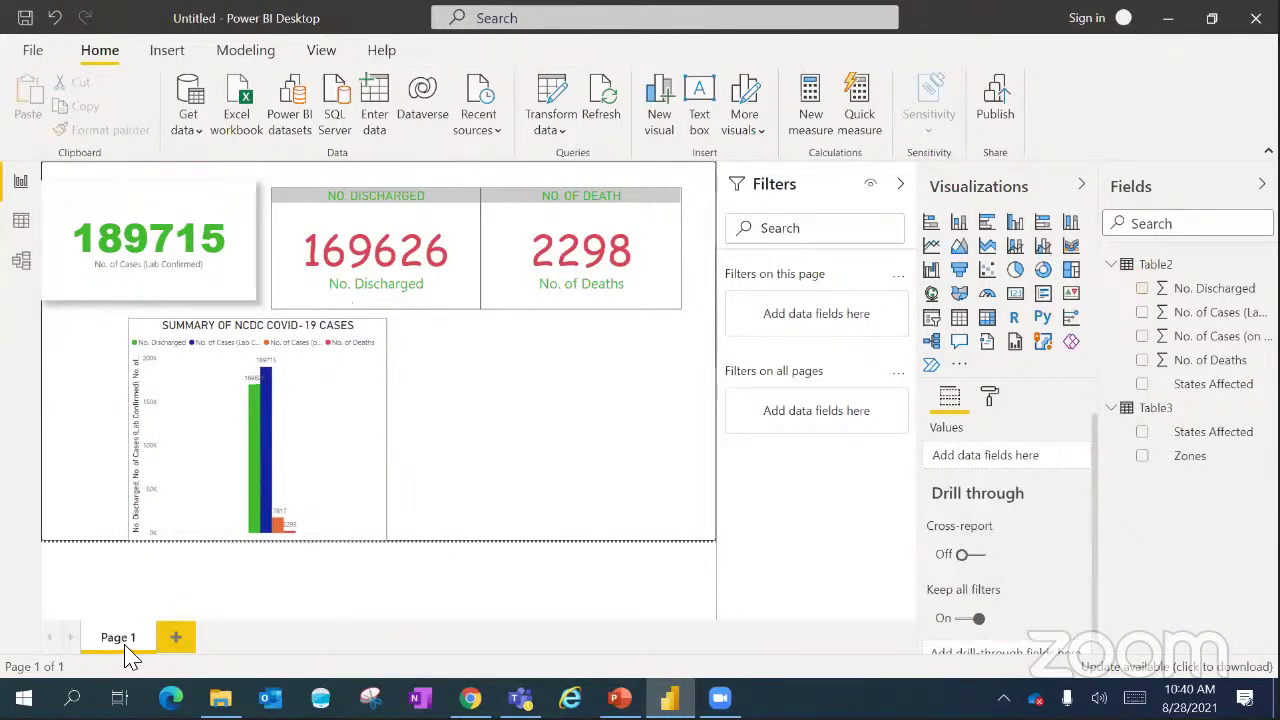
- Add a second report page and insert a map located by Table2's States Affected, enlarged to cover most of the page
click(176, 638)
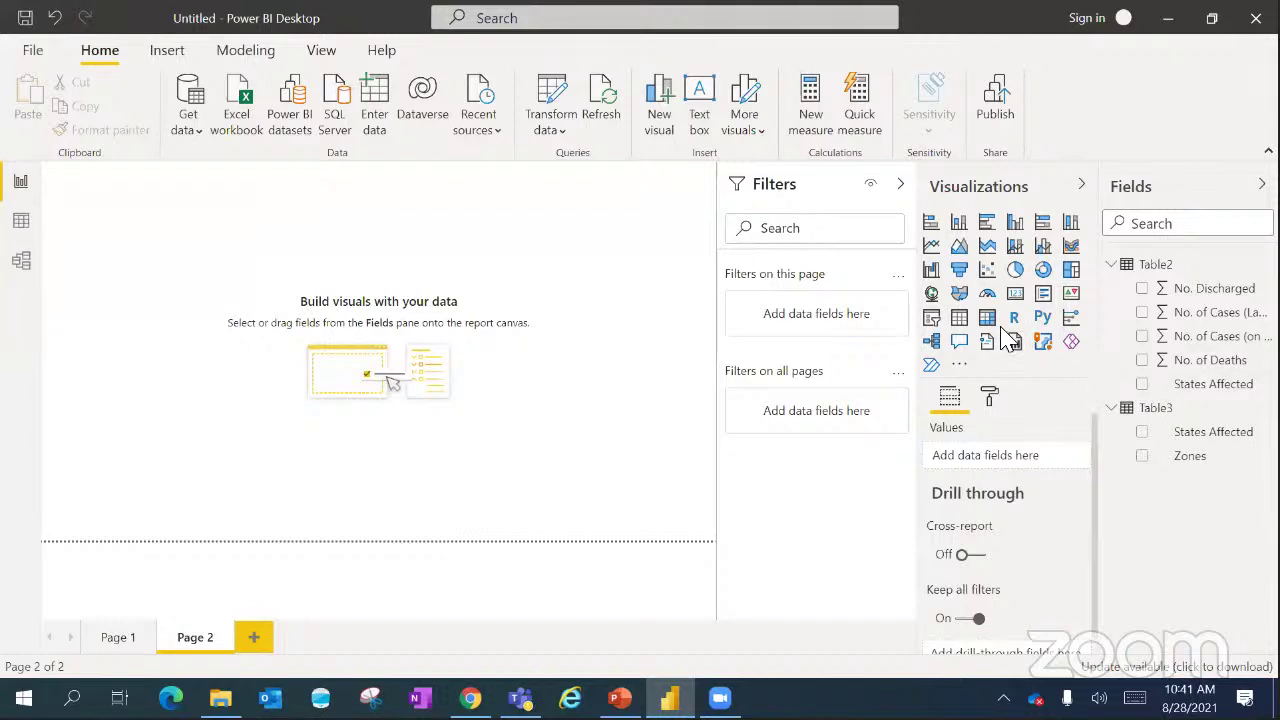
click(932, 294)
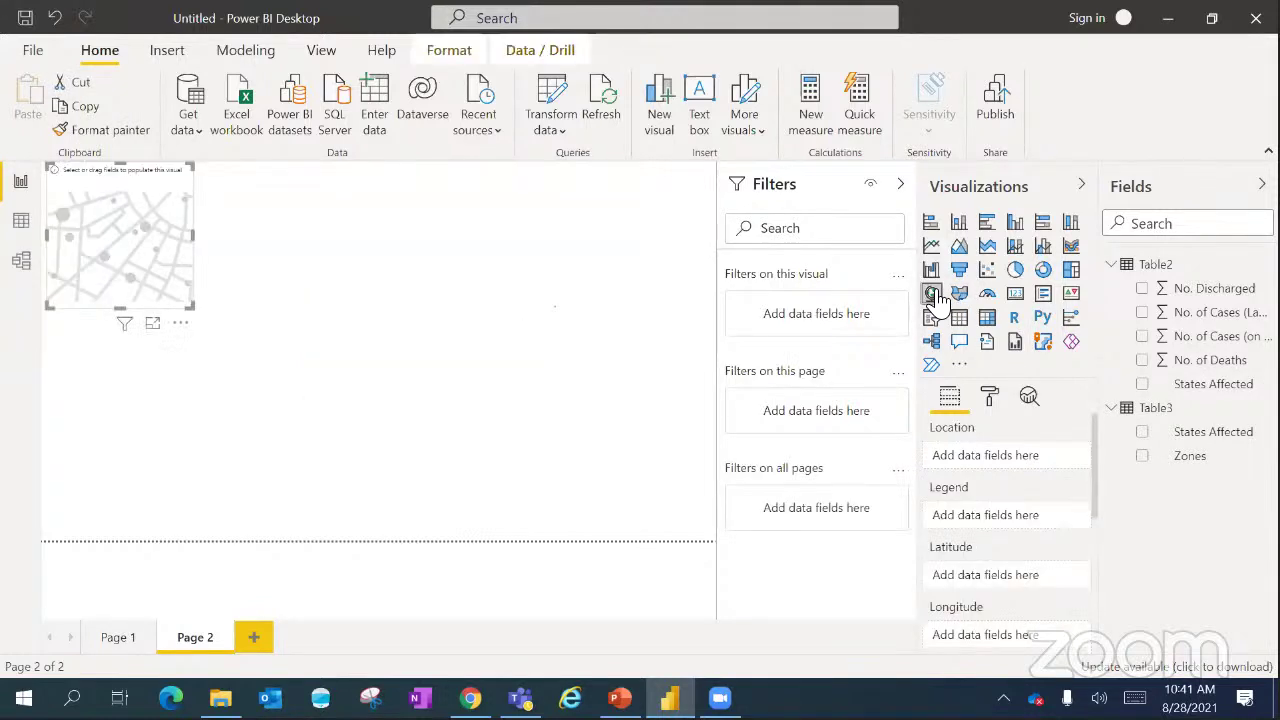
click(1143, 386)
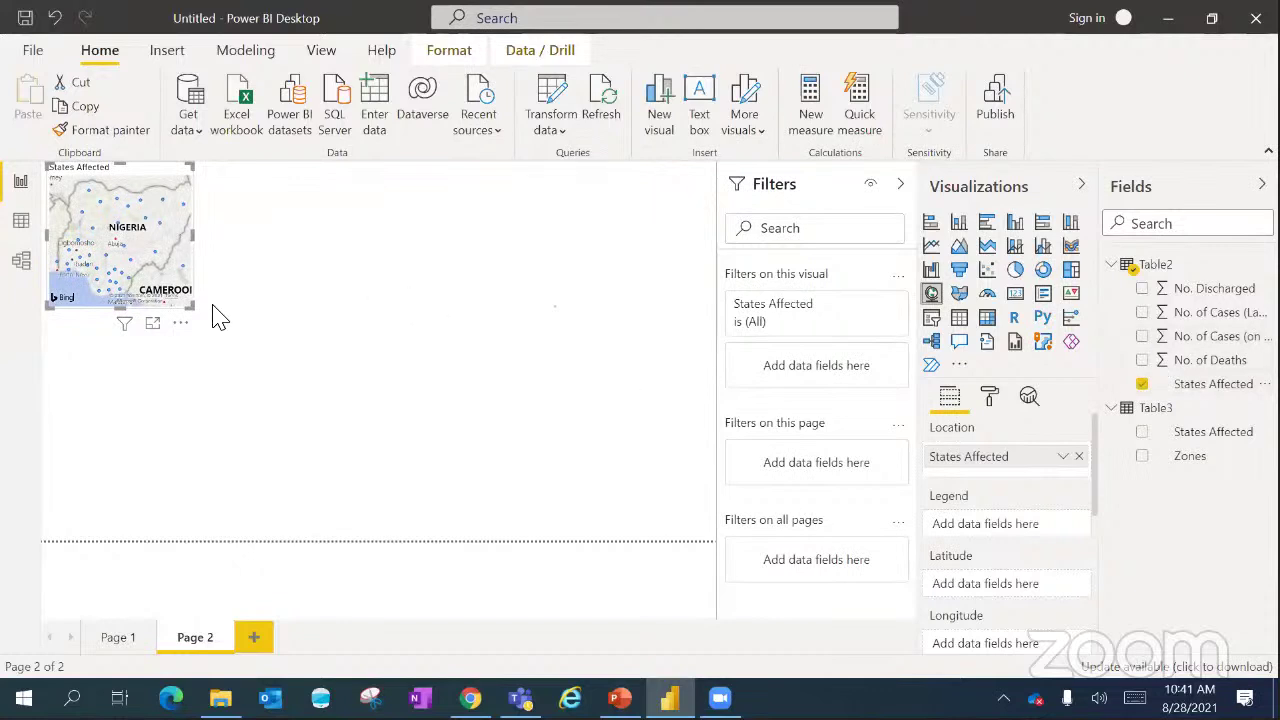
drag(190, 307, 617, 531)
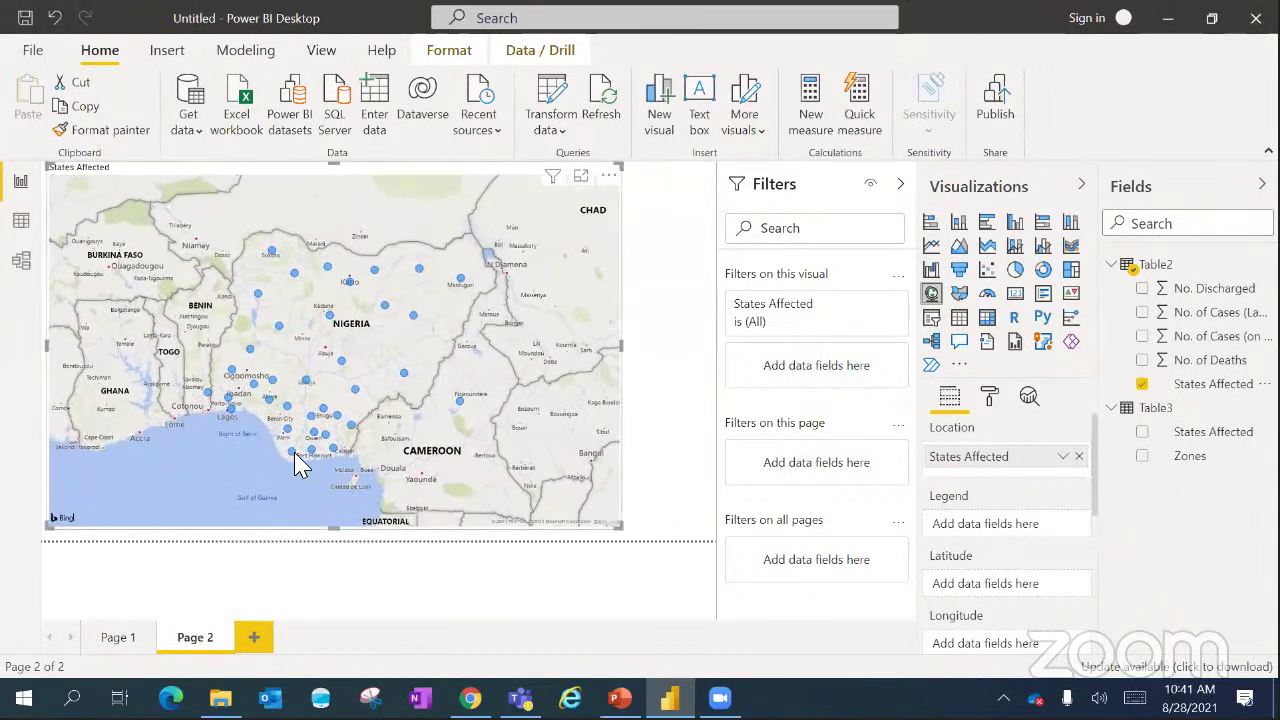
mouse_move(296, 460)
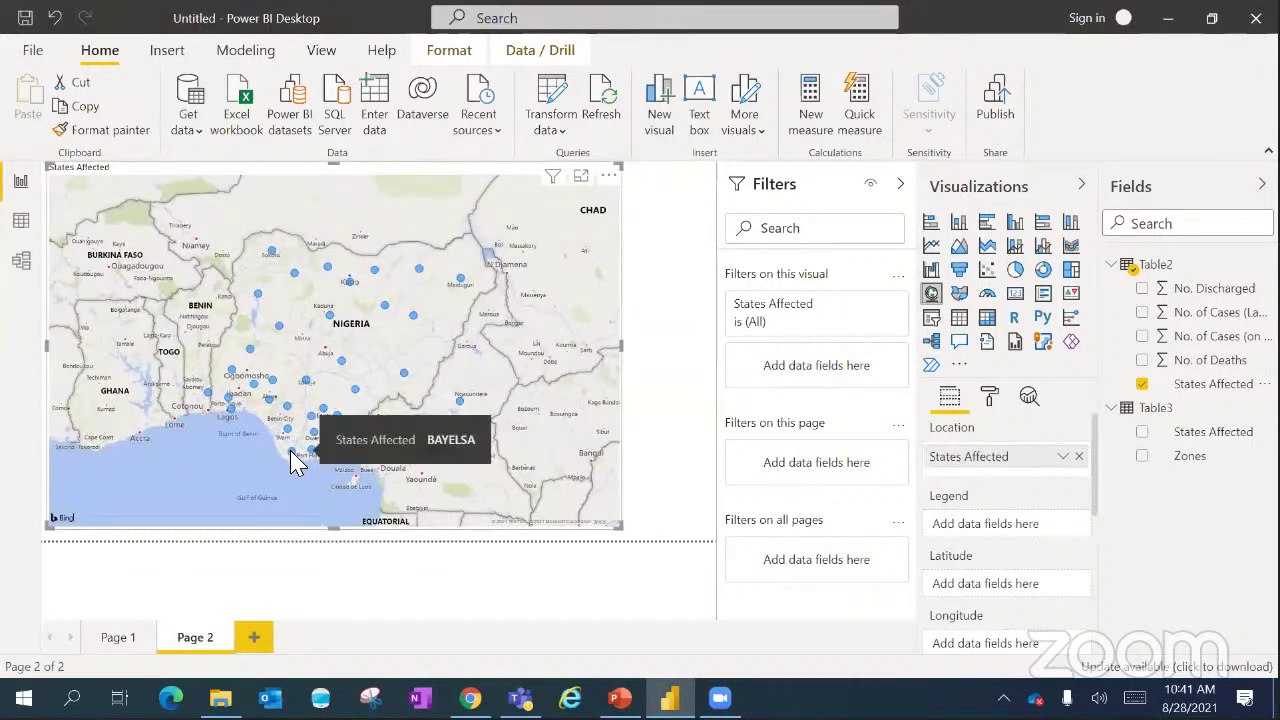
mouse_move(287, 434)
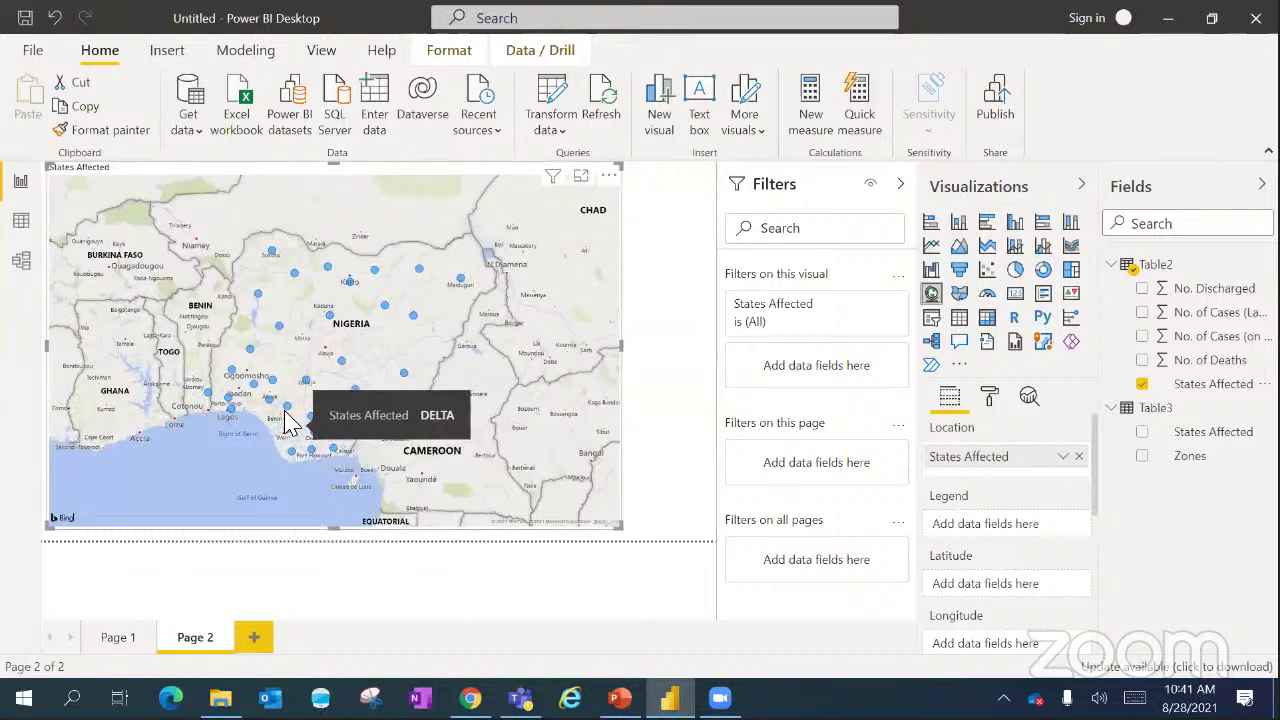
- Add No. of Cases (Lab Confirmed) to the map and reduce the map visual to roughly half the page width
mouse_move(866, 320)
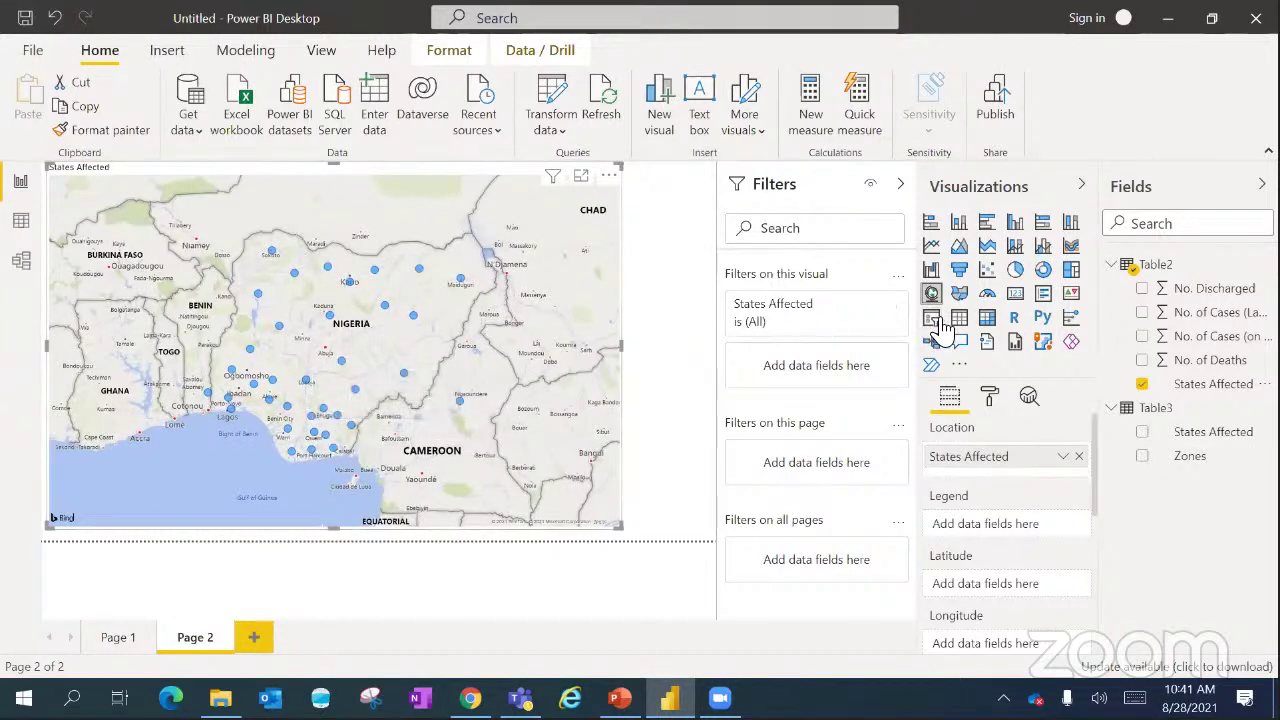
click(1224, 324)
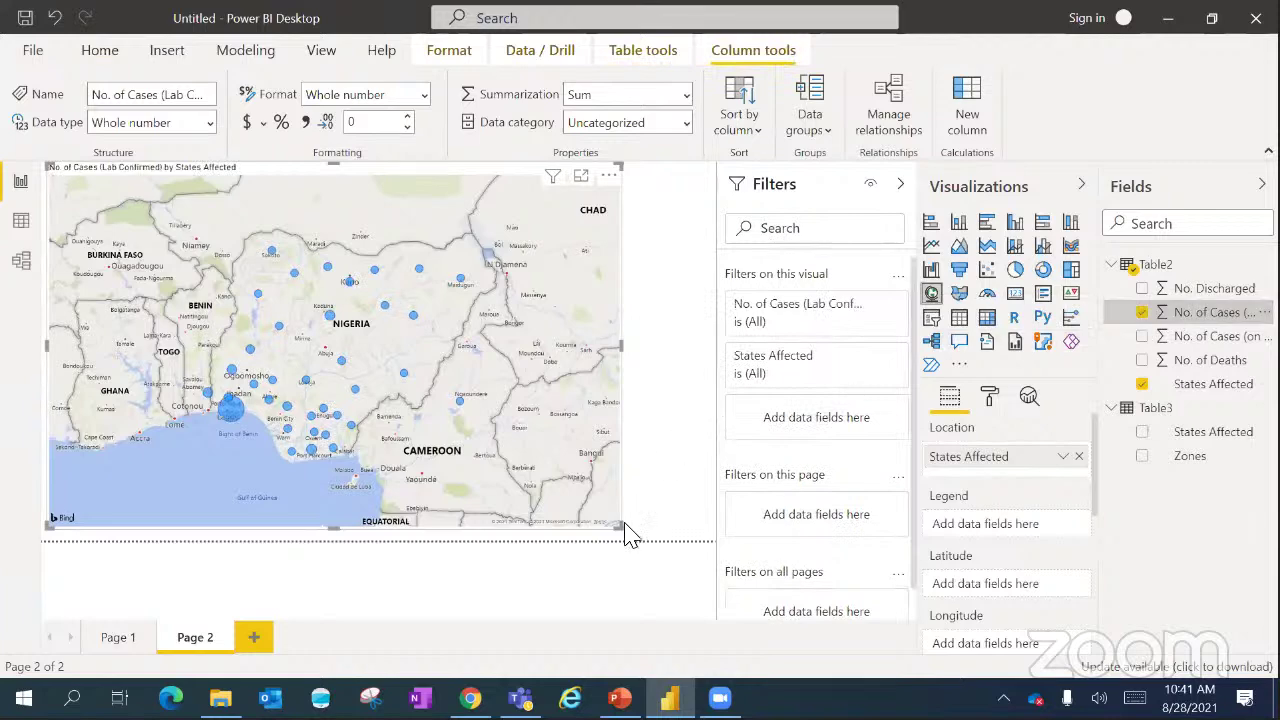
drag(614, 527, 575, 512)
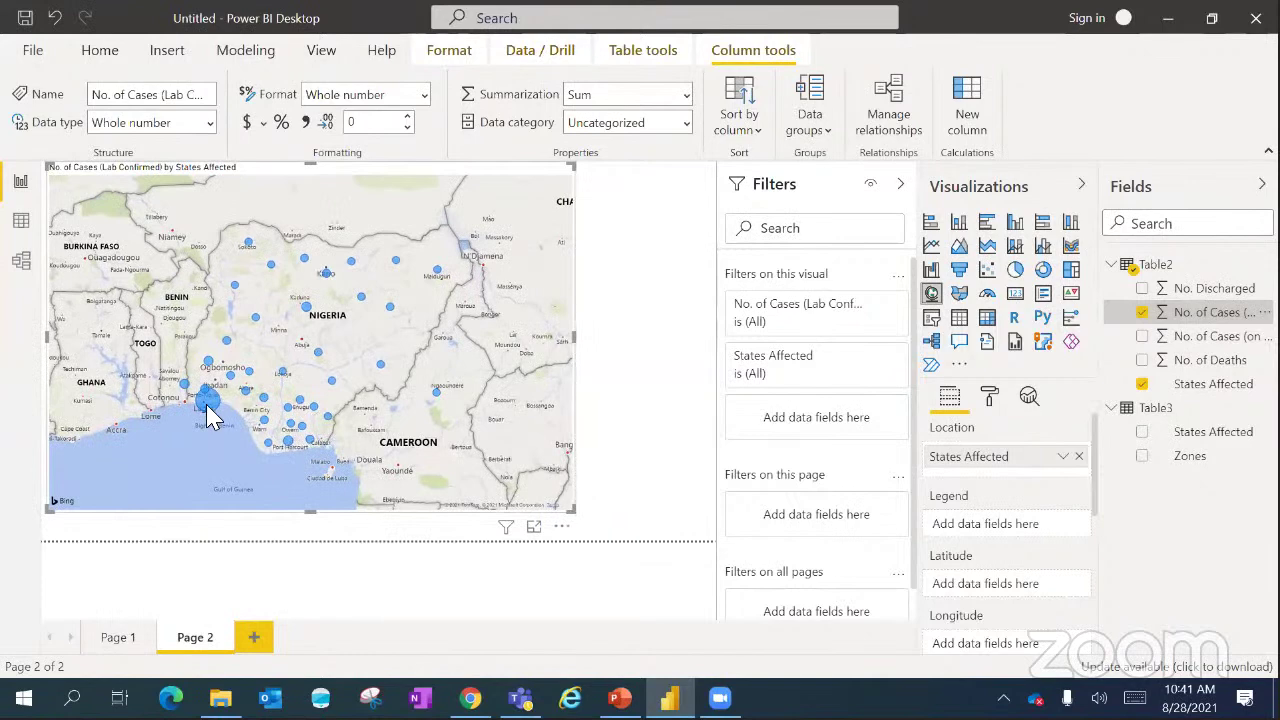
mouse_move(205, 405)
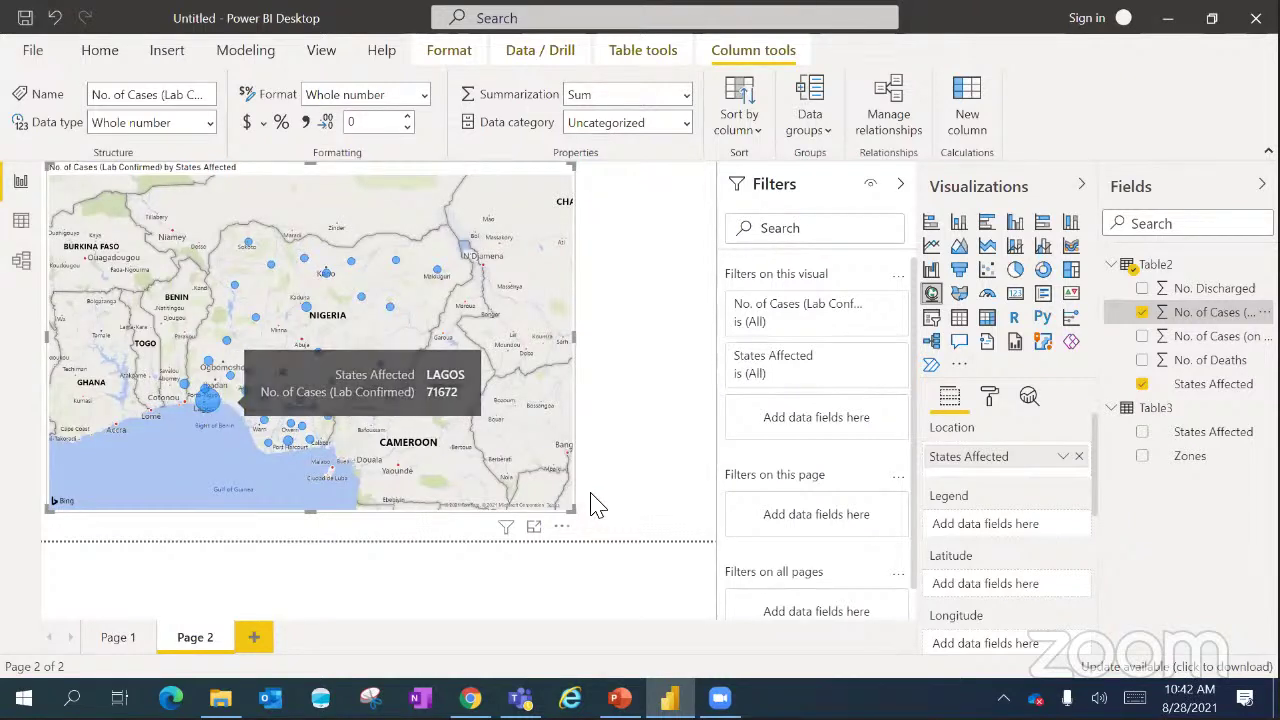
drag(565, 505, 422, 458)
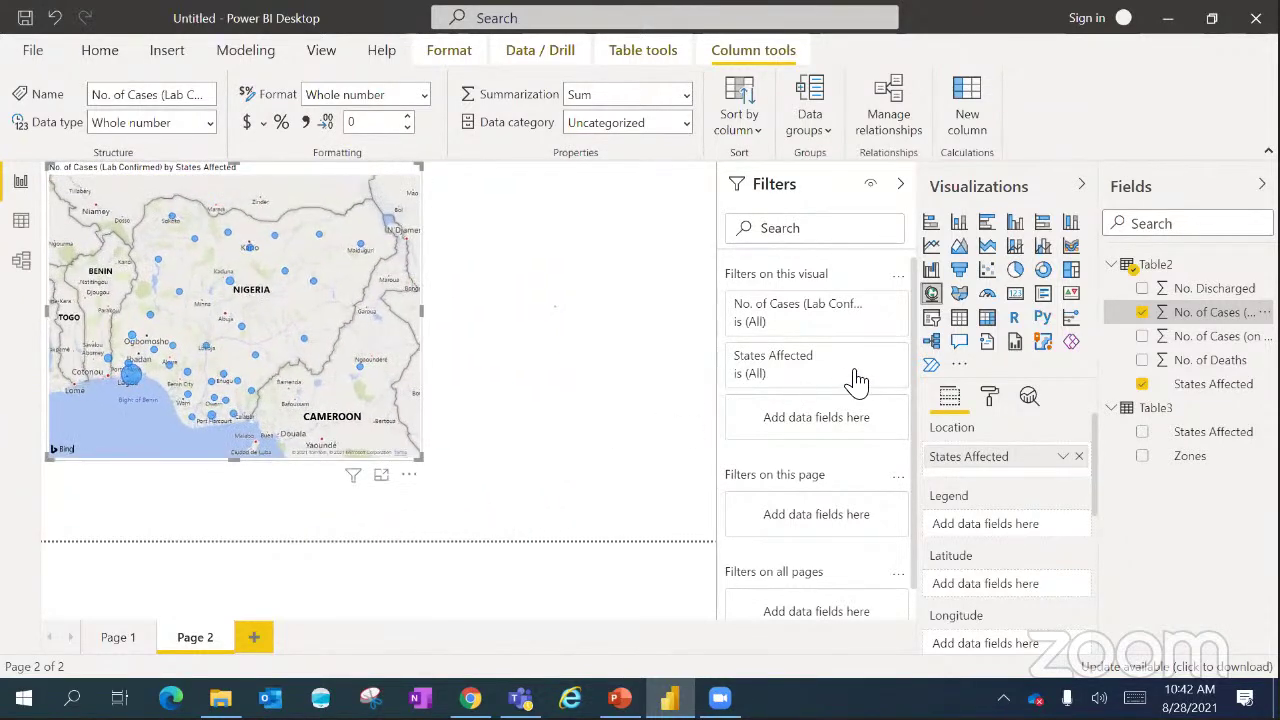
- Change the default data color of the map's bubbles to red
click(990, 398)
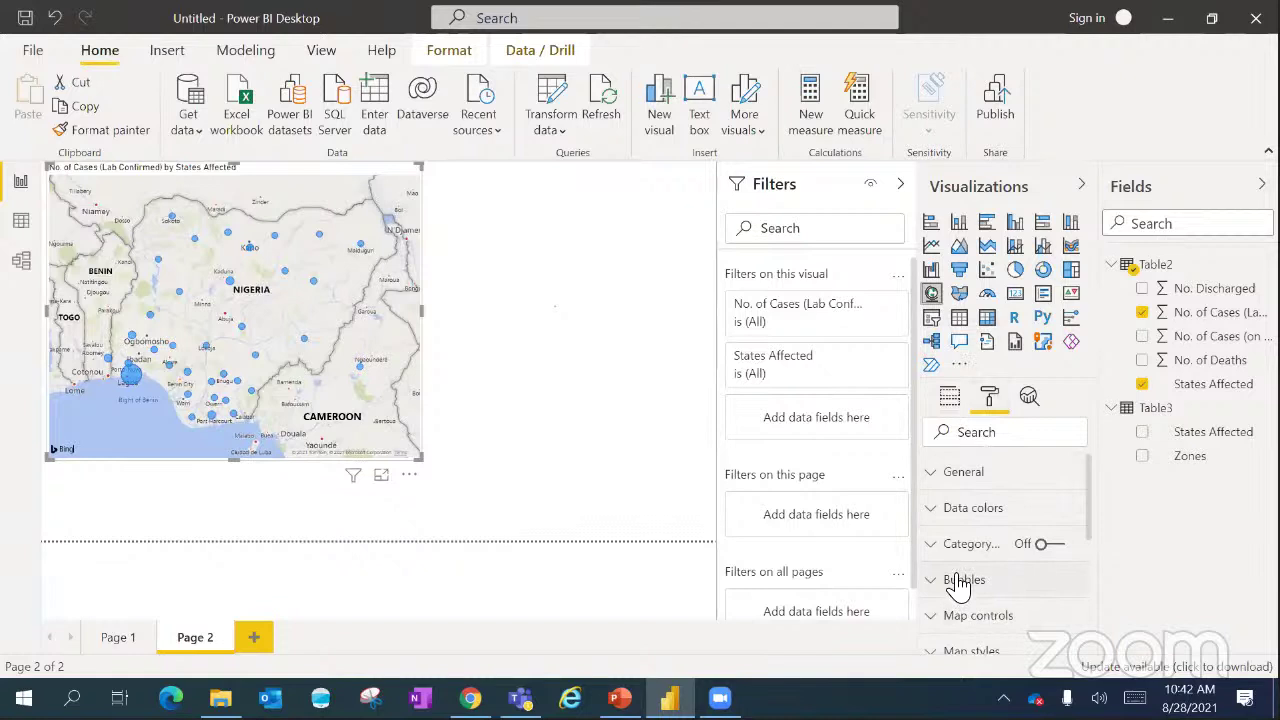
click(958, 582)
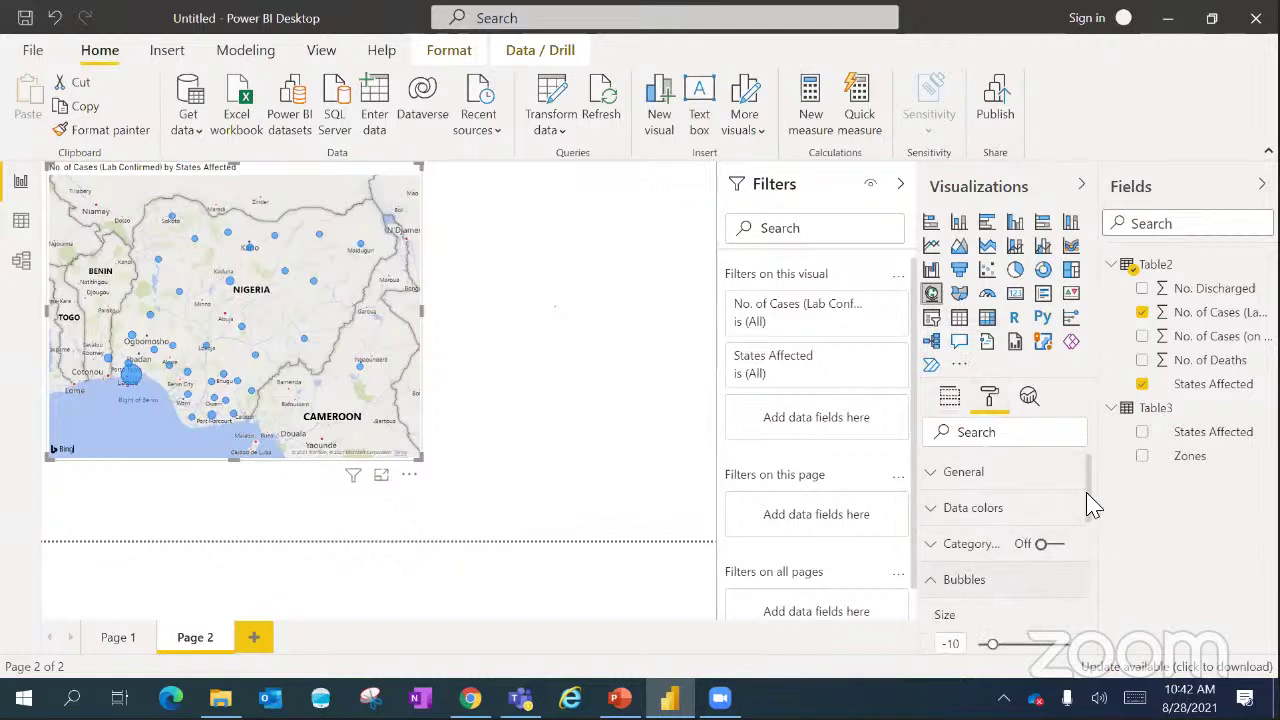
mouse_move(1087, 493)
mouse_down()
mouse_move(1094, 533)
mouse_move(1089, 493)
mouse_up()
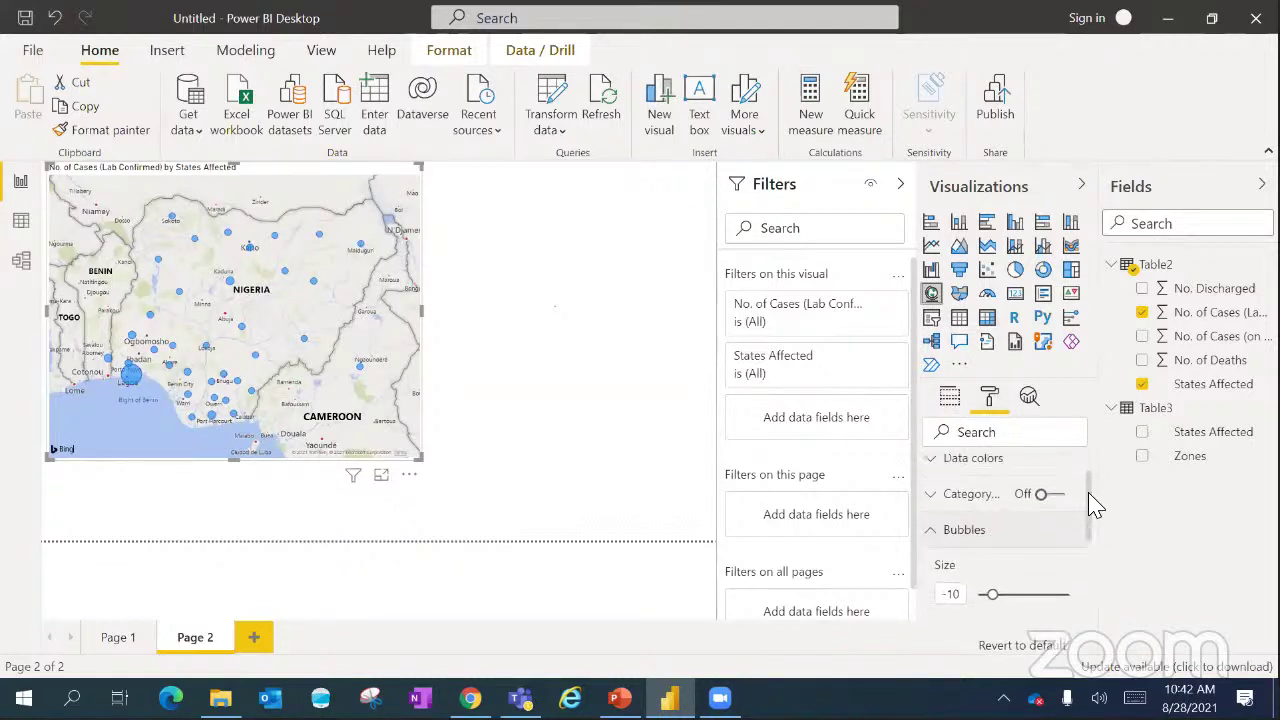
click(942, 530)
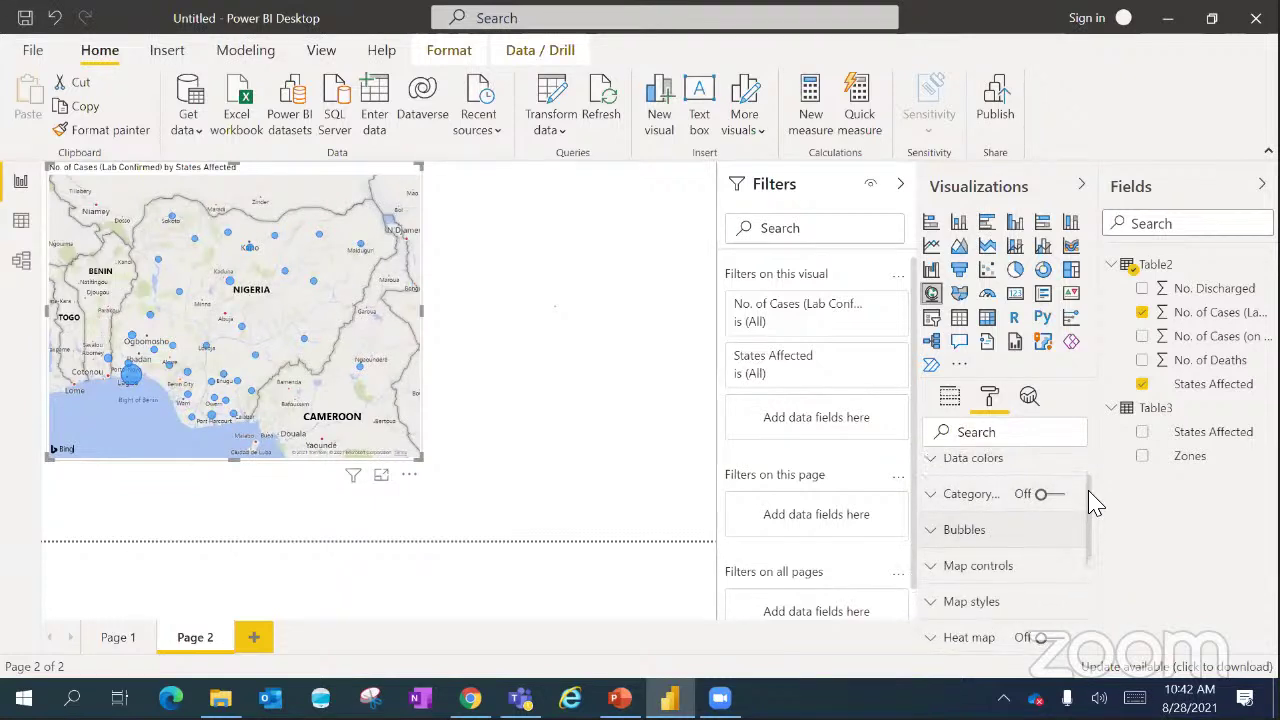
scroll(1096, 503, up, 2)
click(975, 515)
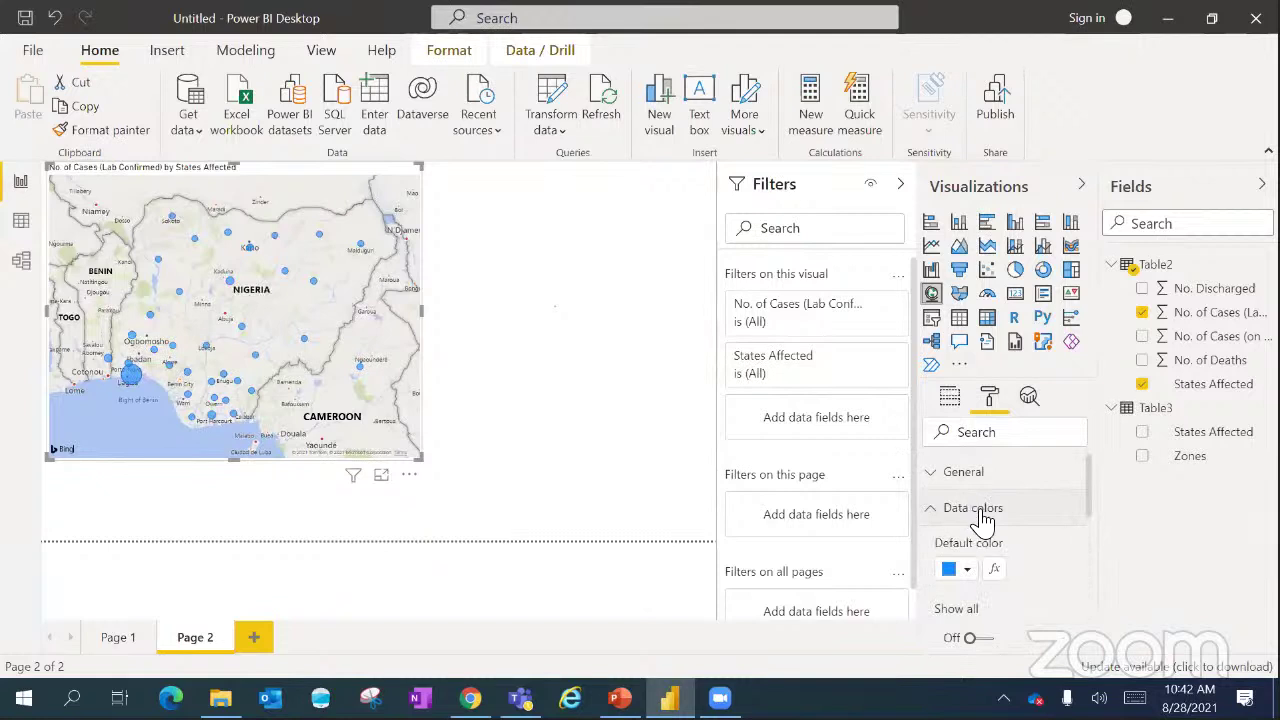
click(966, 570)
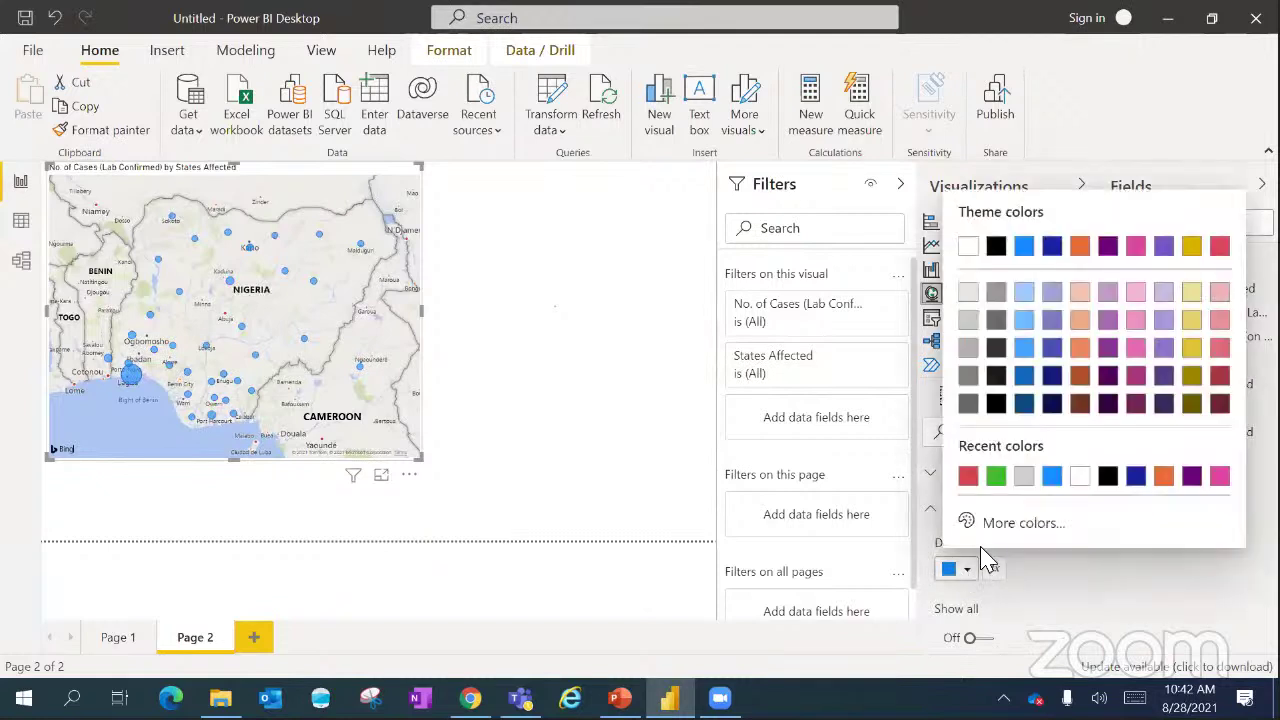
click(967, 477)
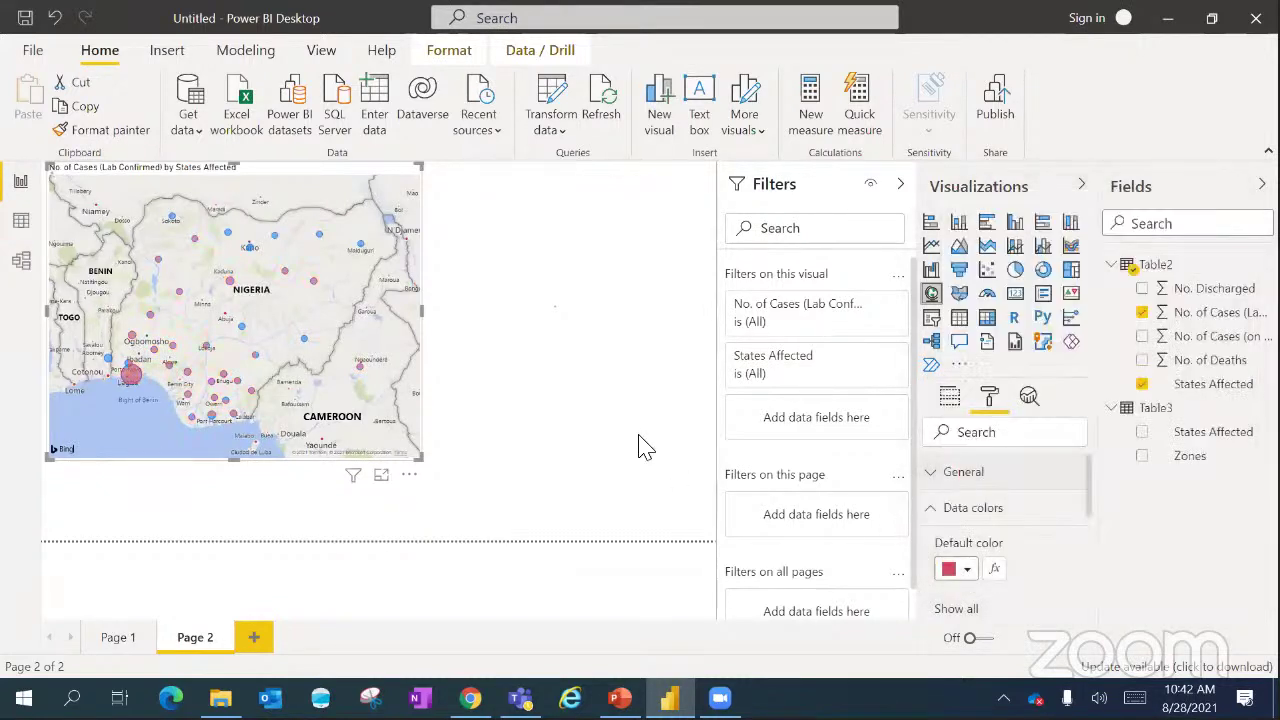
click(612, 432)
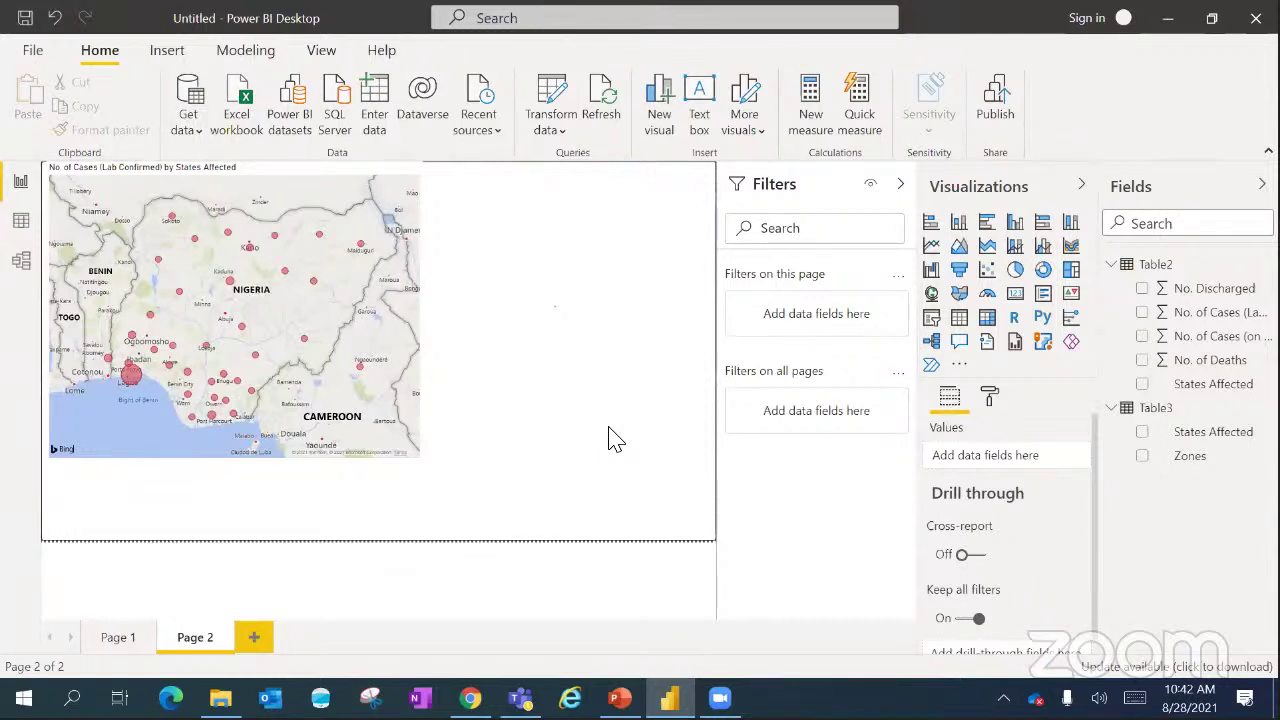
- Narrow the map visual to just under half the page width and shift the map so that Nigeria is framed within it
click(395, 453)
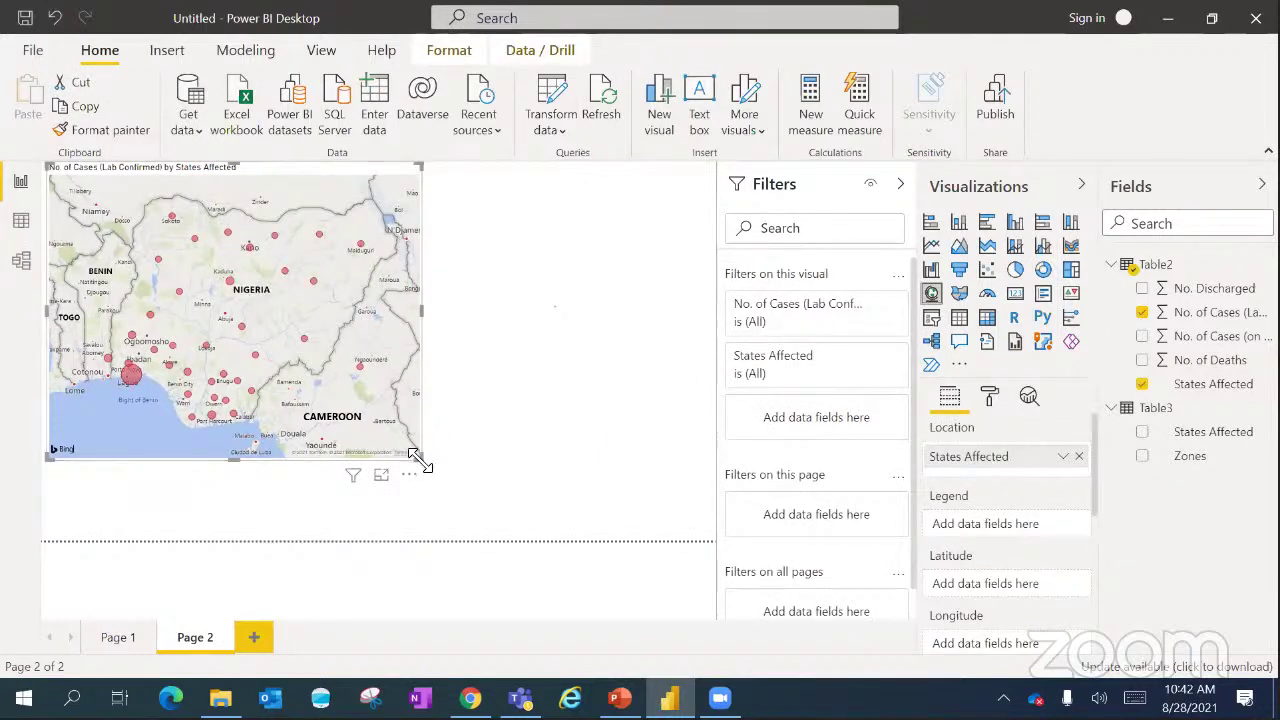
drag(416, 453, 331, 432)
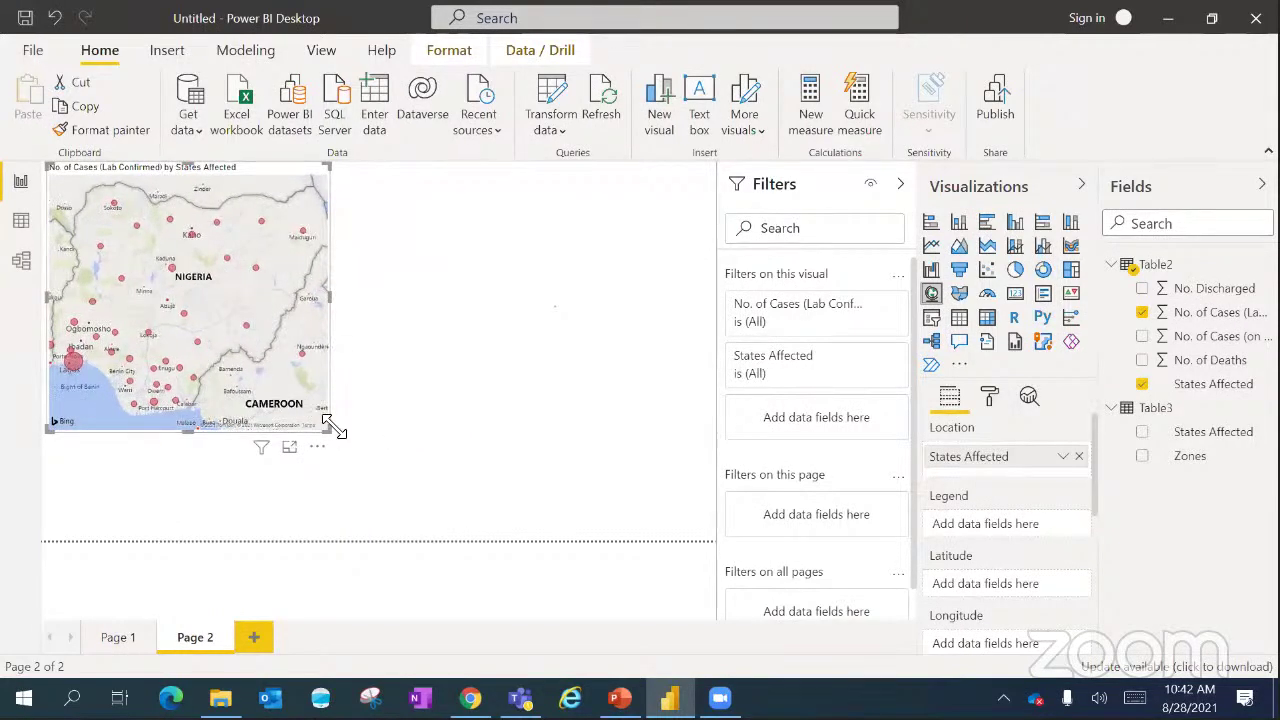
drag(331, 432, 352, 440)
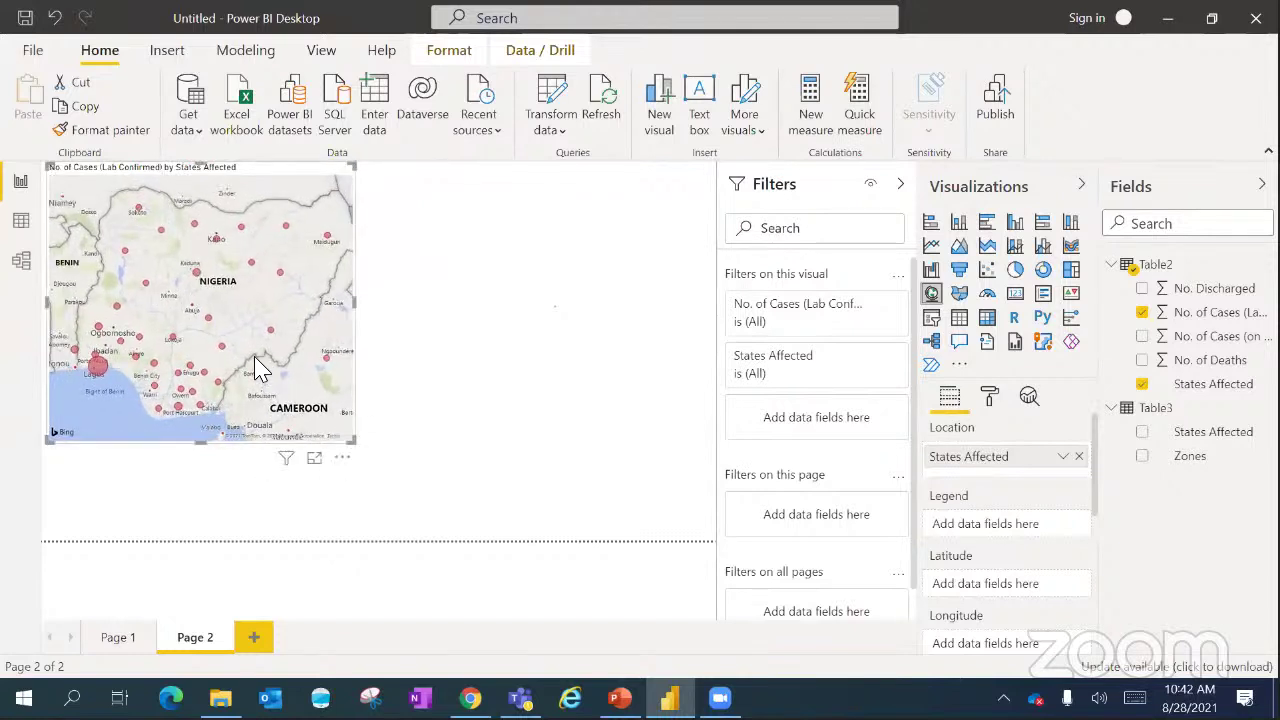
drag(240, 350, 228, 350)
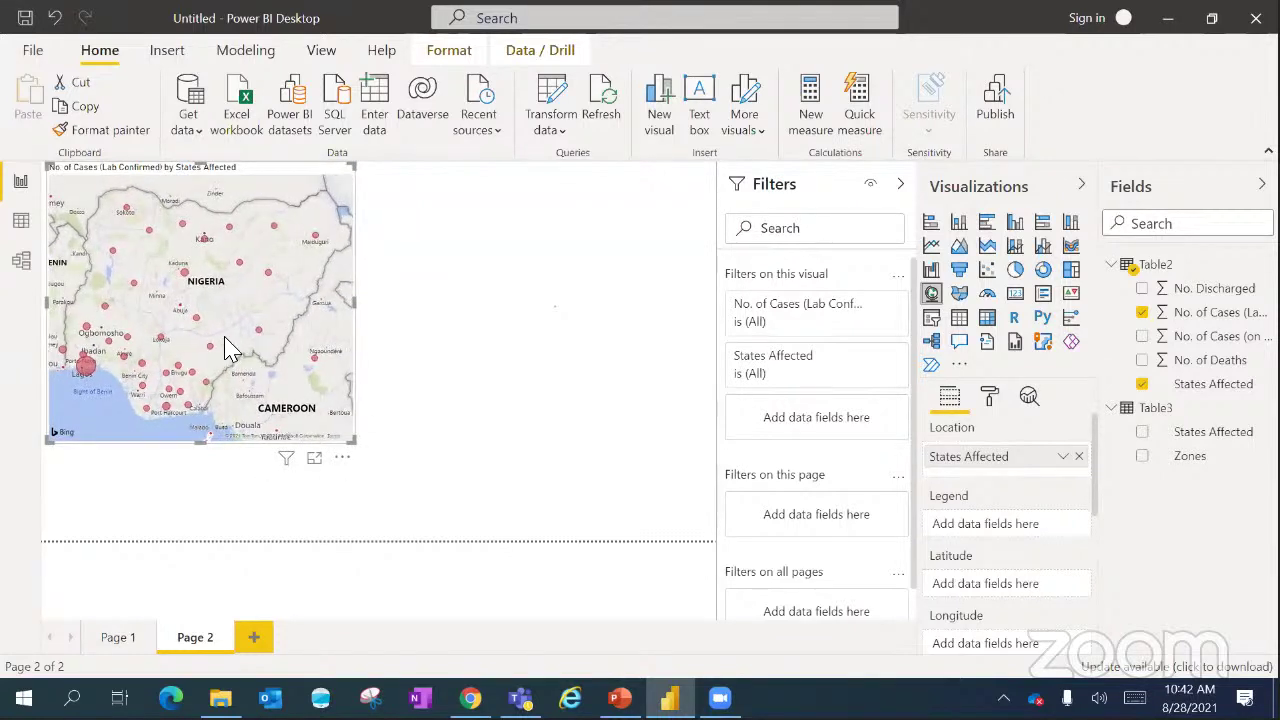
click(555, 390)
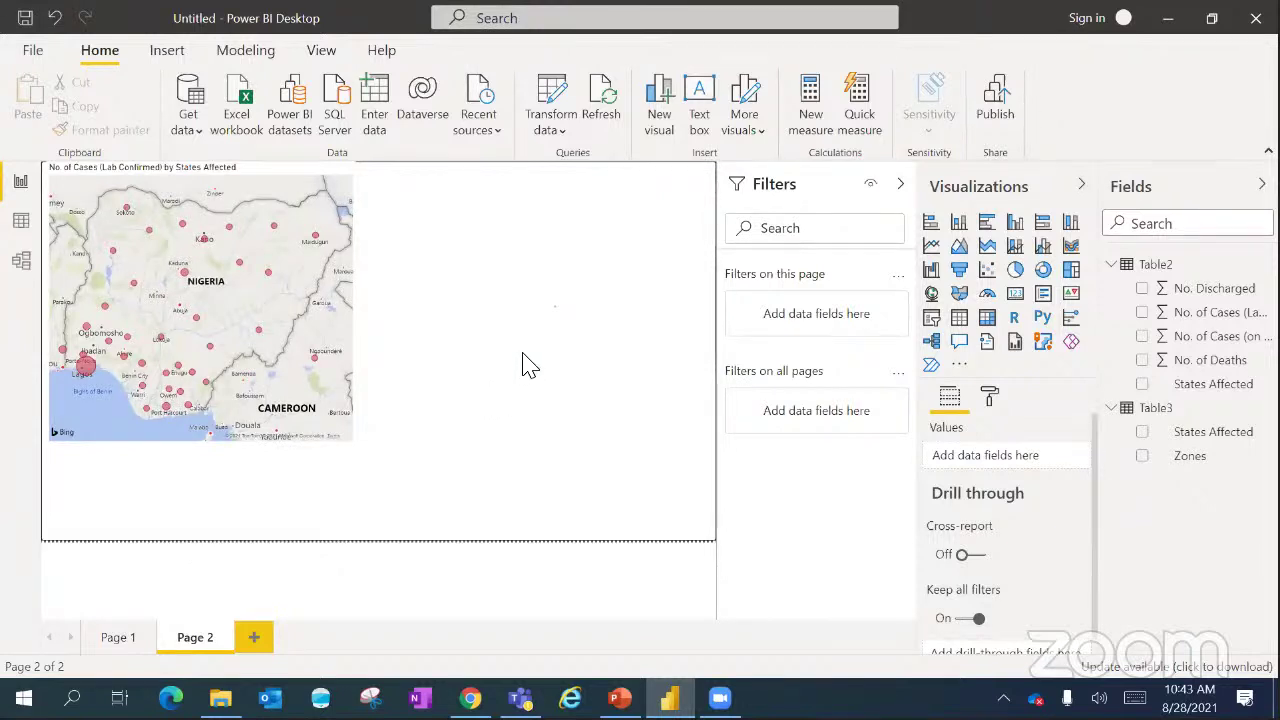
- Insert a clustered column chart beside the map showing No. of Cases (Lab Confirmed) by Zones
click(1015, 221)
drag(298, 497, 709, 443)
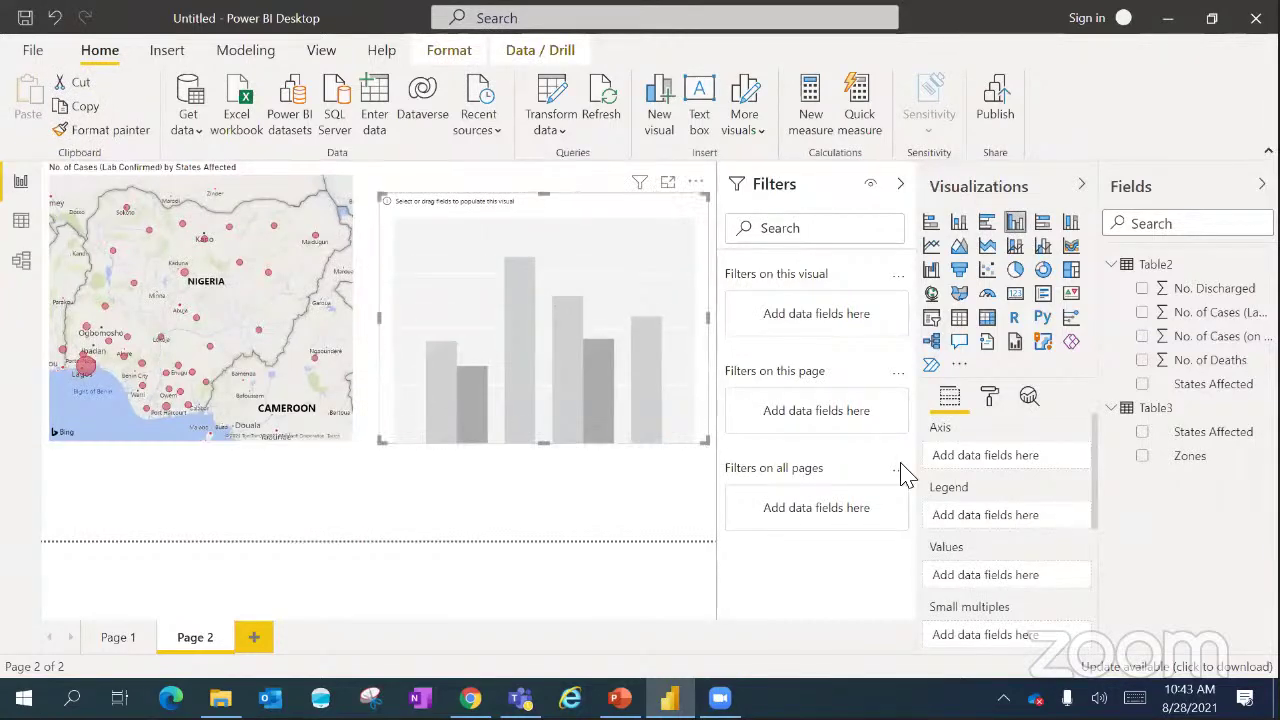
click(1143, 458)
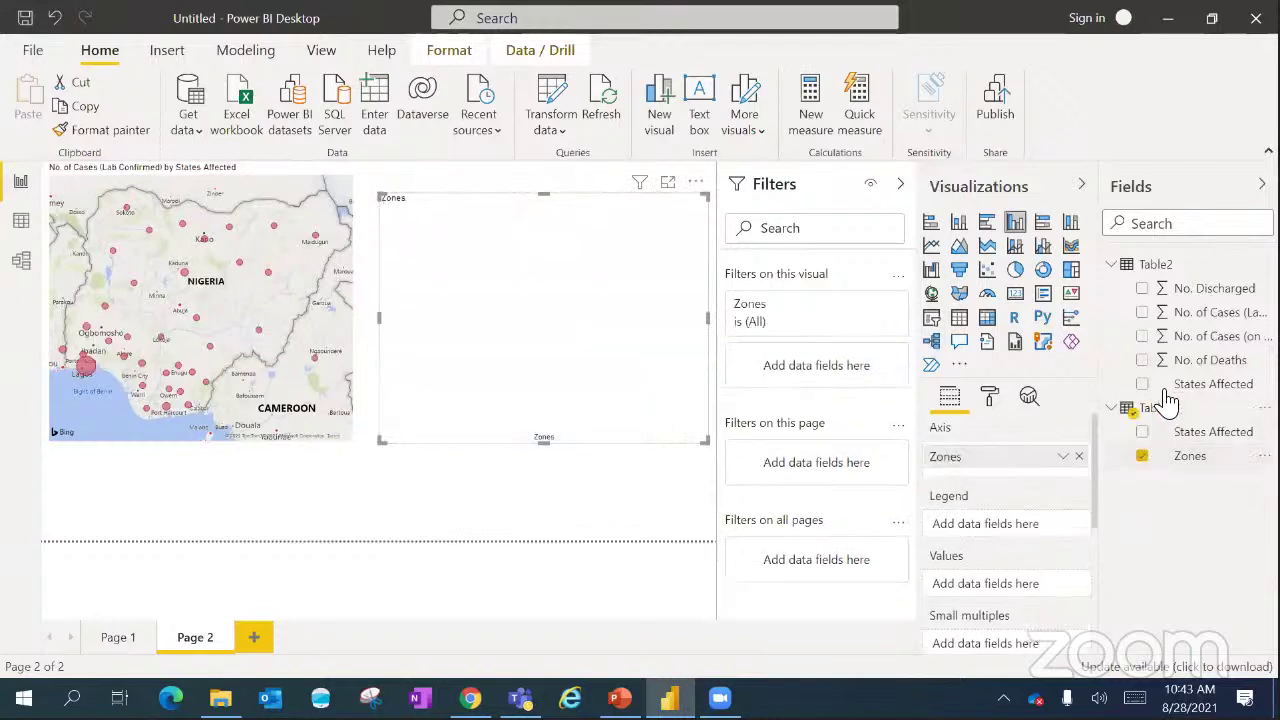
click(1142, 313)
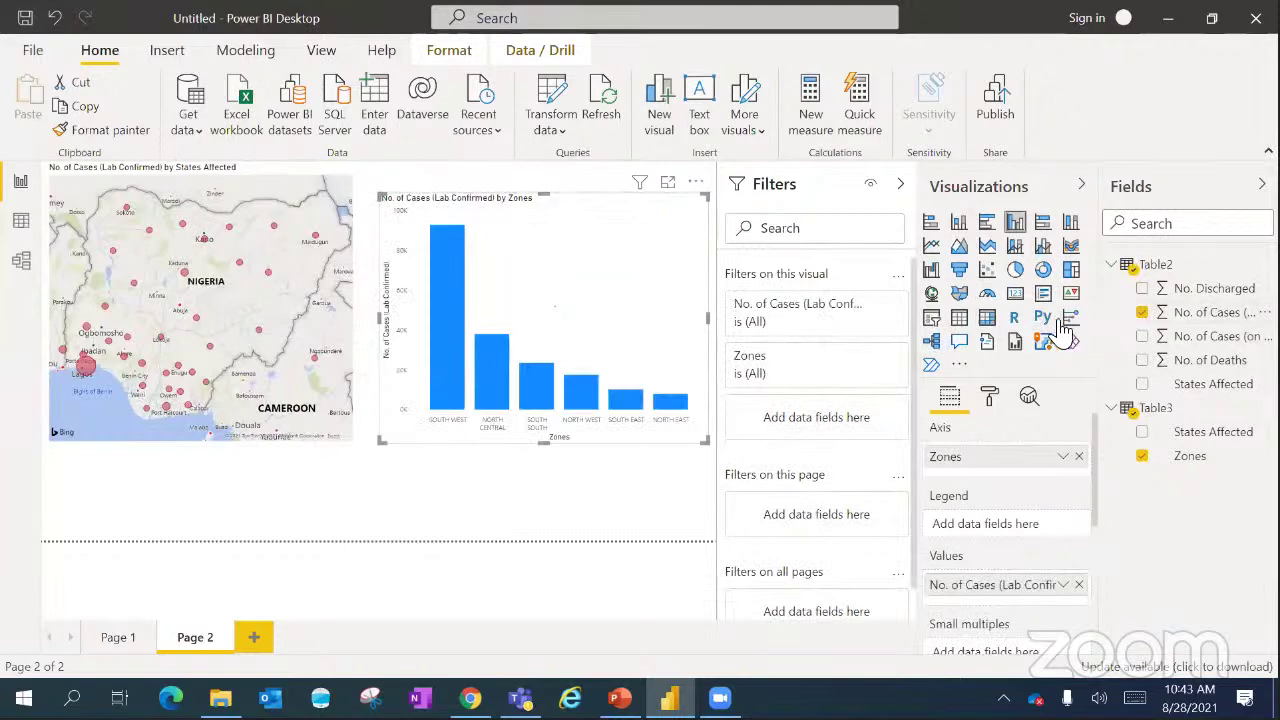
- Turn on data labels for the column chart of confirmed cases by zone
click(990, 400)
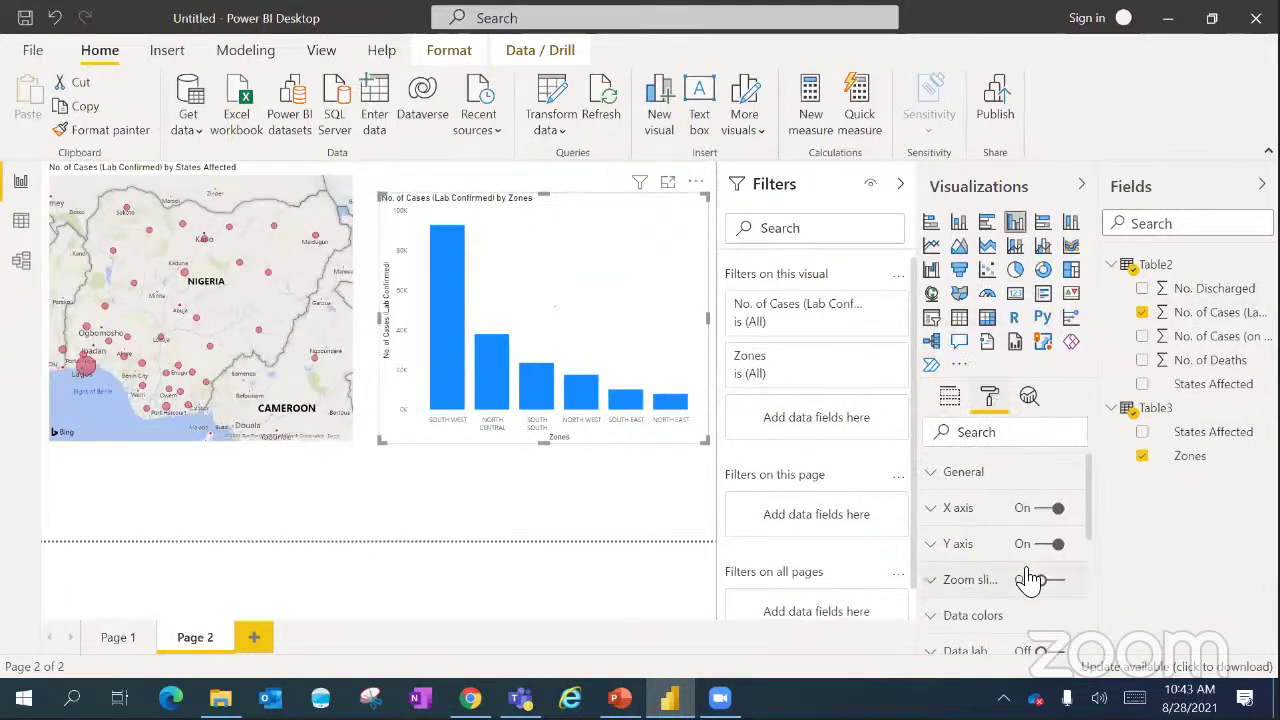
drag(1088, 514, 1080, 560)
click(1062, 561)
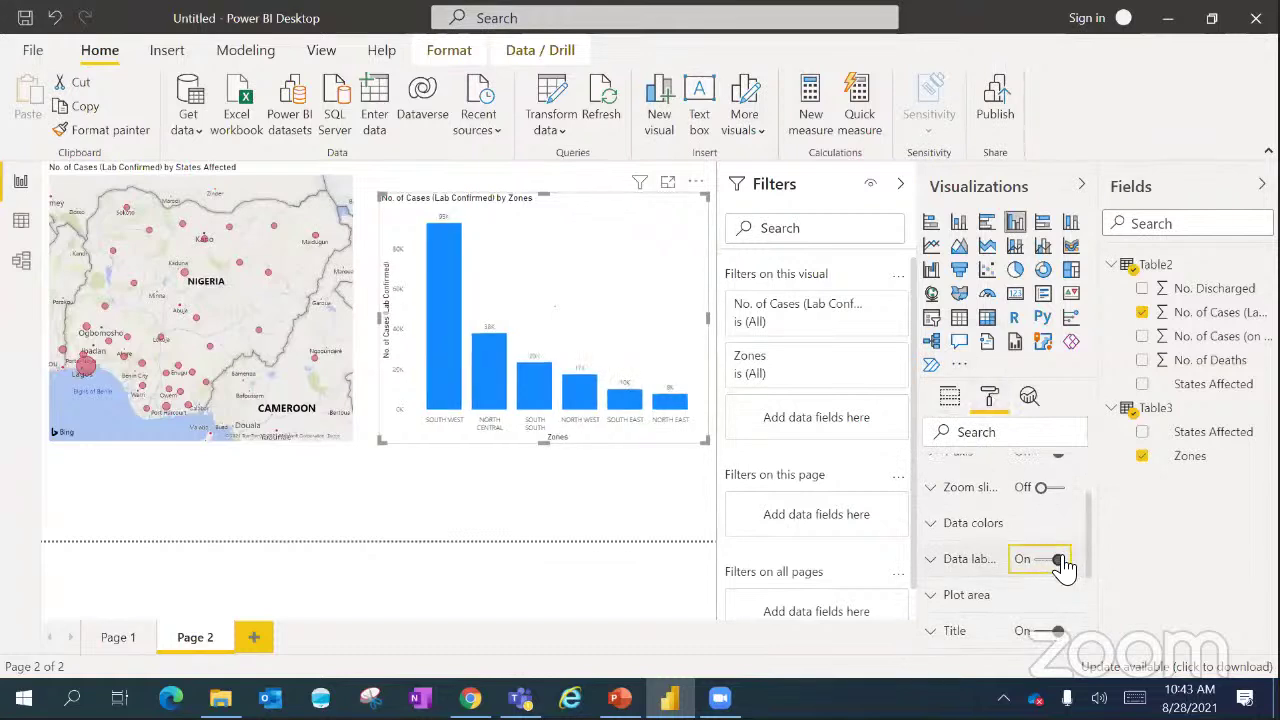
- Set the display units of the column chart's data labels to None and deselect the chart
click(983, 563)
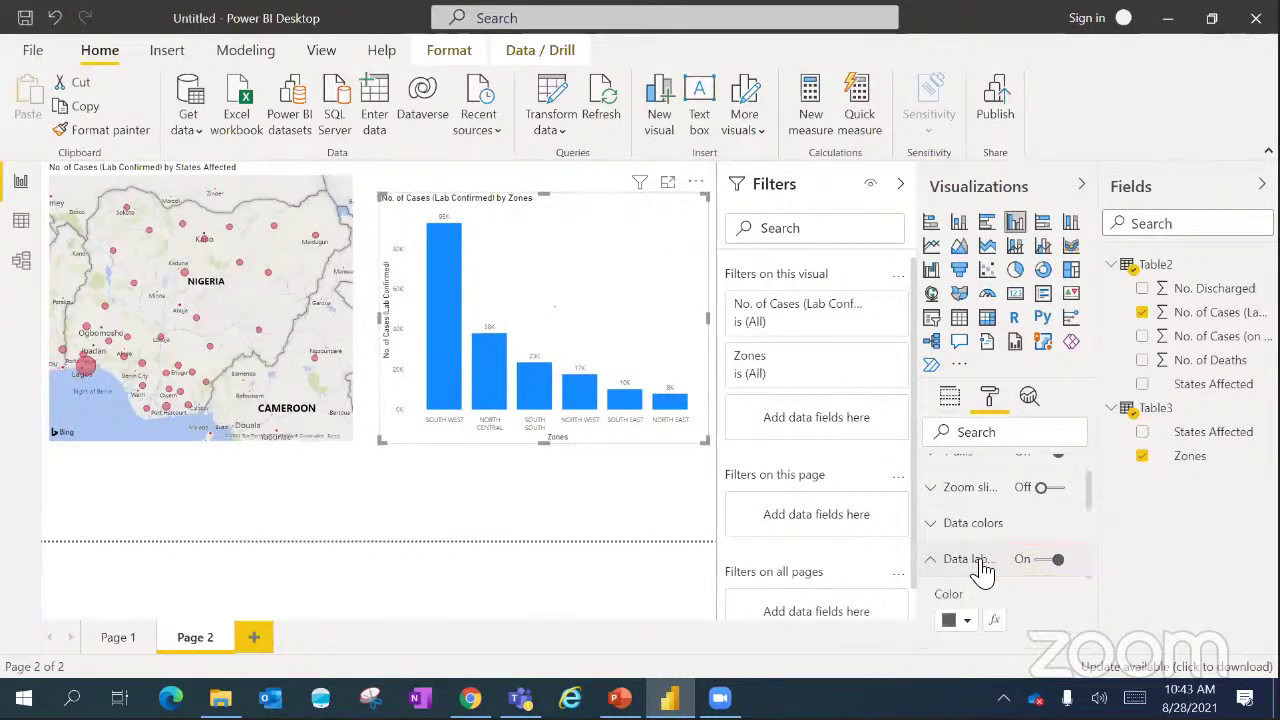
scroll(1088, 515, down, 4)
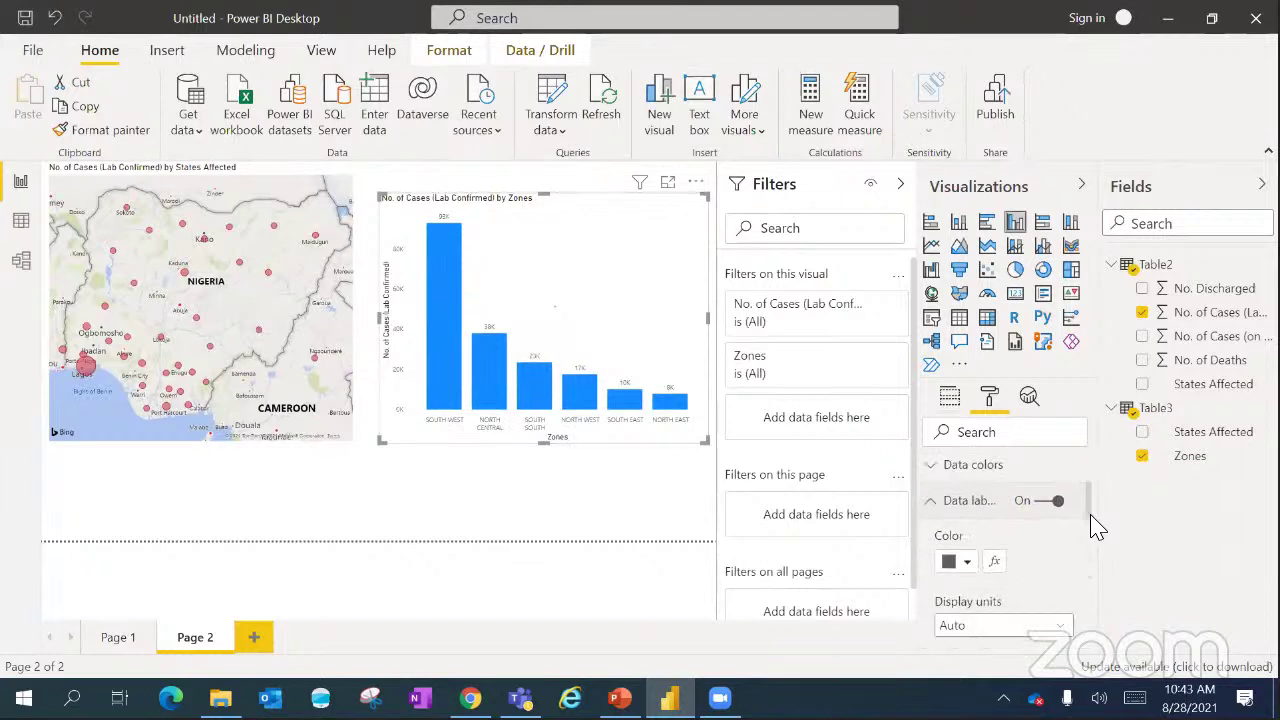
click(1064, 497)
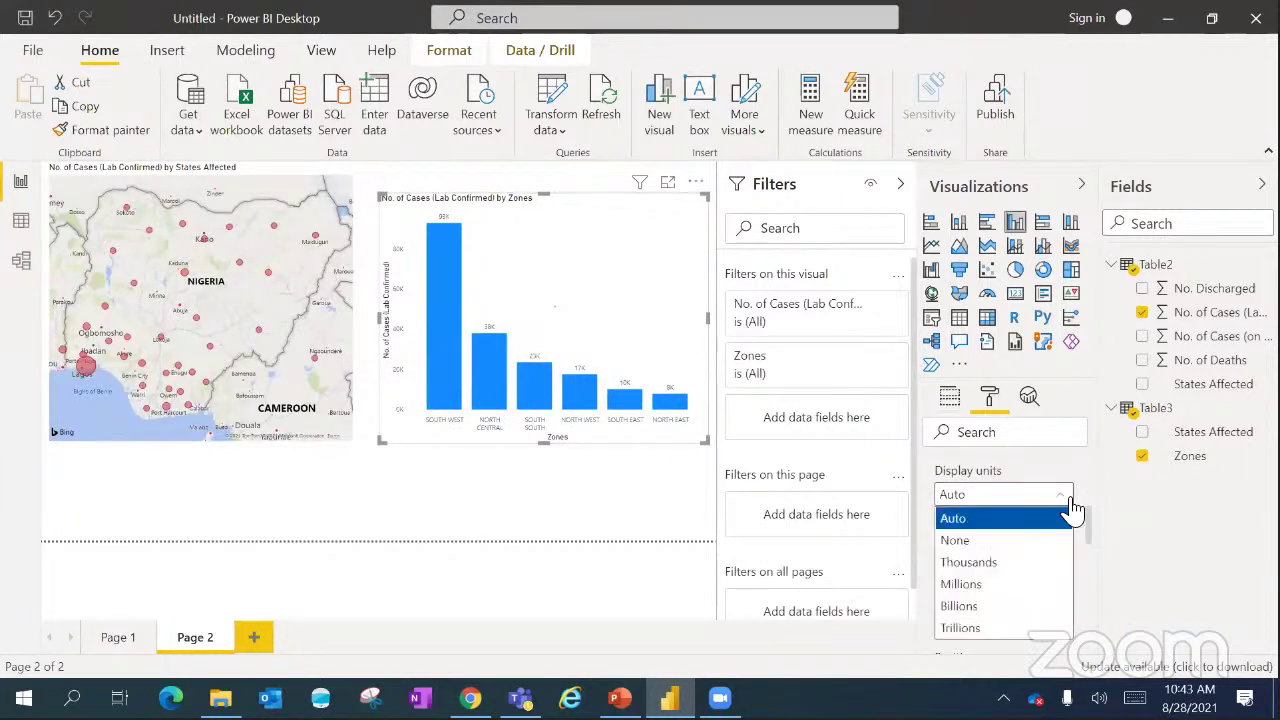
click(1000, 545)
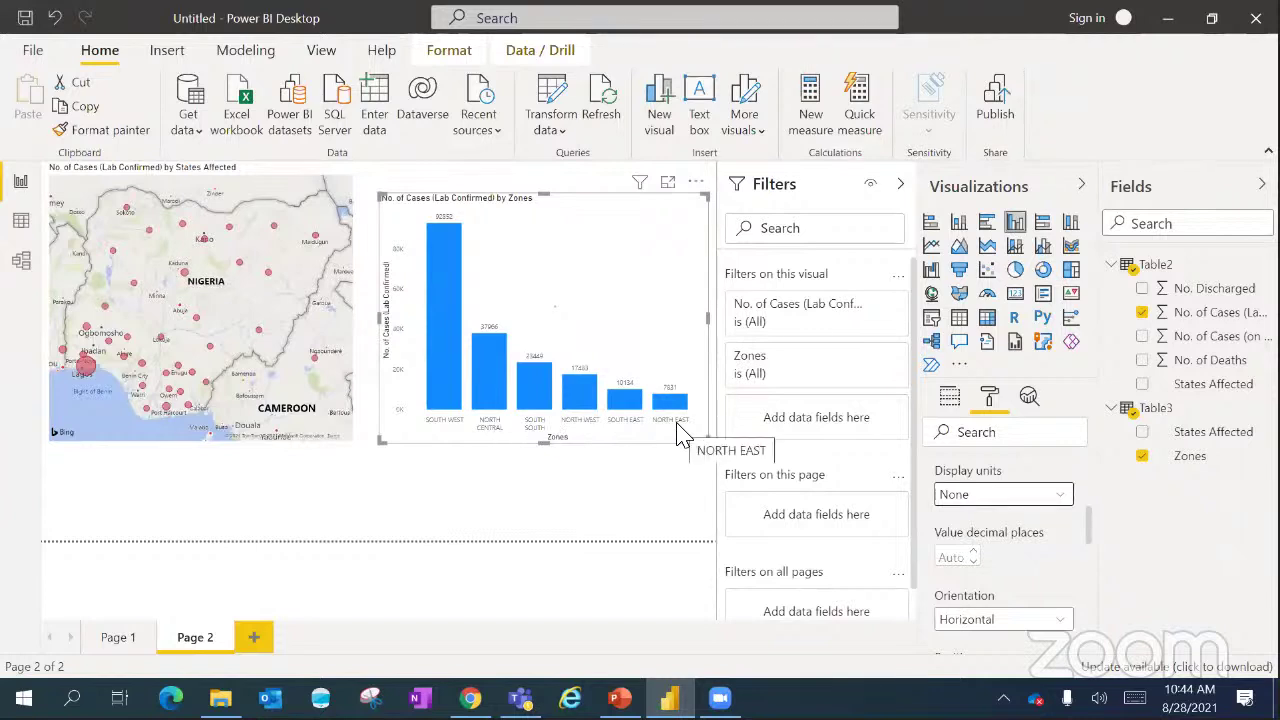
click(645, 495)
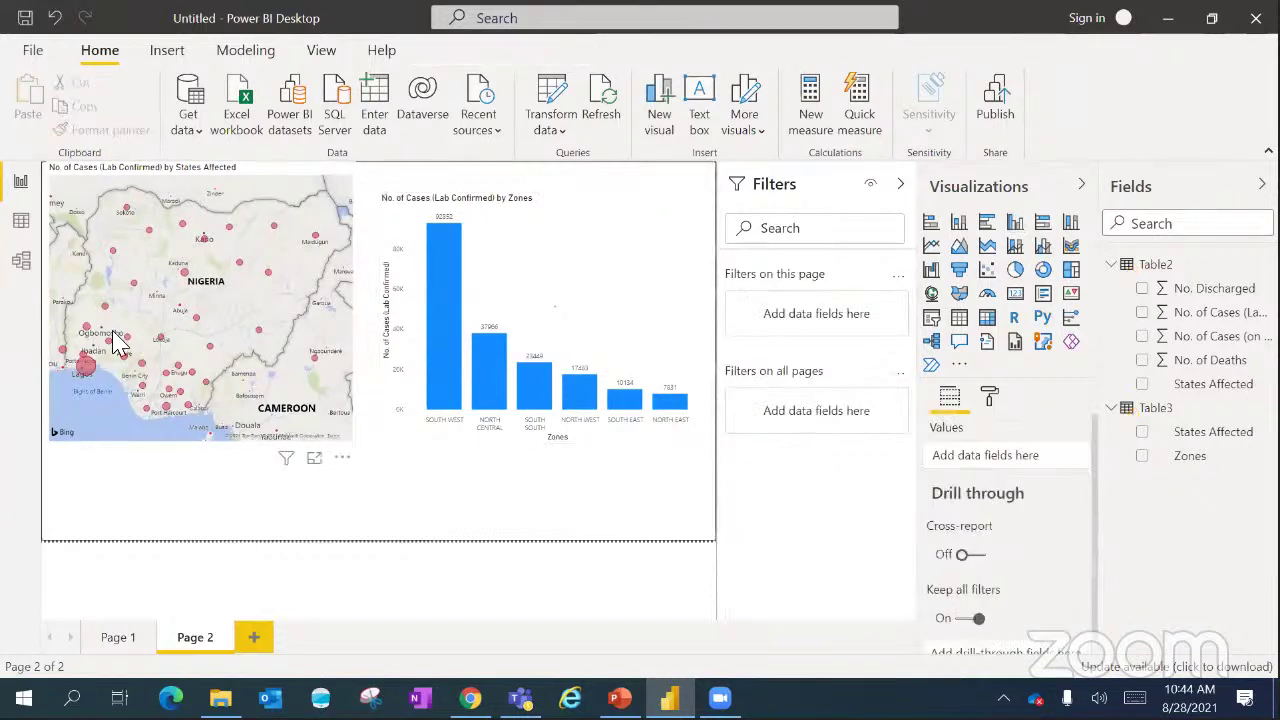
- Delete the relationship between Table2 and Table3 in the data model, and return to the report to check its effect
click(20, 262)
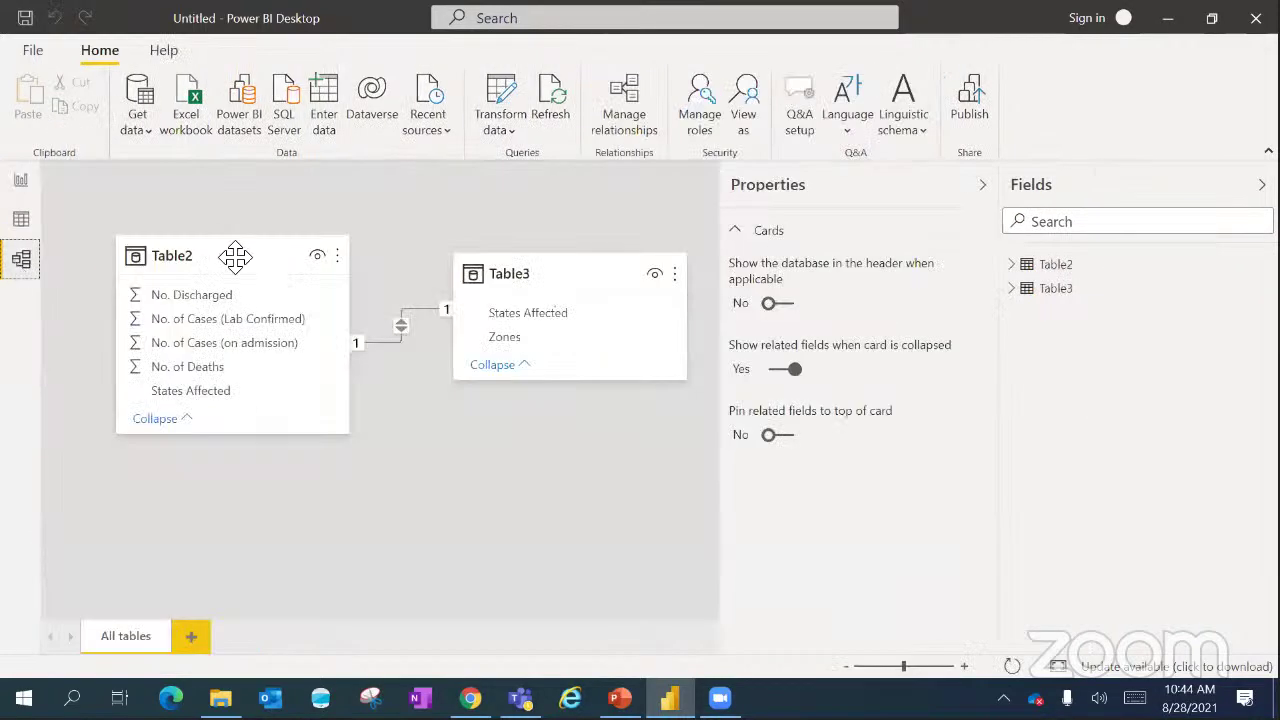
right_click(396, 324)
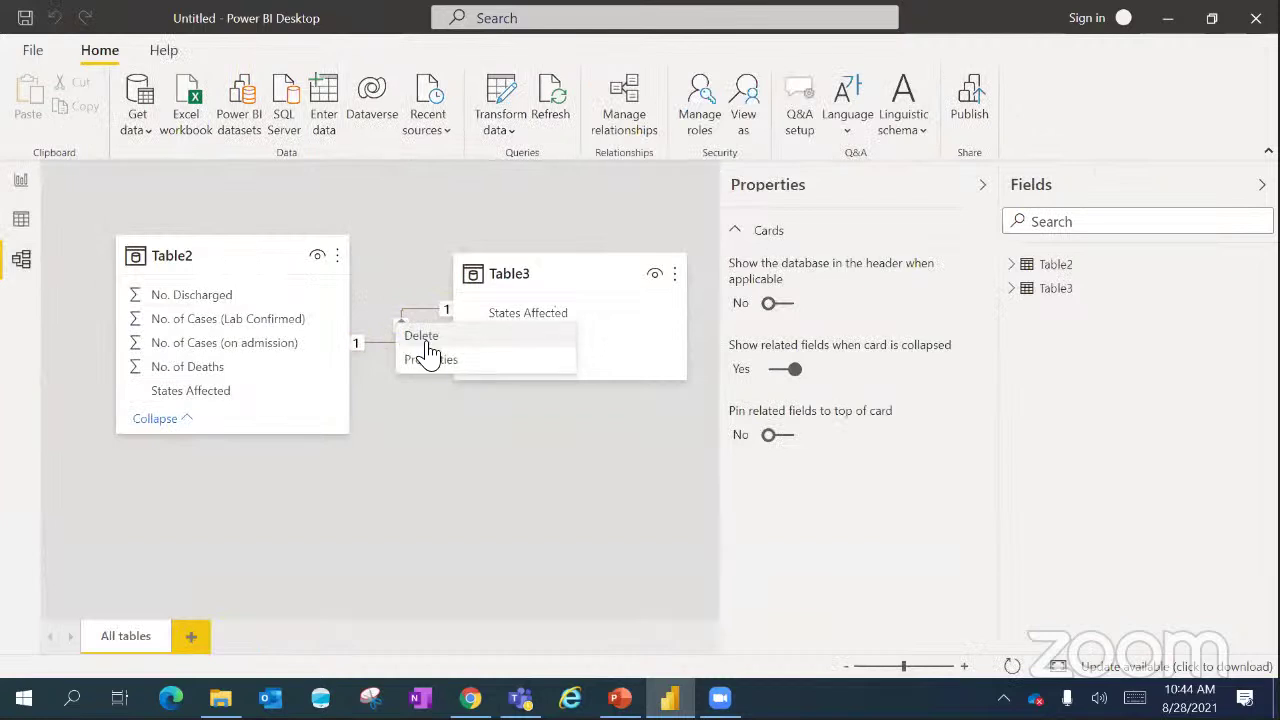
click(427, 343)
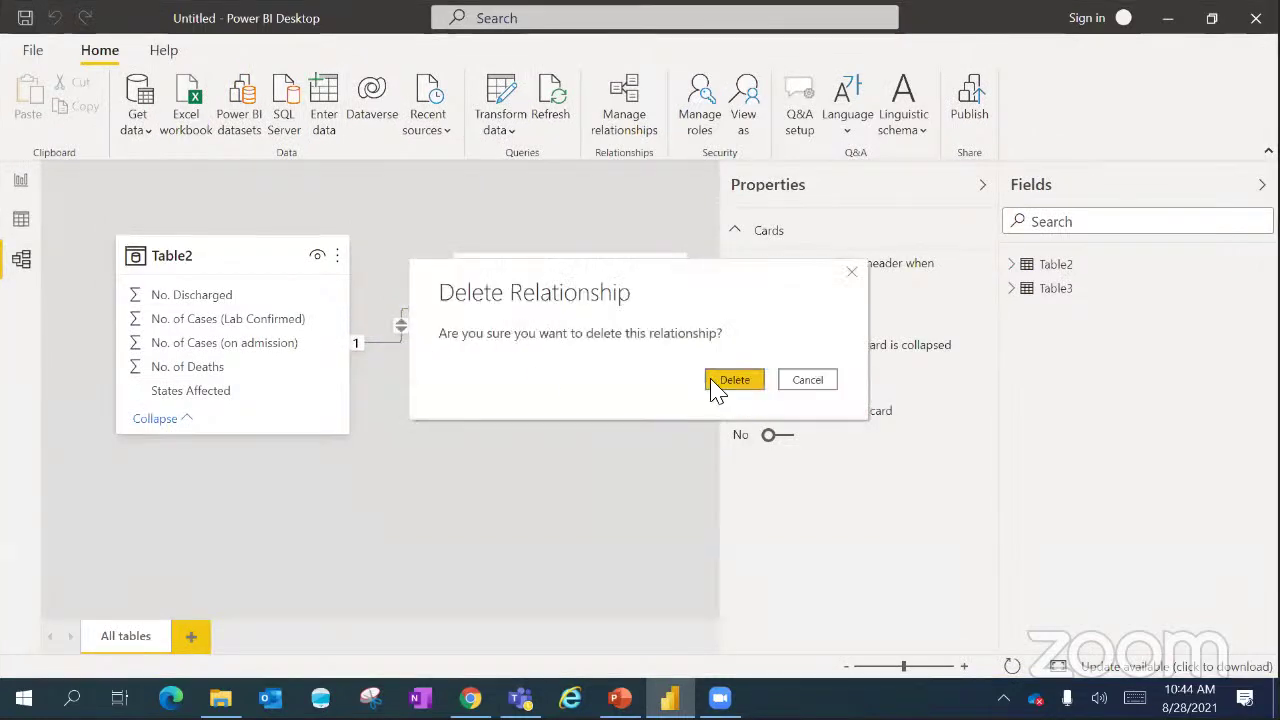
click(734, 381)
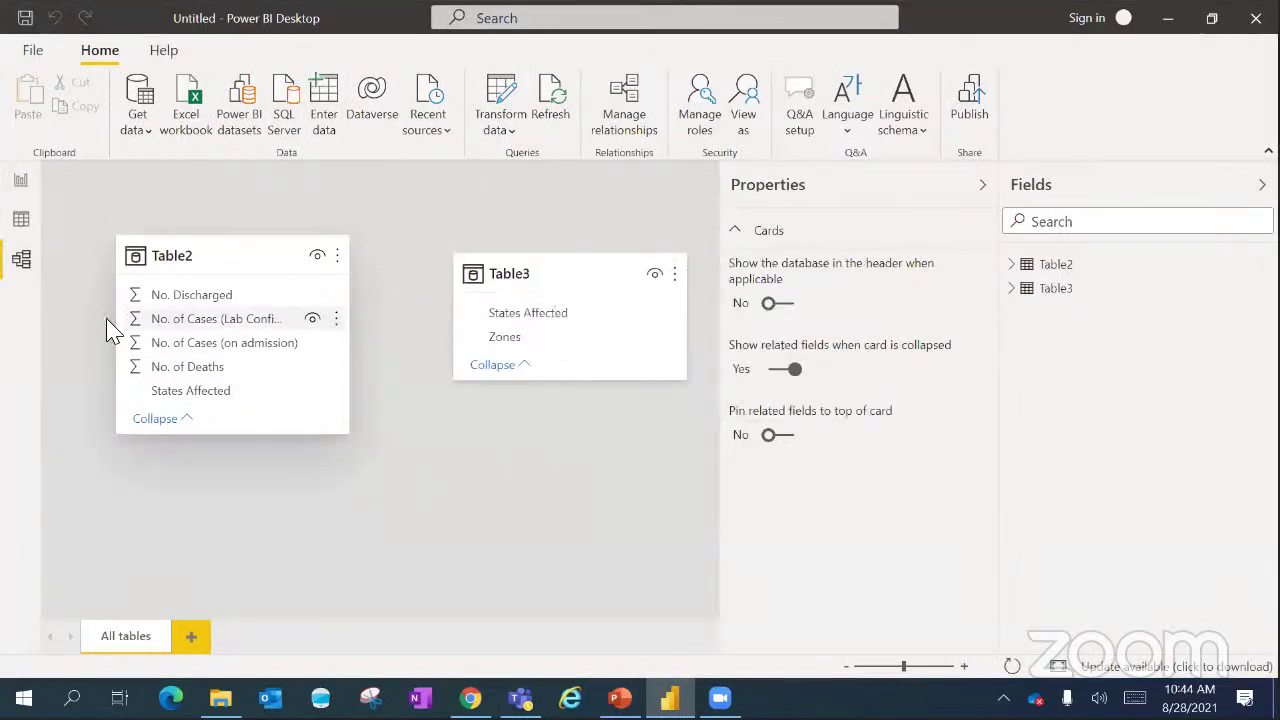
click(22, 181)
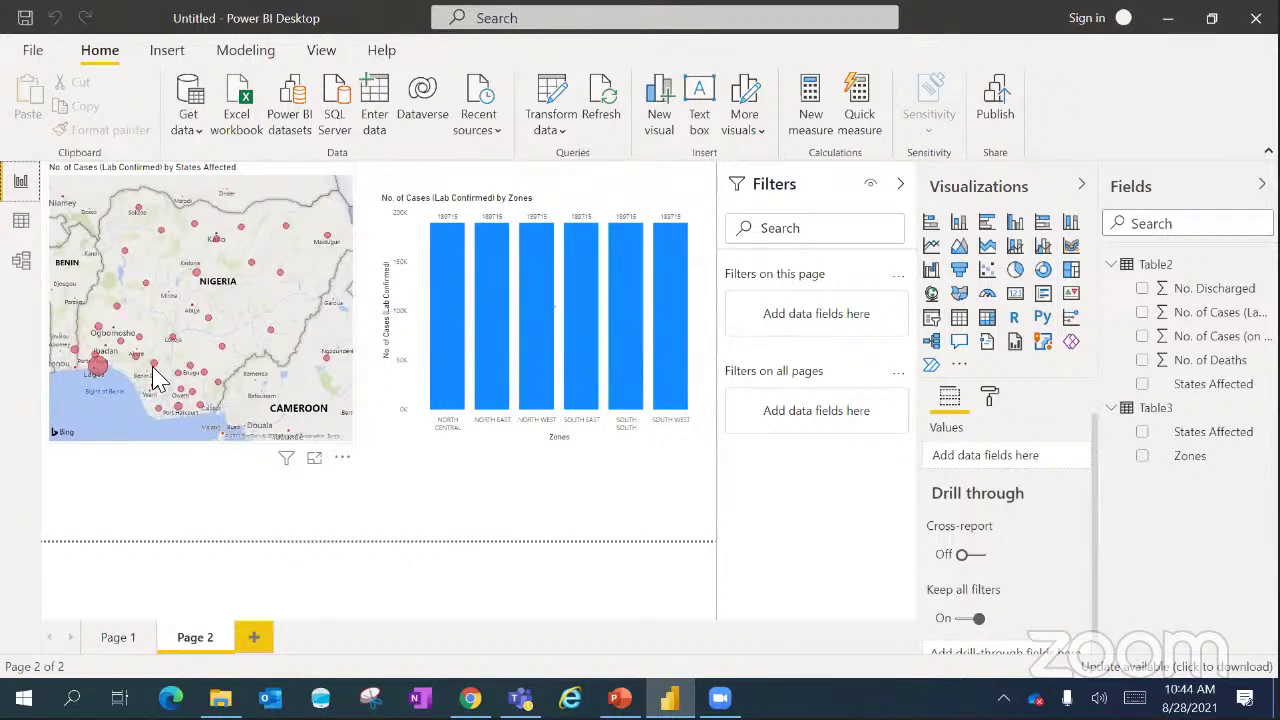
- Recreate the relationship between Table2 and Table3 on States Affected and go back to the report
click(19, 262)
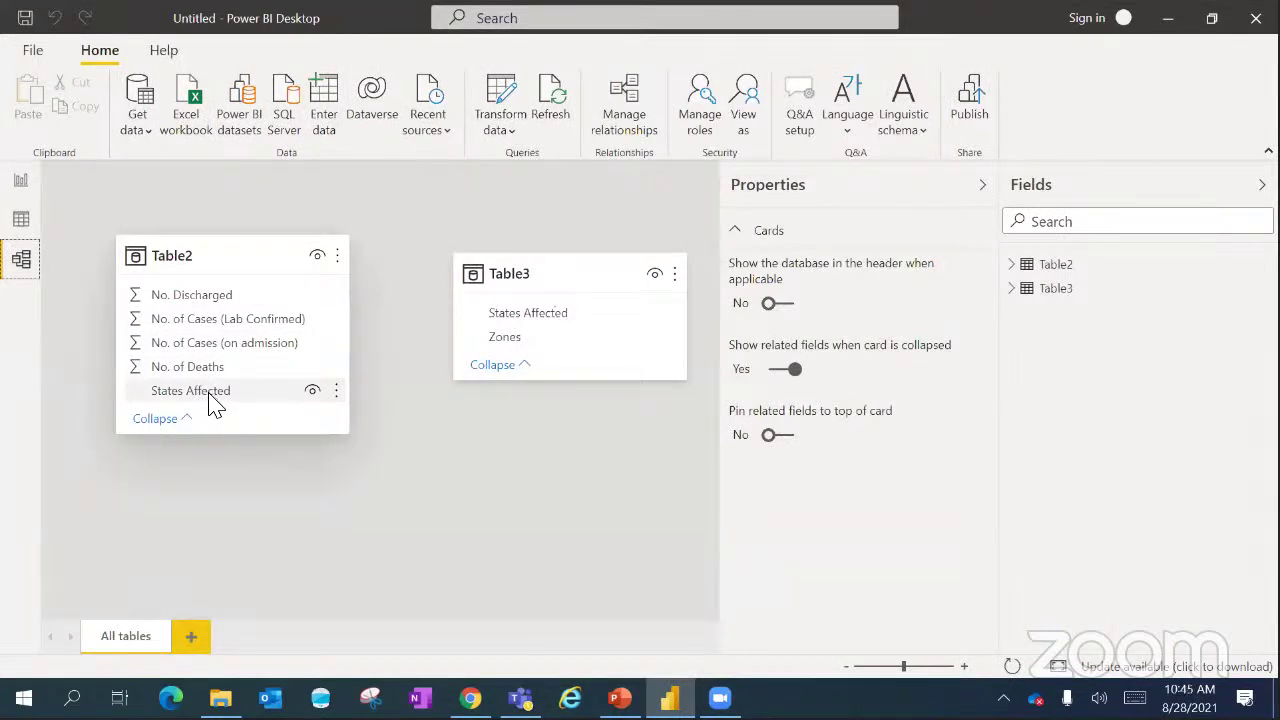
drag(197, 400, 508, 313)
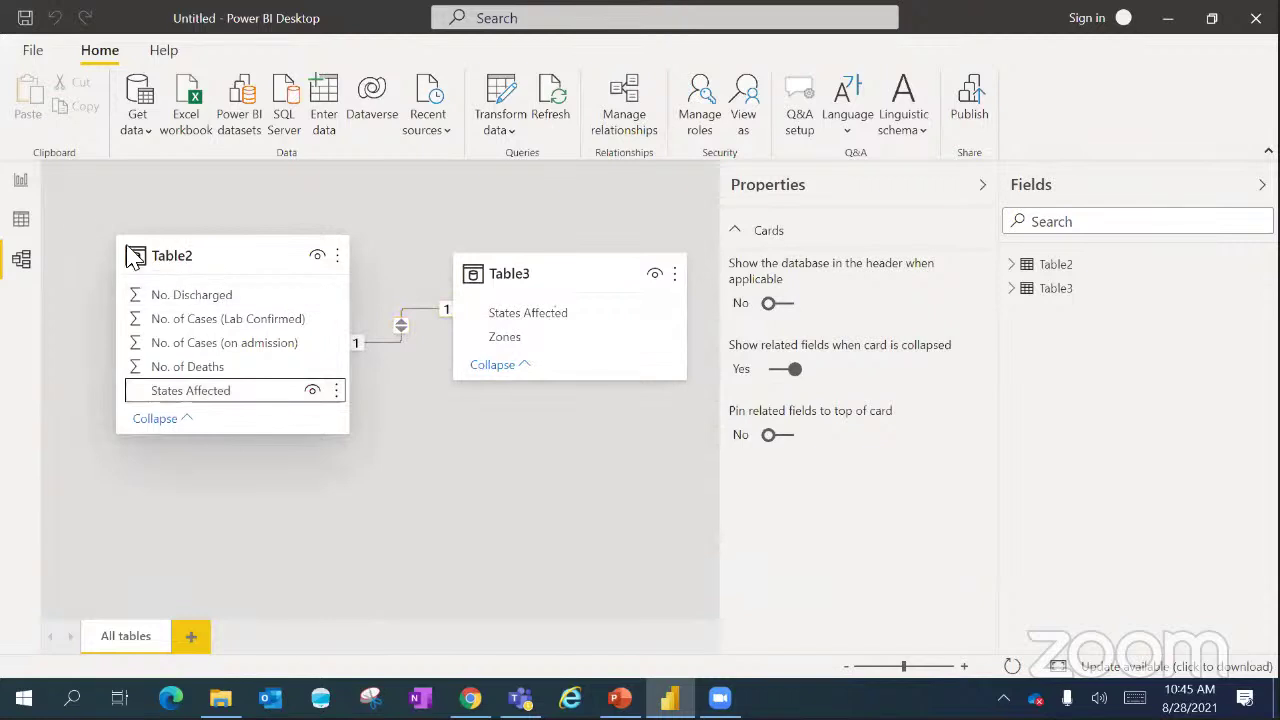
click(22, 182)
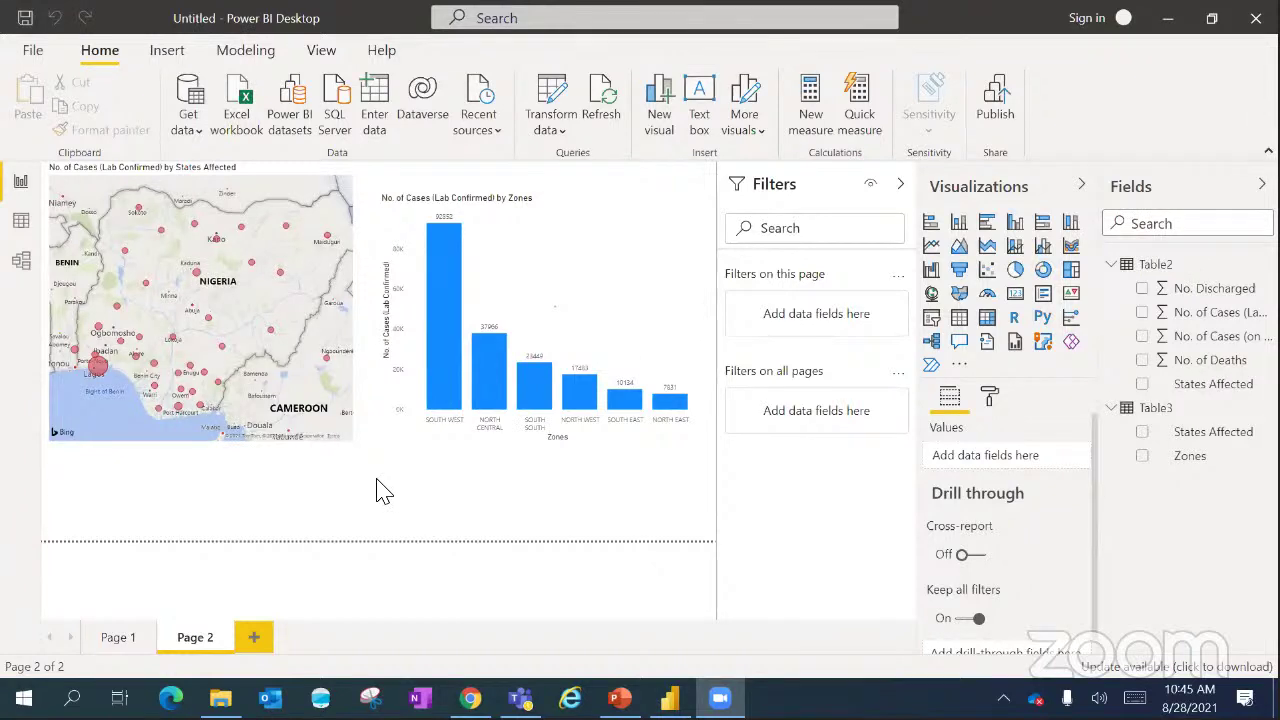
- Add a third report page with a map of No. of Deaths by States Affected, enlarged to most of the page
click(115, 640)
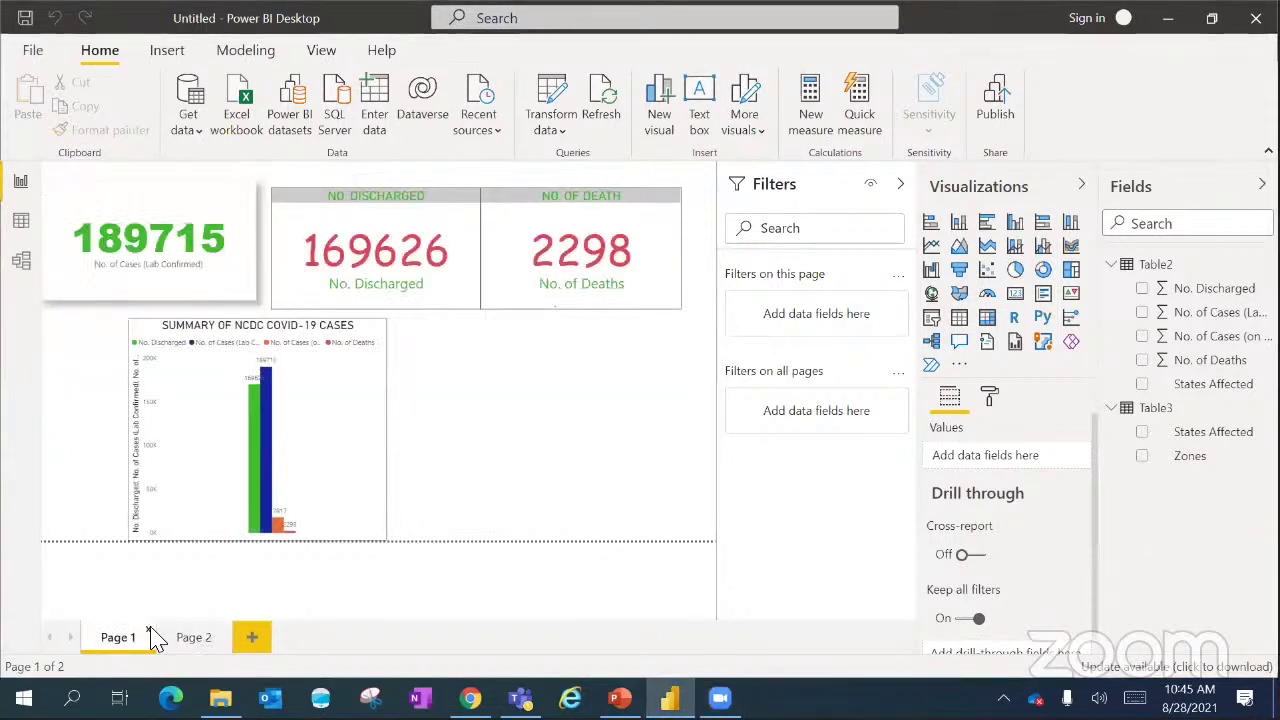
click(187, 643)
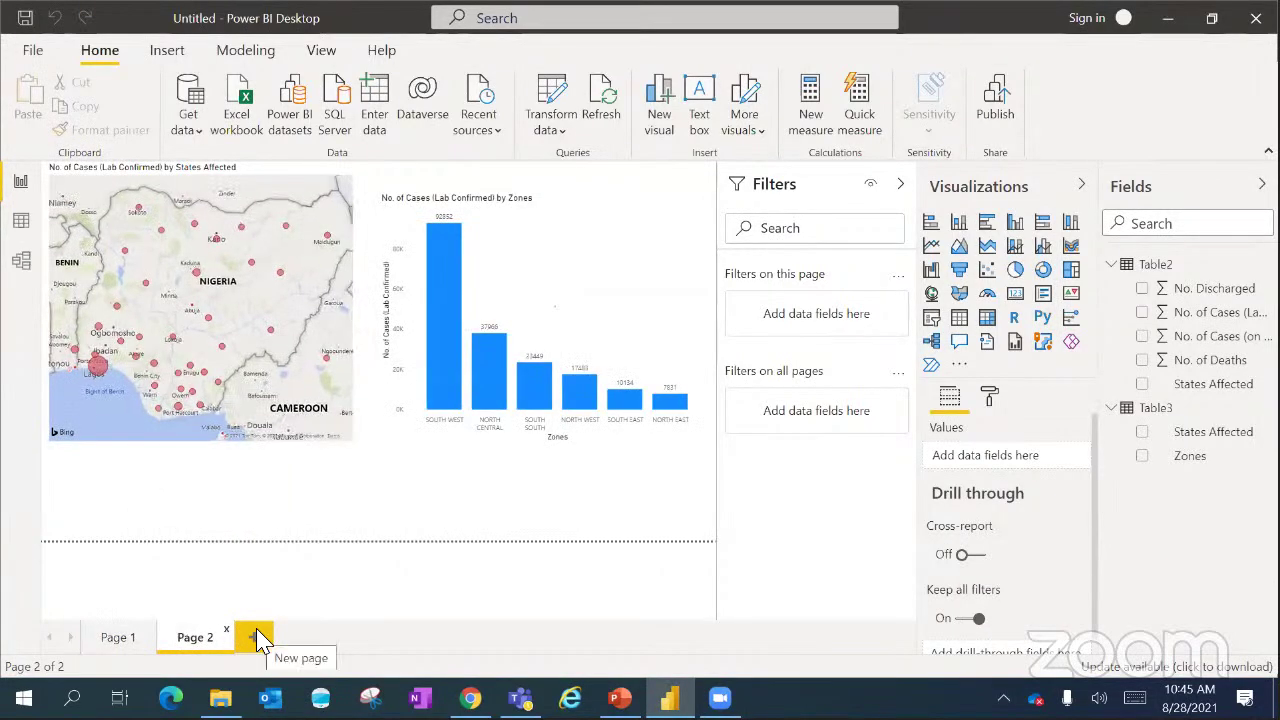
click(256, 637)
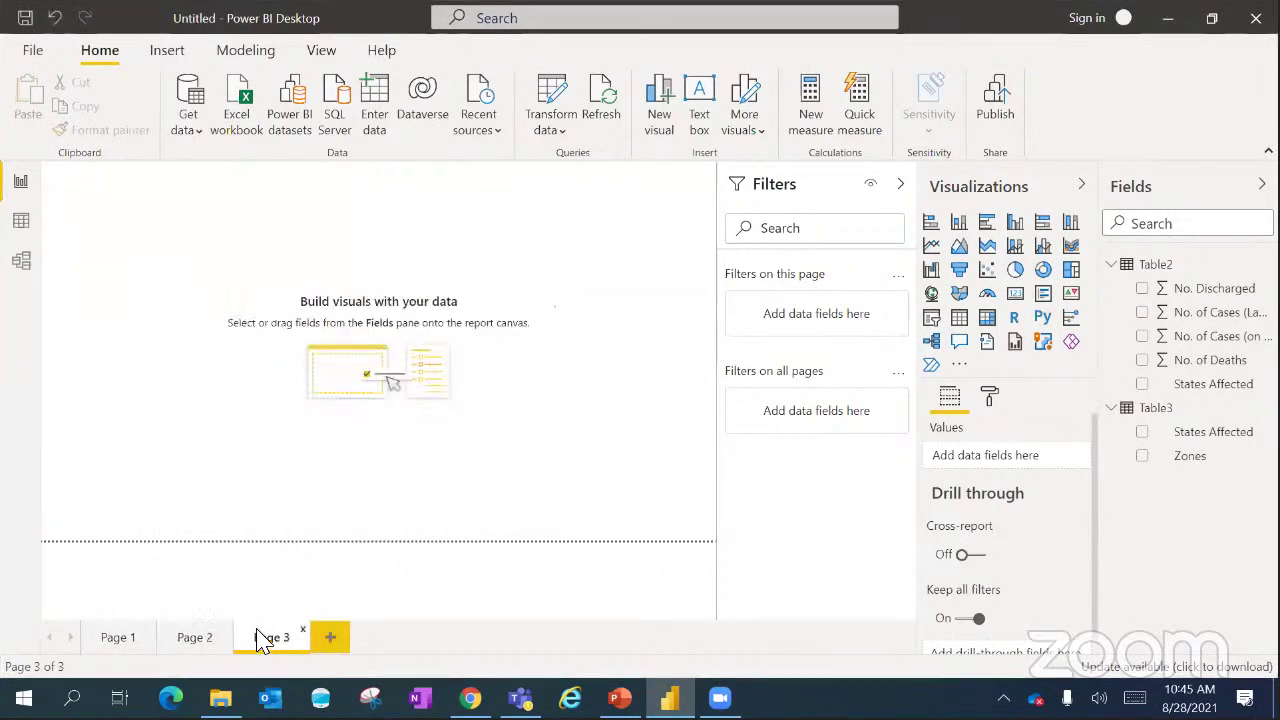
click(932, 295)
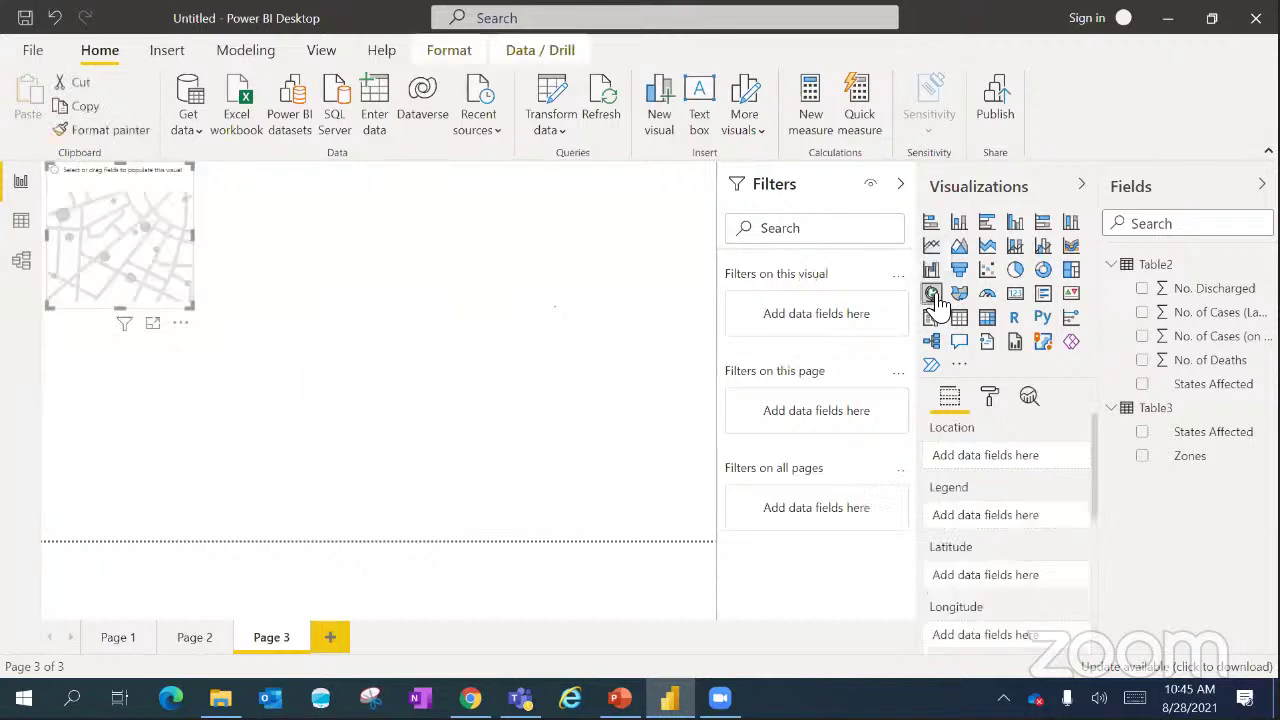
click(1145, 385)
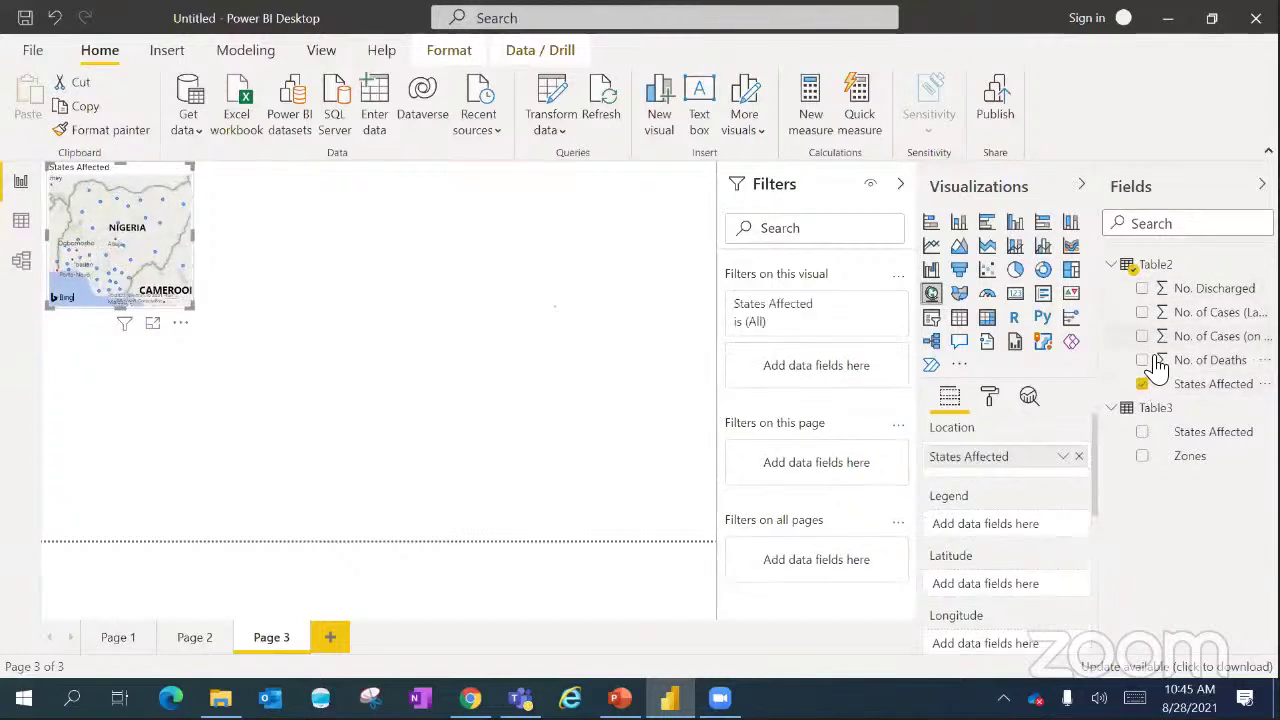
click(1145, 361)
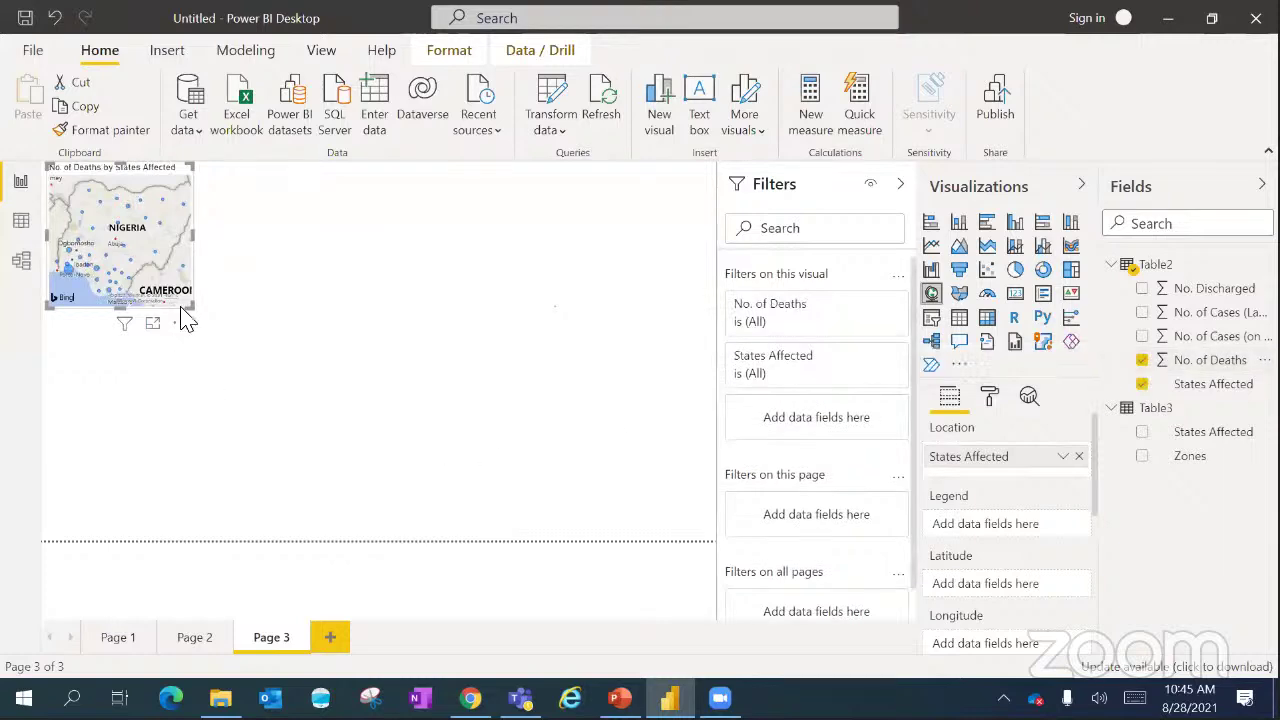
drag(191, 308, 562, 540)
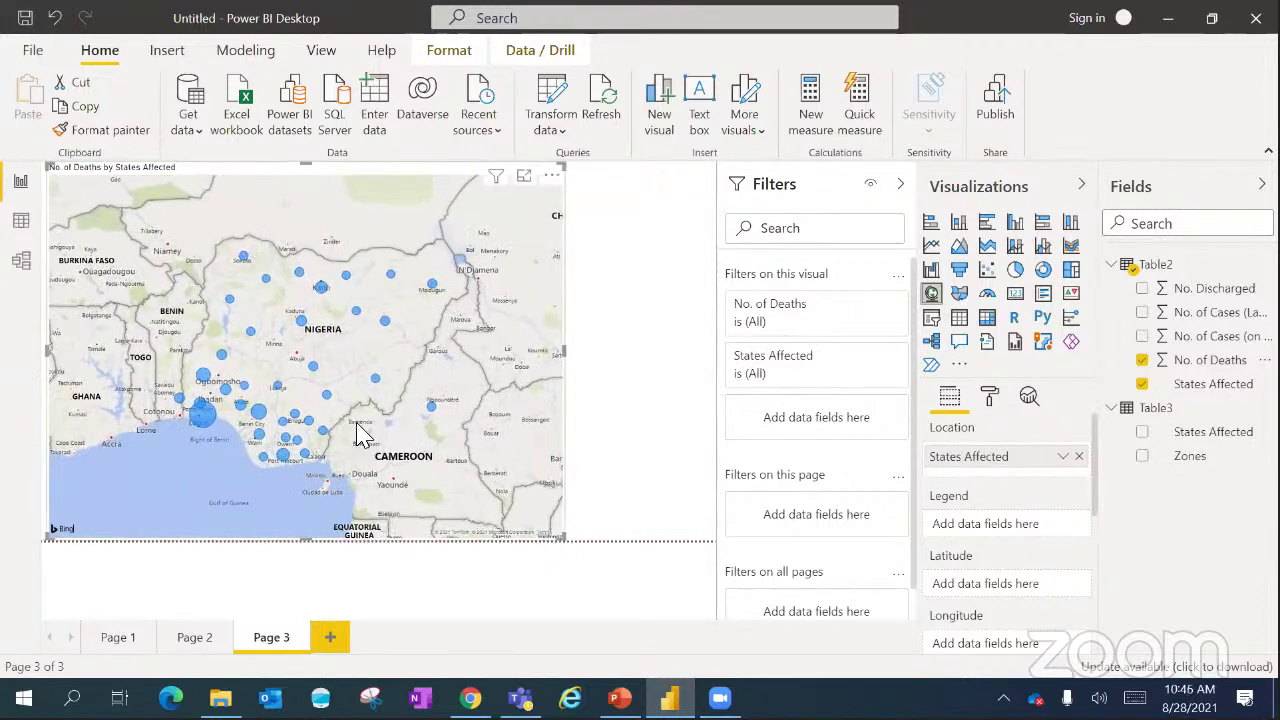
- Try to open NCDC Data set.pbix from the recent reports
click(32, 52)
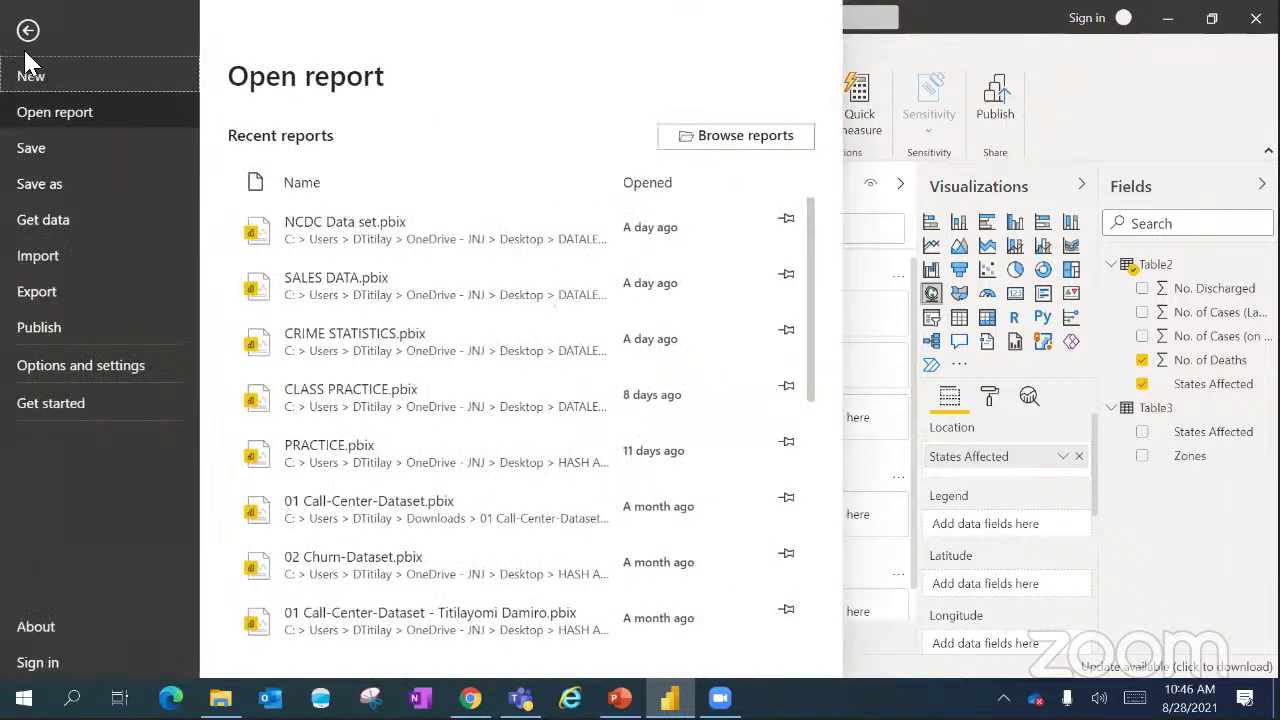
click(318, 243)
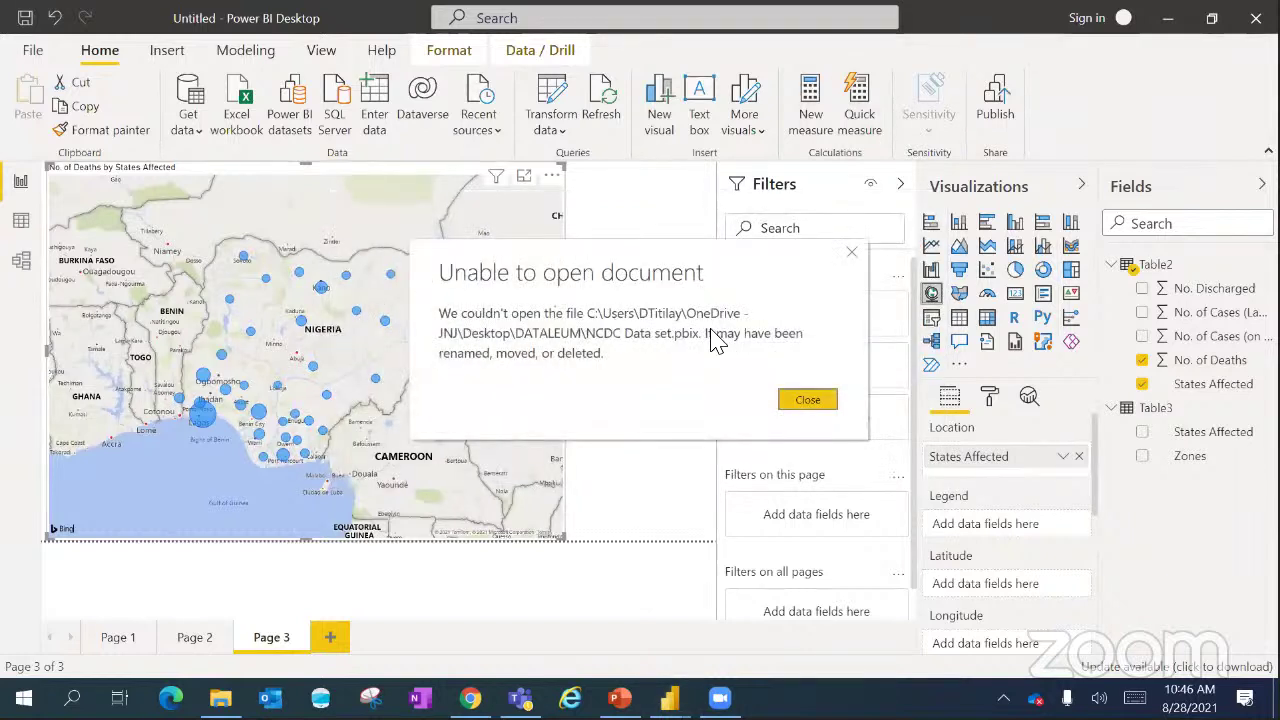
click(806, 412)
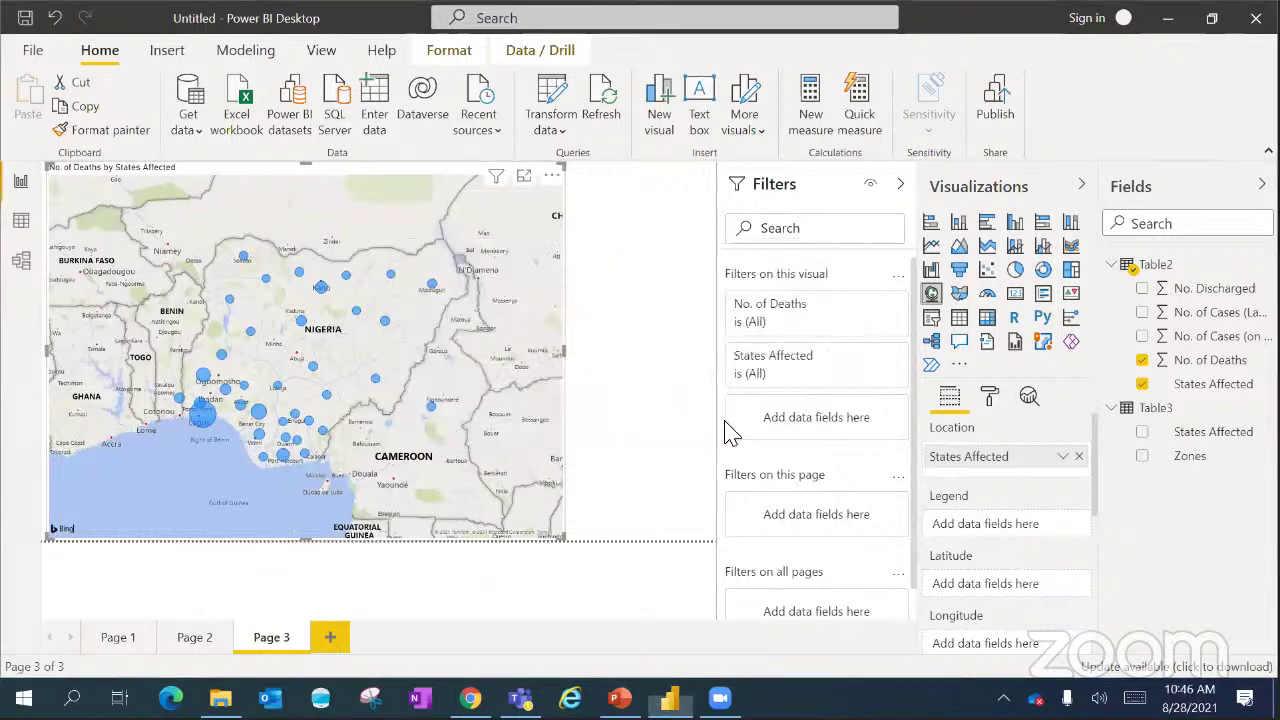
- Switch to File Explorer, open NCDC Data set.pbix from the DATALEUM > POWERBI folder, and dismiss the mobile layout introduction
click(220, 697)
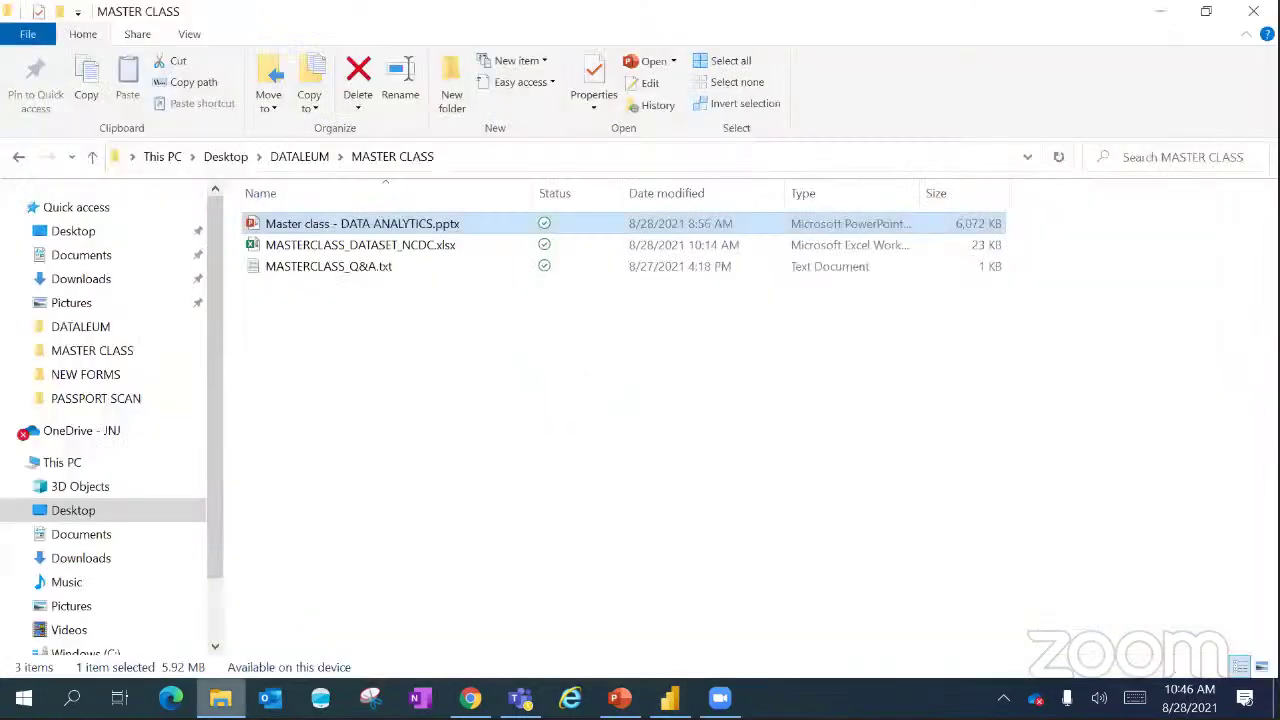
click(318, 168)
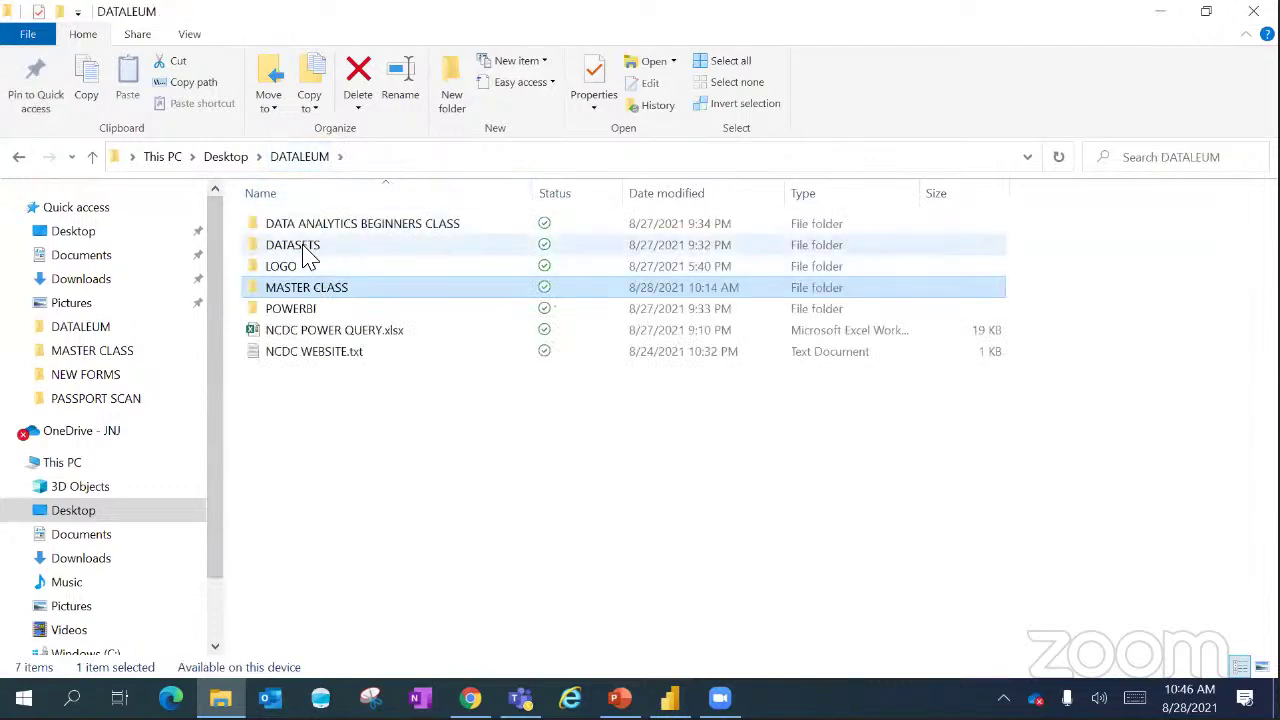
double_click(295, 312)
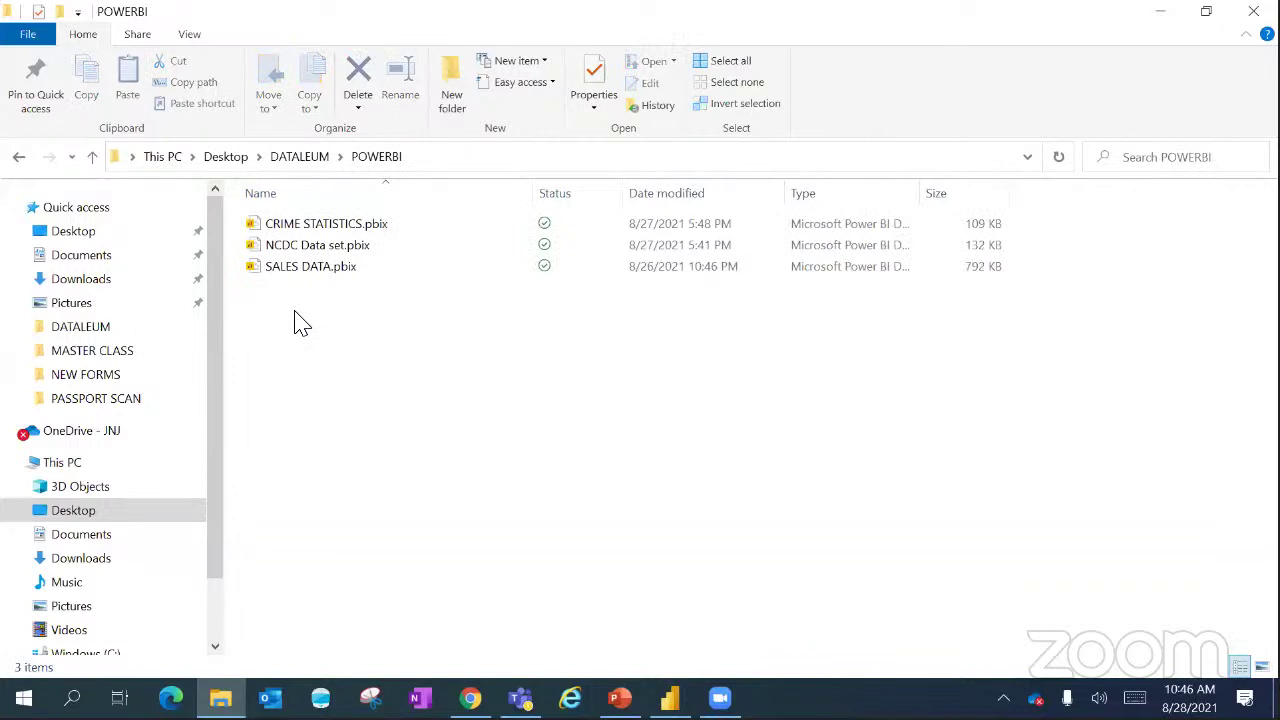
click(316, 250)
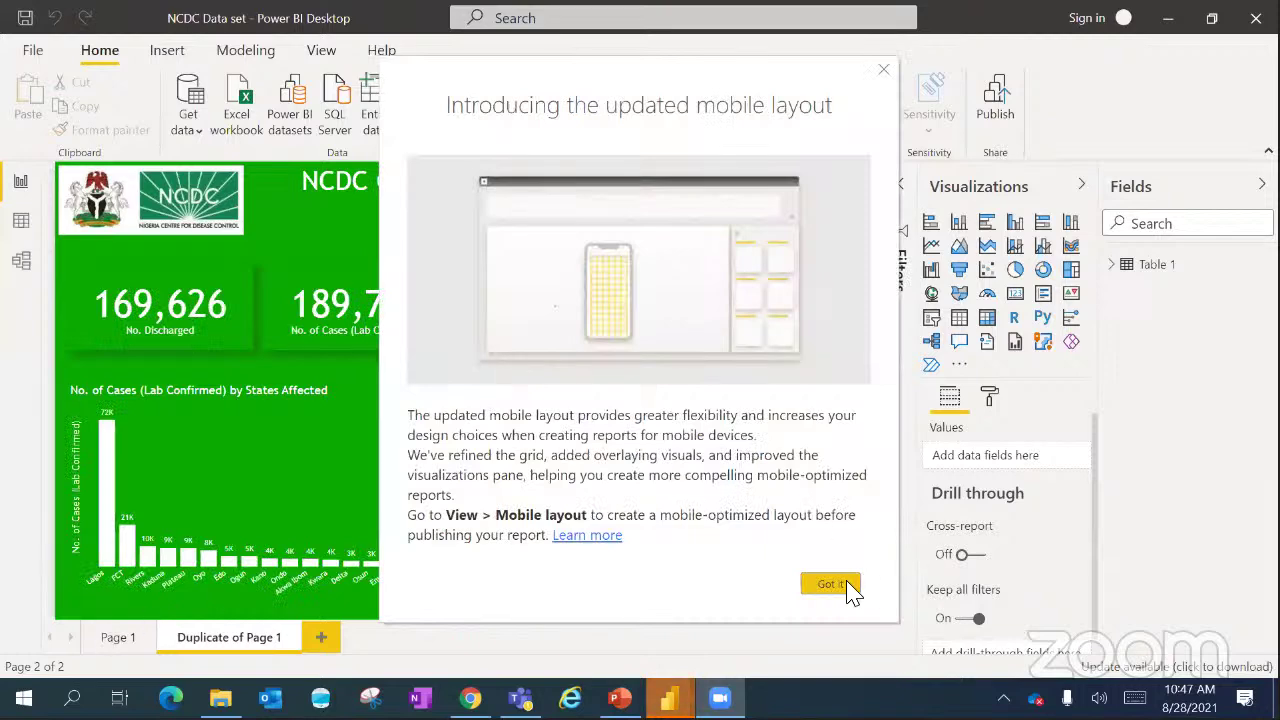
click(846, 586)
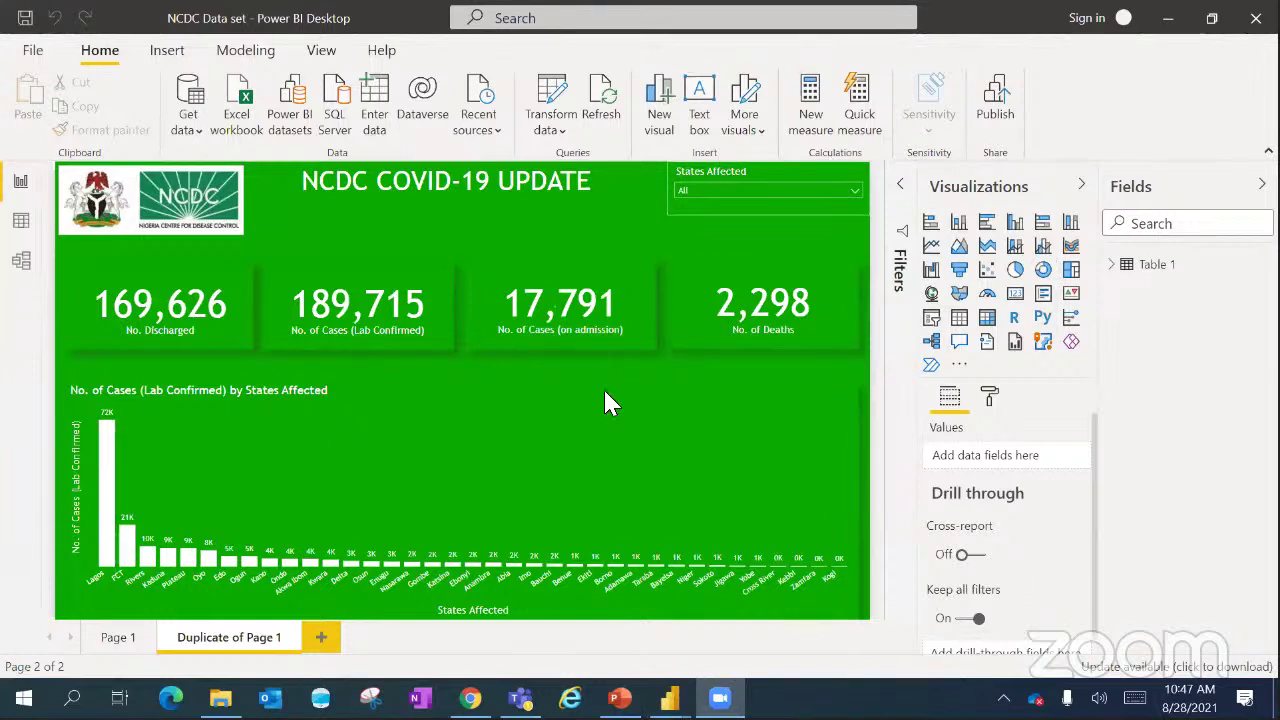
- Examine the finished NCDC COVID-19 UPDATE dashboards on Duplicate of Page 1 and Page 1
mouse_move(603, 387)
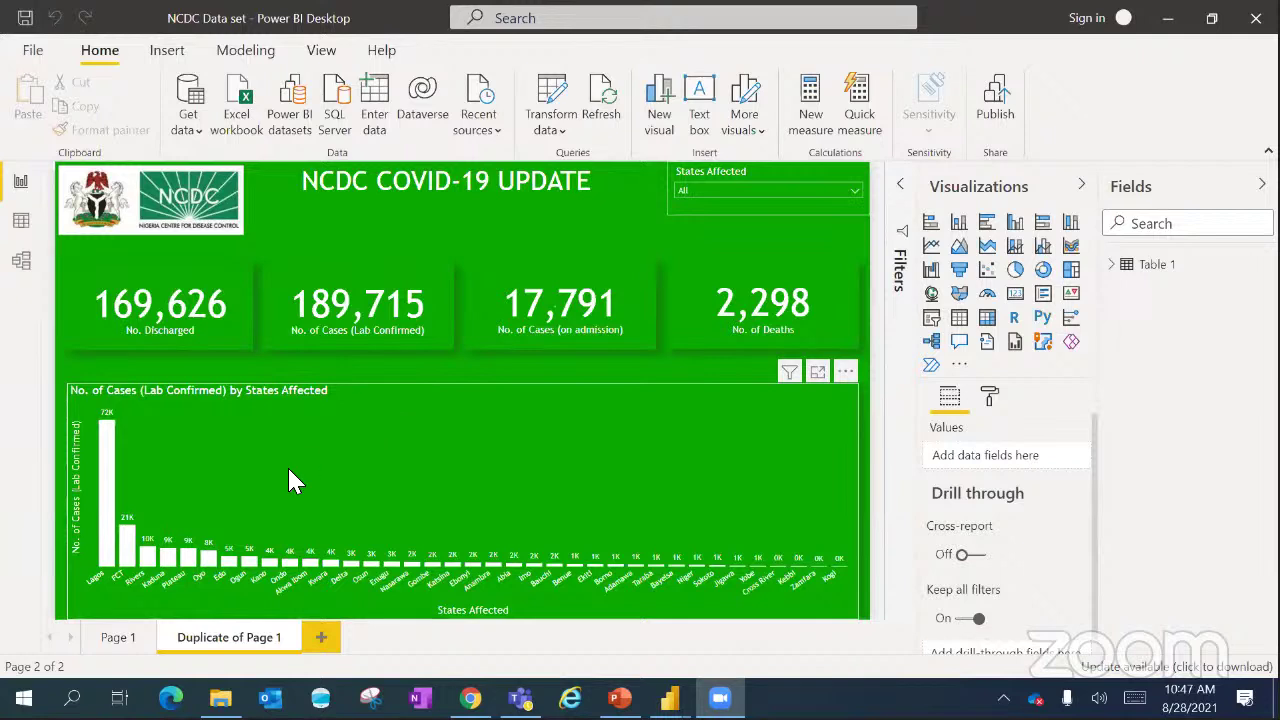
click(115, 637)
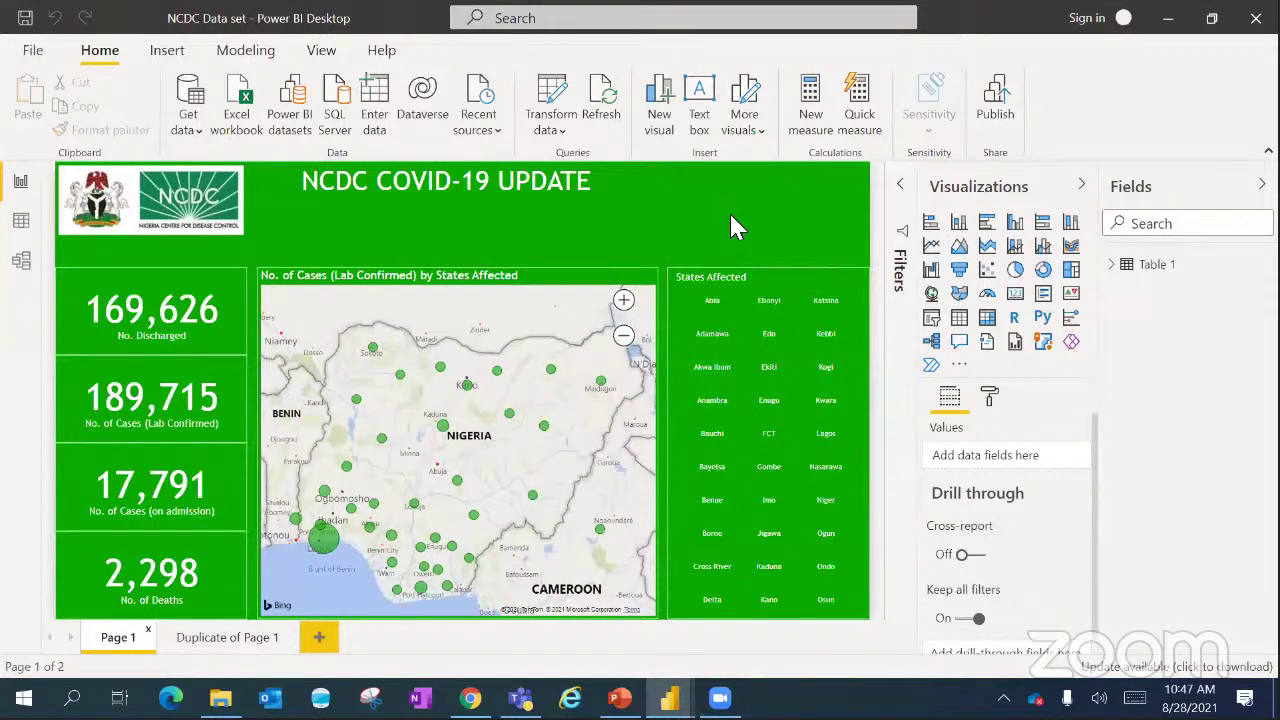
click(200, 640)
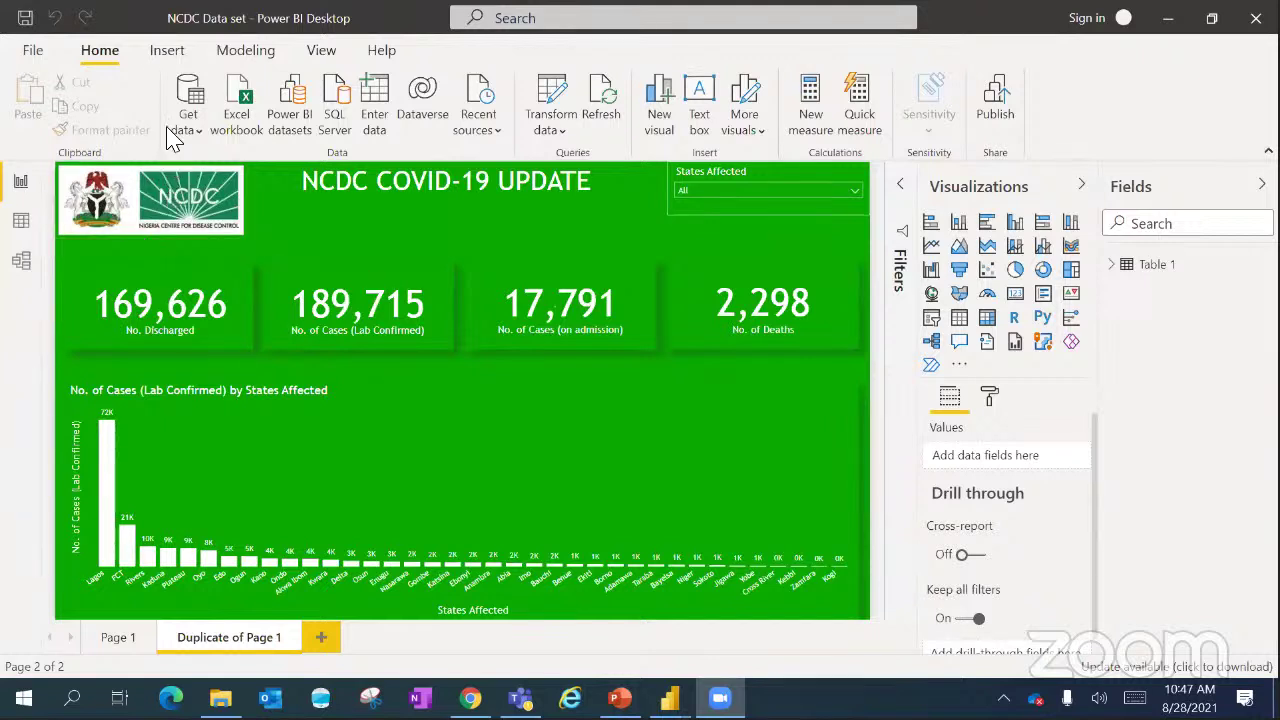
- Insert FGN Coat of Arms.png from the DATALEUM > LOGO folder, shrink it and place it beside the States Affected slicer in the header
click(163, 55)
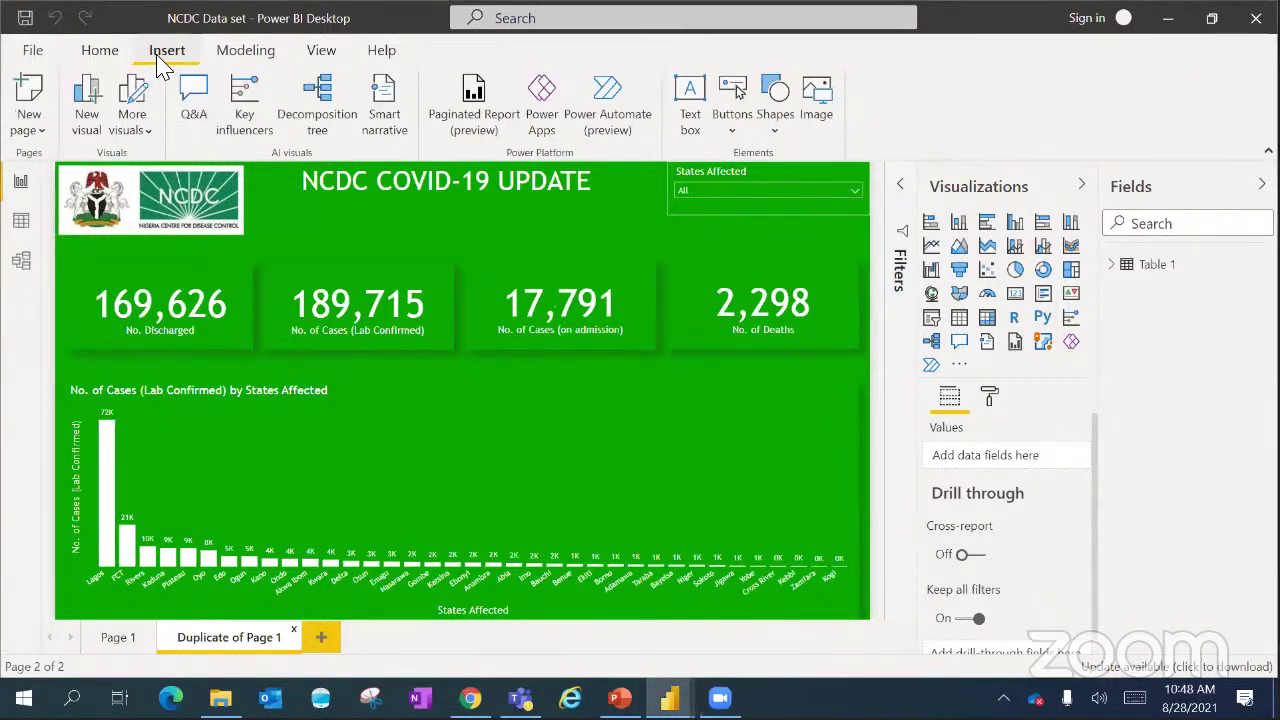
click(818, 108)
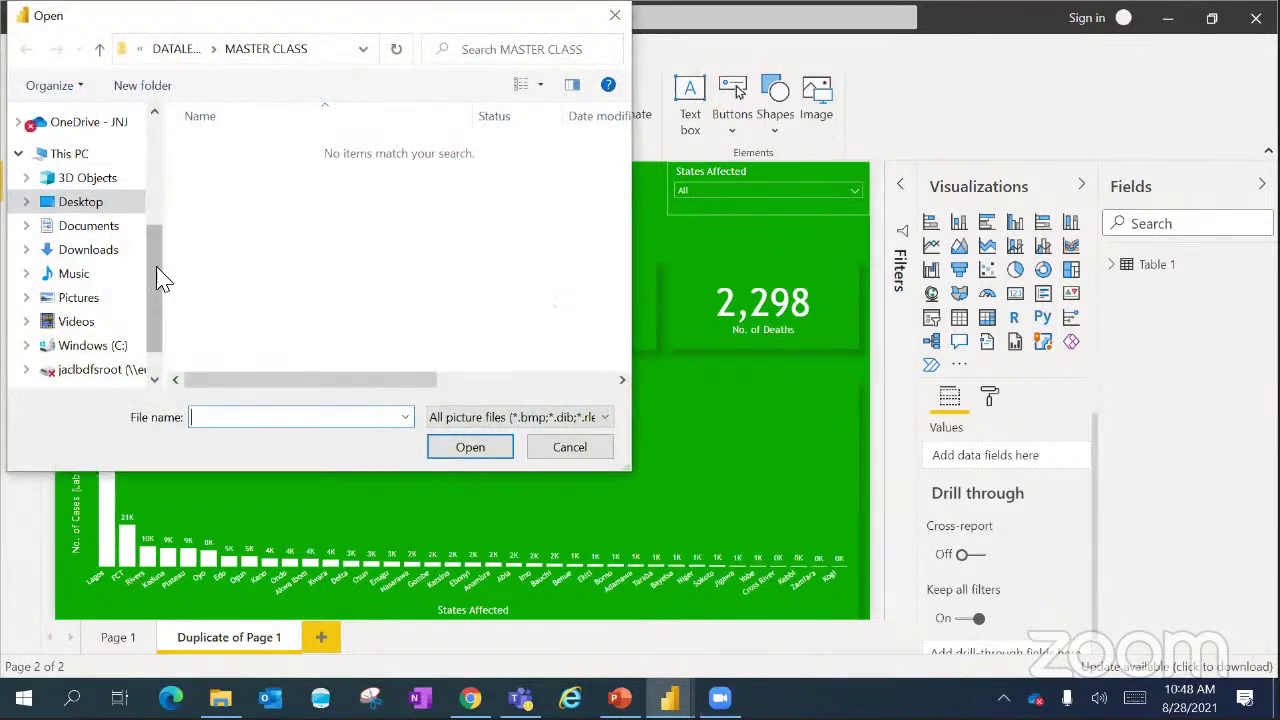
drag(149, 236, 147, 171)
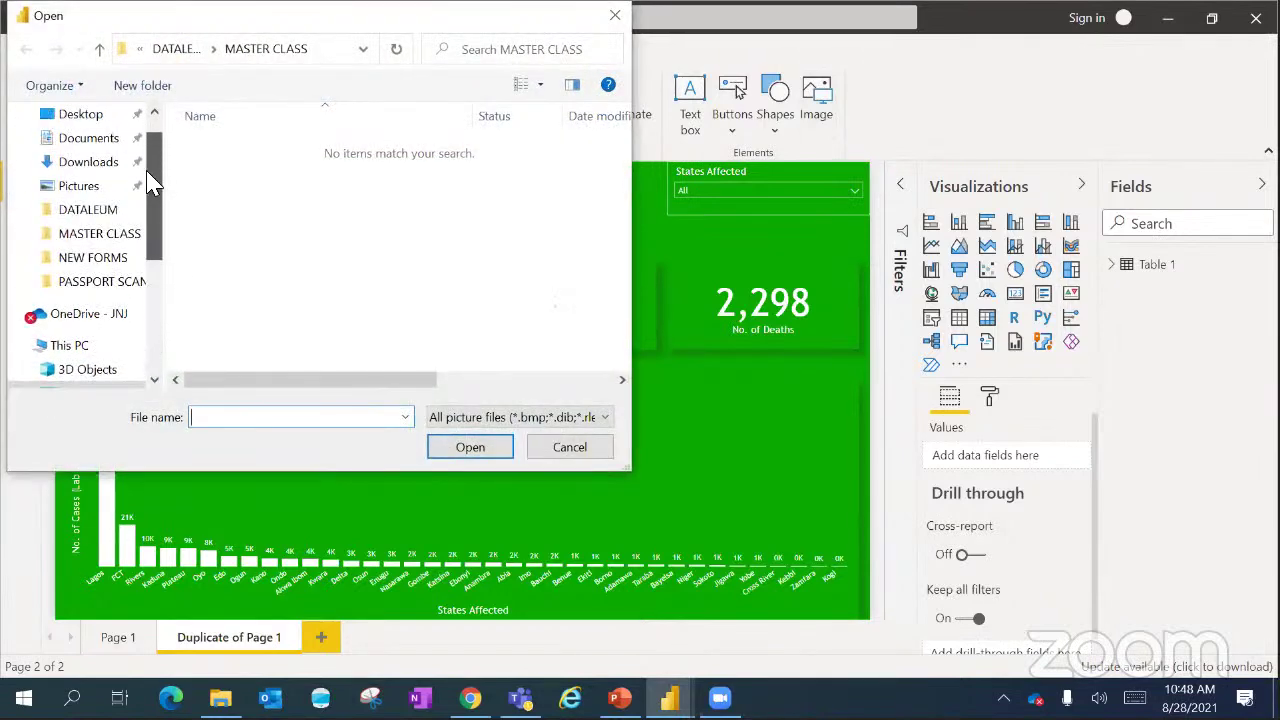
click(88, 209)
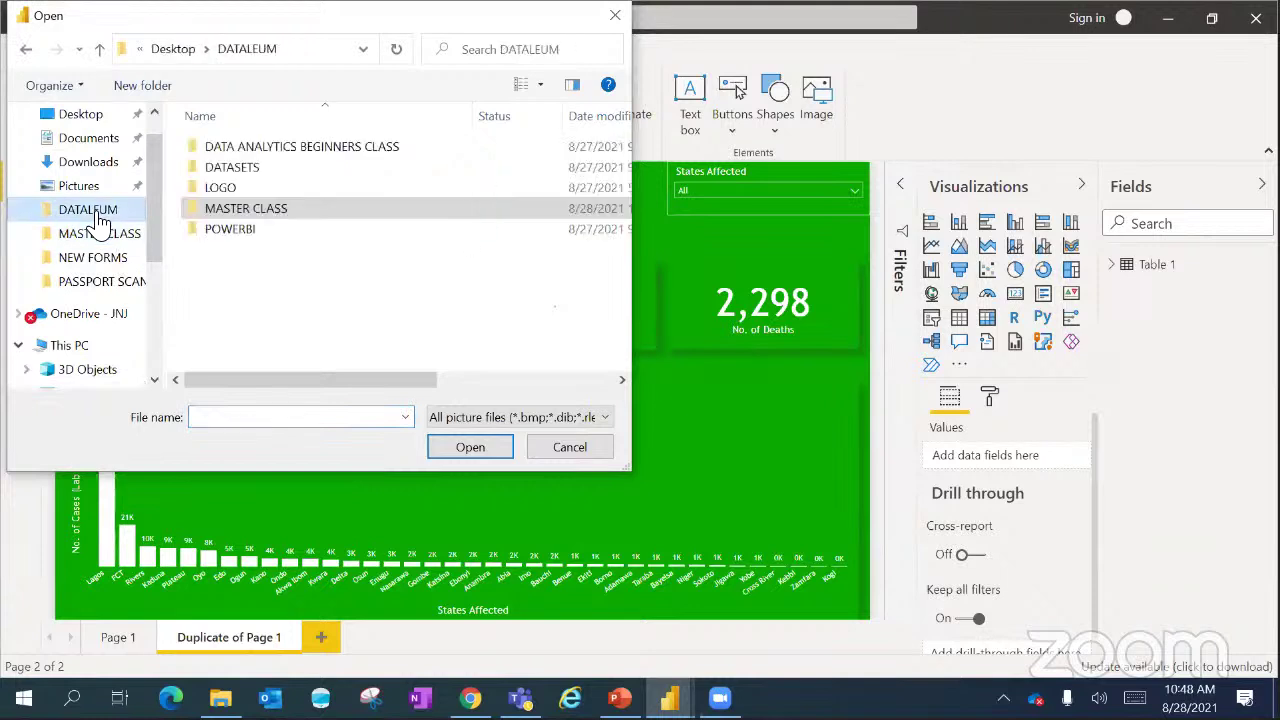
double_click(220, 189)
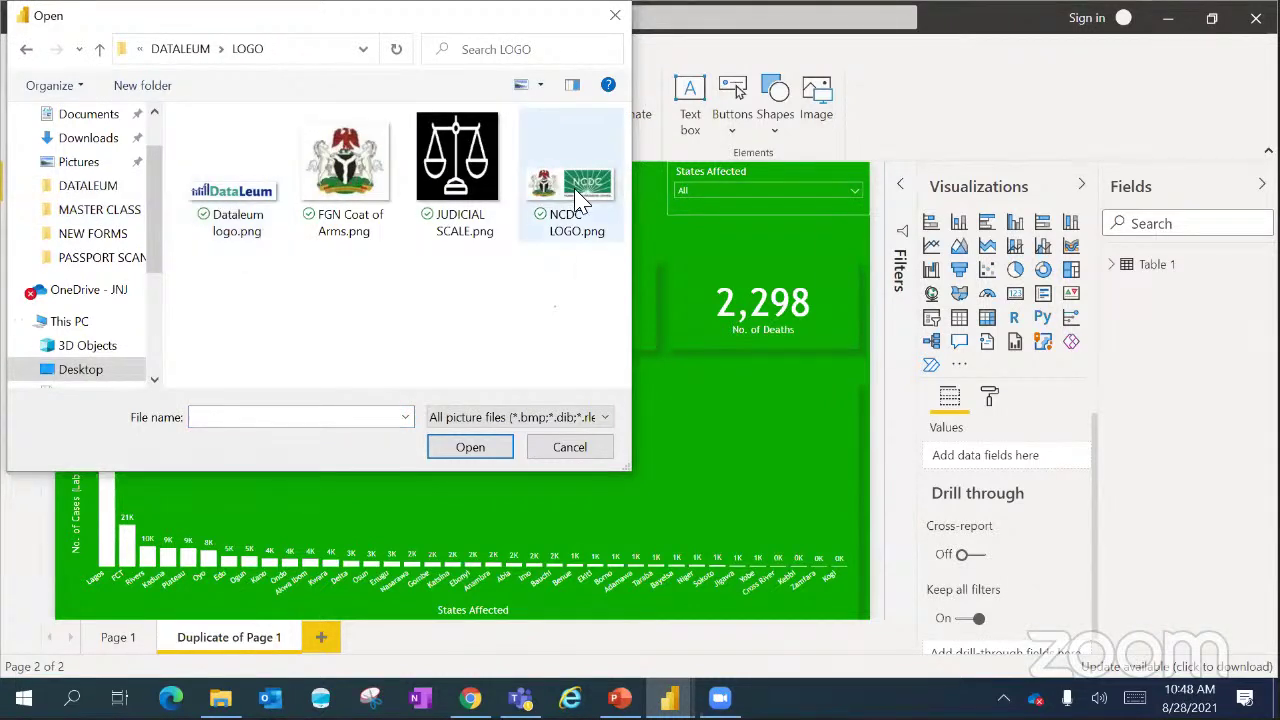
click(350, 172)
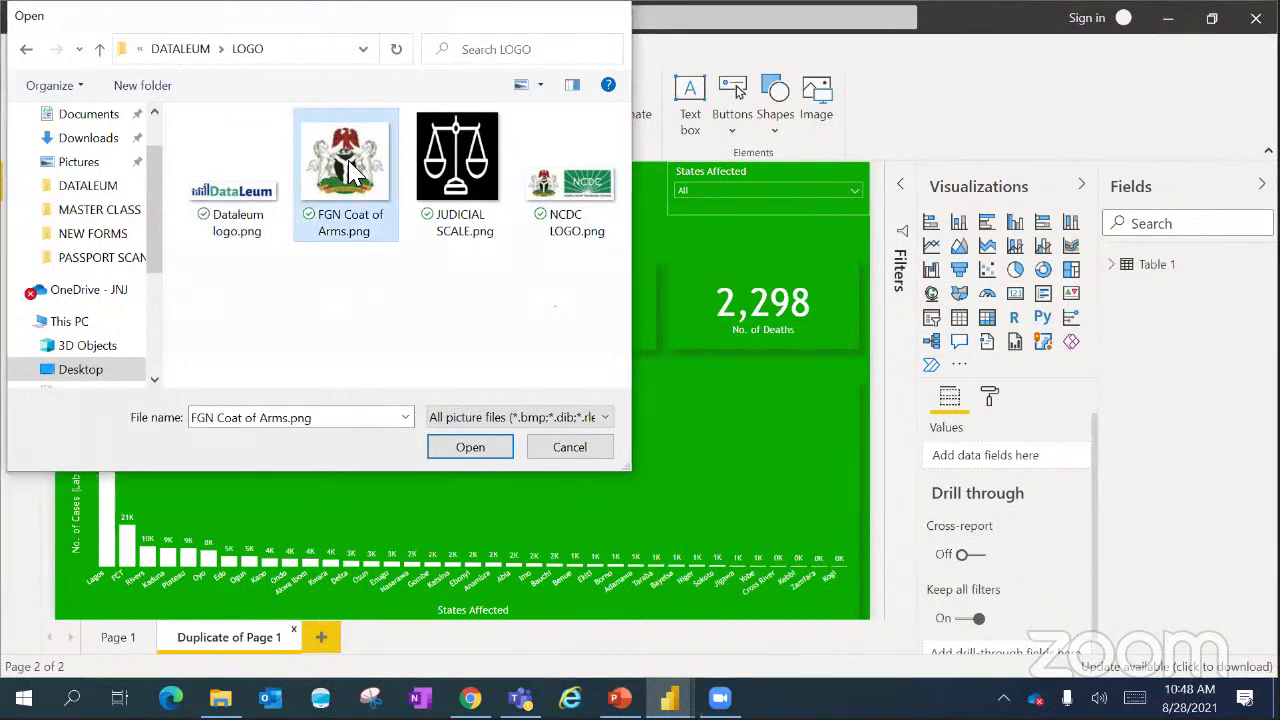
double_click(349, 166)
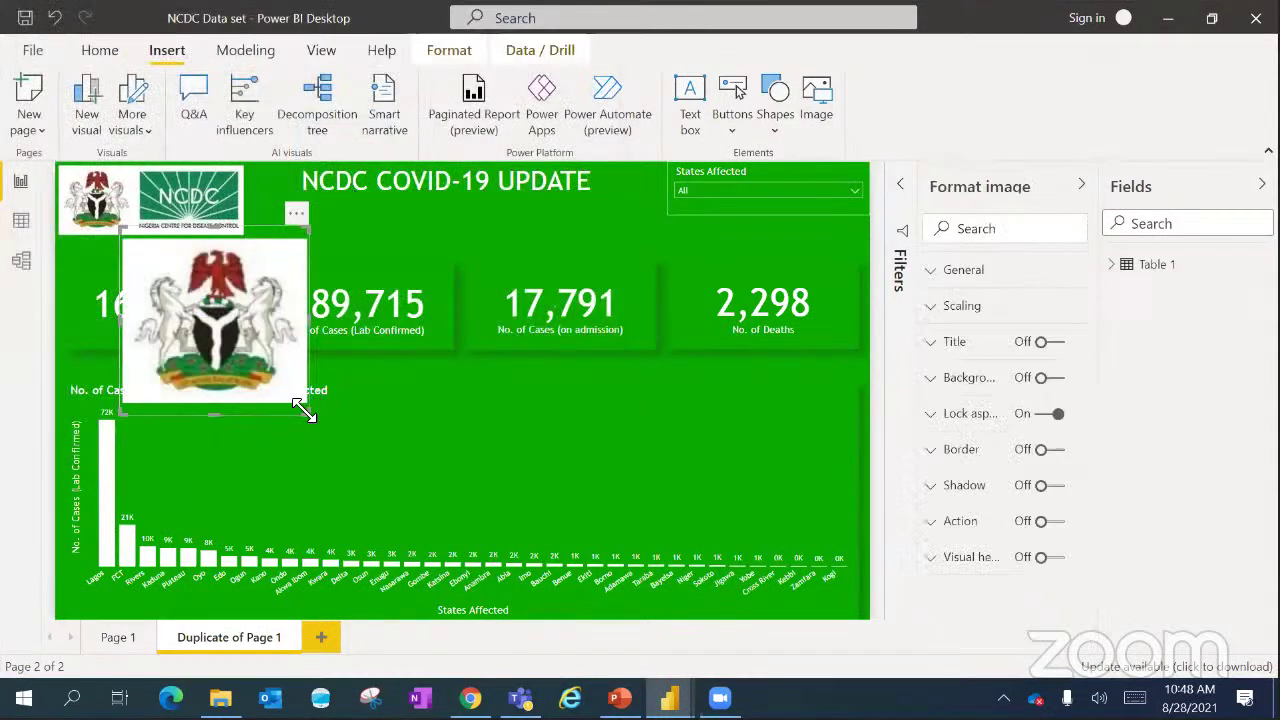
drag(303, 409, 640, 220)
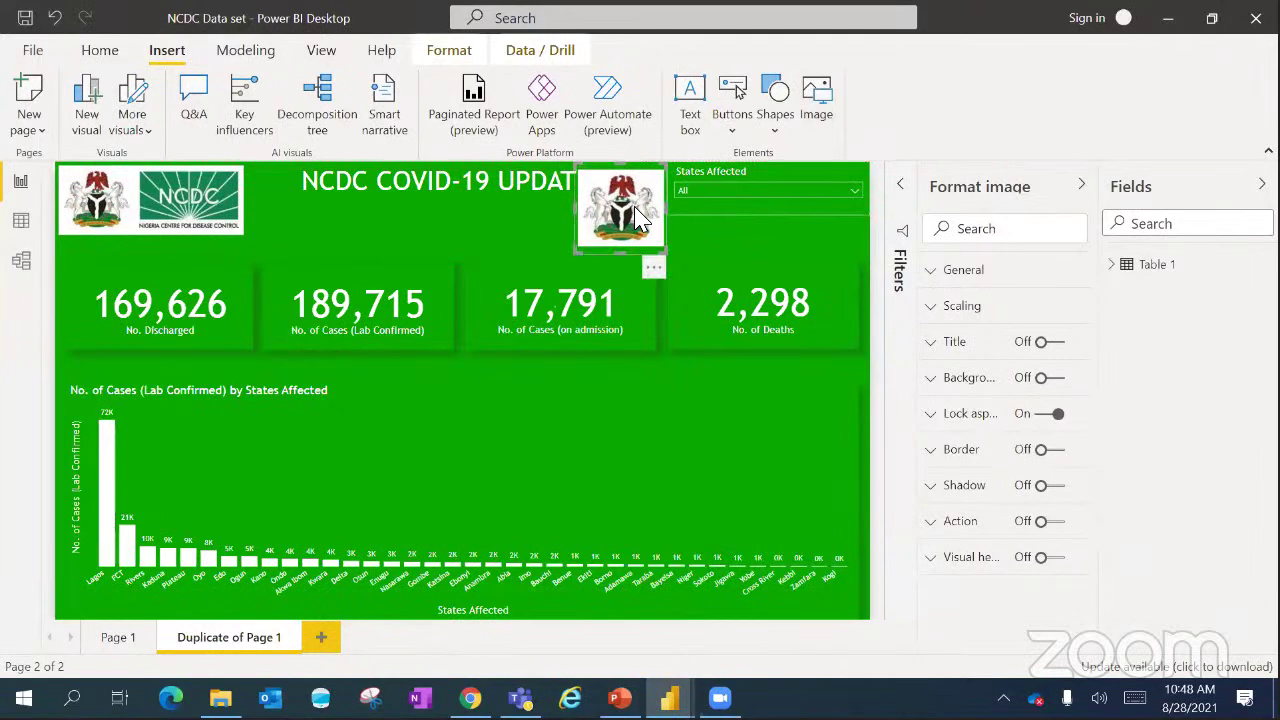
- Refresh the report data and display the Table 1 records to check them
click(97, 52)
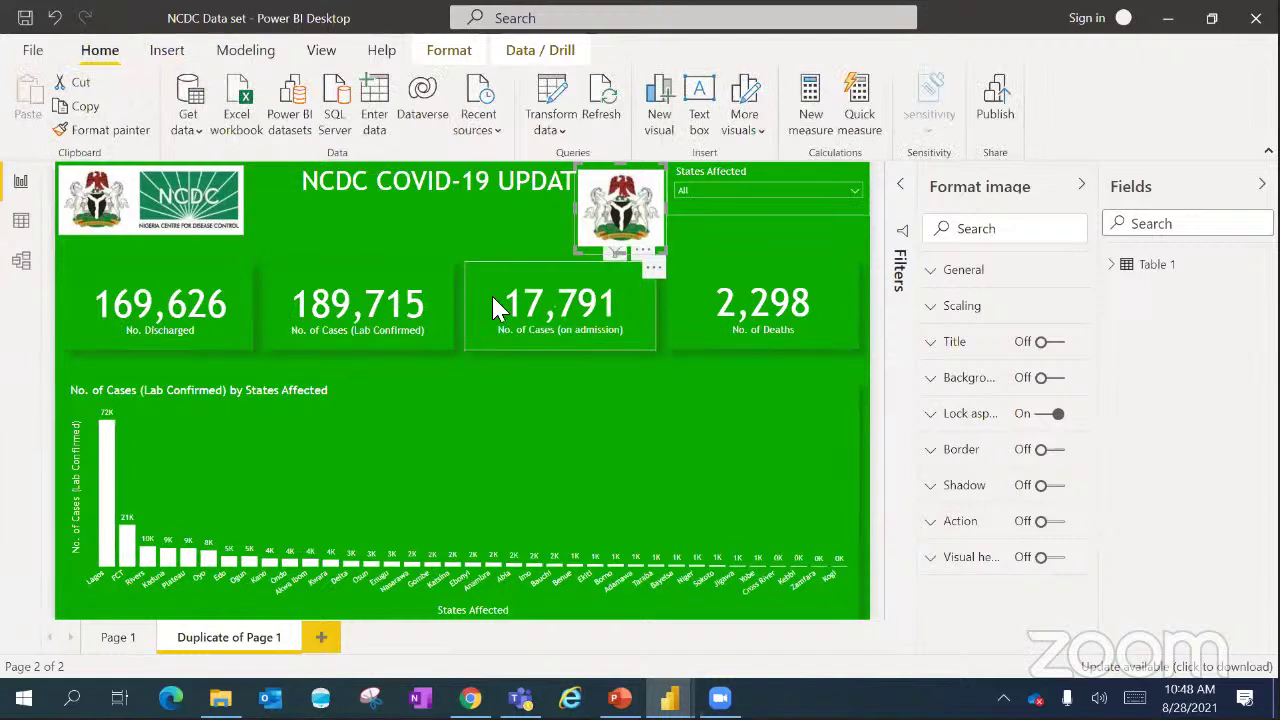
click(606, 103)
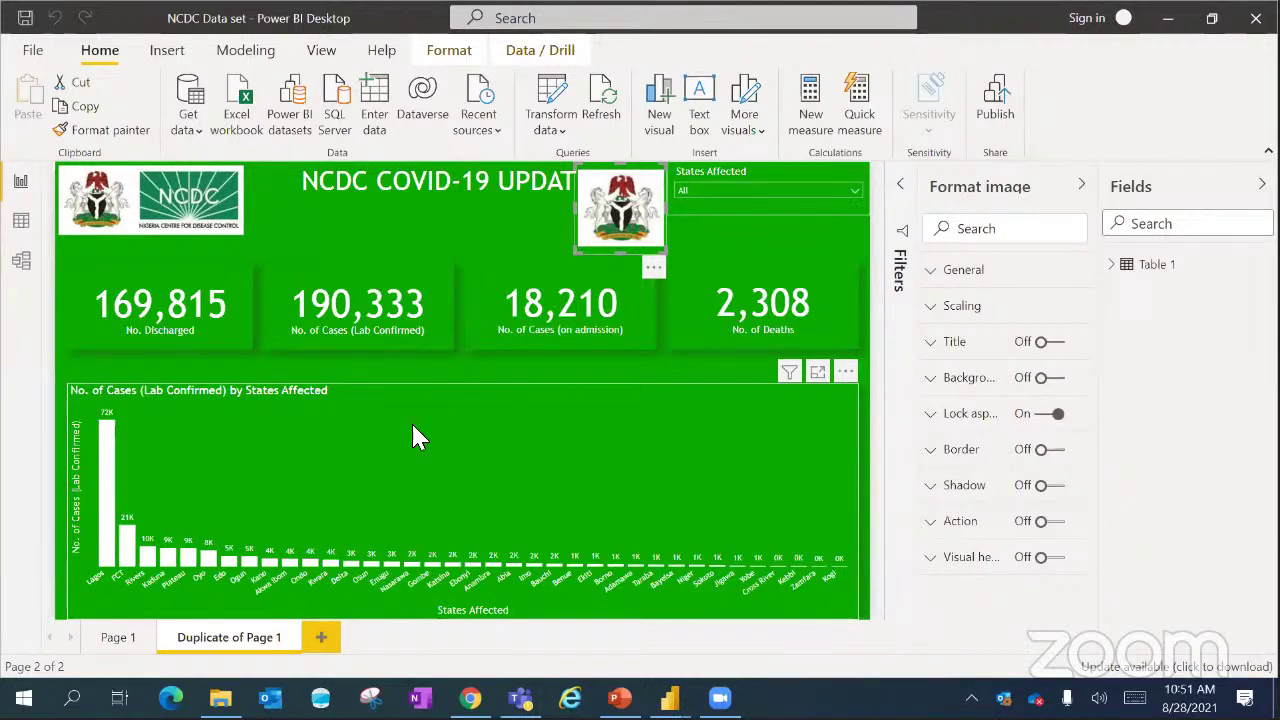
click(21, 218)
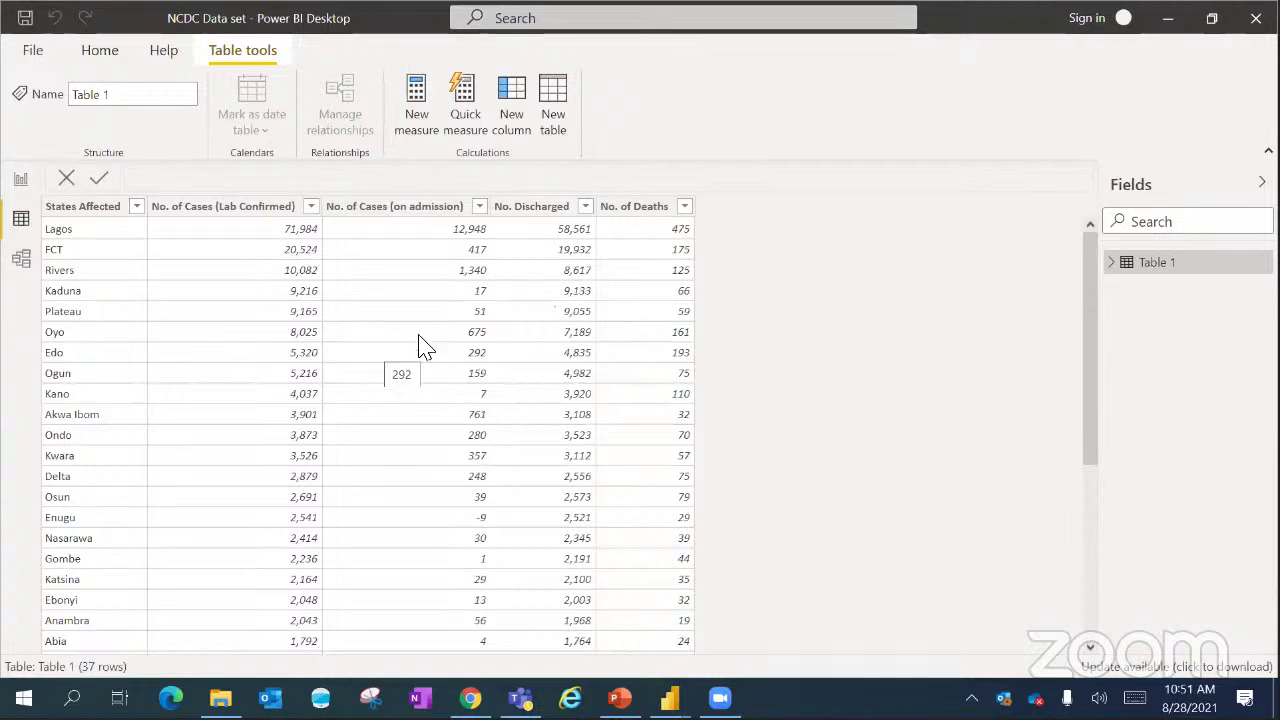
- Return to the report canvas and save the changes to the NCDC Data set report
click(22, 180)
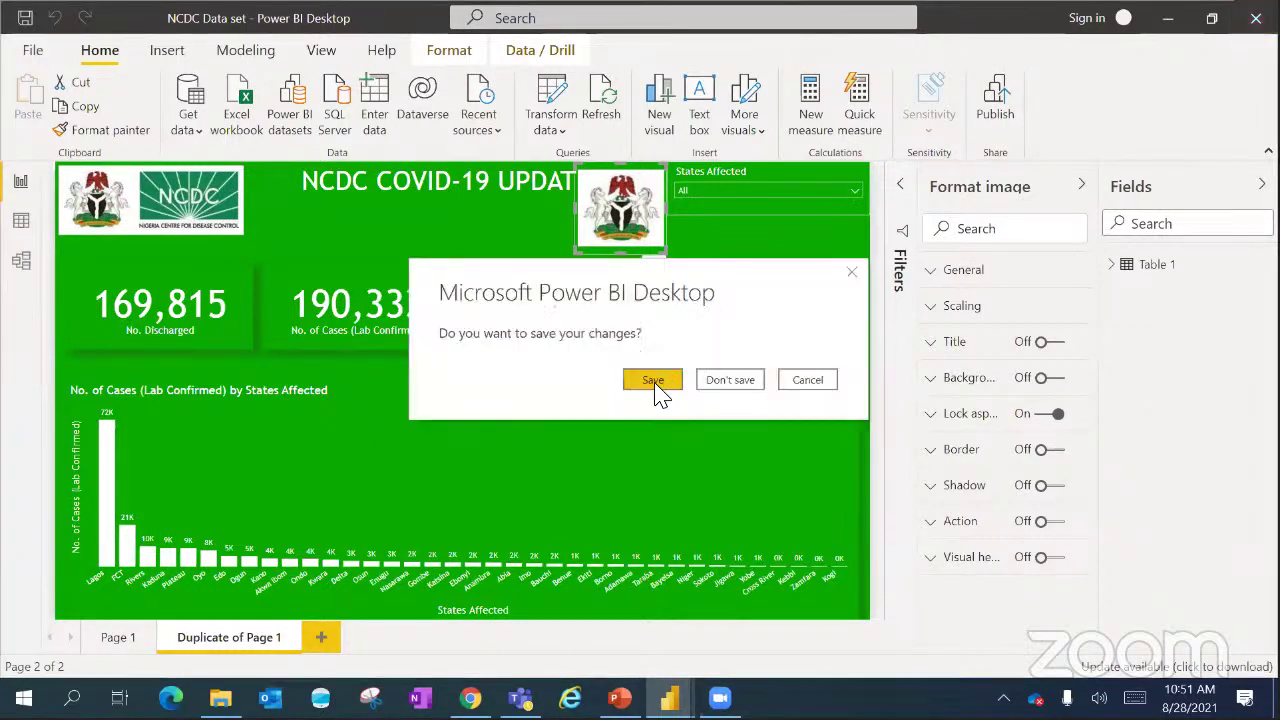
click(656, 384)
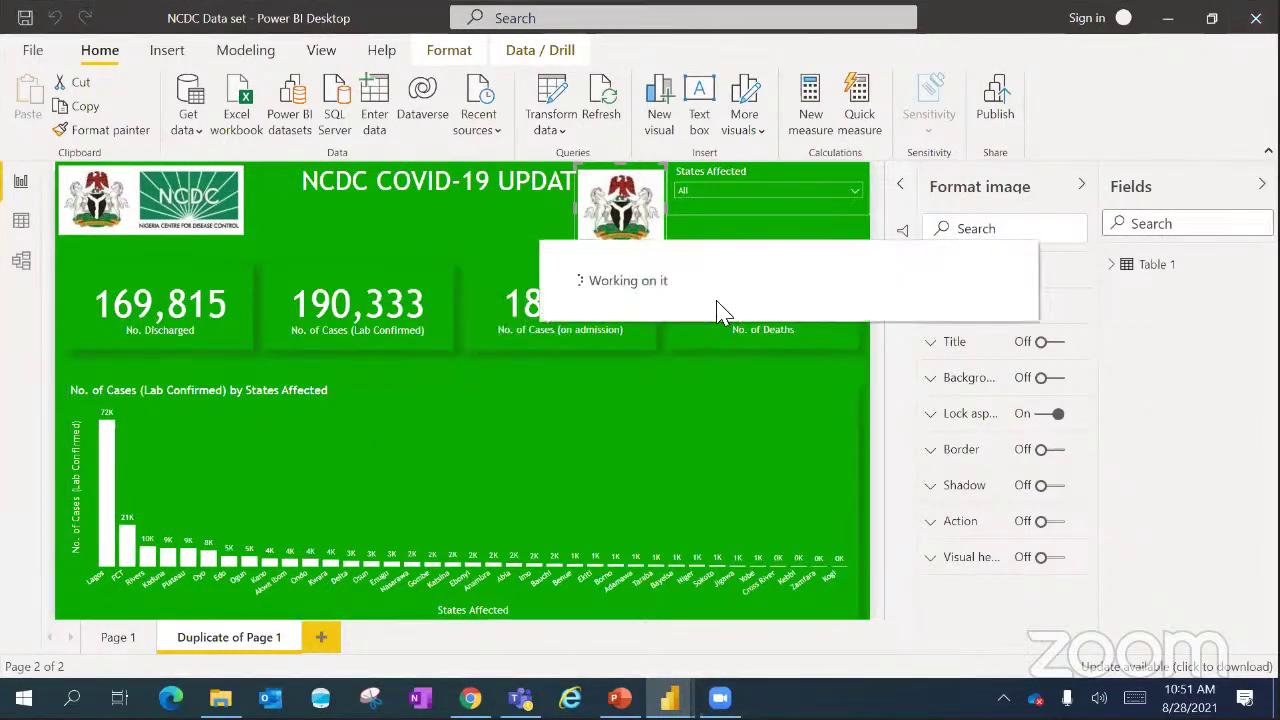